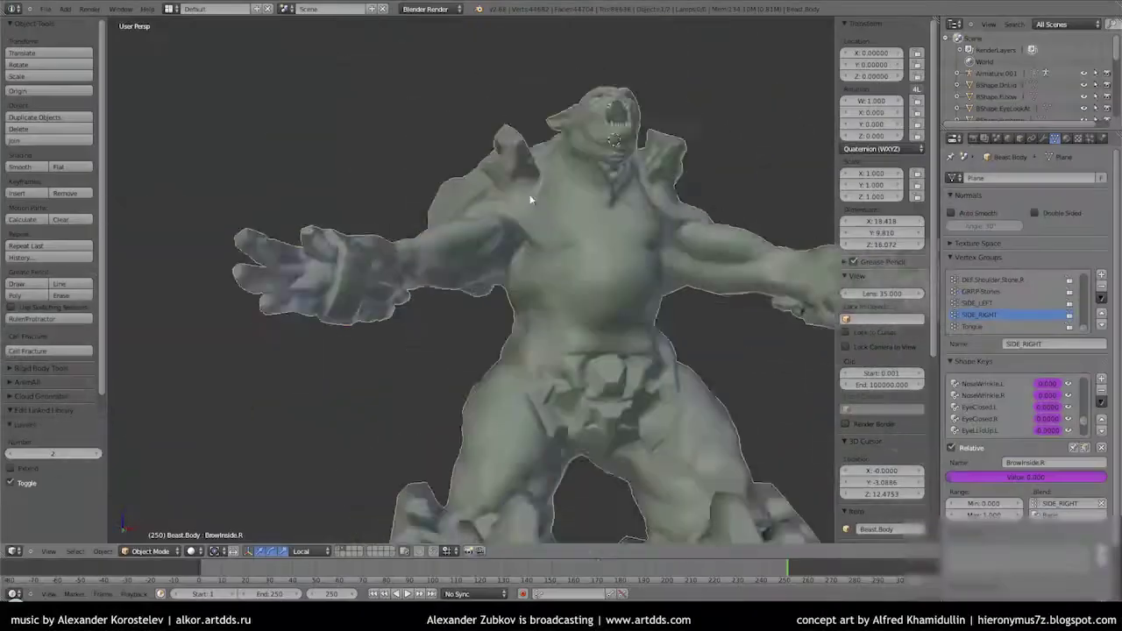
Turn off scene simplification and replace the body's Subsurf modifier with a Multires modifier
click(958, 440)
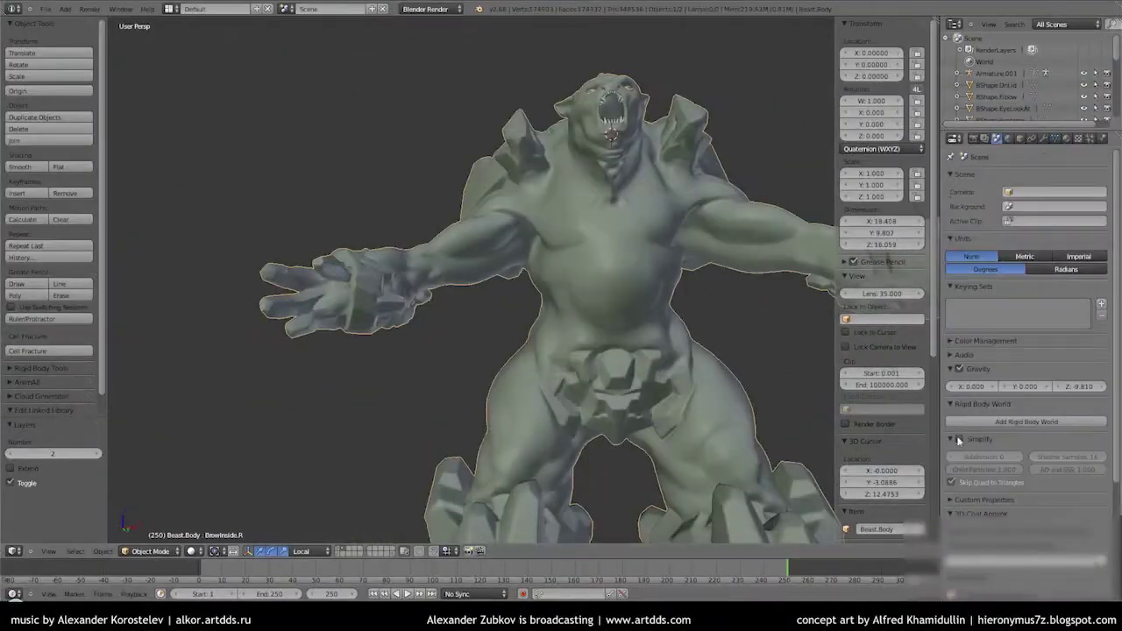
click(1106, 197)
middle_drag(451, 165, 498, 216)
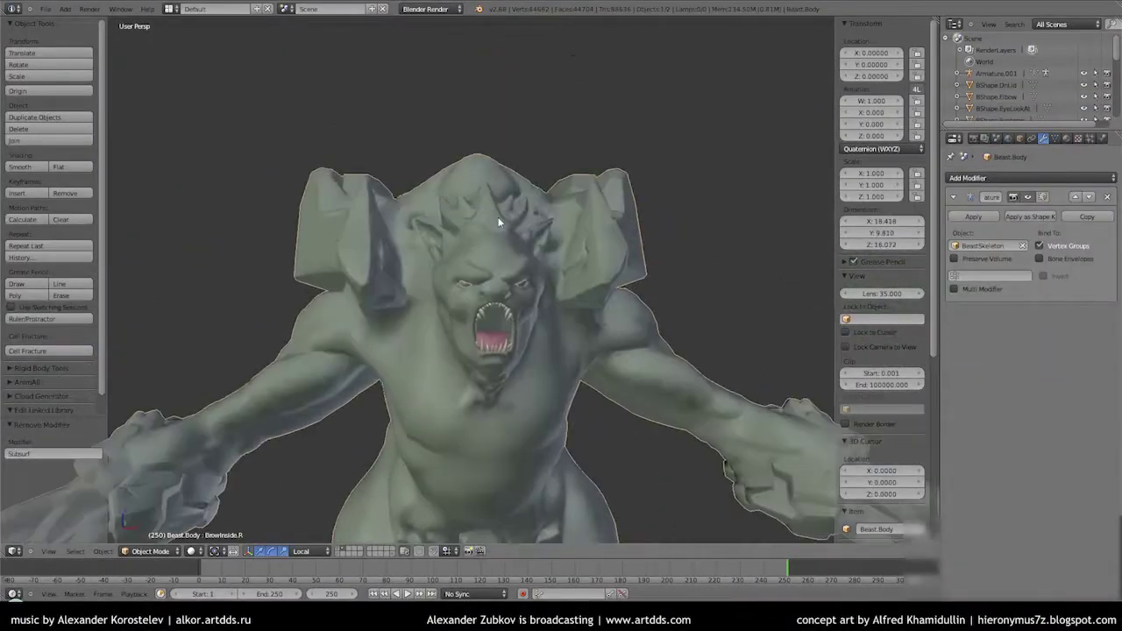
click(1008, 177)
click(854, 304)
middle_drag(561, 263, 500, 275)
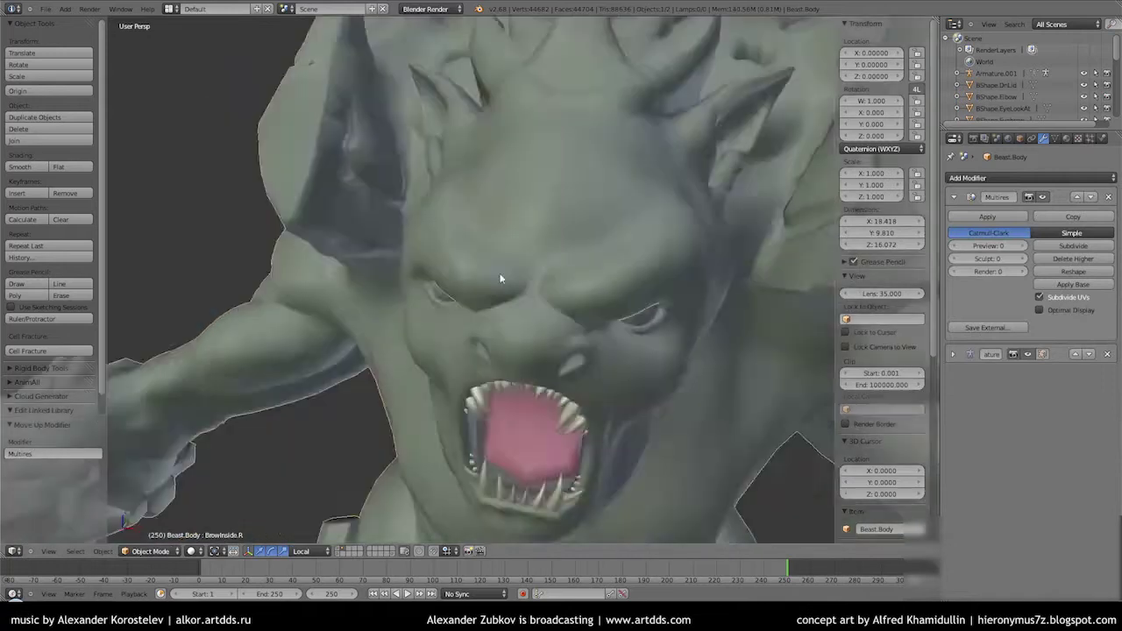
scroll(500, 275, up, 3)
mouse_move(917, 228)
middle_down()
mouse_move(518, 201)
mouse_move(577, 530)
middle_up()
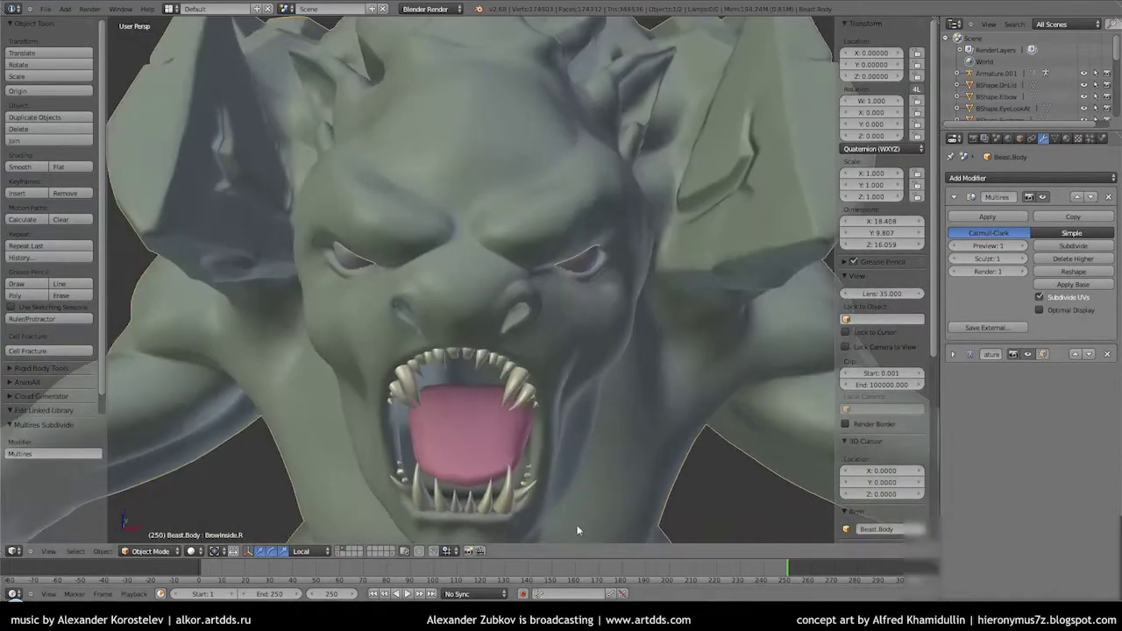
Compare the beast's head against the concept art reference image
key(alt+Tab)
drag(470, 6, 883, 6)
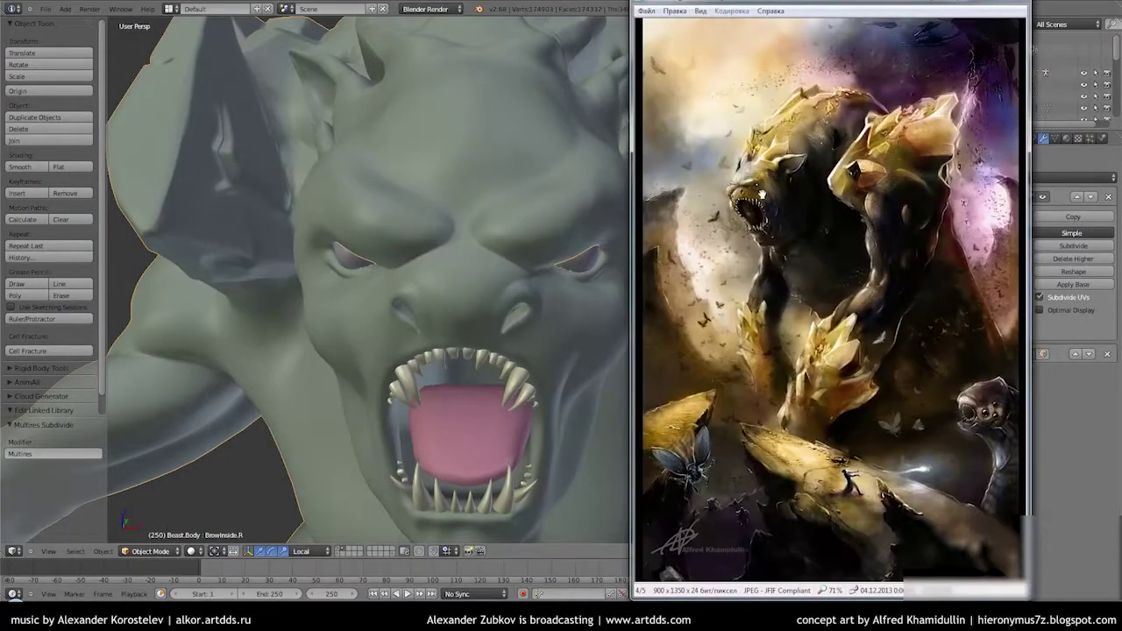
scroll(823, 216, up, 2)
key(alt+Tab)
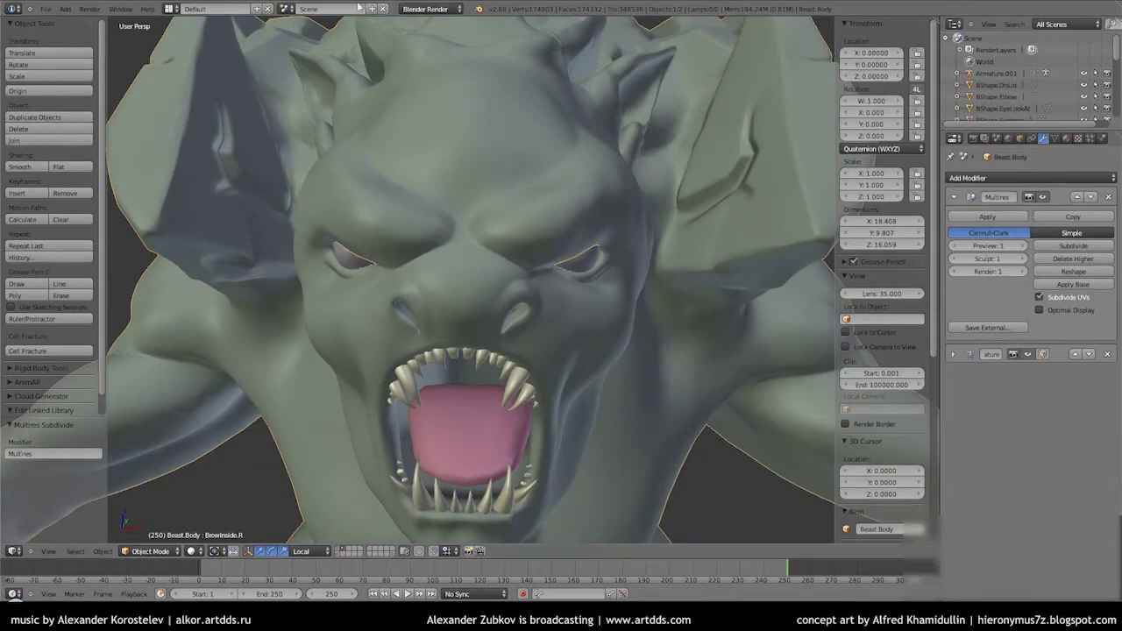
scroll(418, 306, up, 10)
Switch the beast body into Sculpt Mode with Ctrl+Tab, framed on the eye
key(ctrl+Tab)
mouse_move(409, 268)
middle_down()
mouse_move(494, 328)
mouse_move(404, 334)
mouse_move(97, 178)
middle_up()
scroll(404, 335, down, 2)
scroll(93, 400, down, 1)
Set the sculpt brush radius and frame the eye and nose
click(91, 394)
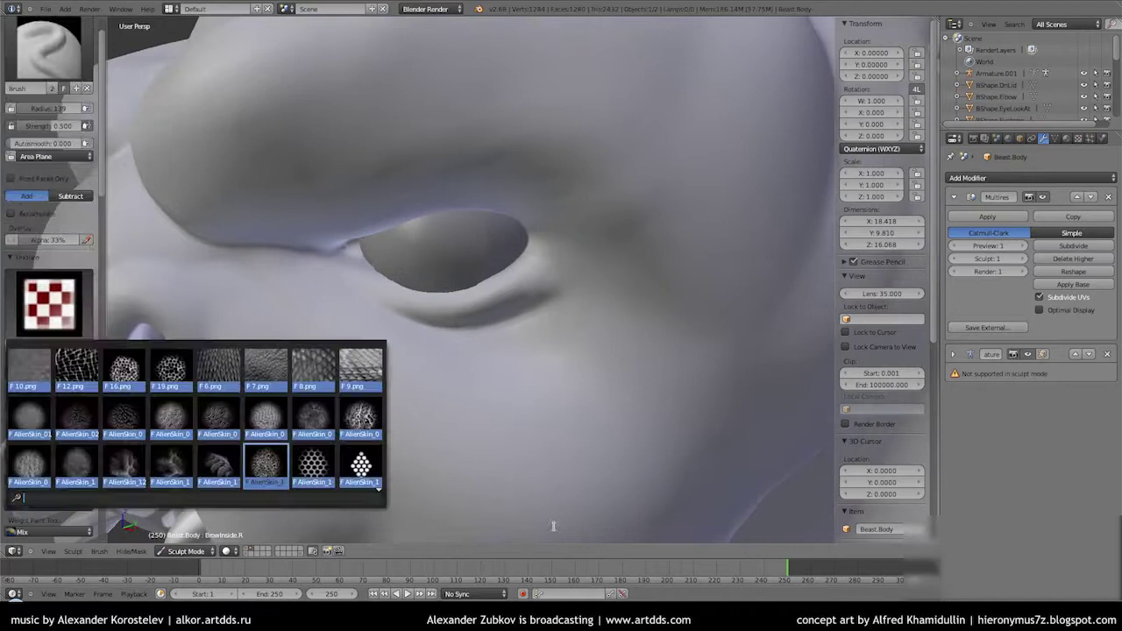
key(f)
click(441, 302)
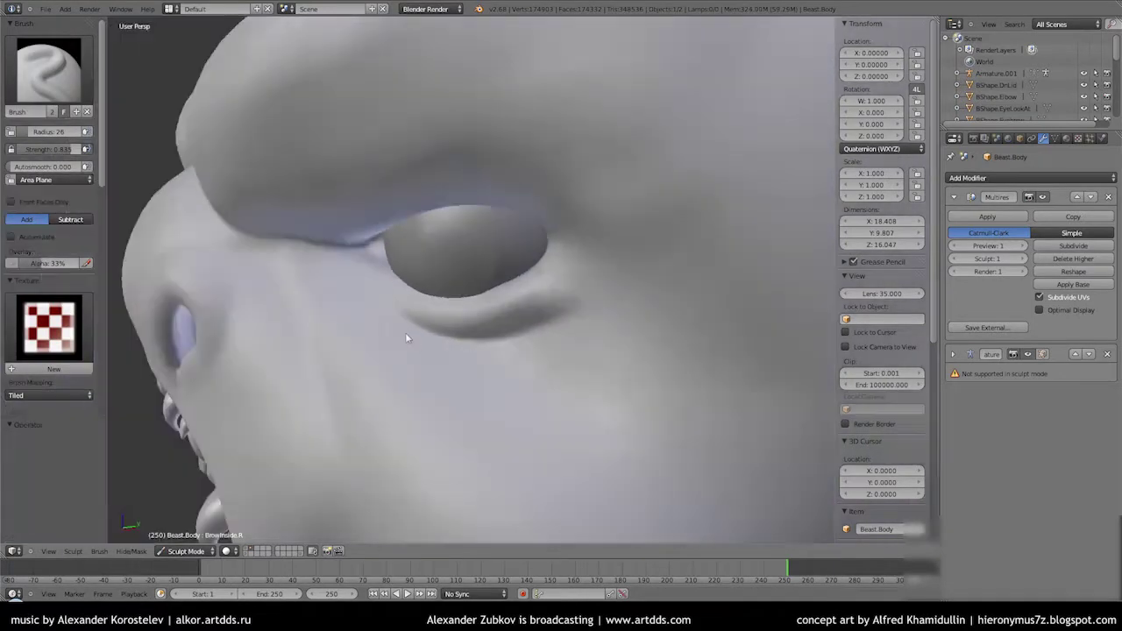
mouse_move(405, 333)
middle_down()
mouse_move(473, 396)
mouse_move(552, 260)
mouse_move(513, 271)
mouse_move(501, 370)
mouse_move(523, 354)
mouse_move(496, 306)
mouse_move(263, 280)
middle_up()
scroll(96, 261, down, 5)
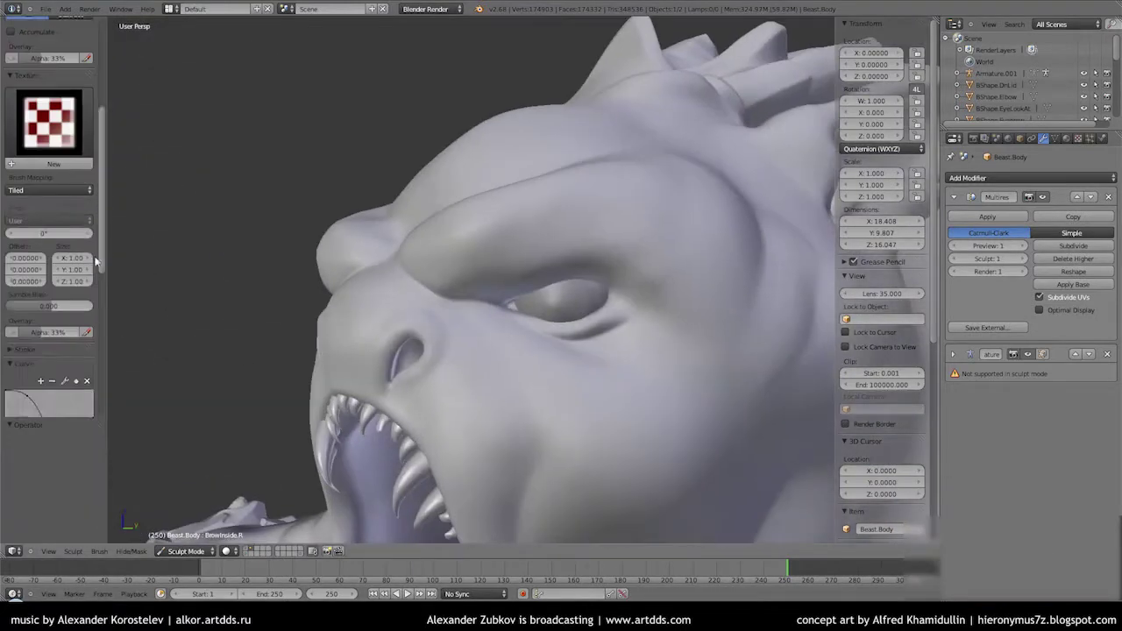
mouse_move(506, 214)
middle_down()
mouse_move(511, 390)
mouse_move(489, 302)
middle_up()
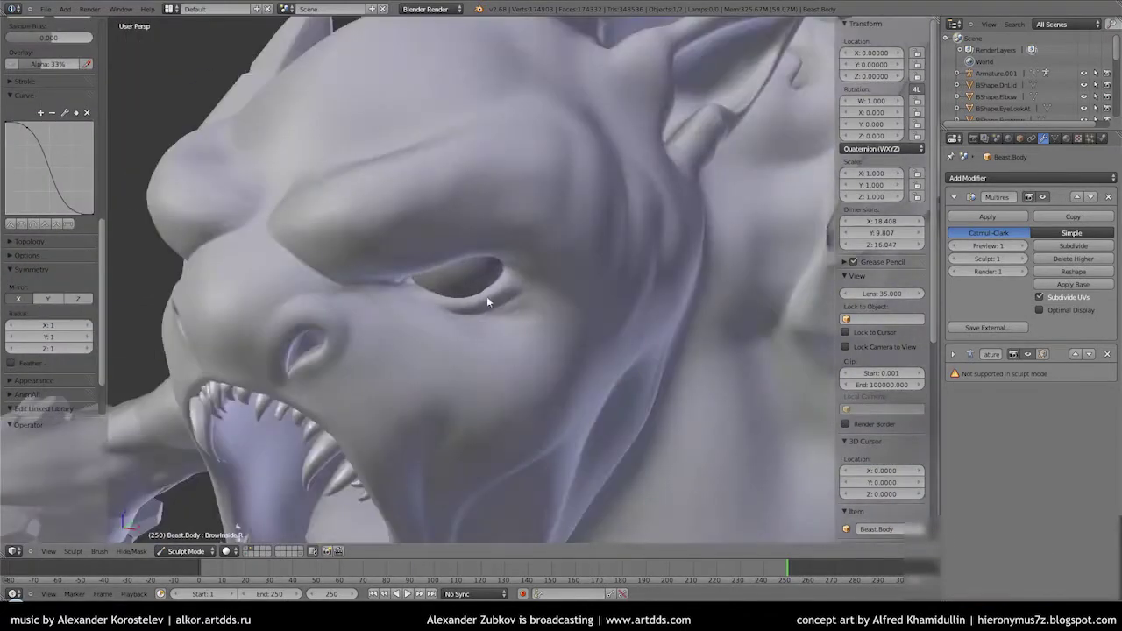
Subdivide the Multires modifier to level 2
click(1074, 246)
mouse_move(363, 213)
middle_down()
mouse_move(539, 335)
mouse_move(174, 269)
middle_up()
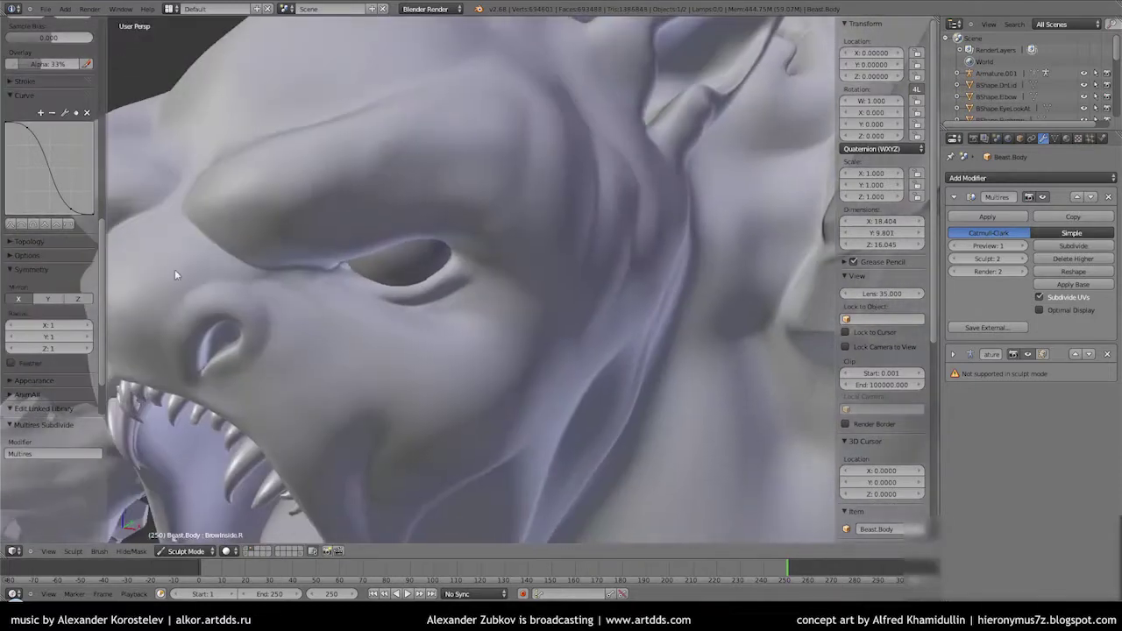
scroll(203, 359, down, 3)
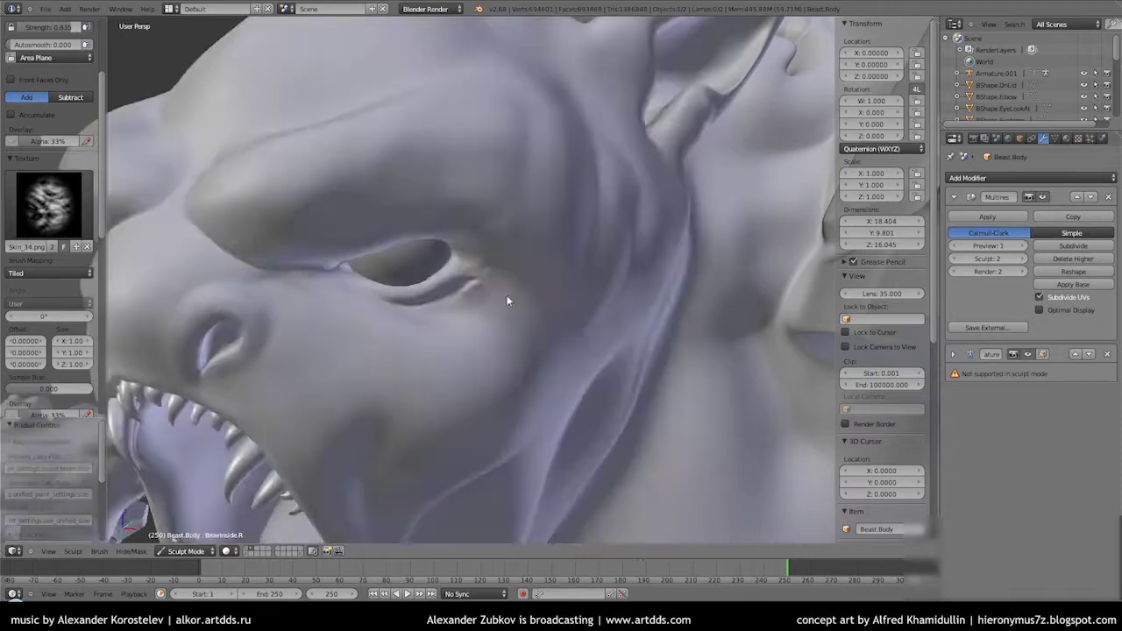
mouse_move(503, 296)
middle_down()
mouse_move(433, 325)
mouse_move(509, 243)
middle_up()
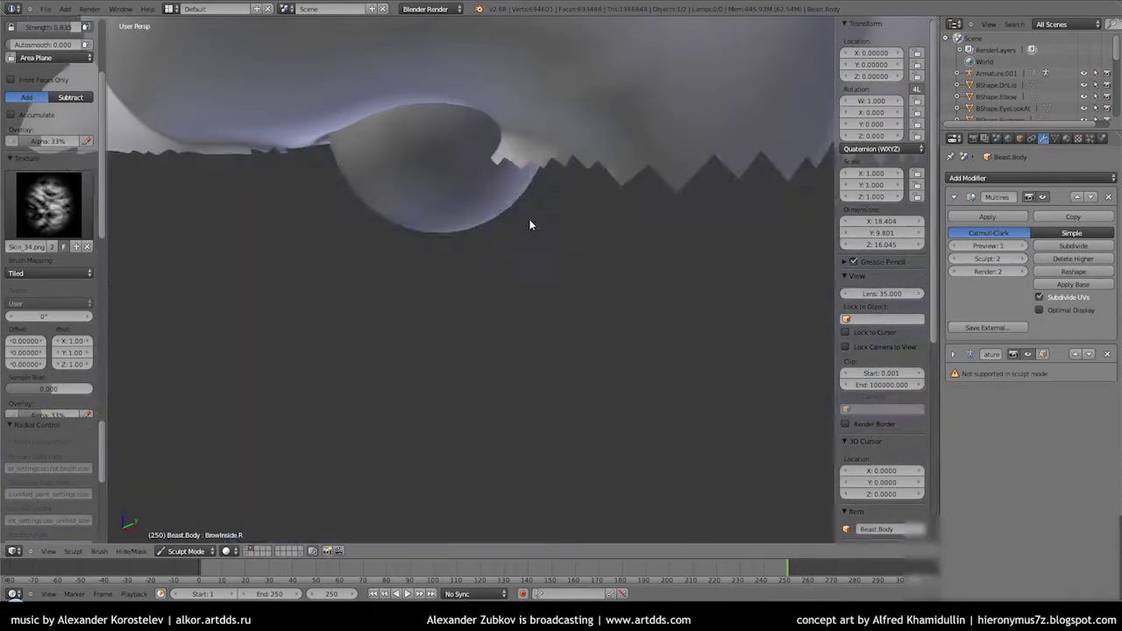
scroll(481, 296, down, 6)
middle_drag(481, 295, 356, 232)
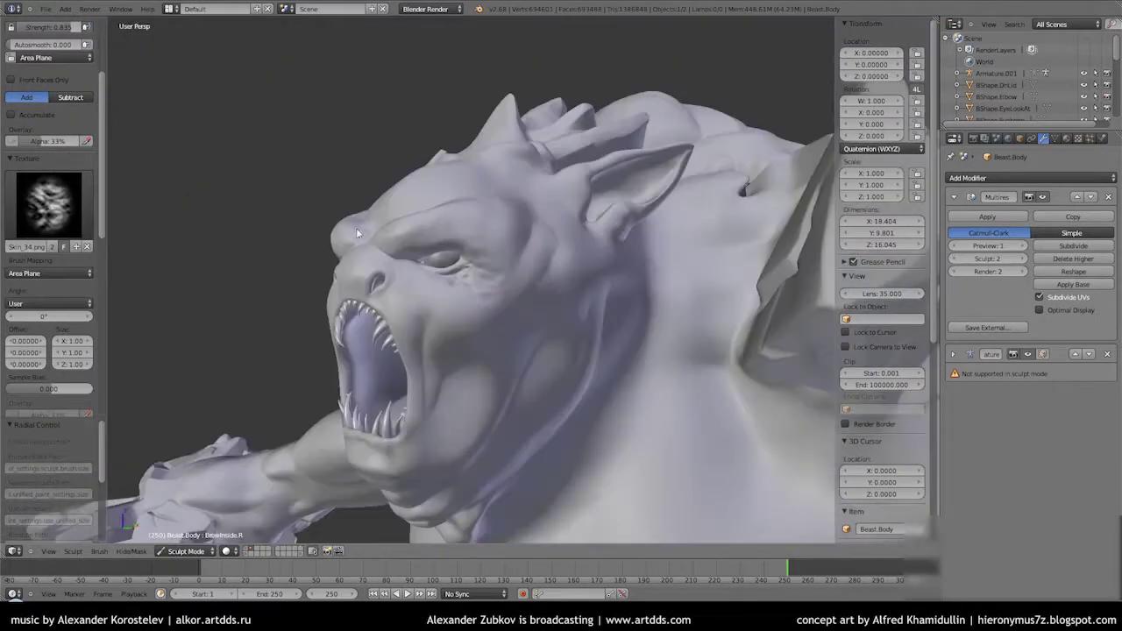
scroll(518, 264, up, 3)
Enlarge the brush radius to 160, sculpt around the eye, and save over the file
middle_drag(518, 264, 526, 290)
scroll(538, 334, up, 2)
scroll(538, 334, down, 5)
mouse_move(538, 334)
middle_down()
mouse_move(554, 226)
mouse_move(705, 246)
middle_up()
scroll(706, 246, up, 5)
scroll(584, 292, up, 3)
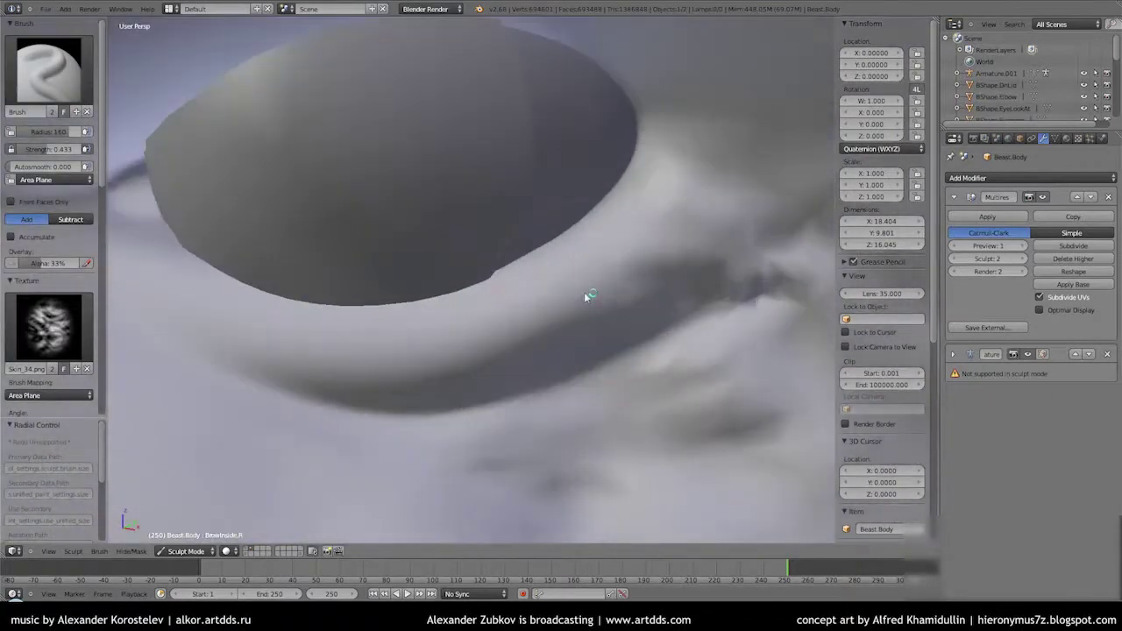
scroll(438, 263, down, 3)
scroll(463, 178, down, 3)
mouse_move(463, 178)
middle_down()
mouse_move(464, 292)
mouse_move(598, 289)
middle_up()
scroll(527, 292, up, 2)
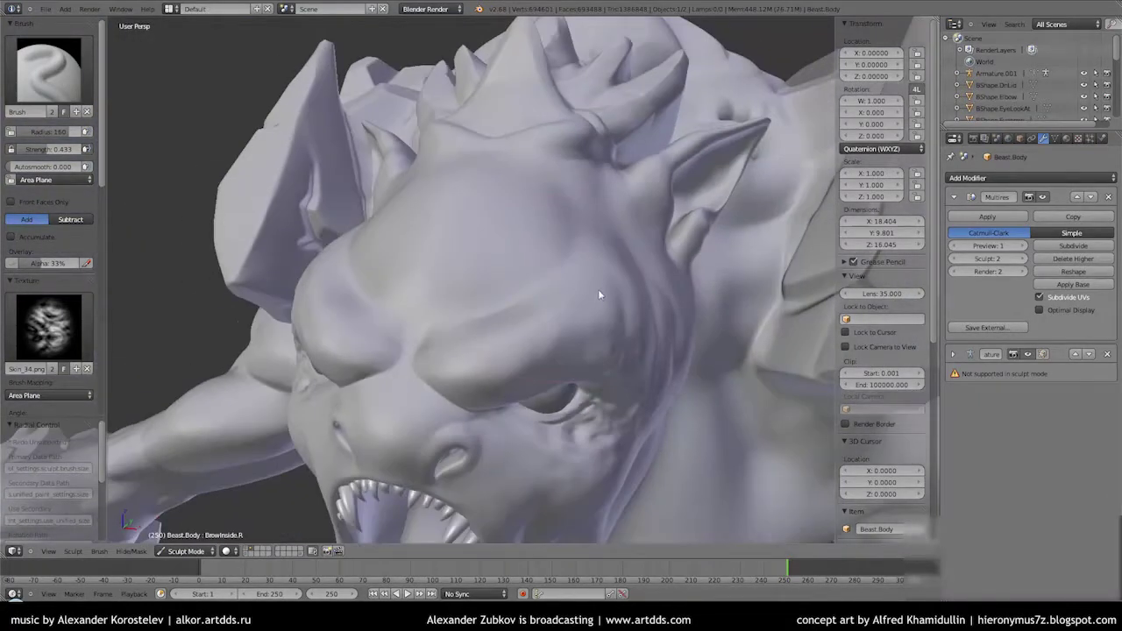
click(498, 280)
scroll(526, 300, up, 4)
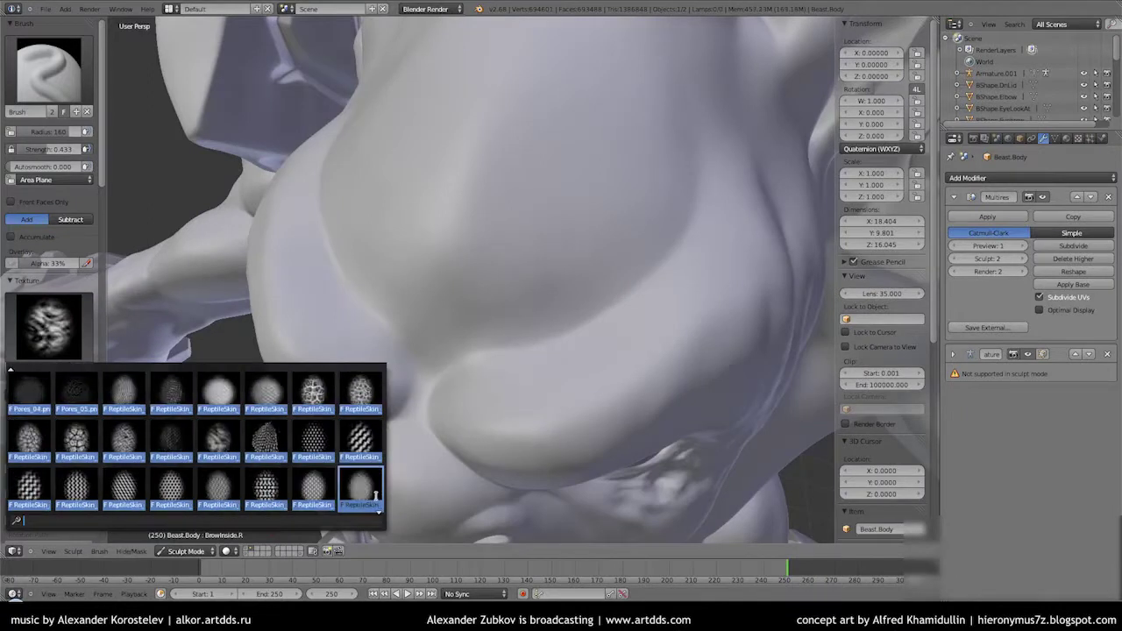
Switch the brush texture to Skin_28.png and sculpt around the open mouth
click(313, 452)
scroll(578, 428, down, 4)
mouse_move(578, 427)
middle_down()
mouse_move(621, 430)
mouse_move(514, 328)
mouse_move(500, 190)
mouse_move(489, 248)
middle_up()
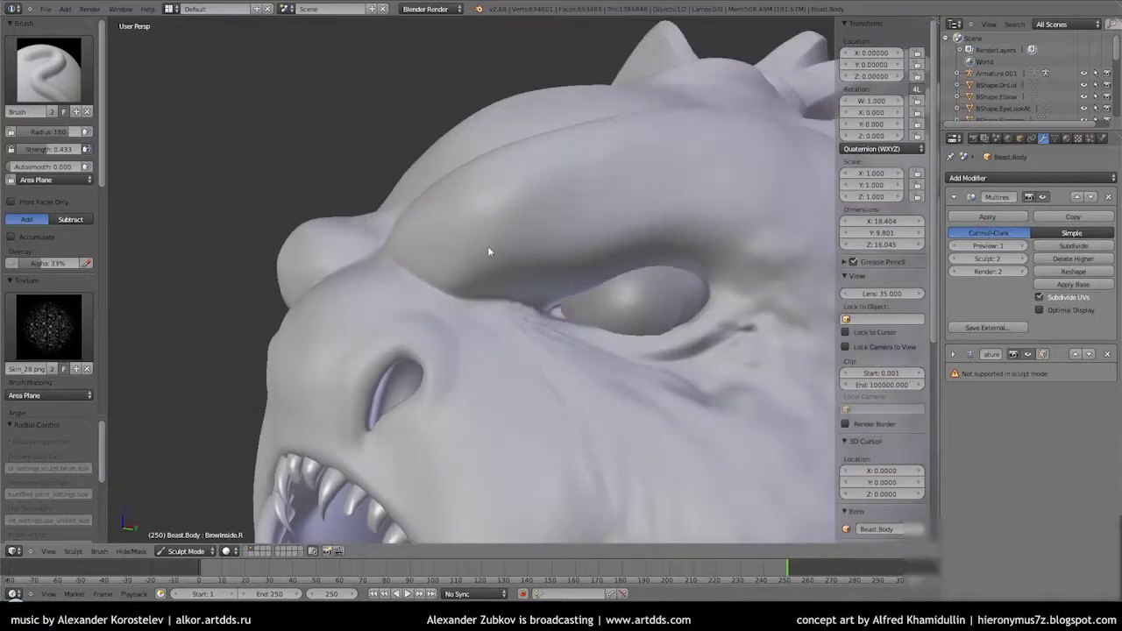
scroll(440, 340, up, 3)
scroll(440, 340, down, 2)
mouse_move(440, 340)
middle_down()
mouse_move(476, 338)
mouse_move(368, 286)
middle_up()
In System preferences, tint the second solid light peach and aim a light-blue third light from the right
scroll(369, 287, down, 3)
scroll(411, 338, down, 2)
key(space)
text(user pref)
key(Return)
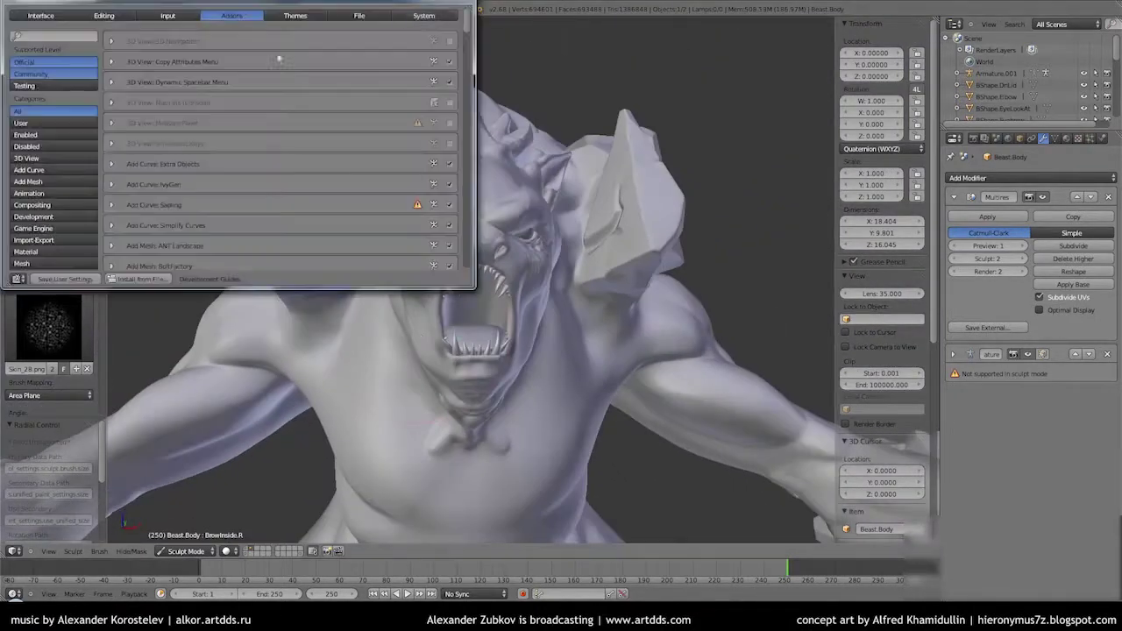
drag(424, 119, 419, 110)
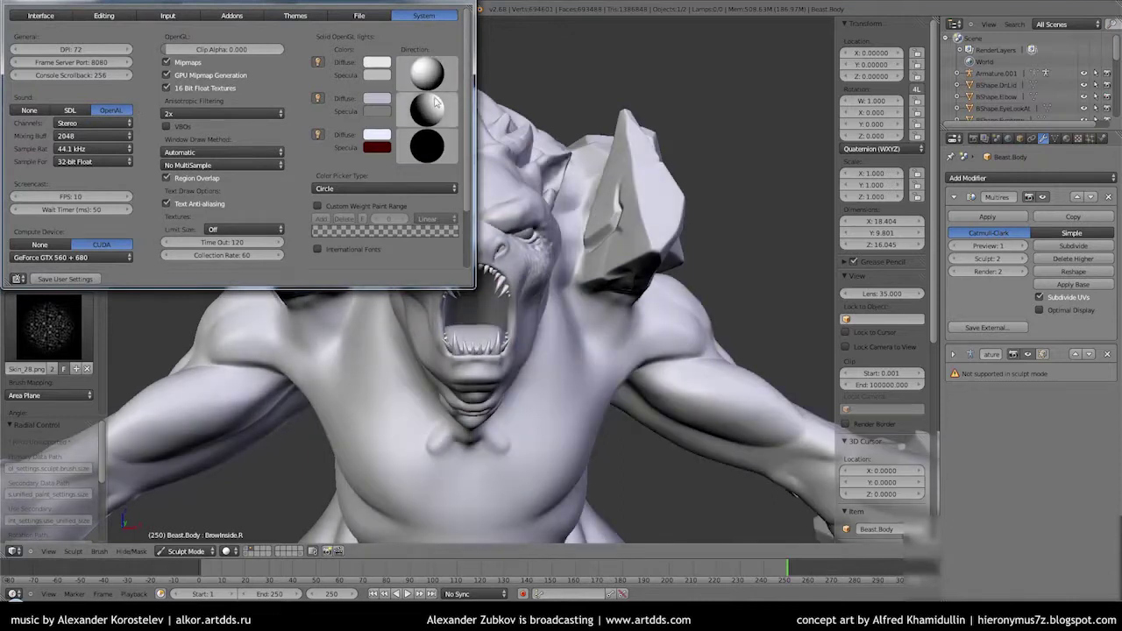
click(377, 99)
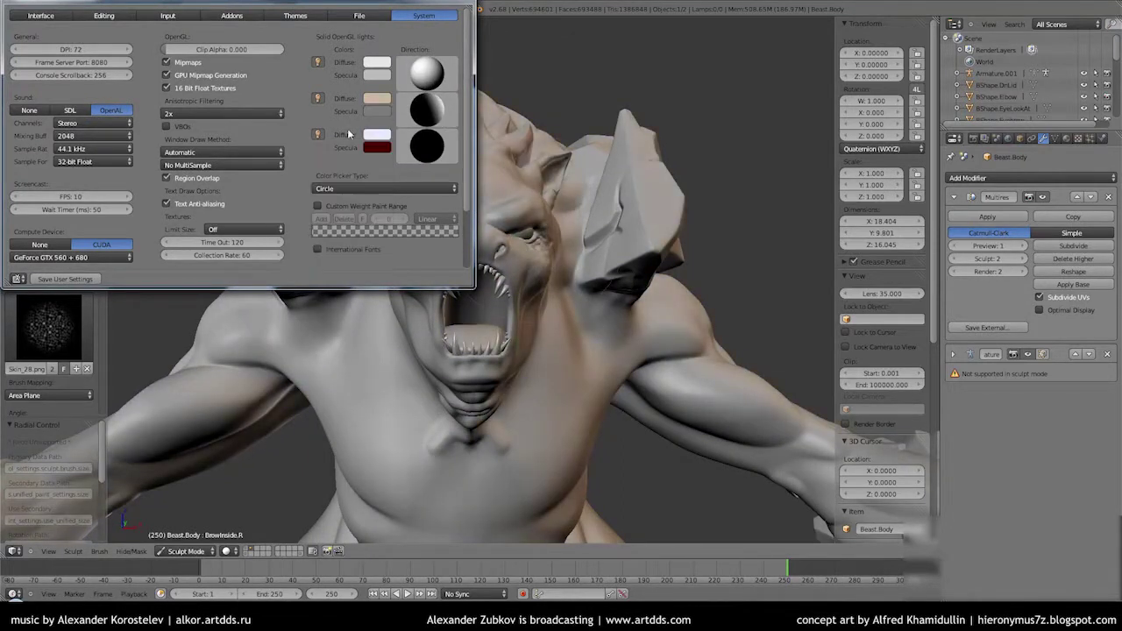
click(377, 134)
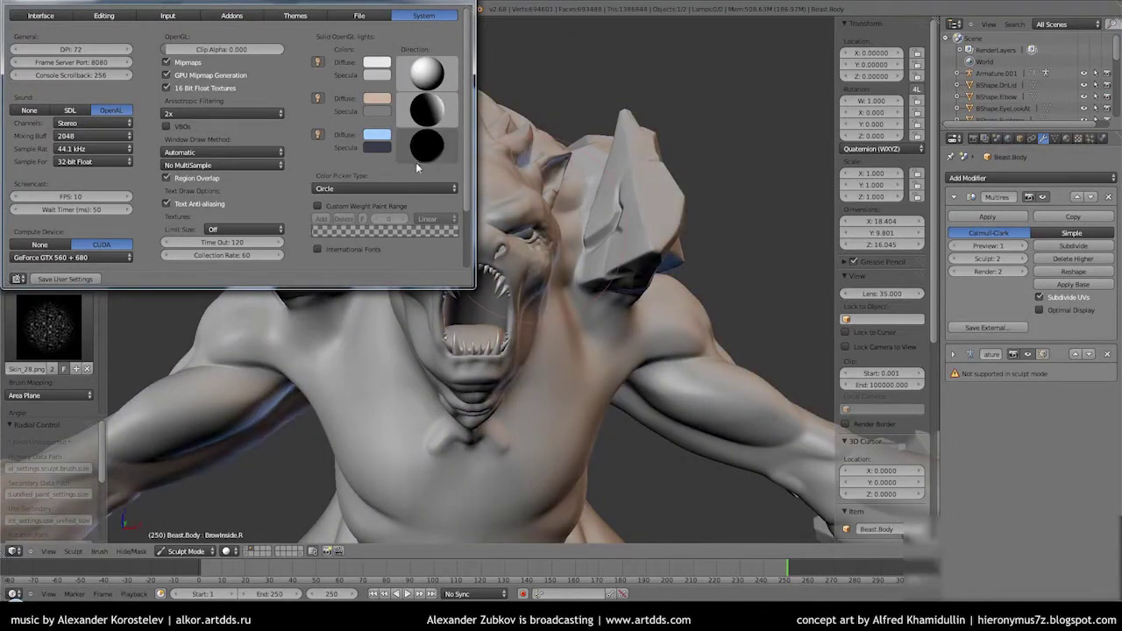
drag(417, 167, 335, 176)
Save the file and orbit to a close frontal view of the face
key(ctrl+s)
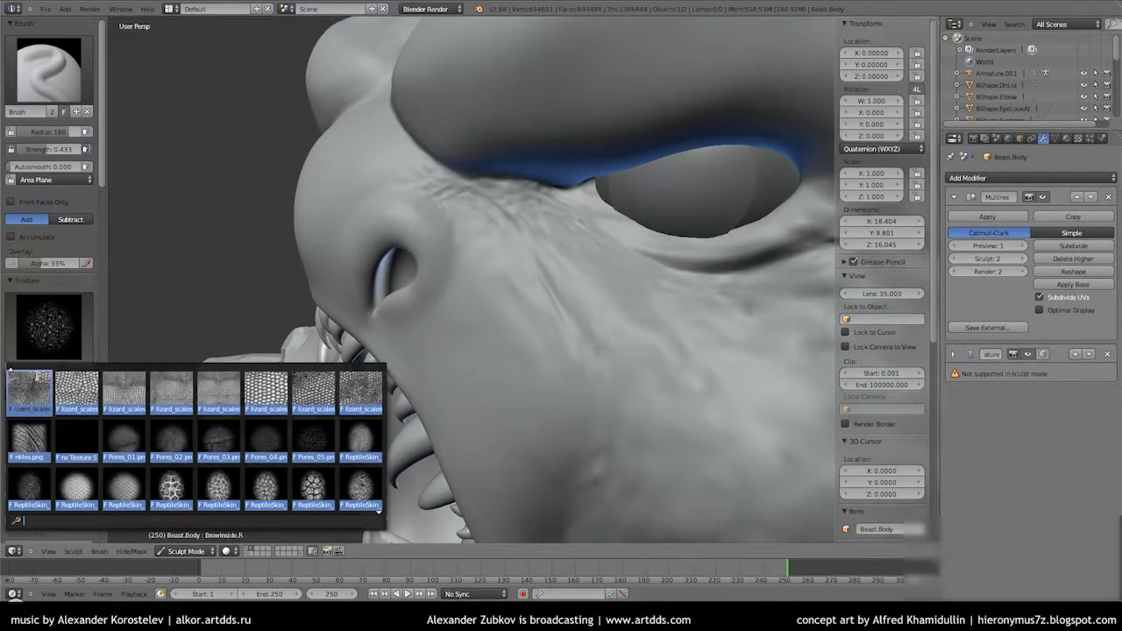
middle_drag(470, 328, 407, 232)
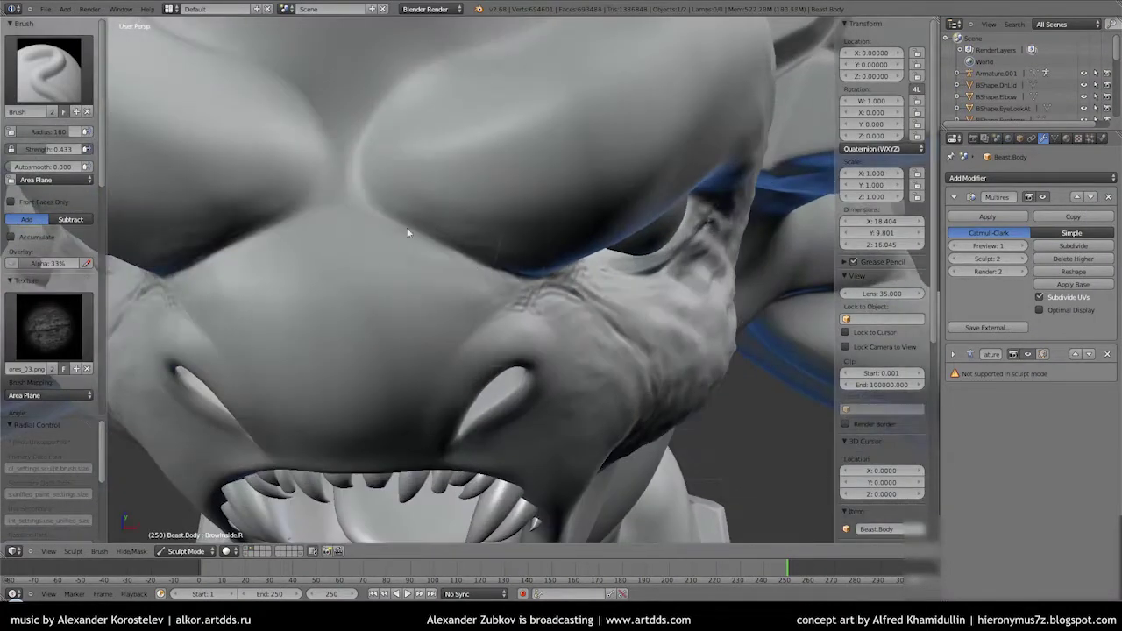
scroll(470, 215, down, 3)
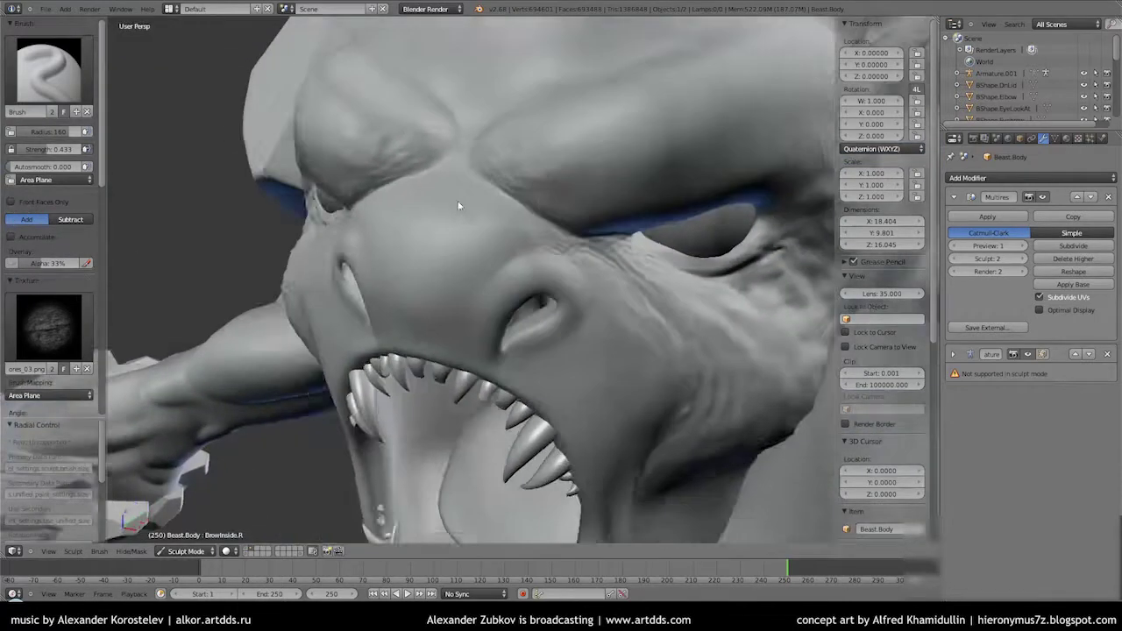
scroll(458, 205, down, 3)
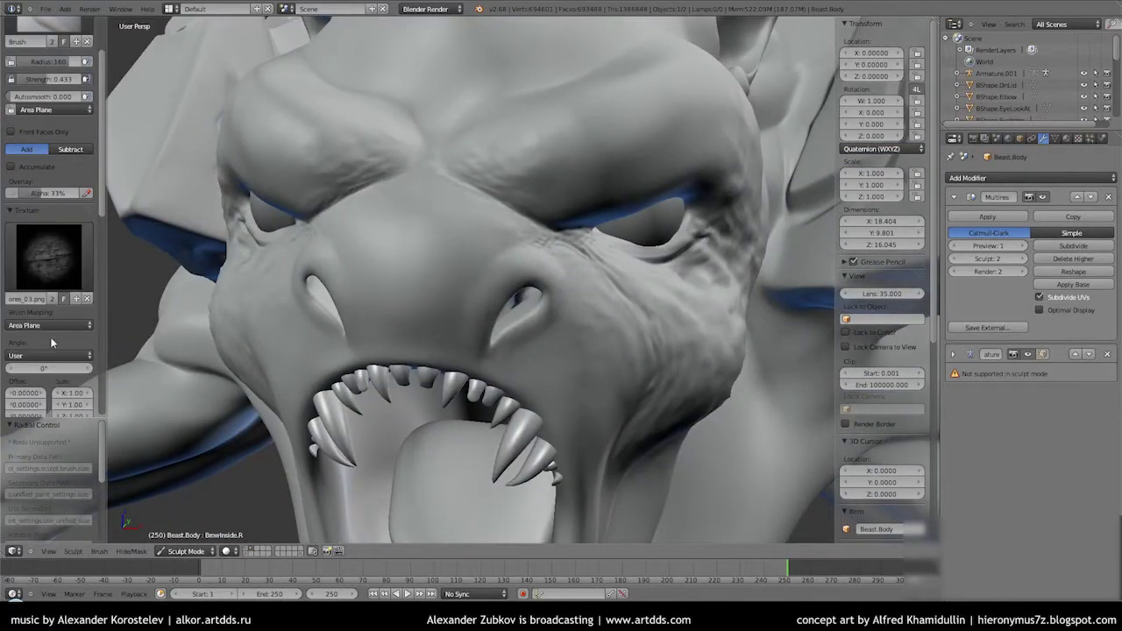
middle_drag(397, 258, 461, 271)
Set the brush mapping and Skin_12.png texture, then sculpt the front of the face
click(64, 325)
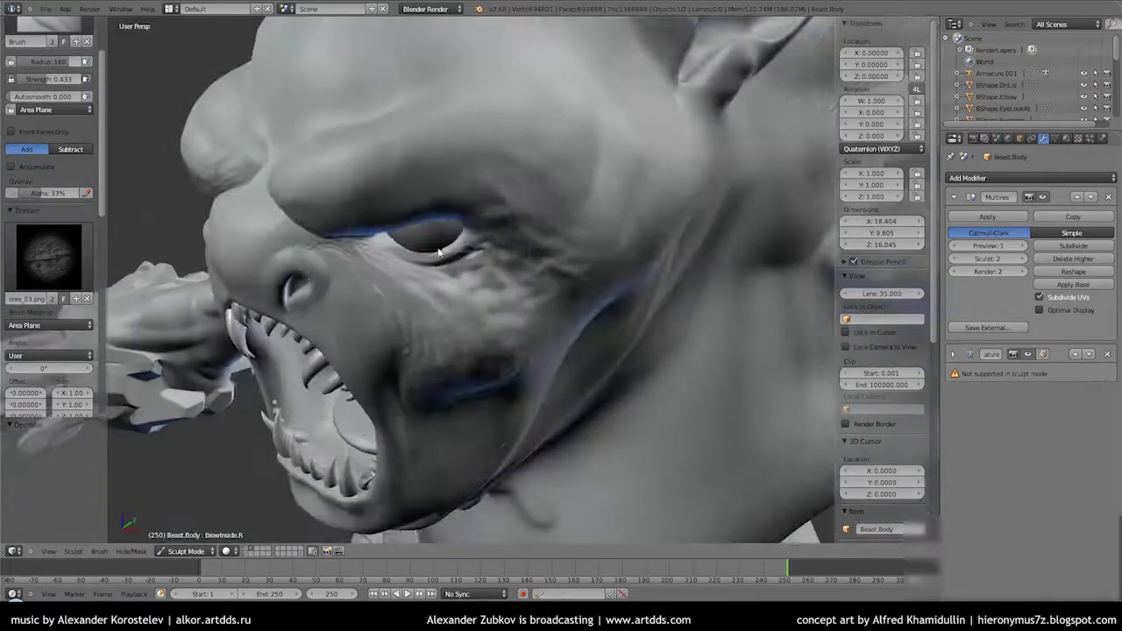
click(73, 272)
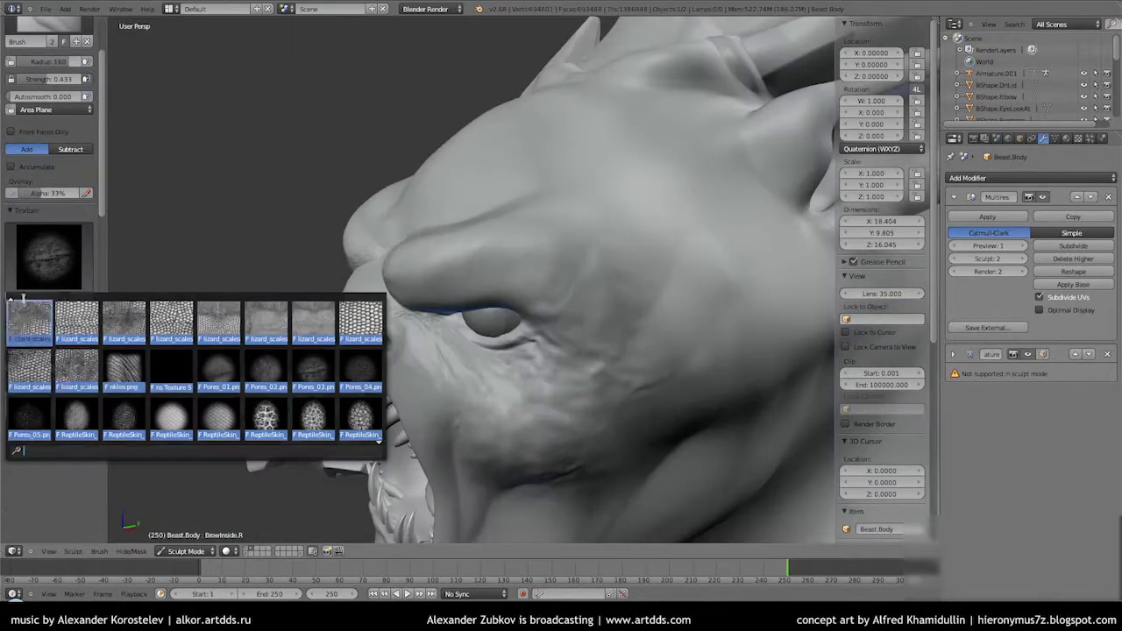
click(354, 332)
scroll(646, 419, down, 2)
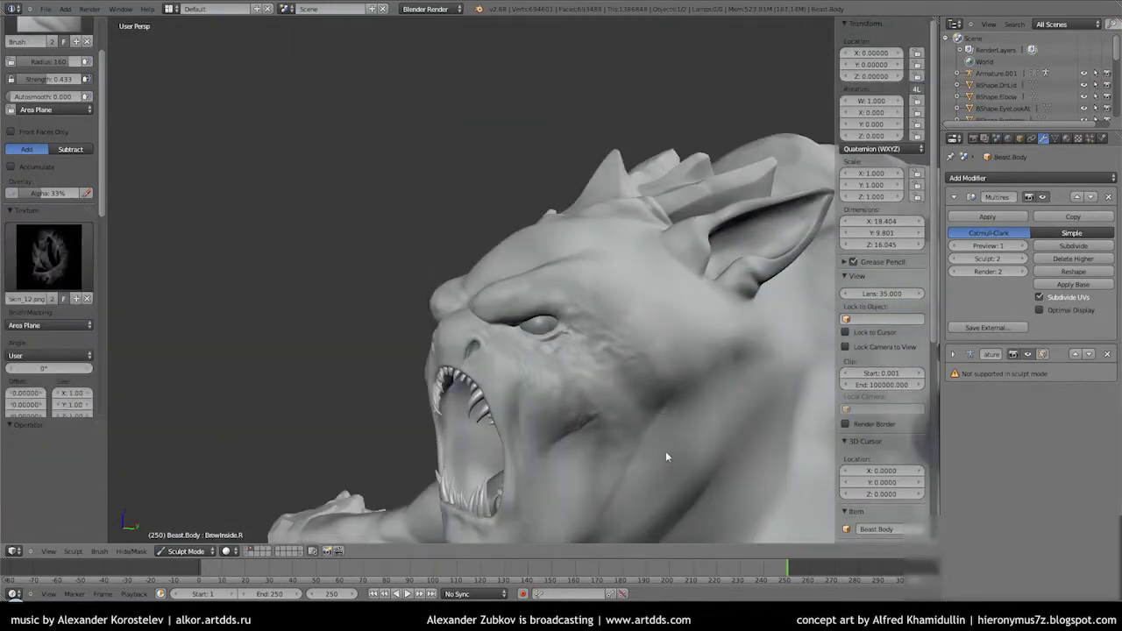
middle_drag(666, 454, 470, 261)
mouse_move(728, 197)
middle_down()
mouse_move(746, 183)
mouse_move(508, 270)
mouse_move(698, 292)
mouse_move(655, 251)
mouse_move(526, 298)
middle_up()
Detail around the eye and mouth with the Skin_36.png, then Skin_39.png, brush textures
click(49, 256)
click(65, 308)
scroll(412, 325, up, 3)
mouse_move(413, 325)
middle_down()
mouse_move(433, 280)
mouse_move(481, 357)
mouse_move(366, 238)
mouse_move(458, 285)
mouse_move(453, 348)
mouse_move(509, 368)
mouse_move(566, 434)
mouse_move(382, 367)
mouse_move(522, 393)
mouse_move(492, 335)
middle_up()
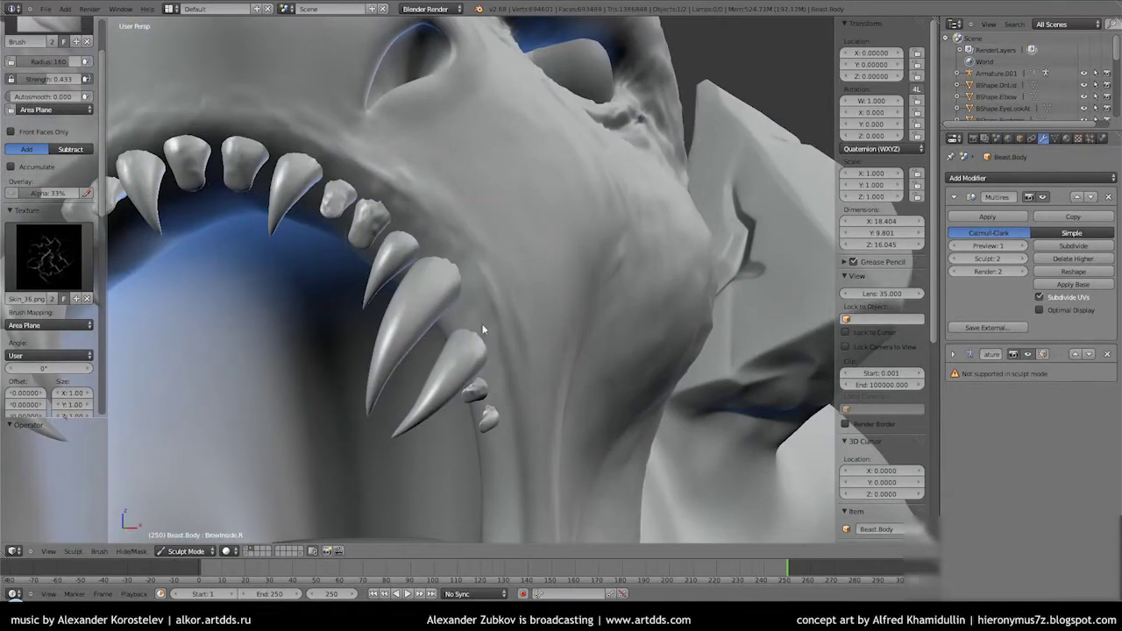
click(48, 254)
click(313, 370)
mouse_move(313, 370)
middle_down()
mouse_move(561, 316)
mouse_move(371, 429)
mouse_move(417, 337)
mouse_move(467, 377)
mouse_move(491, 351)
mouse_move(450, 363)
middle_up()
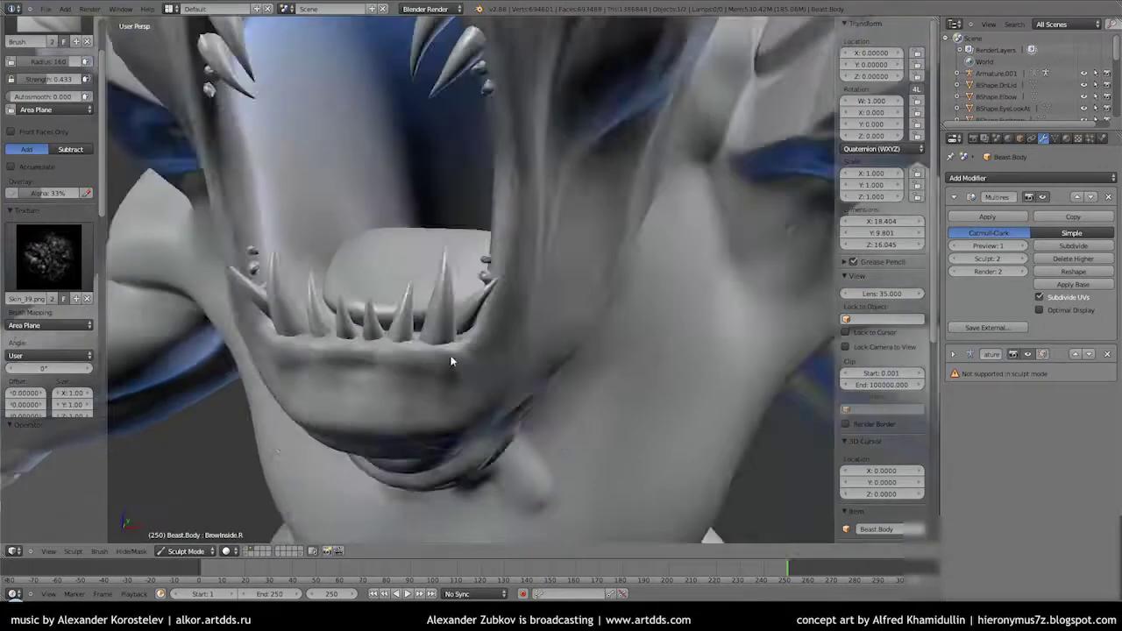
scroll(450, 363, up, 3)
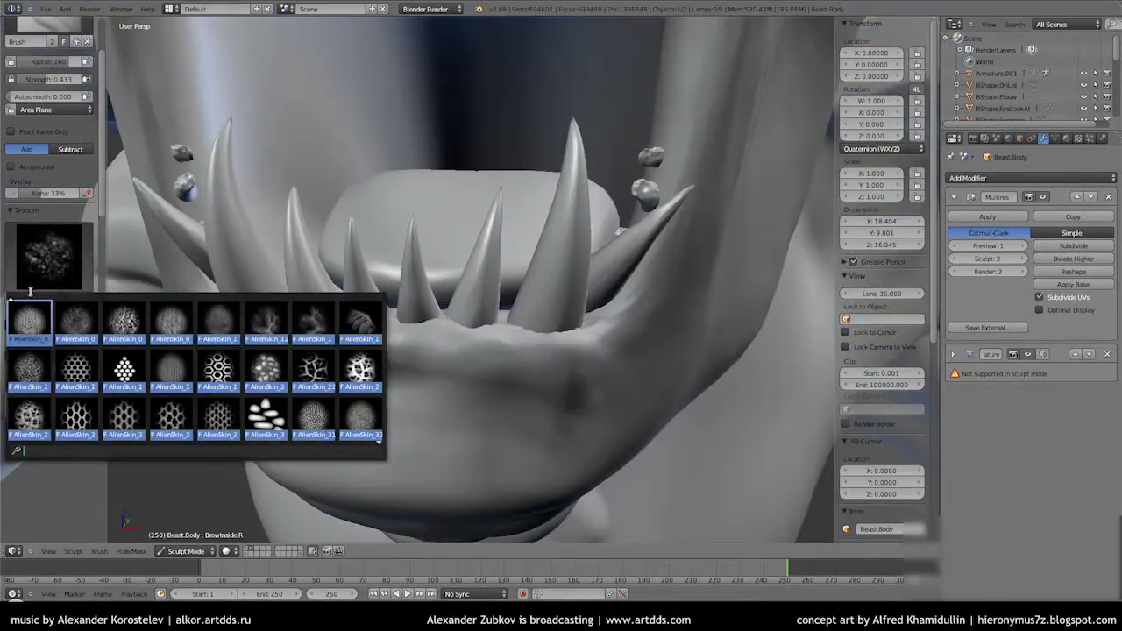
Sculpt skin wrinkles along the jaw and neck with the Skin_02 texture
click(29, 320)
mouse_move(441, 394)
middle_down()
mouse_move(507, 433)
mouse_move(535, 394)
middle_up()
scroll(567, 338, up, 3)
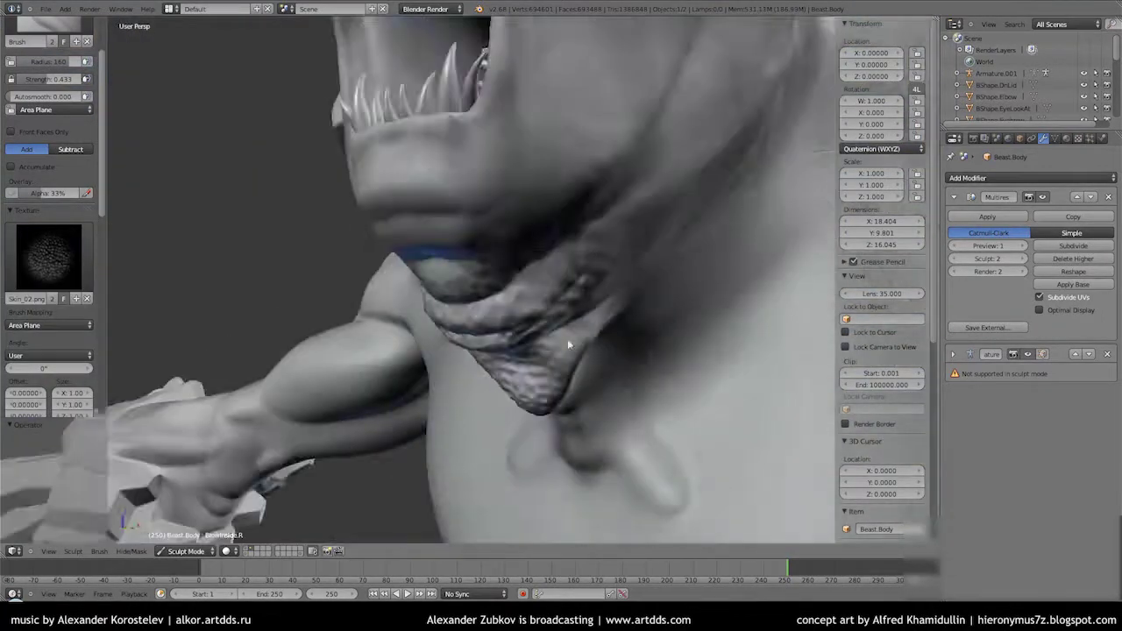
scroll(567, 338, down, 3)
middle_drag(567, 338, 606, 366)
scroll(605, 366, up, 2)
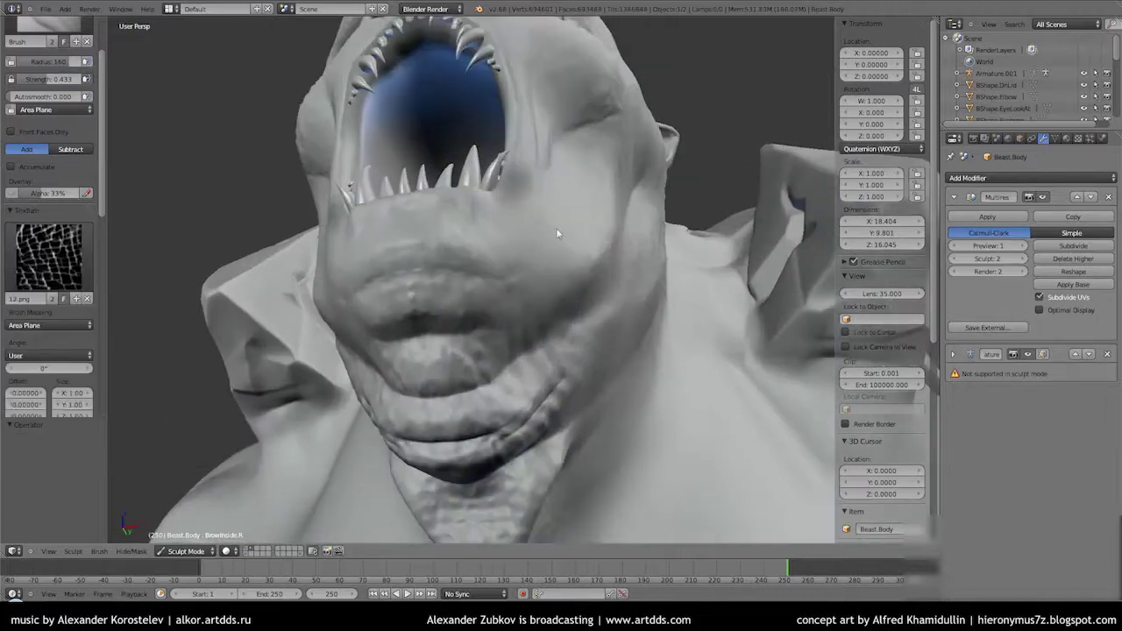
mouse_move(406, 330)
middle_down()
mouse_move(661, 426)
mouse_move(643, 351)
middle_up()
scroll(567, 344, up, 3)
mouse_move(568, 344)
middle_down()
mouse_move(496, 396)
mouse_move(448, 285)
mouse_move(476, 248)
middle_up()
scroll(476, 248, up, 2)
Browse the brush texture list and return the view to the jaw and teeth
click(46, 263)
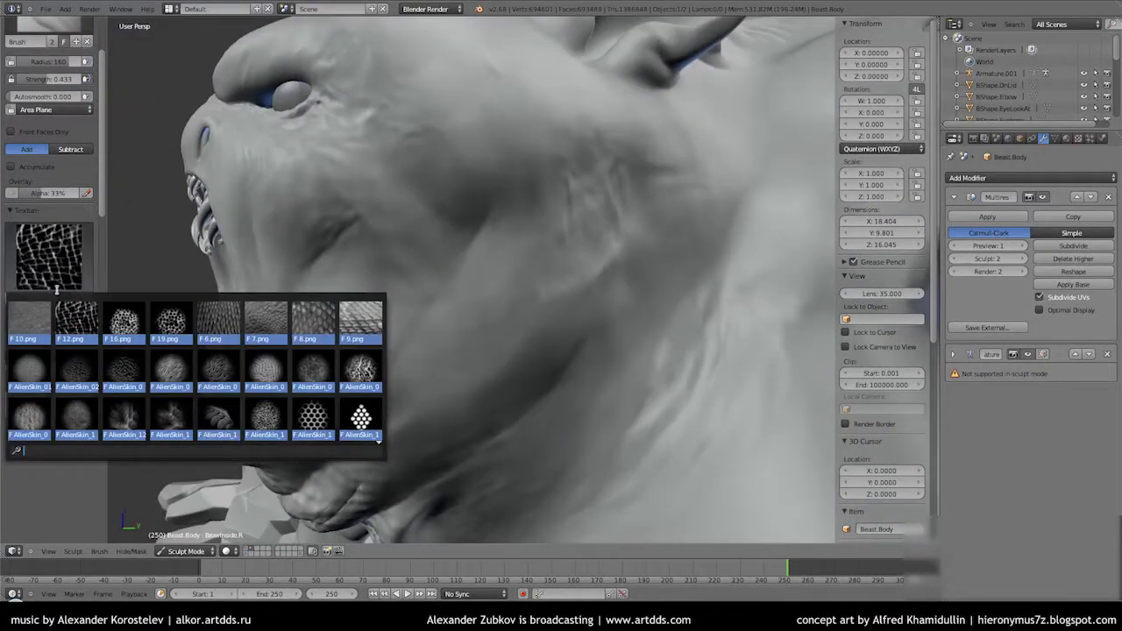
scroll(532, 378, up, 4)
scroll(518, 319, down, 3)
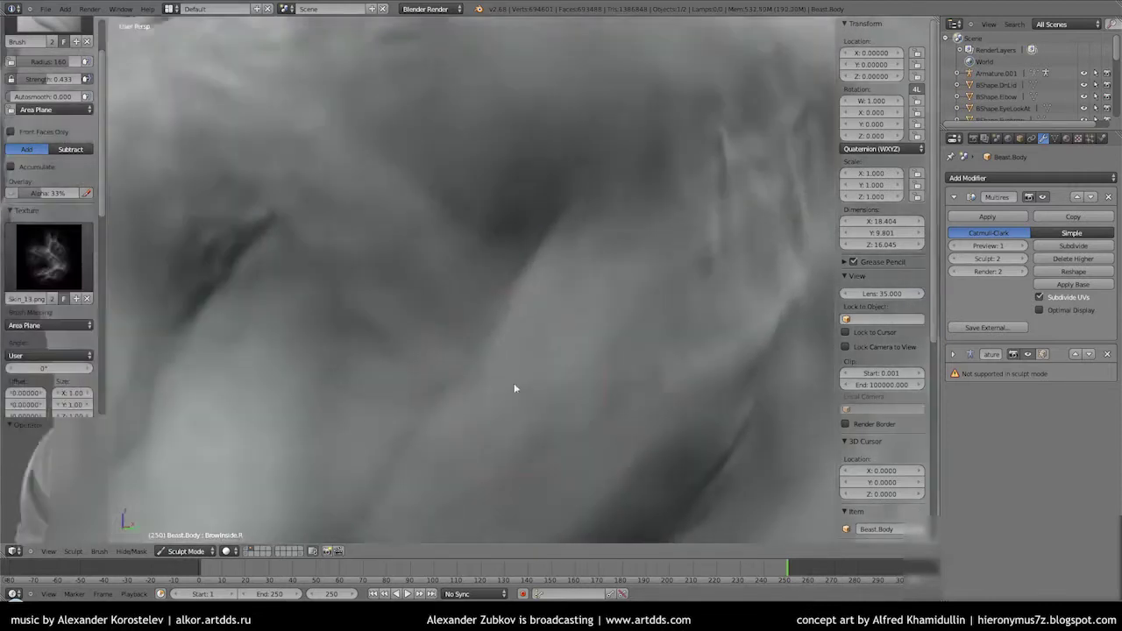
middle_drag(618, 444, 555, 446)
scroll(556, 446, up, 2)
Switch from Clay to the Pinch/Magnify brush and sculpt the lips and chin
key(c)
scroll(53, 175, up, 3)
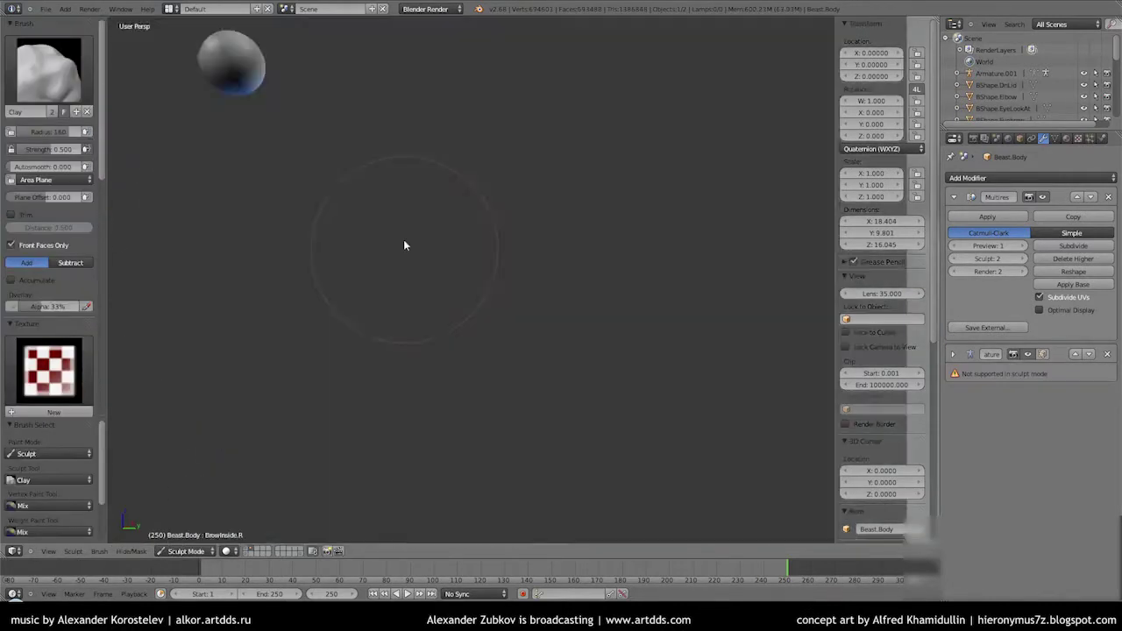
click(48, 70)
click(206, 179)
scroll(527, 379, down, 4)
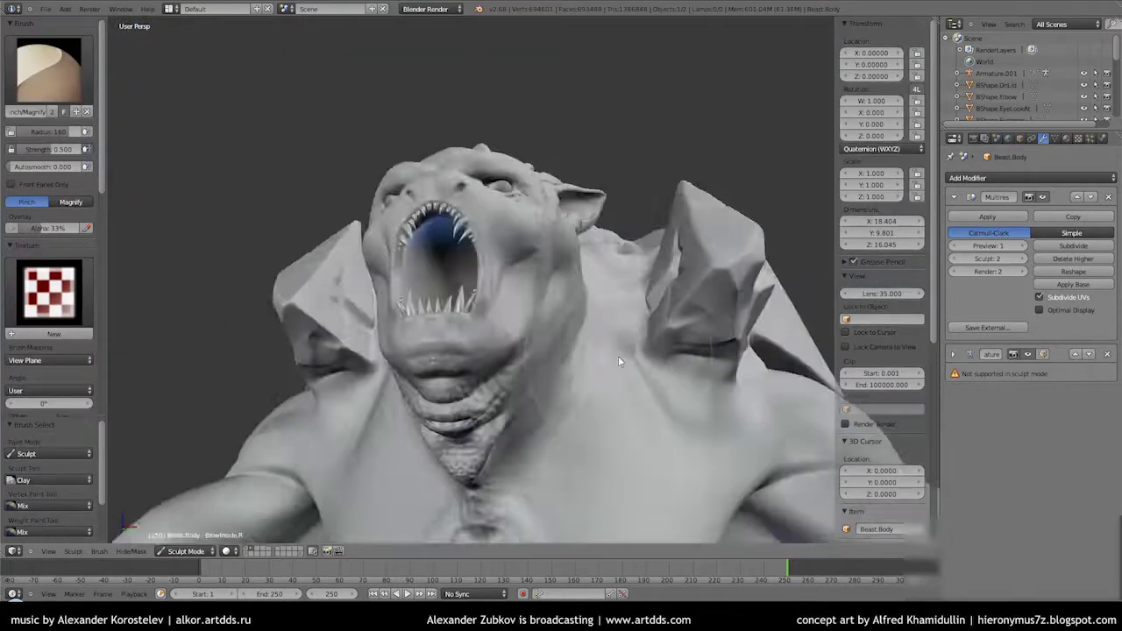
middle_drag(617, 356, 495, 351)
scroll(425, 355, up, 4)
scroll(524, 373, up, 1)
scroll(524, 373, down, 4)
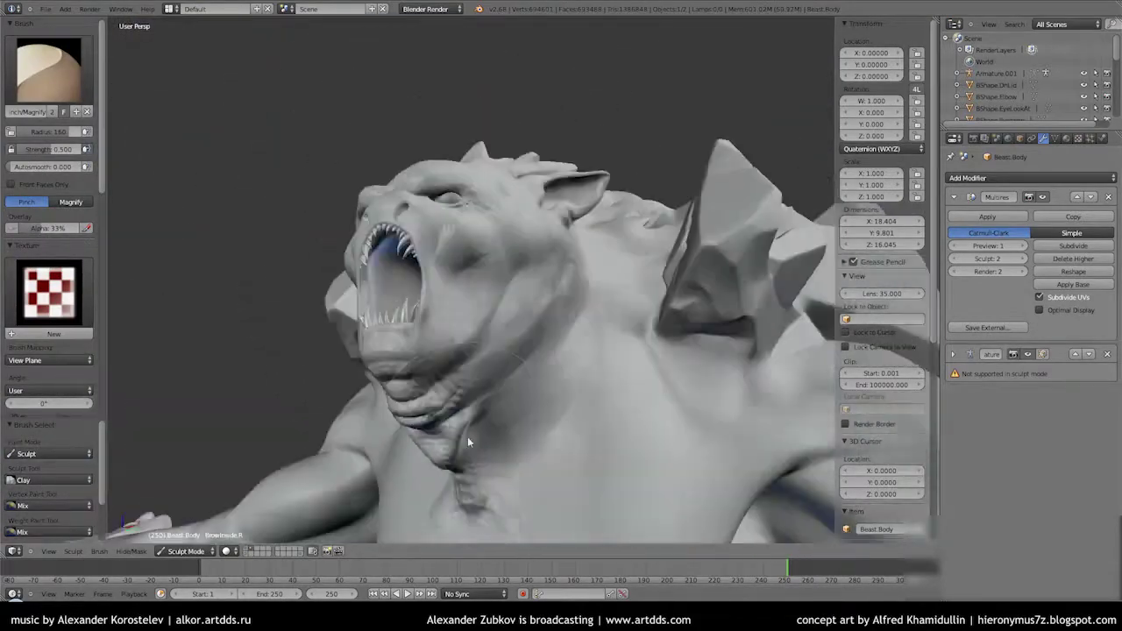
middle_drag(467, 436, 445, 395)
scroll(445, 395, up, 3)
scroll(466, 347, up, 2)
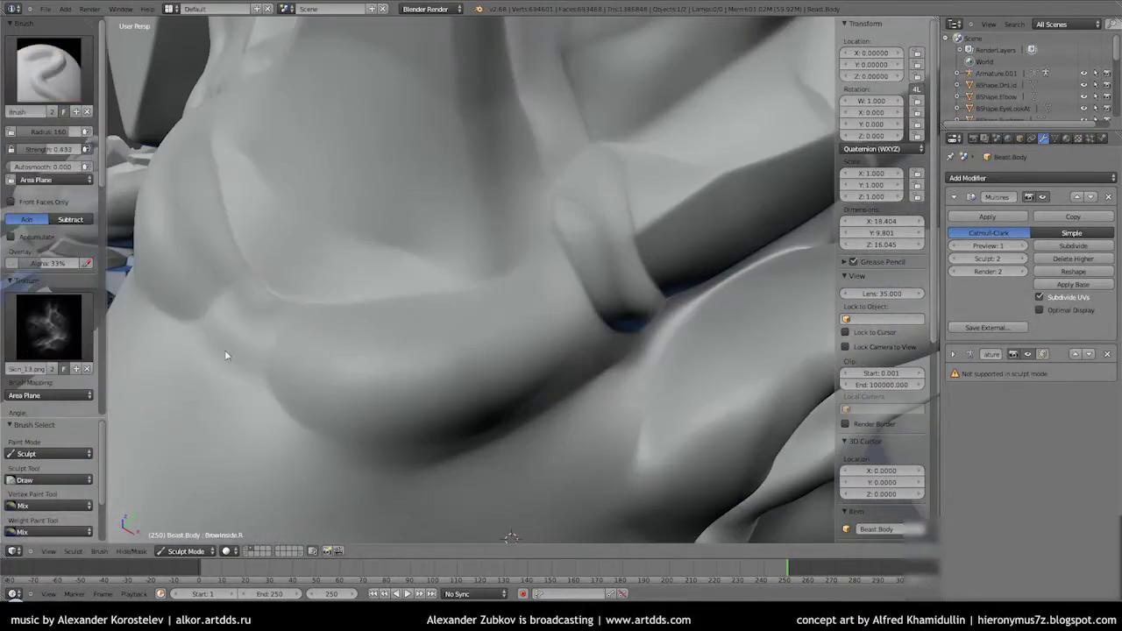
Apply the branching, crack-like skin texture and detail the spiky head
click(320, 495)
scroll(423, 323, down, 2)
mouse_move(424, 324)
middle_down()
mouse_move(437, 282)
mouse_move(375, 276)
mouse_move(674, 182)
mouse_move(645, 333)
mouse_move(552, 435)
mouse_move(526, 295)
middle_up()
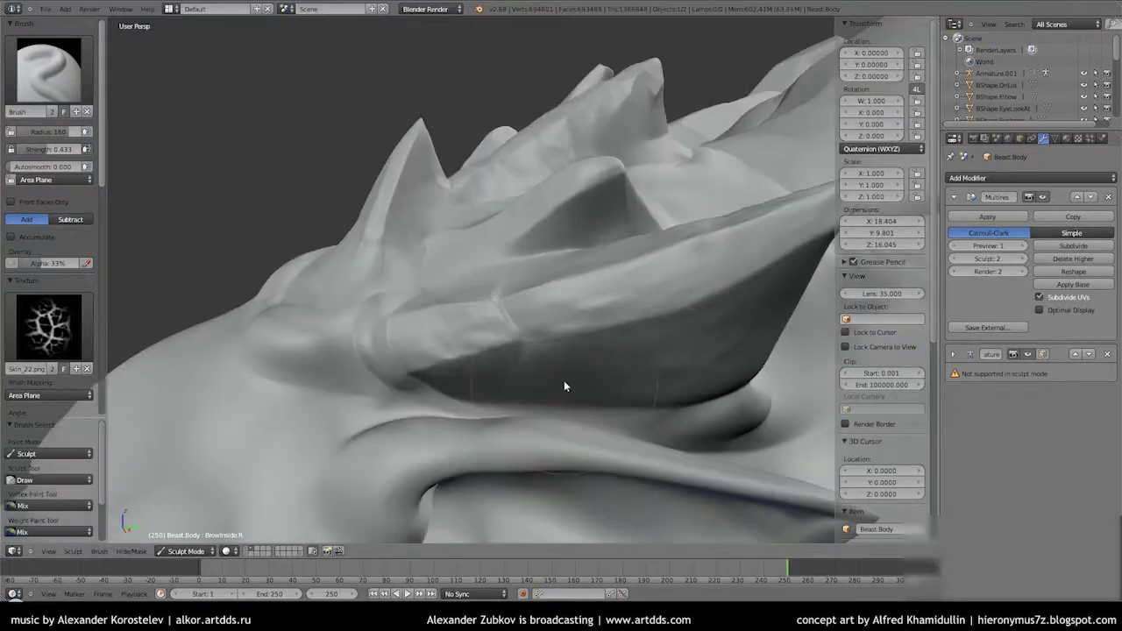
middle_drag(565, 383, 350, 350)
click(48, 324)
scroll(88, 315, down, 3)
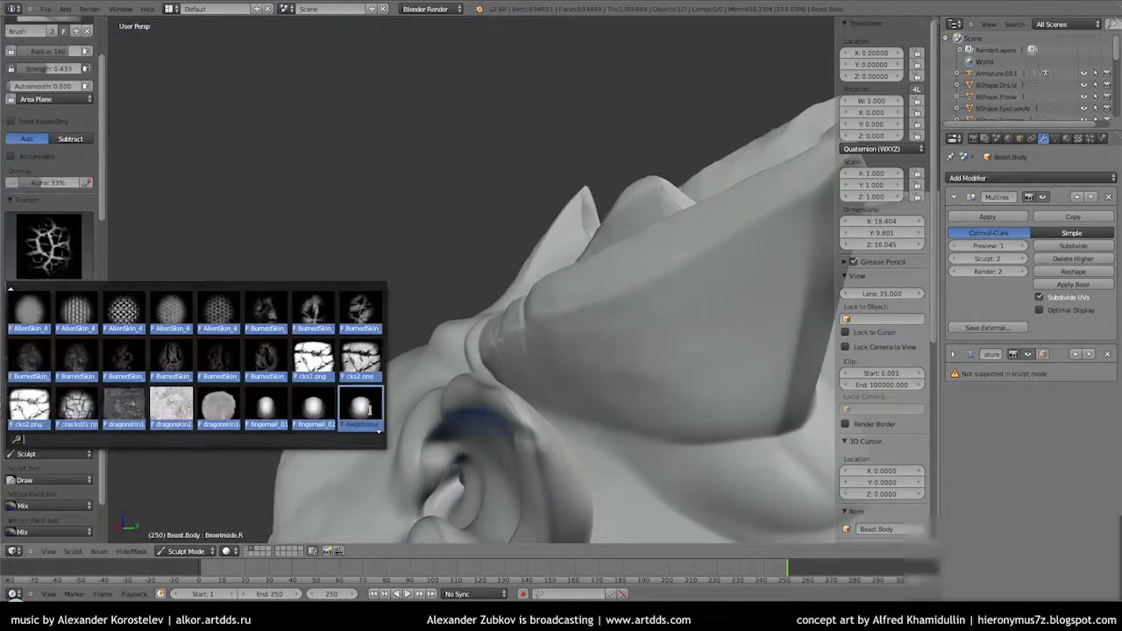
mouse_move(623, 345)
middle_down()
mouse_move(683, 243)
mouse_move(646, 225)
mouse_move(668, 288)
mouse_move(610, 286)
mouse_move(645, 281)
mouse_move(528, 233)
mouse_move(531, 221)
mouse_move(532, 274)
mouse_move(580, 324)
mouse_move(503, 173)
mouse_move(485, 185)
mouse_move(531, 423)
mouse_move(521, 311)
mouse_move(348, 285)
mouse_move(538, 321)
mouse_move(470, 344)
middle_up()
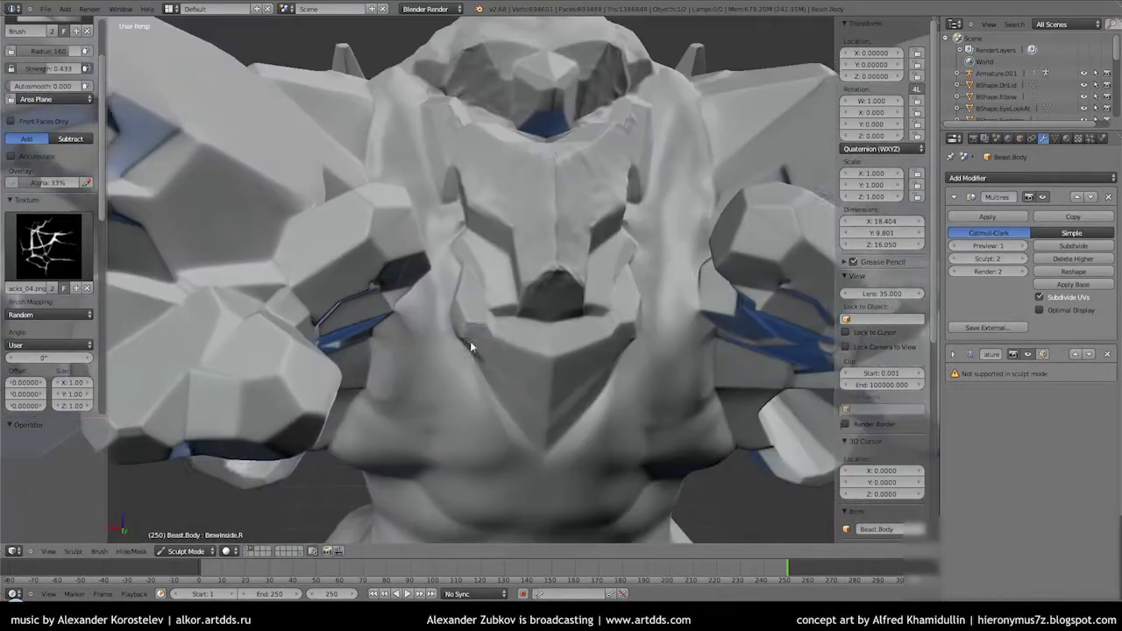
Inspect the shoulder and crystal parts, then set the brush texture to acks_16
mouse_move(483, 263)
middle_down()
mouse_move(483, 200)
mouse_move(406, 222)
mouse_move(283, 142)
mouse_move(513, 376)
mouse_move(425, 368)
mouse_move(562, 412)
mouse_move(304, 401)
mouse_move(409, 346)
middle_up()
mouse_move(305, 330)
middle_down()
mouse_move(551, 341)
mouse_move(394, 225)
middle_up()
mouse_move(588, 265)
middle_down()
mouse_move(605, 237)
mouse_move(579, 195)
mouse_move(622, 242)
mouse_move(500, 313)
mouse_move(409, 263)
mouse_move(413, 295)
mouse_move(624, 399)
mouse_move(639, 229)
mouse_move(592, 205)
mouse_move(451, 345)
mouse_move(465, 348)
mouse_move(476, 246)
mouse_move(416, 382)
mouse_move(628, 393)
mouse_move(526, 289)
mouse_move(491, 271)
mouse_move(471, 333)
mouse_move(345, 251)
mouse_move(275, 243)
mouse_move(351, 276)
middle_up()
click(48, 246)
click(252, 332)
Look over the torso, crystal shards and fists, then save the sculpt over the file
middle_drag(307, 318, 429, 205)
mouse_move(499, 321)
middle_down()
mouse_move(540, 339)
mouse_move(435, 450)
mouse_move(523, 358)
mouse_move(429, 209)
middle_up()
mouse_move(526, 295)
middle_down()
mouse_move(656, 205)
mouse_move(418, 305)
mouse_move(611, 316)
mouse_move(672, 398)
mouse_move(606, 420)
mouse_move(613, 371)
mouse_move(521, 400)
middle_up()
mouse_move(502, 311)
middle_down()
mouse_move(155, 330)
mouse_move(426, 345)
mouse_move(565, 320)
middle_up()
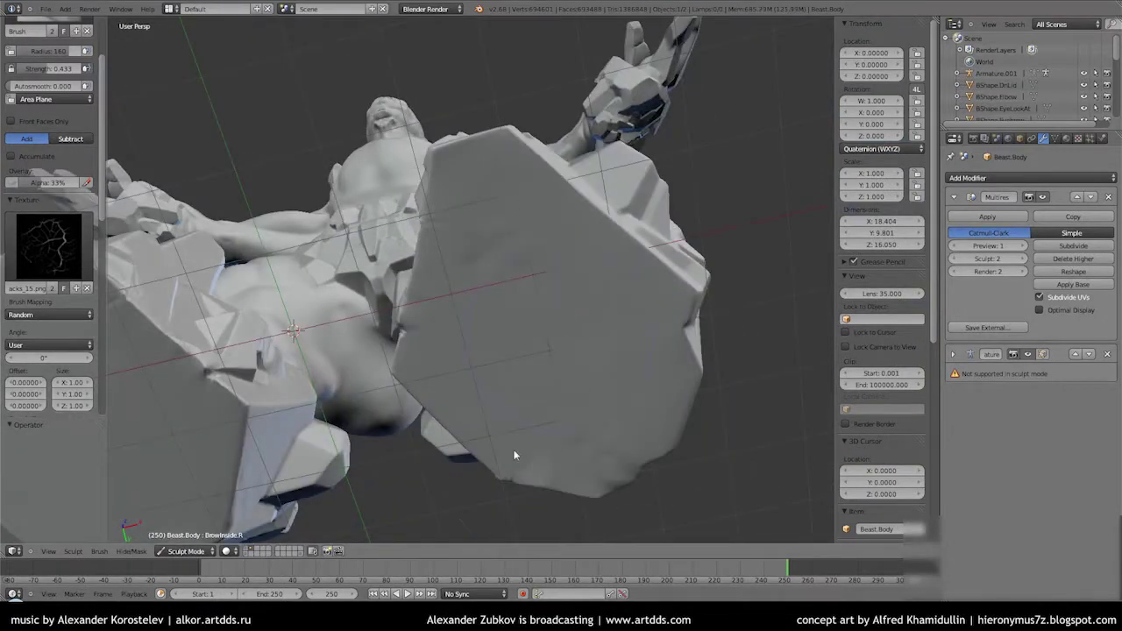
mouse_move(628, 296)
middle_down()
mouse_move(586, 378)
mouse_move(520, 215)
mouse_move(438, 368)
mouse_move(556, 283)
mouse_move(561, 414)
middle_up()
key(ctrl+s)
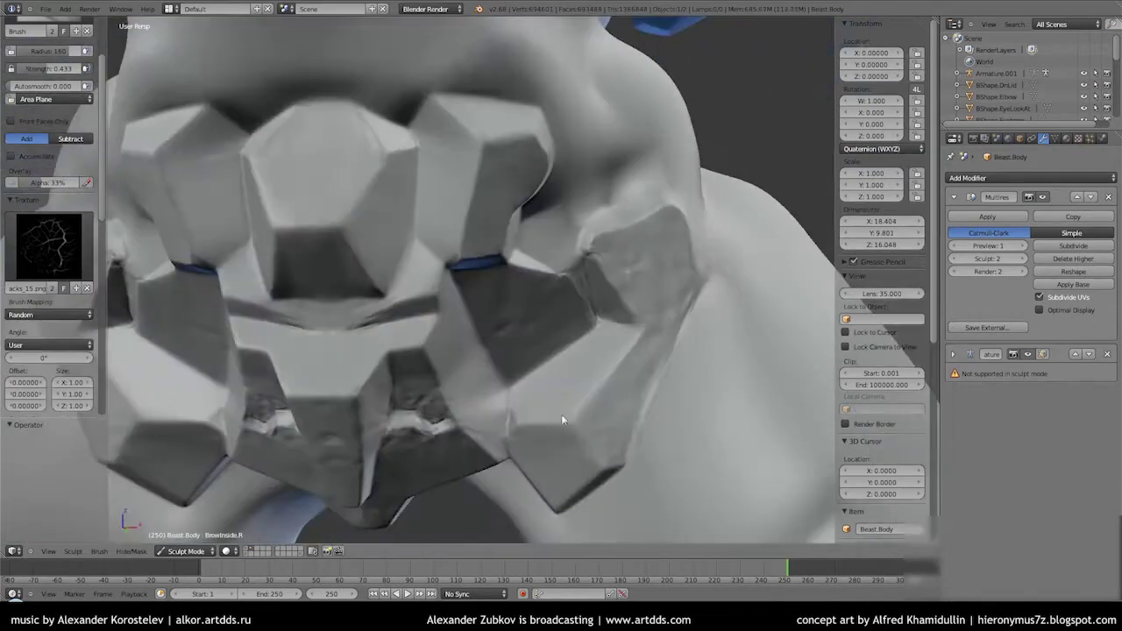
scroll(561, 419, down, 4)
key(ctrl+s)
Choose the Skin_19.png brush texture and frame the chest and torso for detailing
scroll(560, 350, down, 4)
click(48, 245)
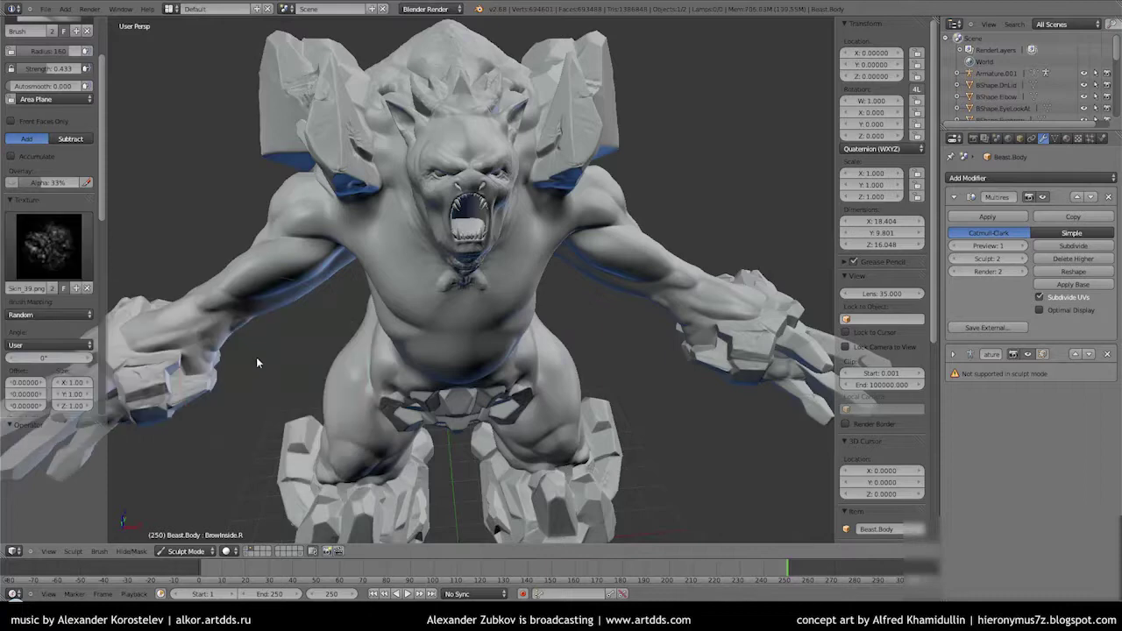
scroll(256, 362, up, 2)
scroll(562, 222, up, 3)
mouse_move(563, 223)
middle_down()
mouse_move(533, 371)
mouse_move(476, 294)
mouse_move(566, 358)
middle_up()
mouse_move(467, 341)
middle_down()
mouse_move(338, 333)
mouse_move(325, 243)
middle_up()
scroll(310, 294, down, 2)
mouse_move(310, 299)
middle_down()
mouse_move(433, 275)
mouse_move(555, 230)
mouse_move(658, 351)
mouse_move(548, 385)
mouse_move(544, 403)
mouse_move(469, 336)
middle_up()
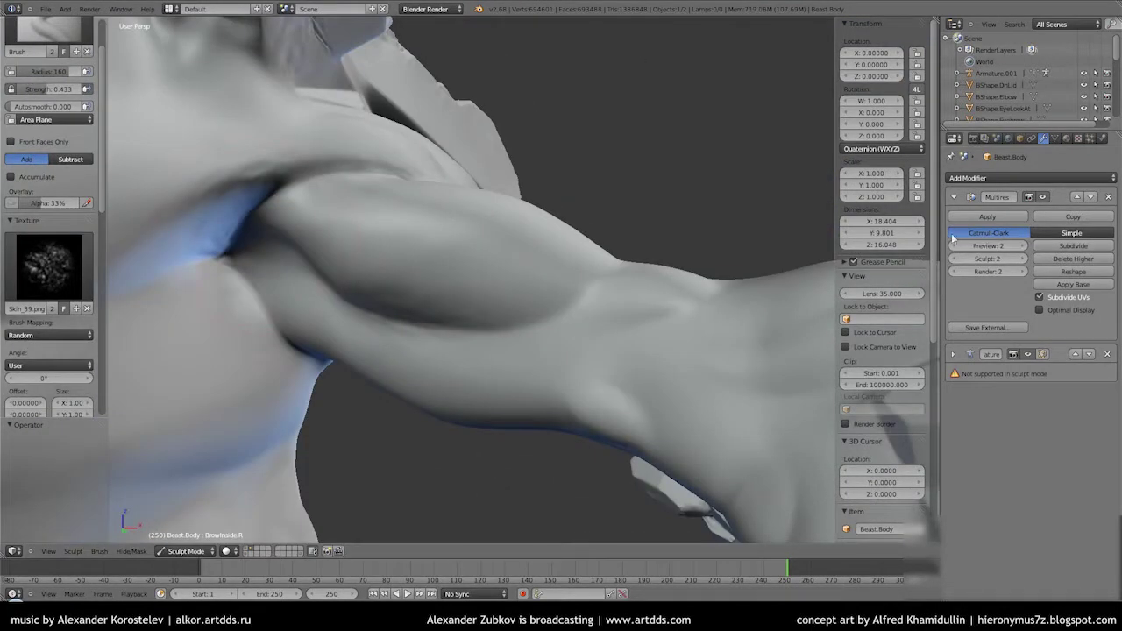
Subdivide the beast's Multires modifier one more level and set its viewport preview level to 3
middle_drag(952, 239, 1096, 250)
mouse_move(496, 232)
middle_down()
mouse_move(388, 225)
mouse_move(429, 229)
middle_up()
key(ctrl+3)
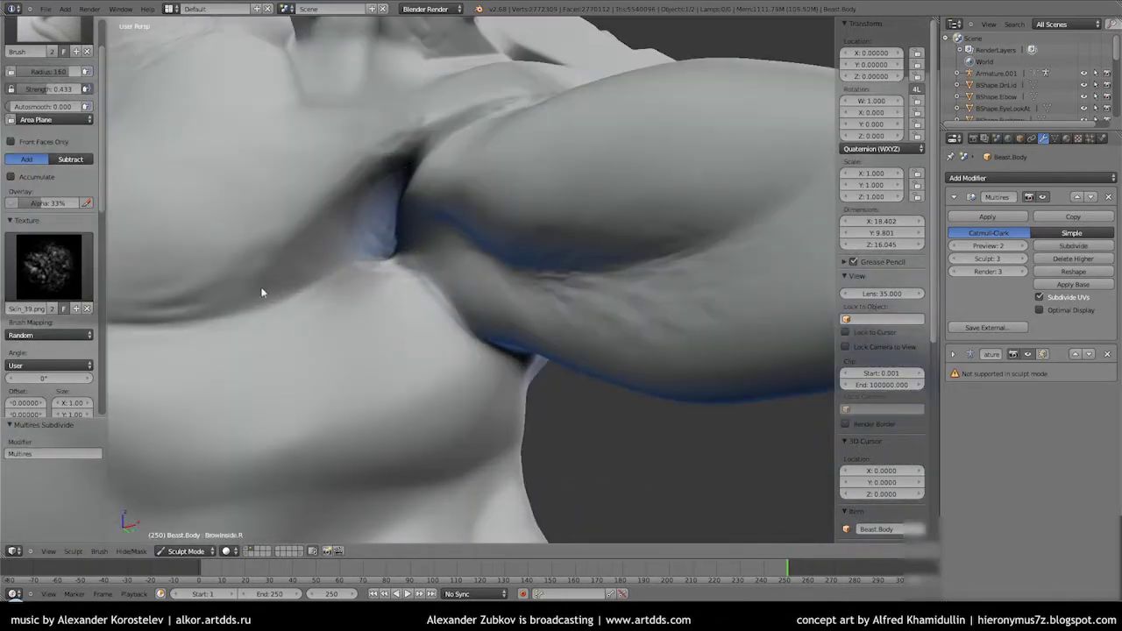
middle_drag(222, 289, 386, 299)
middle_drag(453, 328, 370, 309)
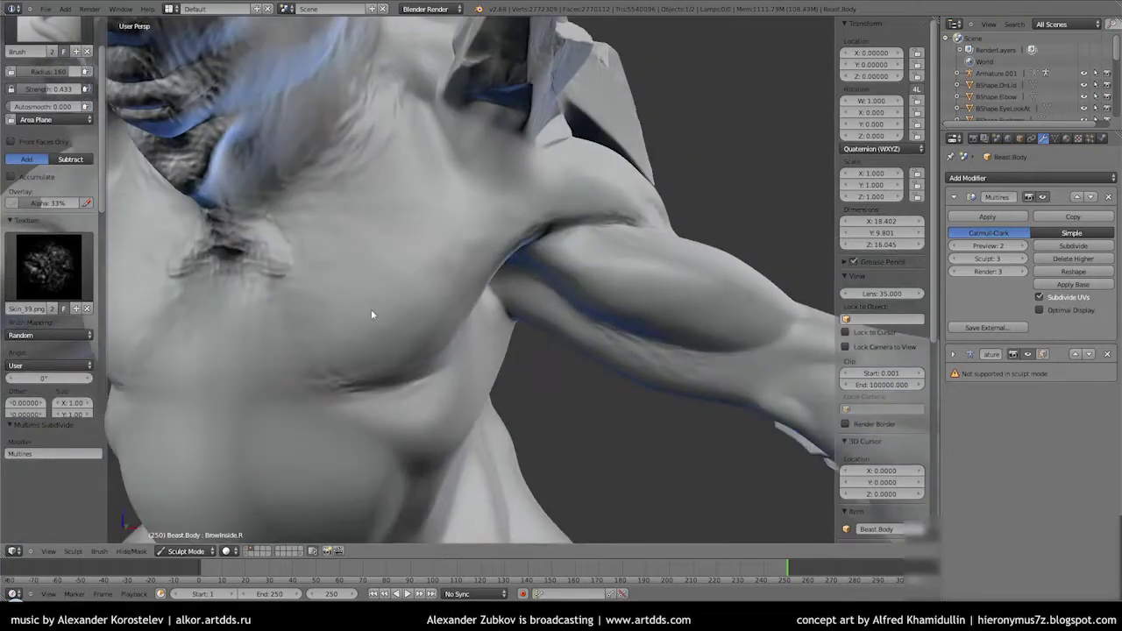
key(ctrl+3)
Switch the brush texture to Skin_05 and sculpt skin detail above and around the eye
mouse_move(520, 179)
middle_down()
mouse_move(325, 223)
mouse_move(493, 263)
mouse_move(171, 281)
middle_up()
middle_drag(580, 253, 506, 303)
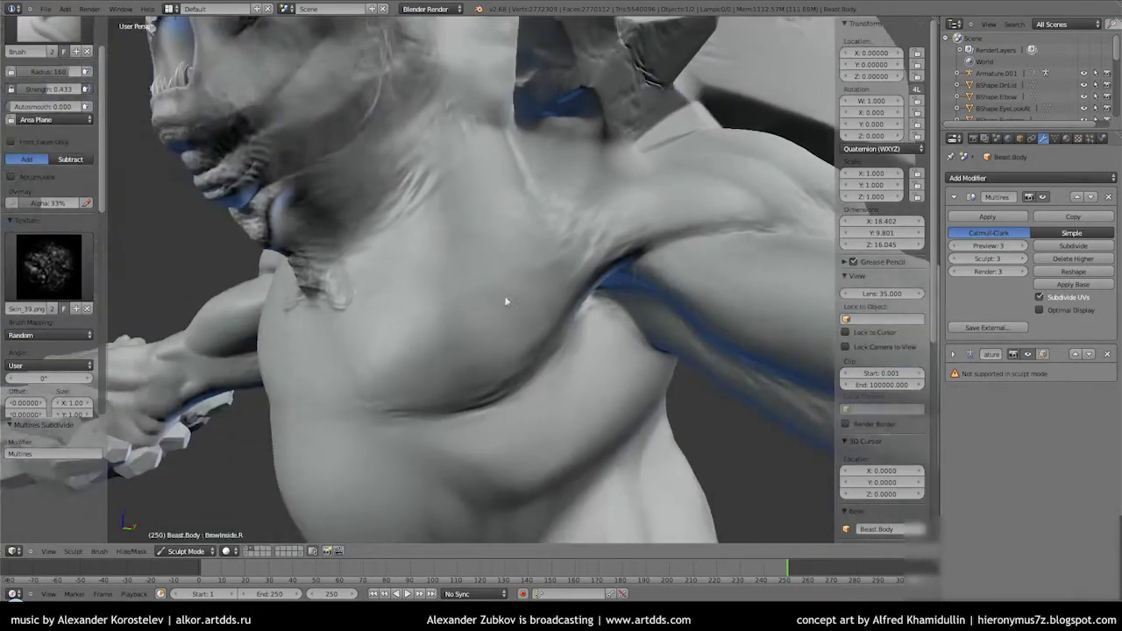
mouse_move(440, 333)
middle_down()
mouse_move(483, 183)
mouse_move(501, 276)
mouse_move(388, 381)
mouse_move(389, 364)
middle_up()
scroll(389, 364, up, 5)
scroll(389, 364, down, 2)
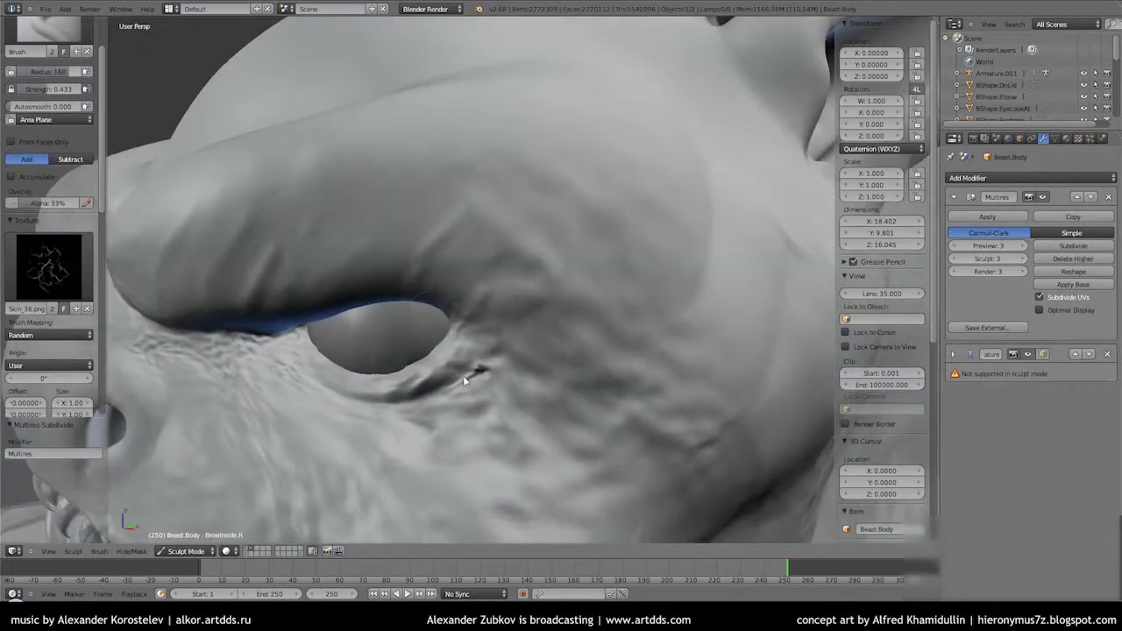
mouse_move(232, 371)
middle_down()
mouse_move(316, 371)
mouse_move(342, 453)
mouse_move(399, 202)
middle_up()
scroll(497, 210, up, 3)
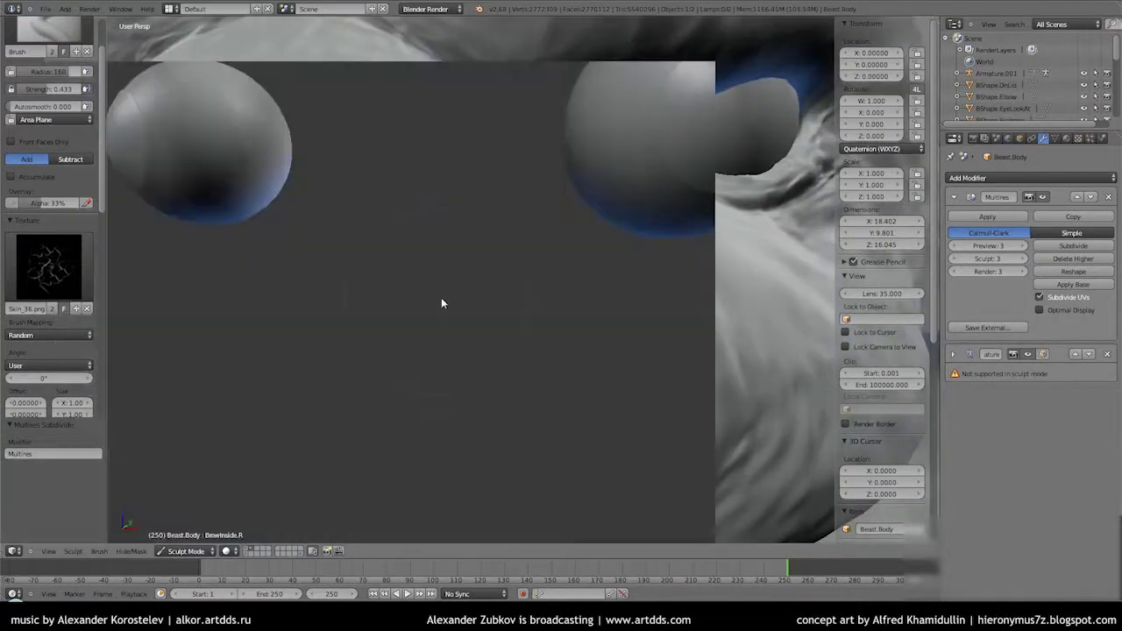
click(48, 265)
click(361, 327)
drag(355, 281, 395, 205)
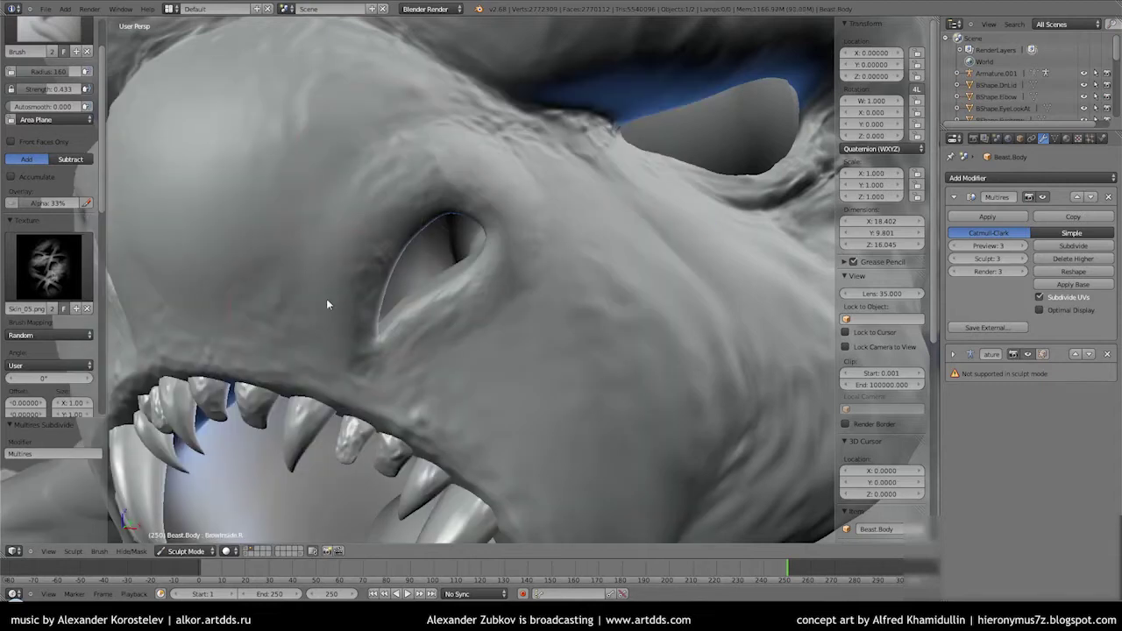
Orbit around the brow to inspect the ear down to its base
mouse_move(325, 304)
middle_down()
mouse_move(285, 310)
mouse_move(506, 307)
mouse_move(123, 297)
middle_up()
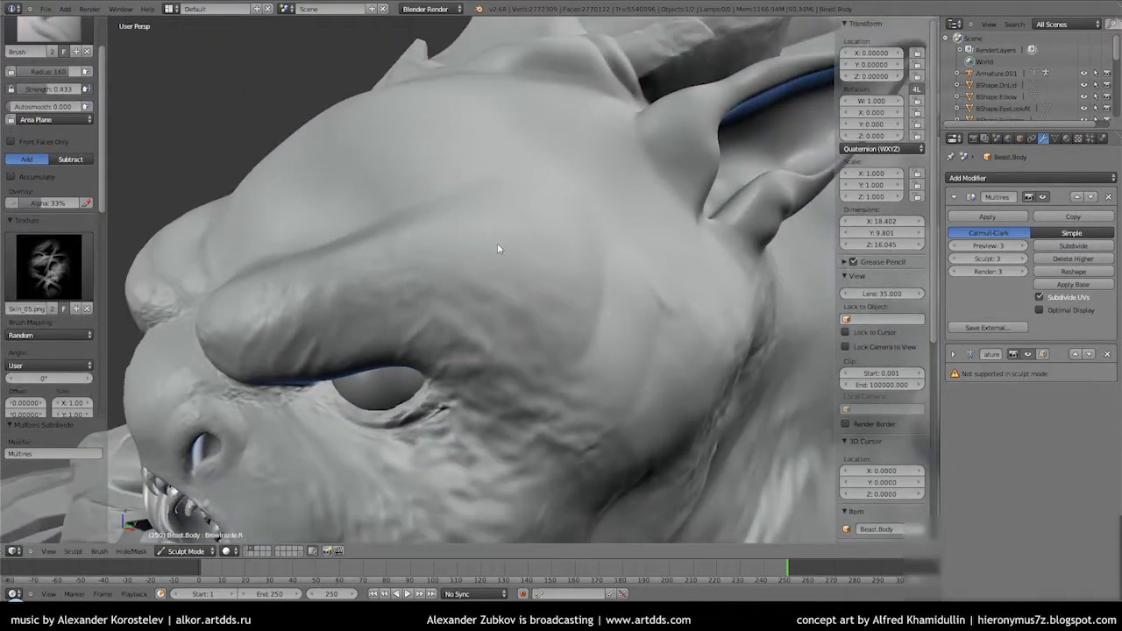
middle_drag(497, 242, 566, 286)
mouse_move(456, 336)
middle_down()
mouse_move(538, 365)
mouse_move(476, 376)
mouse_move(519, 357)
mouse_move(454, 290)
mouse_move(548, 310)
mouse_move(338, 321)
mouse_move(326, 292)
mouse_move(363, 408)
middle_up()
Set the brush texture to Skin_40 and work over the head's skin folds and ridges
middle_drag(488, 418, 566, 403)
click(48, 267)
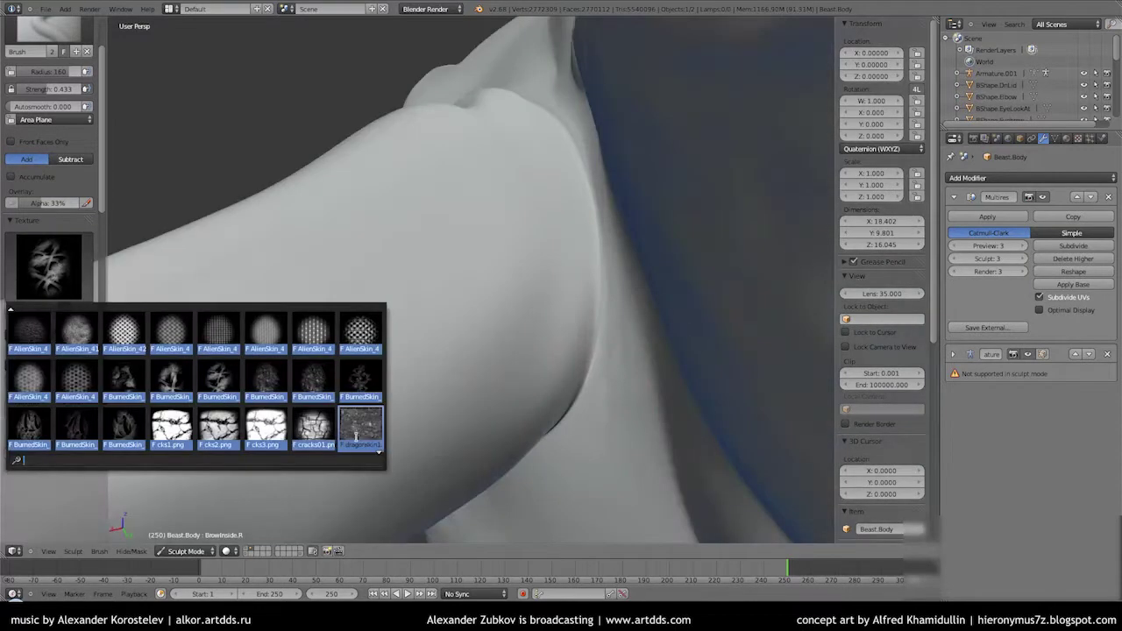
click(30, 333)
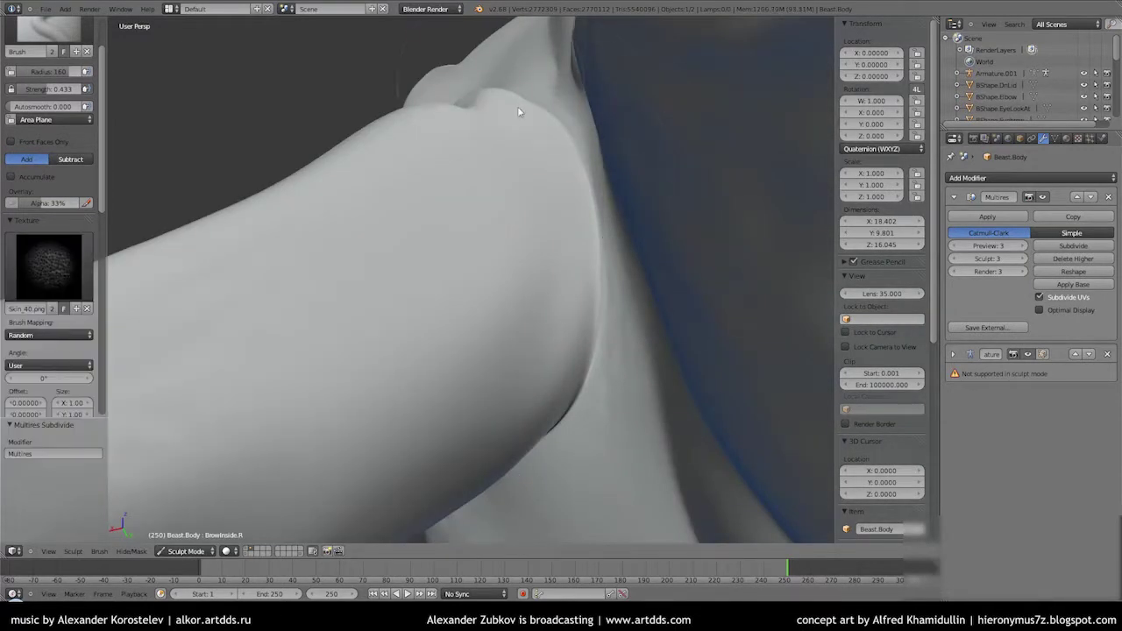
mouse_move(550, 270)
middle_down()
mouse_move(526, 290)
mouse_move(418, 260)
mouse_move(666, 333)
mouse_move(633, 330)
mouse_move(523, 202)
mouse_move(453, 218)
mouse_move(466, 333)
mouse_move(492, 353)
mouse_move(335, 353)
middle_up()
mouse_move(315, 310)
middle_down()
mouse_move(446, 368)
mouse_move(438, 317)
mouse_move(481, 323)
mouse_move(266, 320)
mouse_move(356, 347)
middle_up()
Try a cracks brush texture, then switch to the marble texture for the neck
click(48, 266)
scroll(368, 433, down, 3)
click(361, 378)
mouse_move(465, 294)
middle_down()
mouse_move(499, 251)
mouse_move(377, 189)
mouse_move(344, 263)
middle_up()
click(48, 266)
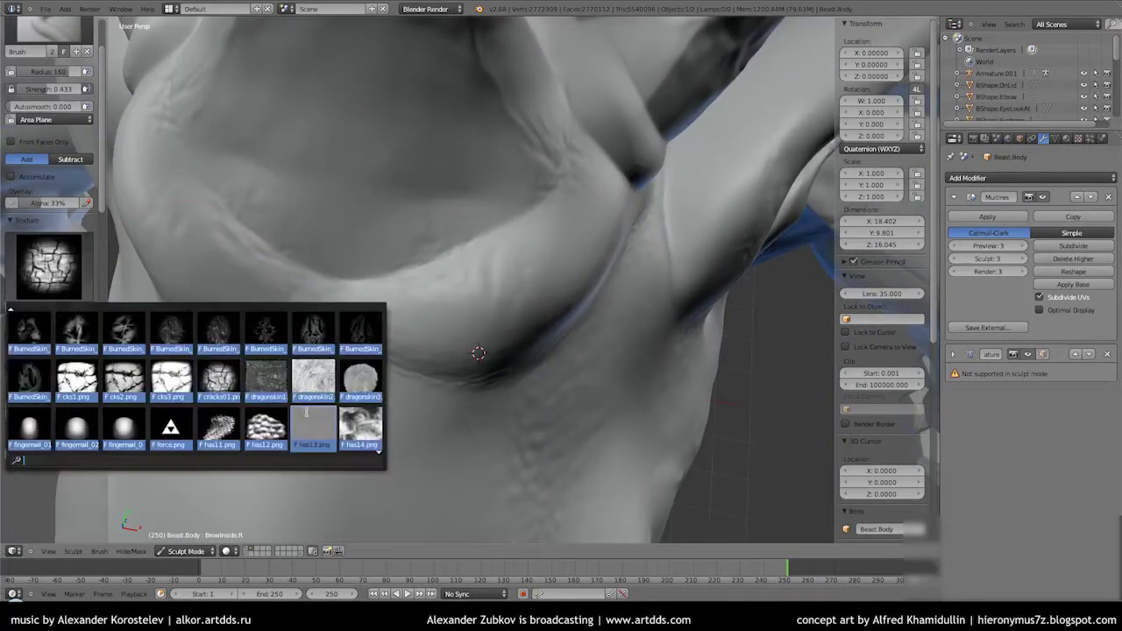
scroll(263, 385, down, 2)
scroll(369, 379, down, 2)
click(370, 379)
mouse_move(369, 378)
middle_down()
mouse_move(383, 152)
mouse_move(325, 255)
mouse_move(468, 280)
mouse_move(385, 303)
middle_up()
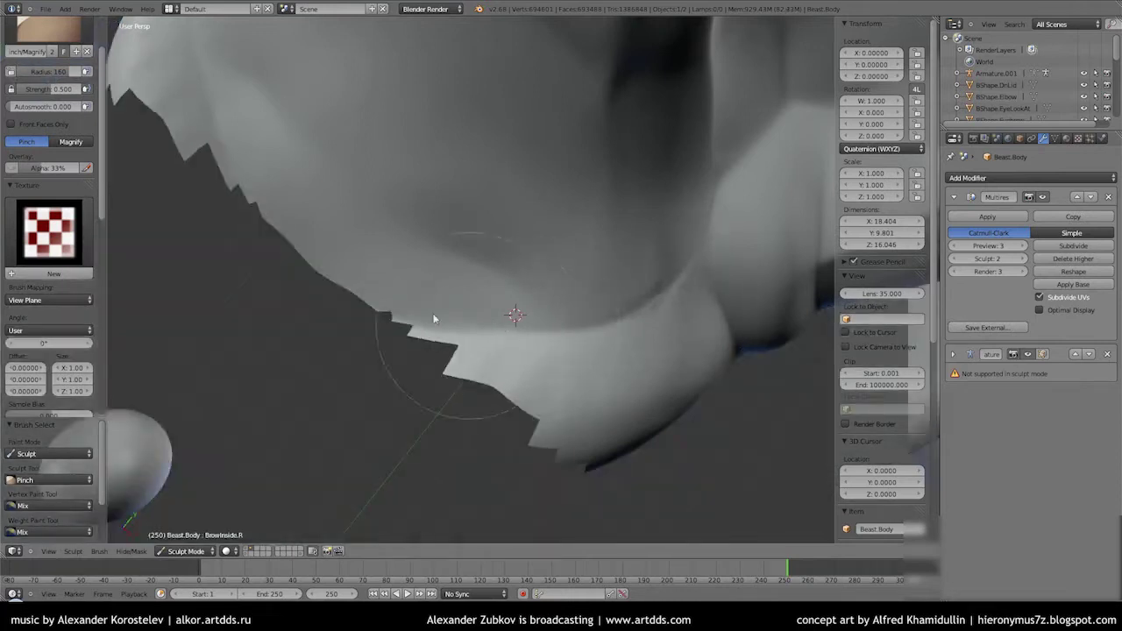
Carve with the Crease brush at Multires sculpt level 3, then return to the Draw brush
click(53, 31)
click(218, 77)
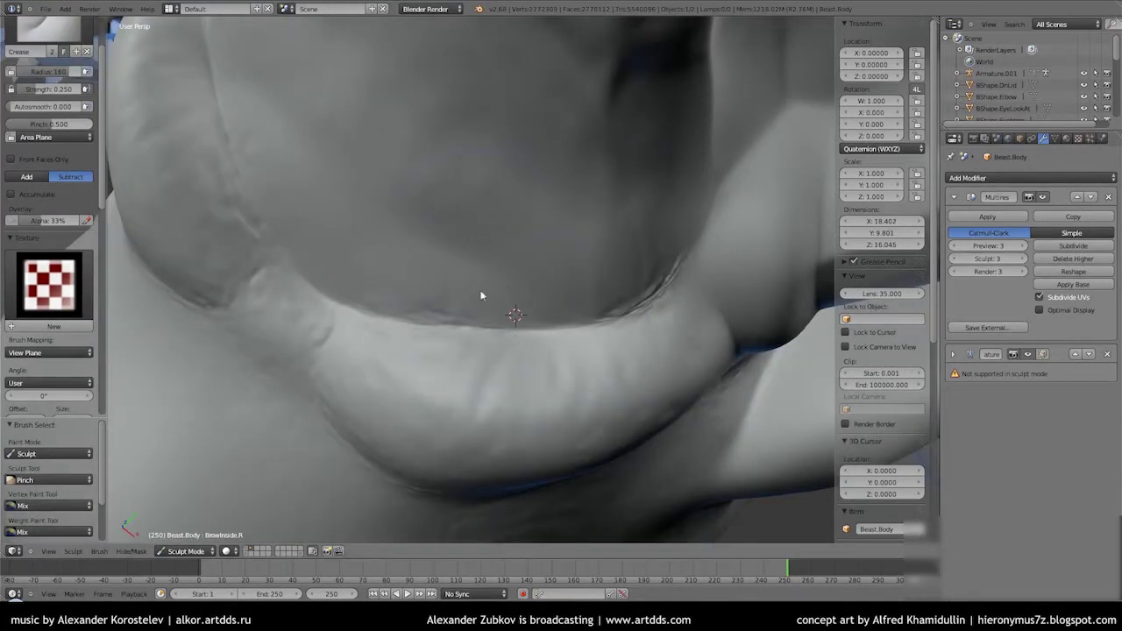
key(Page_Up)
mouse_move(486, 402)
middle_down()
mouse_move(455, 222)
mouse_move(538, 333)
mouse_move(524, 307)
mouse_move(526, 359)
middle_up()
key(x)
click(48, 266)
Set the brush texture to marble01, then Pores_05, working over the chest and shoulder
click(219, 377)
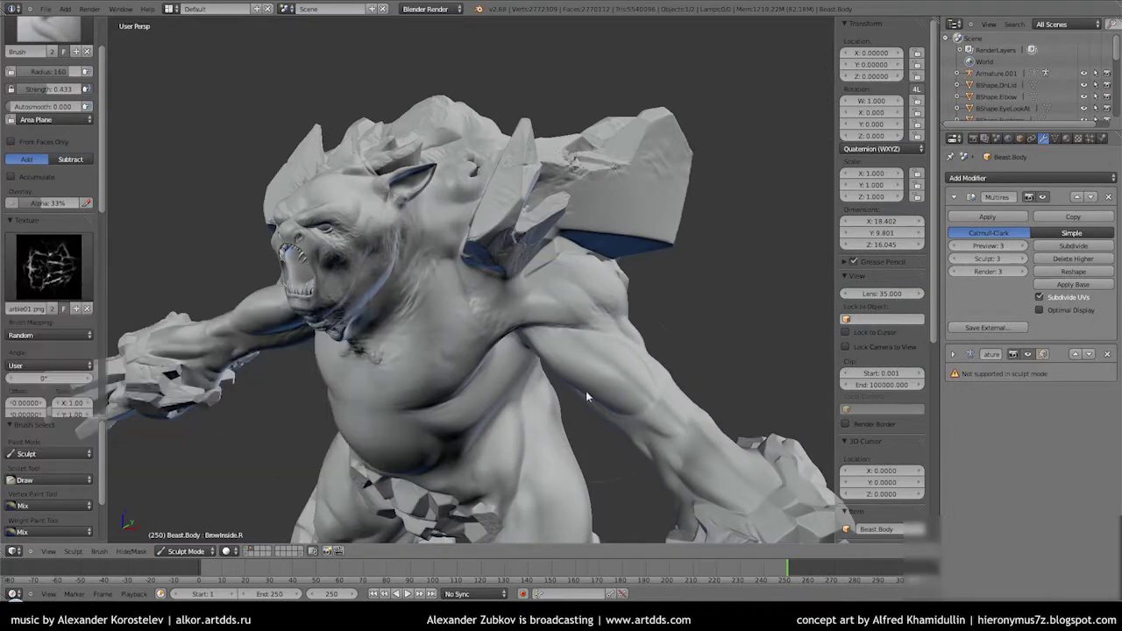
scroll(585, 390, up, 5)
scroll(632, 438, up, 2)
mouse_move(621, 462)
middle_down()
mouse_move(620, 349)
mouse_move(508, 308)
middle_up()
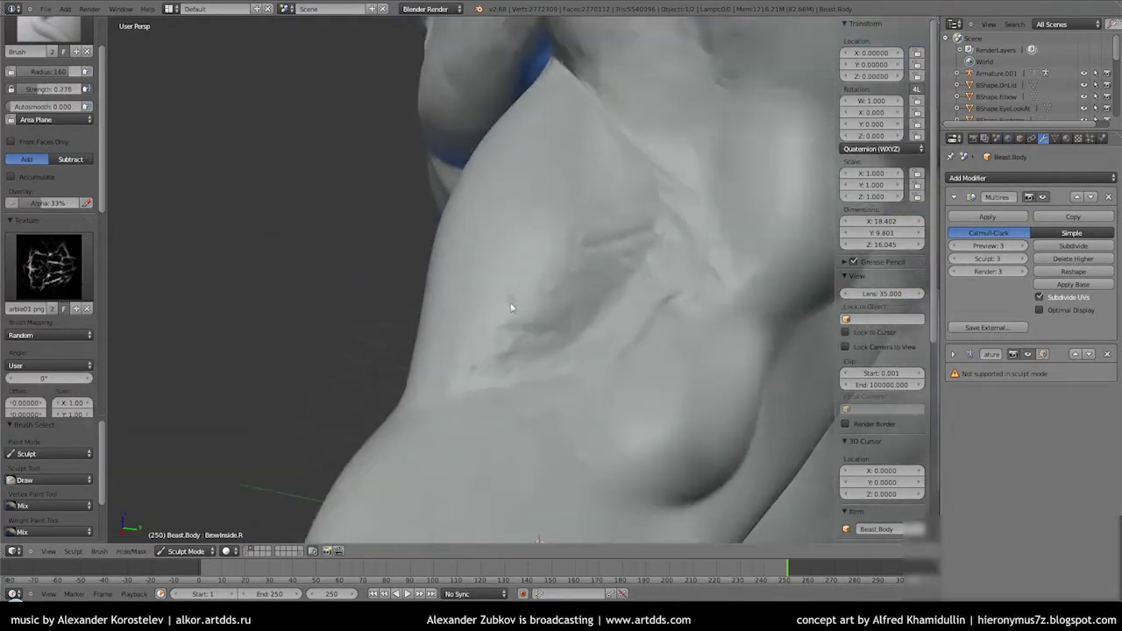
click(48, 265)
click(266, 377)
mouse_move(265, 377)
middle_down()
mouse_move(680, 423)
mouse_move(460, 249)
mouse_move(523, 418)
mouse_move(608, 468)
mouse_move(451, 230)
mouse_move(263, 262)
middle_up()
Switch the brush texture to a hex pattern, then to Skin_38, for the arm
click(49, 266)
click(306, 420)
click(48, 266)
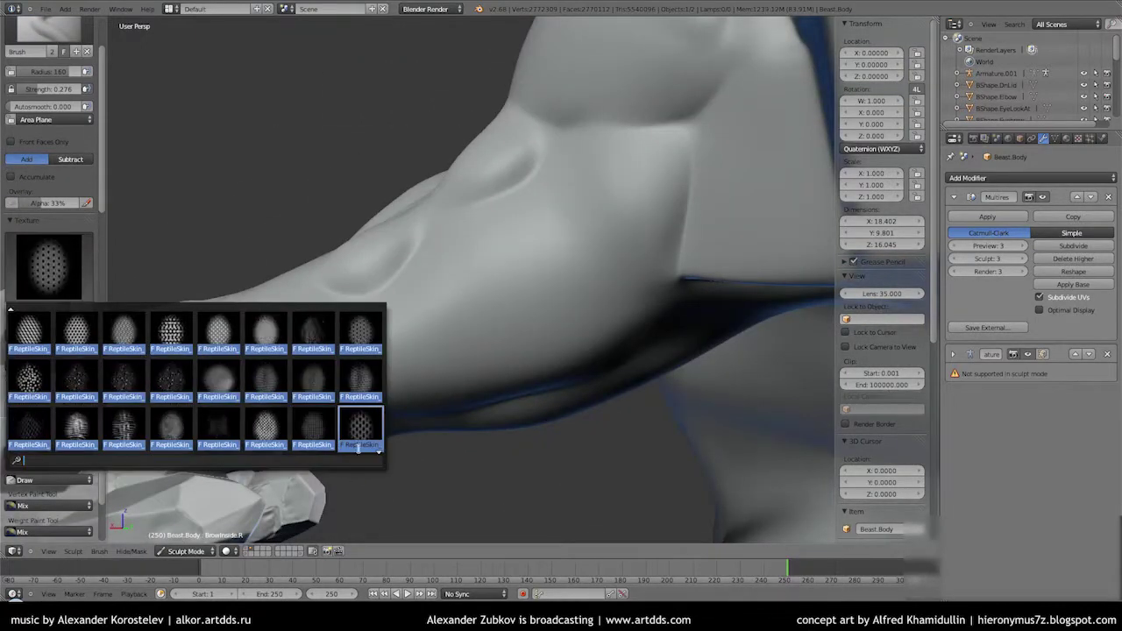
click(171, 377)
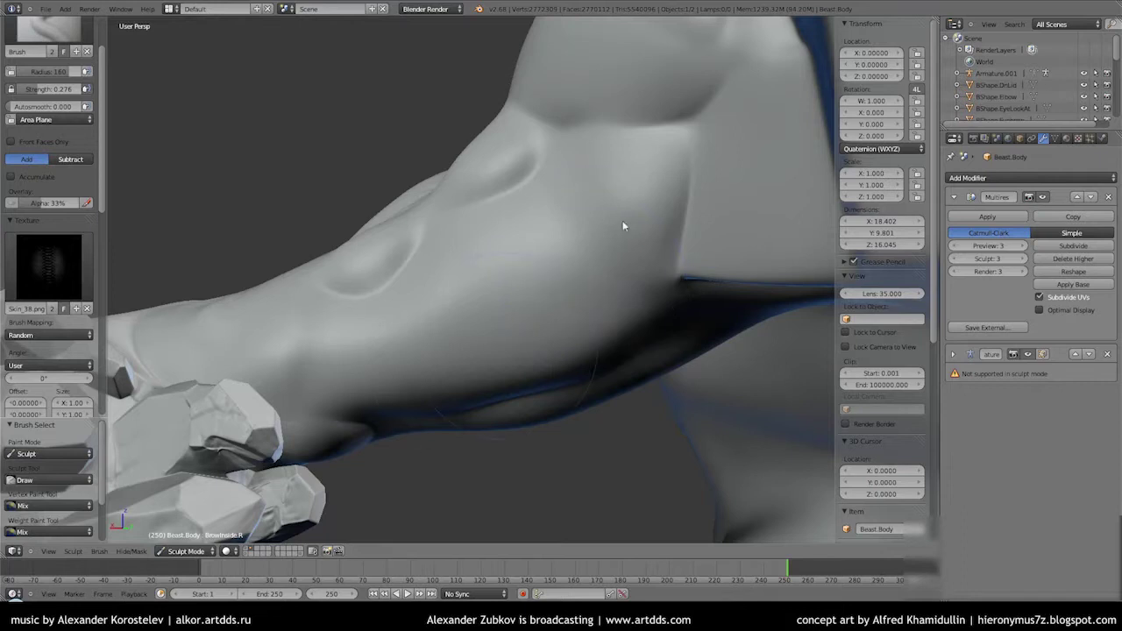
mouse_move(625, 275)
middle_down()
mouse_move(616, 269)
mouse_move(554, 346)
middle_up()
Sculpt a crack texture at strength 0.509 over the arm and shoulder, briefly smoothing
click(49, 266)
click(76, 428)
key(shift+f)
click(662, 282)
scroll(554, 346, down, 3)
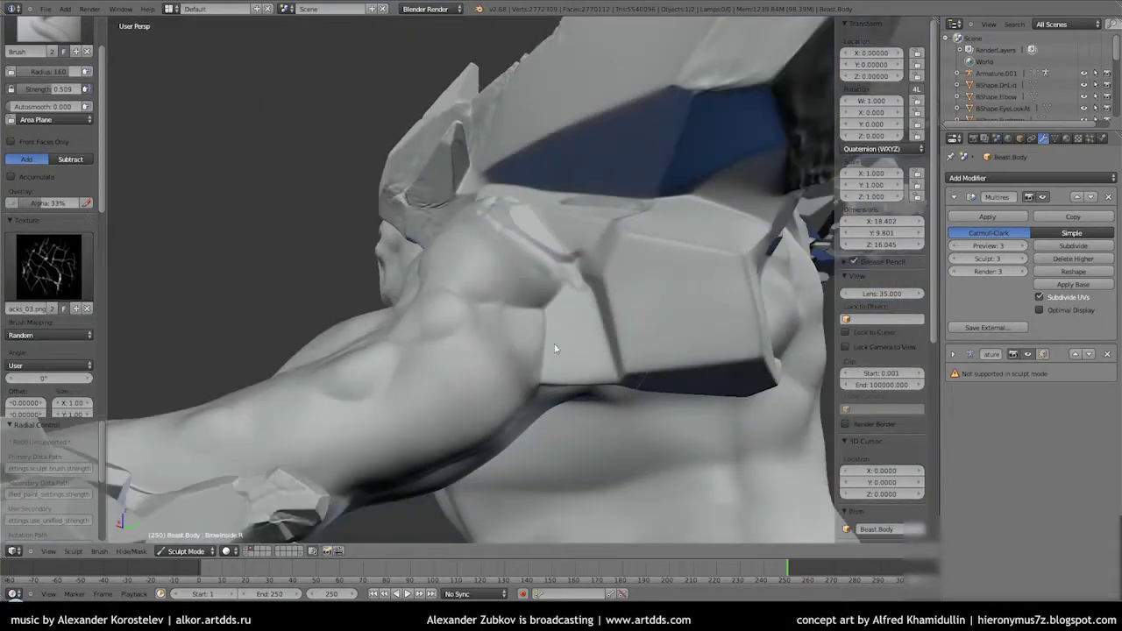
mouse_move(561, 254)
middle_down()
mouse_move(695, 276)
mouse_move(646, 250)
mouse_move(682, 247)
mouse_move(585, 366)
mouse_move(595, 432)
mouse_move(707, 407)
mouse_move(719, 383)
mouse_move(703, 476)
mouse_move(601, 376)
mouse_move(346, 310)
middle_up()
key(s)
key(x)
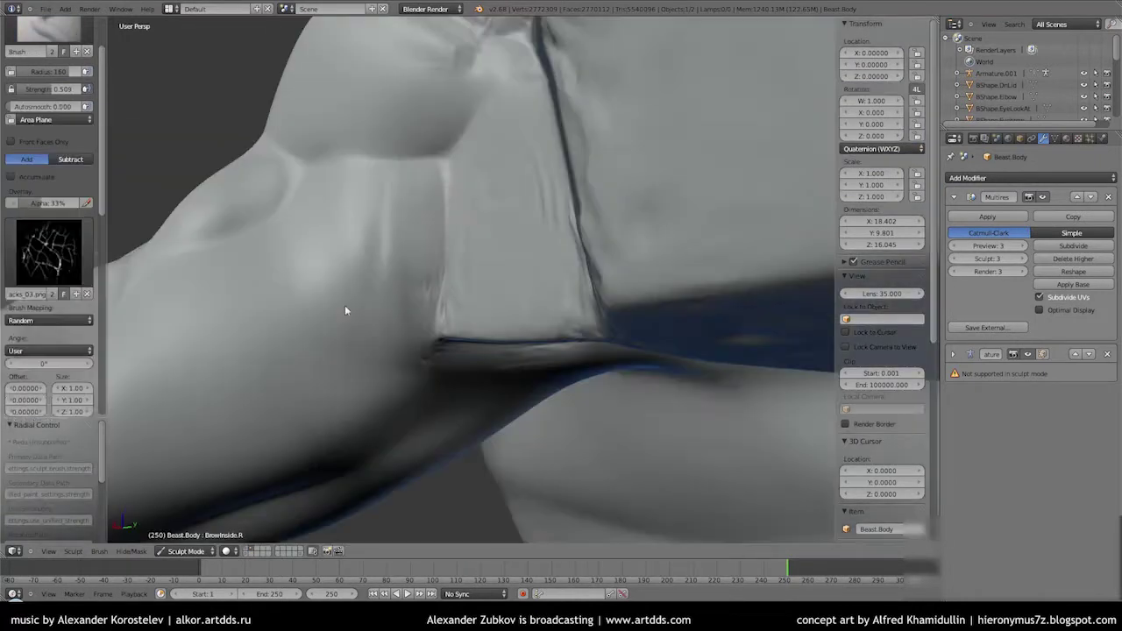
Switch the brush texture to Skin_03.png and add fine grain to the upper chest
click(49, 265)
click(265, 377)
middle_drag(265, 377, 453, 424)
click(49, 266)
scroll(192, 377, down, 3)
click(78, 333)
mouse_move(350, 262)
middle_down()
mouse_move(511, 198)
mouse_move(406, 405)
middle_up()
mouse_move(613, 120)
middle_down()
mouse_move(581, 166)
mouse_move(627, 368)
mouse_move(689, 447)
mouse_move(458, 335)
middle_up()
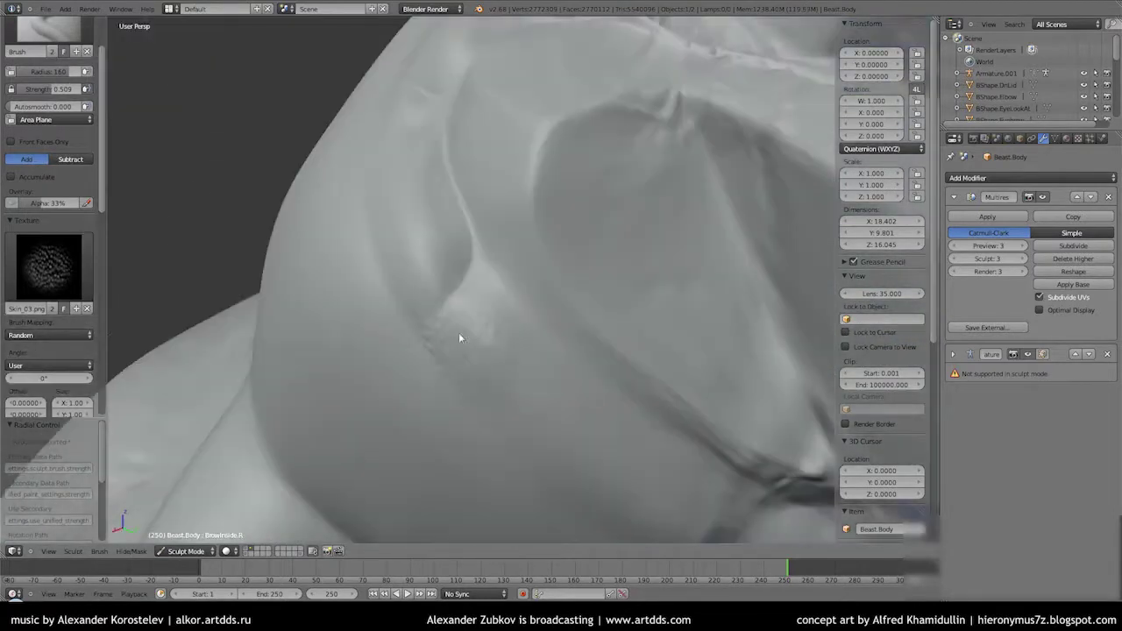
Open User Preferences briefly, then pick a new skin brush texture for the body
click(46, 9)
click(75, 121)
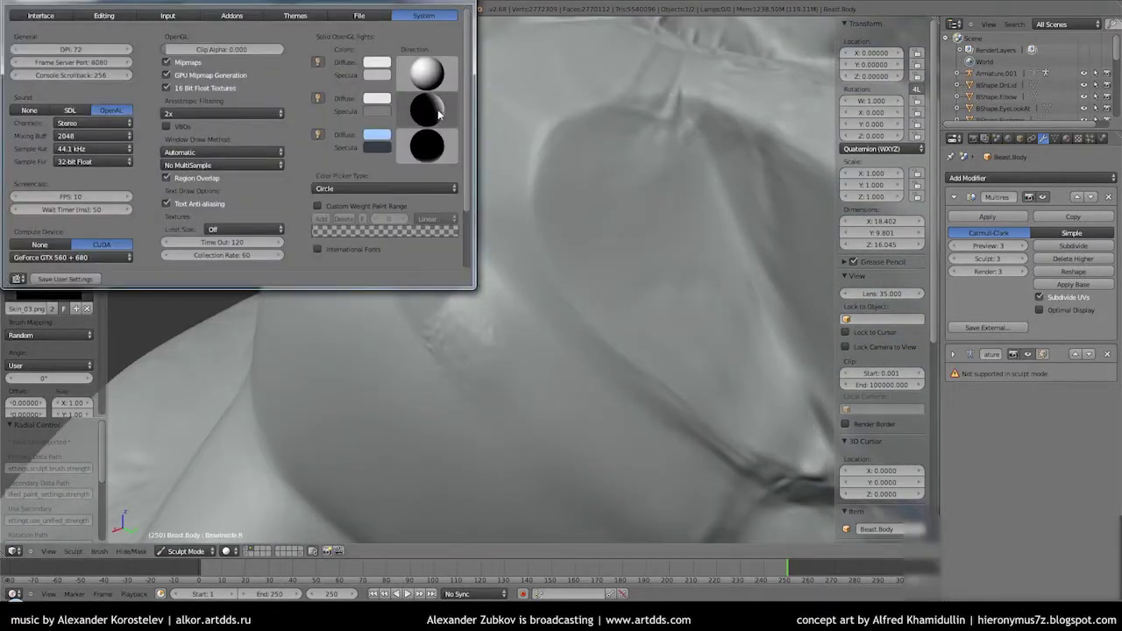
mouse_move(456, 316)
middle_down()
mouse_move(526, 375)
mouse_move(429, 333)
middle_up()
click(48, 266)
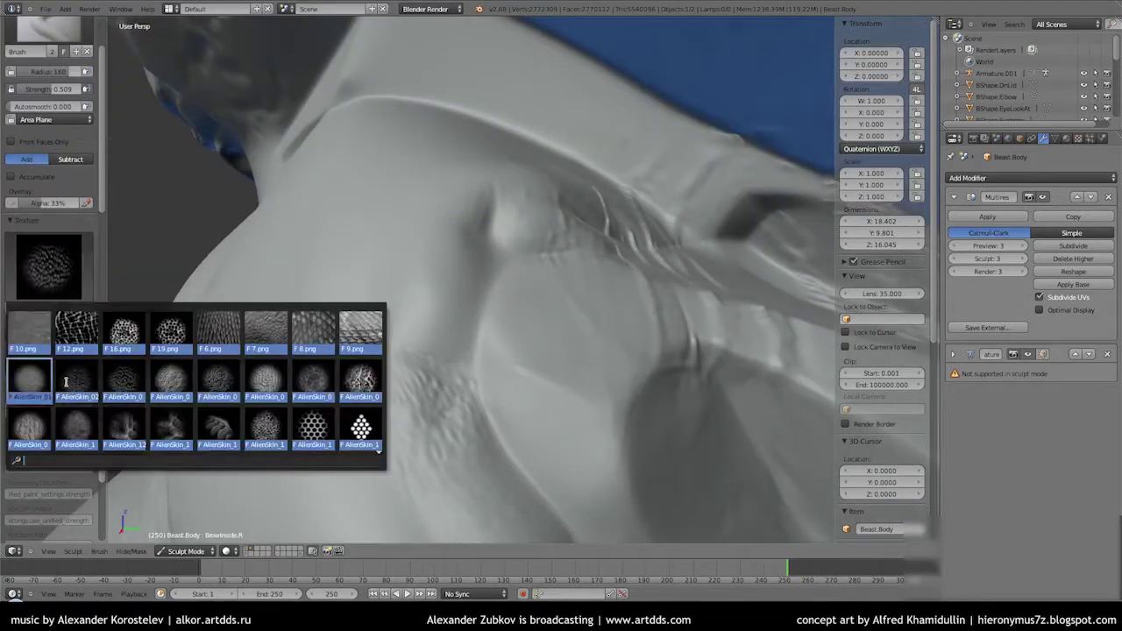
click(371, 435)
mouse_move(371, 435)
middle_down()
mouse_move(468, 277)
mouse_move(336, 343)
mouse_move(363, 371)
mouse_move(441, 313)
mouse_move(413, 243)
middle_up()
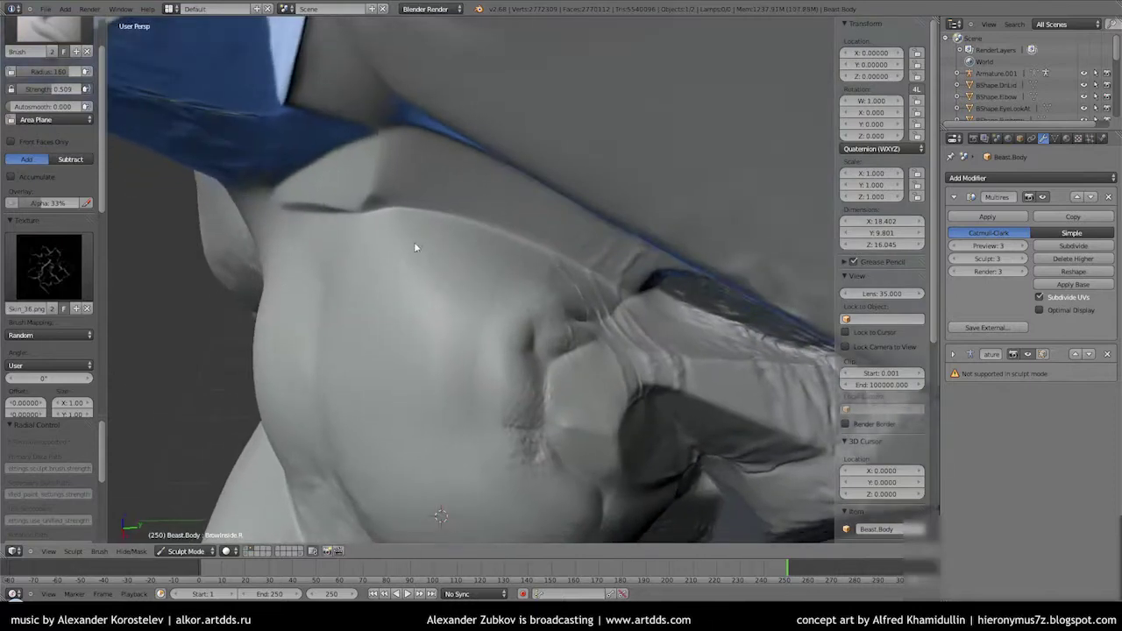
mouse_move(406, 286)
middle_down()
mouse_move(478, 428)
mouse_move(543, 343)
mouse_move(593, 240)
mouse_move(559, 508)
mouse_move(463, 348)
mouse_move(573, 383)
mouse_move(533, 253)
mouse_move(606, 251)
mouse_move(588, 275)
mouse_move(565, 278)
mouse_move(569, 488)
mouse_move(508, 446)
mouse_move(605, 393)
mouse_move(689, 321)
mouse_move(592, 357)
mouse_move(448, 448)
mouse_move(701, 350)
mouse_move(736, 316)
mouse_move(573, 378)
middle_up()
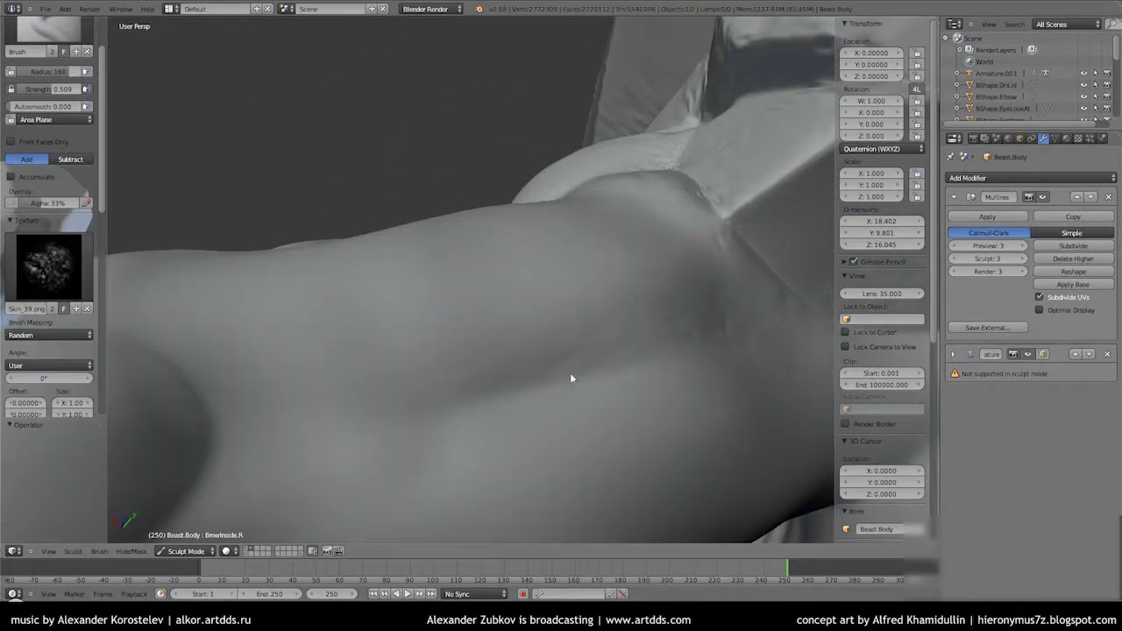
Switch the brush texture to Skin_34 and sculpt across the torso toward the armpit
mouse_move(391, 374)
middle_down()
mouse_move(523, 264)
mouse_move(718, 389)
mouse_move(378, 388)
middle_up()
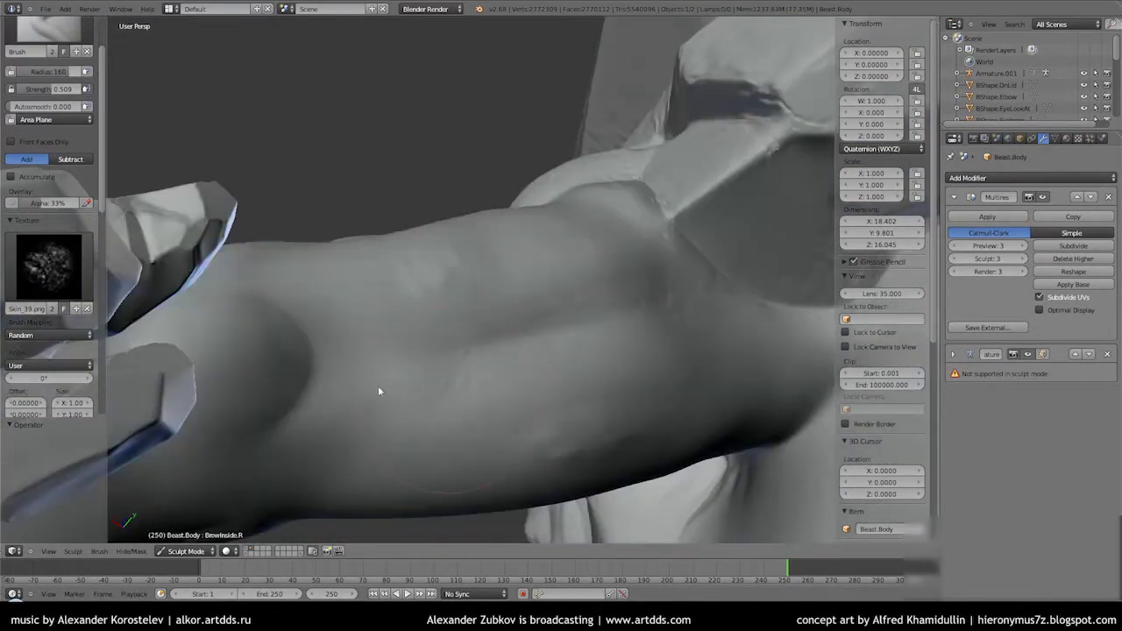
mouse_move(386, 340)
middle_down()
mouse_move(517, 220)
mouse_move(396, 339)
mouse_move(341, 272)
mouse_move(383, 264)
mouse_move(459, 310)
mouse_move(357, 293)
mouse_move(414, 269)
middle_up()
mouse_move(469, 172)
middle_down()
mouse_move(571, 311)
mouse_move(450, 332)
mouse_move(473, 375)
mouse_move(483, 263)
mouse_move(350, 342)
mouse_move(387, 263)
middle_up()
click(28, 382)
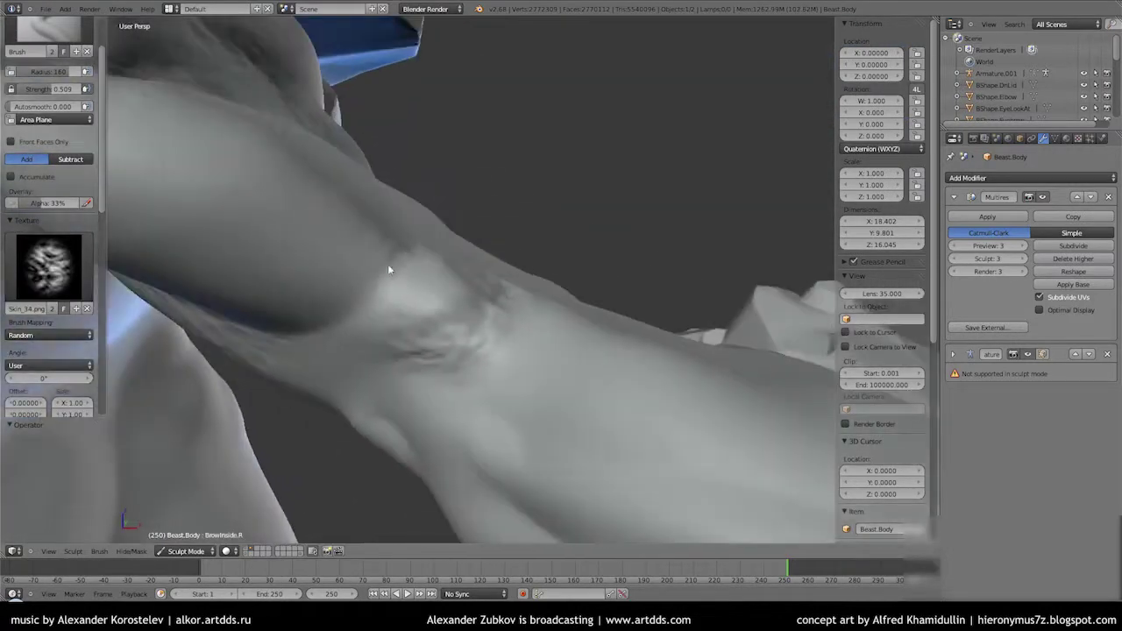
mouse_move(465, 345)
middle_down()
mouse_move(429, 371)
mouse_move(465, 373)
mouse_move(381, 289)
mouse_move(400, 205)
mouse_move(710, 451)
mouse_move(234, 263)
mouse_move(523, 388)
middle_up()
Sculpt the arm with Skin_39, then switch to the acks_12.png cracks texture
click(48, 262)
click(210, 376)
mouse_move(631, 343)
middle_down()
mouse_move(347, 195)
mouse_move(382, 271)
mouse_move(328, 296)
mouse_move(501, 271)
mouse_move(495, 206)
mouse_move(557, 219)
mouse_move(552, 306)
mouse_move(453, 275)
mouse_move(415, 307)
mouse_move(611, 313)
mouse_move(658, 268)
mouse_move(570, 293)
mouse_move(541, 235)
mouse_move(468, 297)
mouse_move(285, 397)
mouse_move(413, 271)
mouse_move(474, 325)
mouse_move(221, 317)
mouse_move(214, 367)
mouse_move(482, 280)
mouse_move(407, 275)
mouse_move(443, 212)
mouse_move(549, 343)
mouse_move(671, 333)
mouse_move(314, 257)
mouse_move(223, 358)
mouse_move(333, 184)
mouse_move(380, 315)
mouse_move(283, 270)
mouse_move(605, 443)
mouse_move(280, 321)
mouse_move(536, 300)
mouse_move(430, 325)
mouse_move(383, 230)
mouse_move(256, 236)
mouse_move(350, 204)
mouse_move(436, 196)
mouse_move(328, 281)
mouse_move(272, 173)
mouse_move(423, 316)
mouse_move(444, 393)
mouse_move(440, 331)
mouse_move(458, 319)
mouse_move(476, 248)
middle_up()
scroll(556, 219, down, 5)
scroll(611, 314, up, 3)
scroll(611, 314, up, 4)
click(48, 265)
click(362, 325)
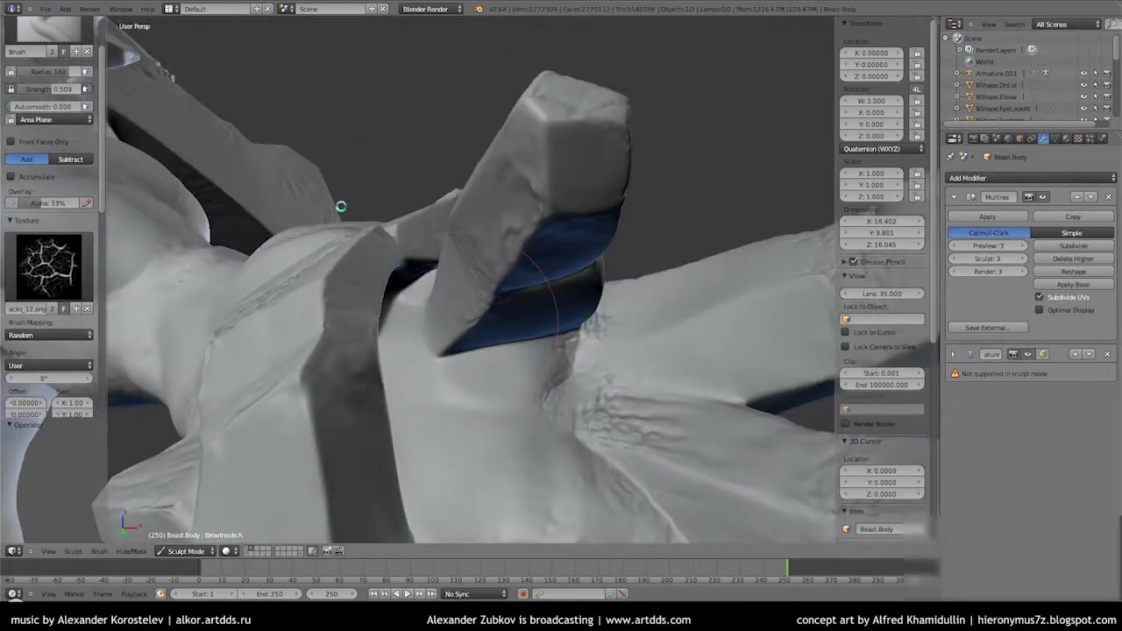
Save the file, overwriting the existing version
middle_drag(341, 207, 252, 285)
key(ctrl+s)
click(251, 291)
Try another cracks texture, then return to the earlier one for the arm and hand
click(49, 267)
click(263, 326)
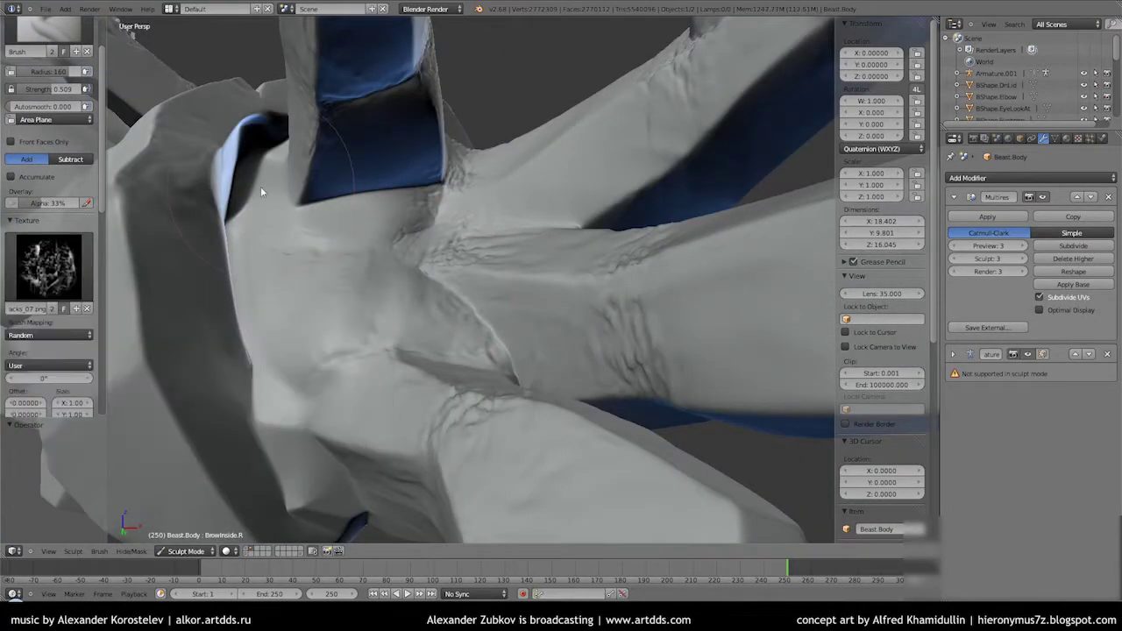
middle_drag(399, 311, 156, 293)
mouse_move(388, 359)
middle_down()
mouse_move(254, 346)
mouse_move(53, 263)
middle_up()
click(48, 267)
click(219, 326)
mouse_move(219, 326)
middle_down()
mouse_move(471, 328)
mouse_move(412, 350)
mouse_move(471, 443)
mouse_move(638, 456)
middle_up()
mouse_move(355, 382)
middle_down()
mouse_move(599, 443)
mouse_move(418, 413)
mouse_move(538, 275)
mouse_move(758, 329)
mouse_move(583, 330)
mouse_move(464, 368)
mouse_move(671, 263)
mouse_move(628, 289)
mouse_move(633, 300)
mouse_move(544, 298)
mouse_move(546, 253)
mouse_move(351, 284)
mouse_move(482, 325)
mouse_move(525, 370)
mouse_move(488, 483)
middle_up()
Sculpt Skin_03.png skin detail over the belly fold and torso
mouse_move(345, 250)
middle_down()
mouse_move(354, 216)
mouse_move(482, 423)
middle_up()
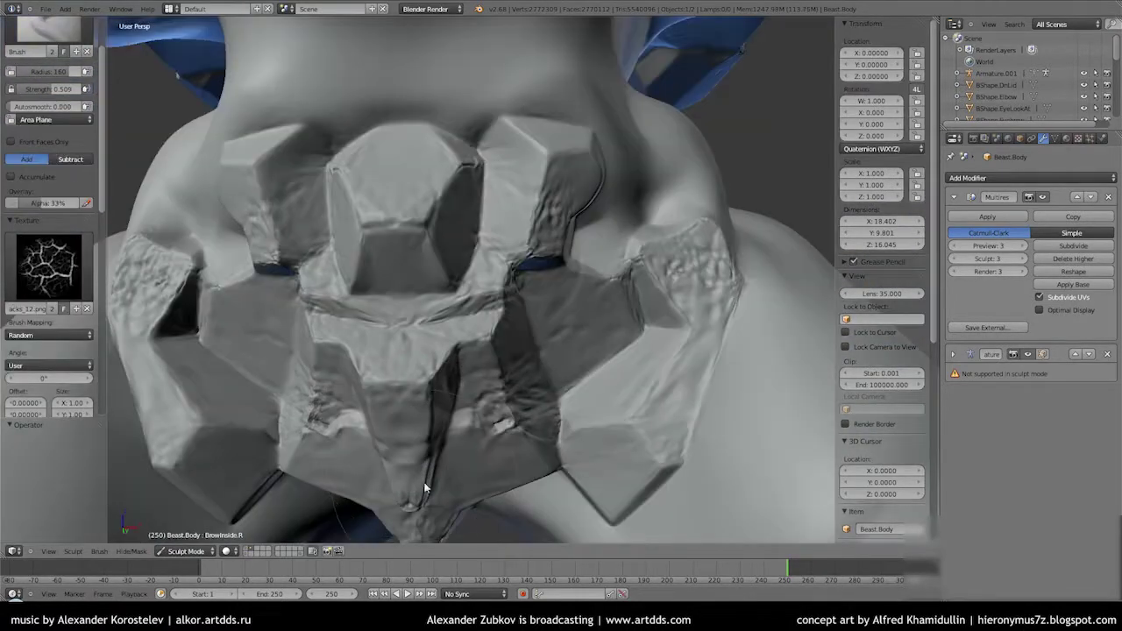
mouse_move(373, 452)
middle_down()
mouse_move(683, 331)
mouse_move(513, 289)
mouse_move(569, 263)
mouse_move(465, 299)
mouse_move(494, 238)
middle_up()
scroll(493, 238, up, 2)
click(48, 265)
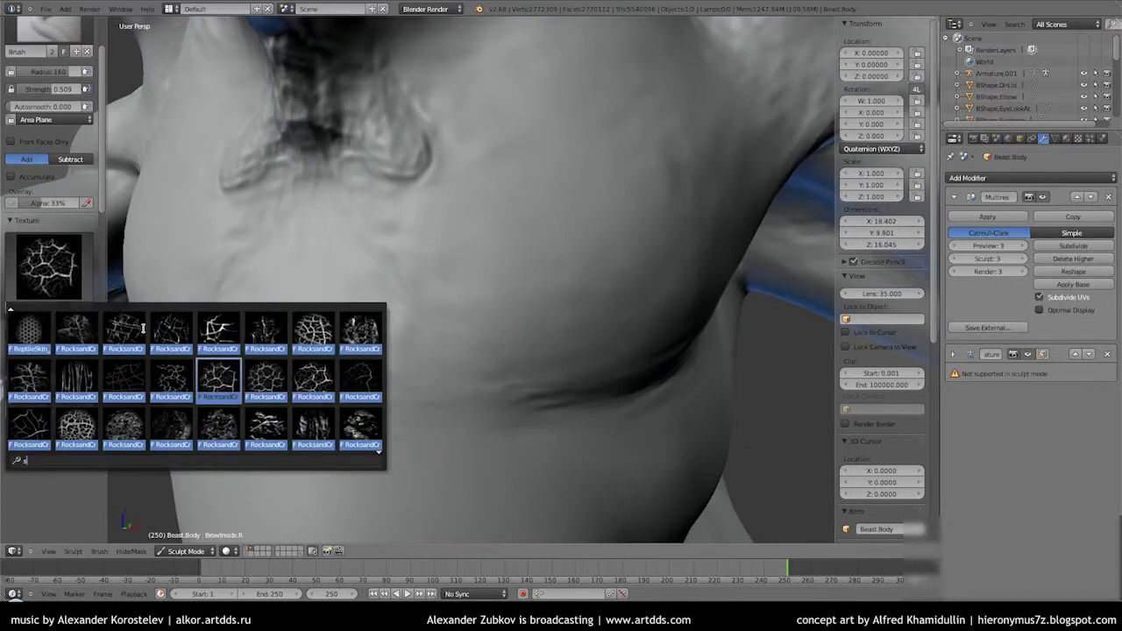
click(103, 333)
mouse_move(561, 403)
middle_down()
mouse_move(796, 290)
mouse_move(427, 335)
mouse_move(497, 341)
mouse_move(493, 357)
mouse_move(359, 275)
middle_up()
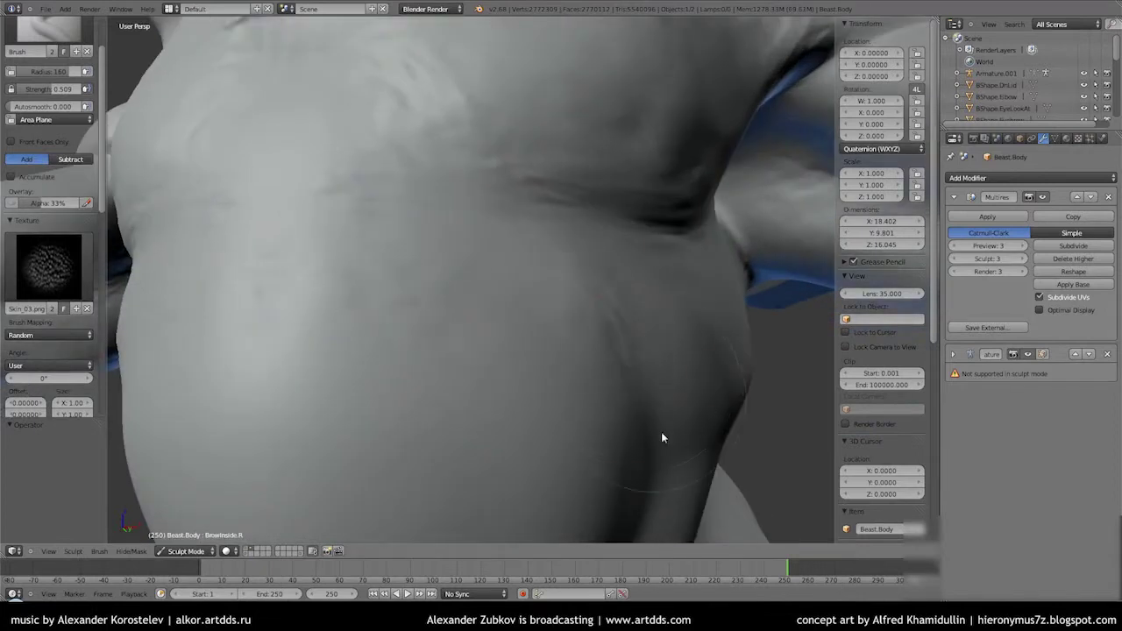
middle_drag(663, 438, 563, 348)
mouse_move(618, 306)
middle_down()
mouse_move(509, 376)
mouse_move(507, 403)
mouse_move(561, 350)
middle_up()
mouse_move(507, 321)
middle_down()
mouse_move(401, 260)
mouse_move(409, 342)
mouse_move(418, 228)
mouse_move(522, 292)
mouse_move(538, 288)
mouse_move(452, 248)
mouse_move(551, 207)
mouse_move(534, 287)
middle_up()
Search textures for 'rock' and carve a cracks texture into the shoulder rock
click(48, 265)
text(rock)
click(347, 417)
mouse_move(347, 417)
middle_down()
mouse_move(426, 280)
mouse_move(466, 140)
mouse_move(410, 160)
middle_up()
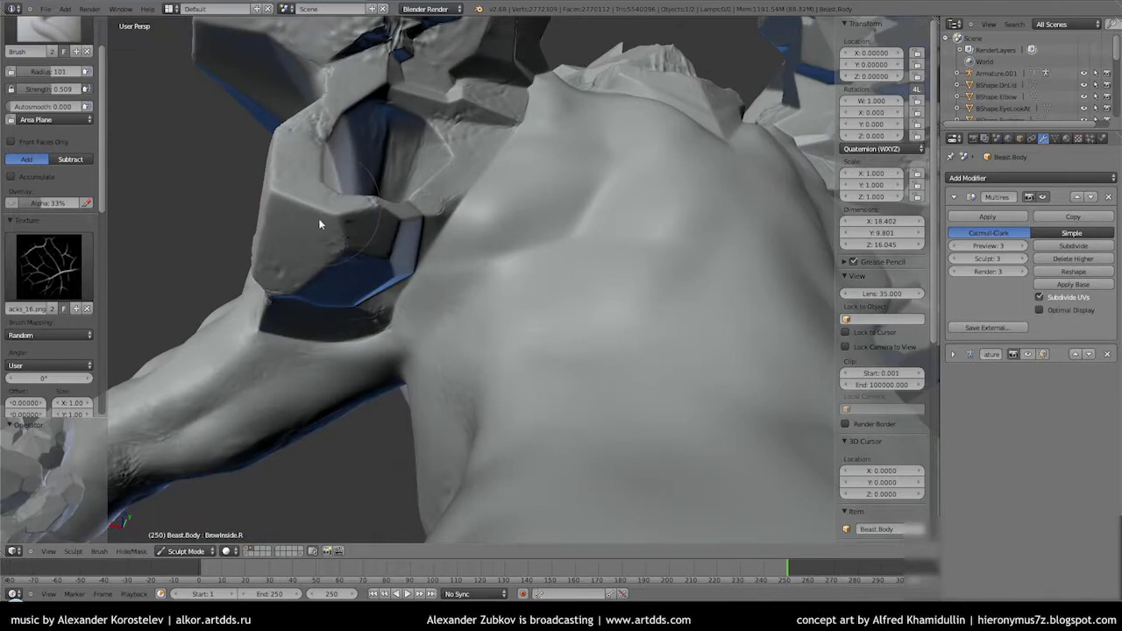
scroll(383, 255, up, 2)
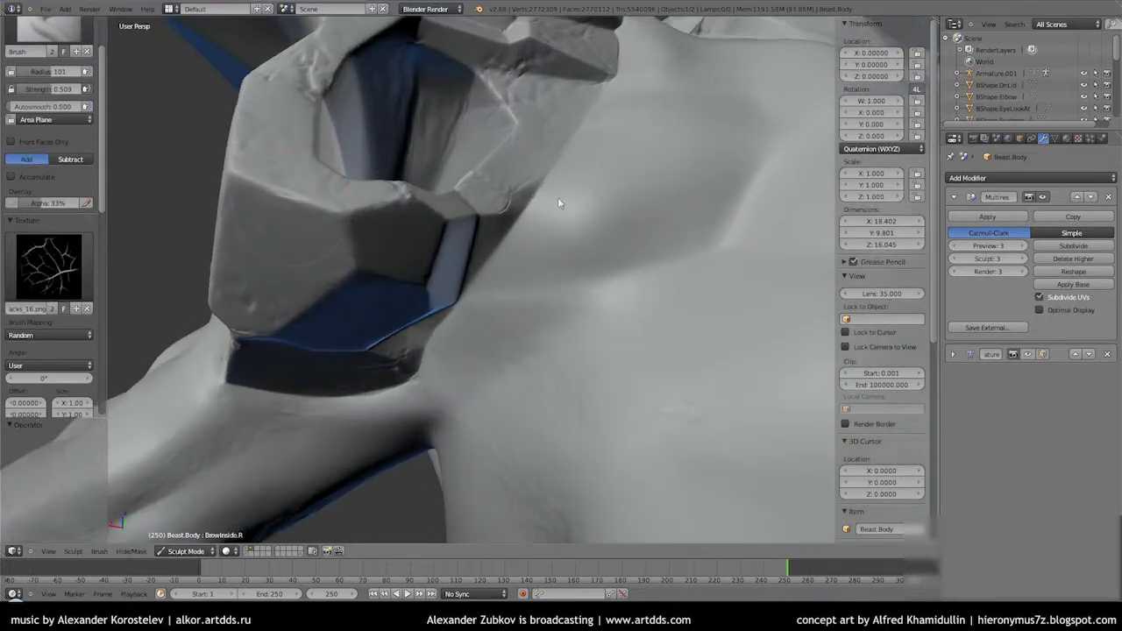
middle_drag(555, 201, 564, 242)
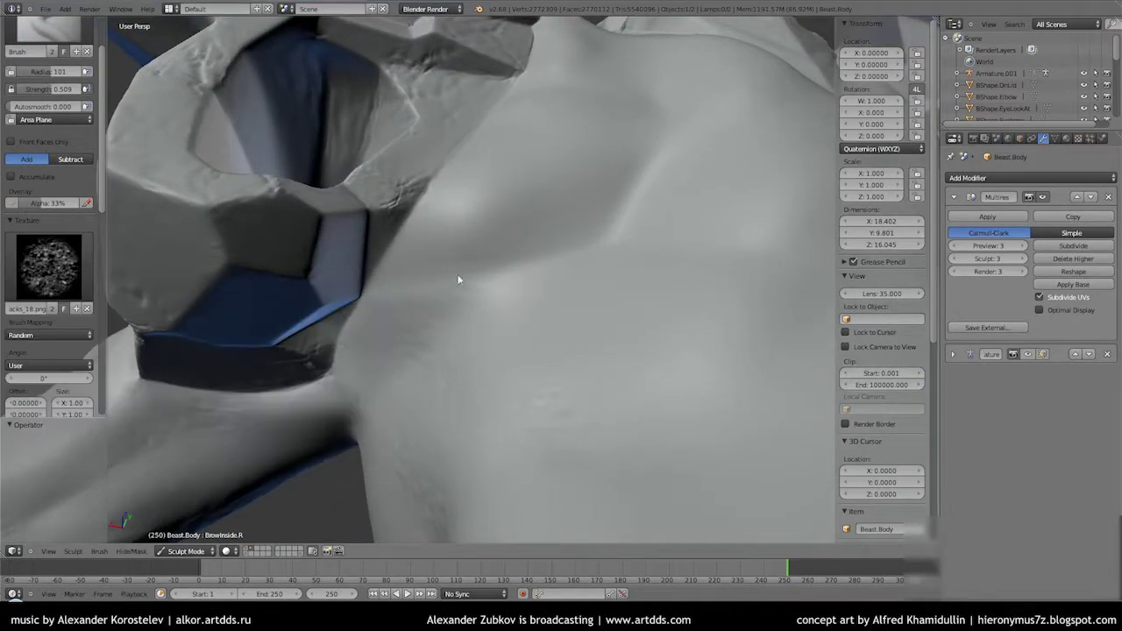
middle_drag(395, 283, 523, 287)
Switch to Skin_03.png and pinch the shoulder and armpit folds before returning to Draw
click(48, 266)
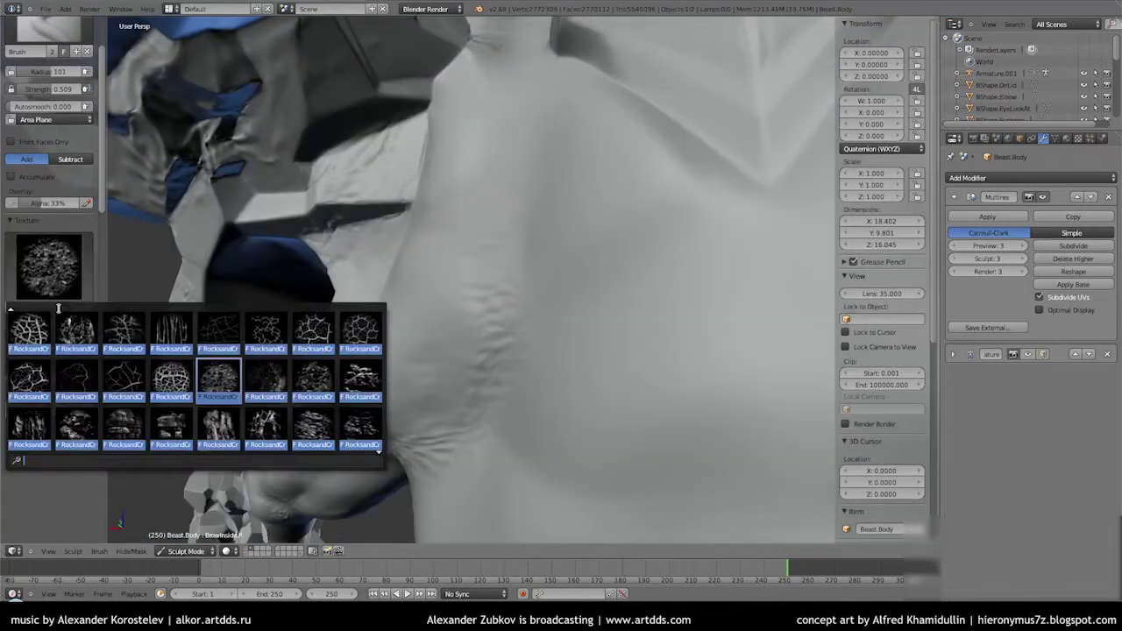
click(123, 333)
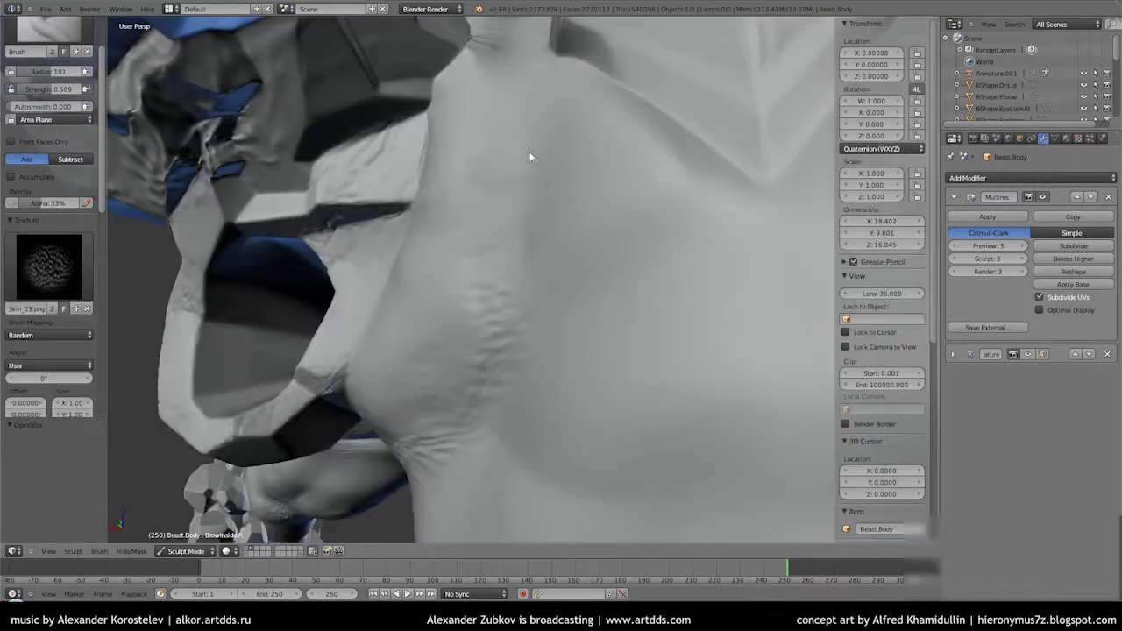
middle_drag(567, 273, 520, 314)
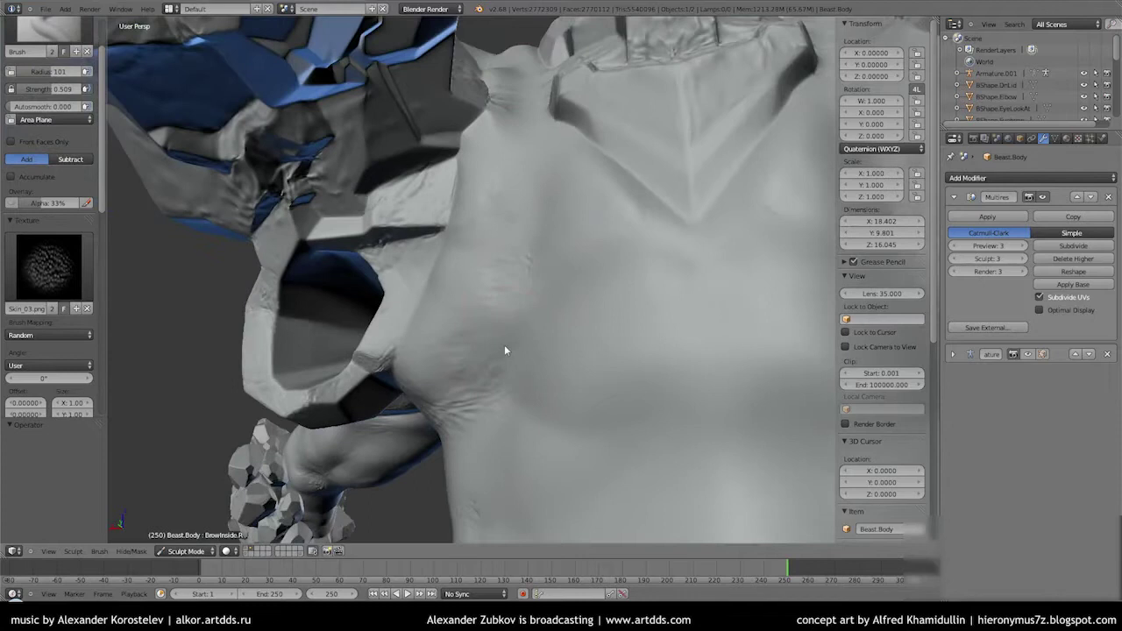
key(p)
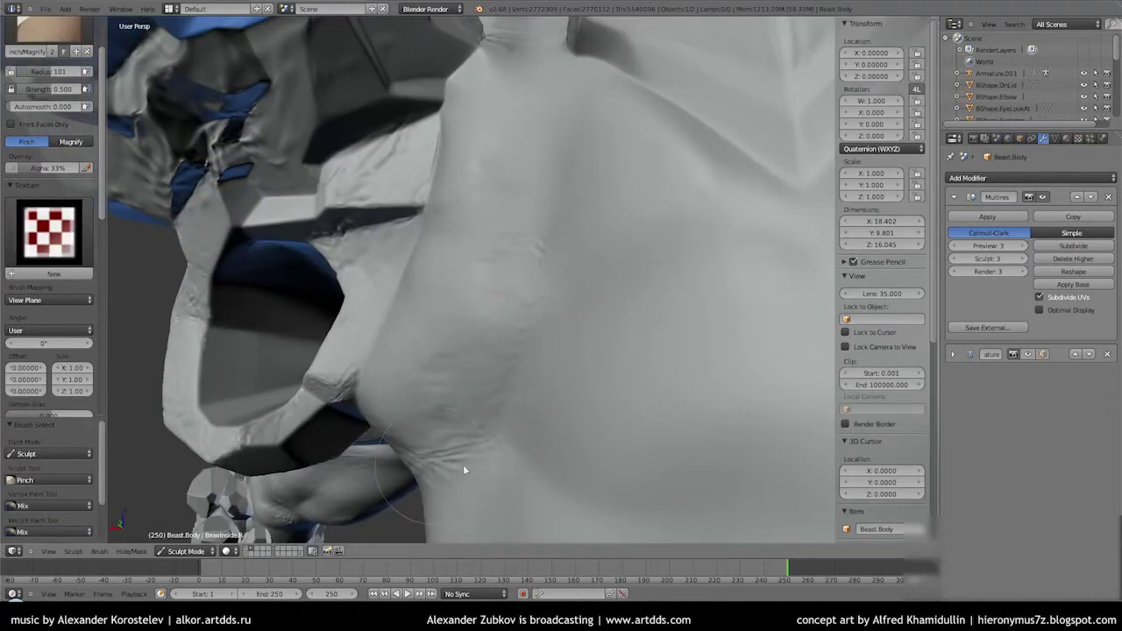
key(d)
Sculpt skin-texture bumps across the chest, continuing over the neck and back
mouse_move(523, 303)
middle_down()
mouse_move(561, 306)
mouse_move(672, 132)
mouse_move(431, 303)
middle_up()
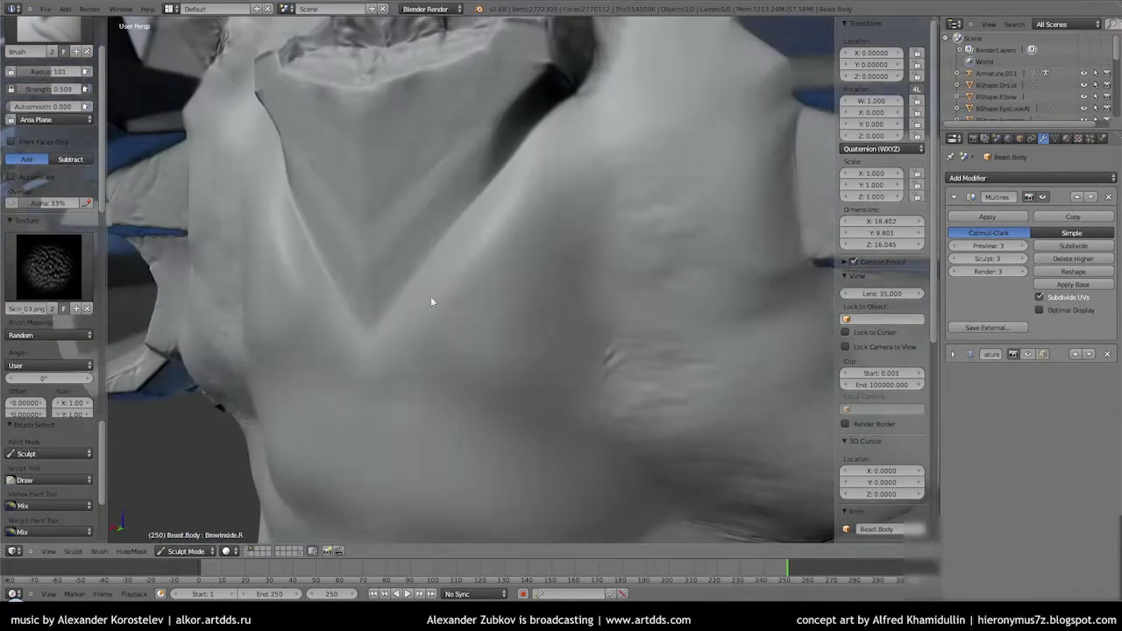
mouse_move(546, 450)
middle_down()
mouse_move(517, 196)
mouse_move(636, 355)
middle_up()
drag(507, 288, 625, 340)
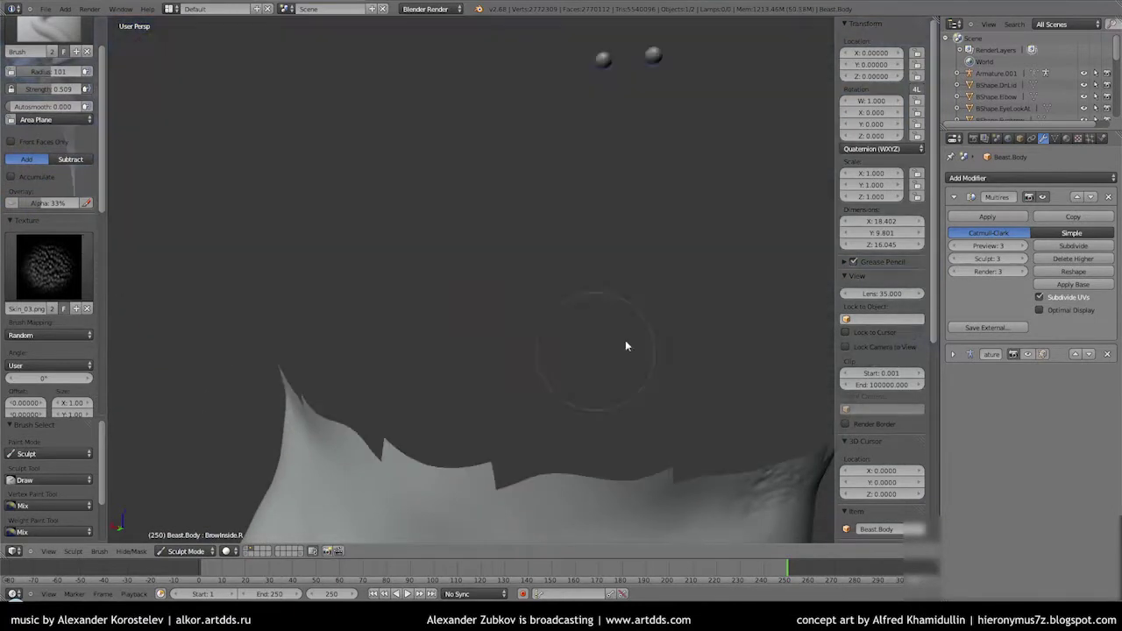
mouse_move(605, 351)
middle_down()
mouse_move(675, 330)
mouse_move(564, 240)
middle_up()
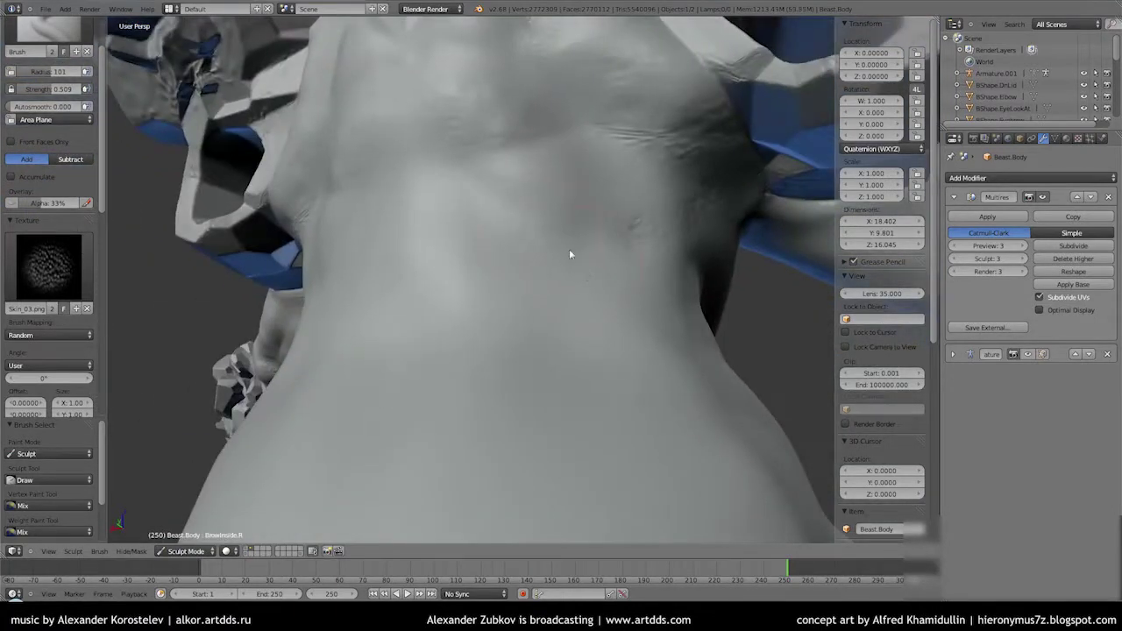
mouse_move(620, 198)
middle_down()
mouse_move(567, 267)
mouse_move(656, 278)
mouse_move(469, 385)
middle_up()
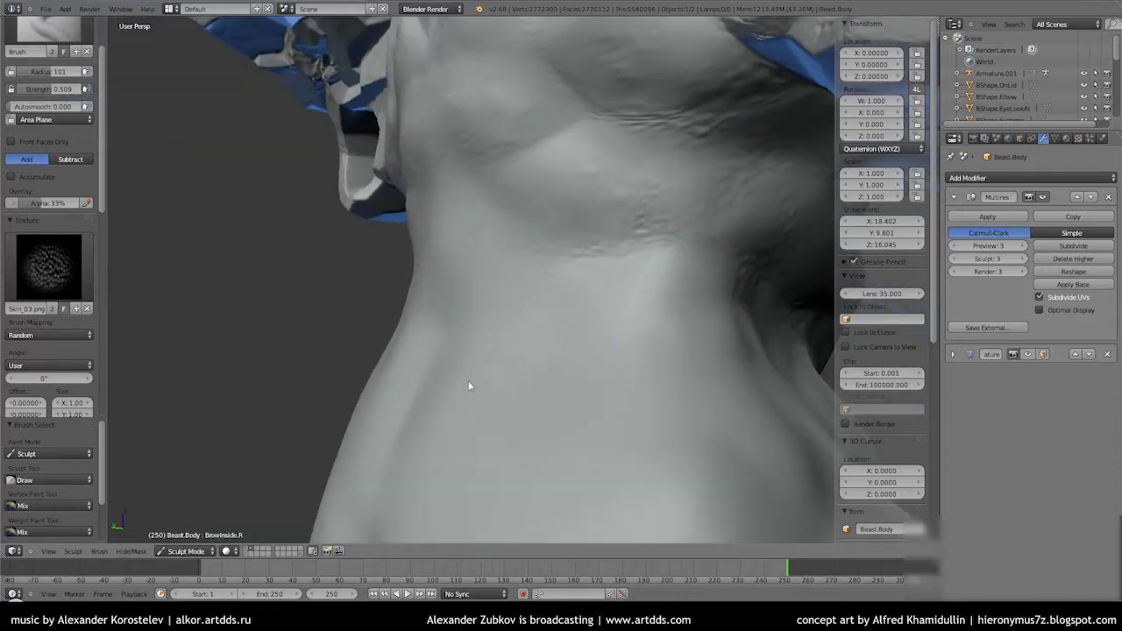
middle_drag(581, 353, 502, 169)
mouse_move(448, 366)
middle_down()
mouse_move(549, 346)
mouse_move(499, 316)
mouse_move(521, 418)
mouse_move(490, 286)
mouse_move(463, 309)
mouse_move(478, 434)
mouse_move(493, 160)
middle_up()
Load a cracks brush texture and sculpt crack detail across the rock front
click(79, 255)
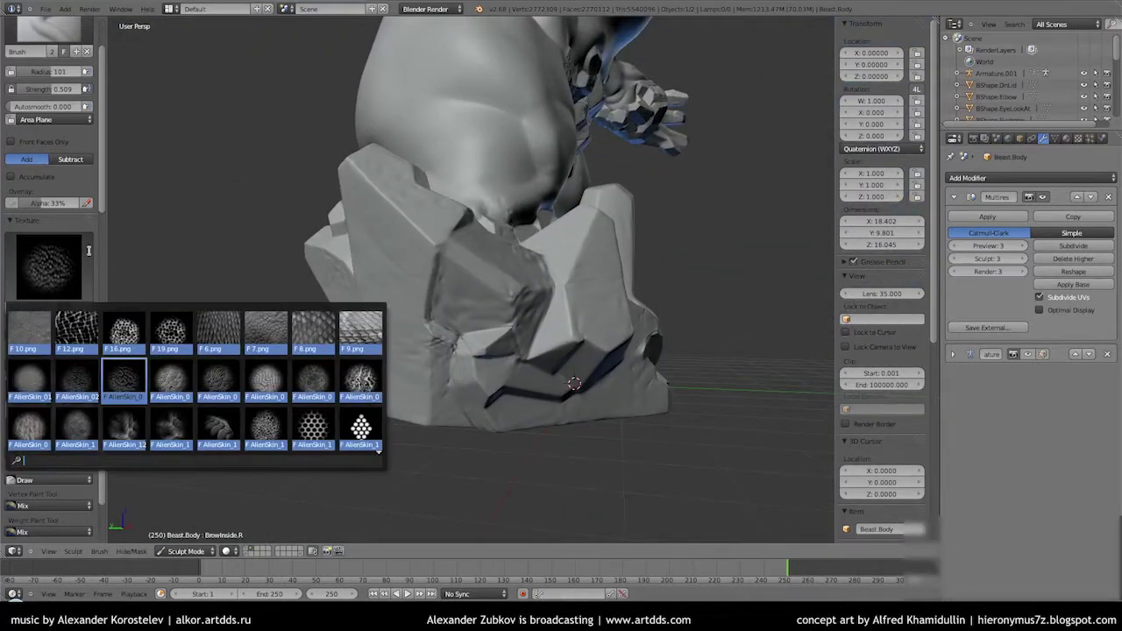
click(174, 409)
mouse_move(174, 409)
middle_down()
mouse_move(424, 206)
mouse_move(420, 268)
mouse_move(497, 250)
middle_up()
drag(496, 250, 621, 415)
mouse_move(616, 181)
middle_down()
mouse_move(310, 350)
mouse_move(338, 245)
mouse_move(318, 357)
mouse_move(215, 356)
mouse_move(430, 321)
mouse_move(381, 372)
mouse_move(511, 443)
mouse_move(343, 393)
mouse_move(336, 421)
mouse_move(217, 436)
mouse_move(334, 389)
mouse_move(322, 440)
middle_up()
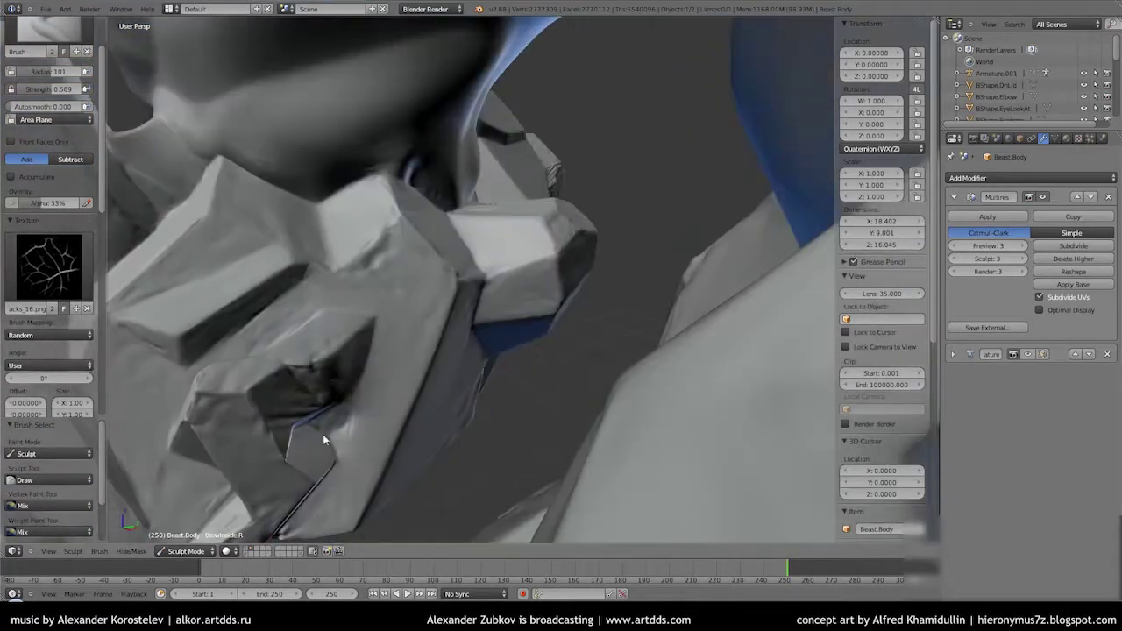
mouse_move(298, 374)
middle_down()
mouse_move(393, 316)
mouse_move(238, 350)
middle_up()
mouse_move(262, 442)
middle_down()
mouse_move(248, 386)
mouse_move(393, 248)
mouse_move(219, 281)
middle_up()
Switch the brush texture to Skin_10 and sculpt around the beast's head
click(48, 266)
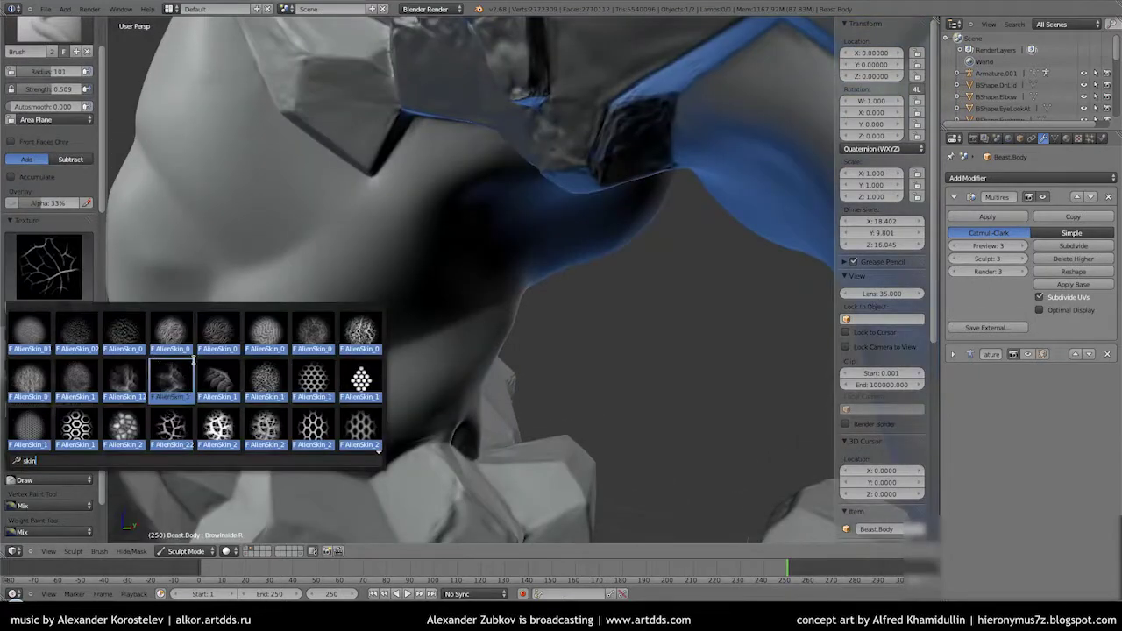
click(188, 361)
mouse_move(443, 310)
middle_down()
mouse_move(220, 330)
mouse_move(368, 233)
mouse_move(342, 268)
mouse_move(167, 395)
mouse_move(522, 349)
mouse_move(360, 315)
mouse_move(253, 135)
mouse_move(458, 348)
mouse_move(375, 248)
mouse_move(409, 269)
middle_up()
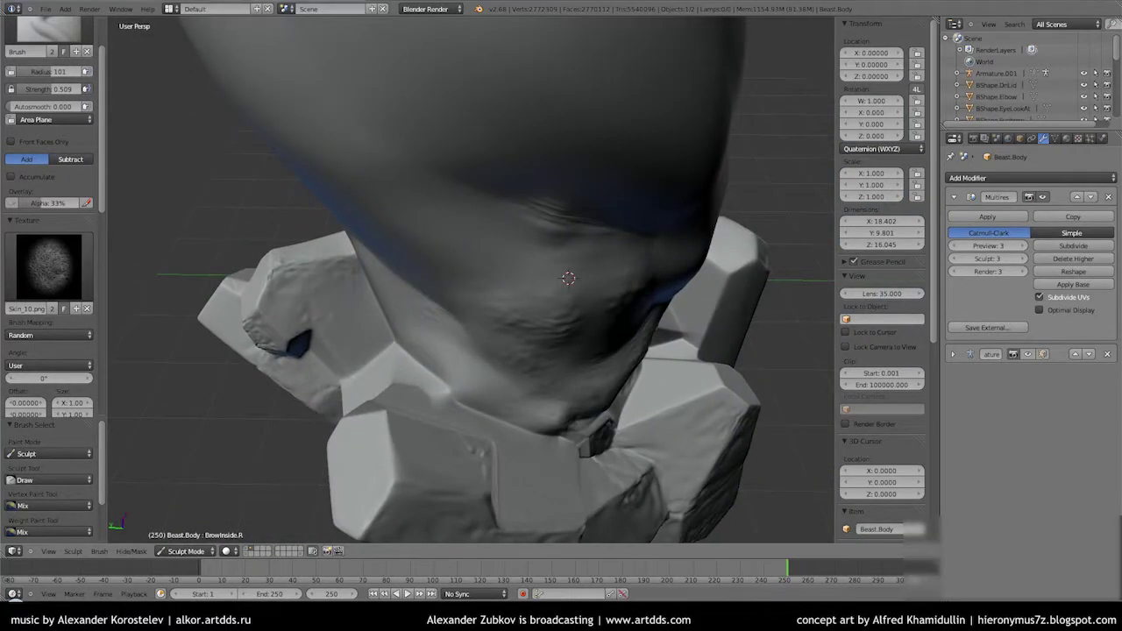
mouse_move(410, 269)
middle_down()
mouse_move(533, 175)
mouse_move(418, 157)
mouse_move(413, 143)
mouse_move(541, 163)
mouse_move(519, 253)
mouse_move(582, 286)
mouse_move(684, 253)
middle_up()
Change the brush texture to Skin_02 and work over the skull and body
click(48, 265)
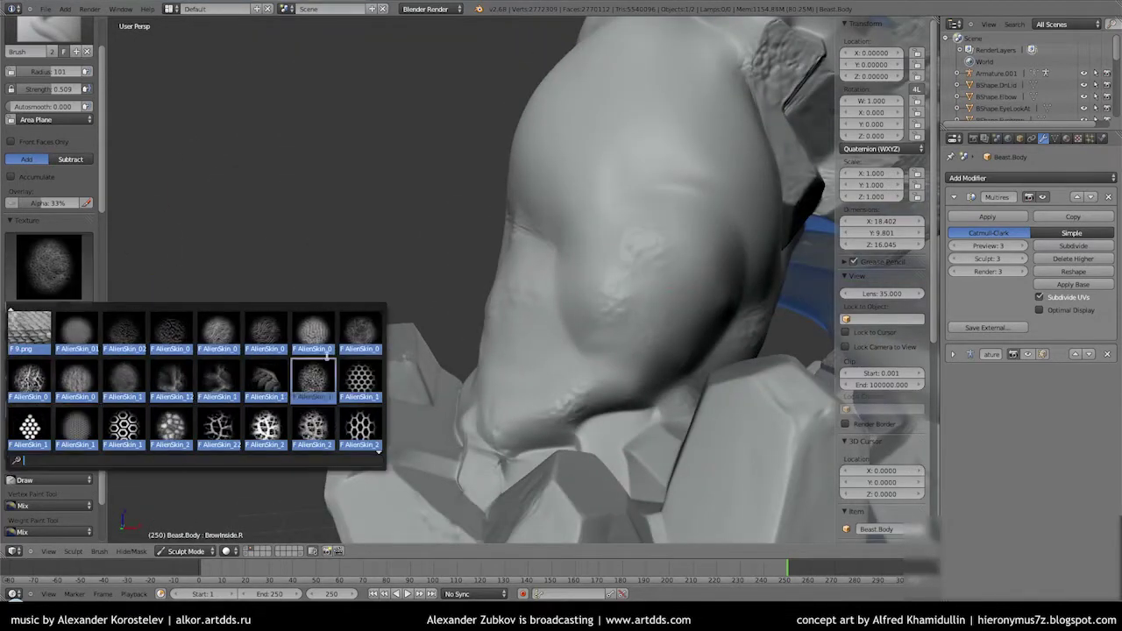
click(319, 373)
mouse_move(620, 339)
middle_down()
mouse_move(564, 290)
mouse_move(546, 328)
mouse_move(658, 191)
mouse_move(678, 215)
middle_up()
mouse_move(645, 117)
middle_down()
mouse_move(629, 331)
mouse_move(421, 190)
middle_up()
mouse_move(545, 362)
middle_down()
mouse_move(656, 351)
mouse_move(601, 271)
middle_up()
Switch to the Smooth brush and go over the torso beside the rocks
click(48, 267)
key(s)
mouse_move(625, 399)
middle_down()
mouse_move(591, 436)
mouse_move(696, 359)
mouse_move(430, 368)
mouse_move(507, 401)
middle_up()
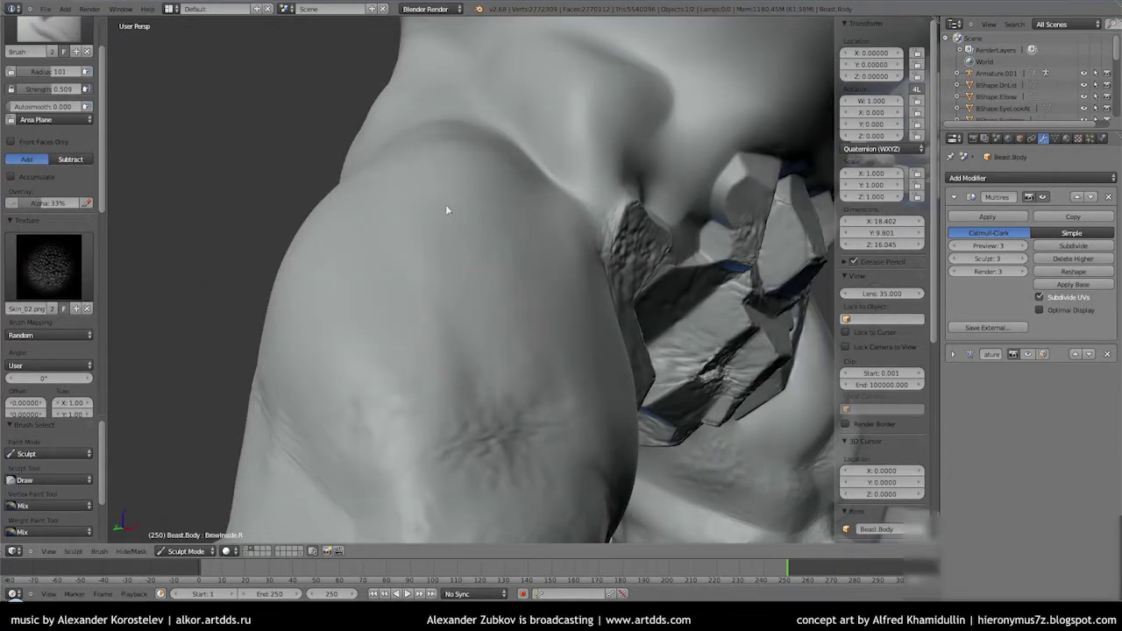
middle_drag(552, 311, 422, 260)
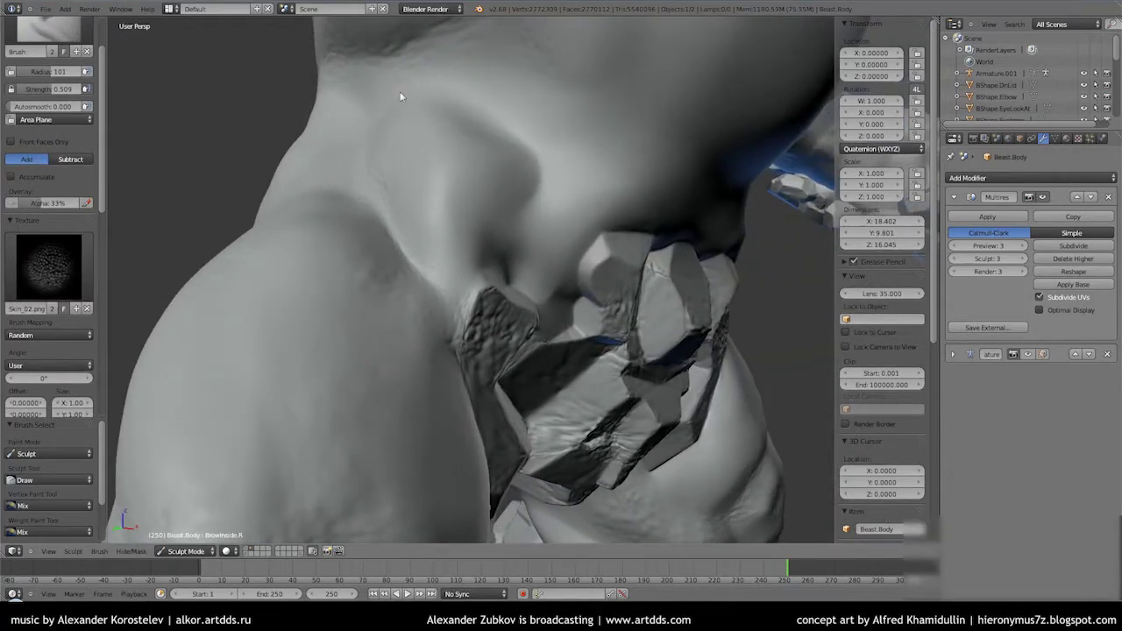
mouse_move(678, 235)
middle_down()
mouse_move(531, 233)
mouse_move(513, 266)
mouse_move(506, 390)
middle_up()
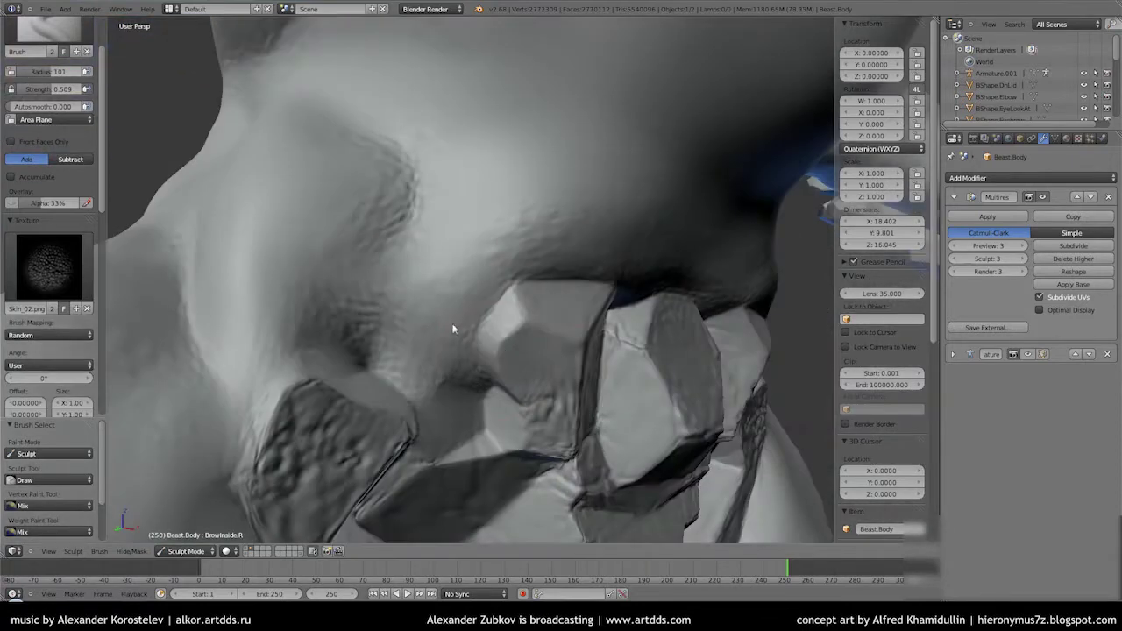
middle_drag(453, 329, 415, 209)
mouse_move(323, 279)
middle_down()
mouse_move(538, 289)
mouse_move(426, 338)
mouse_move(424, 479)
mouse_move(438, 236)
mouse_move(526, 419)
middle_up()
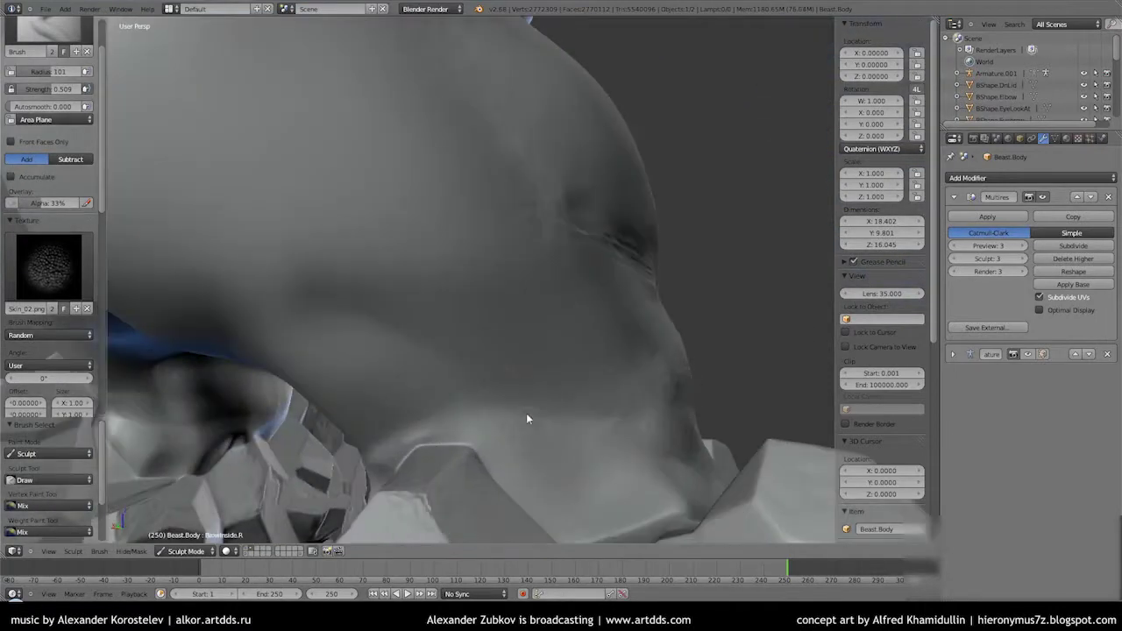
middle_drag(304, 360, 521, 381)
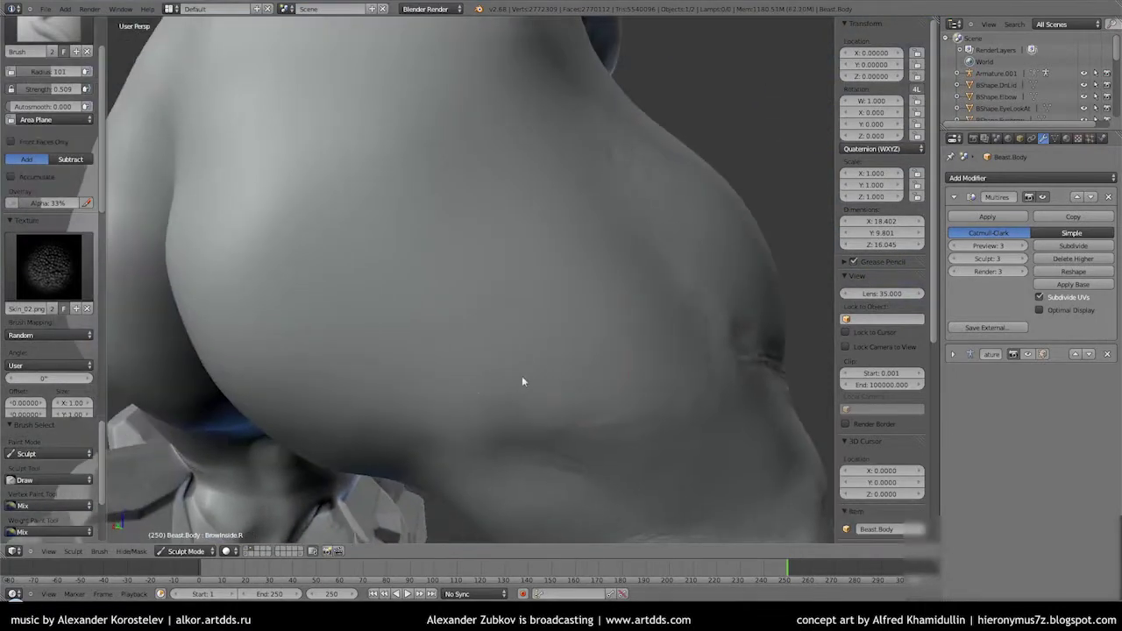
middle_drag(373, 374, 321, 356)
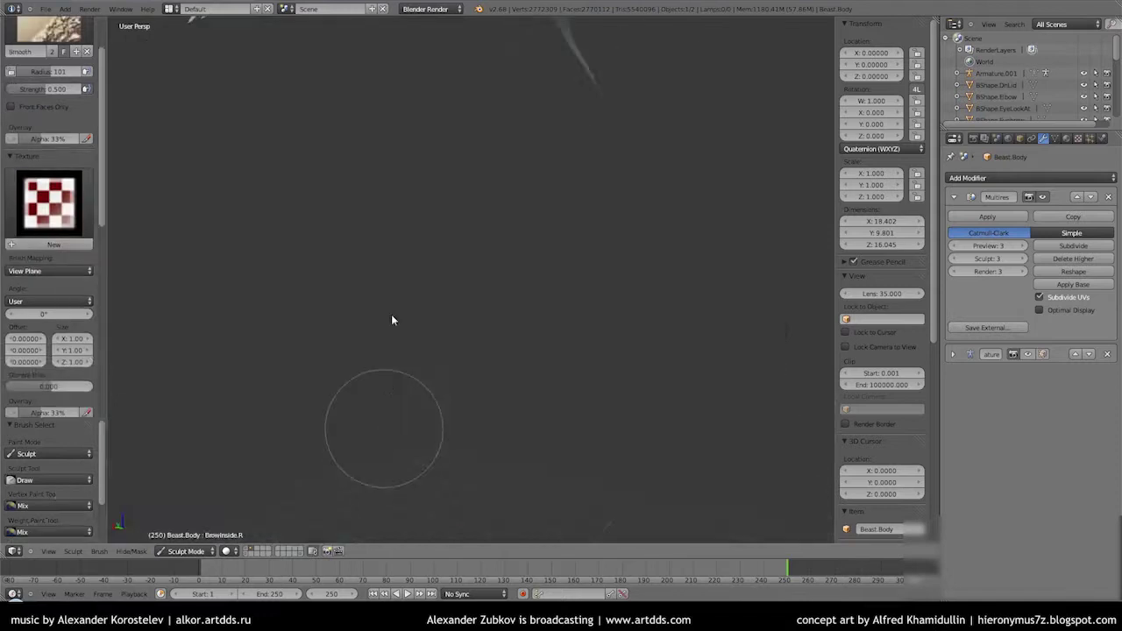
middle_drag(390, 318, 383, 233)
Try 12.png, Skin_10 and Skin_02 as brush textures on the torso, head and neck
click(70, 266)
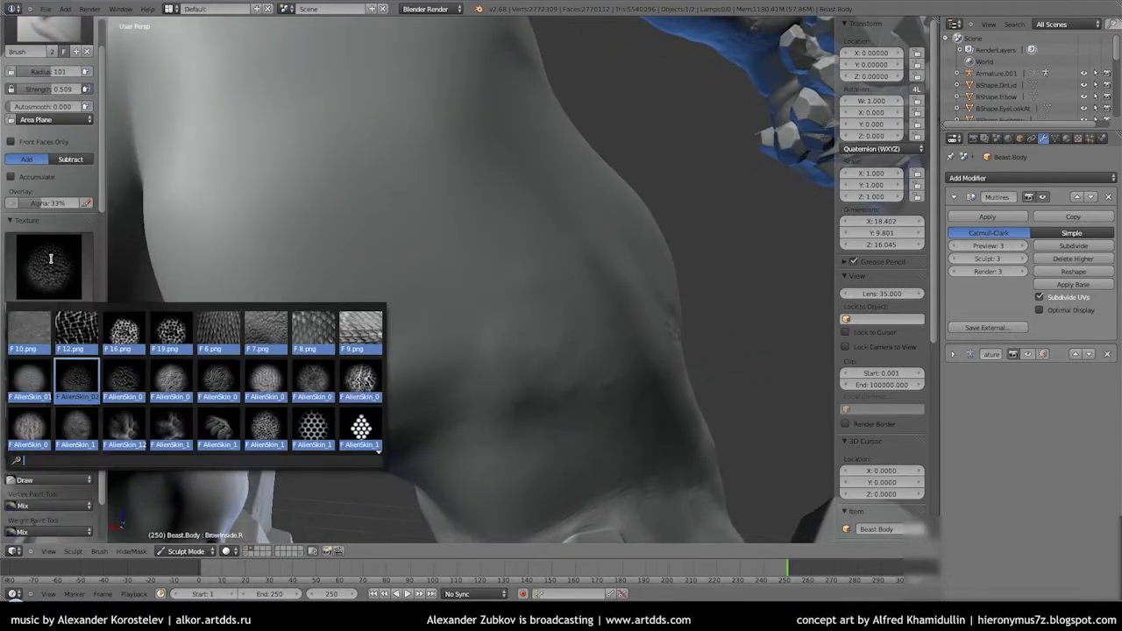
click(79, 329)
mouse_move(401, 389)
middle_down()
mouse_move(380, 336)
mouse_move(289, 307)
middle_up()
click(61, 254)
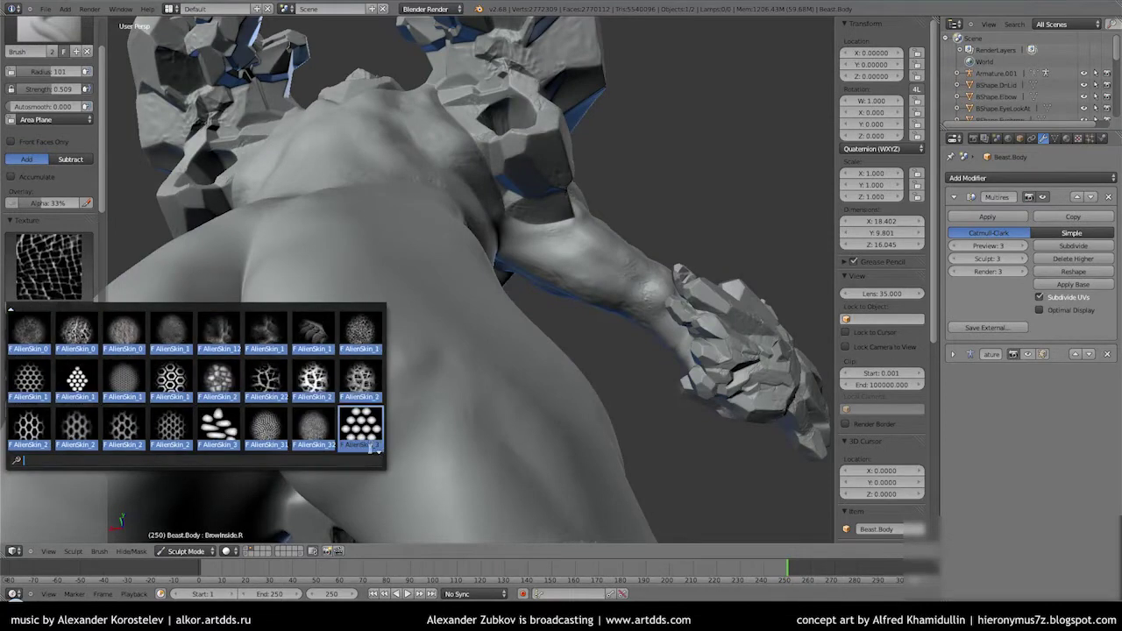
click(372, 445)
mouse_move(430, 341)
middle_down()
mouse_move(491, 392)
mouse_move(494, 258)
mouse_move(576, 408)
mouse_move(367, 372)
mouse_move(263, 333)
middle_up()
click(48, 263)
click(301, 409)
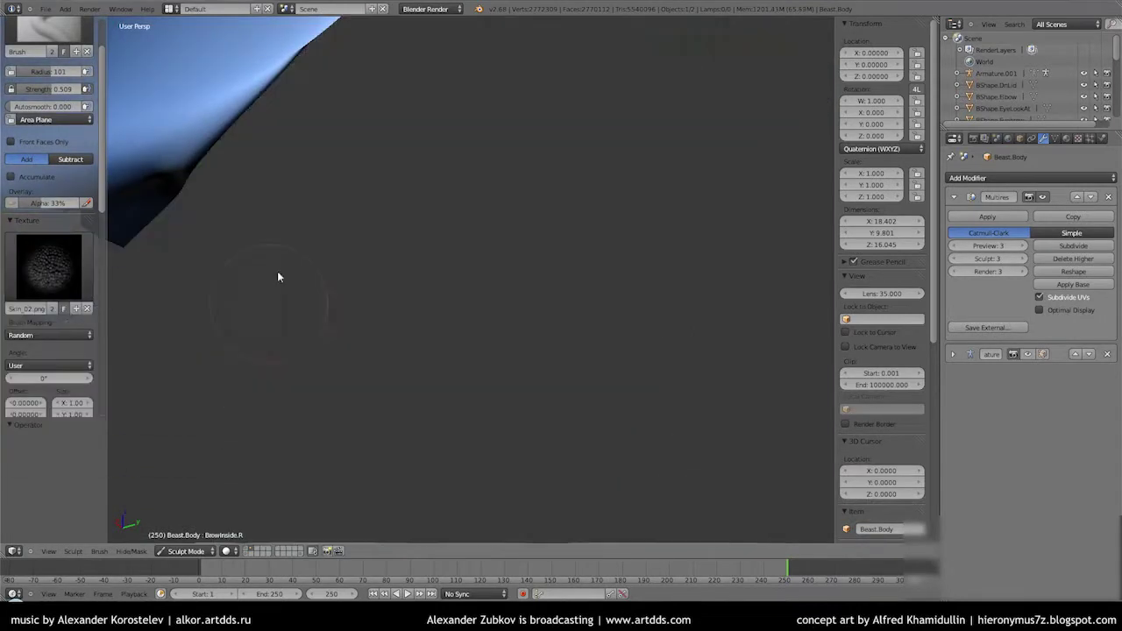
mouse_move(315, 220)
middle_down()
mouse_move(507, 141)
mouse_move(496, 272)
middle_up()
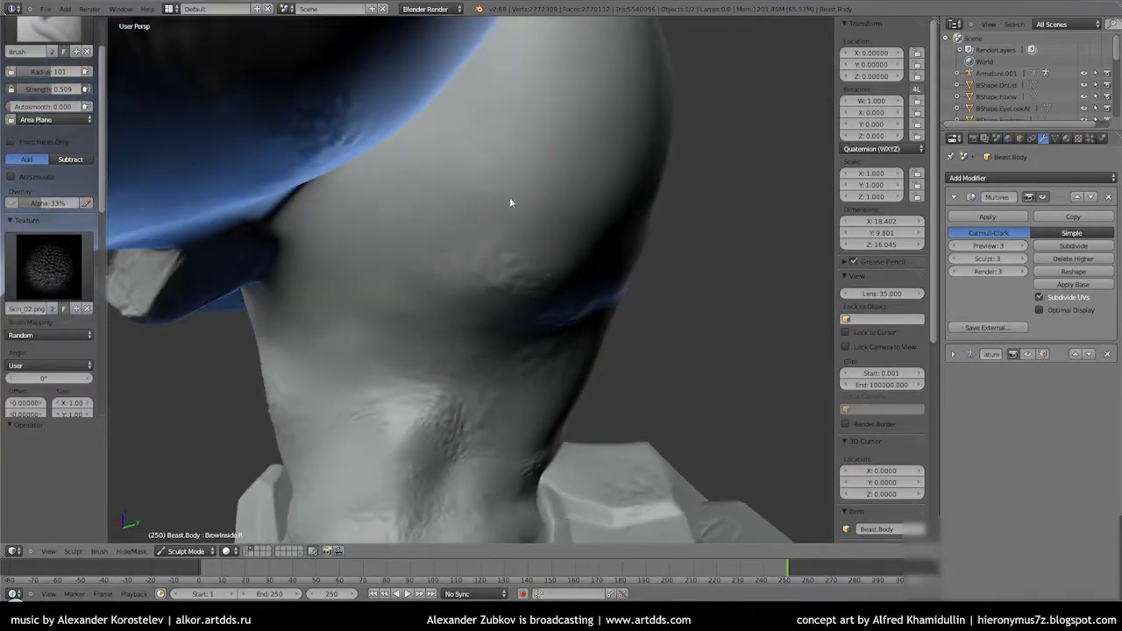
middle_drag(427, 279, 501, 346)
Switch to the Pinch brush, then the Crease brush, working on the beast's back
key(p)
mouse_move(283, 383)
middle_down()
mouse_move(509, 350)
mouse_move(258, 178)
mouse_move(365, 245)
mouse_move(320, 200)
mouse_move(422, 219)
mouse_move(350, 175)
middle_up()
click(49, 31)
click(225, 78)
middle_drag(303, 223, 372, 292)
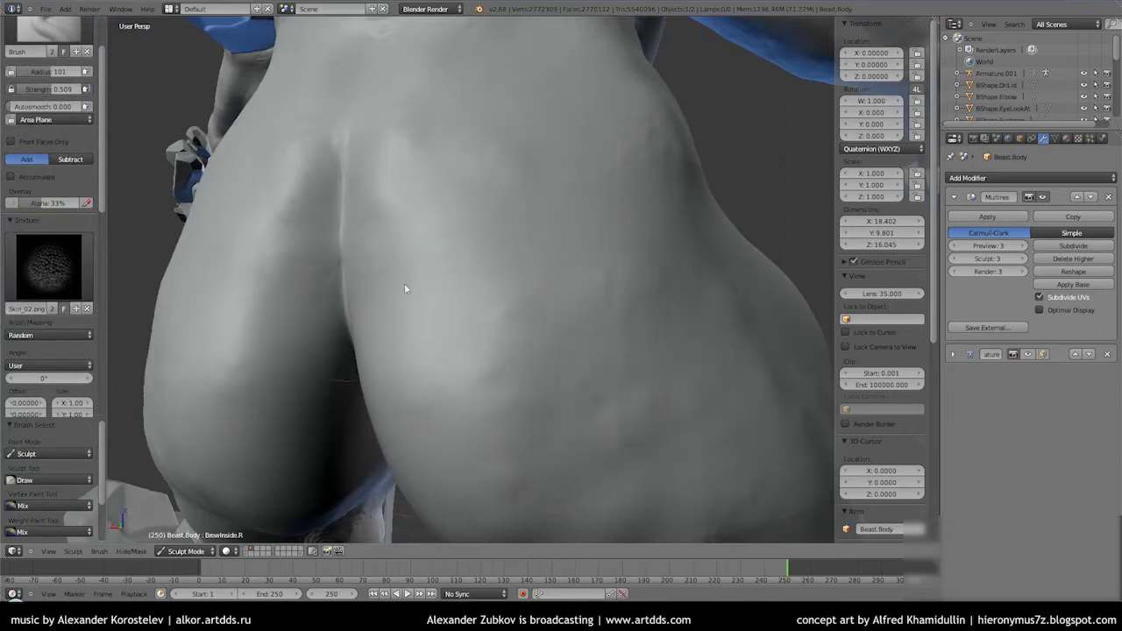
scroll(693, 476, down, 5)
mouse_move(536, 295)
middle_down()
mouse_move(605, 461)
mouse_move(493, 377)
mouse_move(528, 330)
mouse_move(490, 263)
mouse_move(526, 280)
mouse_move(518, 198)
middle_up()
scroll(526, 280, up, 5)
scroll(518, 198, up, 3)
Set Skin_08 as the brush texture and view the open mouth from below
click(48, 266)
click(361, 382)
mouse_move(365, 160)
middle_down()
mouse_move(383, 241)
mouse_move(521, 239)
mouse_move(495, 165)
mouse_move(495, 210)
middle_up()
Zoom onto the snout and carve a thin crease stroke across it
scroll(495, 210, up, 3)
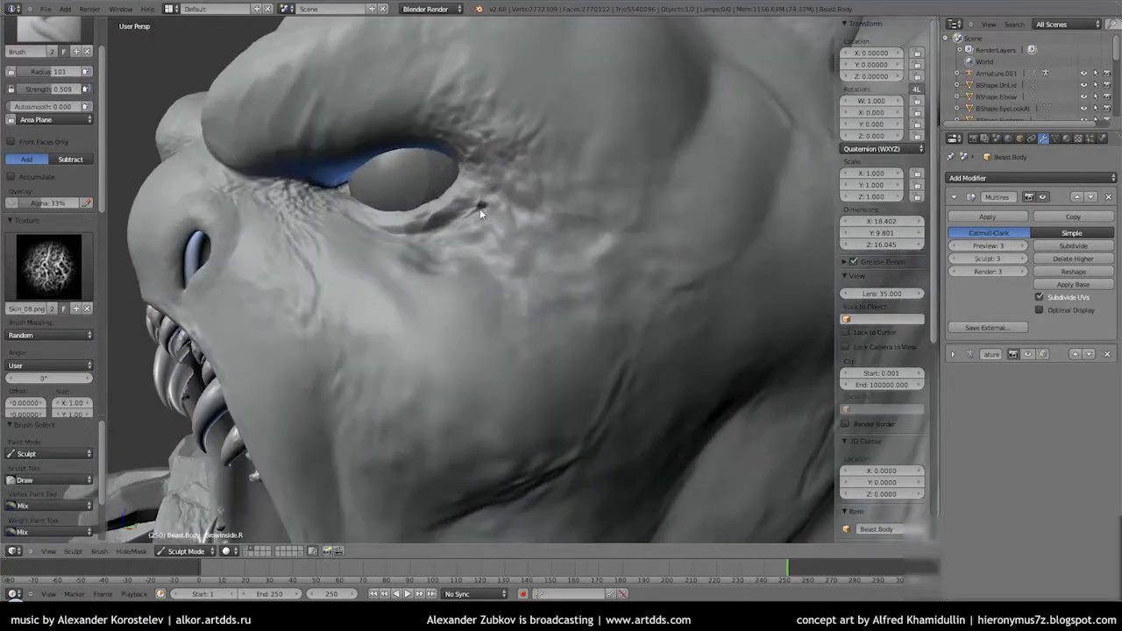
scroll(477, 208, up, 3)
scroll(488, 213, down, 4)
scroll(489, 220, down, 2)
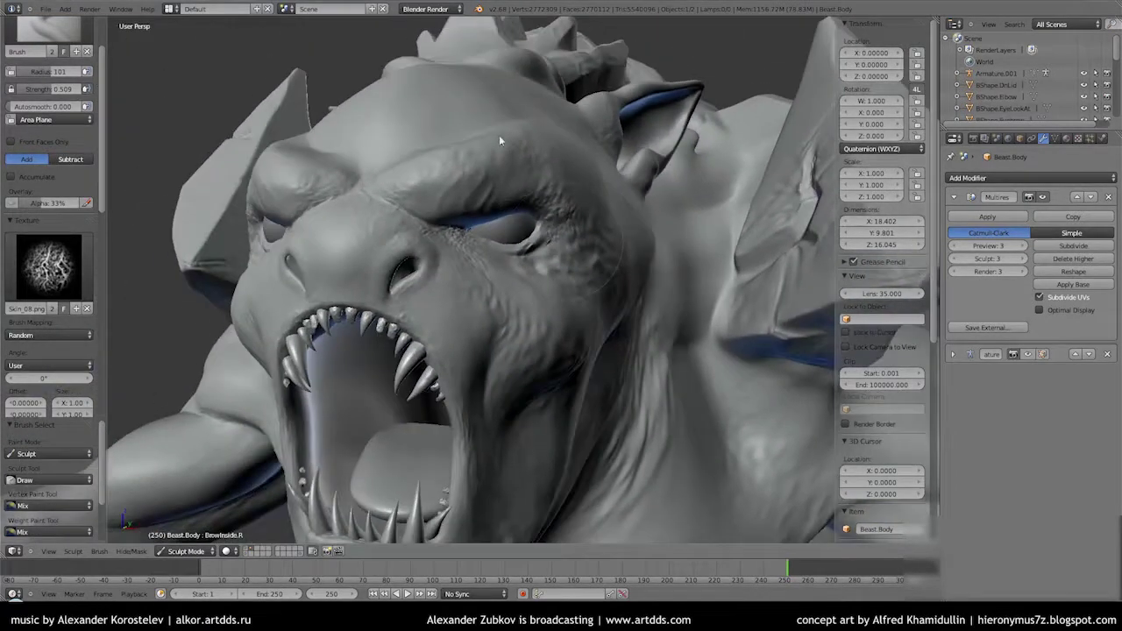
scroll(437, 287, up, 5)
scroll(442, 263, down, 5)
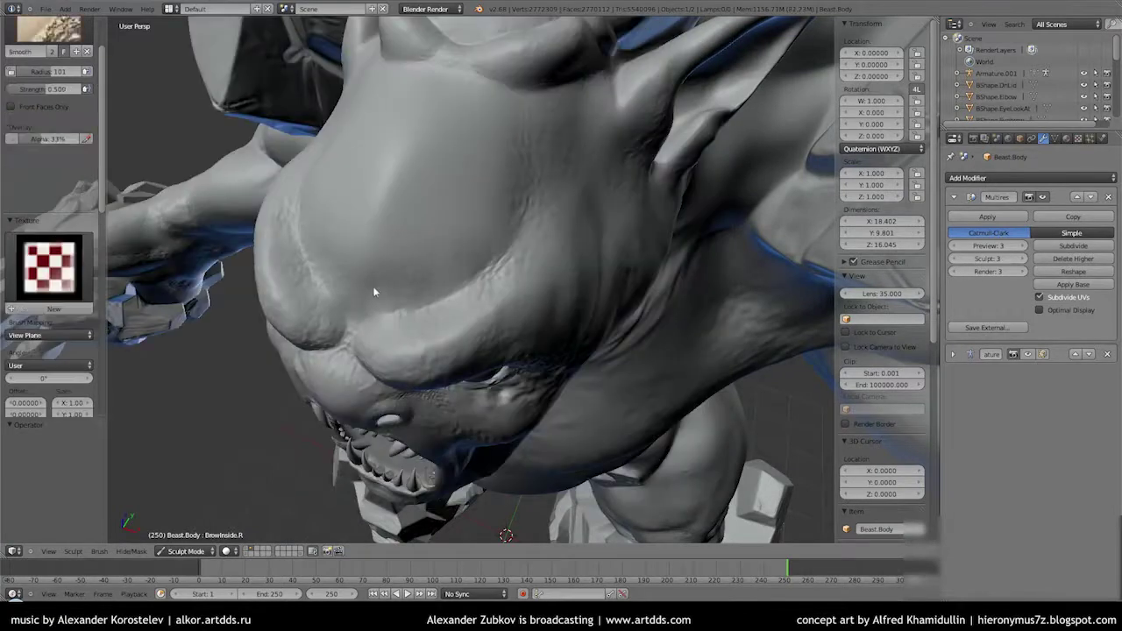
middle_drag(444, 298, 418, 188)
click(49, 263)
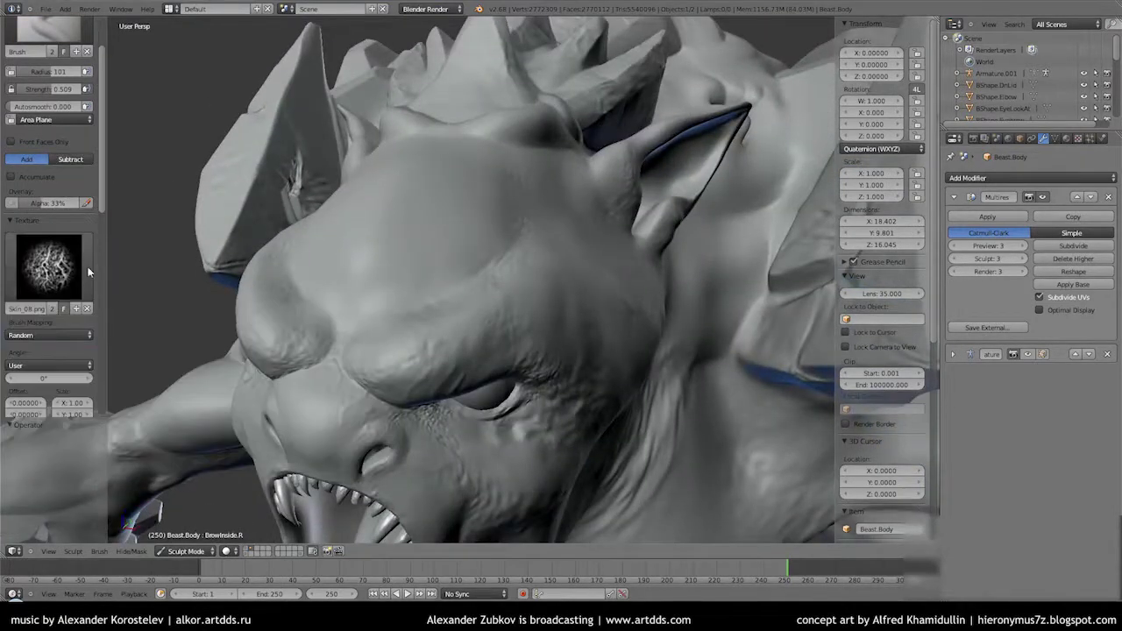
scroll(96, 318, down, 5)
scroll(375, 248, up, 3)
scroll(375, 248, up, 3)
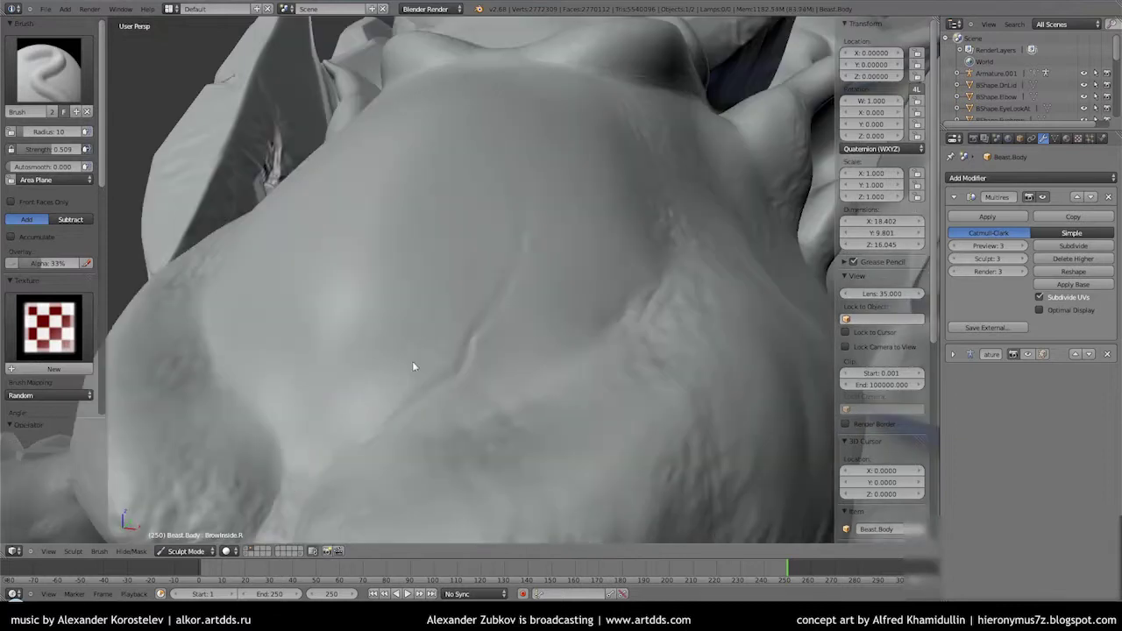
drag(413, 368, 464, 368)
Select the Crease brush in Subtract mode at 0.250 strength and view the whole head
mouse_move(502, 399)
middle_down()
mouse_move(408, 318)
mouse_move(368, 400)
mouse_move(275, 339)
mouse_move(259, 394)
middle_up()
click(49, 68)
click(211, 137)
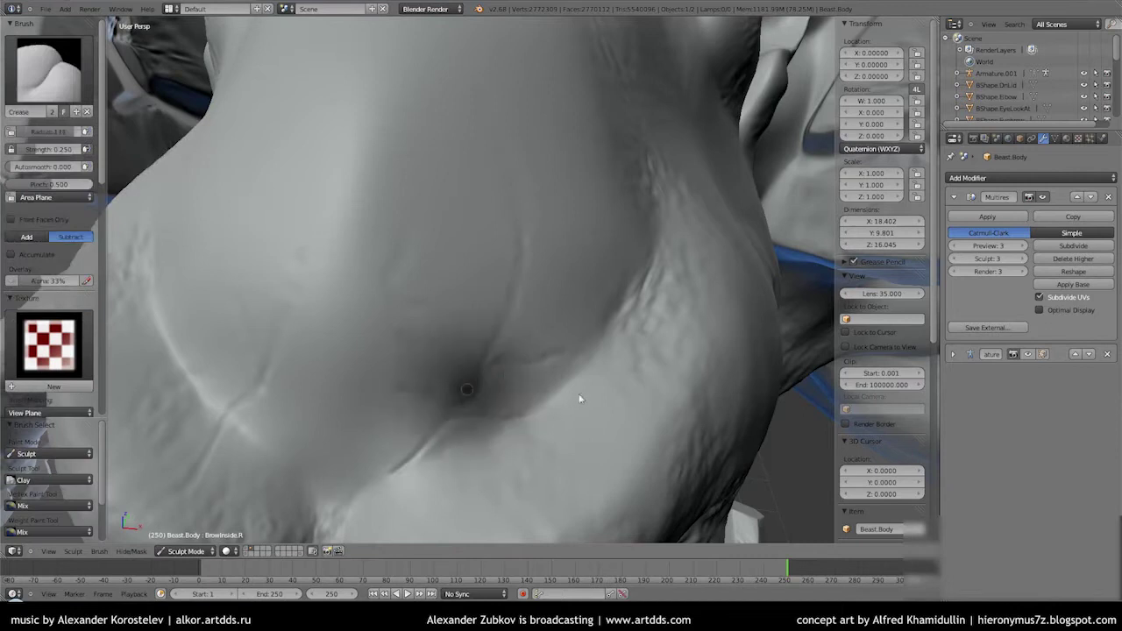
mouse_move(329, 349)
middle_down()
mouse_move(419, 351)
mouse_move(456, 411)
mouse_move(520, 418)
middle_up()
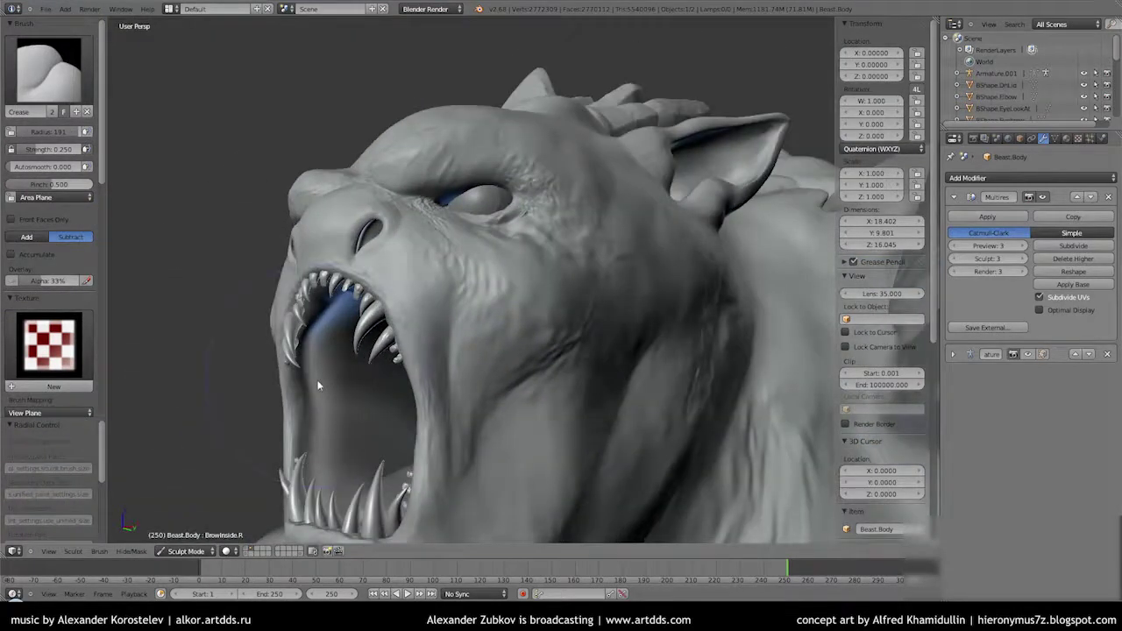
key(Tab)
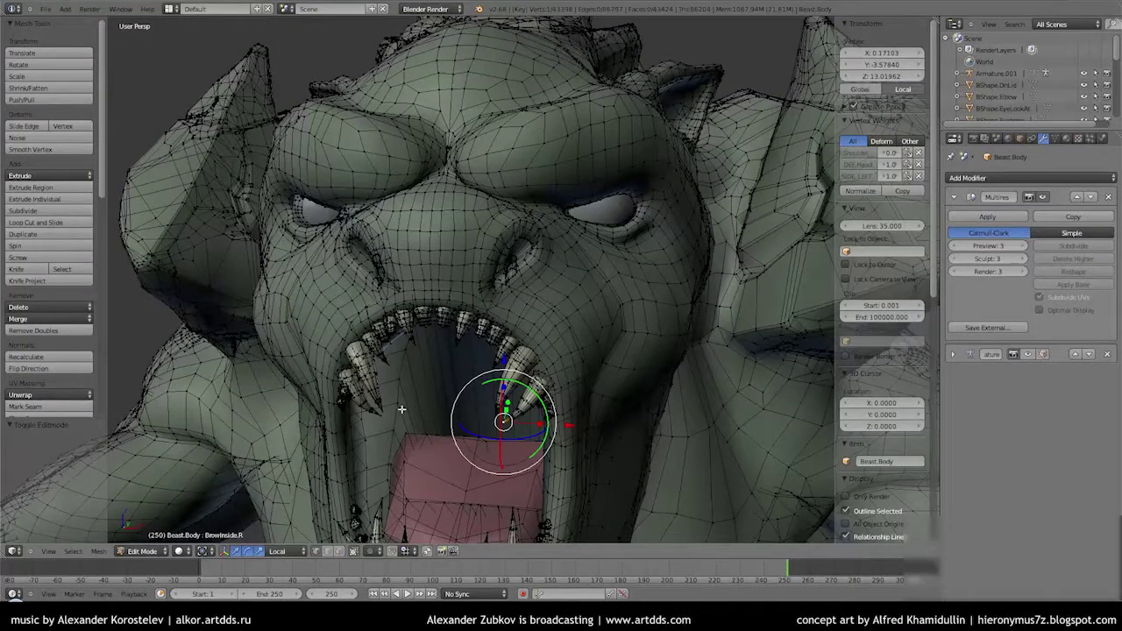
Cycle through Vertex Paint and Object Mode, ending in Edit Mode on the beast
key(Tab)
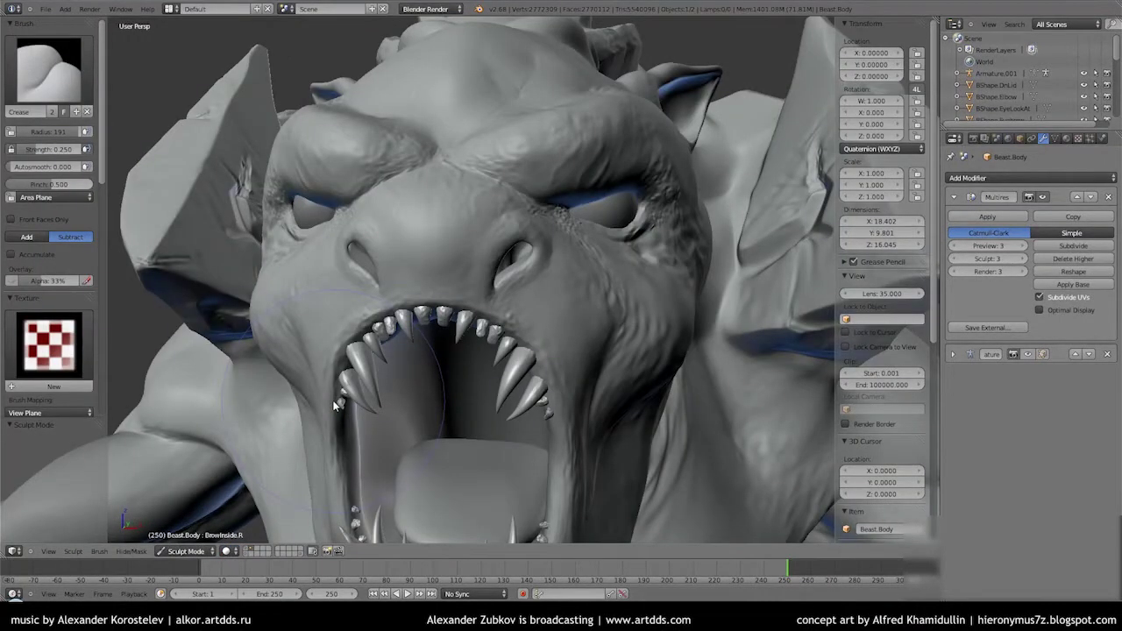
click(175, 549)
click(176, 538)
click(172, 554)
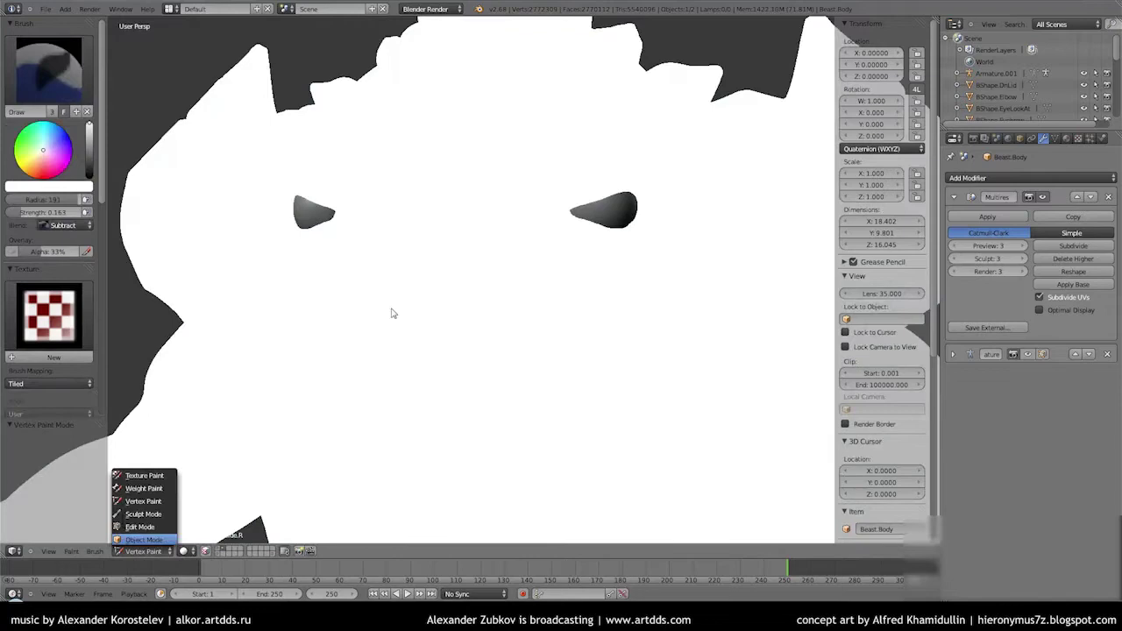
key(Return)
key(Tab)
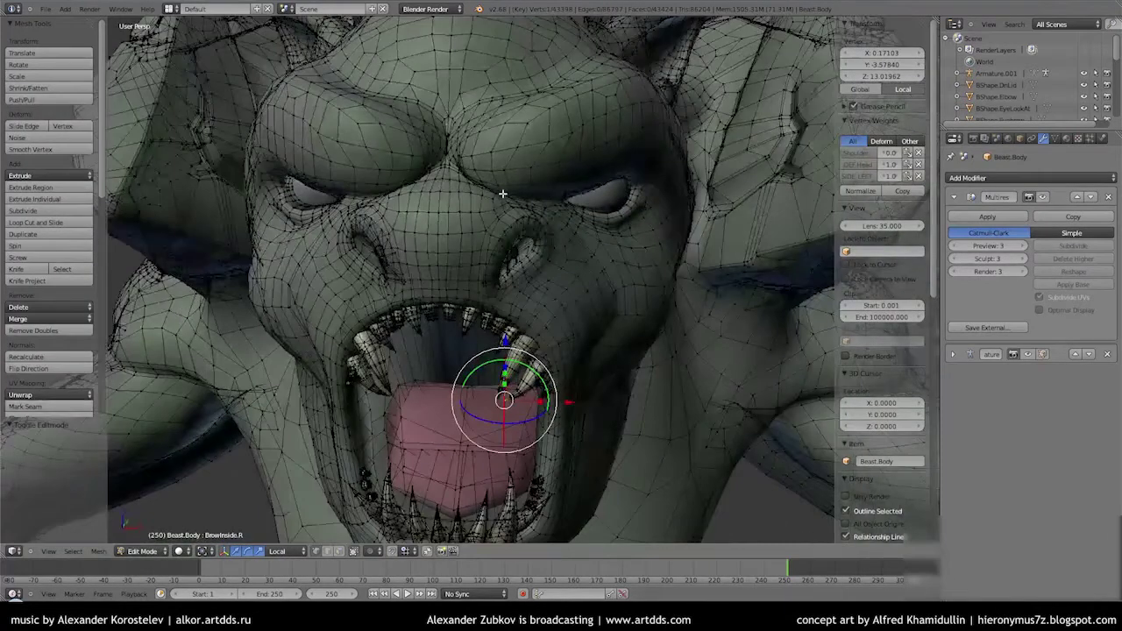
Switch to the UV Editing layout, clear the selection and inspect the head and throat seams
click(201, 132)
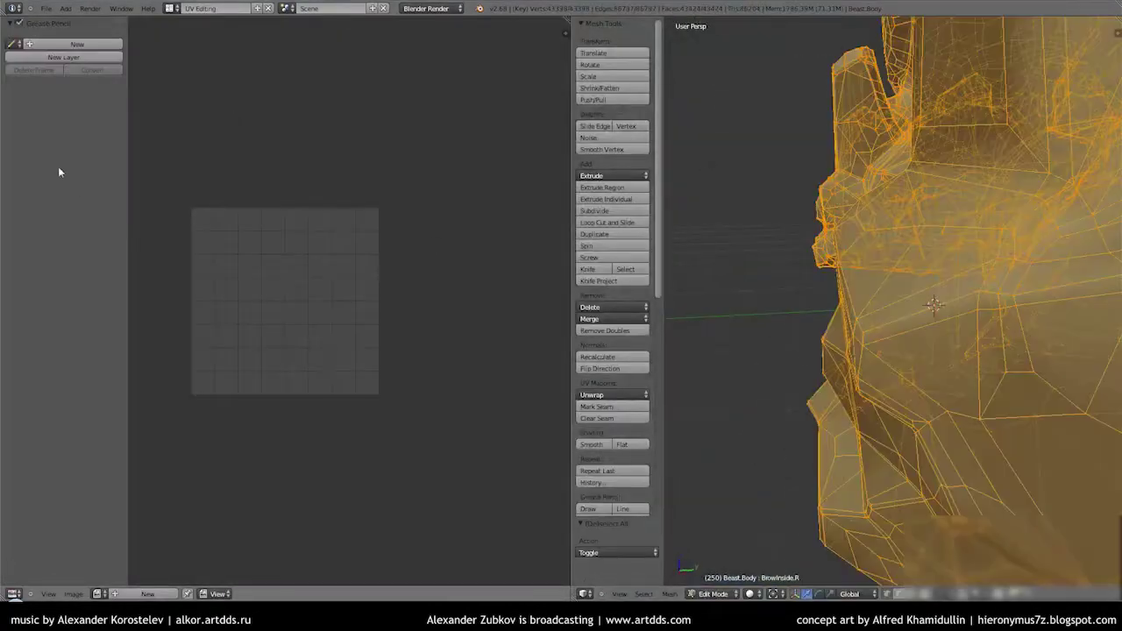
scroll(810, 296, down, 5)
scroll(810, 296, up, 5)
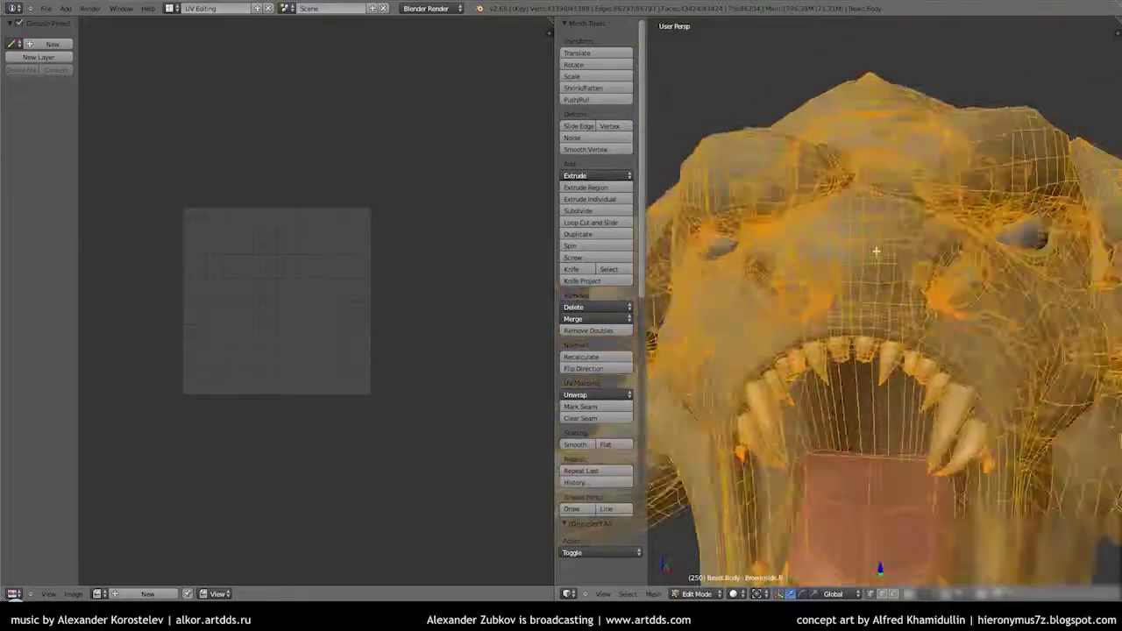
key(a)
mouse_move(811, 297)
middle_down()
mouse_move(859, 132)
mouse_move(767, 396)
middle_up()
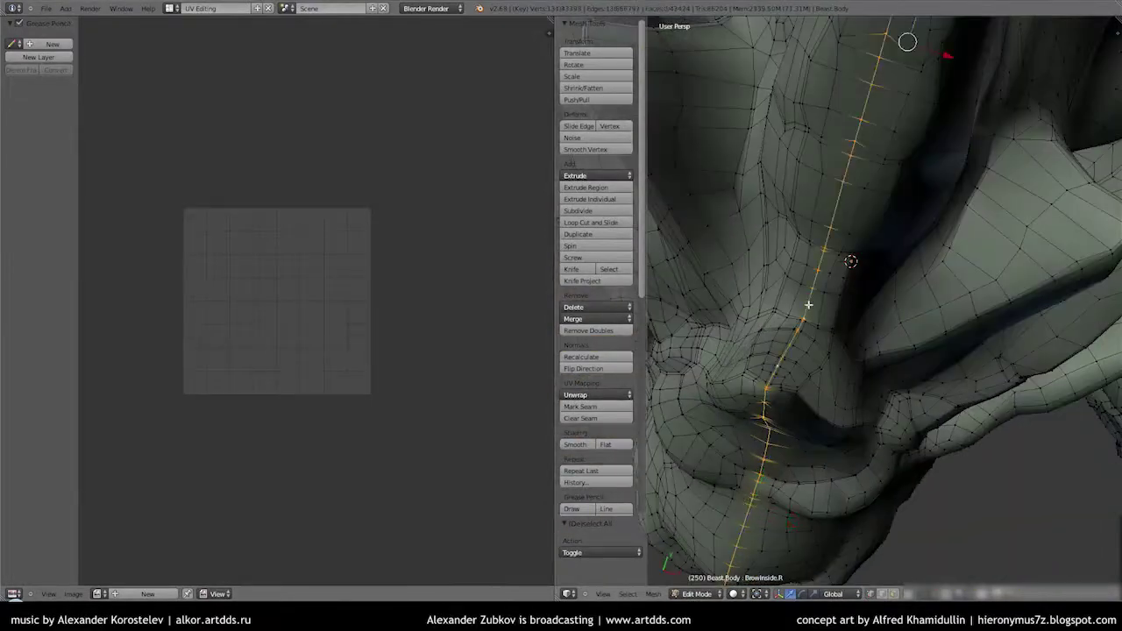
middle_drag(808, 305, 819, 350)
scroll(819, 350, down, 4)
scroll(827, 384, up, 6)
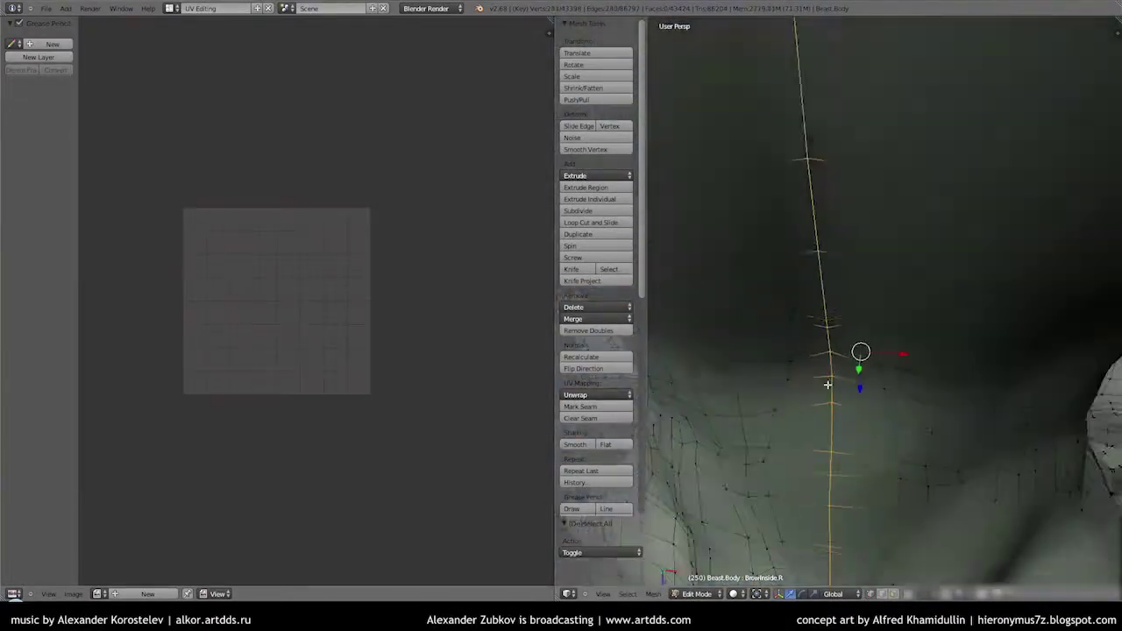
scroll(827, 384, down, 5)
scroll(827, 384, up, 3)
scroll(827, 386, up, 3)
scroll(826, 388, up, 2)
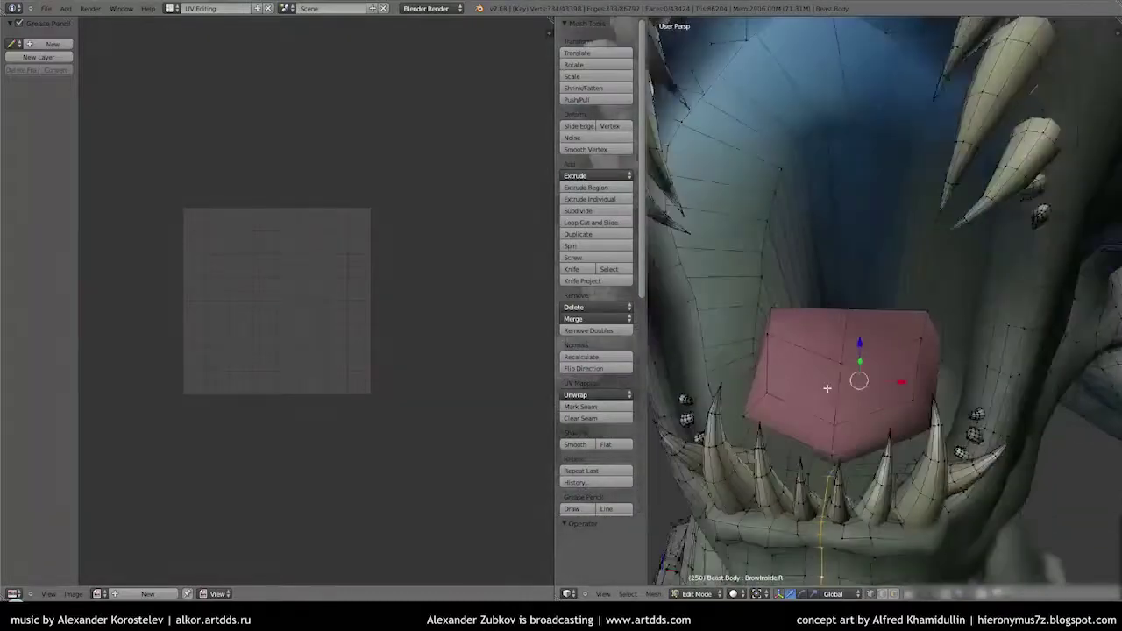
scroll(826, 387, down, 3)
mouse_move(826, 387)
middle_down()
mouse_move(907, 323)
mouse_move(828, 320)
mouse_move(833, 307)
mouse_move(815, 289)
middle_up()
scroll(832, 302, down, 4)
scroll(835, 297, up, 5)
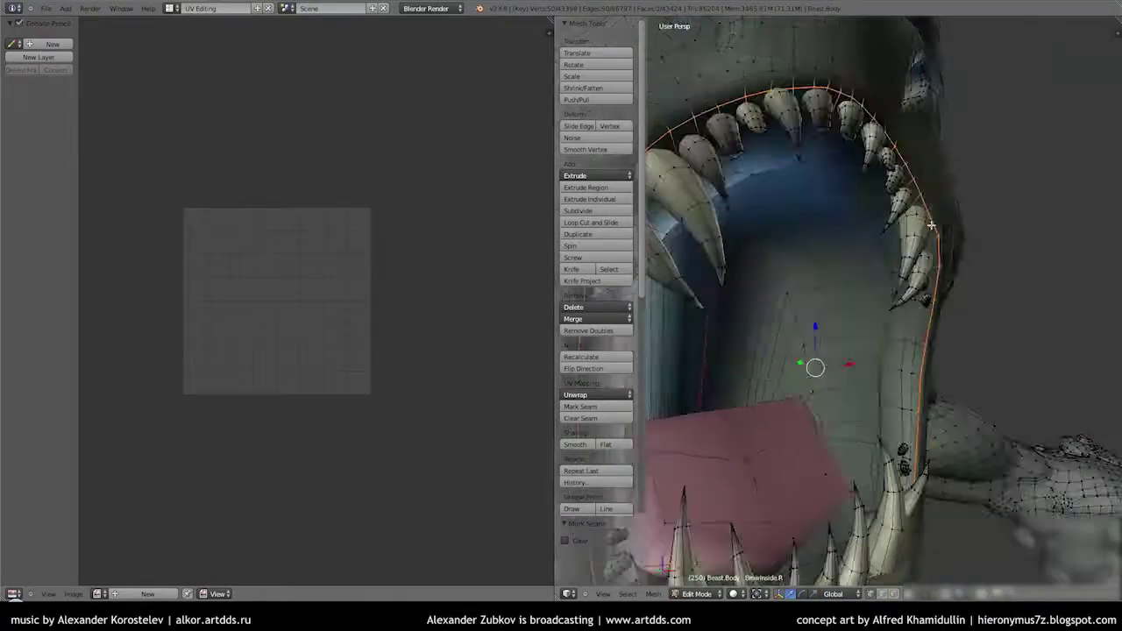
scroll(810, 290, down, 3)
Select all and unwrap the beast mesh from its seams, then view the brow
key(a)
key(u)
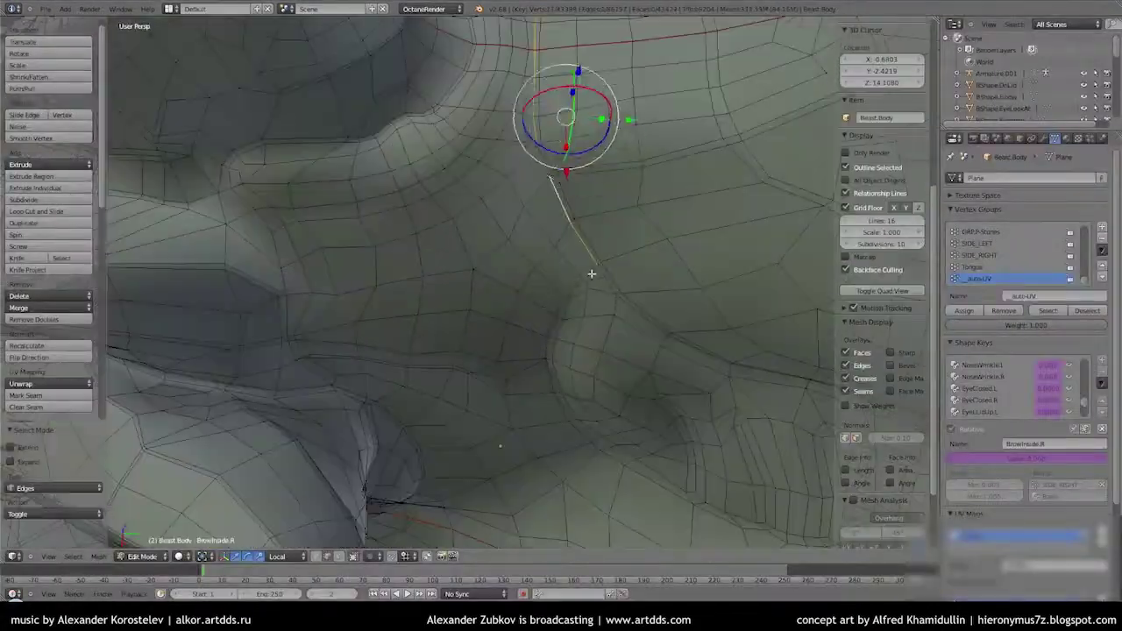
mouse_move(590, 274)
middle_down()
mouse_move(579, 290)
mouse_move(584, 325)
mouse_move(683, 183)
mouse_move(648, 122)
middle_up()
mouse_move(642, 160)
middle_down()
mouse_move(578, 155)
mouse_move(584, 306)
mouse_move(596, 190)
middle_up()
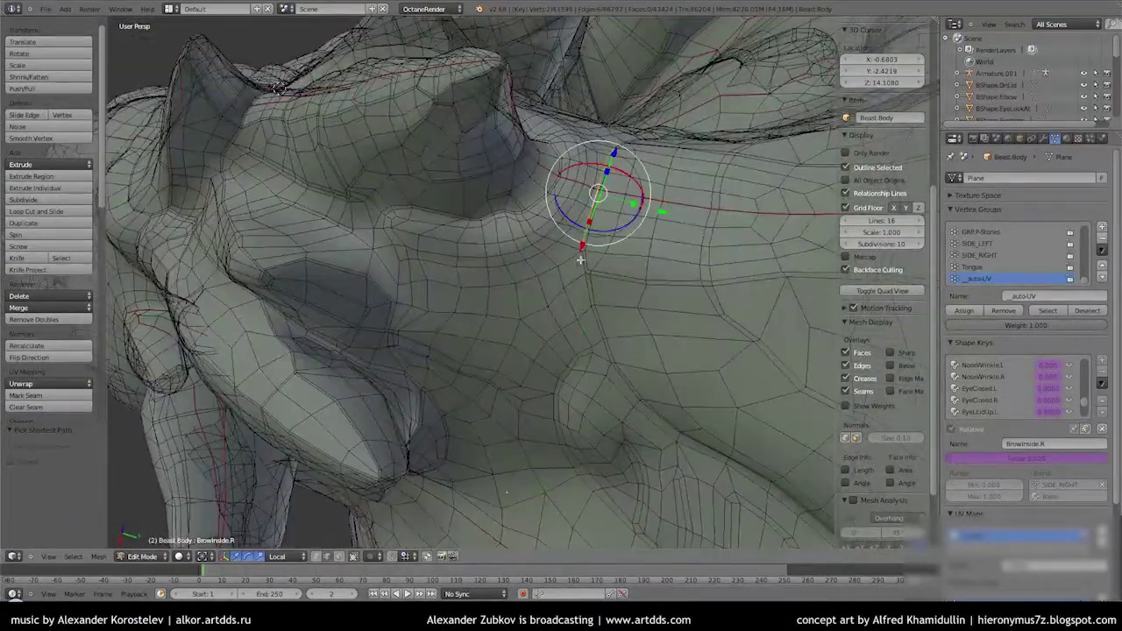
Mark the selected edge path around the brow and throat as a seam with Ctrl+E
middle_drag(580, 260, 587, 221)
middle_drag(522, 277, 499, 245)
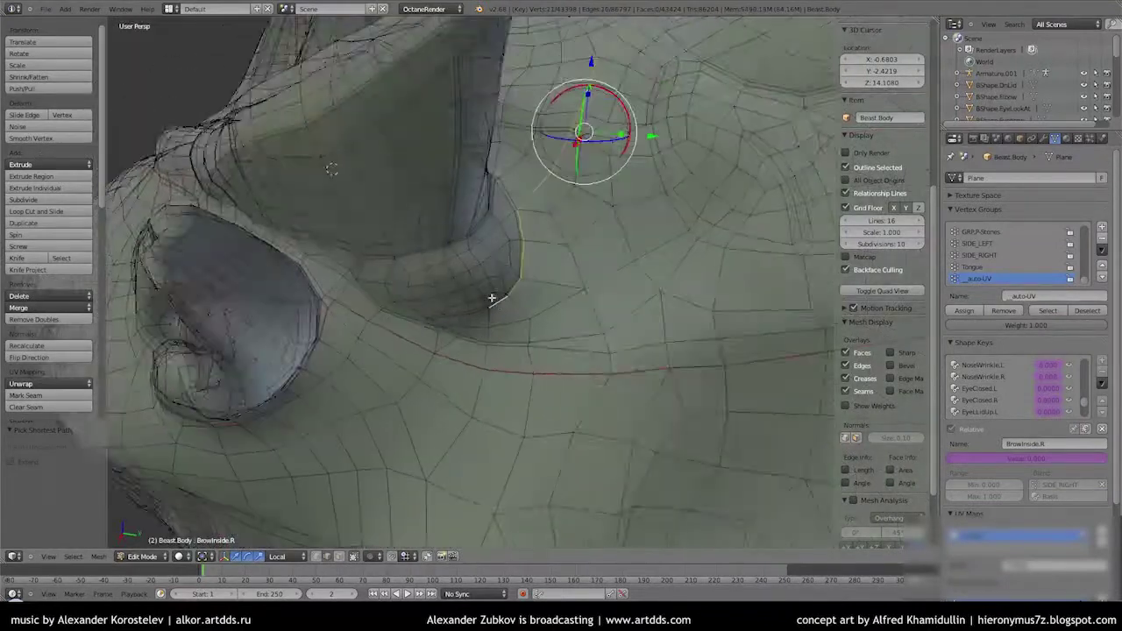
scroll(495, 262, up, 2)
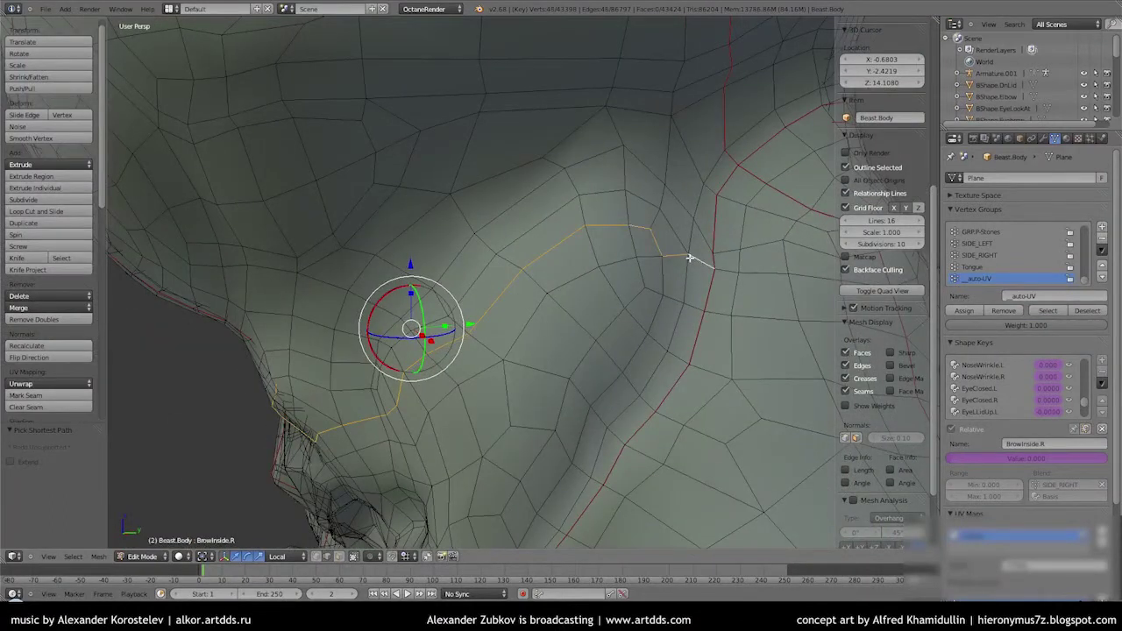
key(ctrl+e)
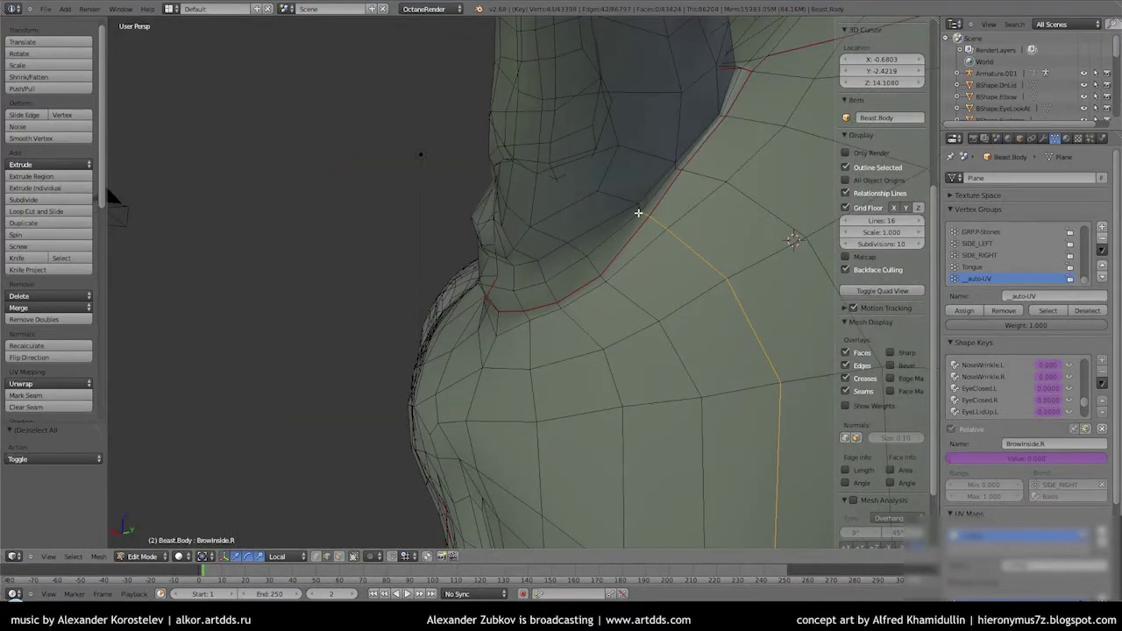
scroll(638, 212, down, 2)
middle_drag(644, 202, 299, 187)
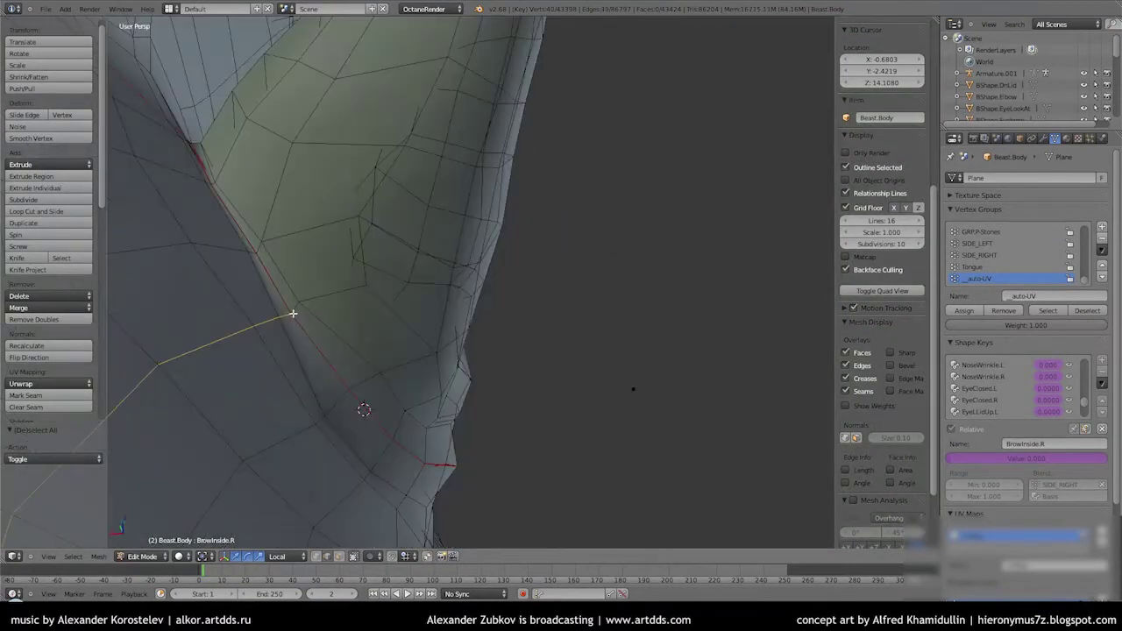
right_click(303, 322)
key(ctrl+e)
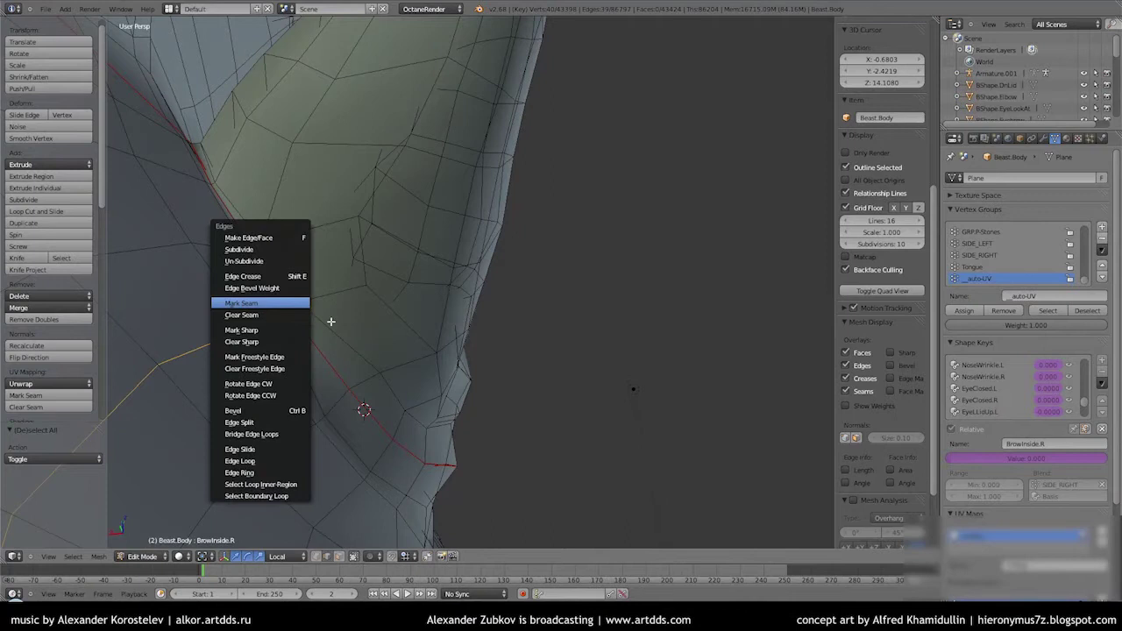
key(Return)
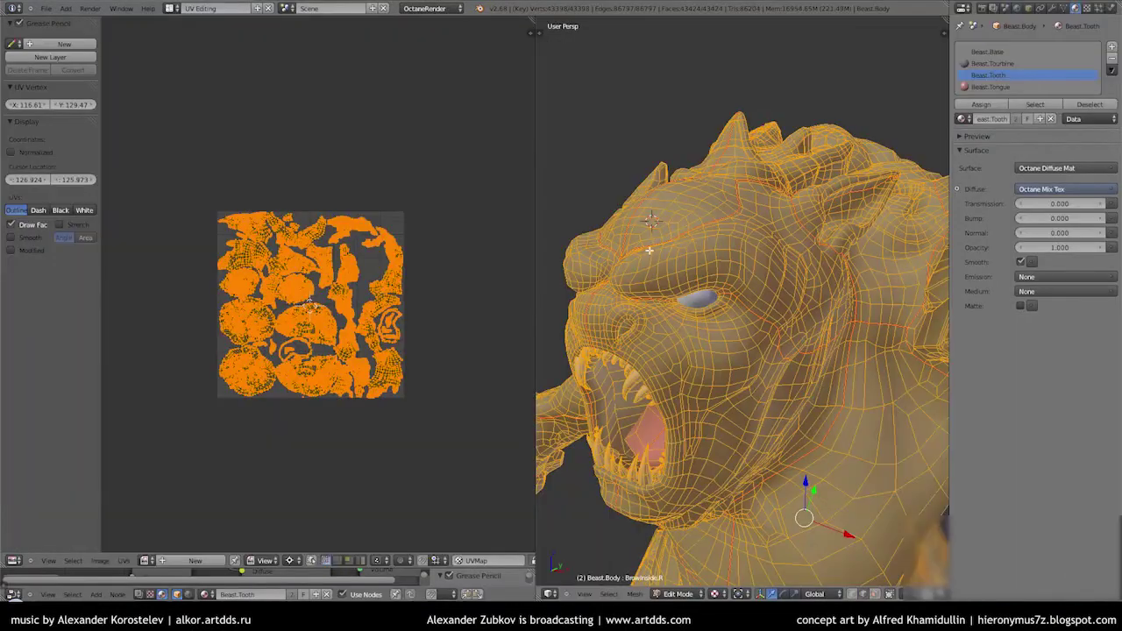
Isolate the beast in local view and check its mesh data and UV maps
key(KP_Divide)
scroll(685, 287, up, 5)
key(a)
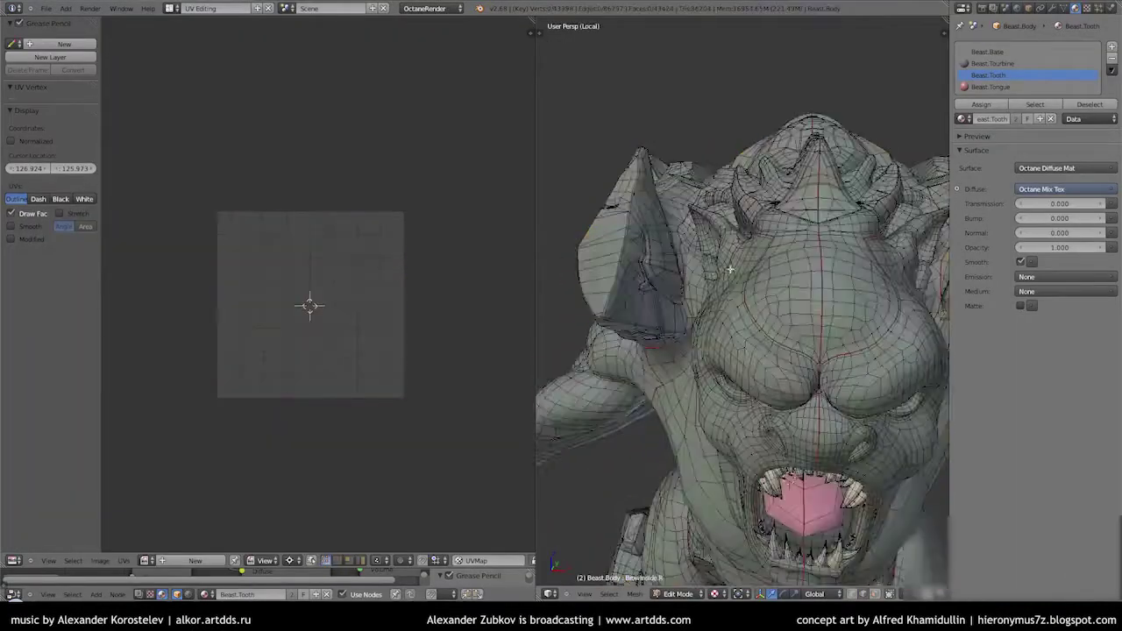
scroll(692, 273, down, 3)
key(ctrl+Tab)
click(1052, 8)
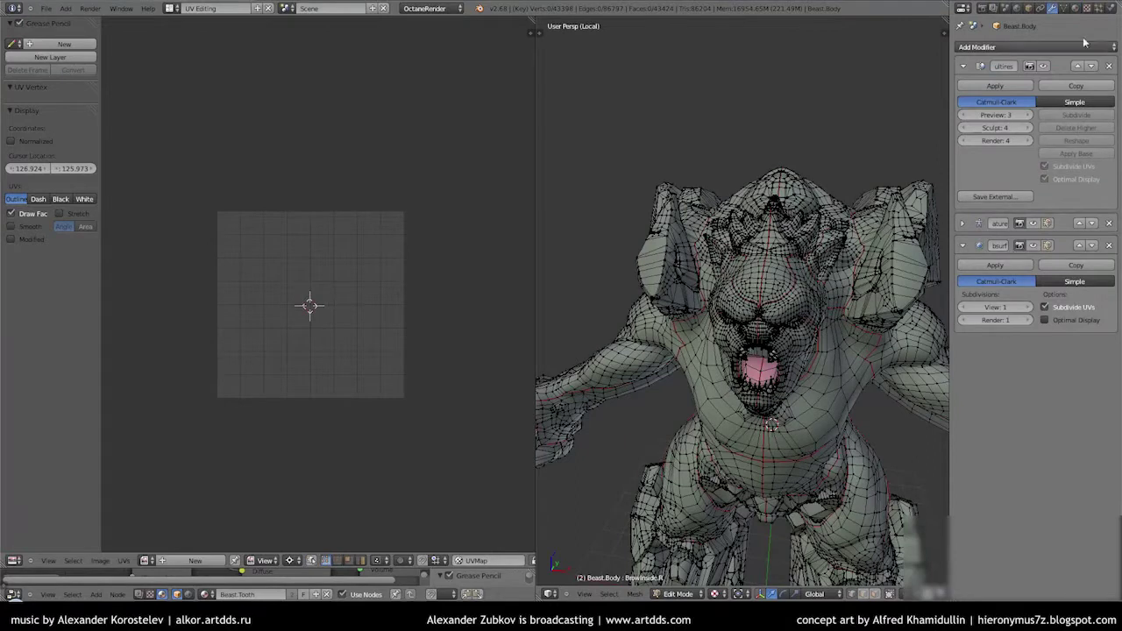
click(1063, 8)
Unwrap the whole mesh and move the UV islands below the image area
middle_drag(792, 300, 703, 285)
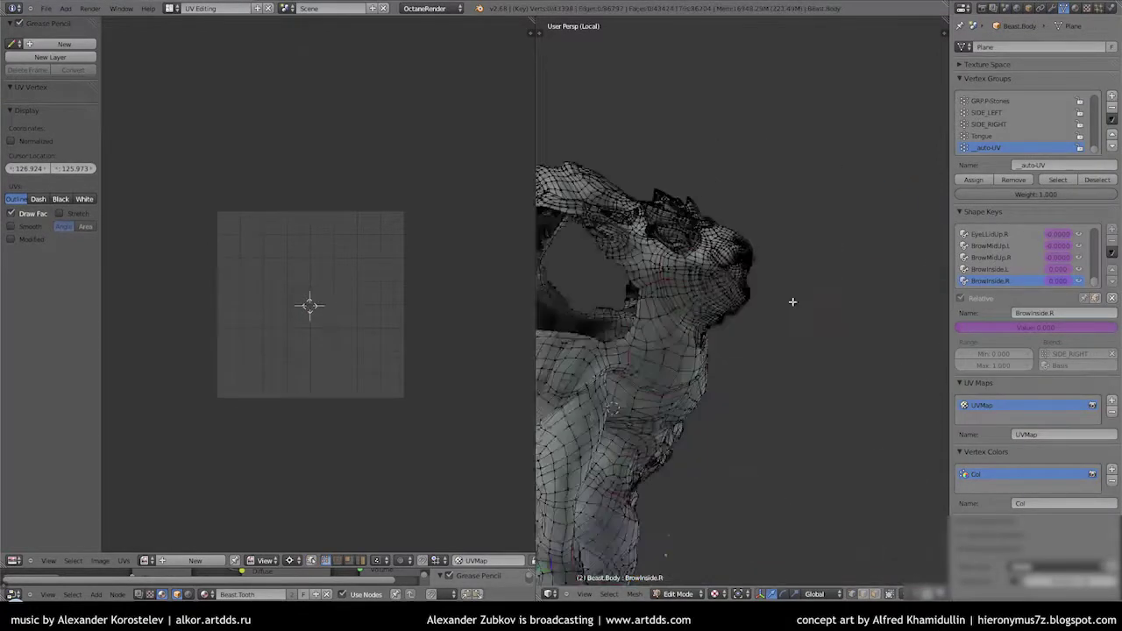
key(a)
key(u)
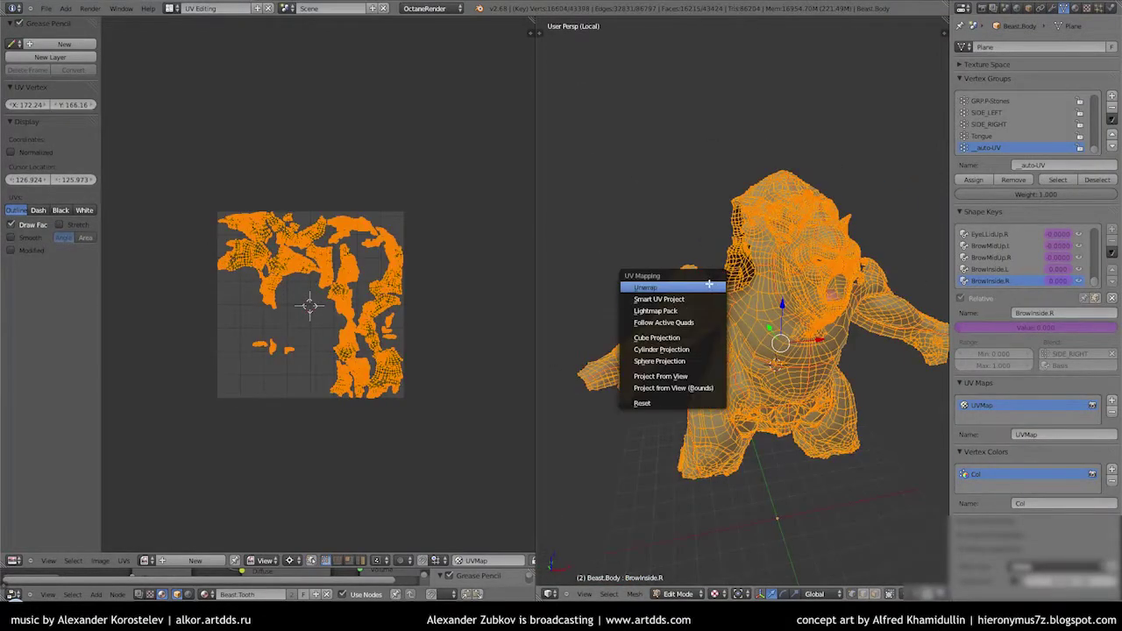
click(709, 285)
right_drag(353, 283, 350, 469)
Create a 4000×4000 UV Grid image, GRID-LARGE, and assign it to the UVs
key(alt+n)
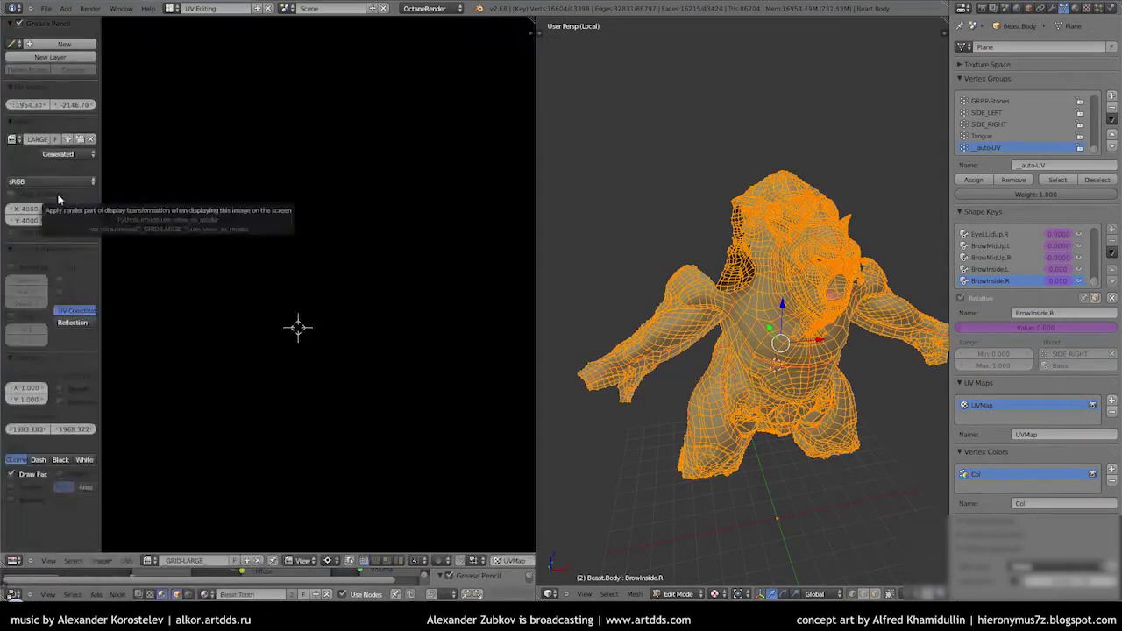
click(75, 220)
click(75, 232)
key(n)
scroll(916, 445, down, 5)
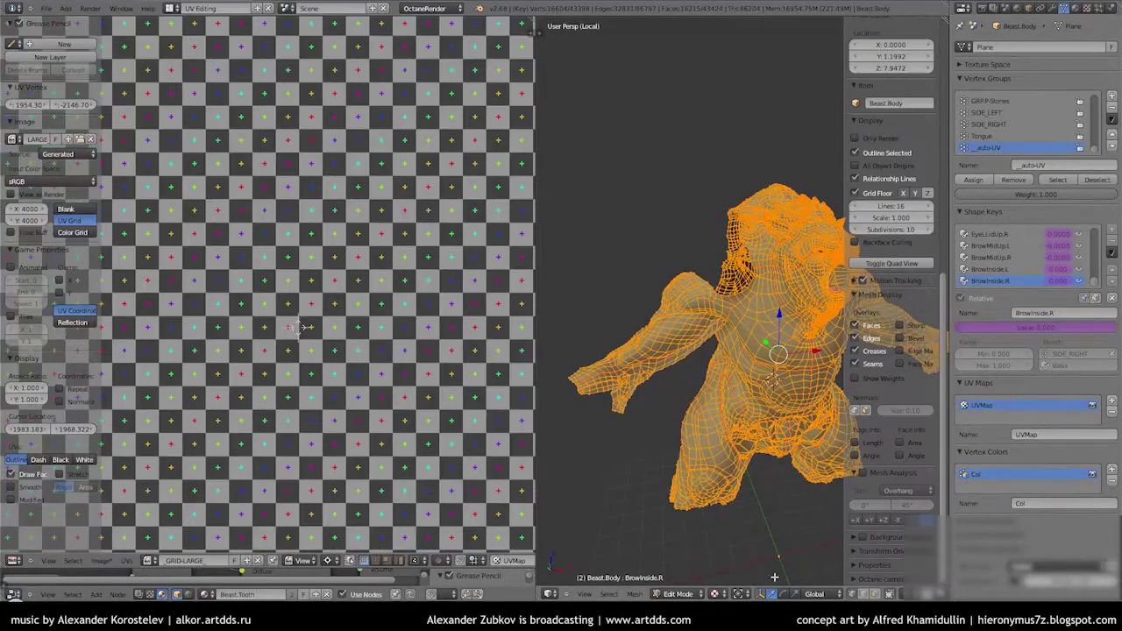
scroll(887, 488, up, 3)
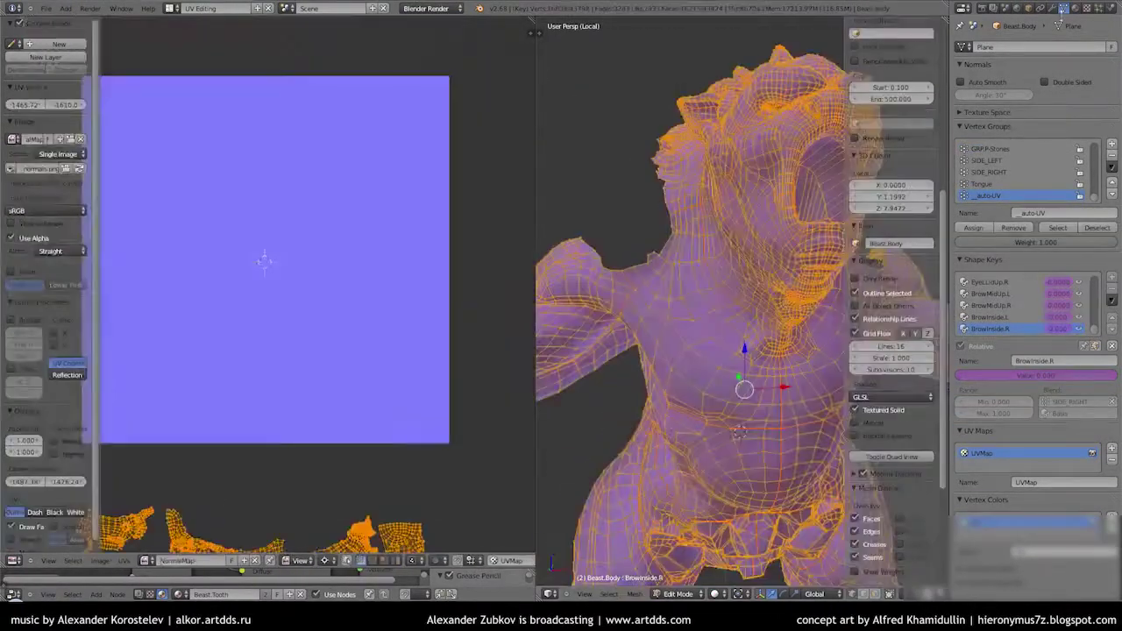
click(151, 560)
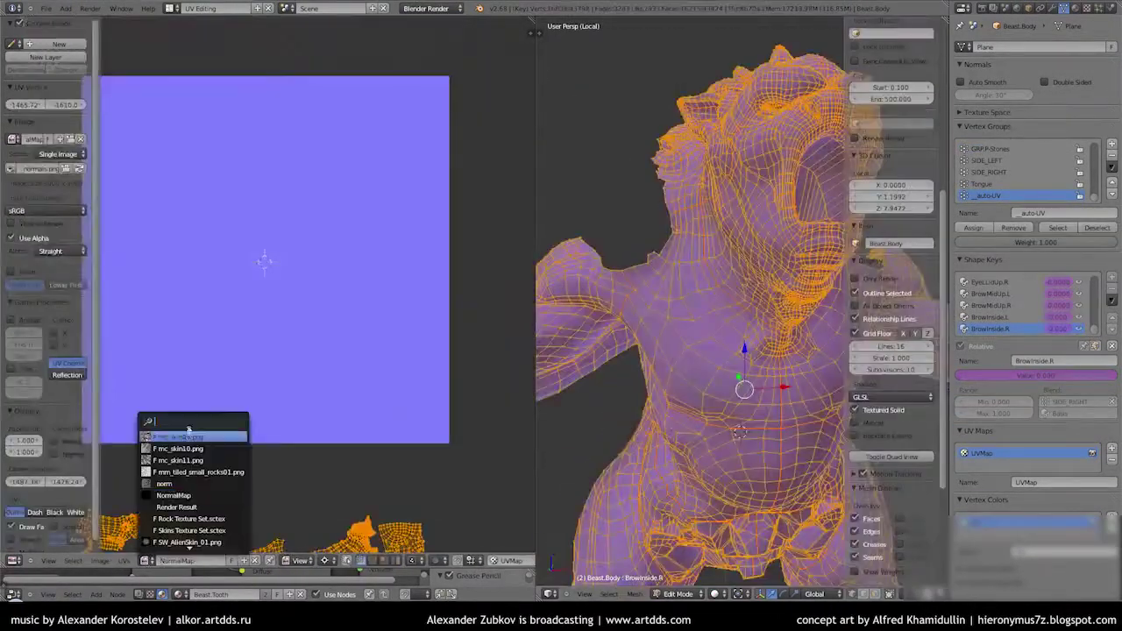
click(198, 420)
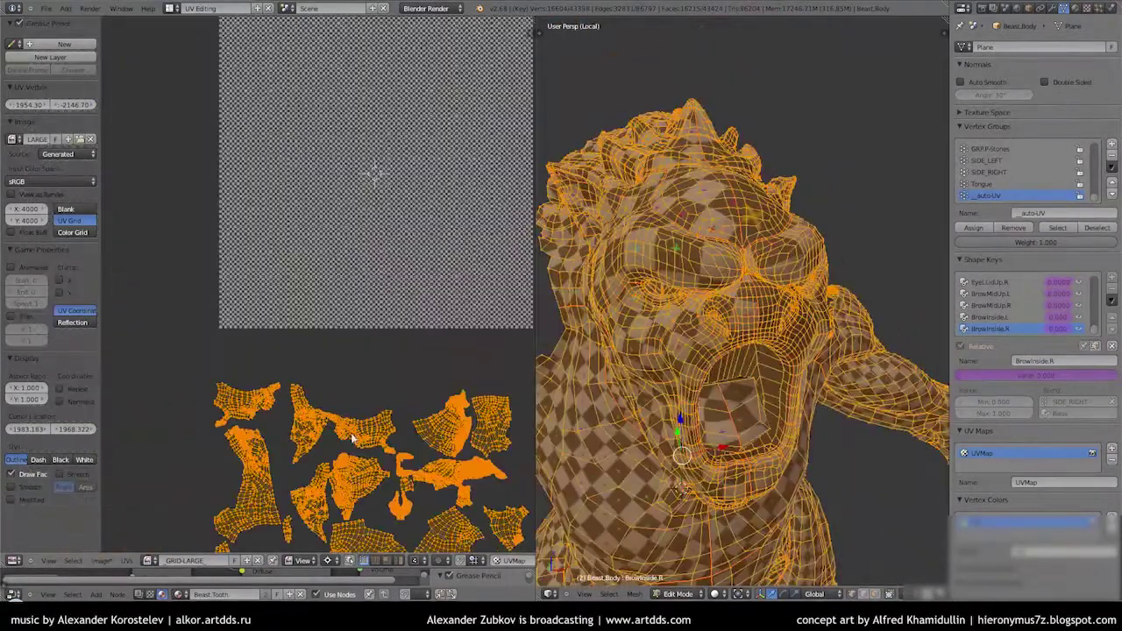
Preview the checker pattern on the beast and widen the 3D view area
scroll(883, 102, up, 3)
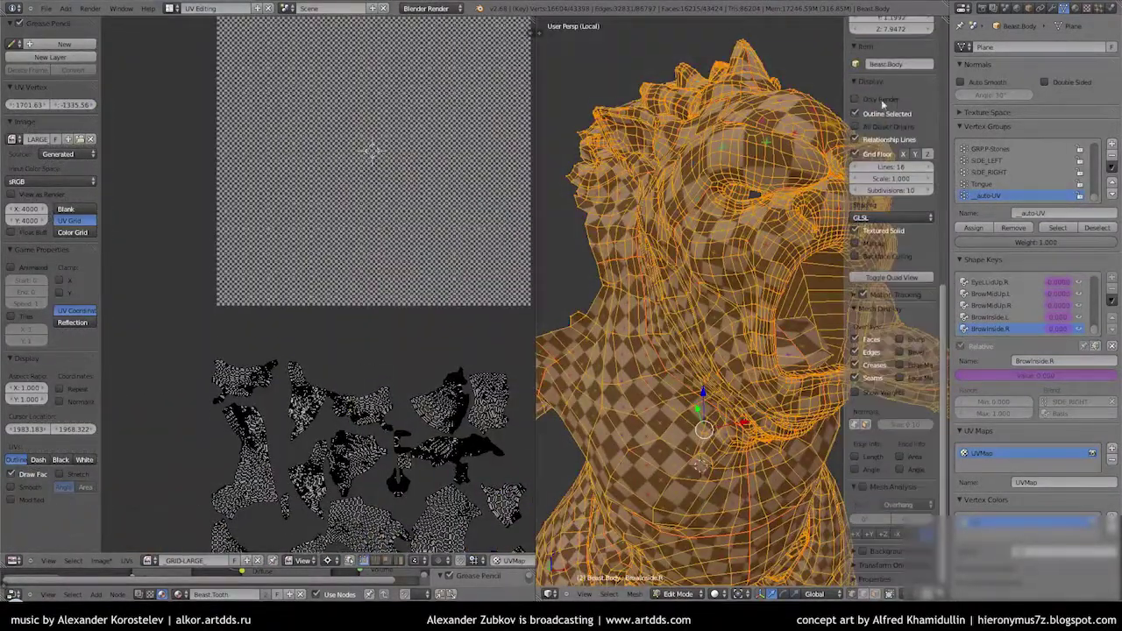
key(Tab)
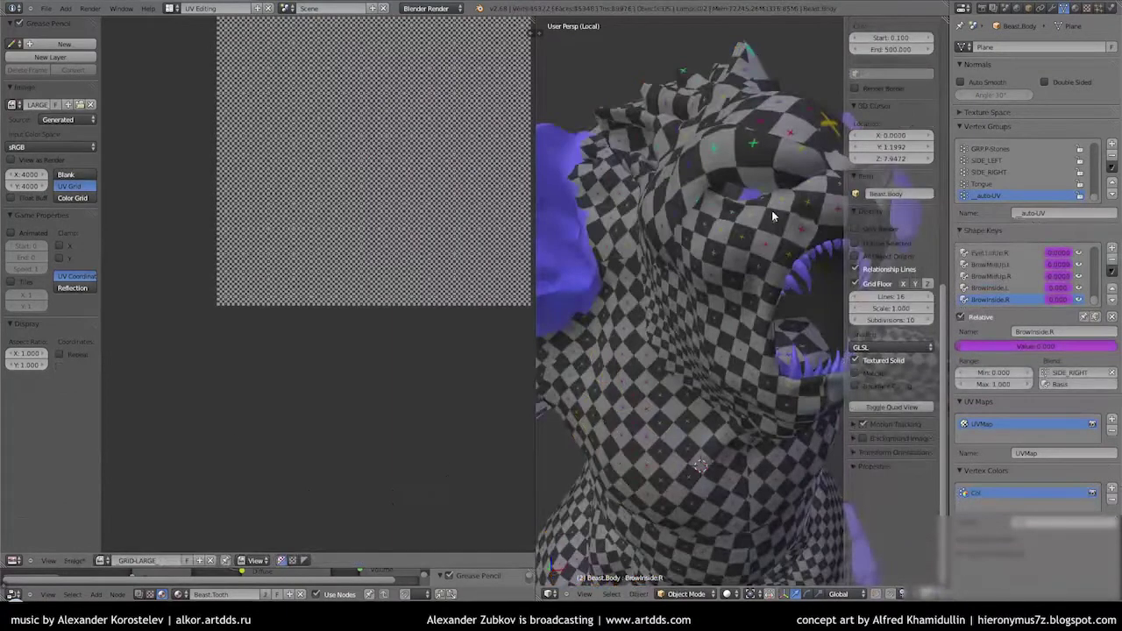
key(Tab)
key(n)
drag(951, 63, 1095, 64)
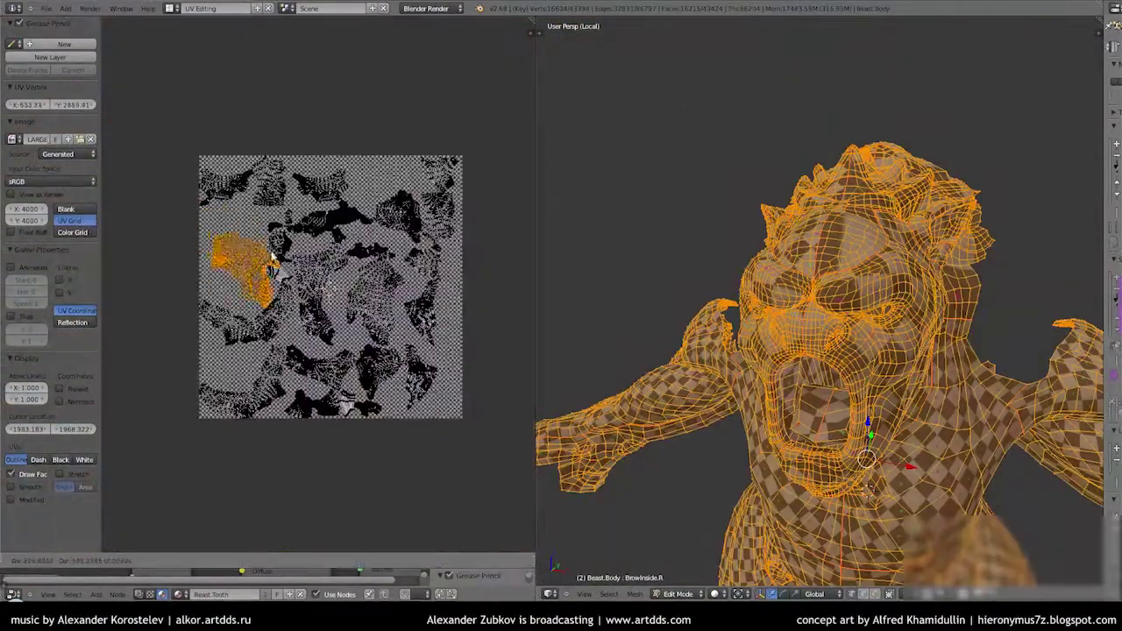
Move several UV islands out of the image square, placing them left, lower-left and right of it
click(229, 317)
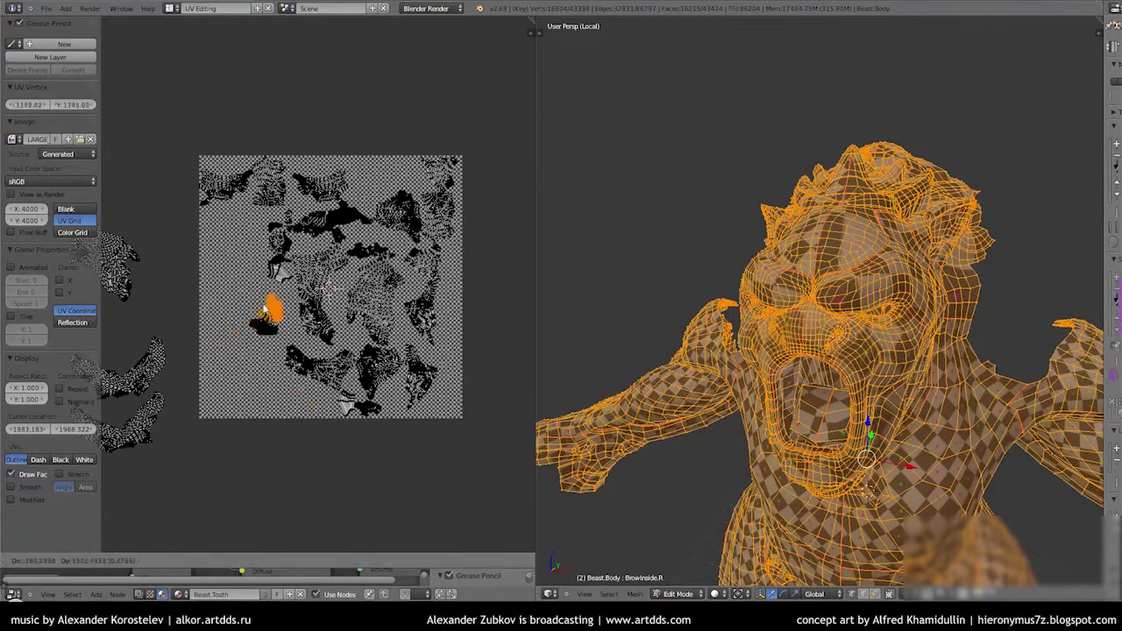
click(359, 438)
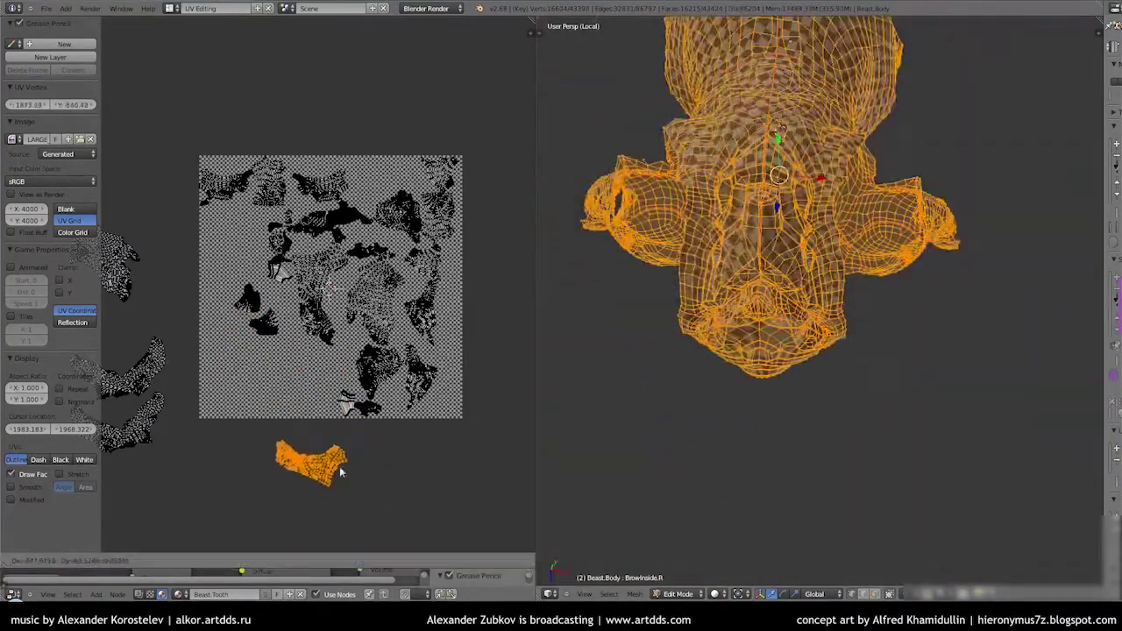
scroll(399, 377, up, 2)
scroll(292, 414, down, 2)
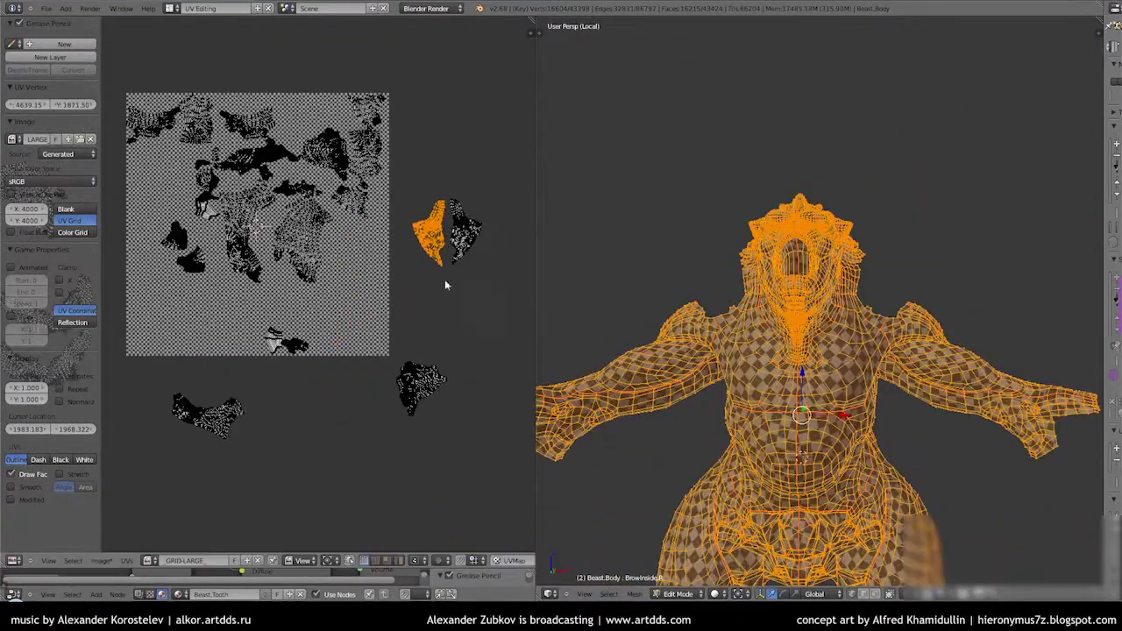
click(445, 284)
right_click(321, 260)
key(g)
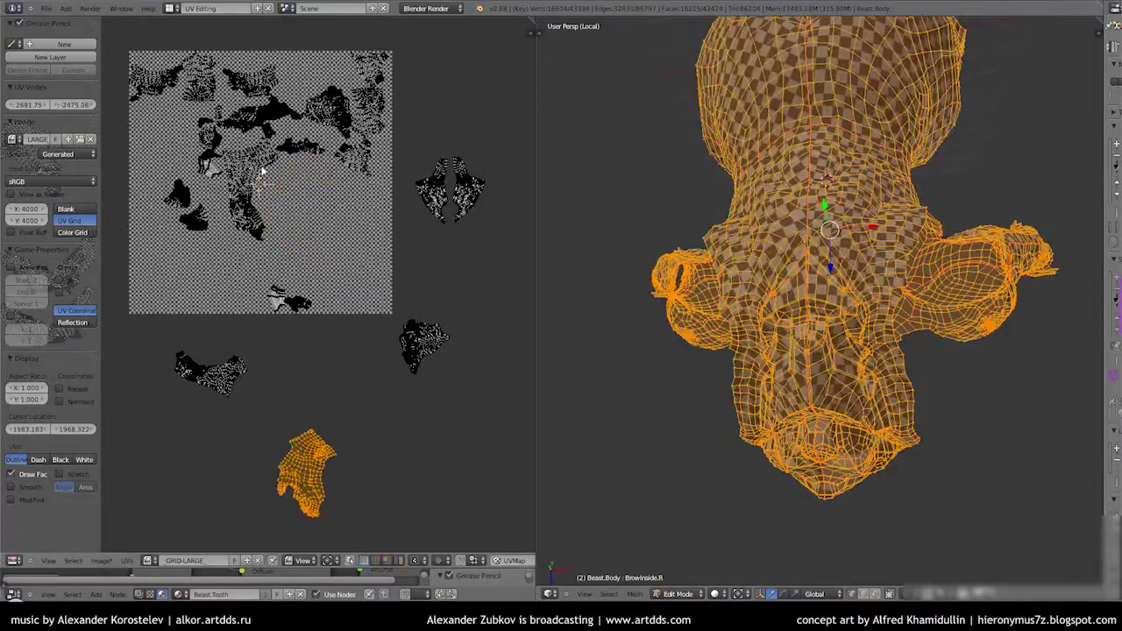
Move the remaining islands below and bottom-left of the image, grab the orange head island, and pan the view
right_click(261, 171)
key(g)
click(166, 350)
shift+right_click(206, 375)
key(g)
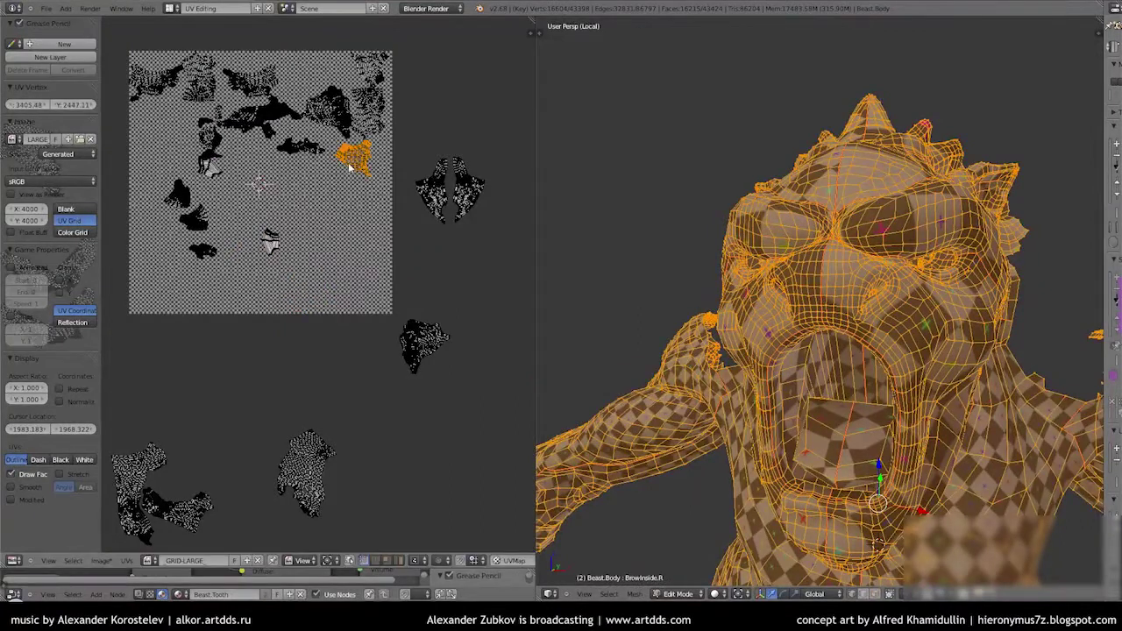
key(g)
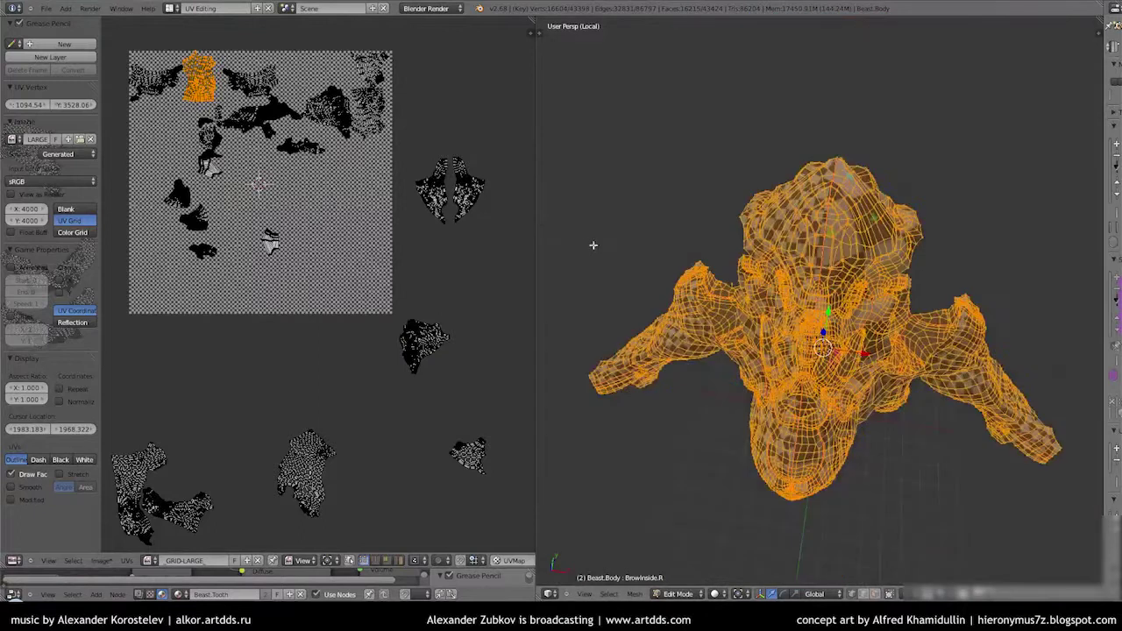
key(g)
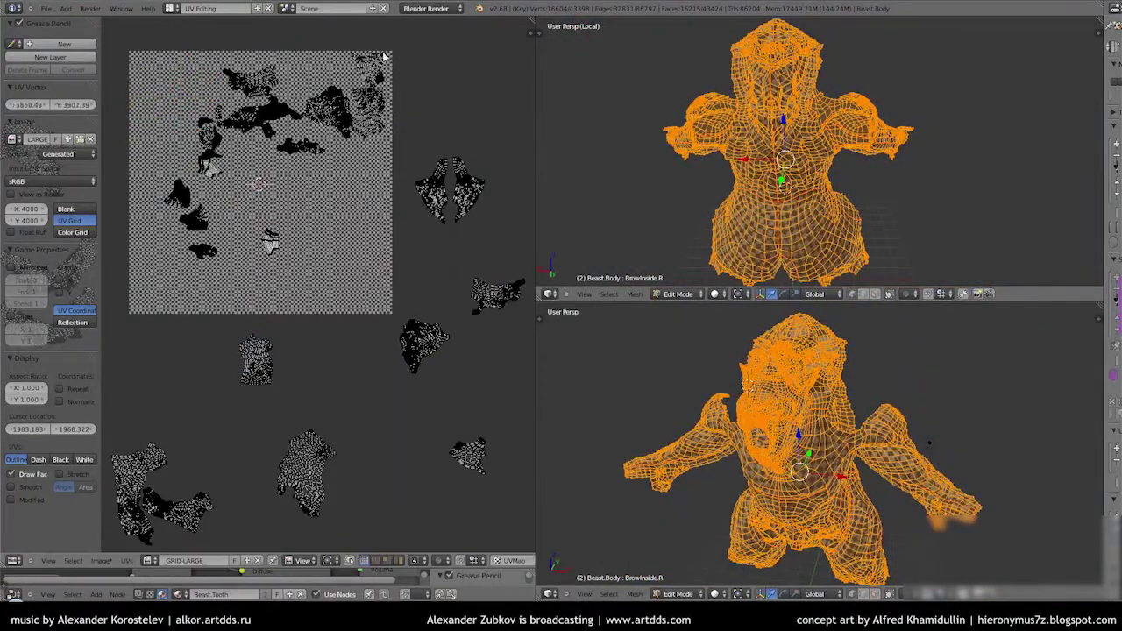
middle_drag(427, 334, 510, 418)
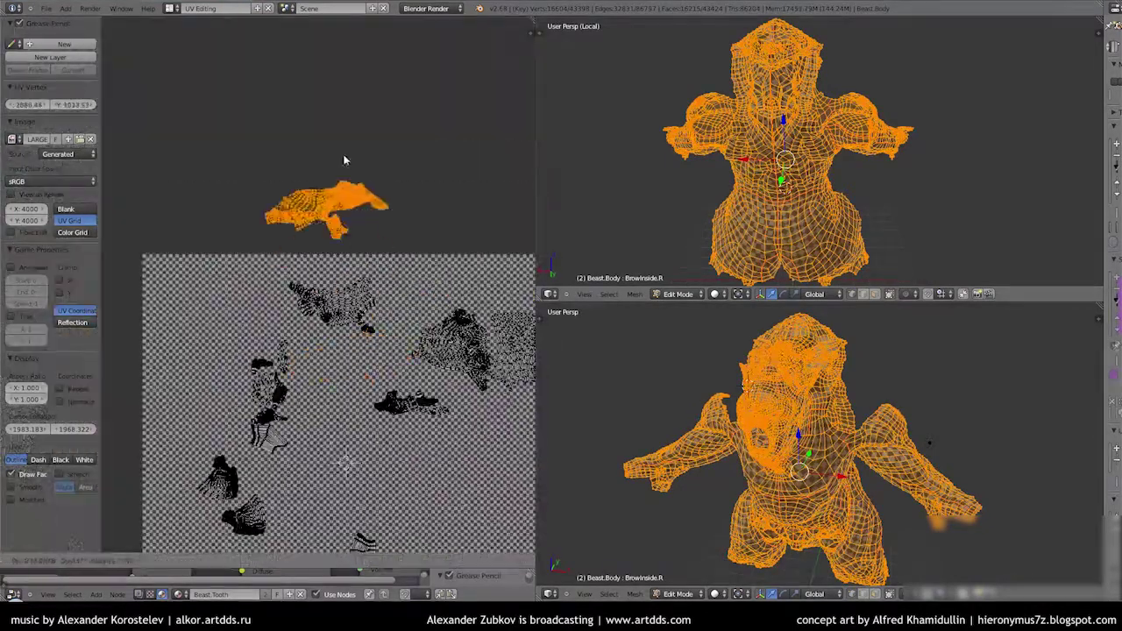
scroll(404, 312, down, 5)
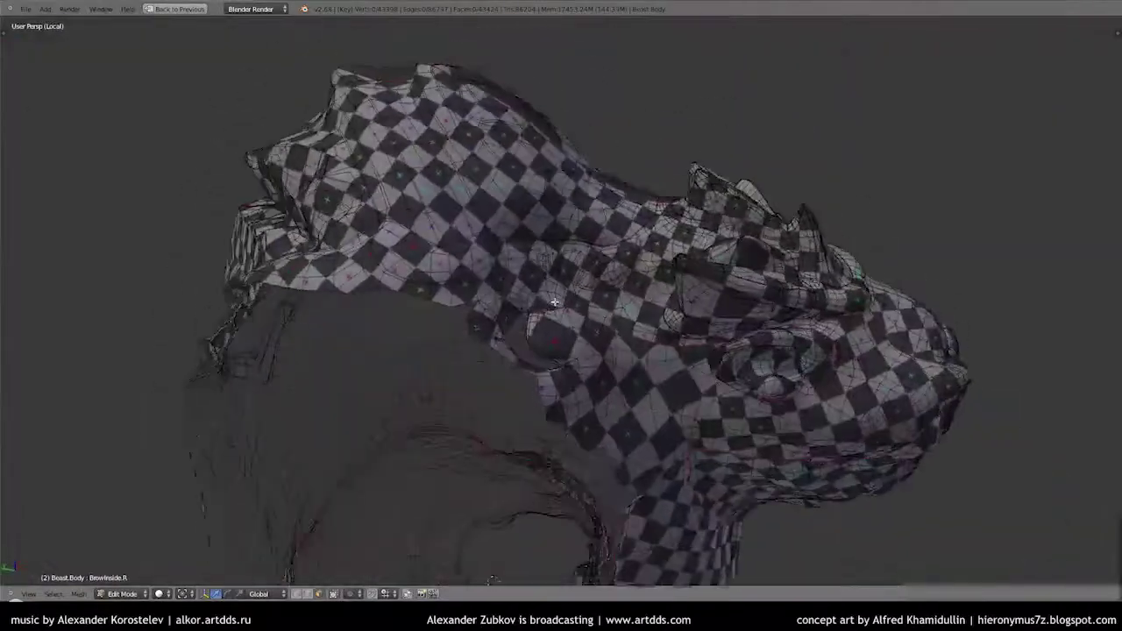
Mark the chosen edges on the checkered head mesh as a seam
middle_drag(554, 301, 461, 278)
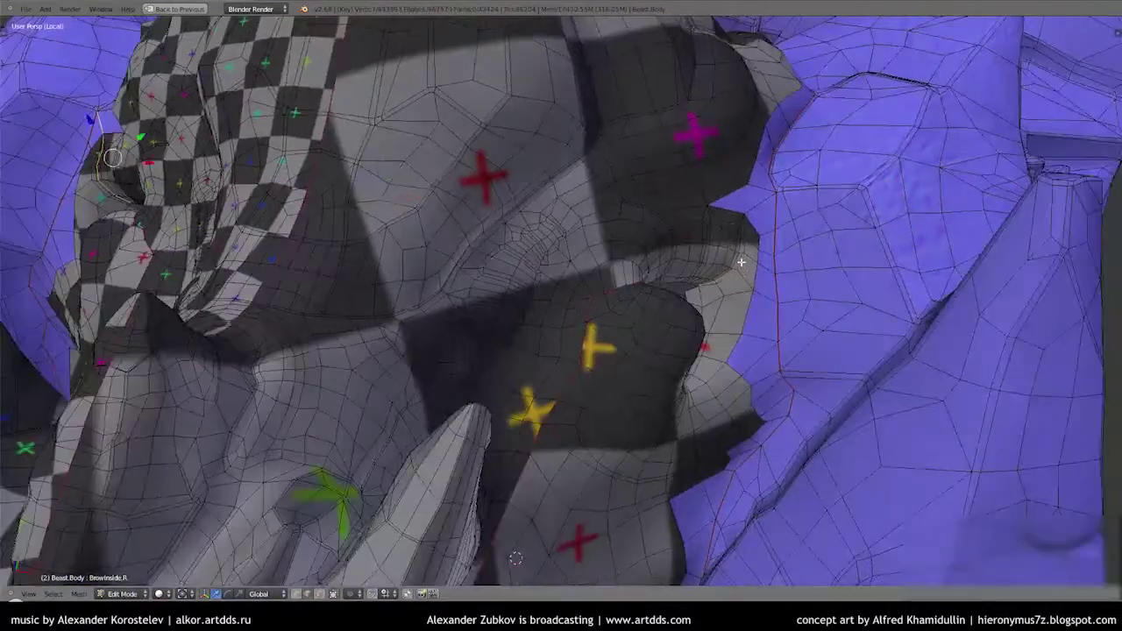
key(ctrl+e)
click(494, 182)
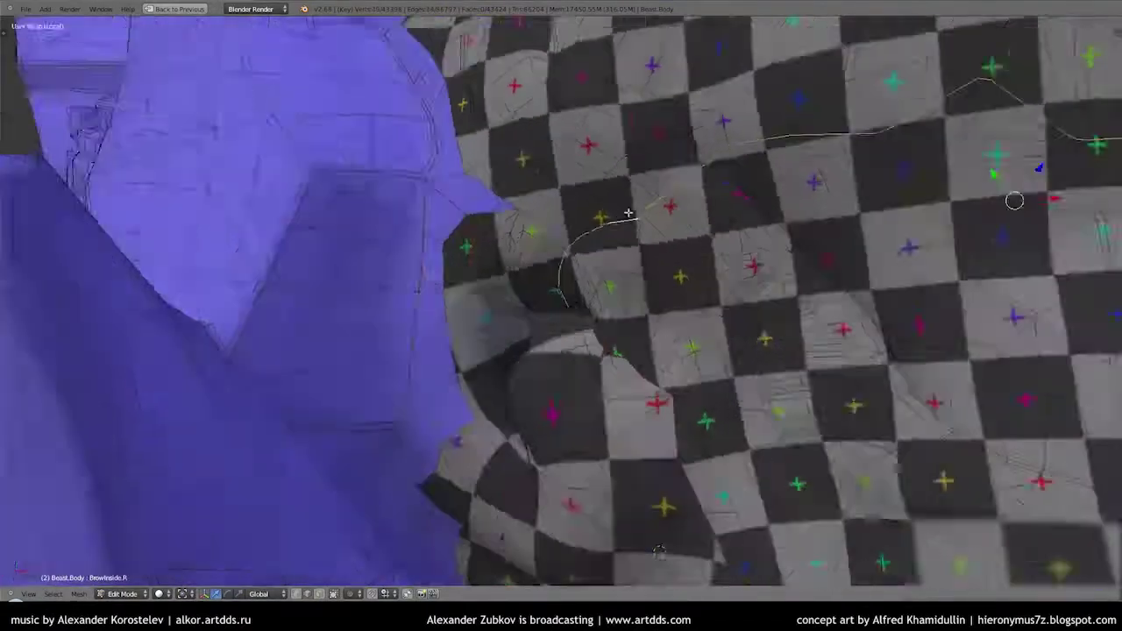
Select the whole mesh and Unwrap it with the new seams, then reselect parts to show their UV islands
middle_drag(629, 212, 509, 239)
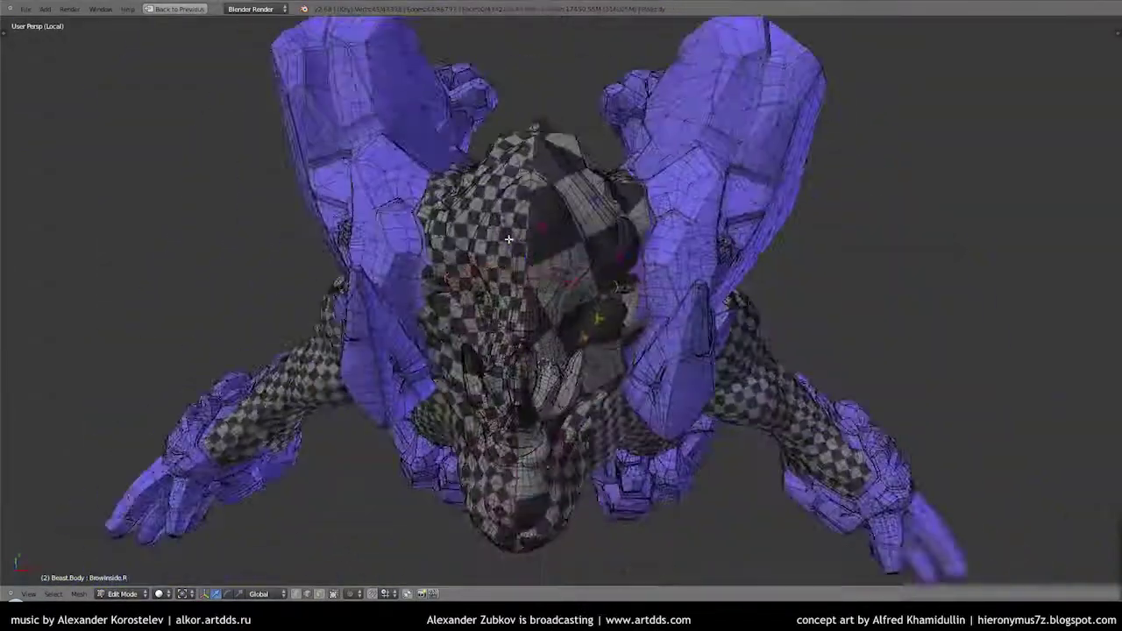
key(a)
key(u)
click(472, 238)
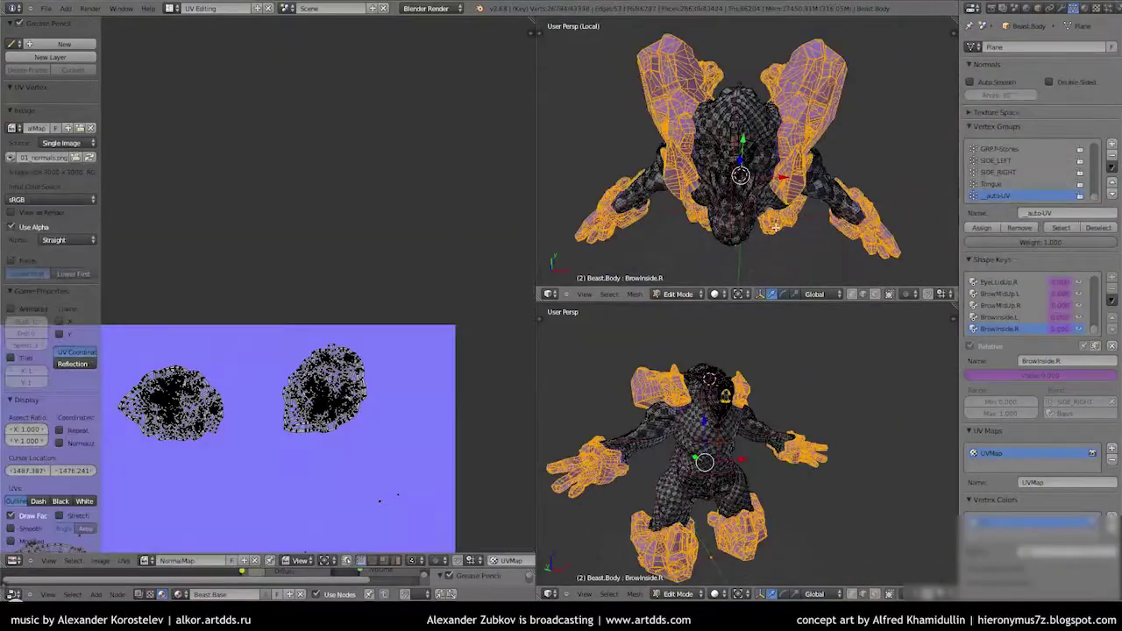
key(a)
key(a)
key(a)
scroll(677, 135, down, 5)
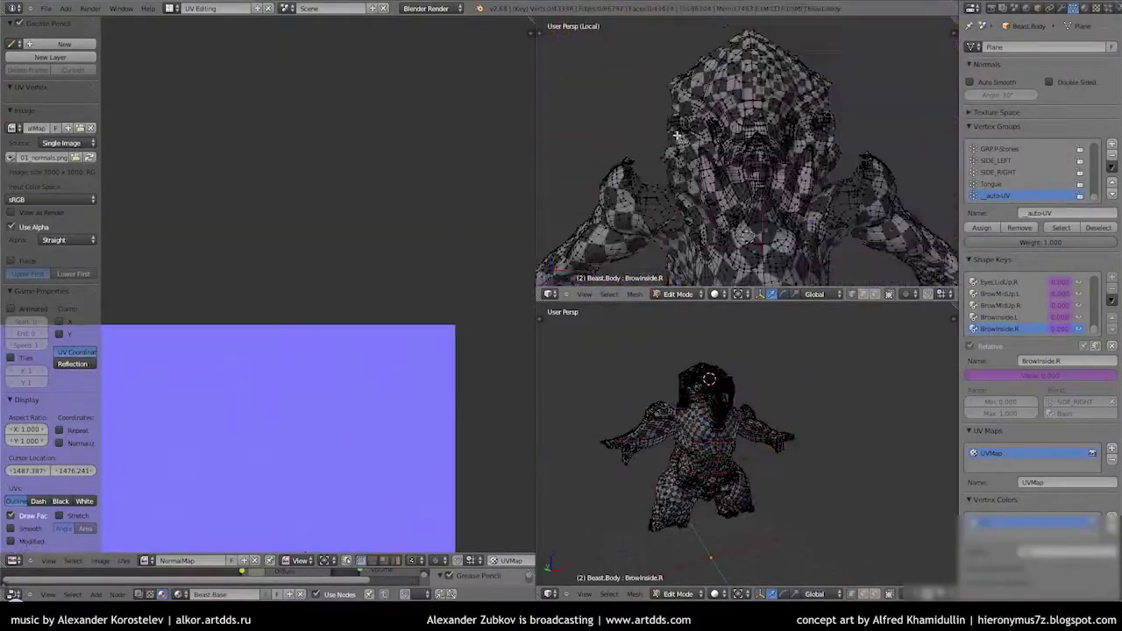
key(a)
key(a)
scroll(673, 113, up, 5)
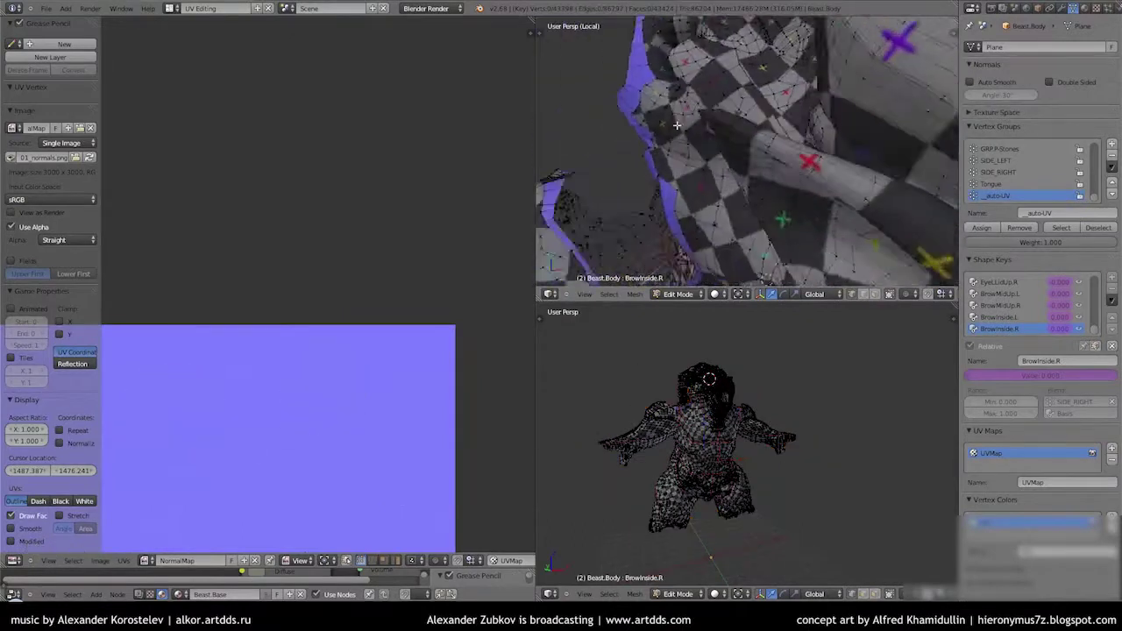
key(a)
scroll(801, 103, up, 3)
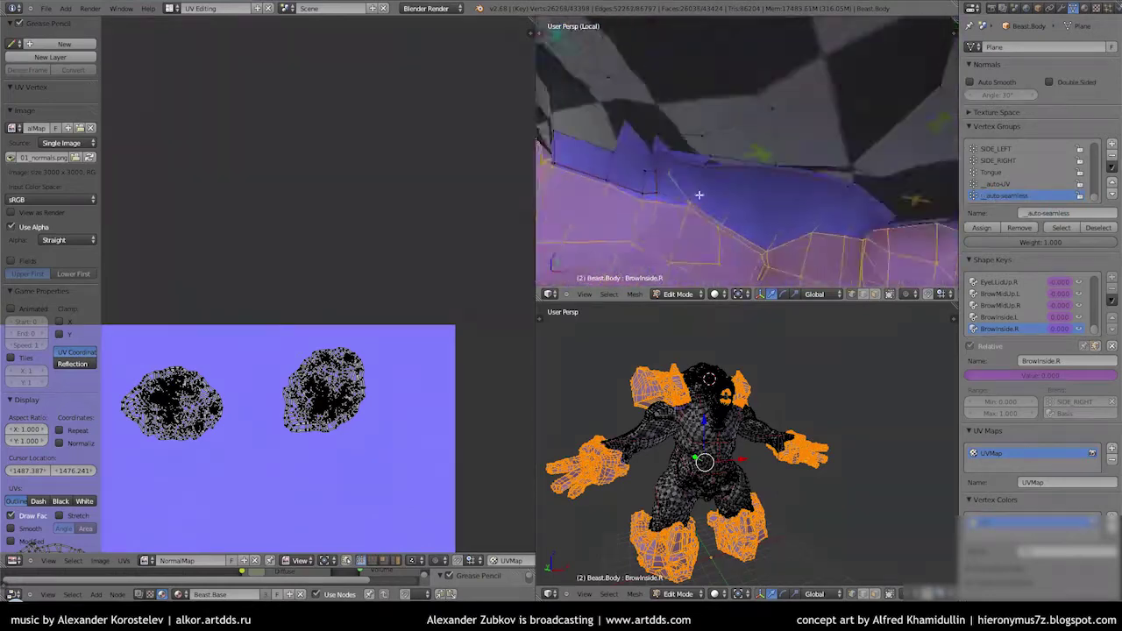
Maximize the 3D view and orbit close around the hand and head to inspect the checker mapping
key(ctrl+Up)
mouse_move(500, 276)
middle_down()
mouse_move(593, 250)
mouse_move(468, 244)
mouse_move(591, 366)
mouse_move(623, 231)
mouse_move(543, 292)
mouse_move(594, 327)
mouse_move(693, 290)
mouse_move(459, 293)
mouse_move(633, 175)
mouse_move(743, 137)
mouse_move(731, 193)
mouse_move(669, 263)
mouse_move(824, 245)
mouse_move(577, 284)
mouse_move(623, 324)
mouse_move(518, 268)
mouse_move(623, 325)
mouse_move(393, 102)
mouse_move(521, 298)
mouse_move(469, 277)
mouse_move(481, 210)
mouse_move(444, 201)
mouse_move(605, 298)
middle_up()
mouse_move(176, 368)
middle_down()
mouse_move(280, 225)
mouse_move(455, 318)
mouse_move(301, 118)
mouse_move(249, 177)
mouse_move(669, 216)
middle_up()
scroll(668, 216, down, 5)
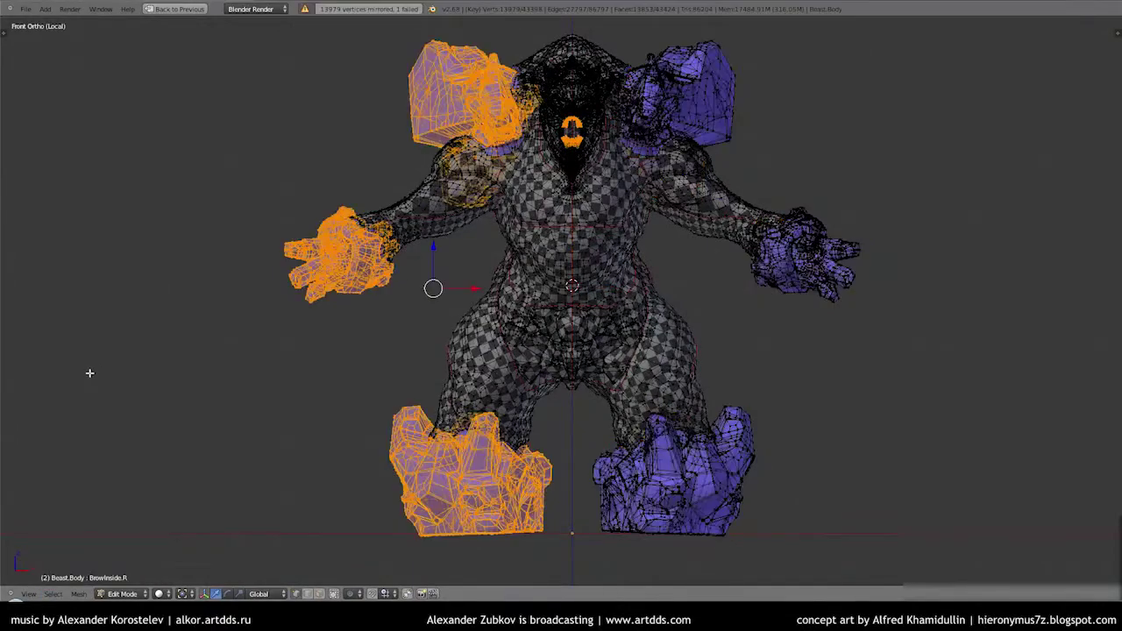
scroll(350, 183, up, 5)
mouse_move(351, 183)
middle_down()
mouse_move(603, 223)
mouse_move(412, 394)
mouse_move(411, 490)
middle_up()
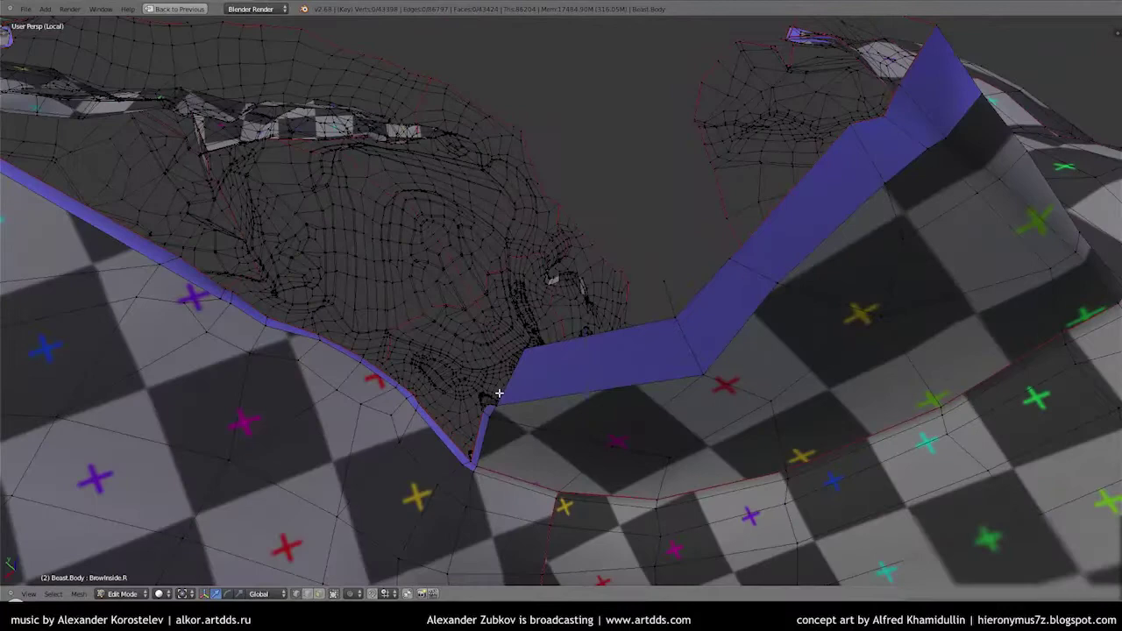
mouse_move(498, 394)
middle_down()
mouse_move(526, 312)
mouse_move(631, 310)
mouse_move(461, 288)
middle_up()
mouse_move(540, 334)
middle_down()
mouse_move(528, 283)
mouse_move(365, 277)
mouse_move(526, 225)
mouse_move(570, 156)
mouse_move(430, 268)
mouse_move(283, 243)
mouse_move(453, 216)
mouse_move(581, 238)
mouse_move(549, 211)
mouse_move(600, 341)
mouse_move(325, 263)
mouse_move(634, 307)
mouse_move(343, 88)
mouse_move(628, 129)
mouse_move(596, 220)
mouse_move(526, 307)
mouse_move(499, 320)
mouse_move(543, 289)
middle_up()
Leave local view, restore the split UV layout, and toggle the mesh selection to display the head islands
key(KP_Divide)
key(ctrl+Up)
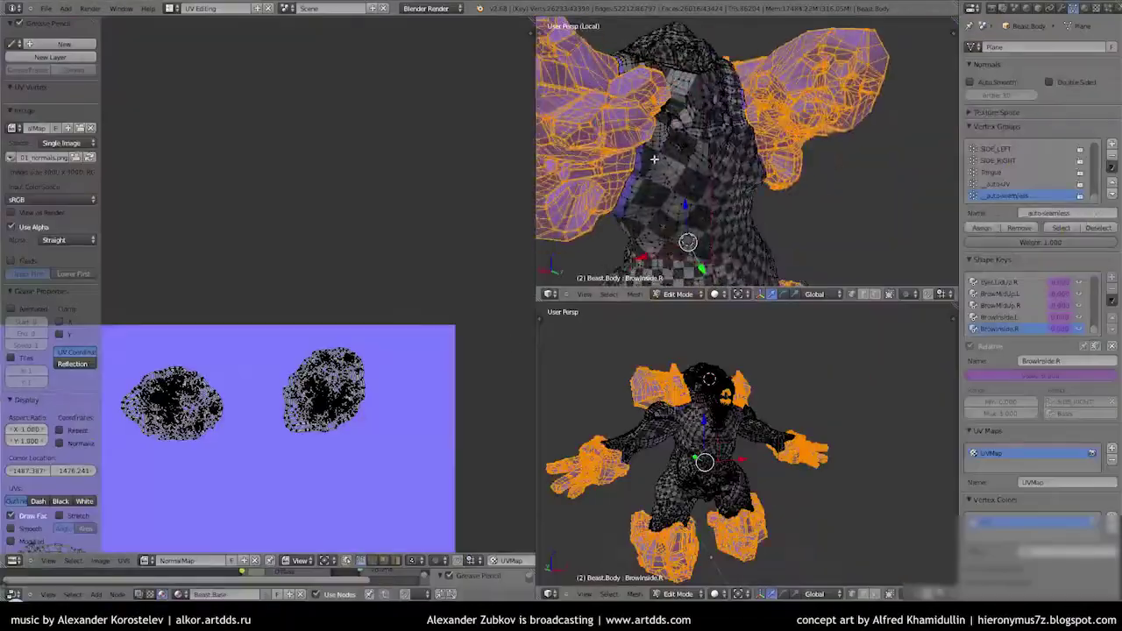
key(a)
middle_drag(654, 159, 702, 175)
scroll(701, 175, up, 5)
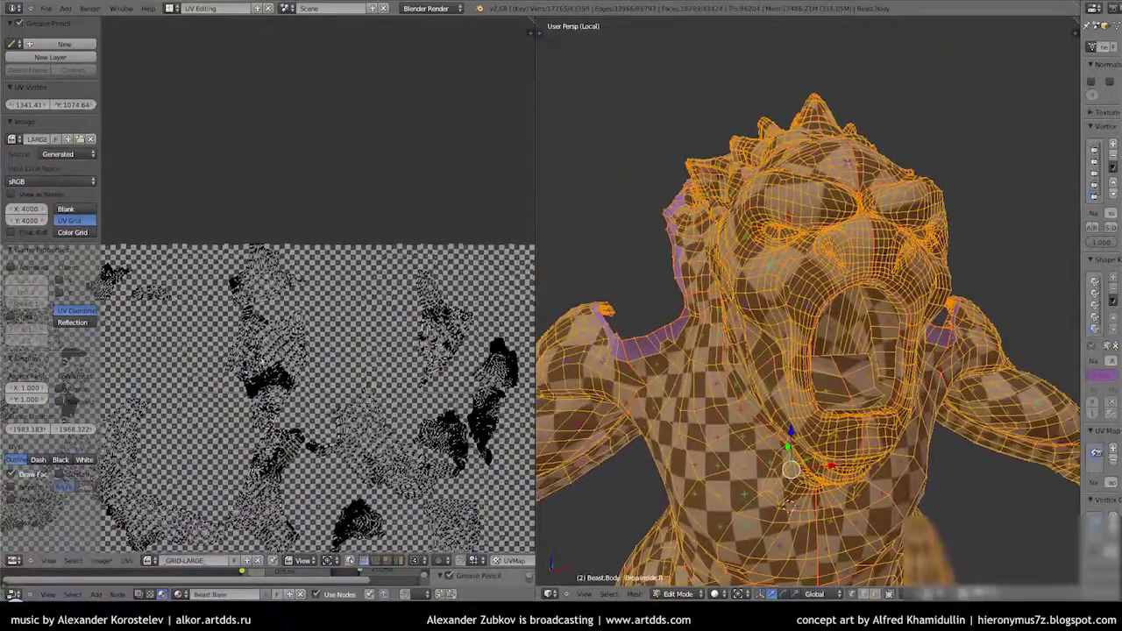
scroll(263, 359, up, 2)
key(a)
scroll(231, 321, down, 3)
scroll(231, 321, up, 3)
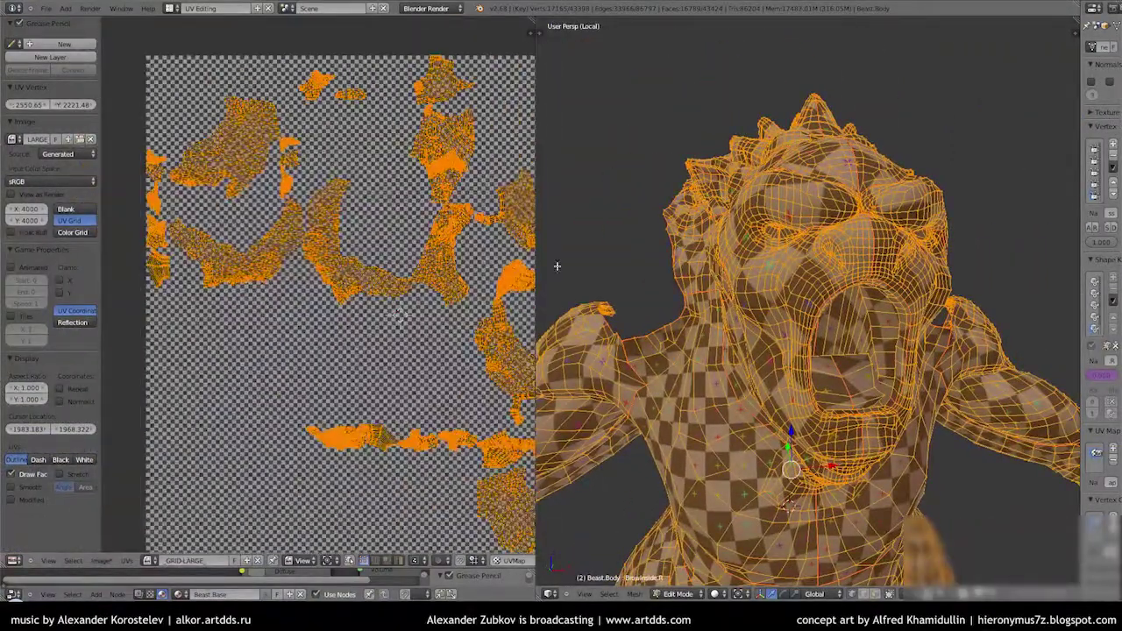
scroll(230, 320, down, 1)
key(a)
middle_drag(771, 263, 795, 304)
key(a)
scroll(463, 178, down, 2)
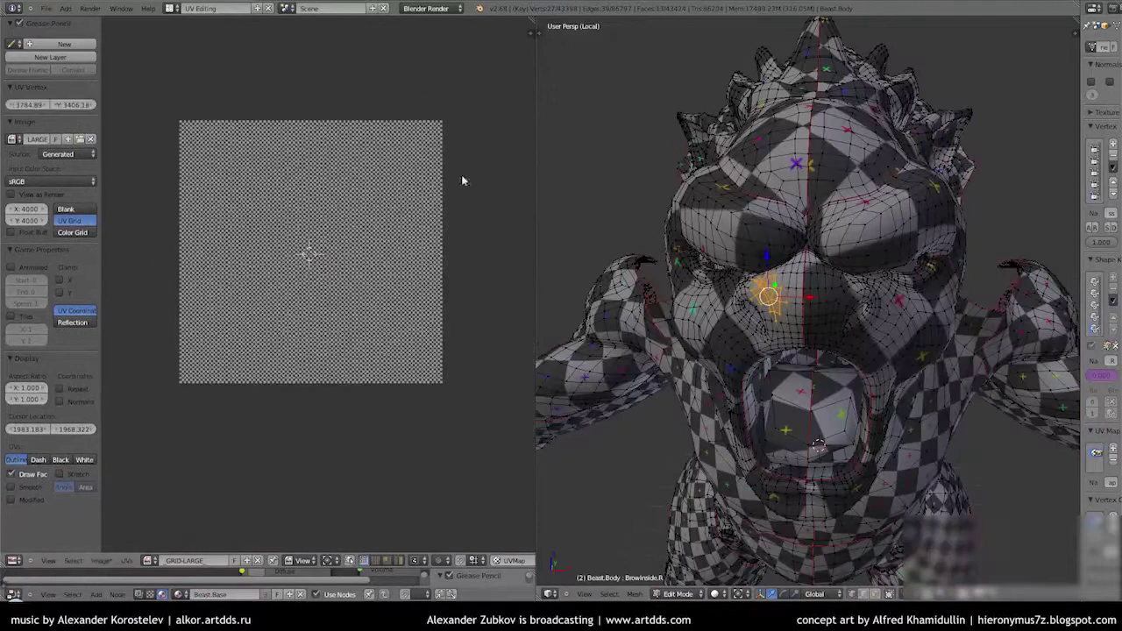
key(a)
scroll(308, 281, up, 2)
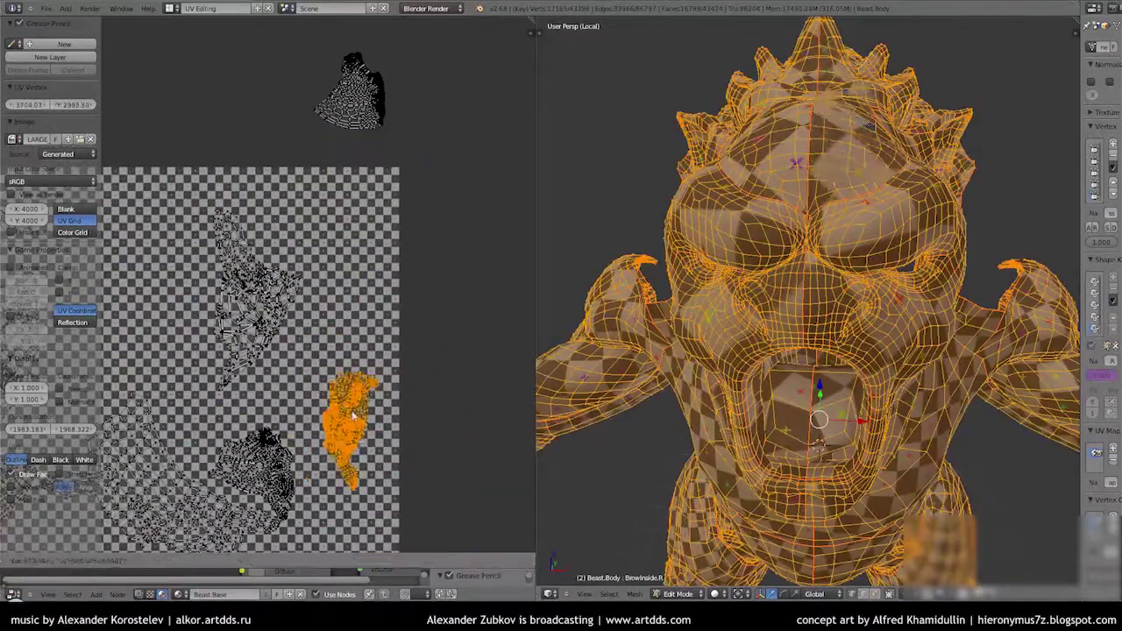
scroll(295, 427, down, 2)
key(a)
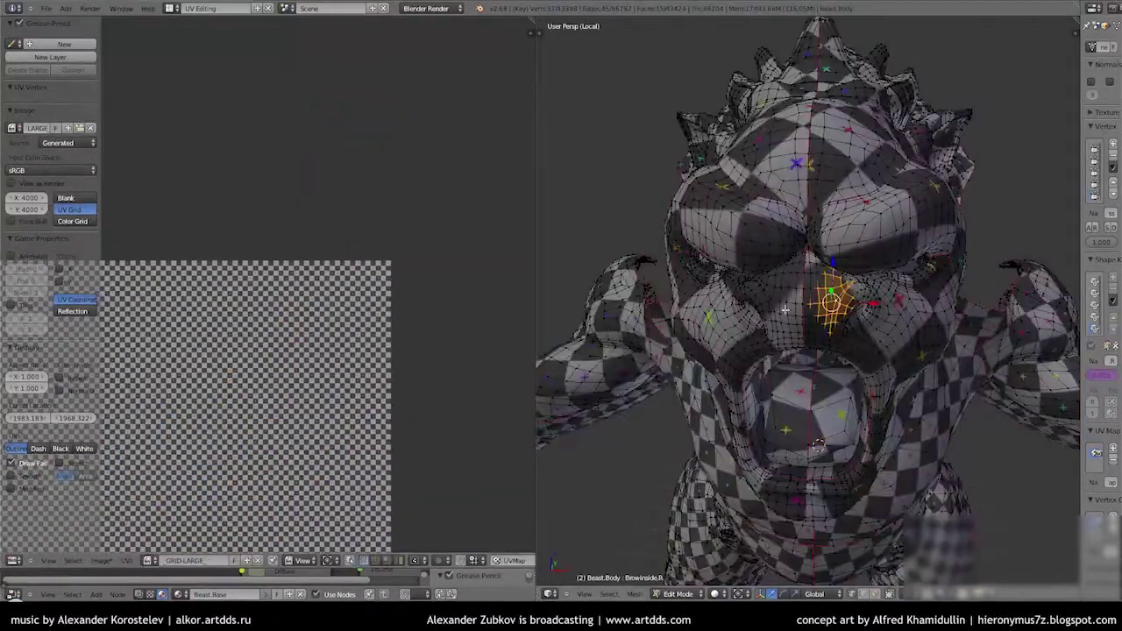
scroll(298, 318, down, 3)
key(a)
scroll(368, 368, up, 3)
scroll(402, 338, down, 2)
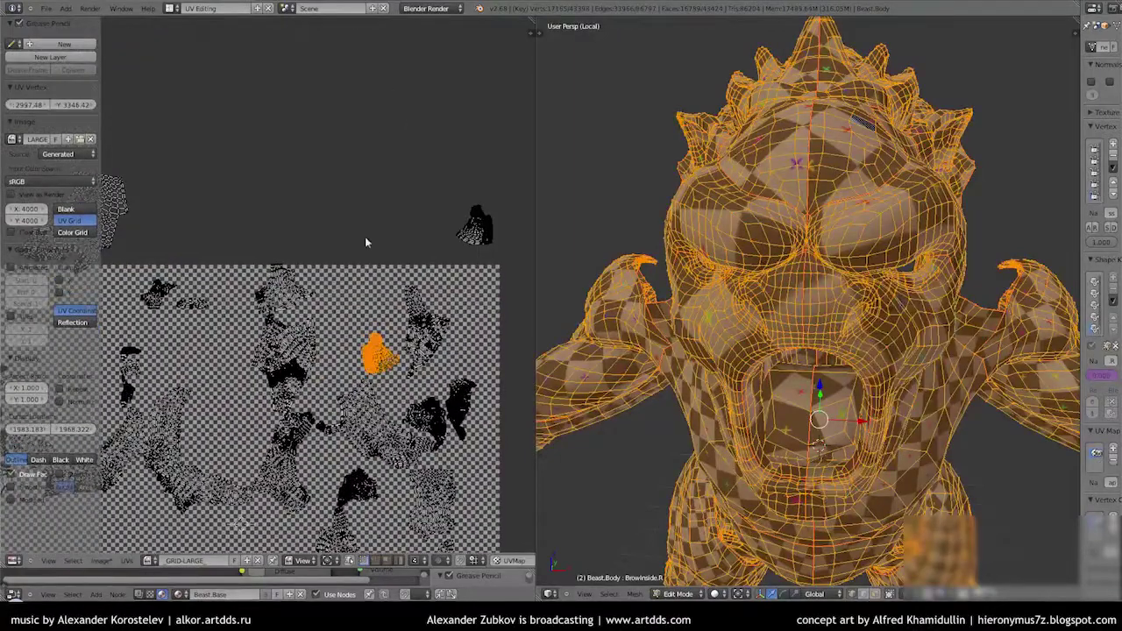
Select one head-half UV island and rotate it so its tip meets the other half
key(l)
middle_drag(488, 227, 454, 311)
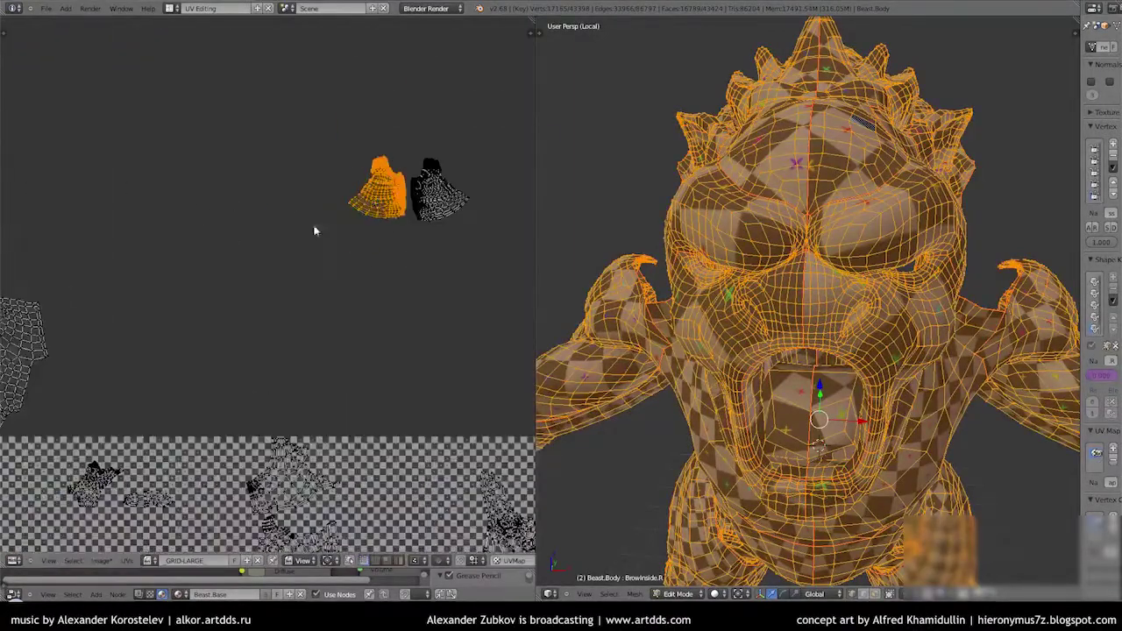
scroll(275, 313, up, 8)
scroll(281, 263, down, 2)
right_click(271, 266)
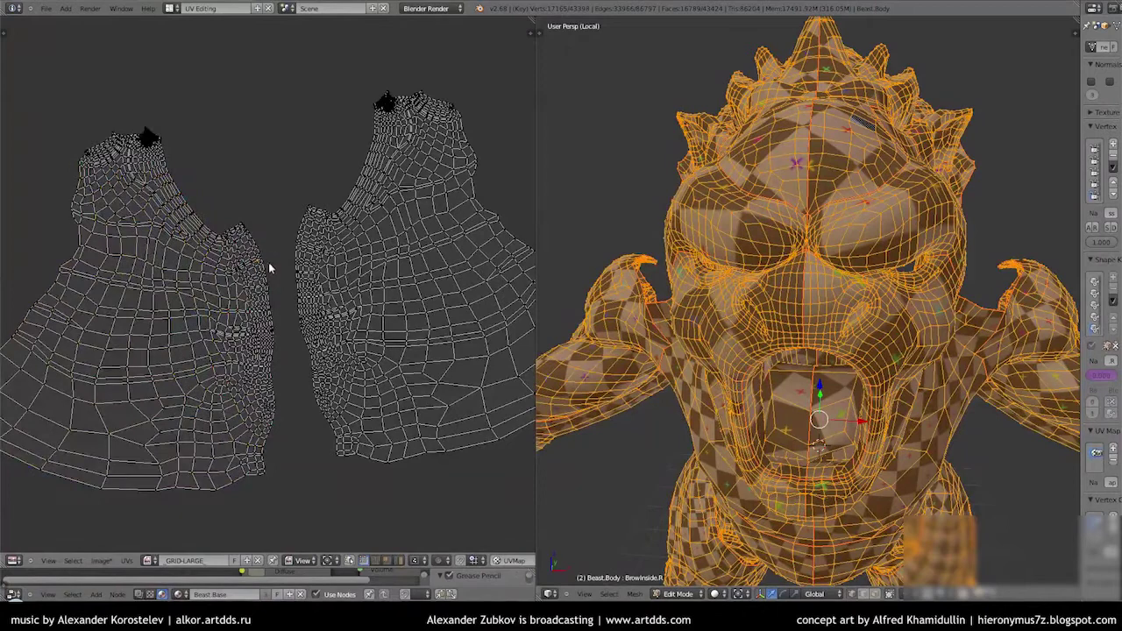
key(l)
key(r)
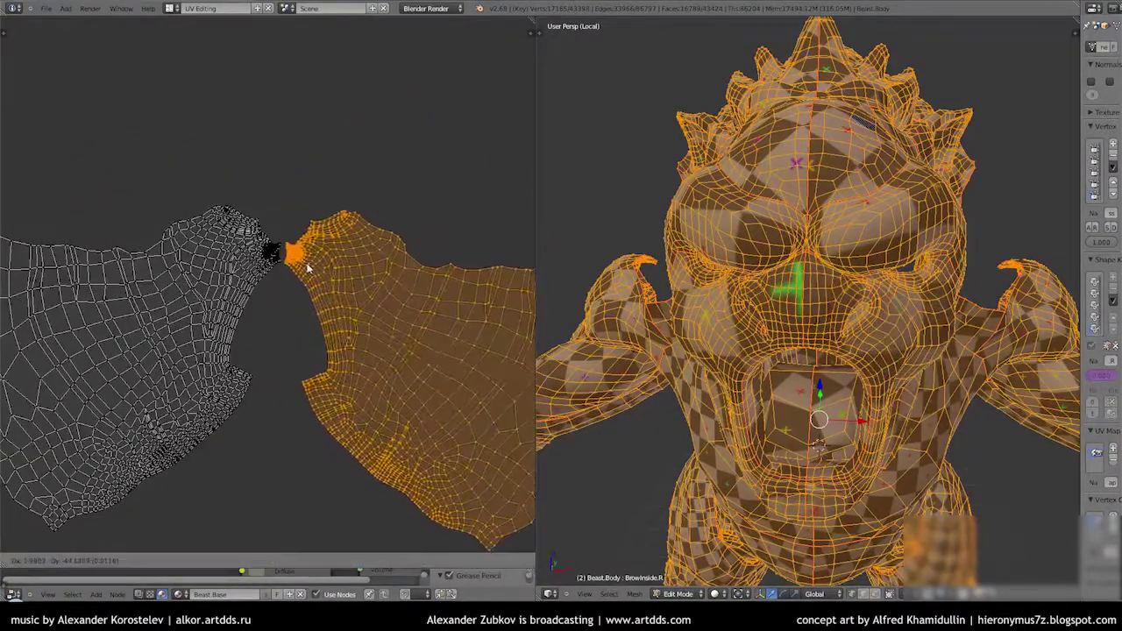
click(346, 260)
Apply a proportional scale at the head seam, then select all UV islands
scroll(347, 267, up, 2)
scroll(347, 275, down, 3)
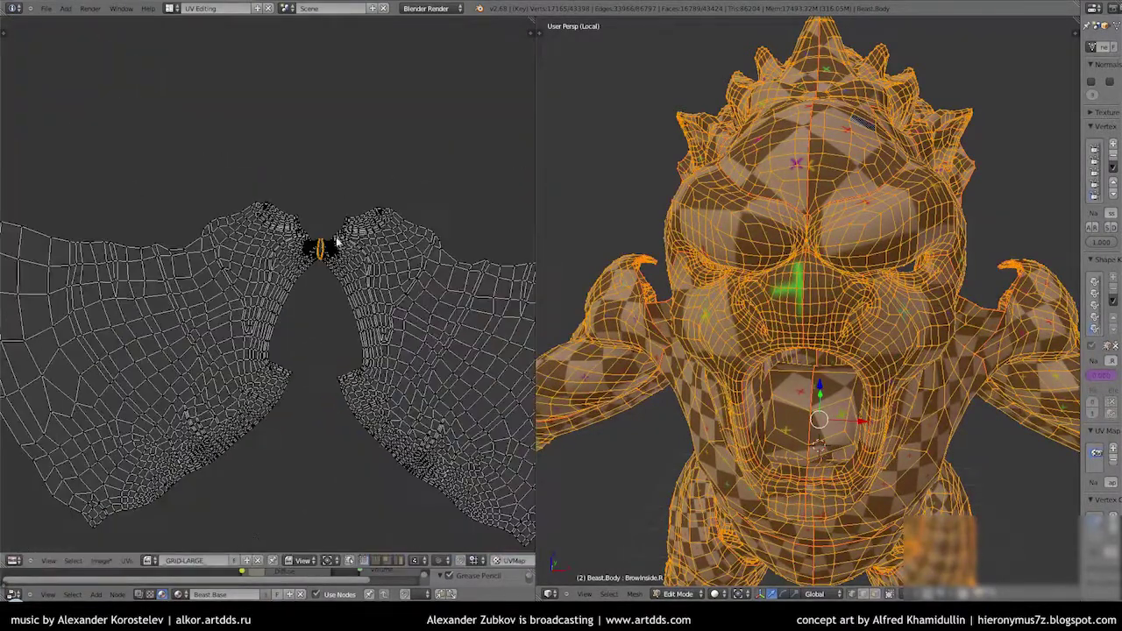
middle_drag(806, 307, 771, 263)
middle_drag(789, 307, 823, 271)
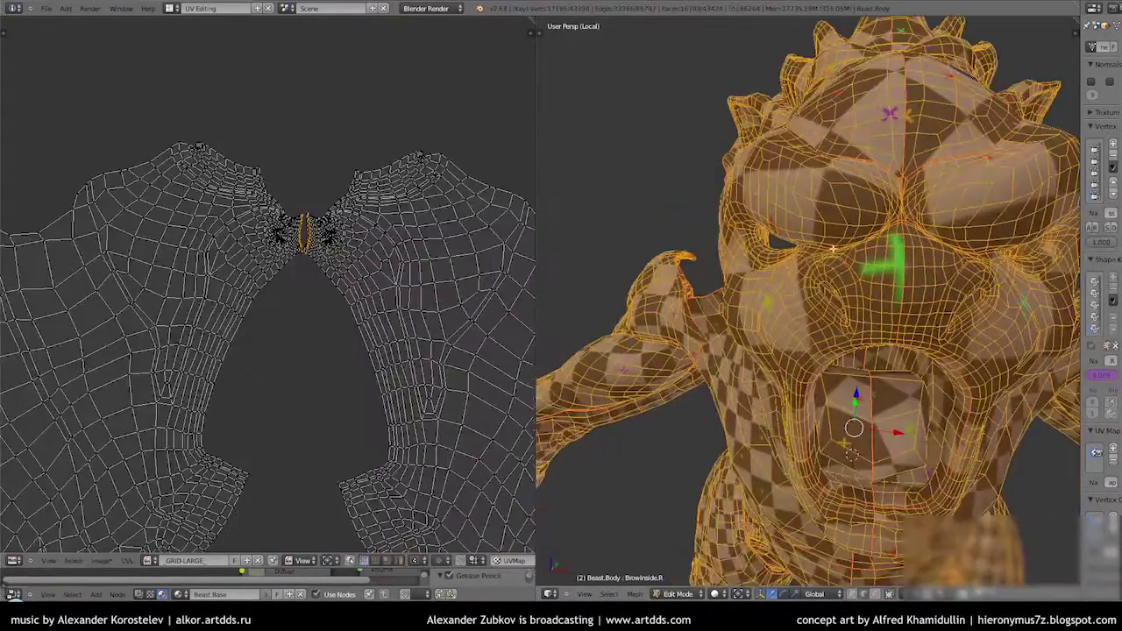
scroll(340, 270, down, 2)
scroll(340, 270, up, 1)
scroll(340, 270, up, 1)
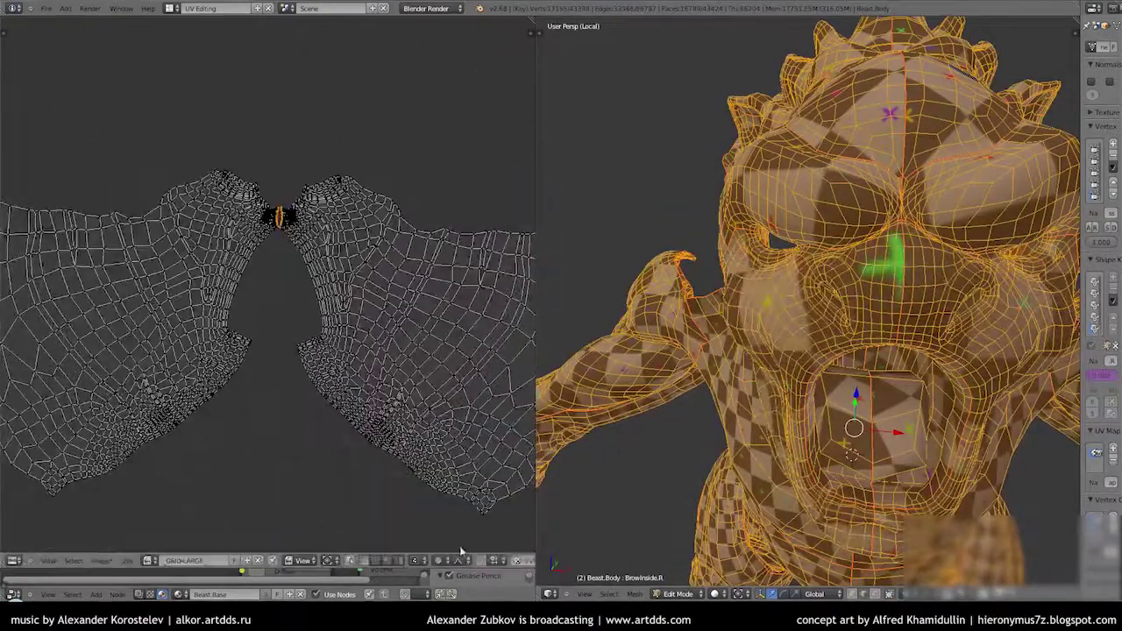
scroll(342, 305, up, 2)
click(411, 355)
scroll(350, 307, up, 4)
scroll(263, 259, up, 2)
scroll(263, 258, down, 2)
scroll(226, 213, down, 2)
key(a)
scroll(263, 262, down, 4)
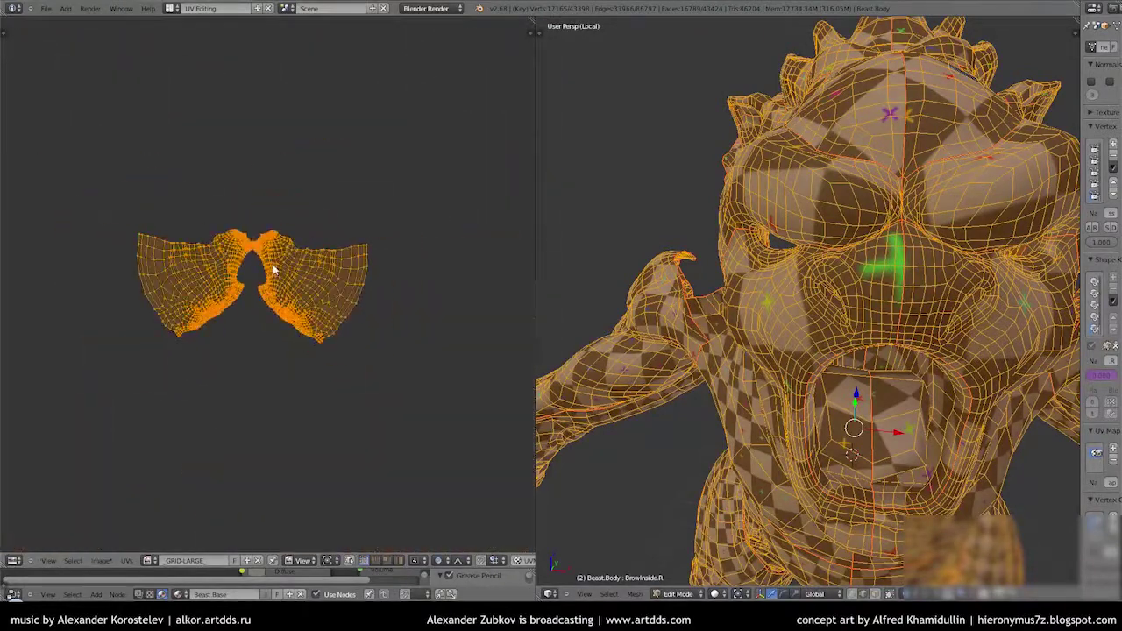
scroll(324, 283, up, 4)
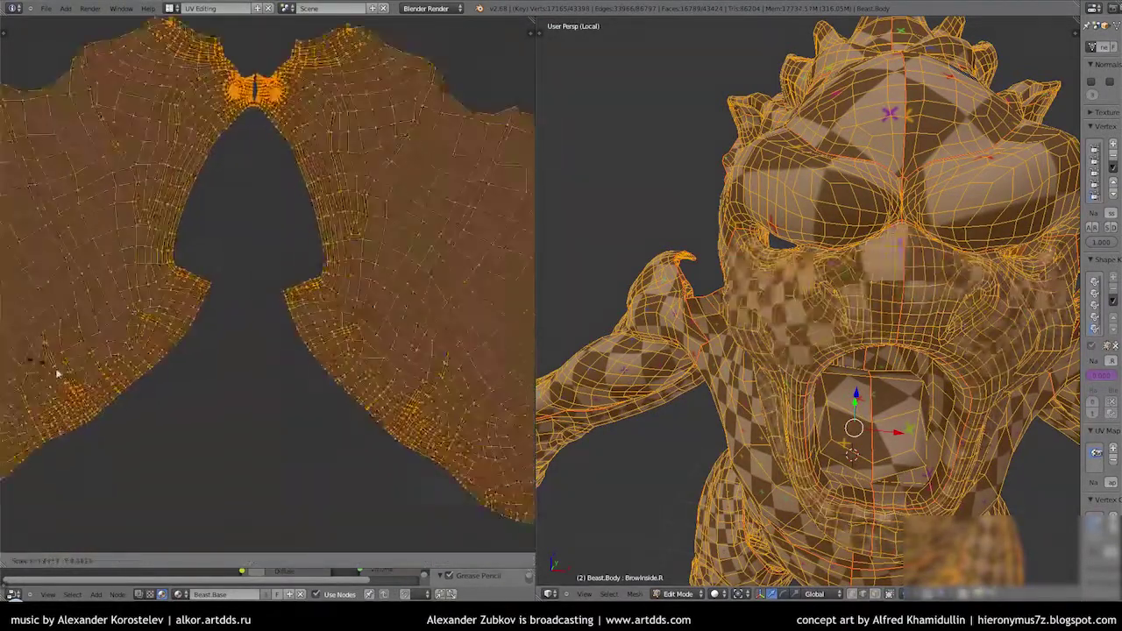
scroll(353, 242, down, 3)
scroll(507, 339, up, 2)
Proportionally scale the head islands, then switch the proportional falloff to Sharp
scroll(507, 339, down, 2)
click(443, 561)
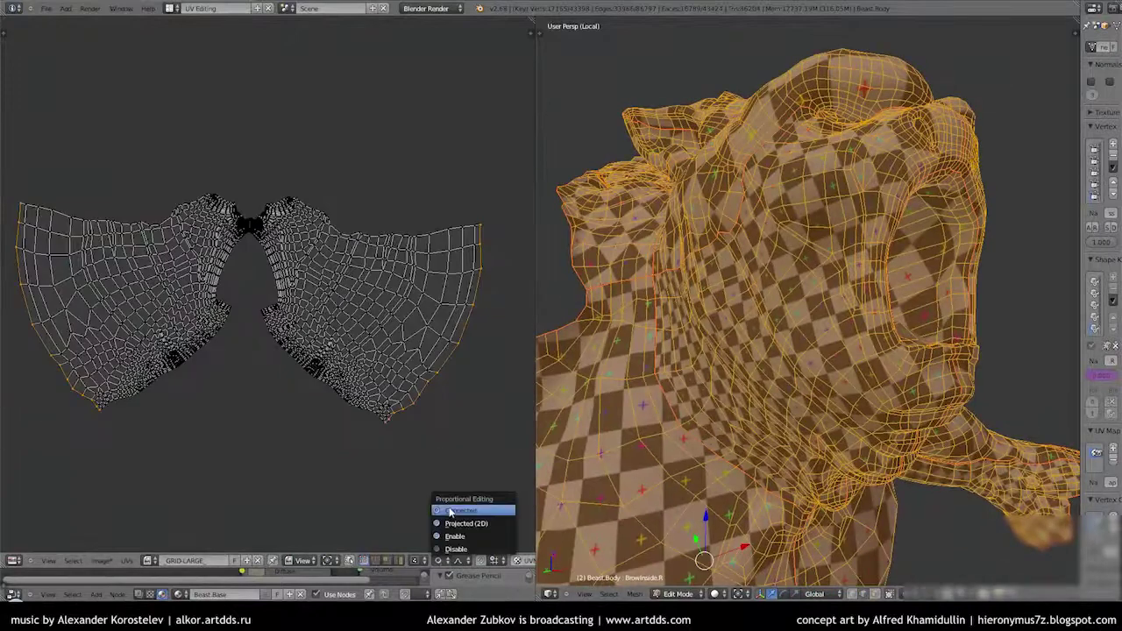
scroll(445, 274, down, 5)
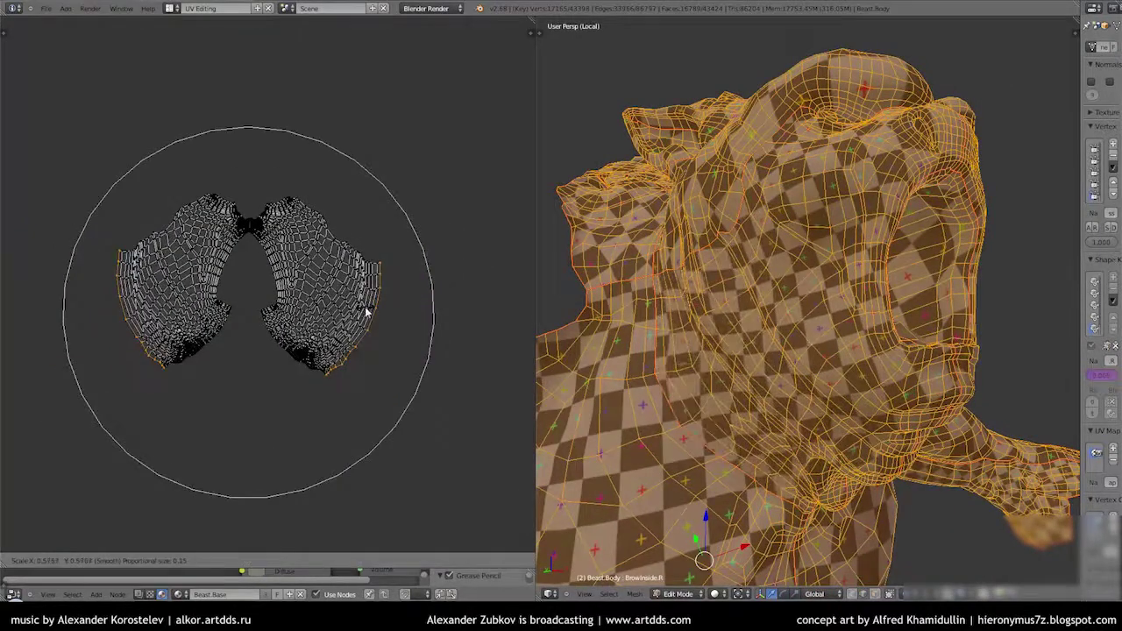
click(436, 311)
middle_drag(579, 324, 615, 335)
scroll(309, 249, up, 5)
scroll(413, 457, down, 5)
click(443, 561)
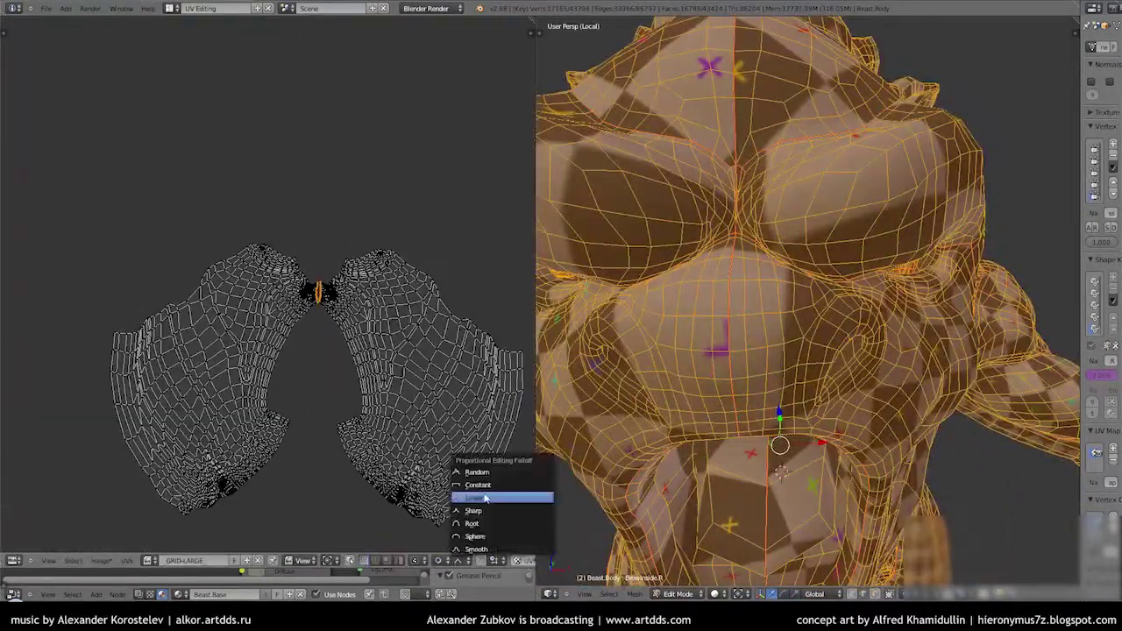
click(478, 501)
Scale the head islands with Sharp proportional falloff, adjusting the radius, and reshape them again
key(s)
scroll(388, 351, down, 2)
scroll(420, 394, up, 3)
scroll(451, 435, up, 3)
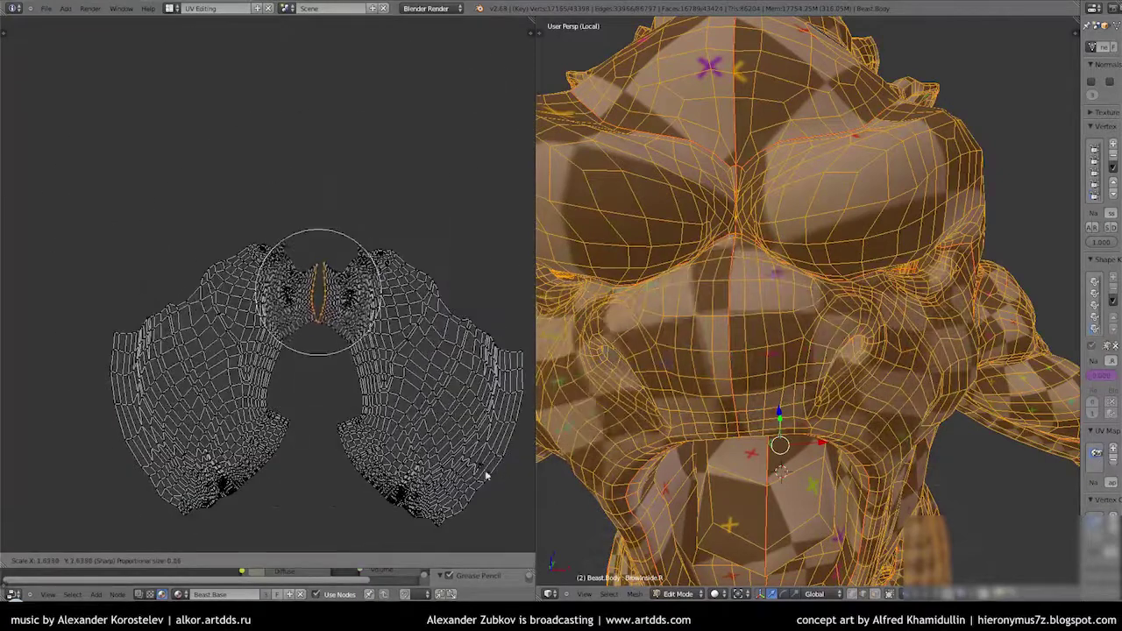
click(451, 436)
scroll(295, 280, up, 3)
click(515, 560)
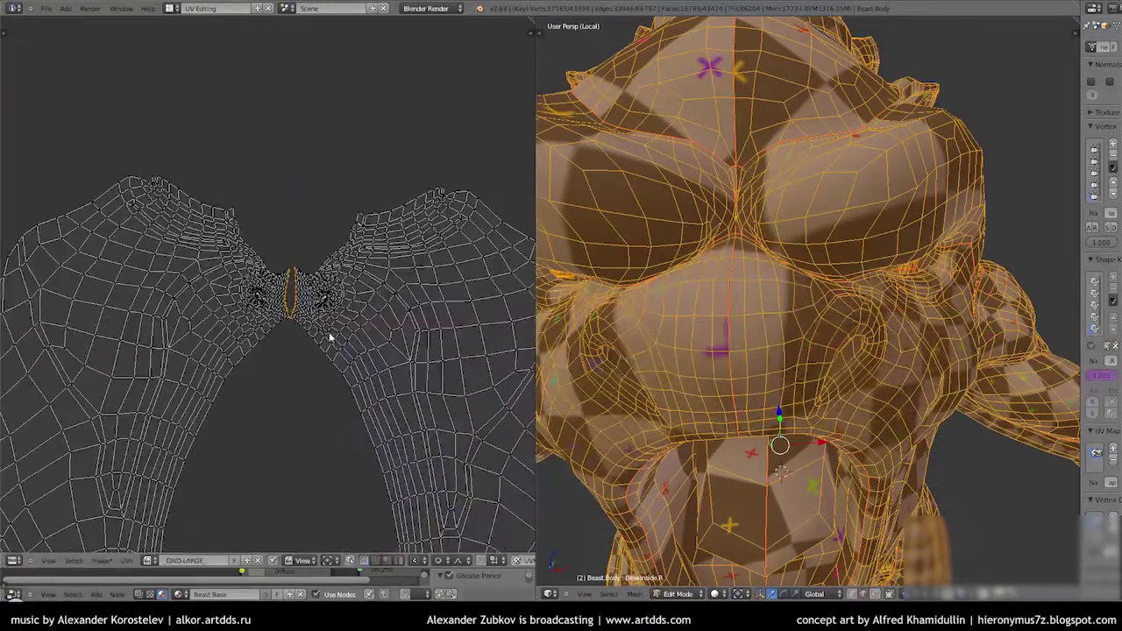
key(s)
scroll(393, 371, down, 3)
scroll(375, 325, up, 3)
scroll(401, 375, down, 3)
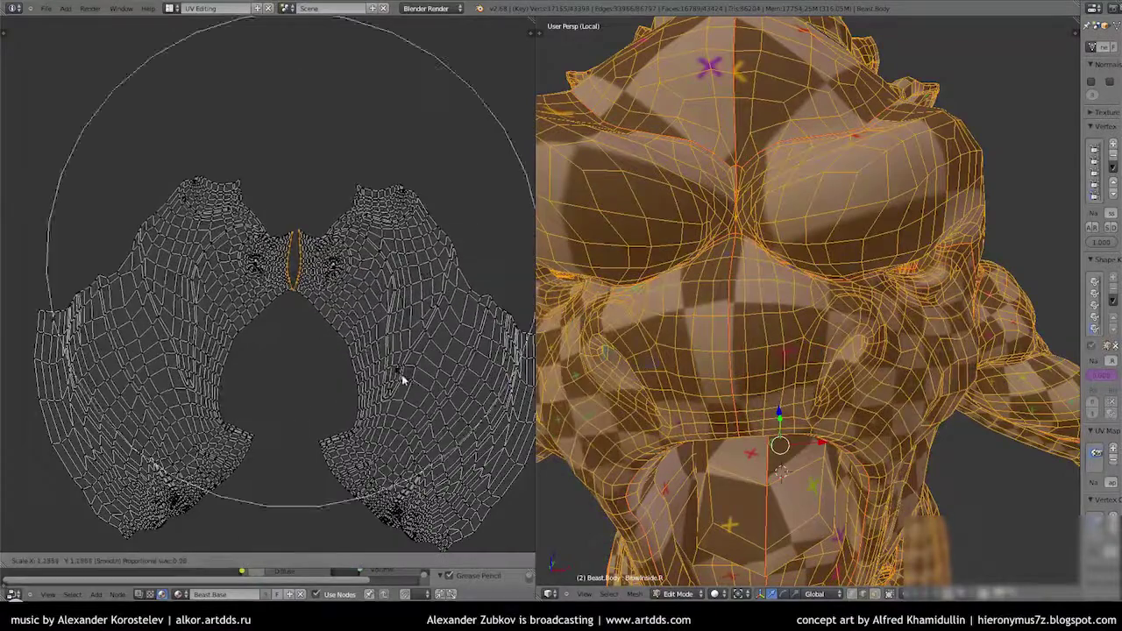
scroll(395, 359, down, 3)
scroll(355, 254, up, 3)
scroll(368, 263, up, 2)
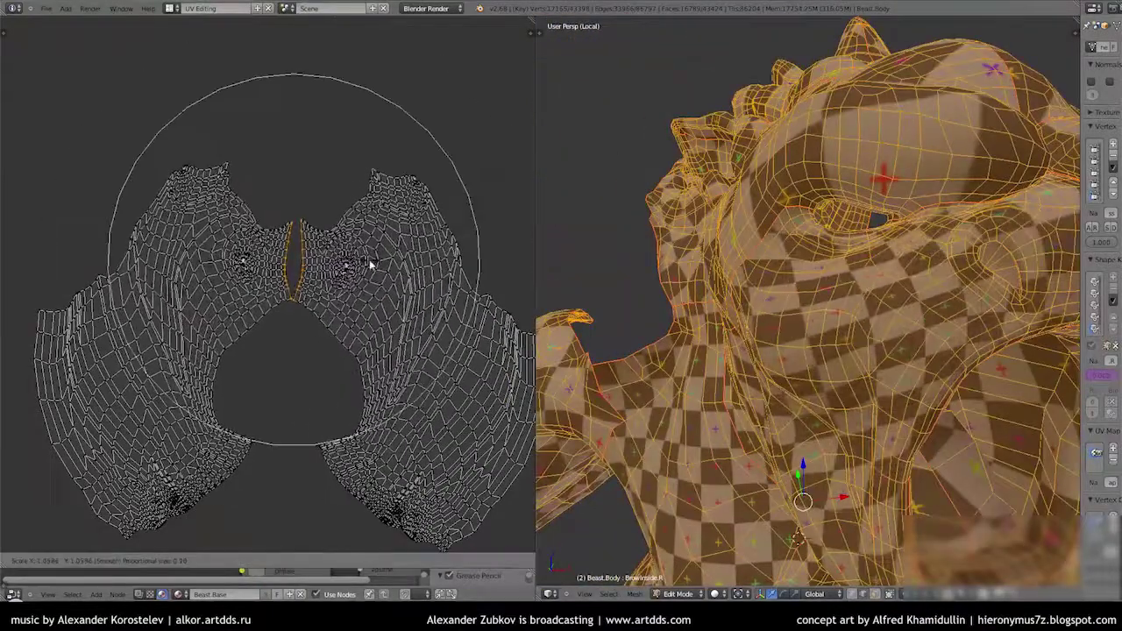
click(301, 402)
Apply several more proportional scales around the seam to draw the halves together
key(s)
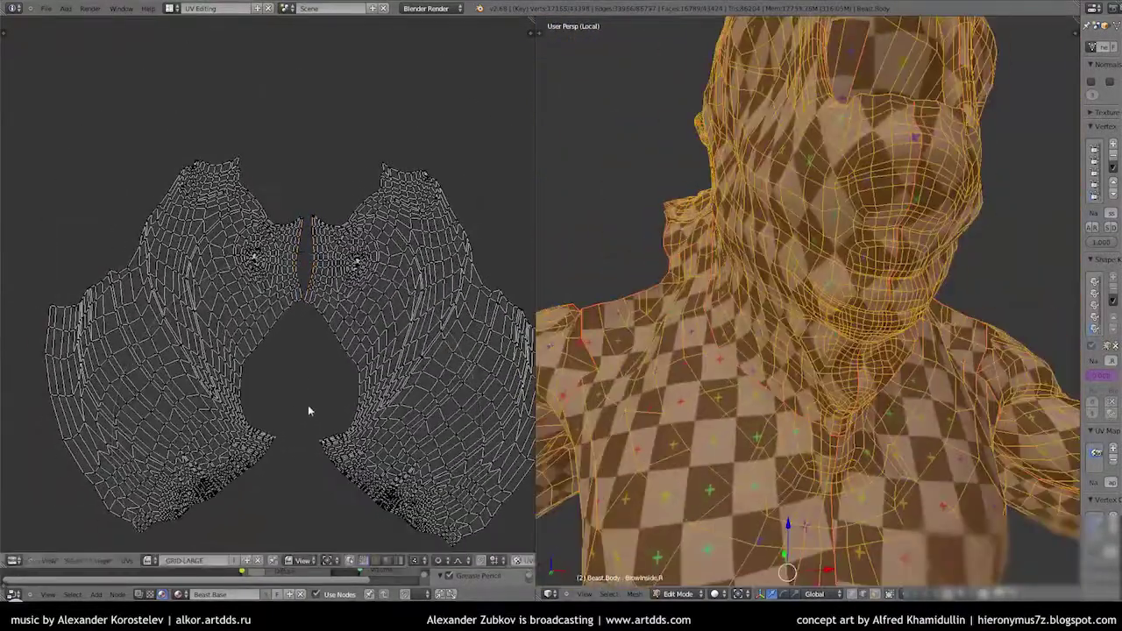
scroll(313, 380, down, 2)
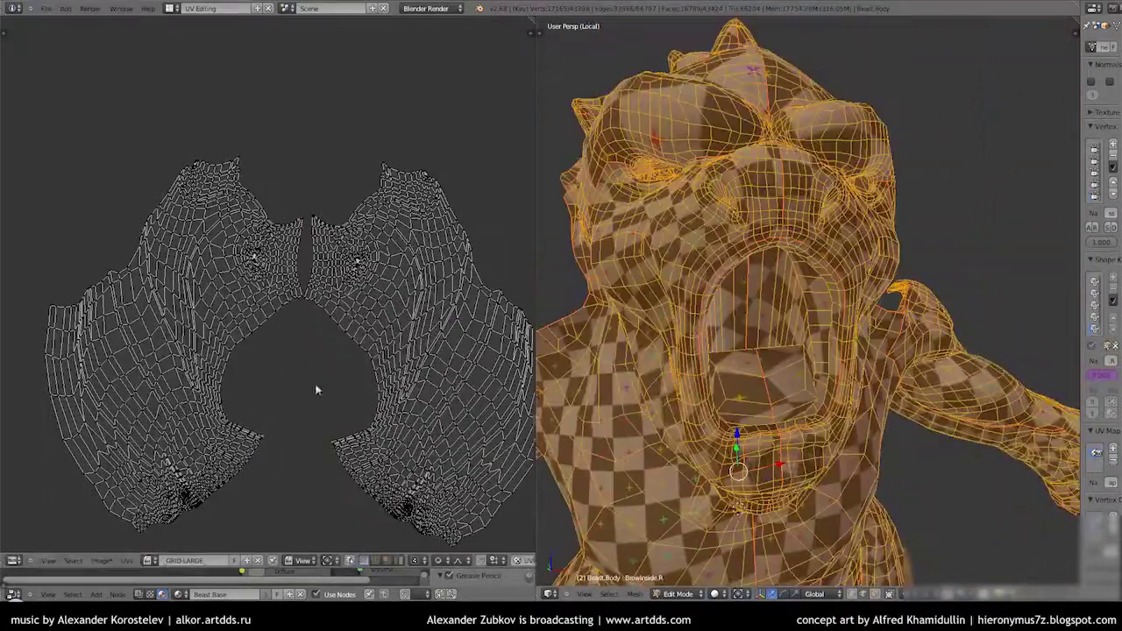
scroll(368, 393, up, 1)
click(375, 394)
scroll(318, 280, up, 3)
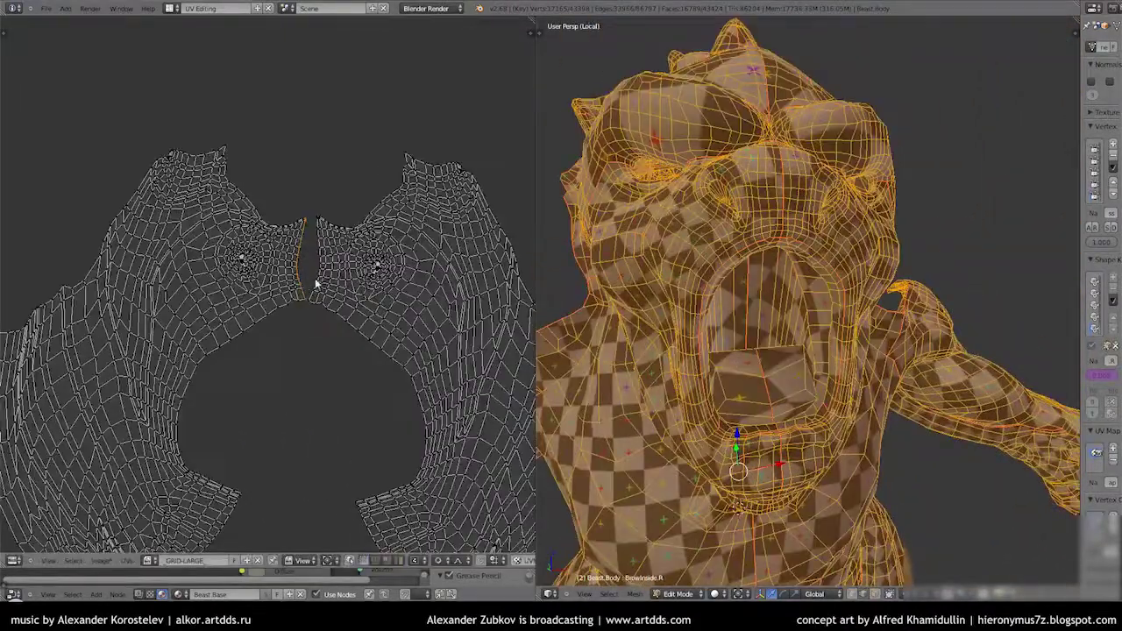
key(s)
click(368, 310)
key(s)
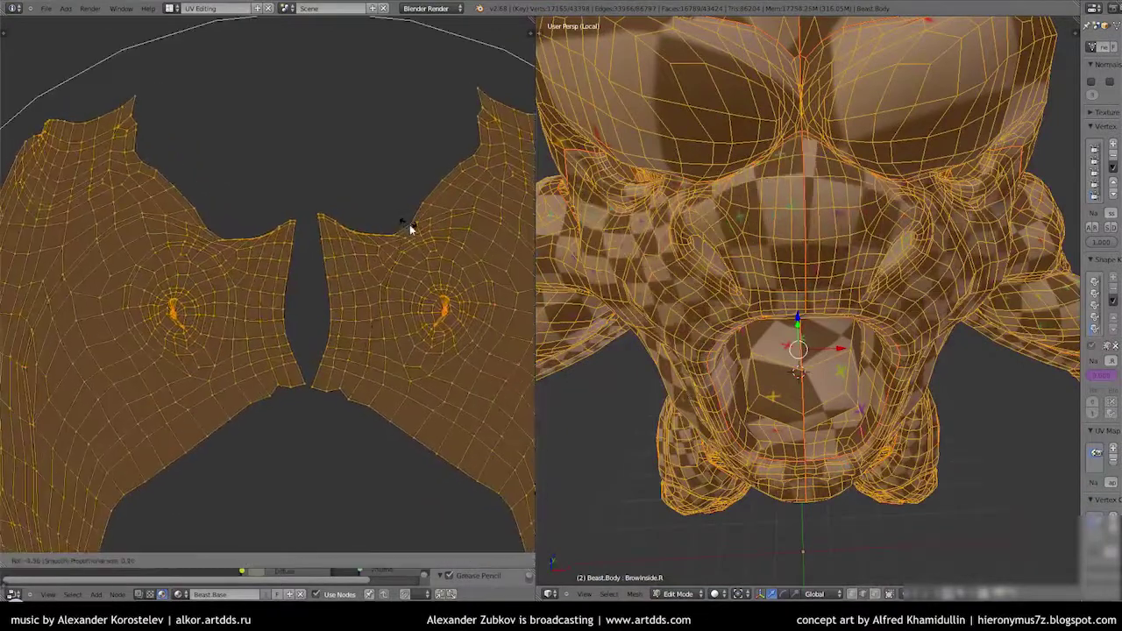
scroll(375, 271, up, 3)
scroll(320, 285, up, 5)
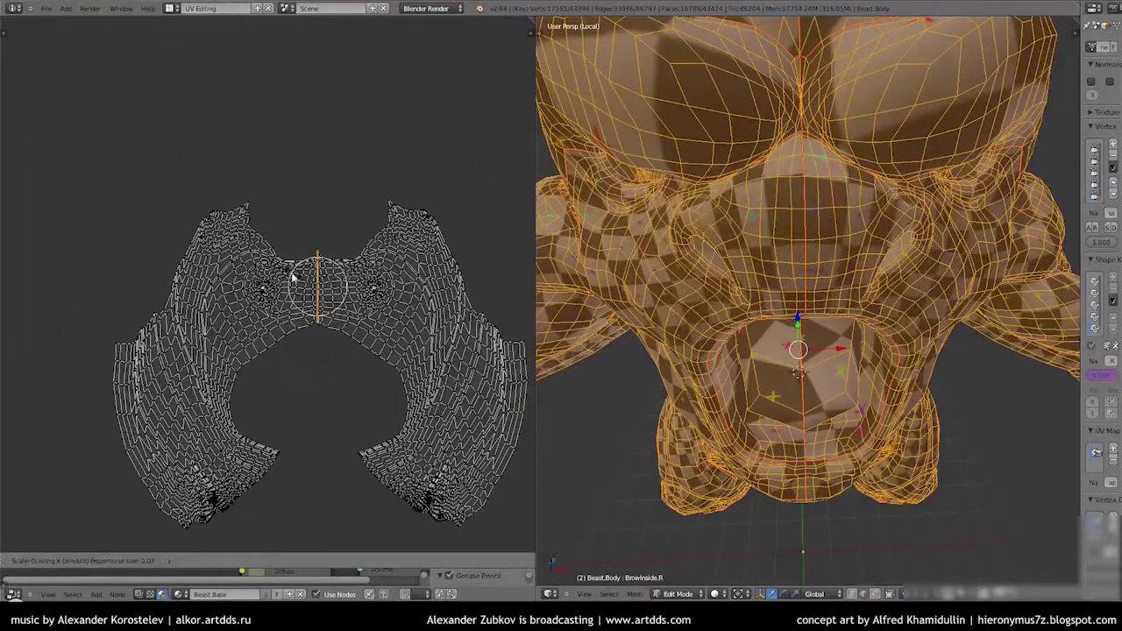
click(294, 277)
scroll(298, 281, up, 3)
Scale the seam edges toward each other, cancel one attempt, then rescale constrained to the X axis
middle_drag(788, 219, 864, 175)
scroll(300, 293, down, 2)
key(s)
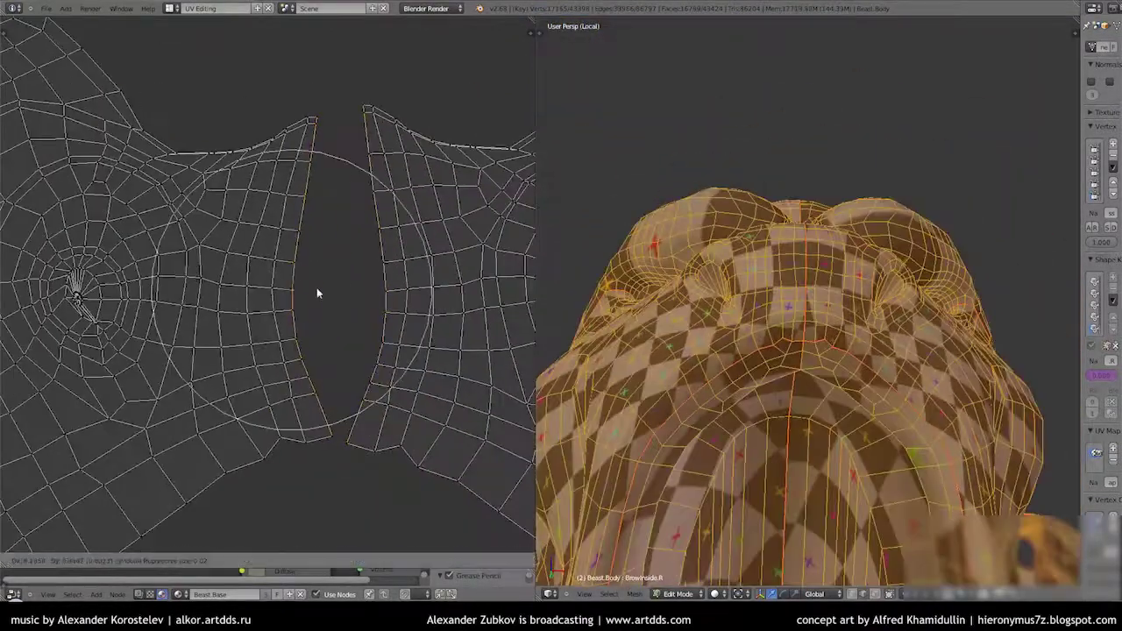
scroll(438, 236, down, 3)
scroll(386, 263, down, 2)
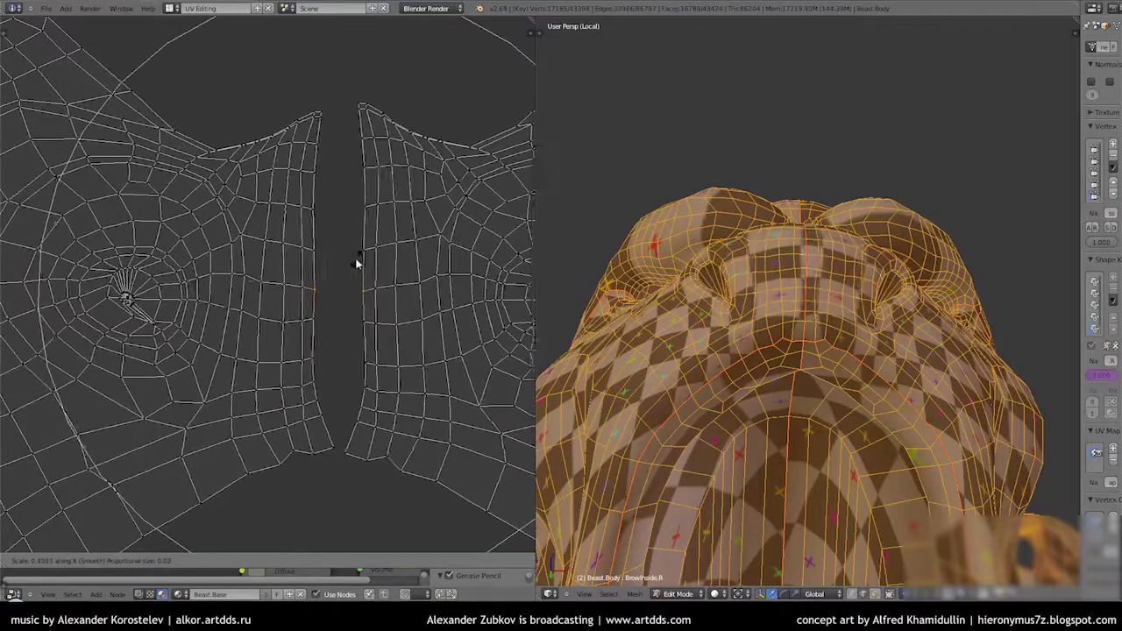
click(336, 246)
key(s)
key(Escape)
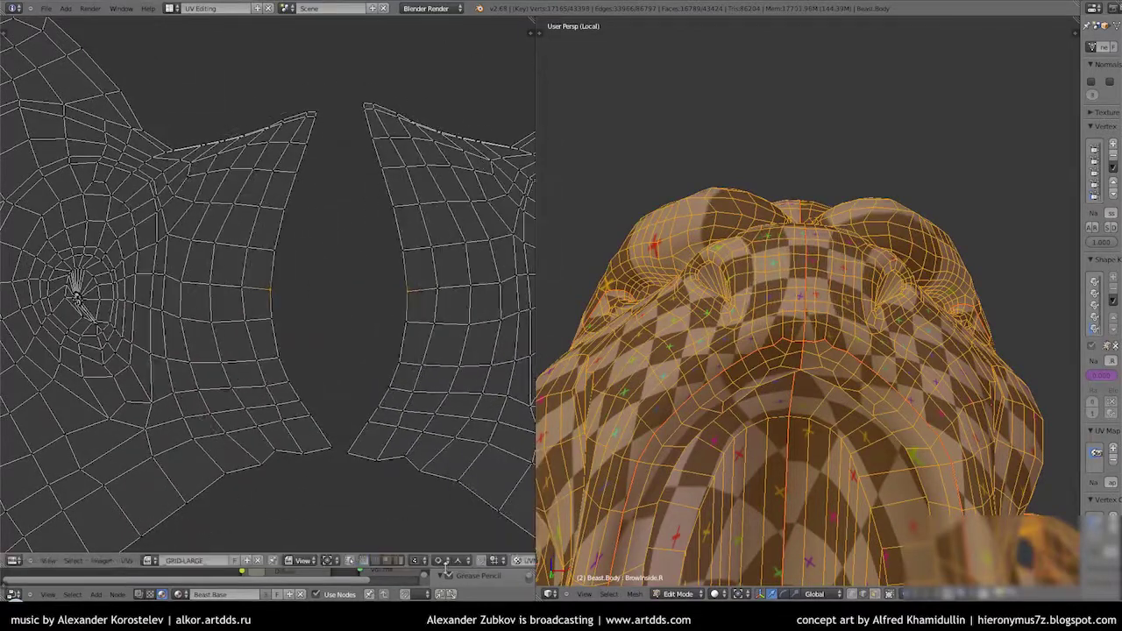
key(s)
key(x)
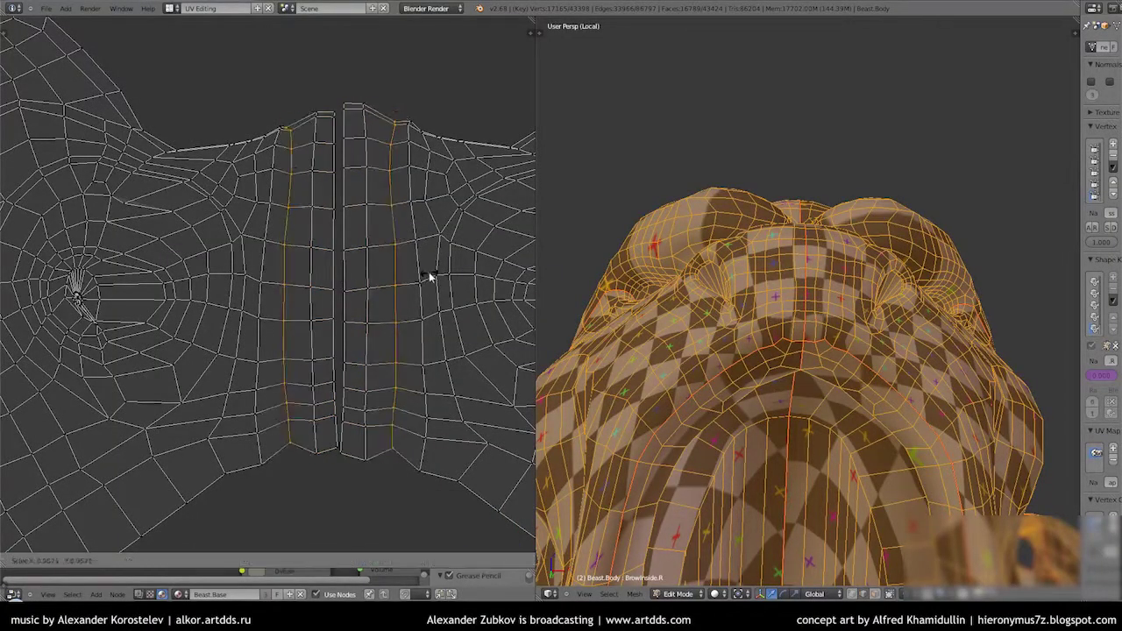
scroll(407, 270, up, 2)
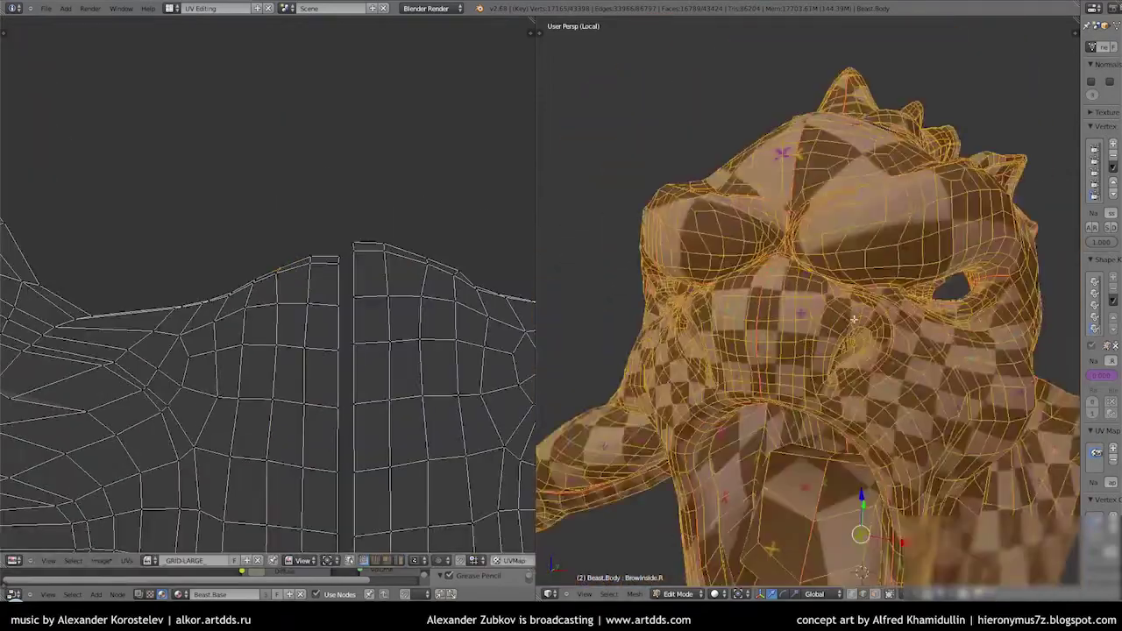
middle_drag(283, 283, 320, 160)
scroll(320, 161, down, 5)
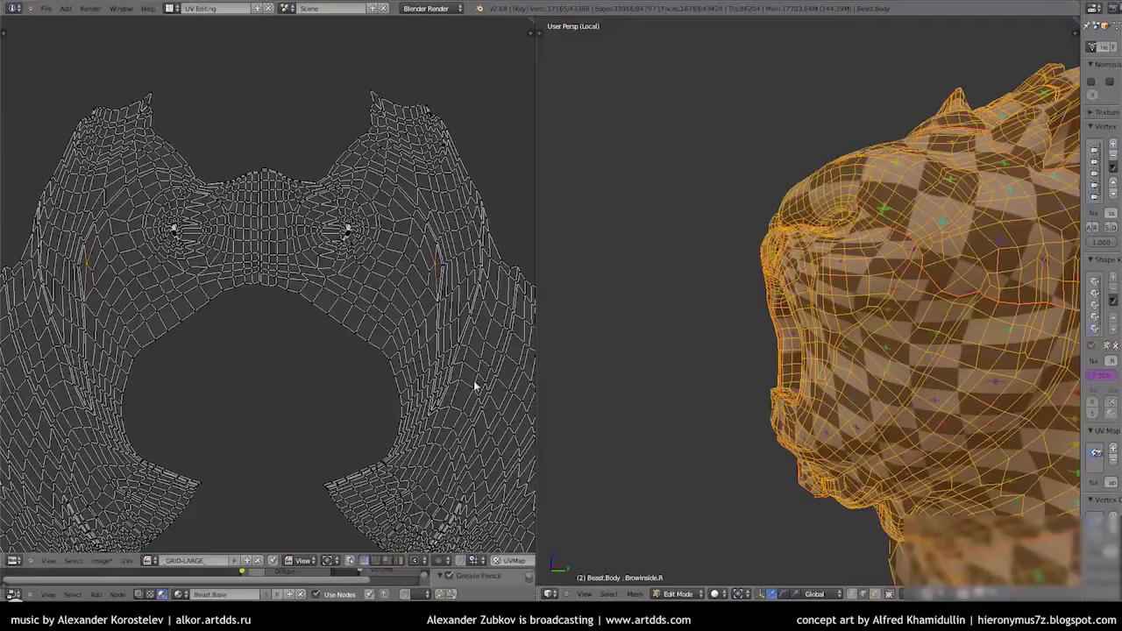
Turn on UV proportional editing and choose the Smooth falloff curve
click(127, 561)
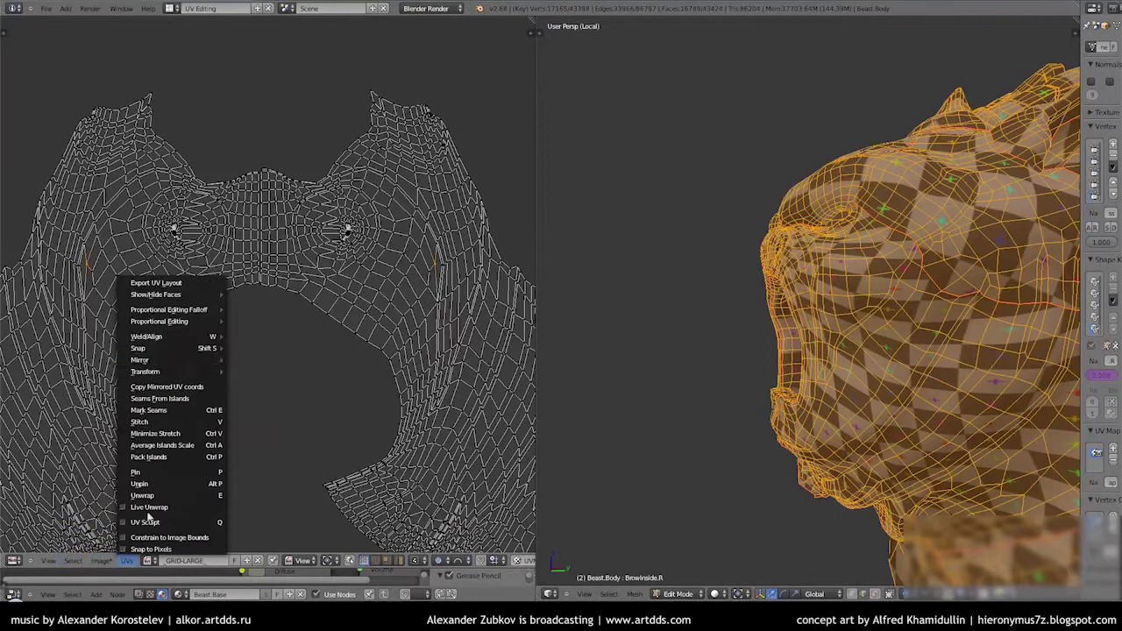
click(268, 335)
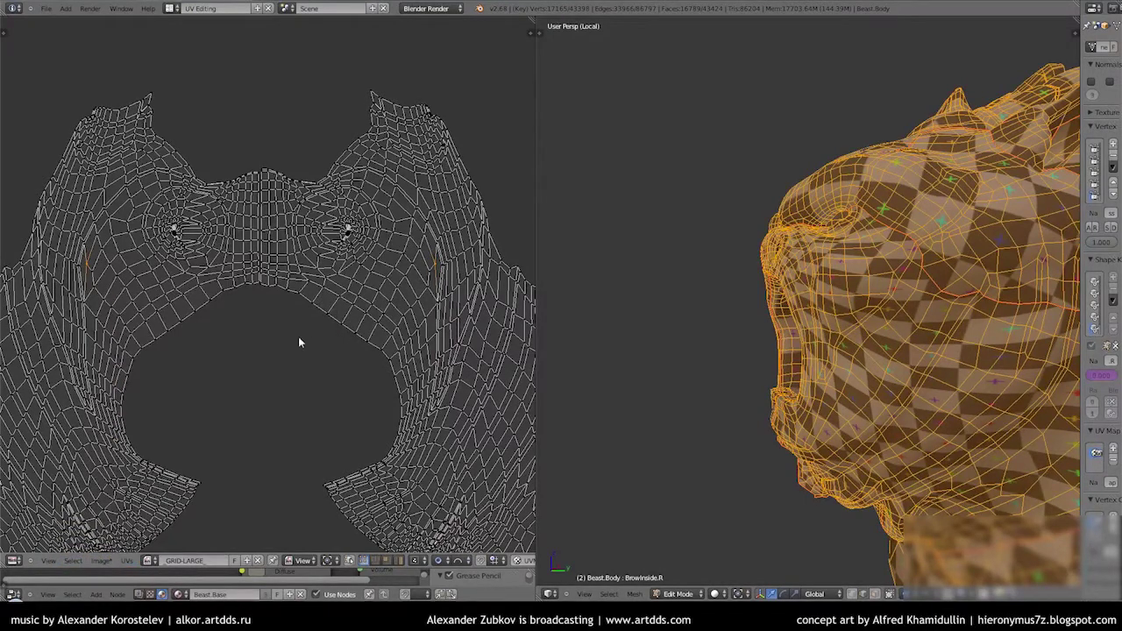
key(s)
scroll(208, 305, down, 3)
click(207, 306)
click(457, 560)
click(495, 545)
Scale the head UV islands with proportional falloff, retrying once before confirming
key(s)
scroll(398, 352, down, 2)
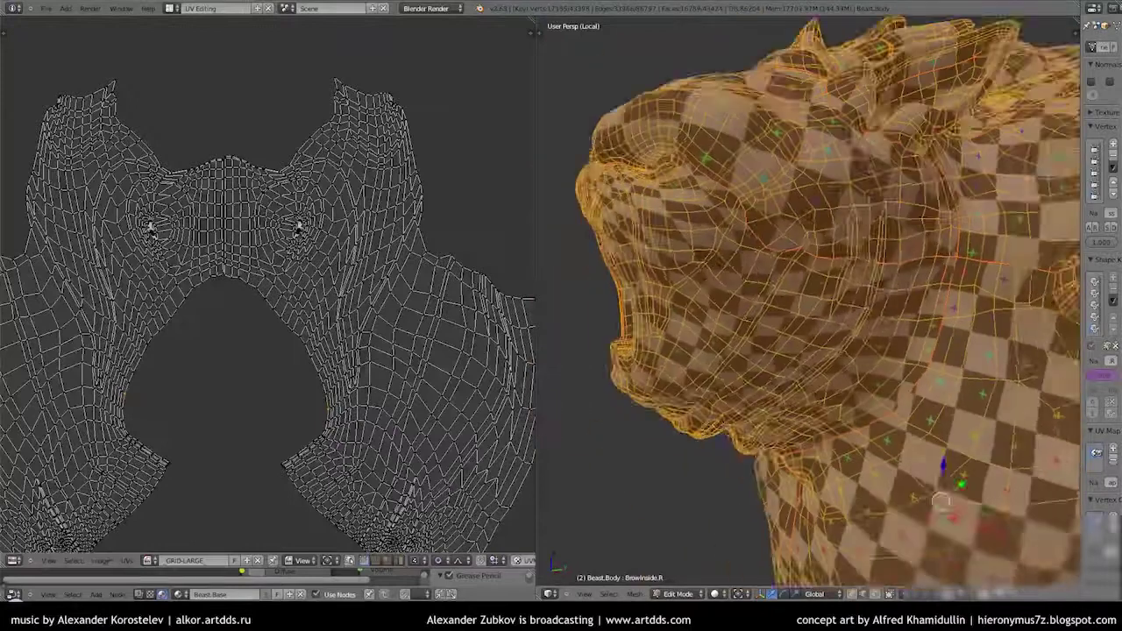
right_click(333, 265)
key(s)
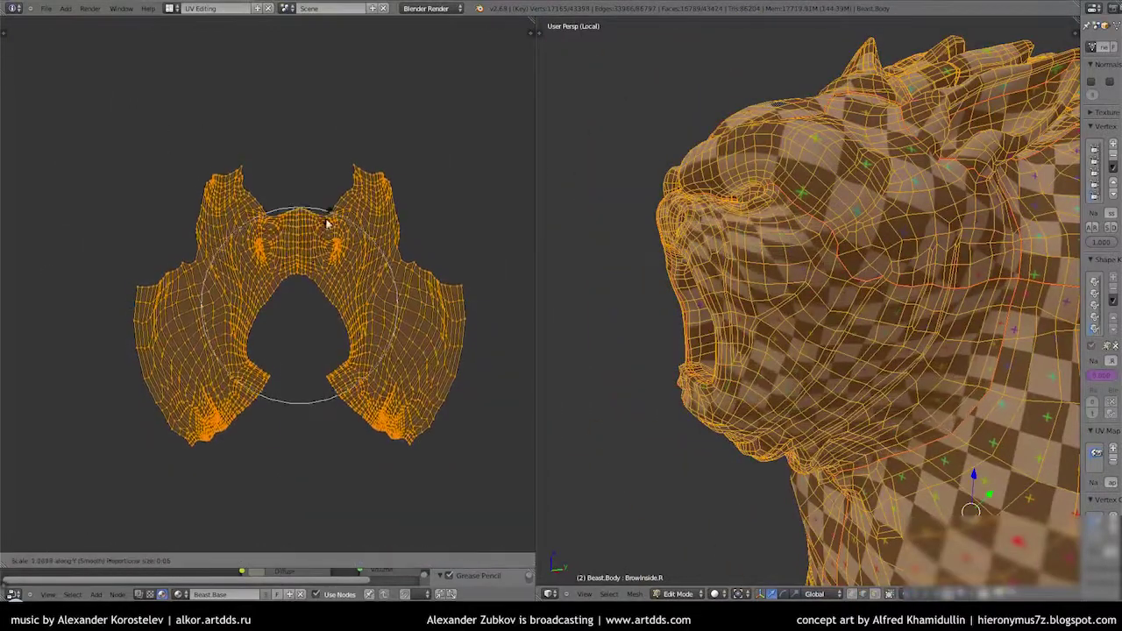
scroll(283, 274, down, 3)
scroll(283, 274, down, 3)
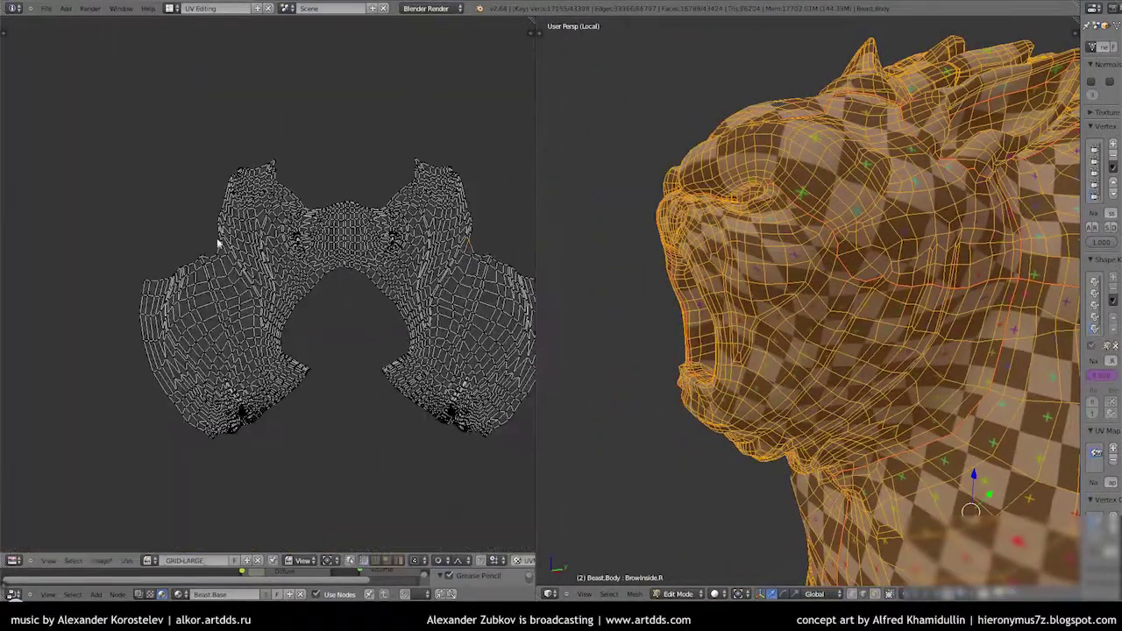
key(s)
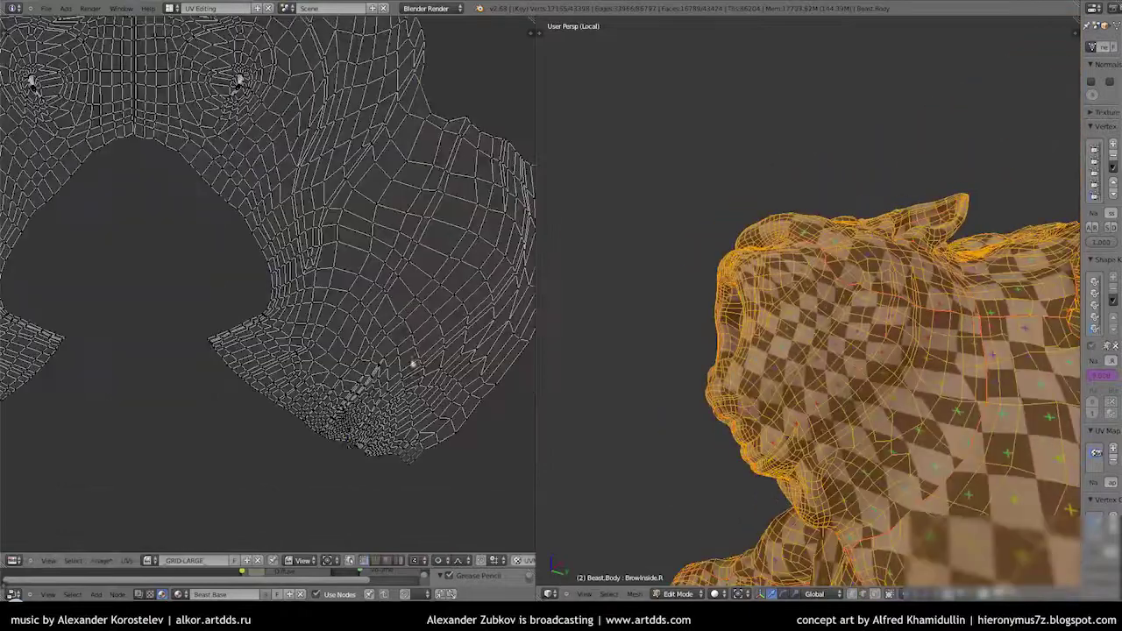
click(312, 373)
Frame the head island, select its centre strip and stretch it vertically with proportional falloff
mouse_move(788, 350)
middle_down()
mouse_move(983, 322)
mouse_move(802, 275)
mouse_move(841, 289)
middle_up()
scroll(984, 321, up, 5)
scroll(984, 322, down, 3)
key(KP_Decimal)
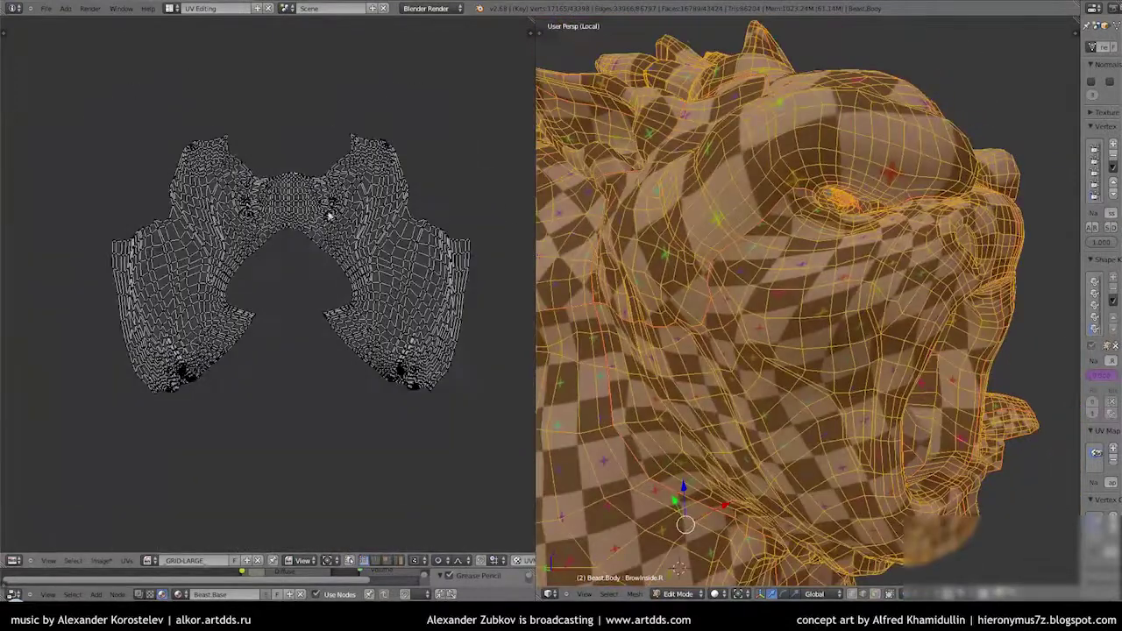
drag(268, 129, 309, 254)
scroll(298, 192, up, 4)
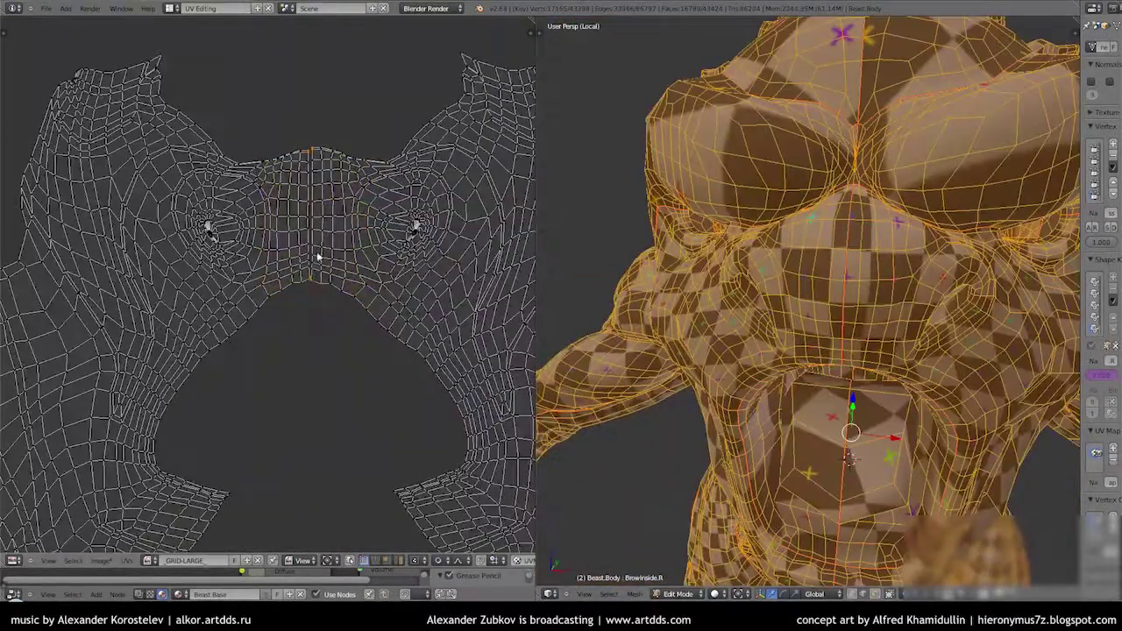
key(s)
scroll(323, 179, down, 3)
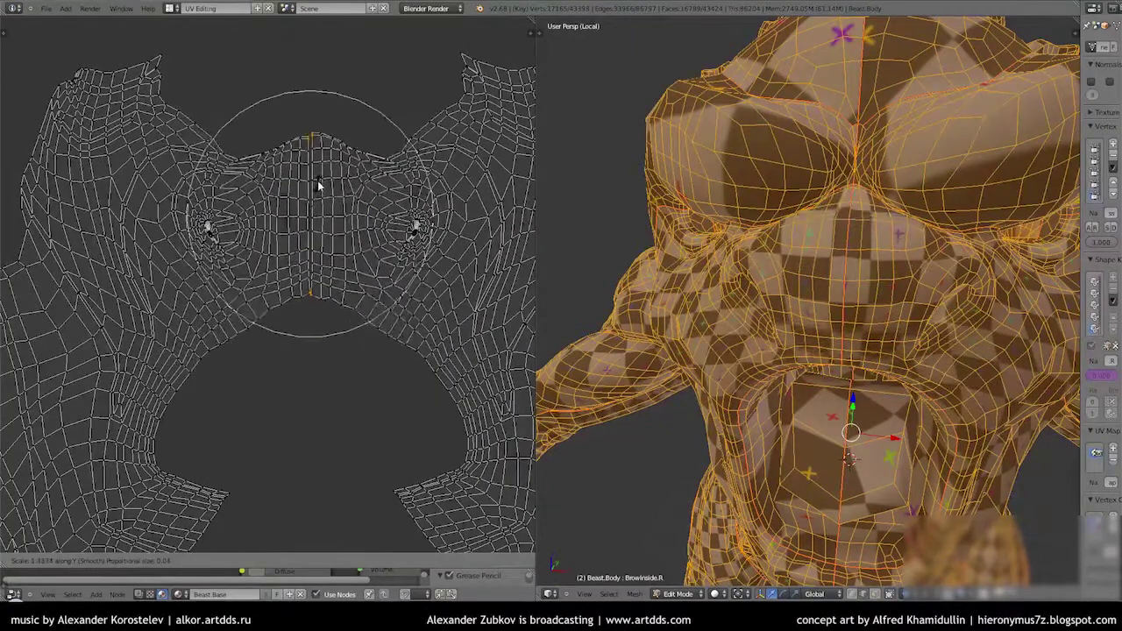
click(324, 179)
Enlarge the islands with a proportional scale, then shrink them slightly into the final layout
middle_drag(824, 246, 786, 216)
scroll(401, 243, down, 3)
scroll(288, 155, up, 1)
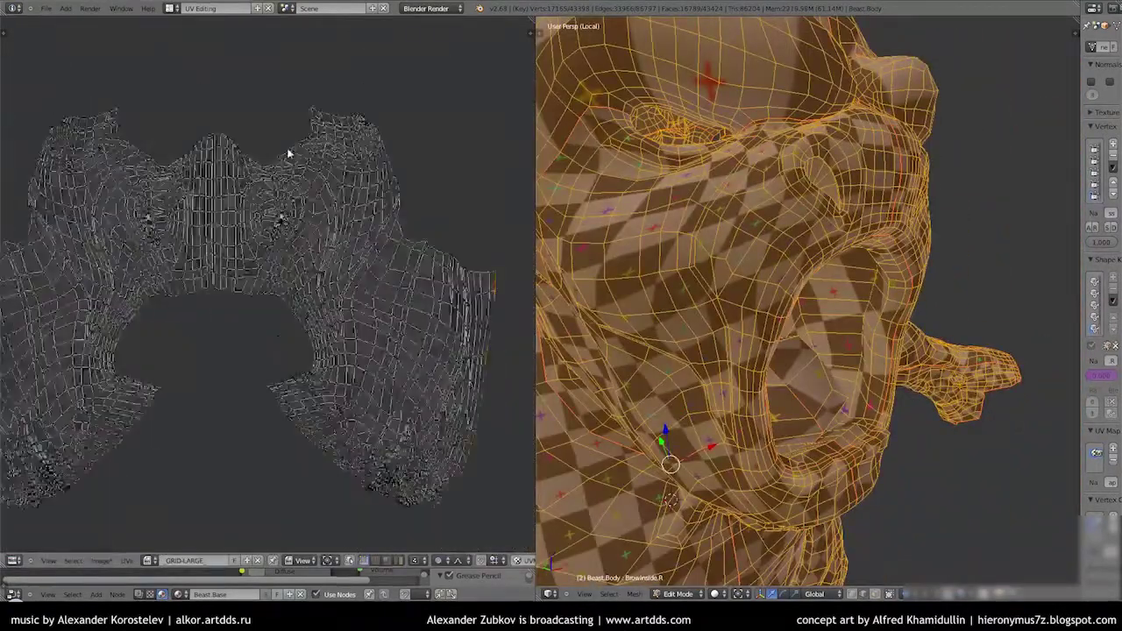
key(s)
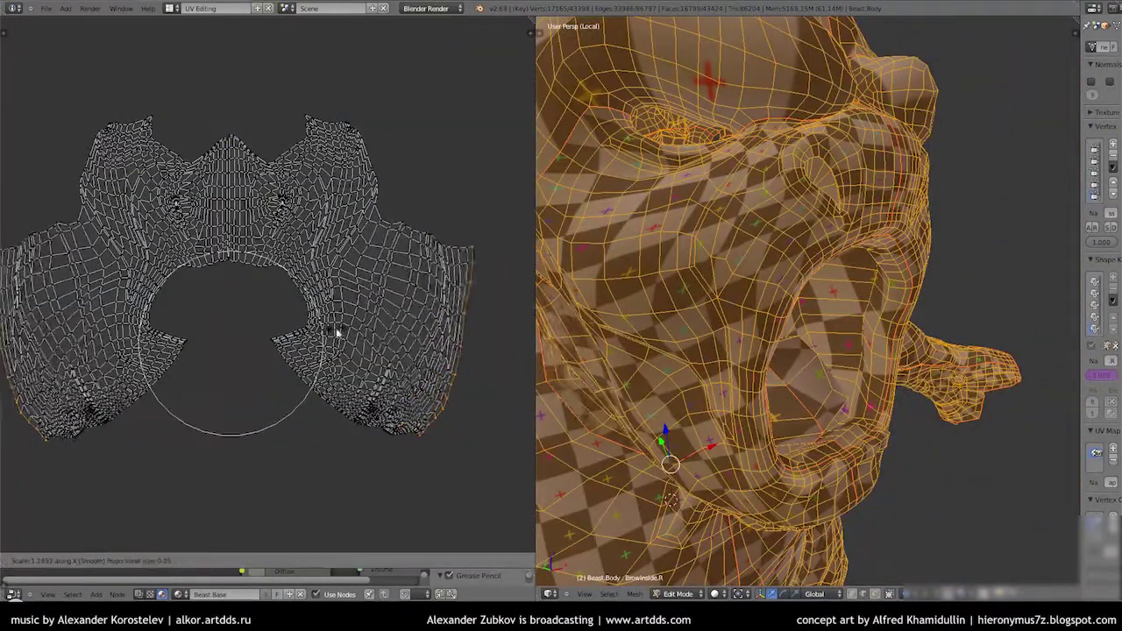
scroll(377, 331, up, 3)
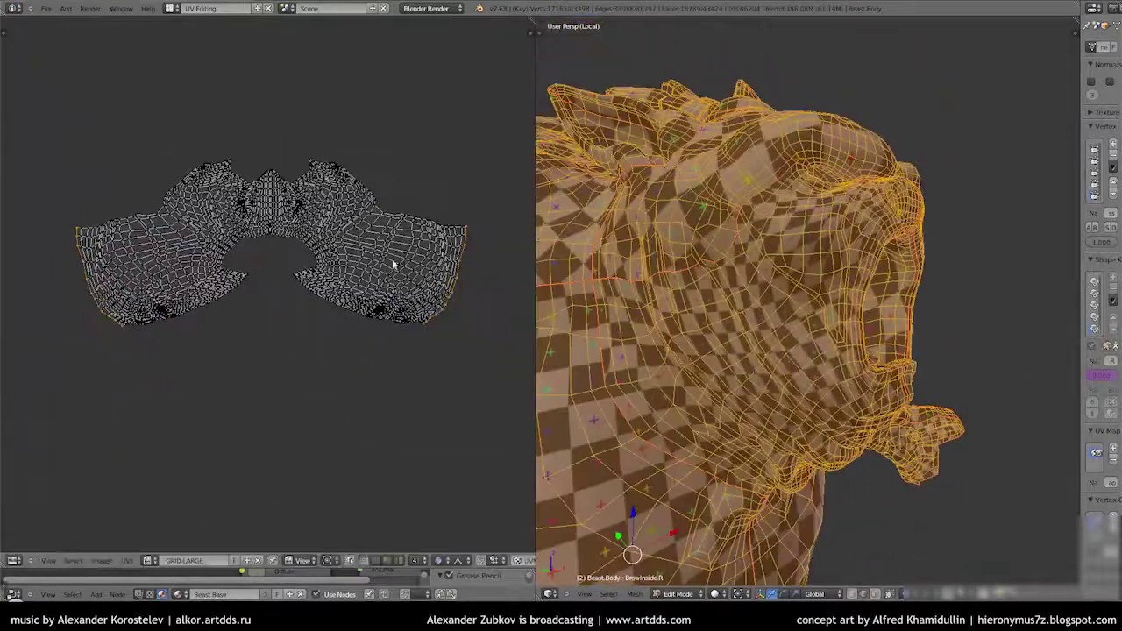
scroll(421, 259, up, 2)
click(395, 252)
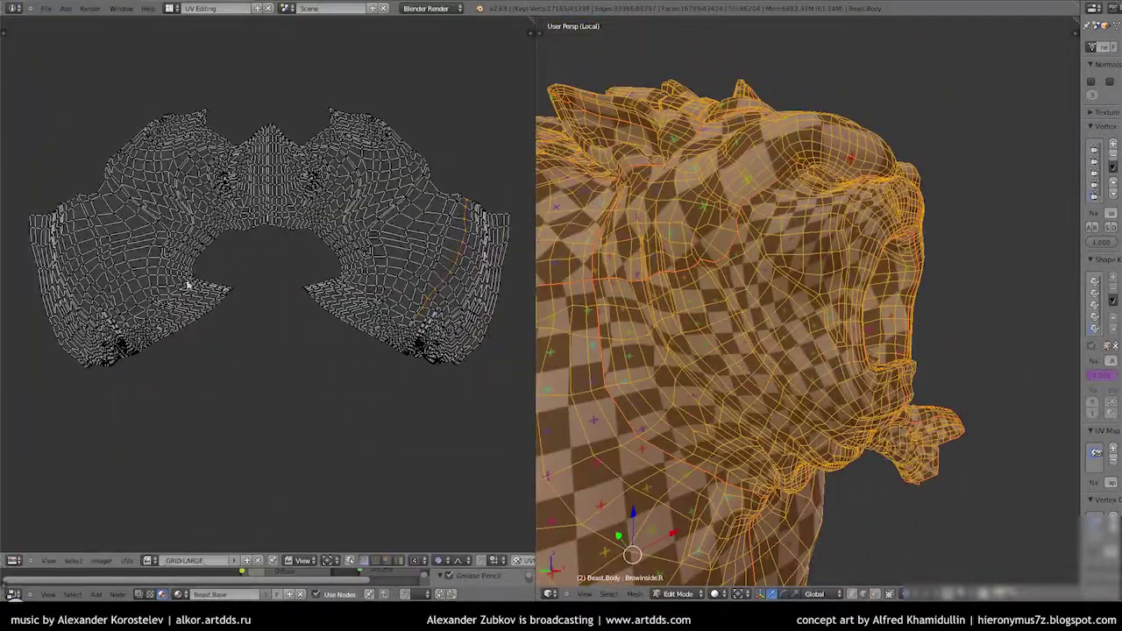
key(s)
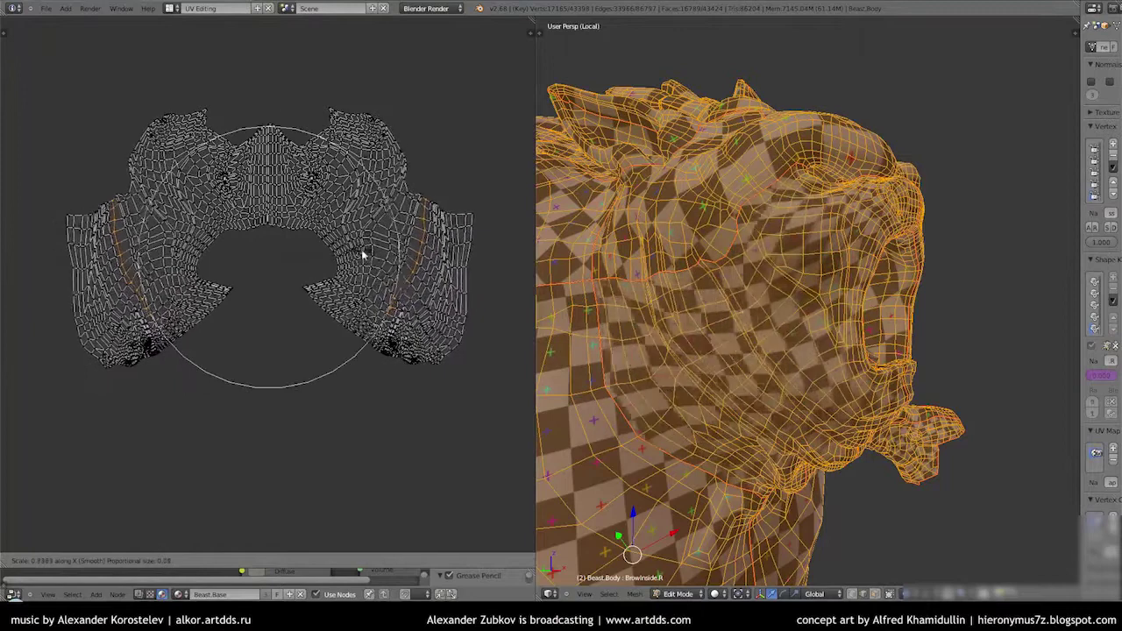
click(331, 266)
Switch the beast to Object Mode and orbit the head to inspect the checker texture
middle_drag(744, 307, 895, 312)
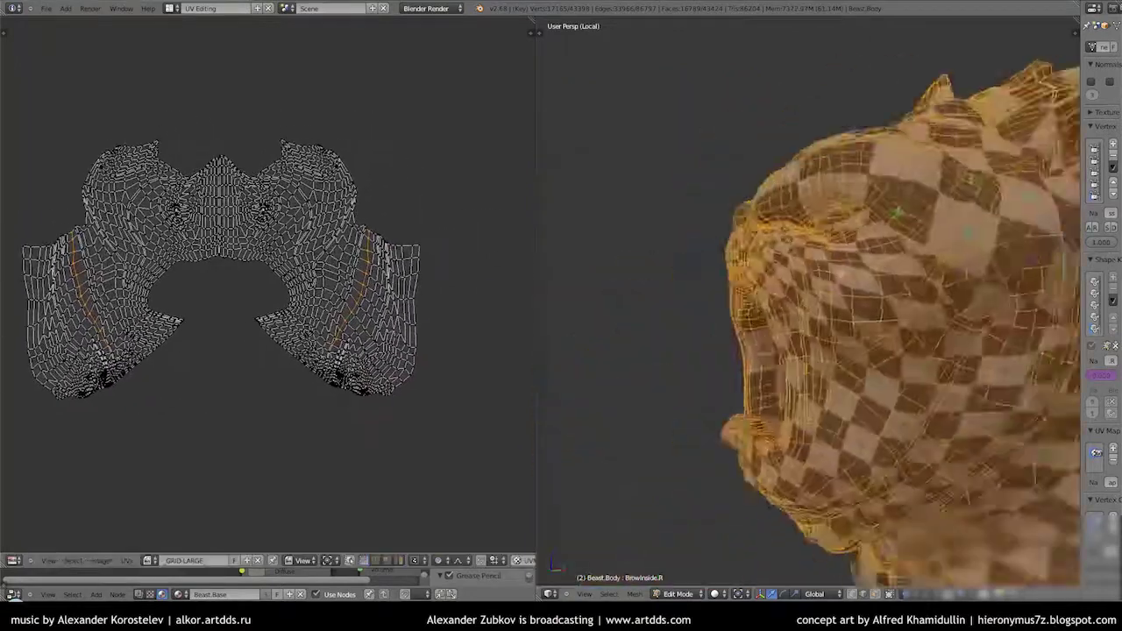
key(Tab)
mouse_move(843, 270)
middle_down()
mouse_move(861, 279)
mouse_move(817, 315)
middle_up()
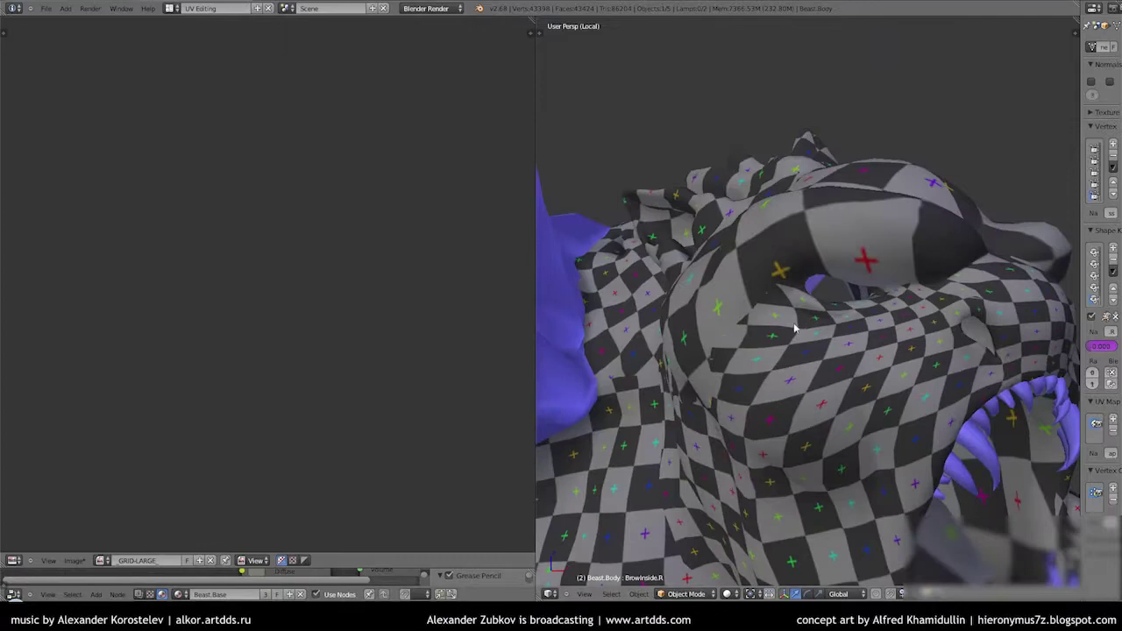
Return to Edit Mode and proportionally scale the selected head UVs
key(Tab)
scroll(388, 205, up, 2)
scroll(381, 166, up, 2)
scroll(403, 163, up, 2)
scroll(358, 226, down, 4)
key(s)
scroll(359, 211, up, 3)
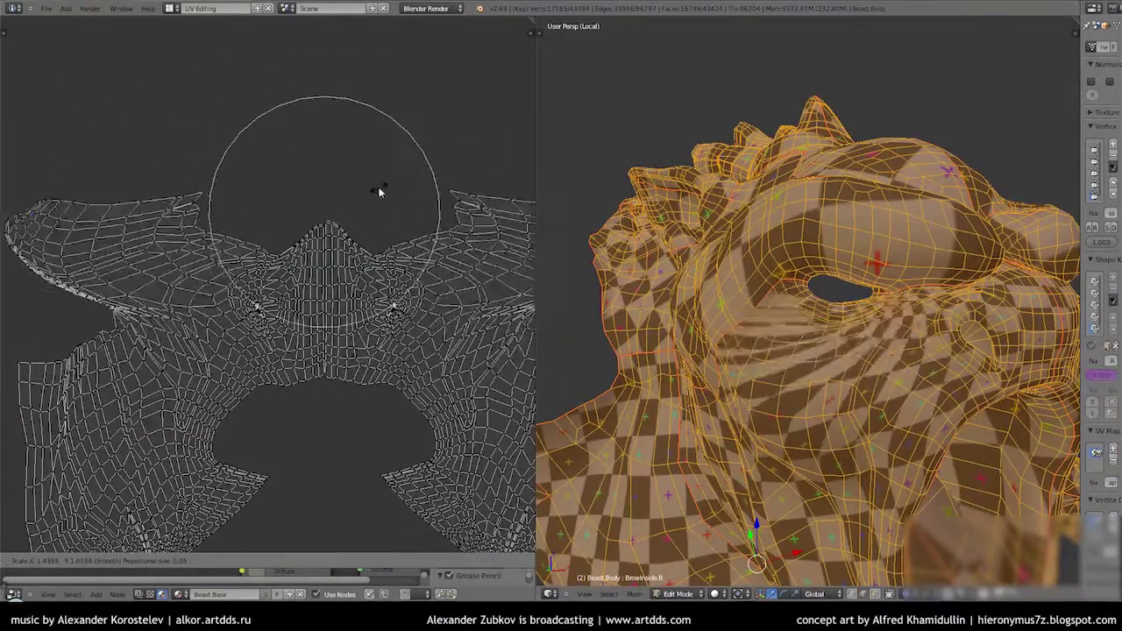
scroll(351, 198, down, 1)
click(389, 140)
Refine the selected UVs with further proportional scale adjustments
scroll(385, 219, up, 3)
scroll(162, 248, up, 2)
scroll(163, 248, down, 2)
scroll(926, 313, down, 3)
scroll(926, 313, up, 5)
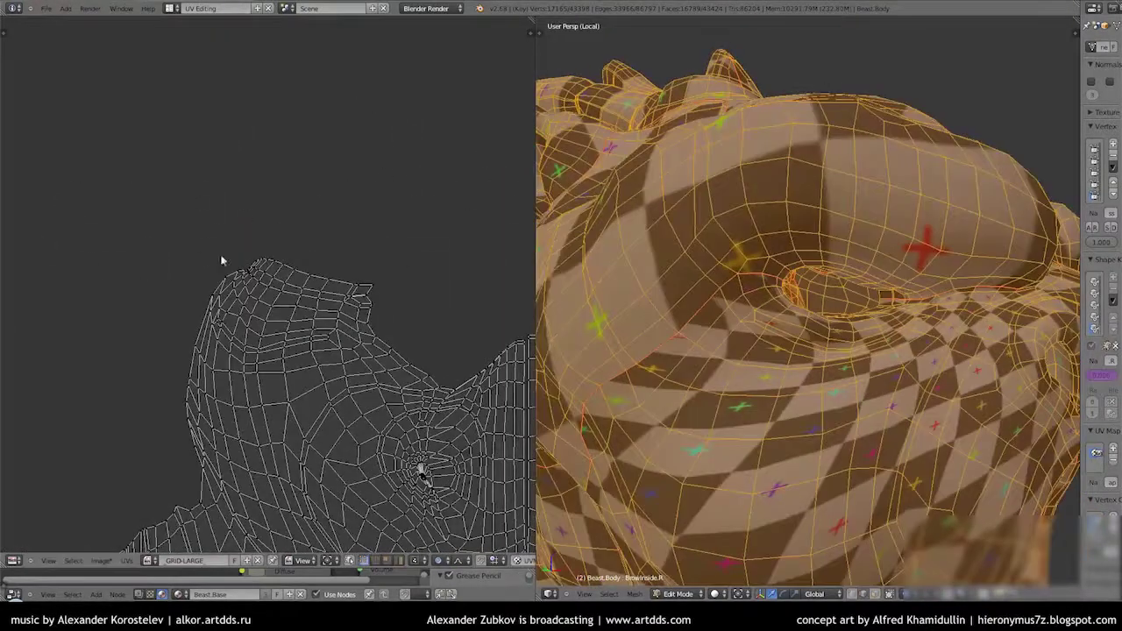
scroll(293, 300, up, 3)
key(s)
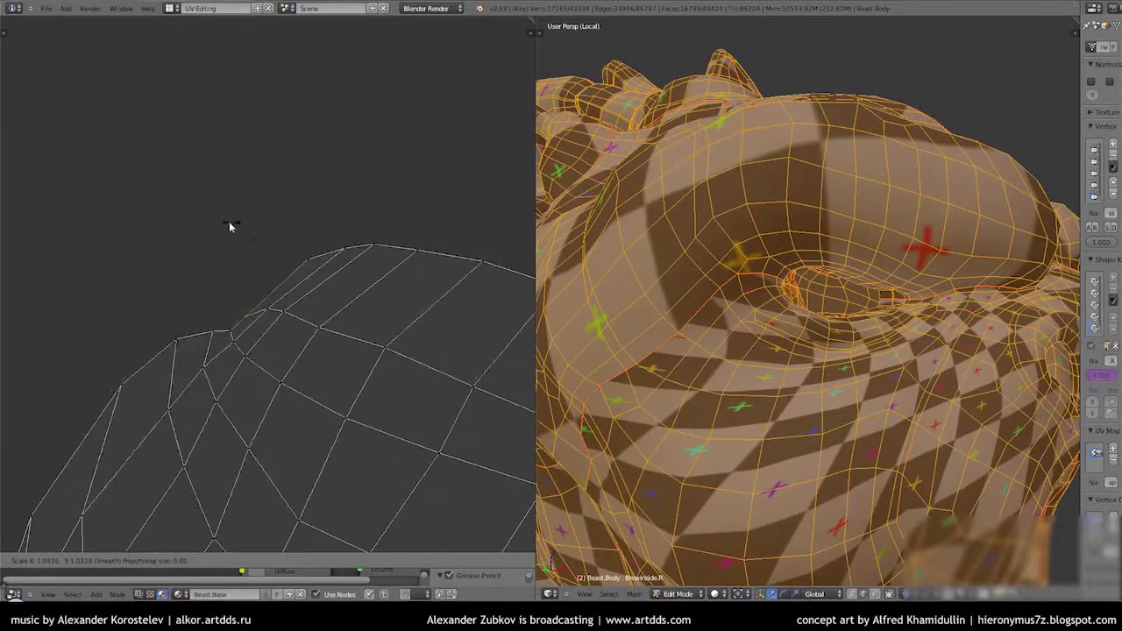
click(215, 88)
scroll(109, 249, down, 2)
scroll(519, 281, down, 3)
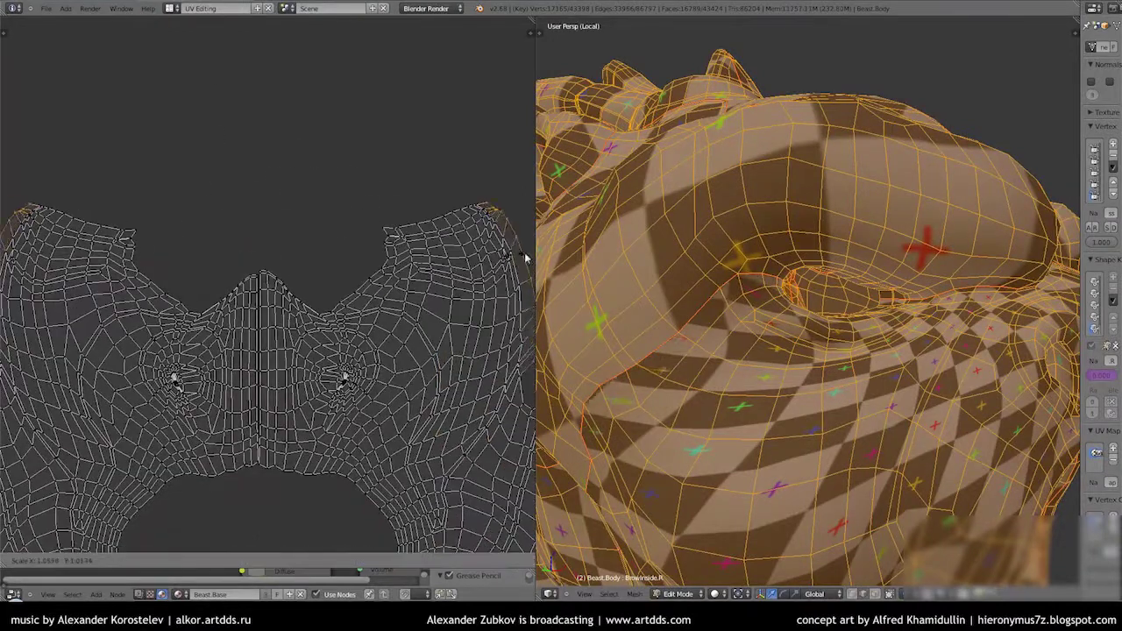
click(9, 254)
Proportionally scale the UVs around the selected loop, leaving snapping options unchanged
scroll(35, 263, down, 2)
scroll(63, 270, up, 1)
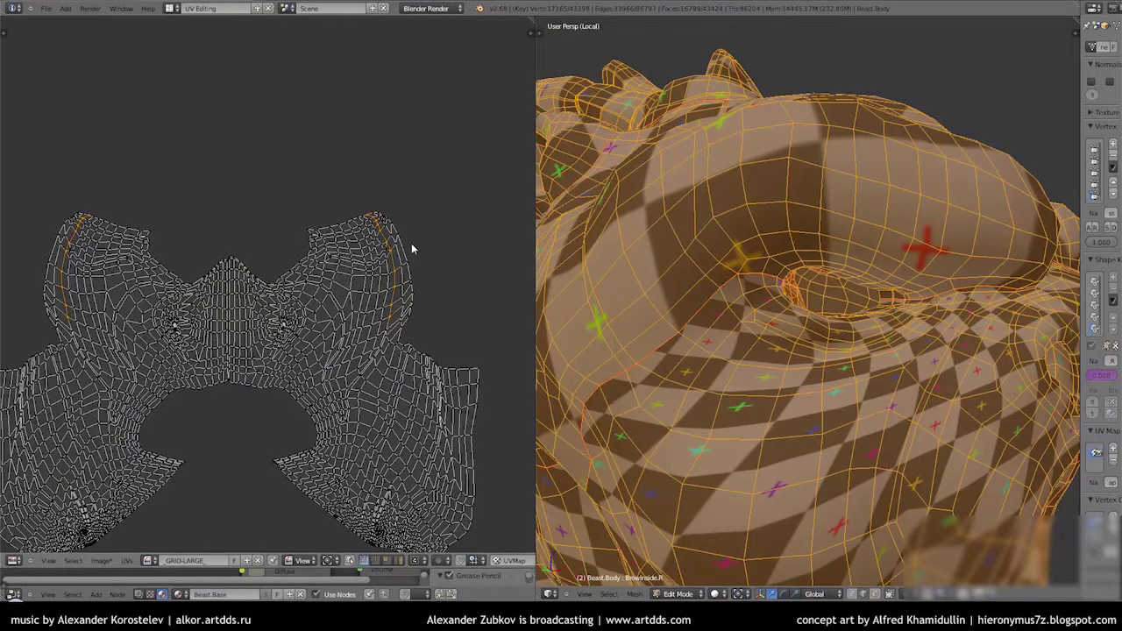
scroll(789, 315, down, 3)
scroll(359, 359, up, 1)
scroll(358, 356, up, 1)
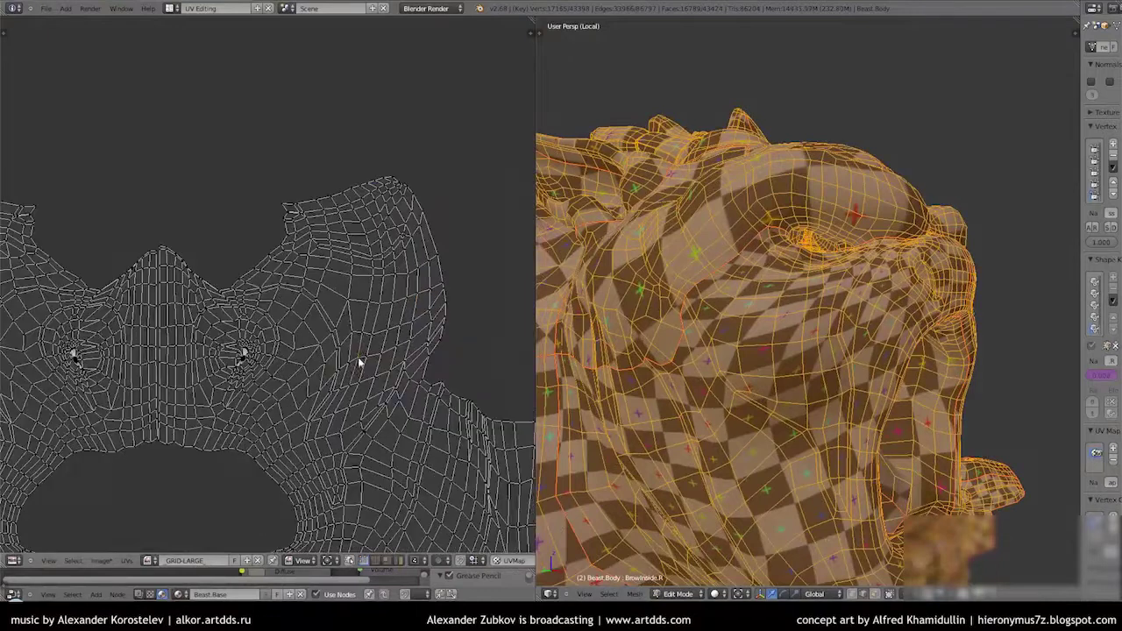
click(354, 354)
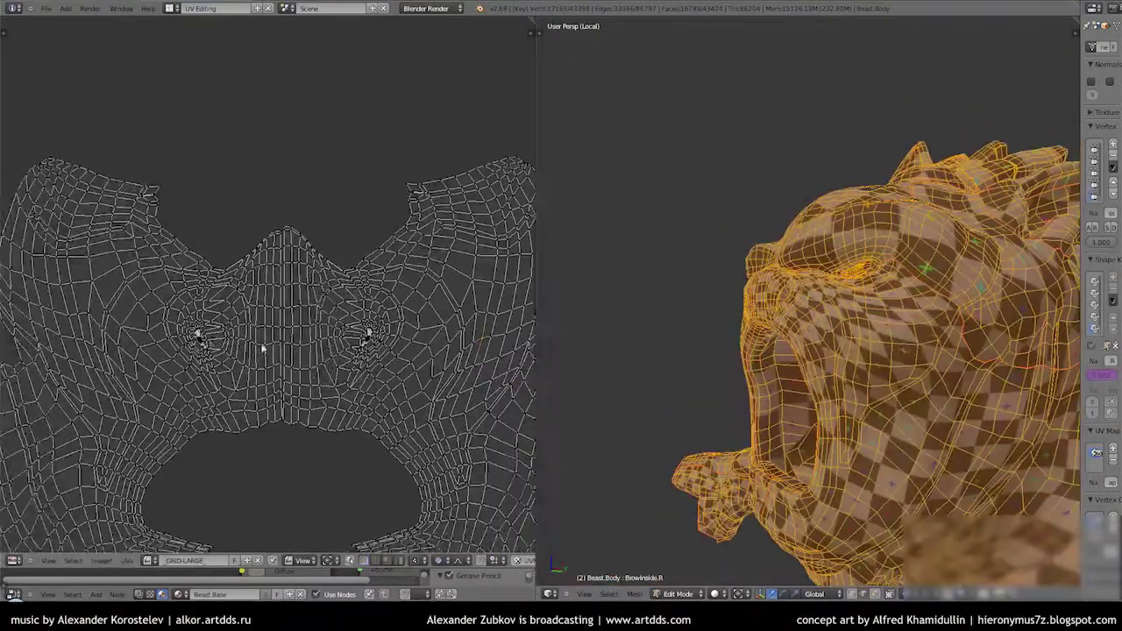
click(294, 342)
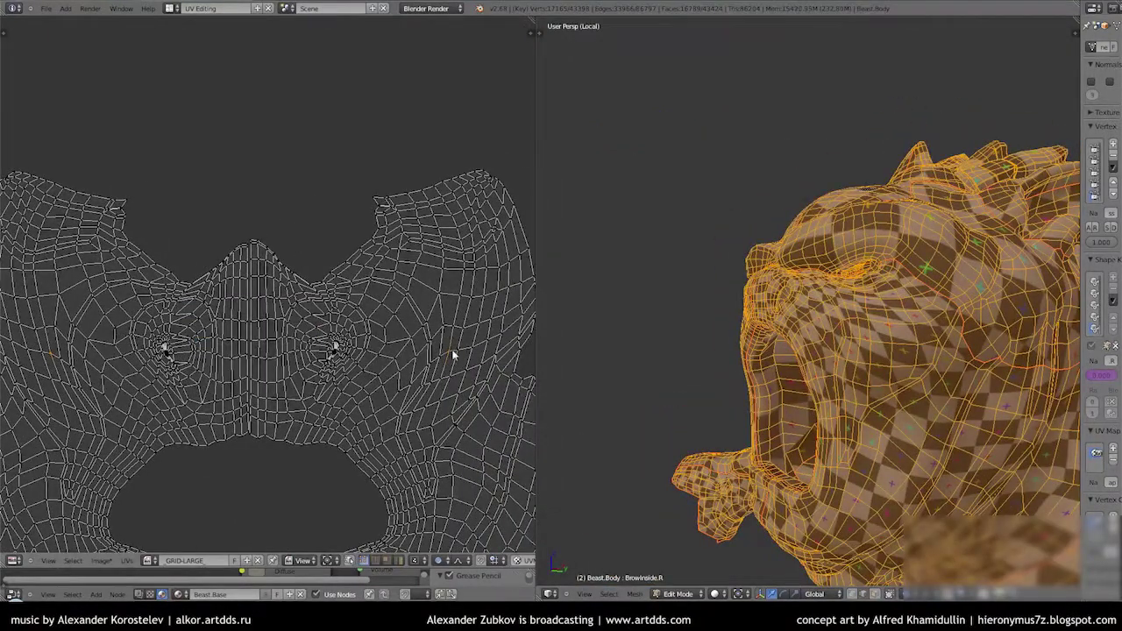
key(s)
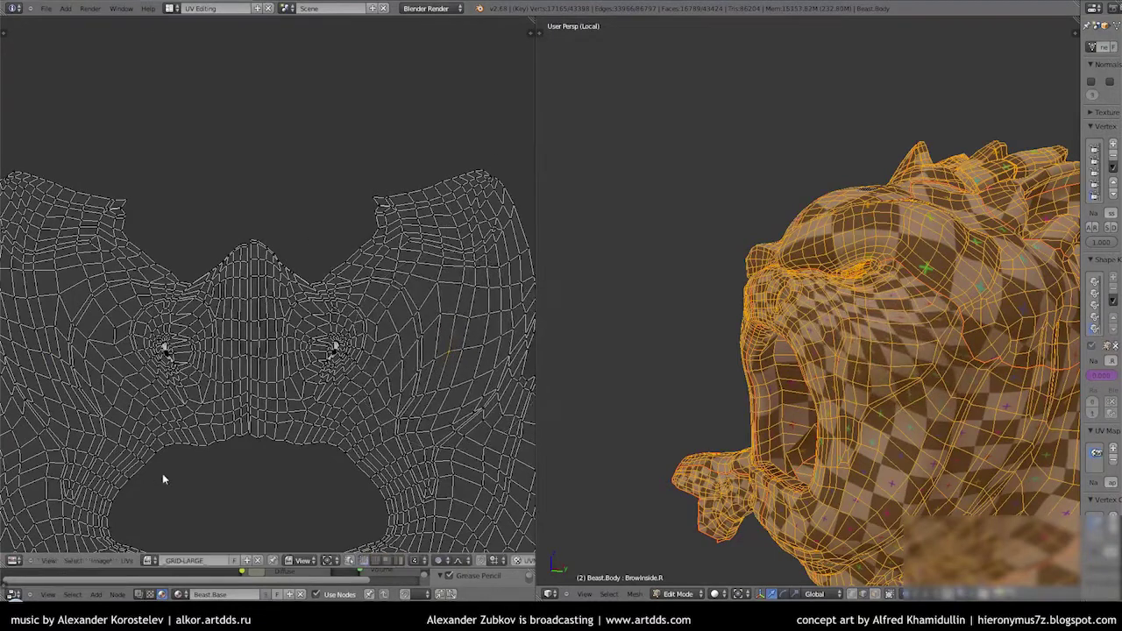
click(334, 533)
Add a second edge loop on the right island and scale both loops proportionally
middle_drag(788, 351, 684, 368)
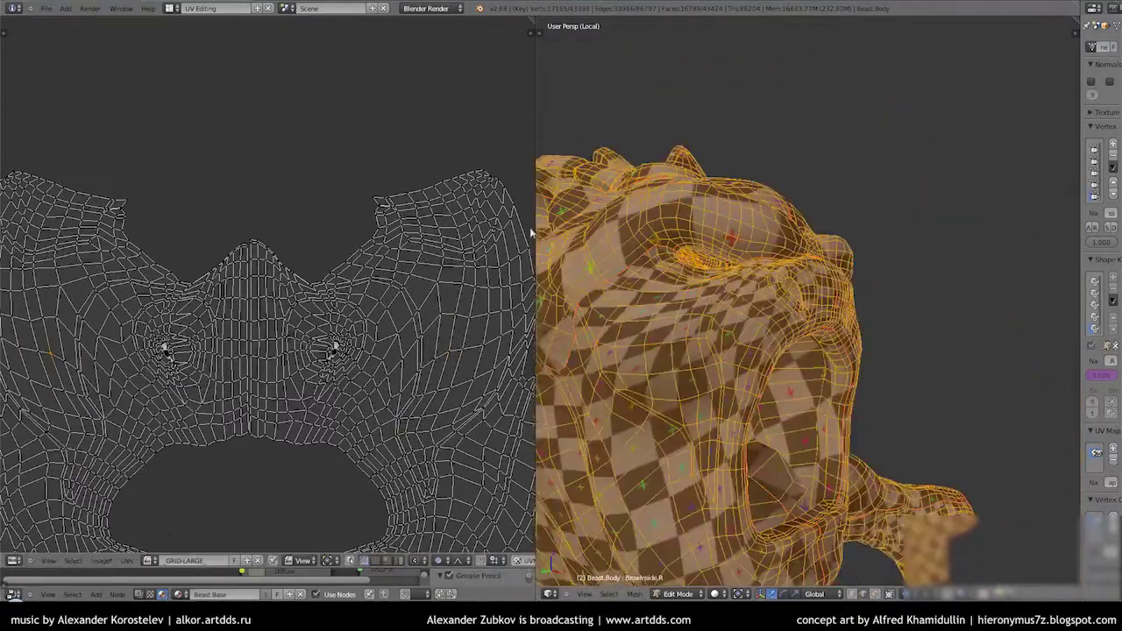
scroll(168, 335, up, 2)
scroll(337, 344, down, 1)
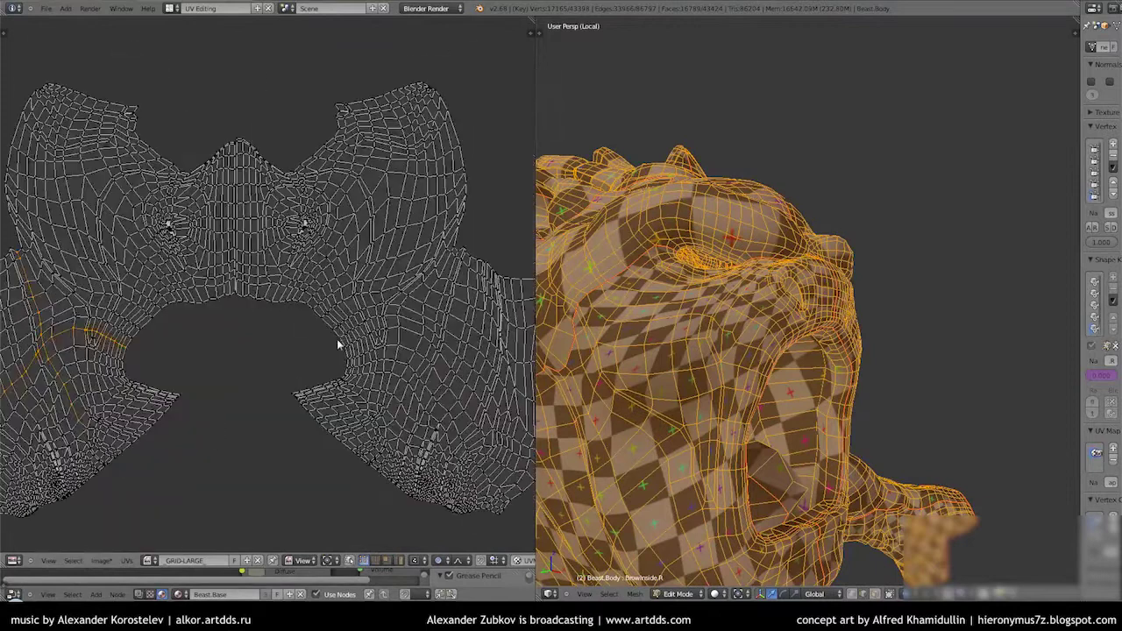
alt+shift+right_click(409, 331)
key(s)
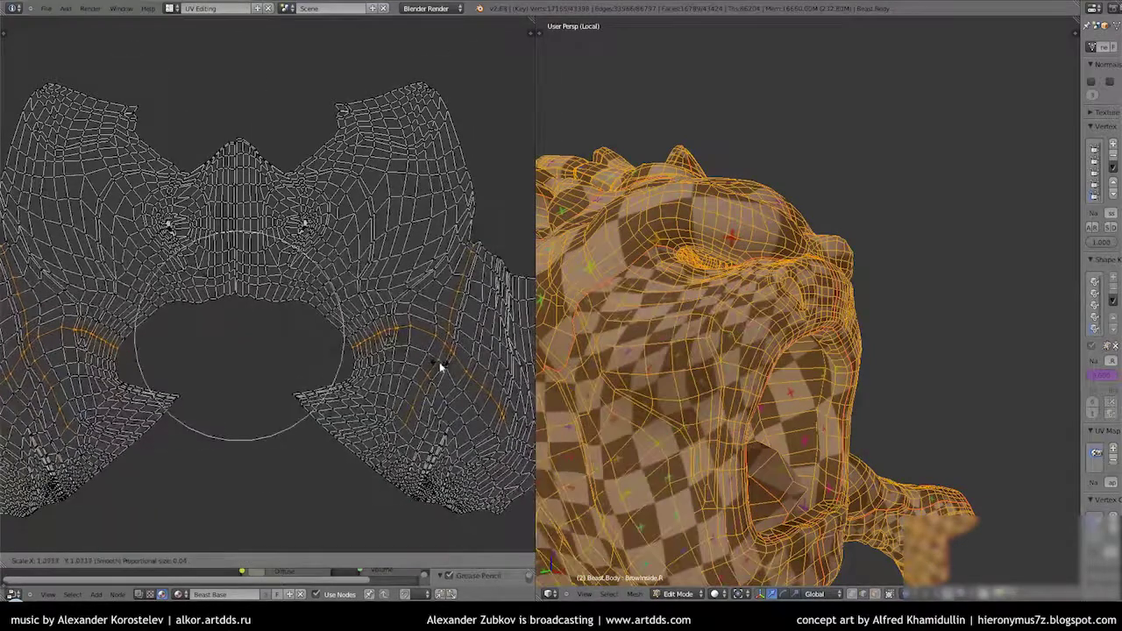
click(478, 390)
scroll(212, 448, down, 2)
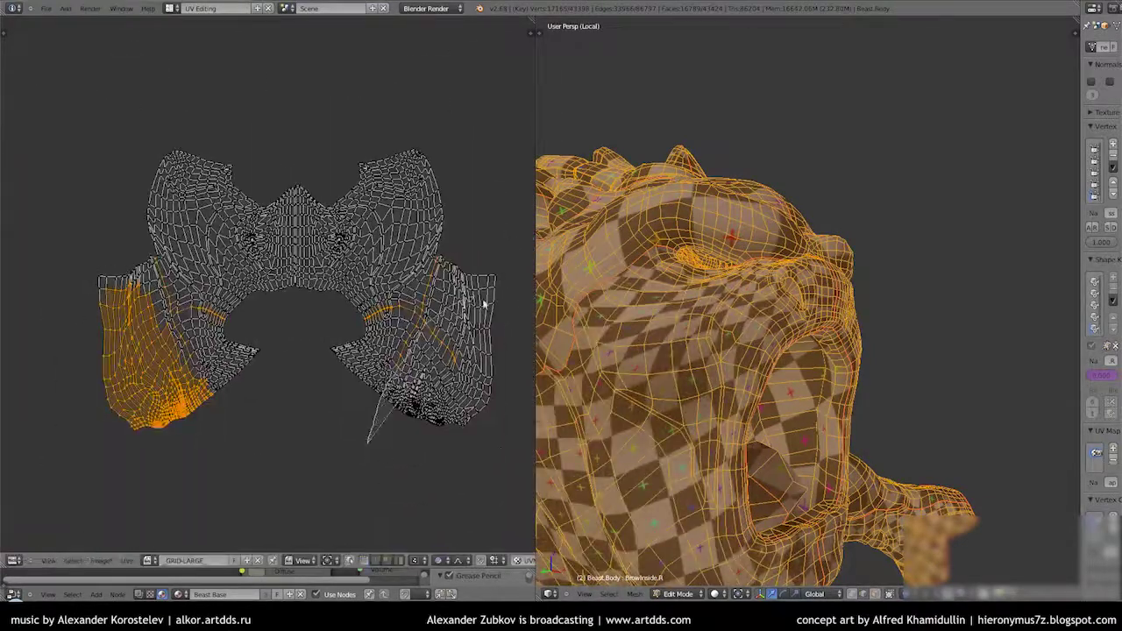
Move the UVs vertically with proportional falloff and spread the lower side flaps outward
key(g)
key(y)
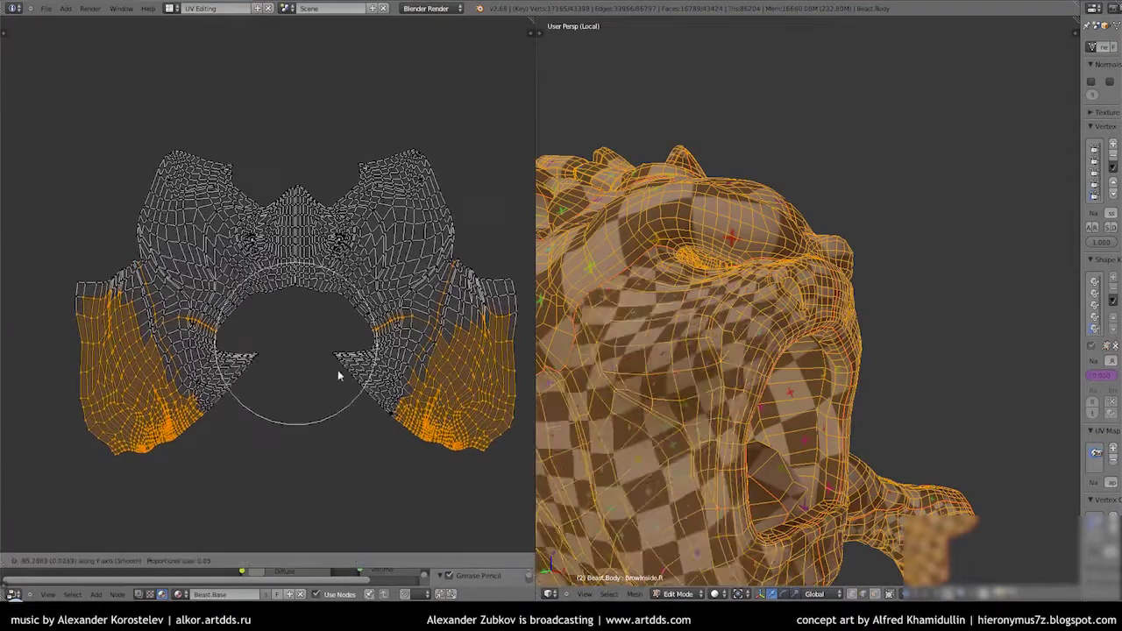
click(335, 392)
key(a)
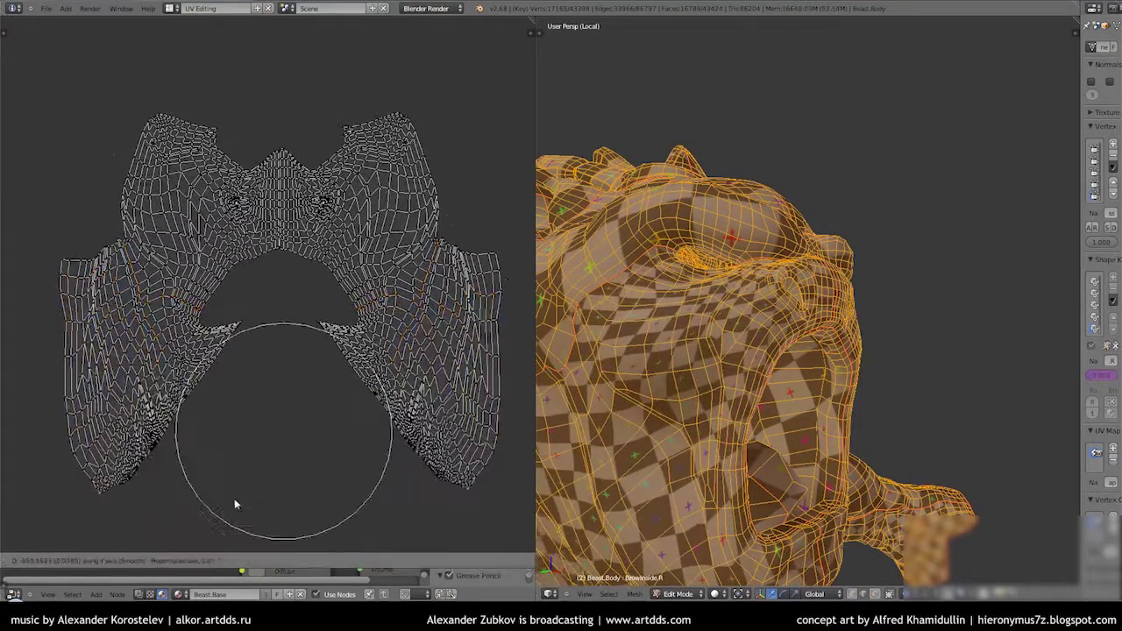
click(234, 498)
click(318, 425)
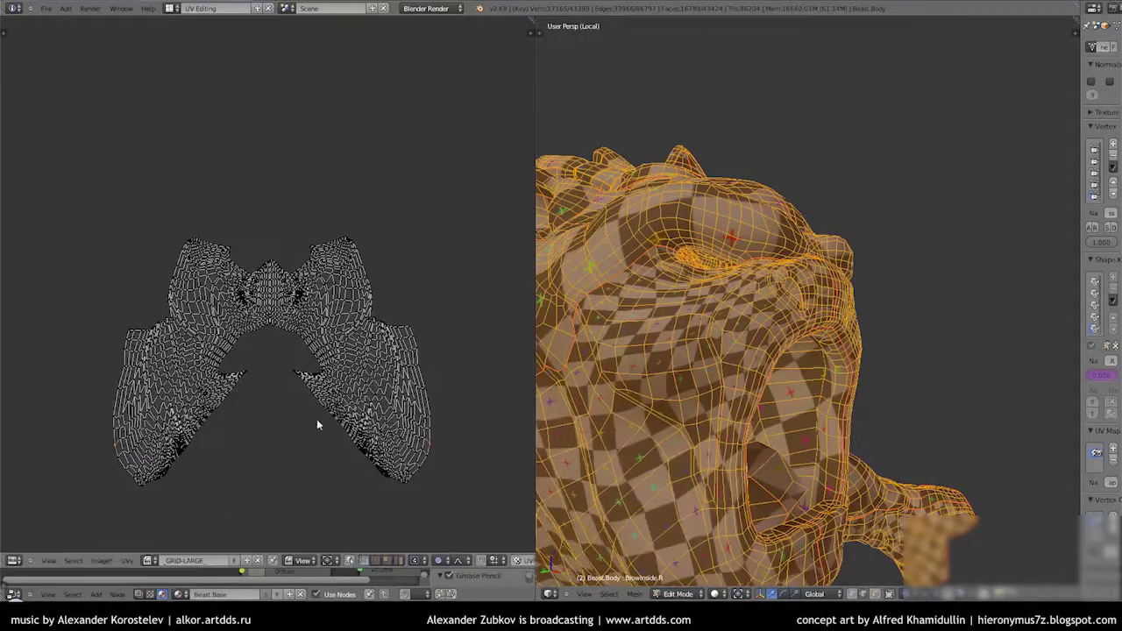
Apply a slight final scale to the head island, then narrow the selection to the eye region
key(s)
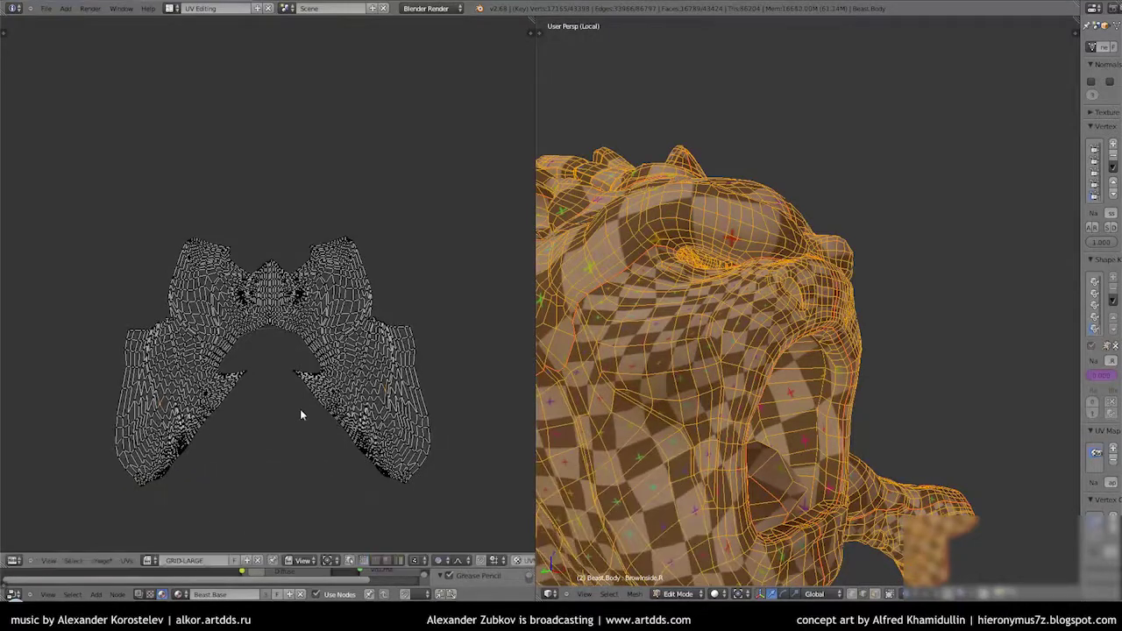
middle_drag(701, 350, 789, 333)
scroll(400, 436, down, 3)
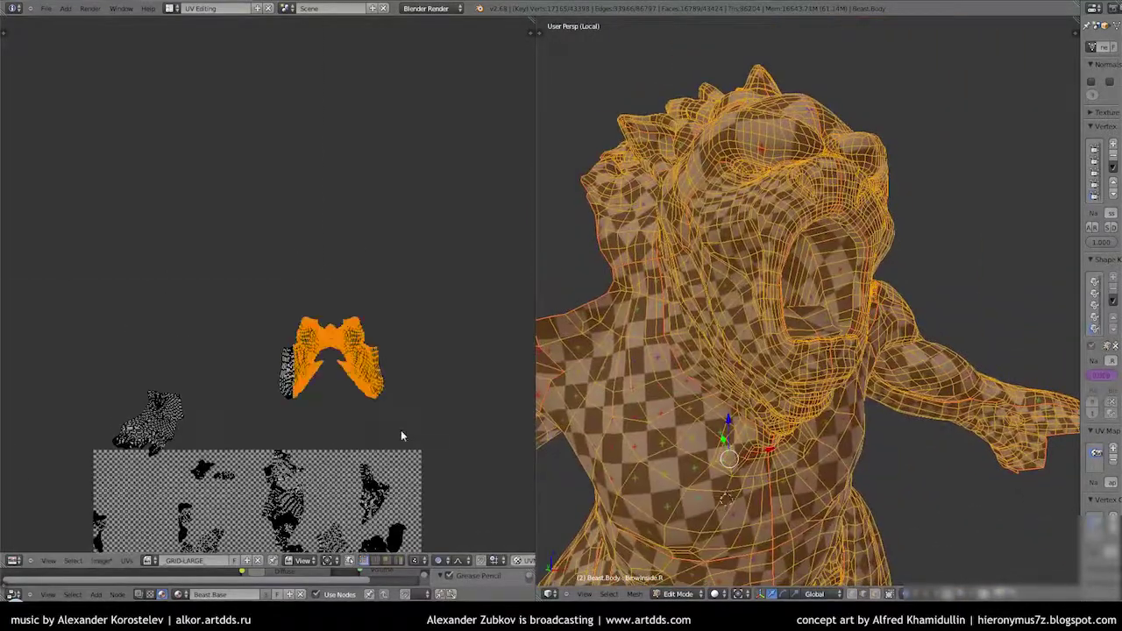
click(394, 276)
shift+scroll(289, 260, down, 4)
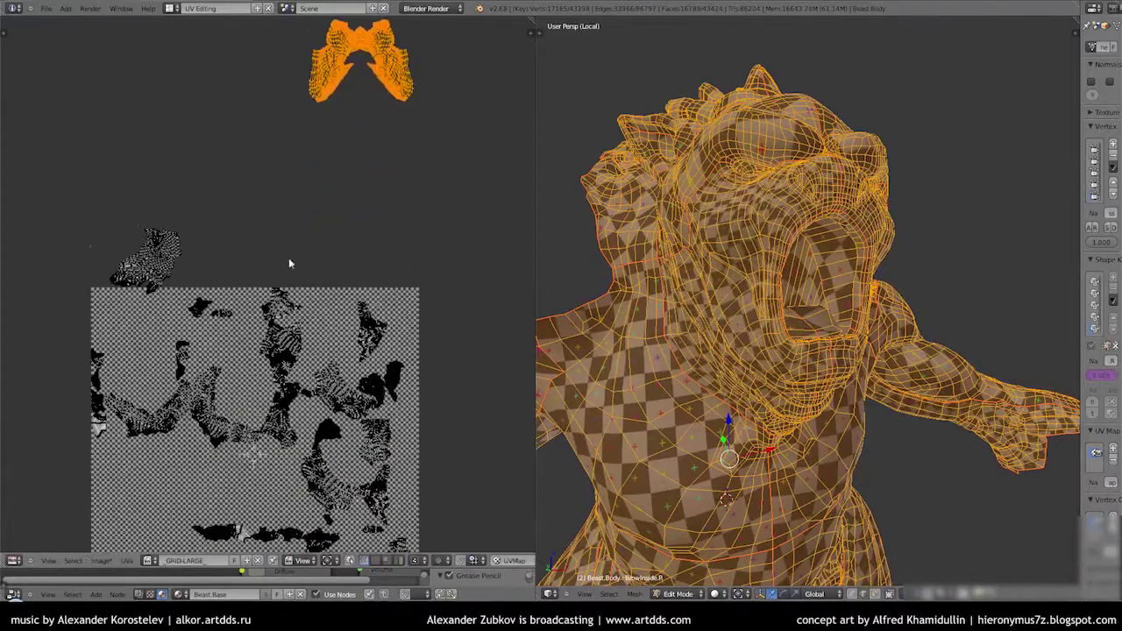
scroll(288, 260, up, 3)
scroll(289, 261, up, 2)
key(ctrl+z)
key(ctrl+z)
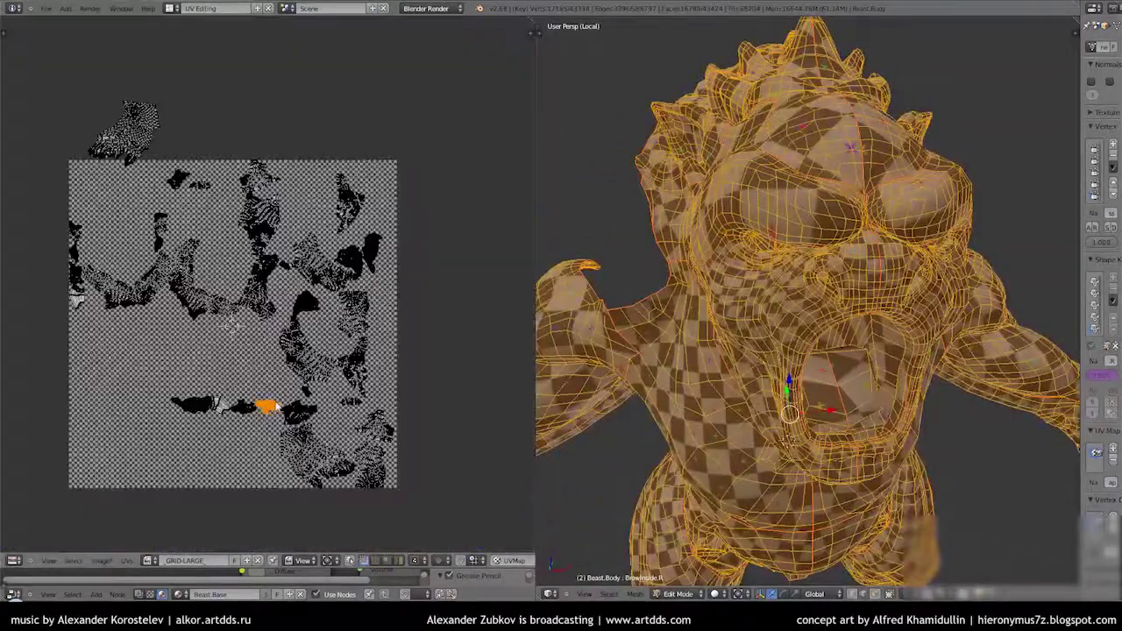
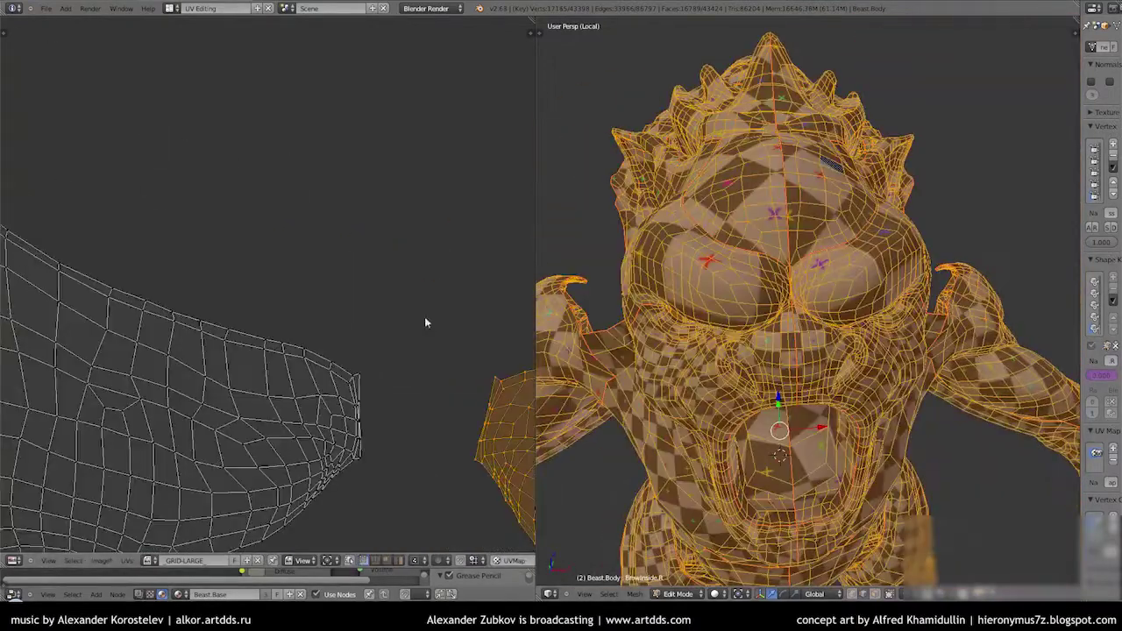
Move the orange chest island into place and re-unwrap the selection into one mirrored island
key(g)
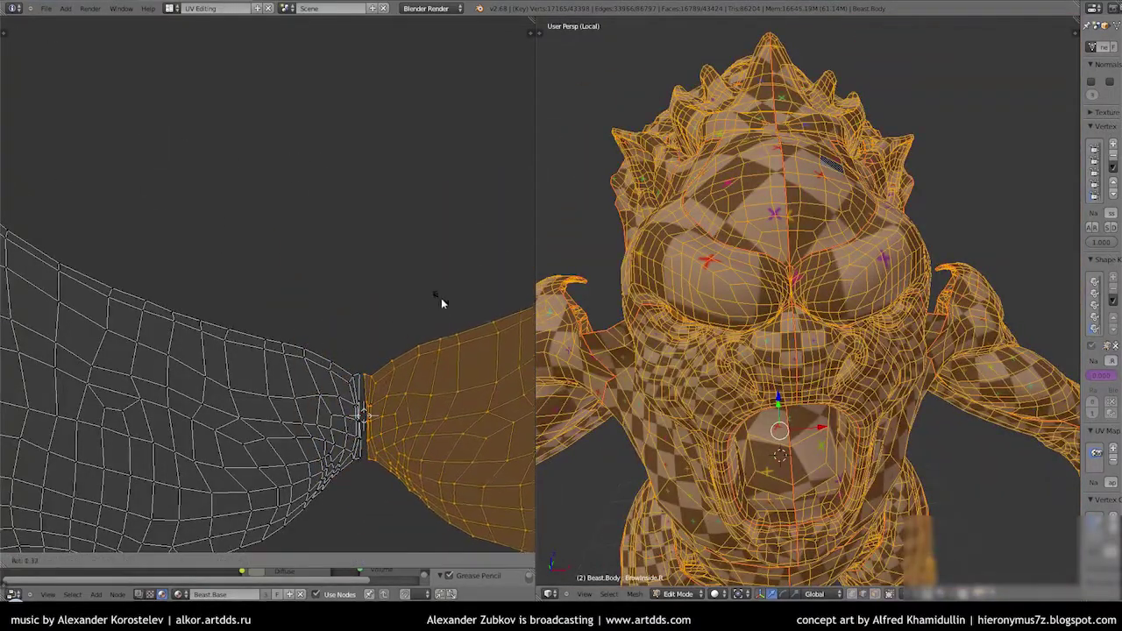
click(430, 296)
scroll(347, 278, down, 2)
scroll(318, 307, down, 2)
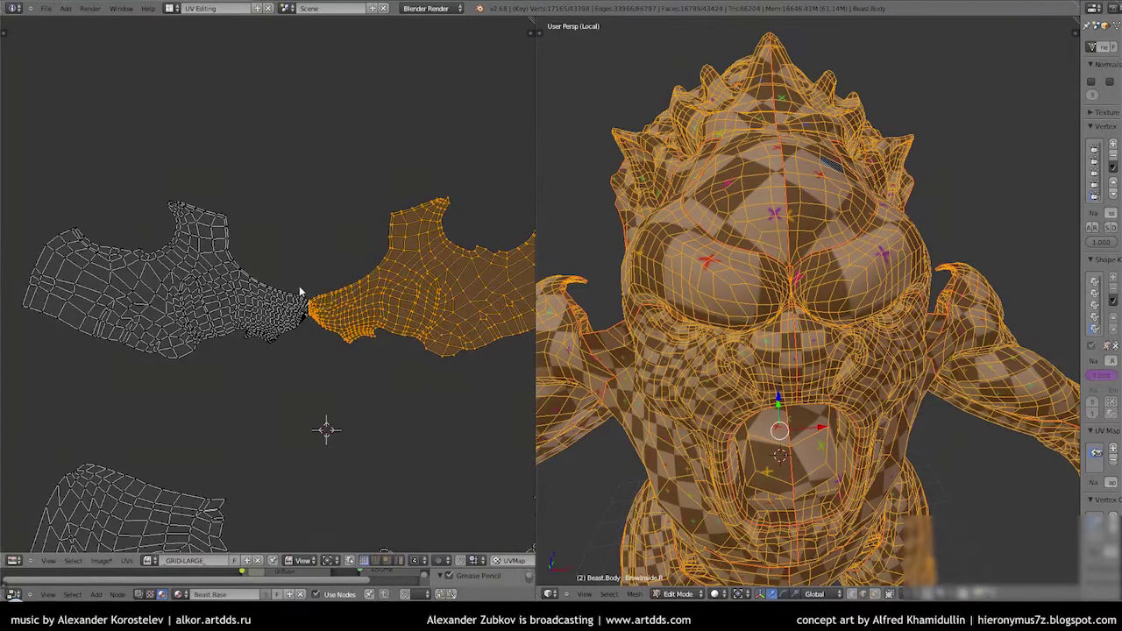
key(e)
scroll(325, 303, down, 1)
scroll(375, 265, up, 4)
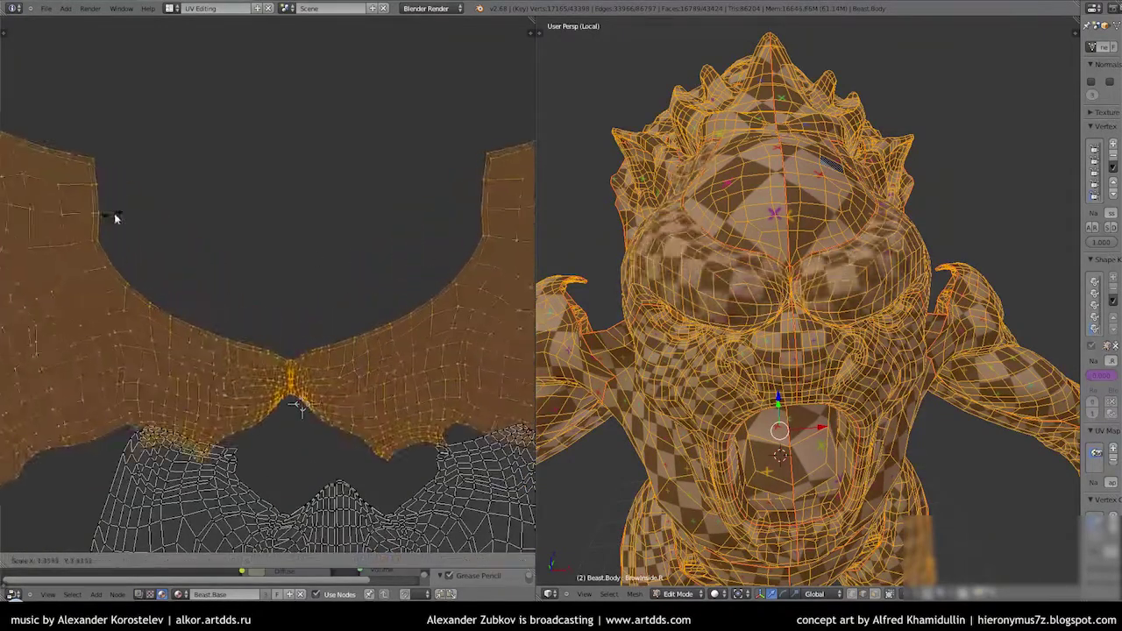
scroll(114, 218, up, 2)
Stretch the island's right-edge vertices outward with soft falloff, then scale the islands inward
middle_drag(788, 307, 876, 280)
scroll(360, 330, down, 2)
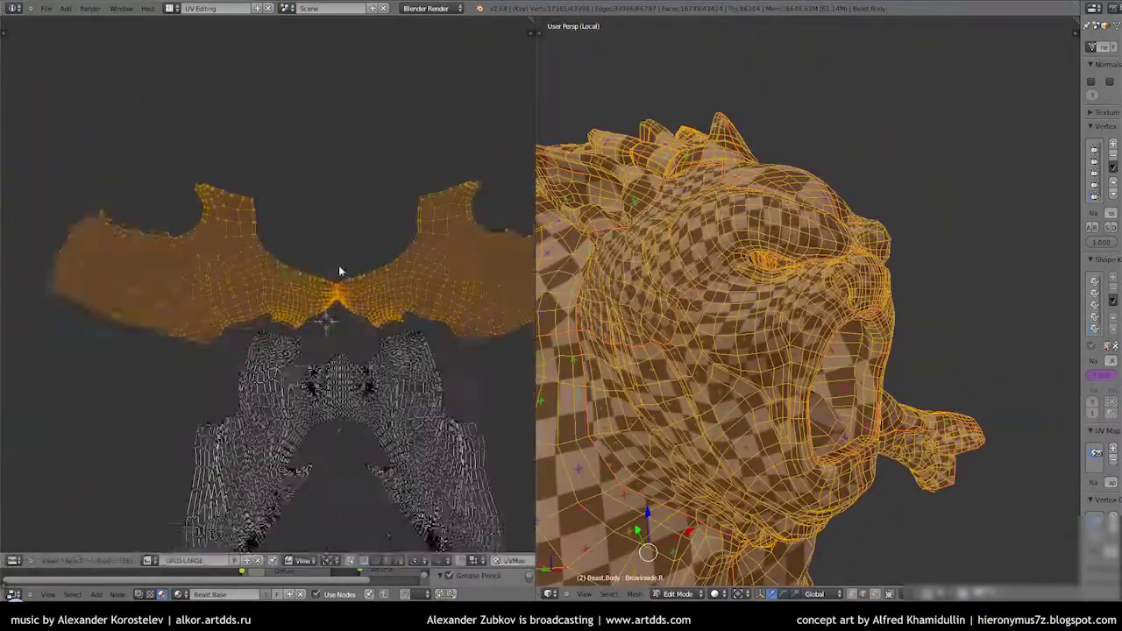
scroll(340, 271, down, 2)
key(a)
click(473, 245)
key(s)
click(462, 207)
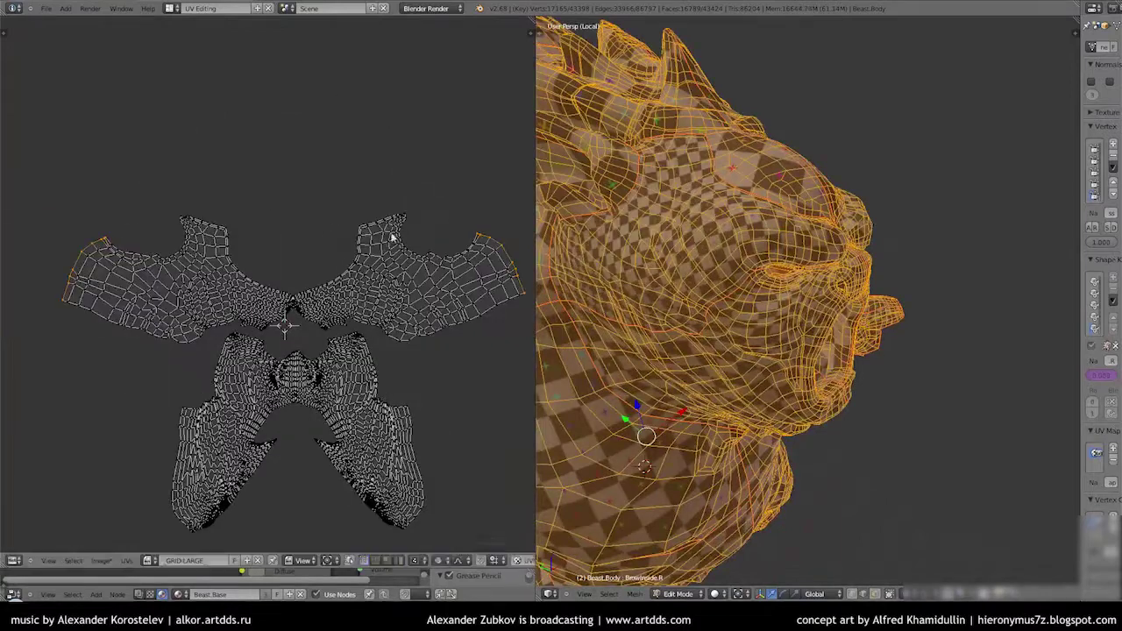
key(s)
scroll(382, 247, up, 2)
click(386, 247)
Save the blend file, overwriting the existing version
mouse_move(613, 263)
middle_down()
mouse_move(555, 242)
mouse_move(325, 309)
middle_up()
key(ctrl+s)
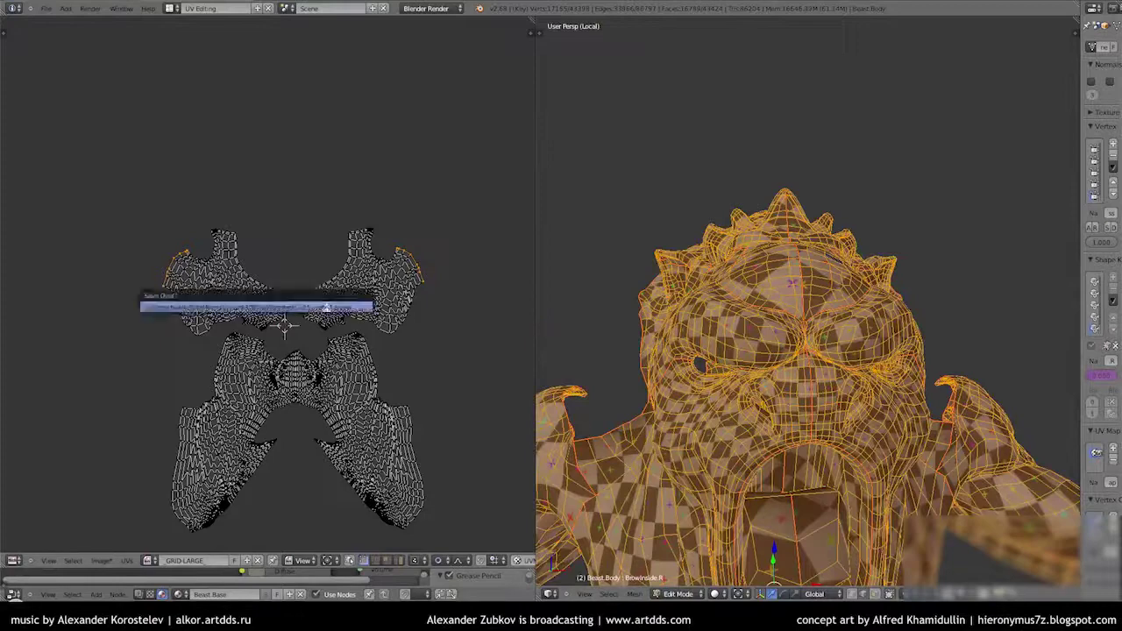
click(344, 300)
Reshape the shoulder islands with another soft-falloff scale
middle_drag(789, 351, 666, 290)
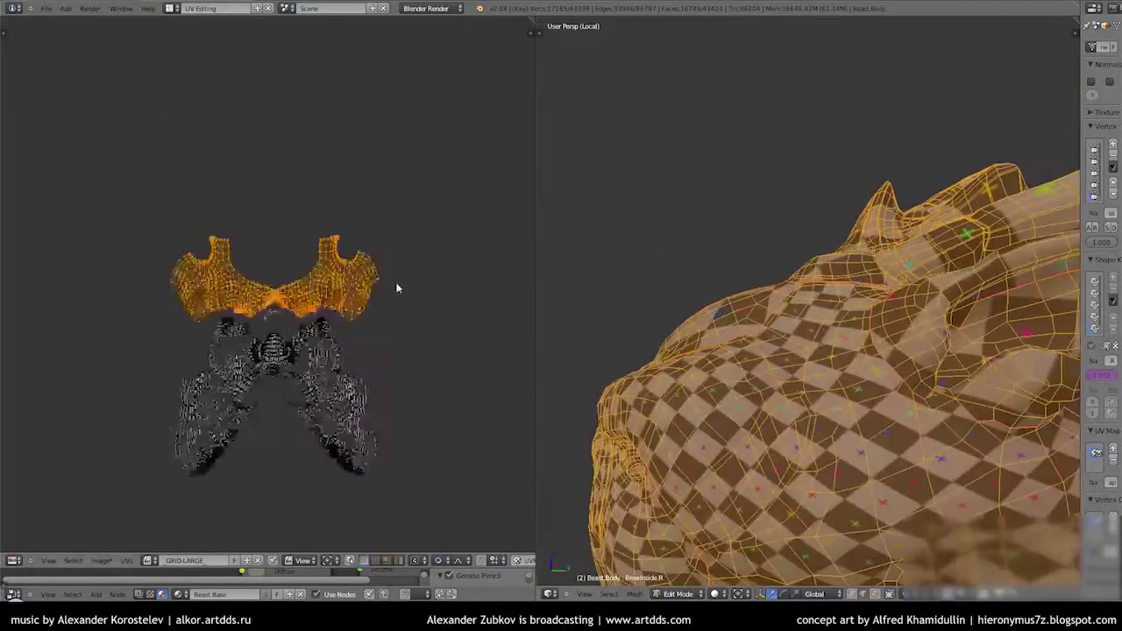
scroll(386, 254, up, 3)
key(s)
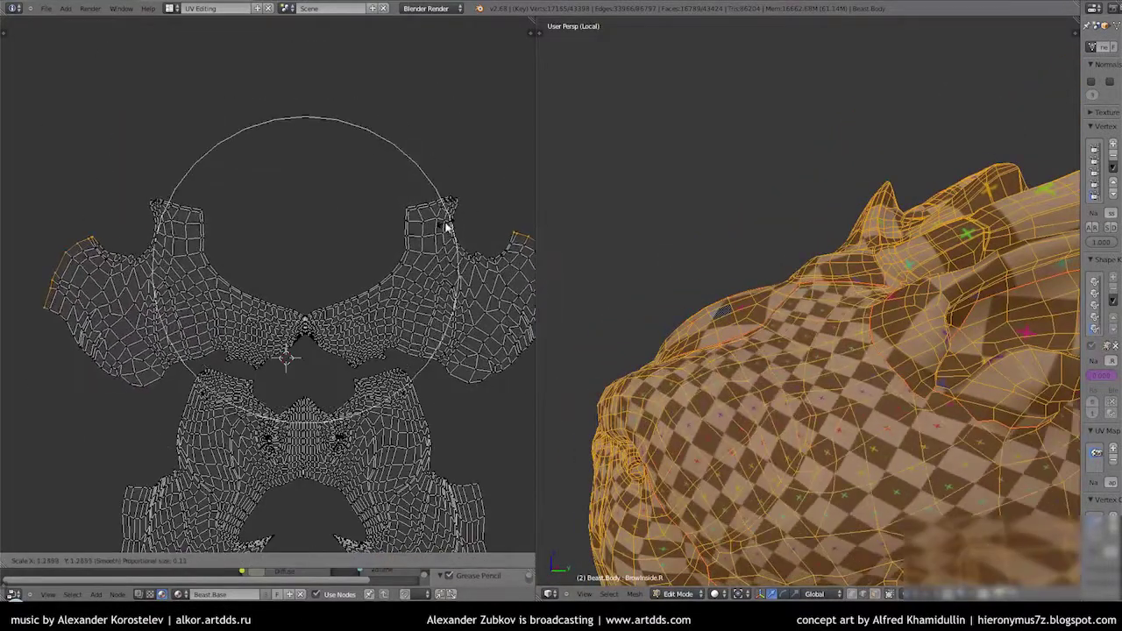
click(447, 232)
scroll(447, 237, down, 2)
middle_drag(771, 281, 613, 275)
scroll(341, 187, up, 3)
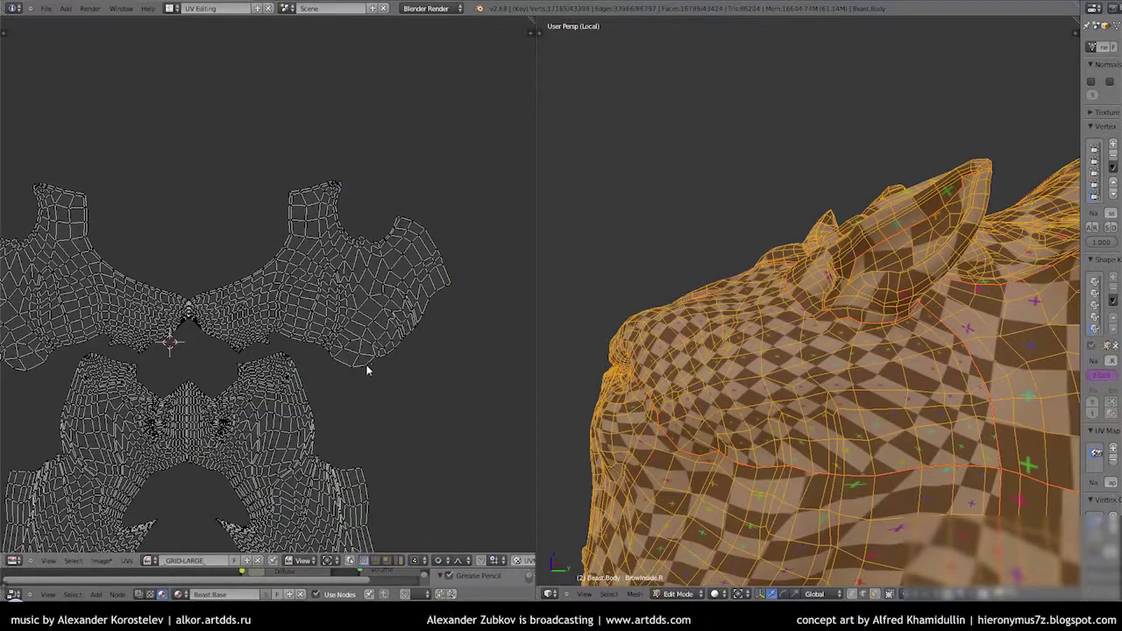
Soft-move the shoulder island's stretched edge to even out the checker
key(g)
click(494, 342)
scroll(196, 297, down, 2)
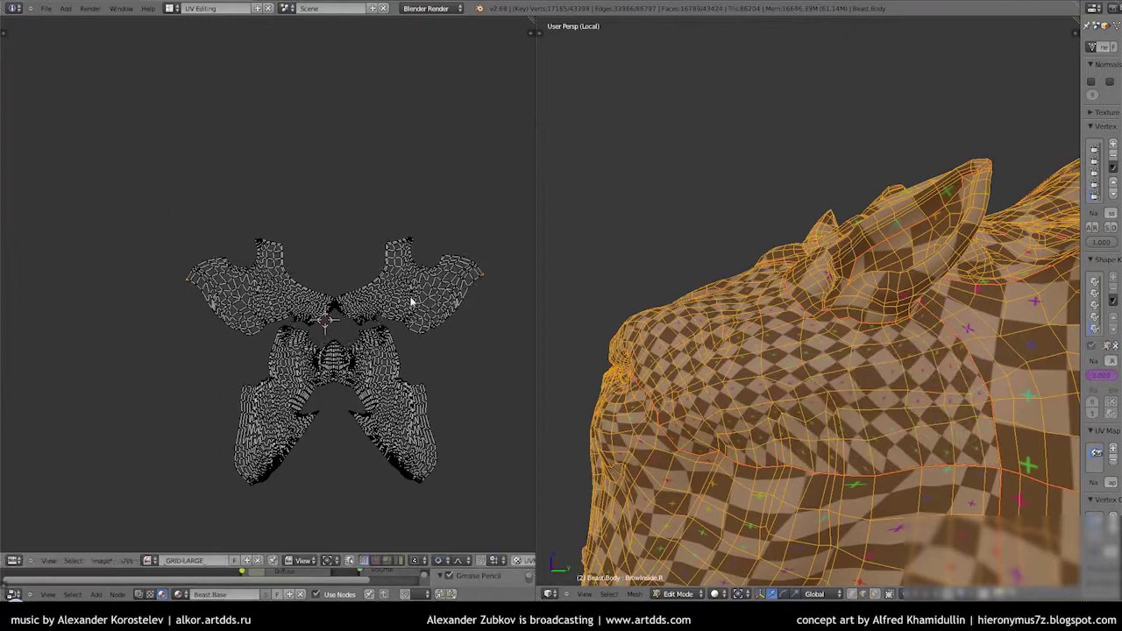
scroll(237, 320, up, 3)
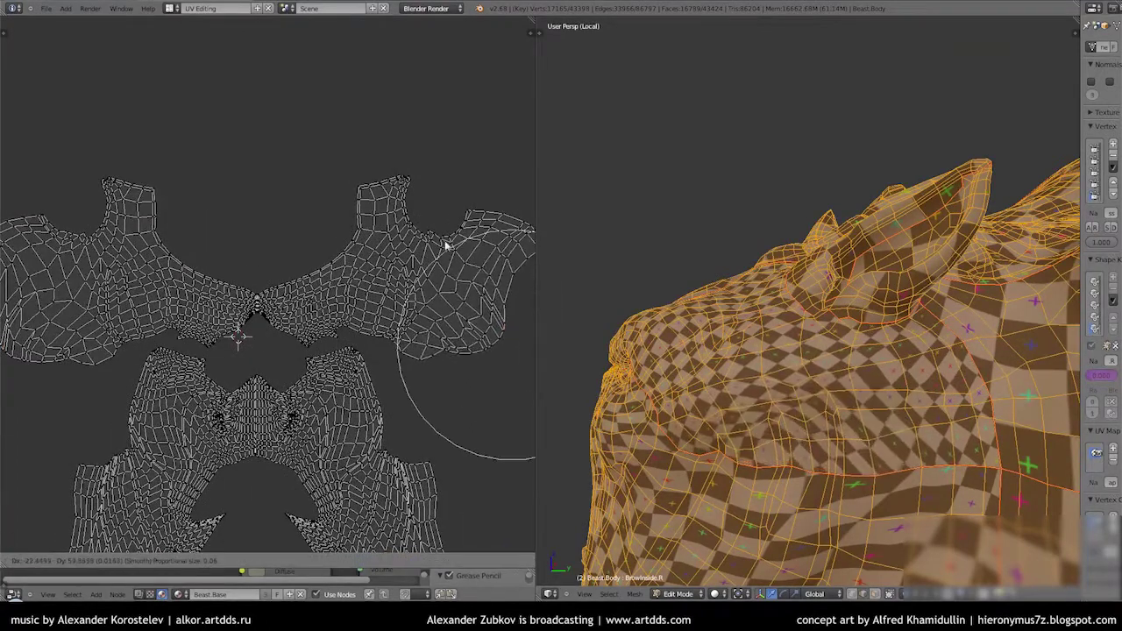
click(509, 343)
click(515, 305)
scroll(225, 336, down, 3)
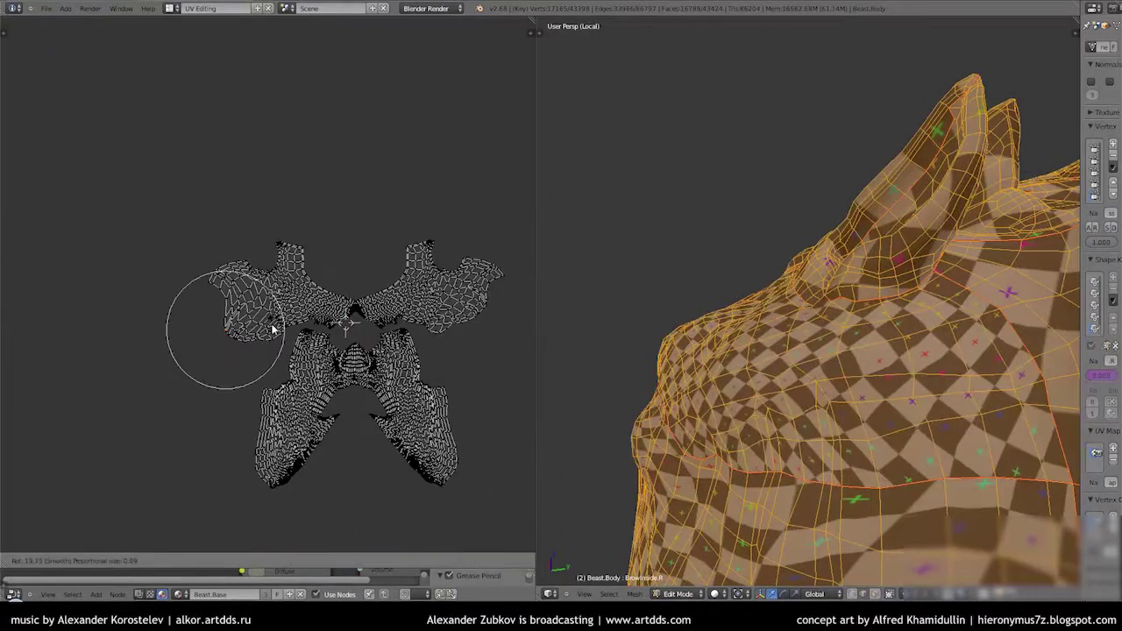
click(241, 317)
Softly rotate part of the island's edge into a better shape
scroll(239, 257, up, 3)
key(r)
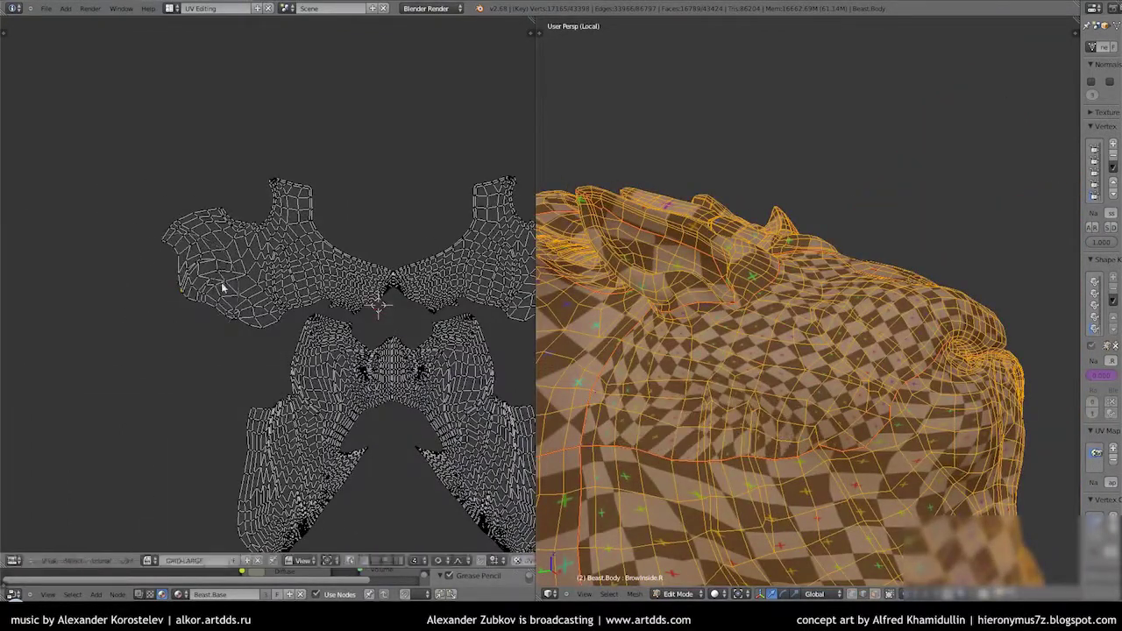
click(243, 298)
scroll(244, 298, down, 2)
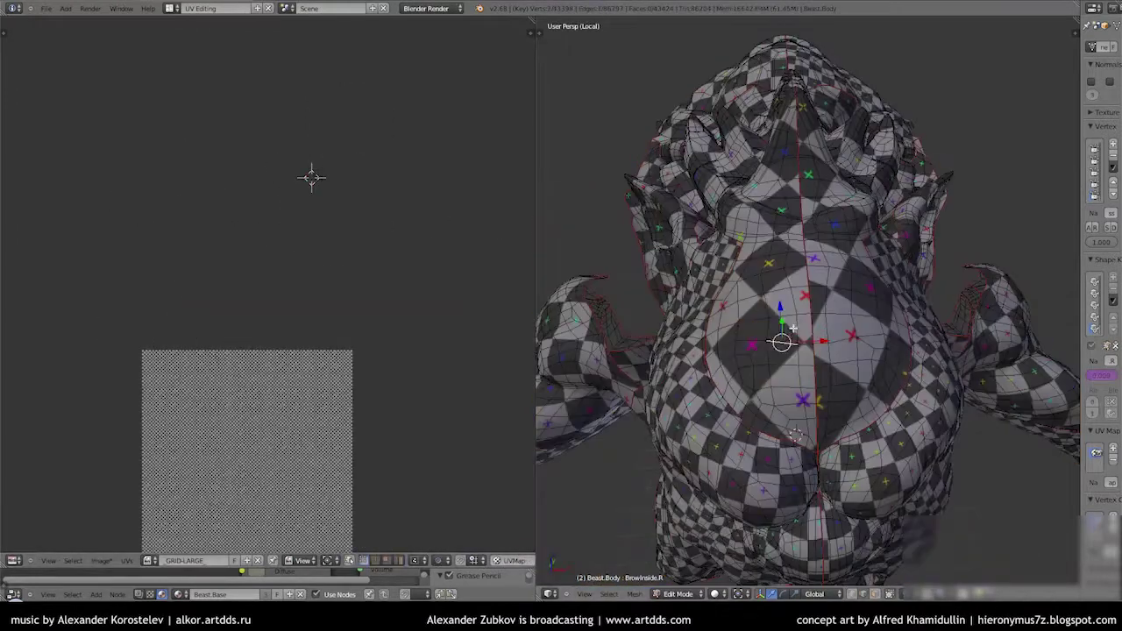
Rotate the orange arm islands upright, move them above the chest islands and scale them up
key(a)
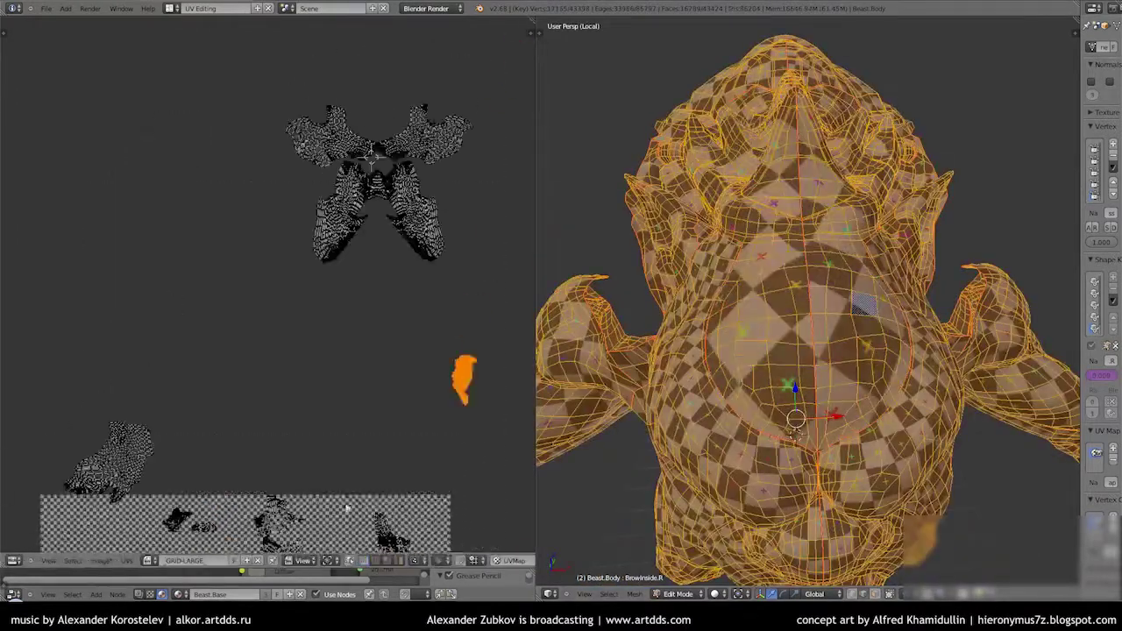
scroll(357, 269, up, 5)
key(r)
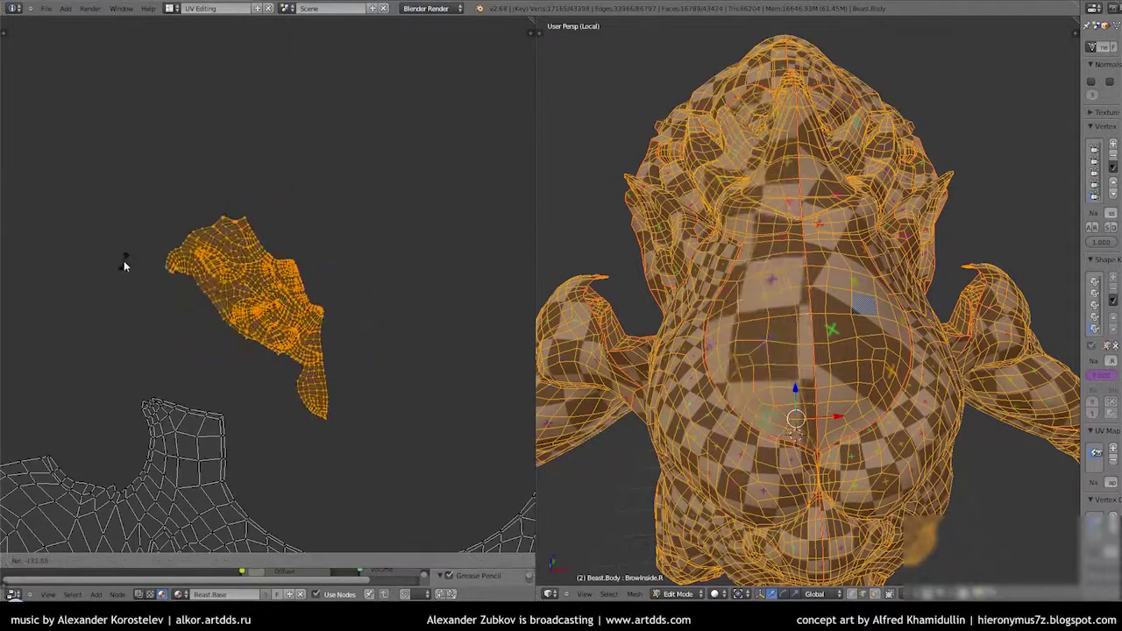
drag(349, 438, 309, 399)
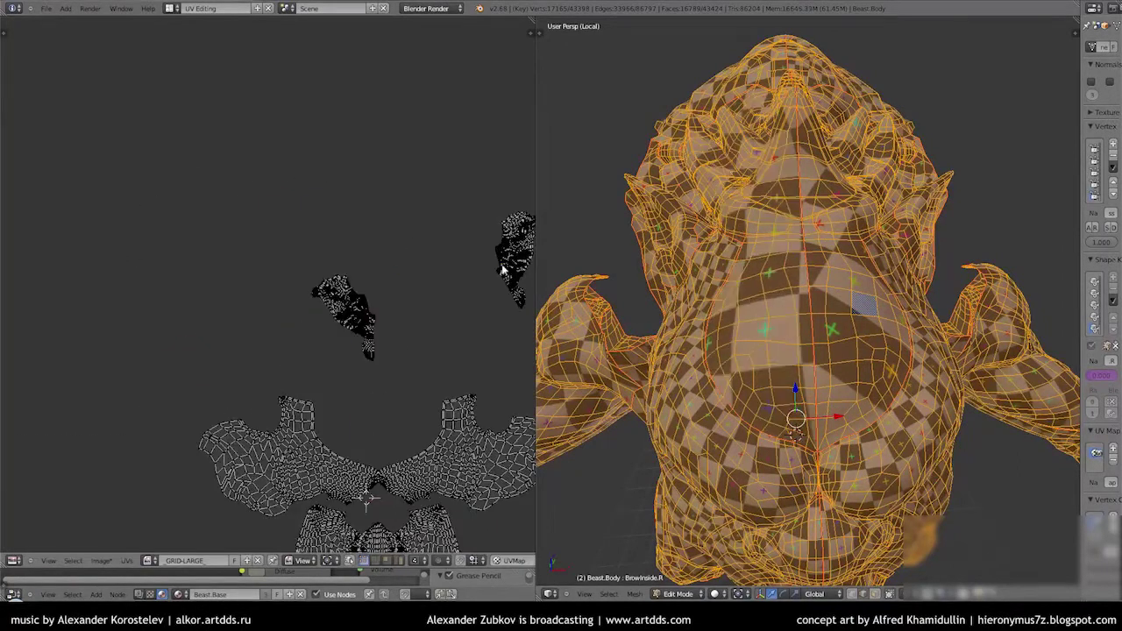
scroll(392, 331, up, 3)
scroll(393, 331, up, 3)
key(g)
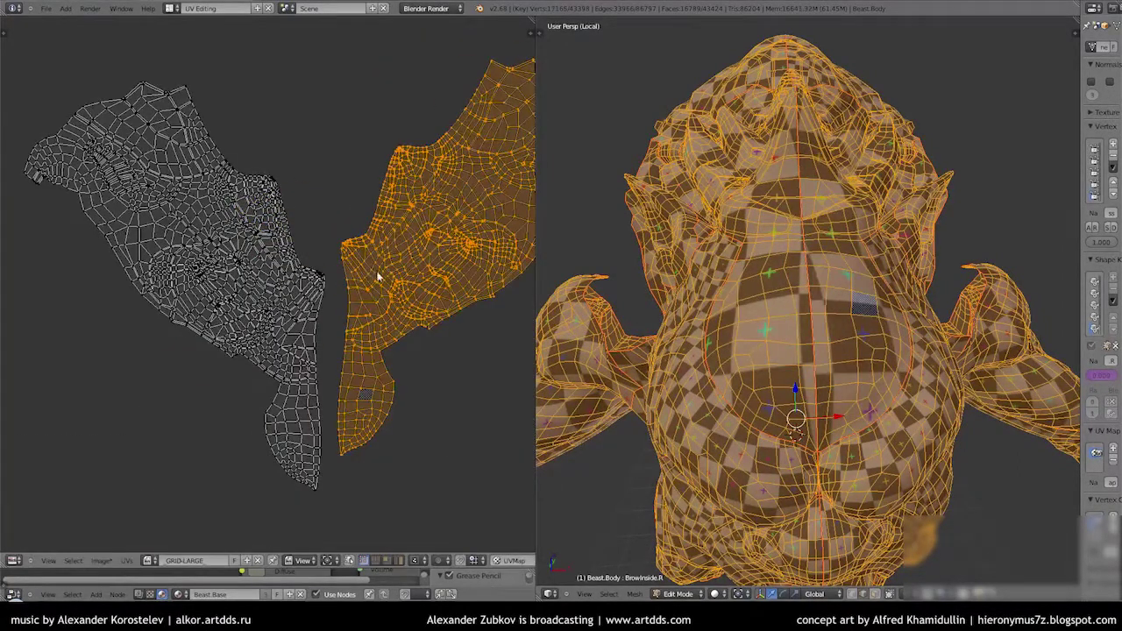
scroll(316, 336, down, 4)
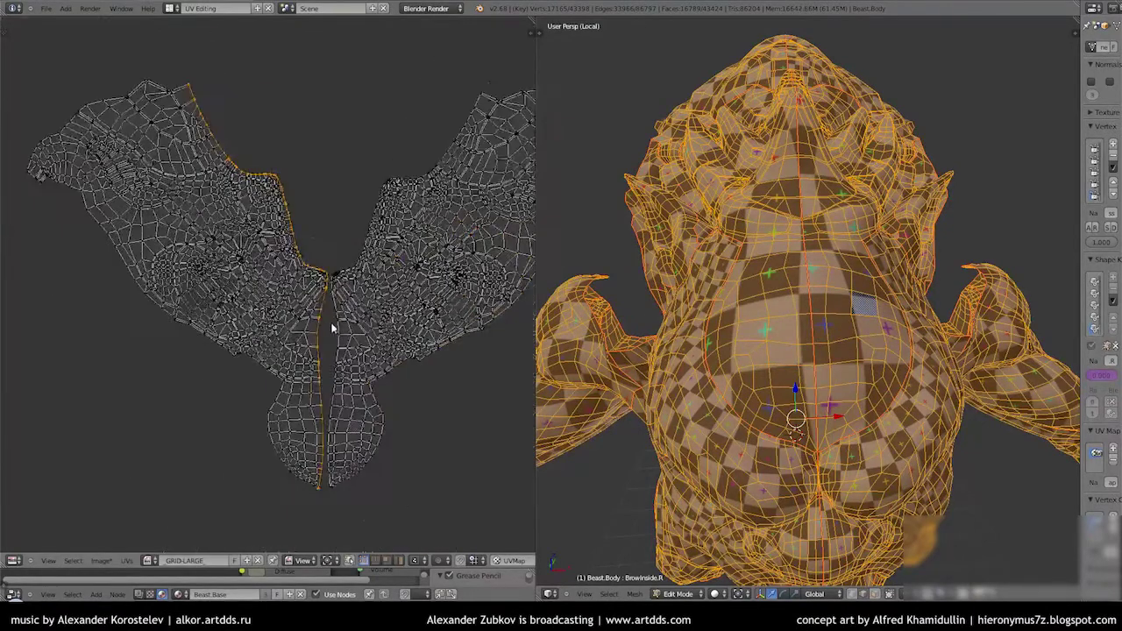
key(s)
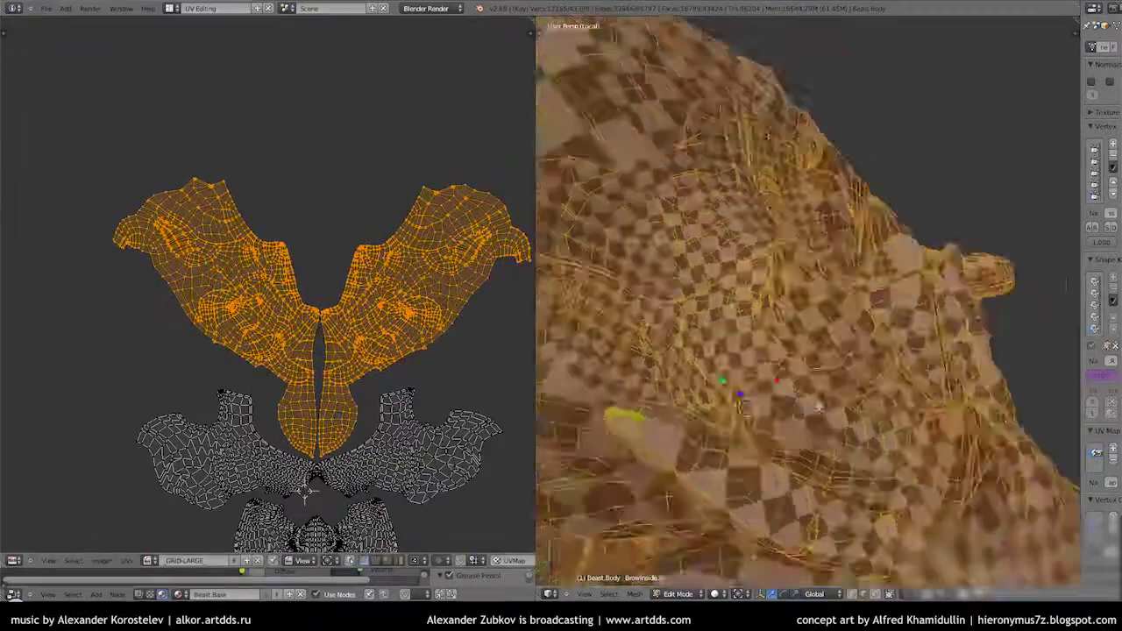
Apply a soft-falloff scale to the UVs to match the arm's checker density
key(a)
scroll(430, 237, up, 3)
scroll(430, 237, down, 3)
scroll(322, 384, up, 10)
scroll(322, 384, up, 3)
mouse_move(771, 369)
middle_down()
mouse_move(769, 279)
mouse_move(294, 372)
middle_up()
key(a)
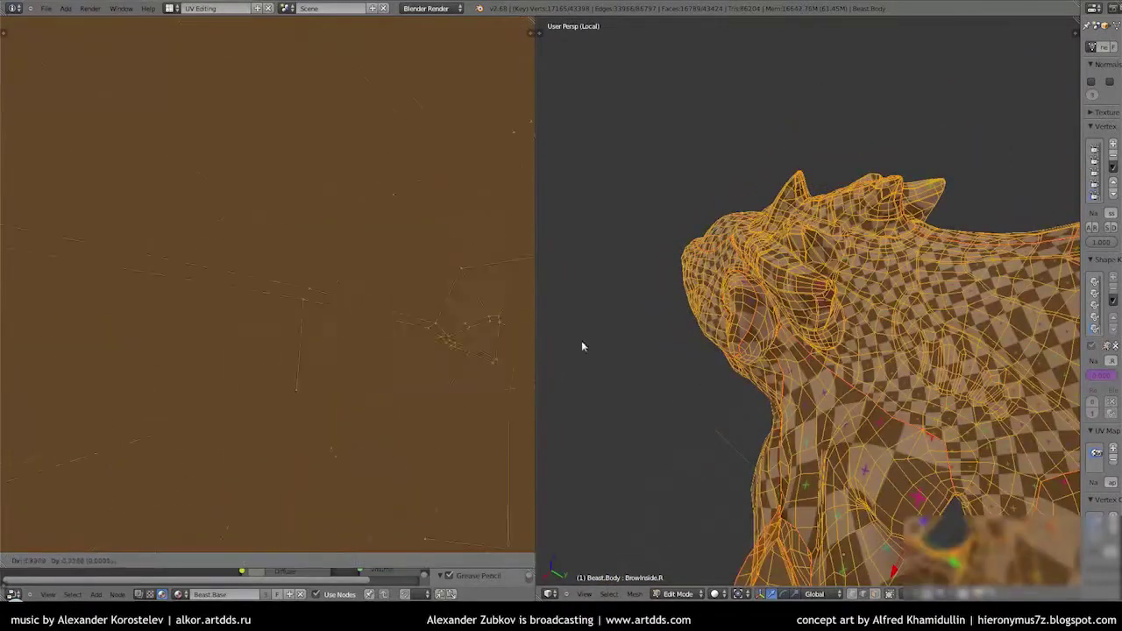
middle_drag(582, 346, 368, 333)
key(a)
scroll(321, 328, down, 5)
key(s)
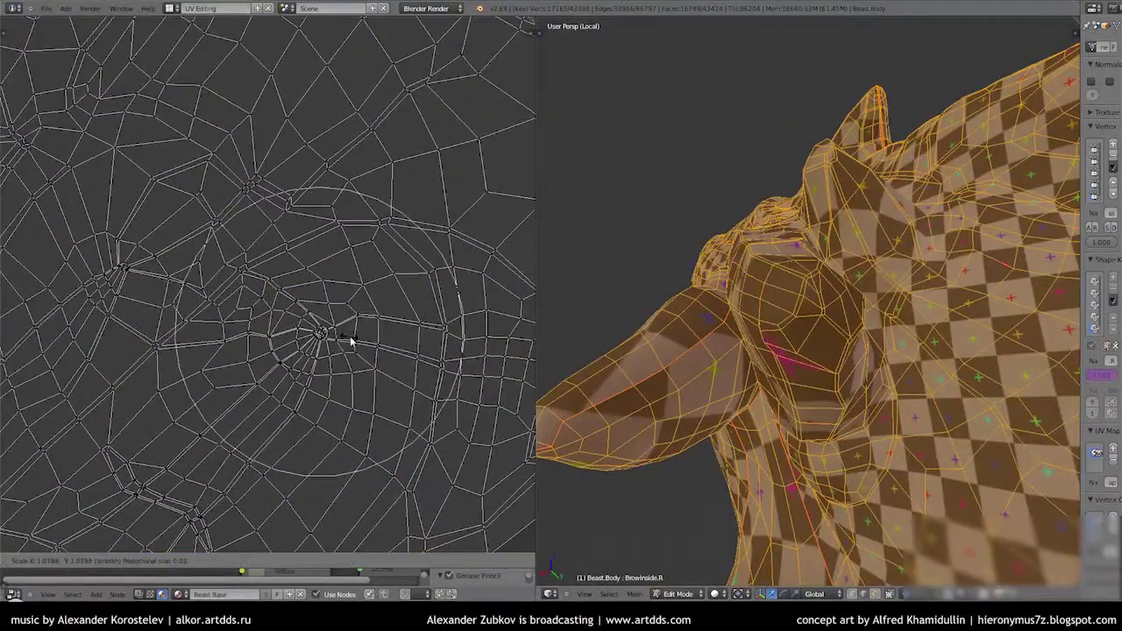
click(371, 330)
Soft-scale a region inside the arm island while checking the head
mouse_move(596, 346)
middle_down()
mouse_move(819, 364)
mouse_move(404, 295)
middle_up()
scroll(410, 309, down, 5)
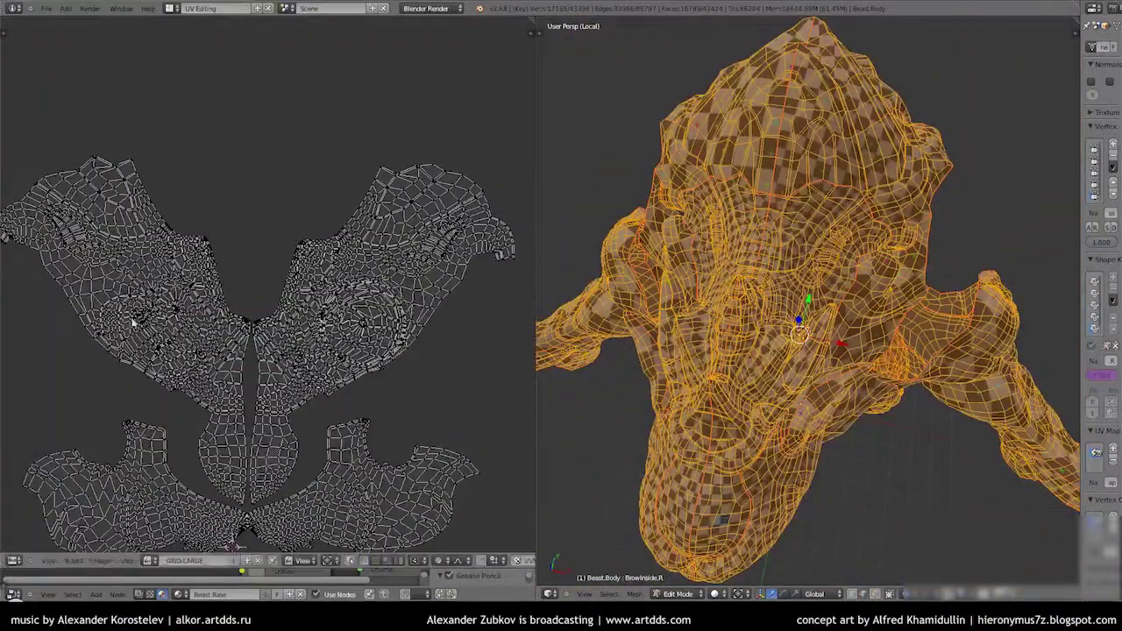
scroll(134, 322, up, 6)
key(s)
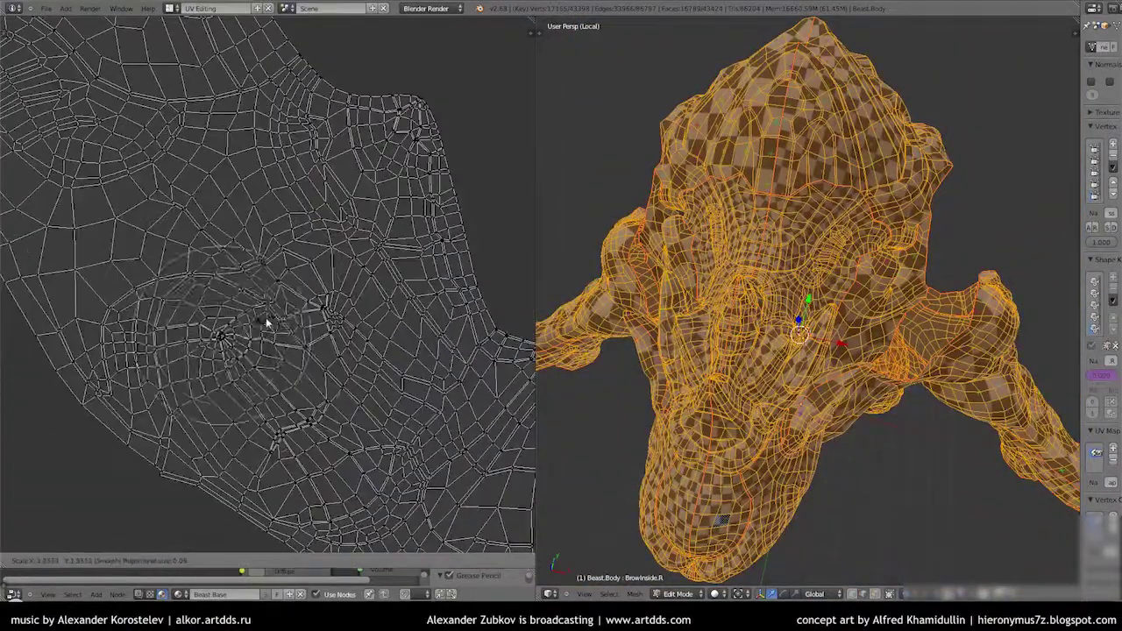
click(328, 313)
scroll(826, 280, up, 5)
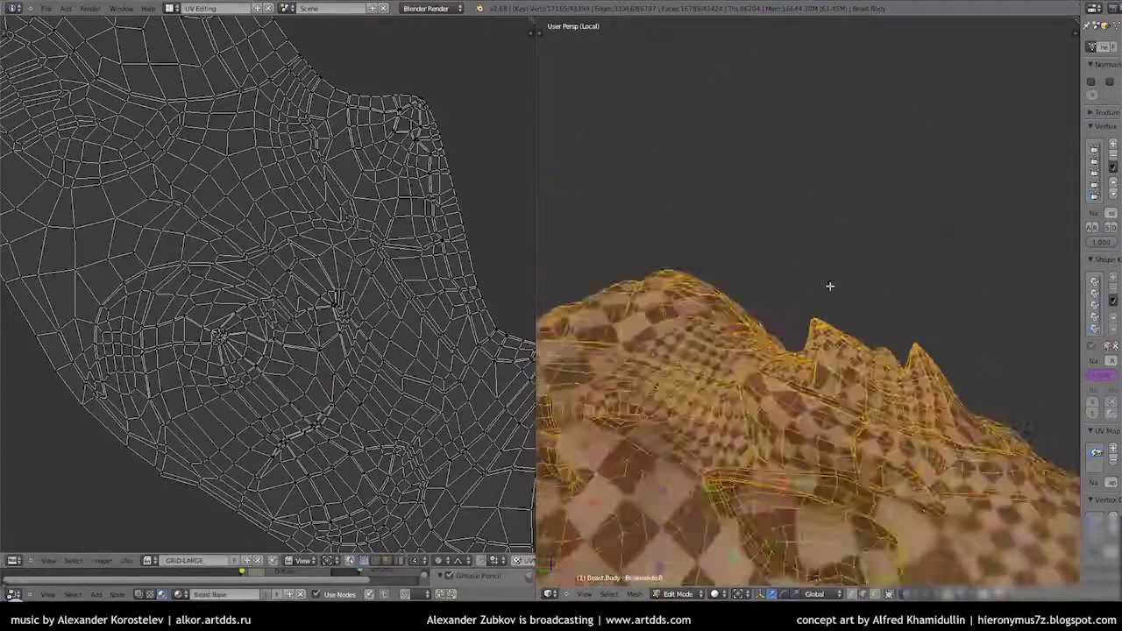
Cancel two further soft scales, keeping the islands unchanged, and orbit around the beast
mouse_move(827, 281)
middle_down()
mouse_move(701, 386)
mouse_move(789, 350)
middle_up()
scroll(263, 307, down, 5)
scroll(371, 164, up, 5)
scroll(372, 164, down, 3)
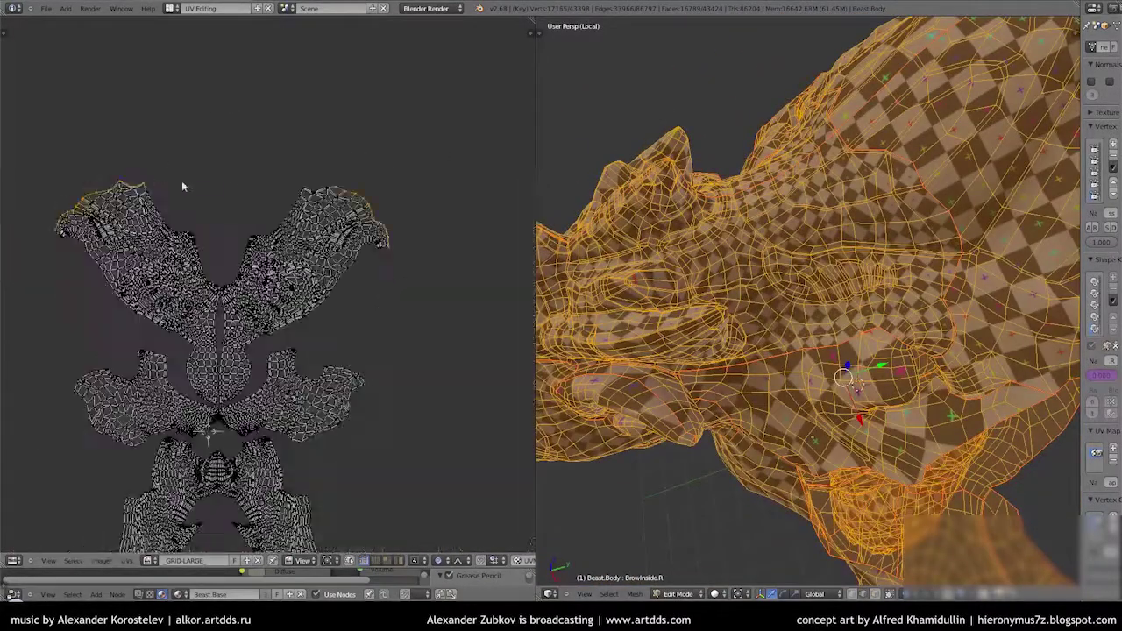
right_click(263, 147)
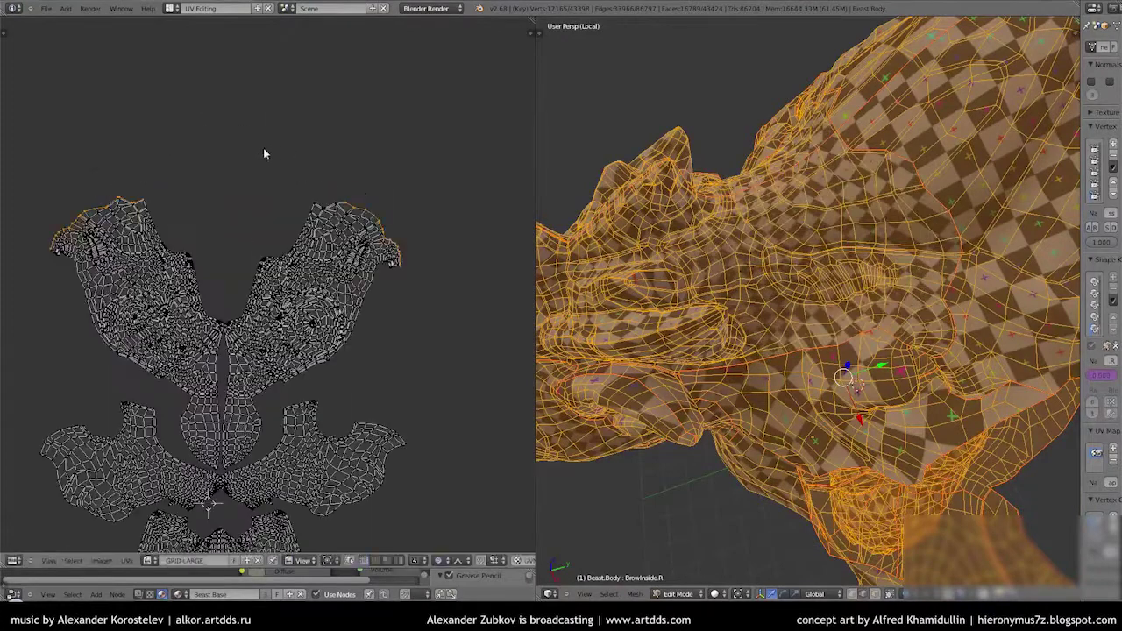
key(s)
right_click(218, 155)
mouse_move(788, 306)
middle_down()
mouse_move(833, 263)
mouse_move(806, 281)
middle_up()
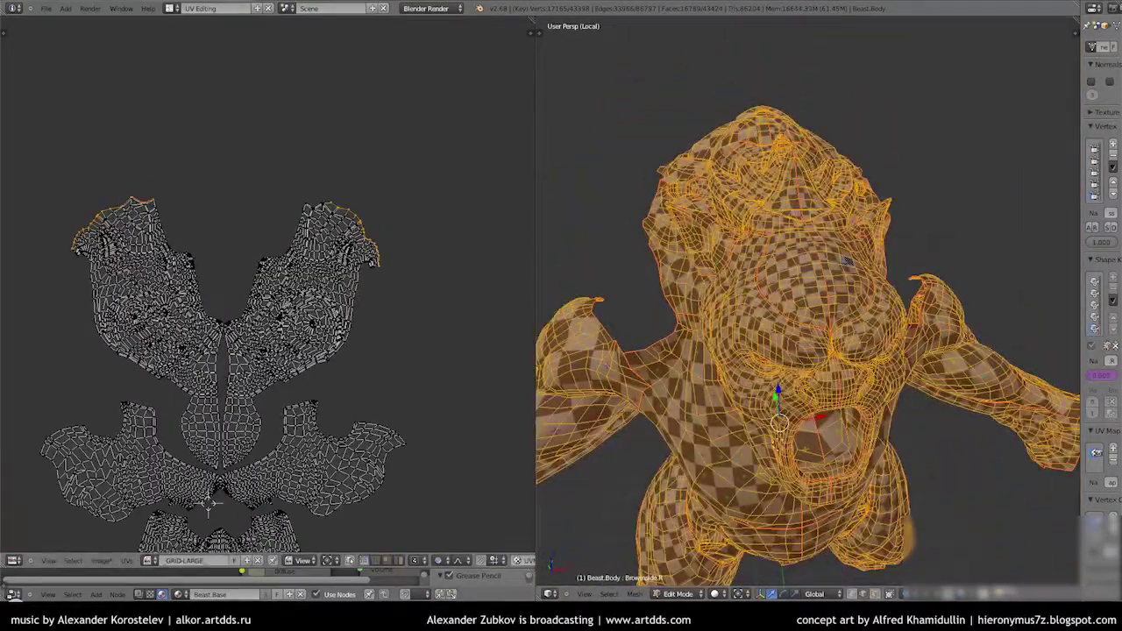
scroll(736, 51, up, 5)
ctrl+middle_drag(736, 51, 876, 245)
Select a connected body part, frame it, then select the whole body mesh to show its UVs
key(a)
scroll(931, 267, up, 3)
scroll(934, 268, down, 4)
middle_drag(934, 267, 774, 271)
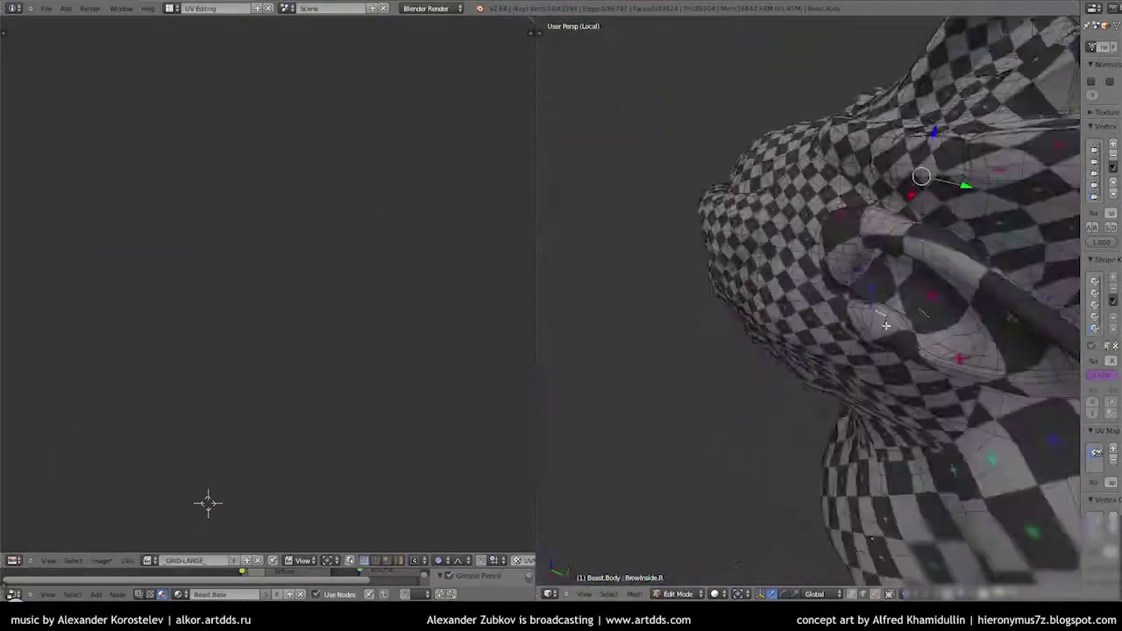
scroll(774, 271, up, 5)
key(l)
key(KP_Decimal)
scroll(267, 398, down, 3)
key(a)
middle_drag(339, 135, 288, 155)
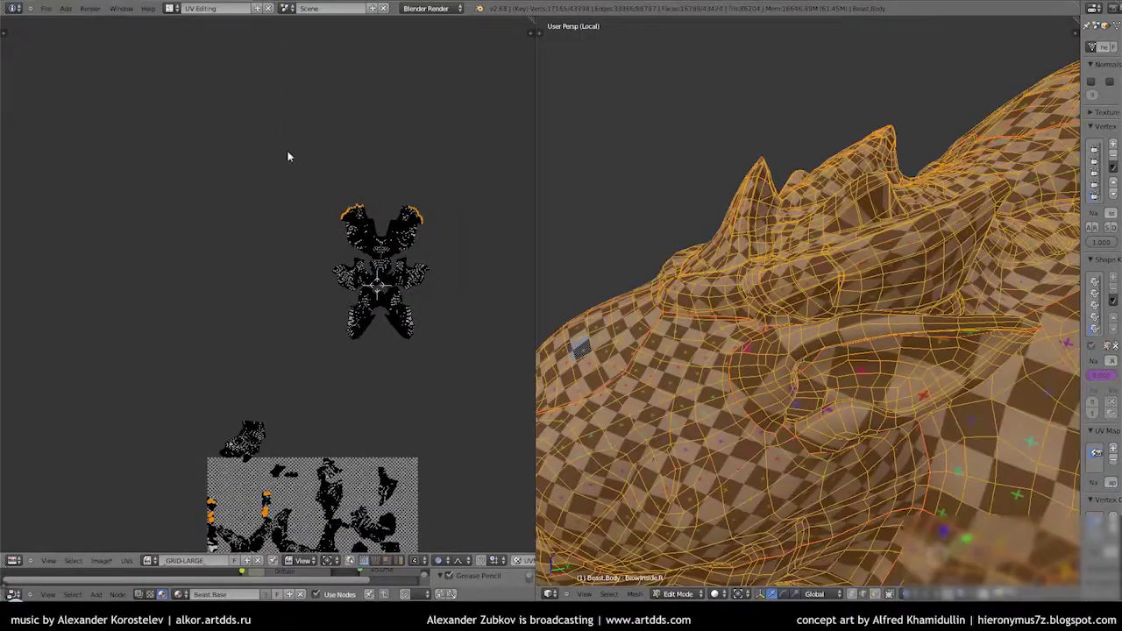
scroll(289, 155, up, 3)
scroll(393, 72, down, 1)
scroll(393, 73, up, 2)
scroll(394, 73, down, 4)
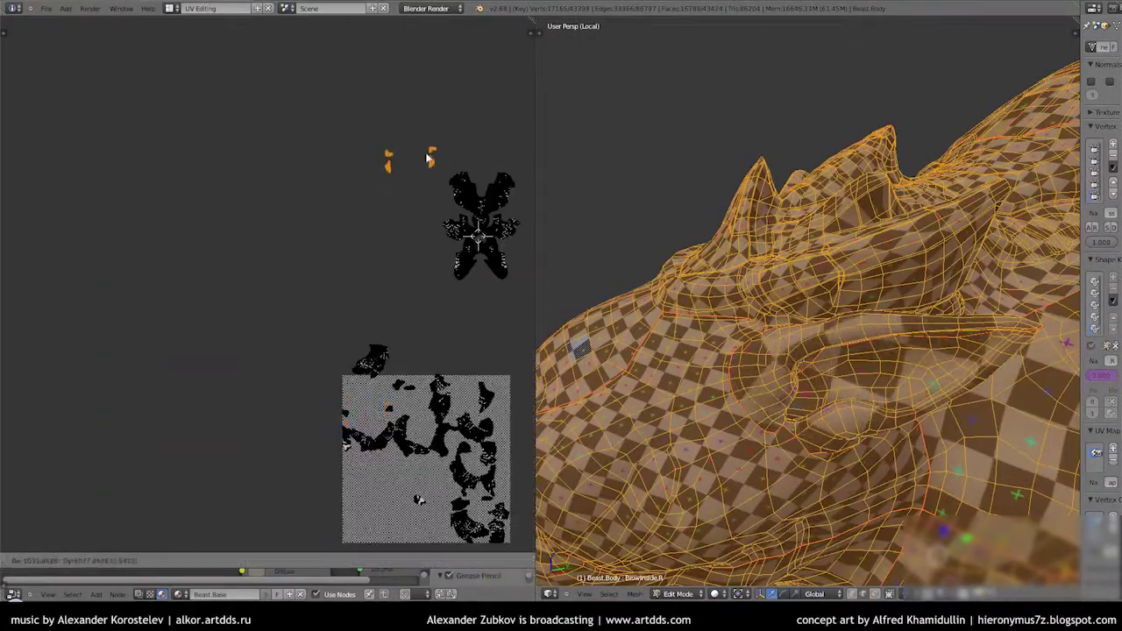
Scale the orange island, cancelling the unwanted island moves
middle_drag(312, 255, 415, 301)
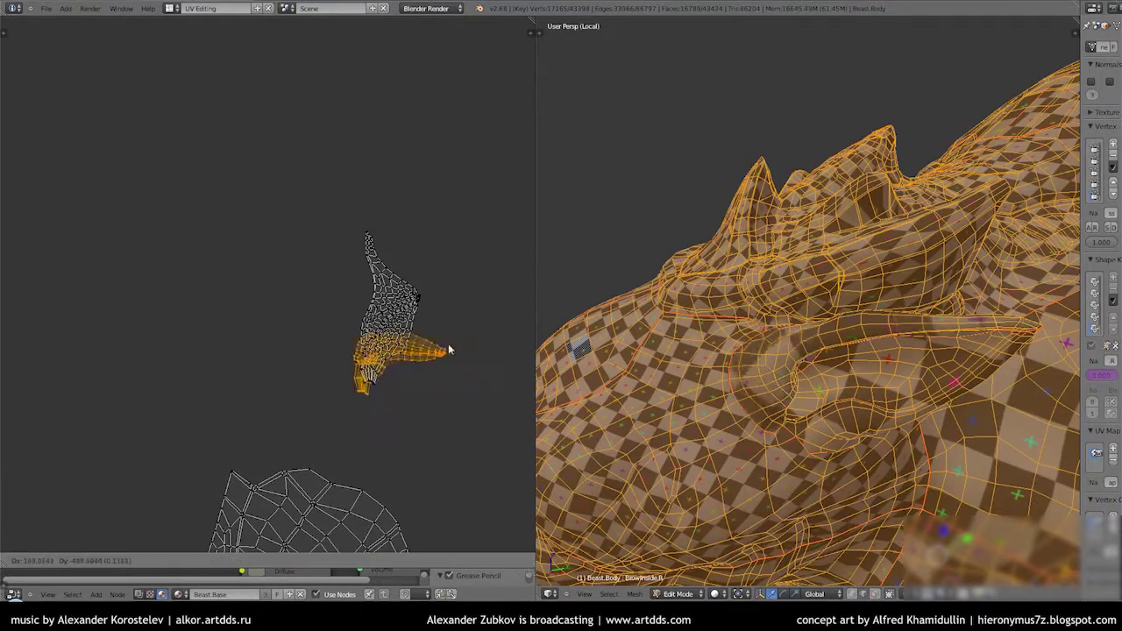
right_click(250, 328)
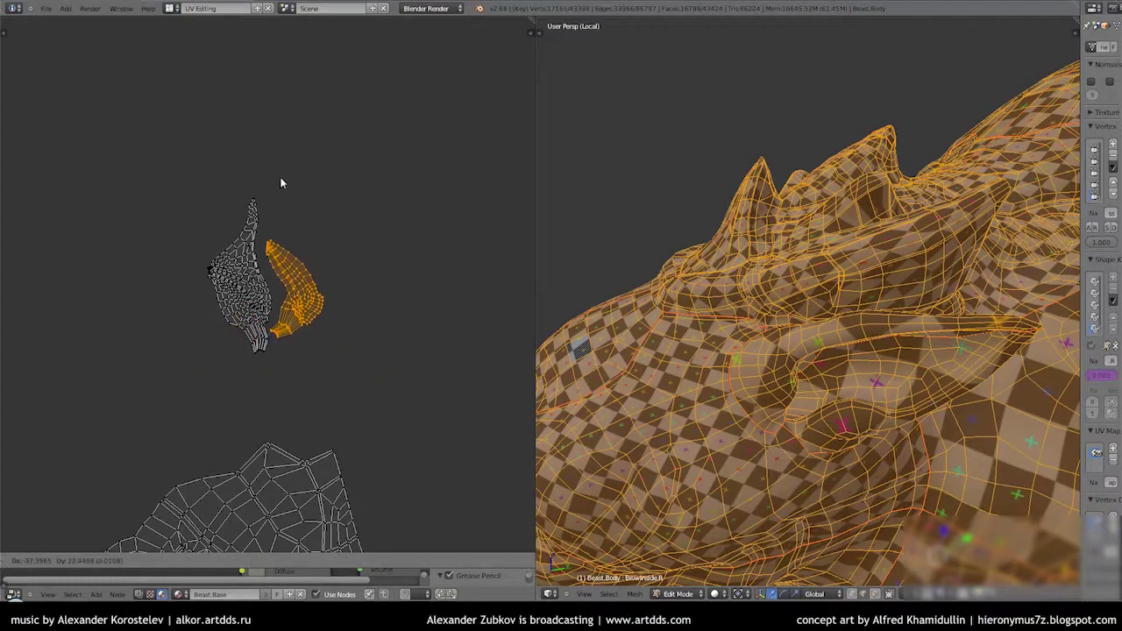
scroll(210, 333, up, 3)
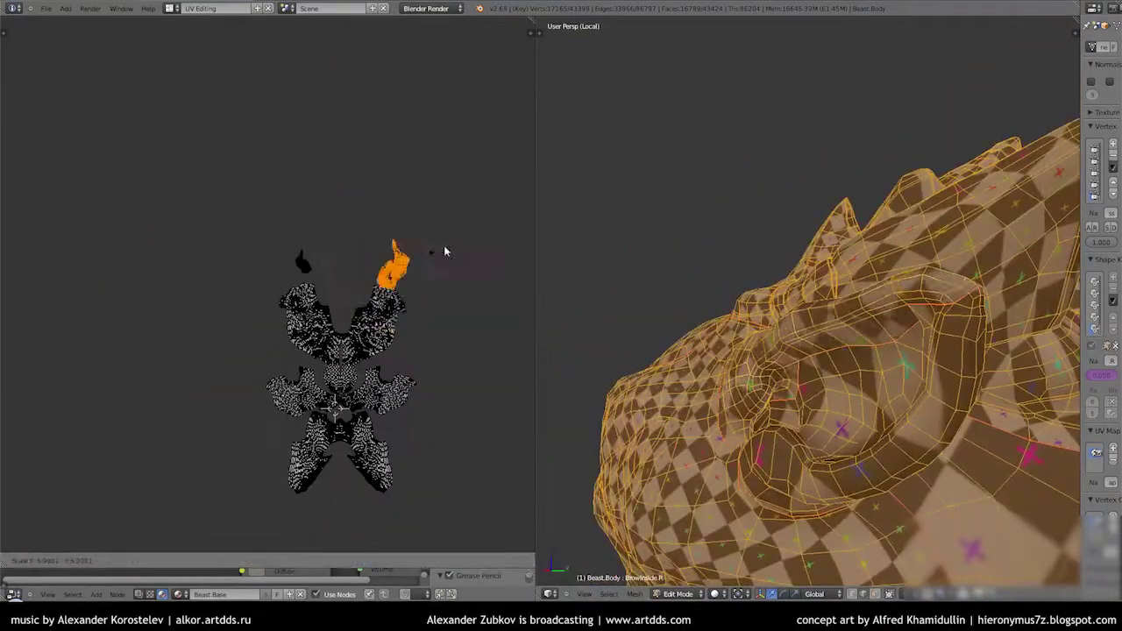
click(442, 263)
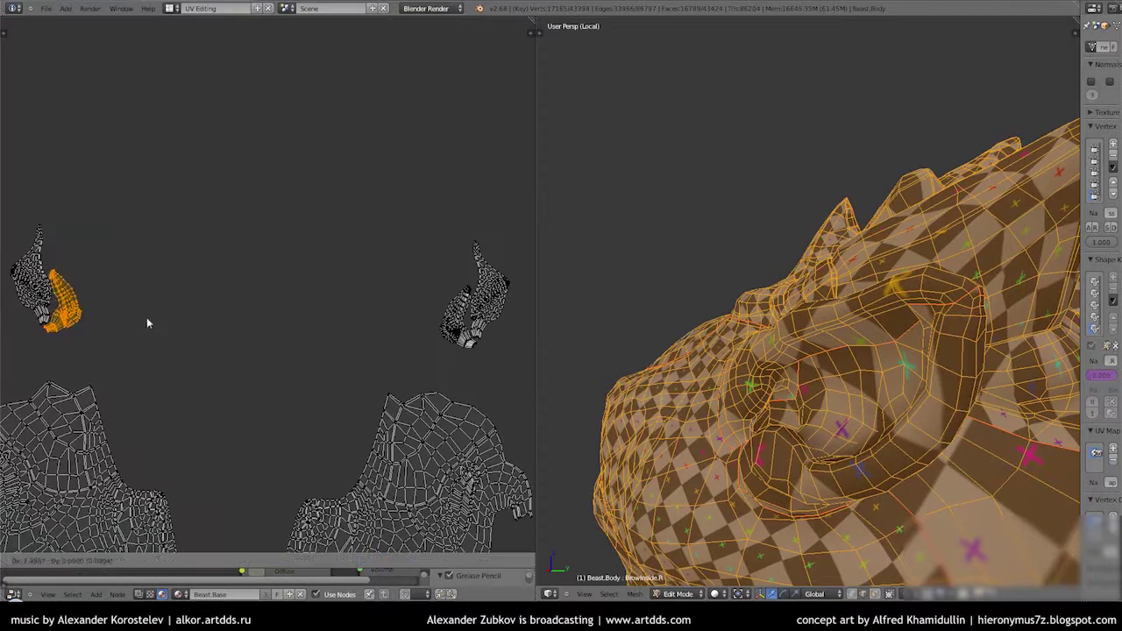
right_click(116, 282)
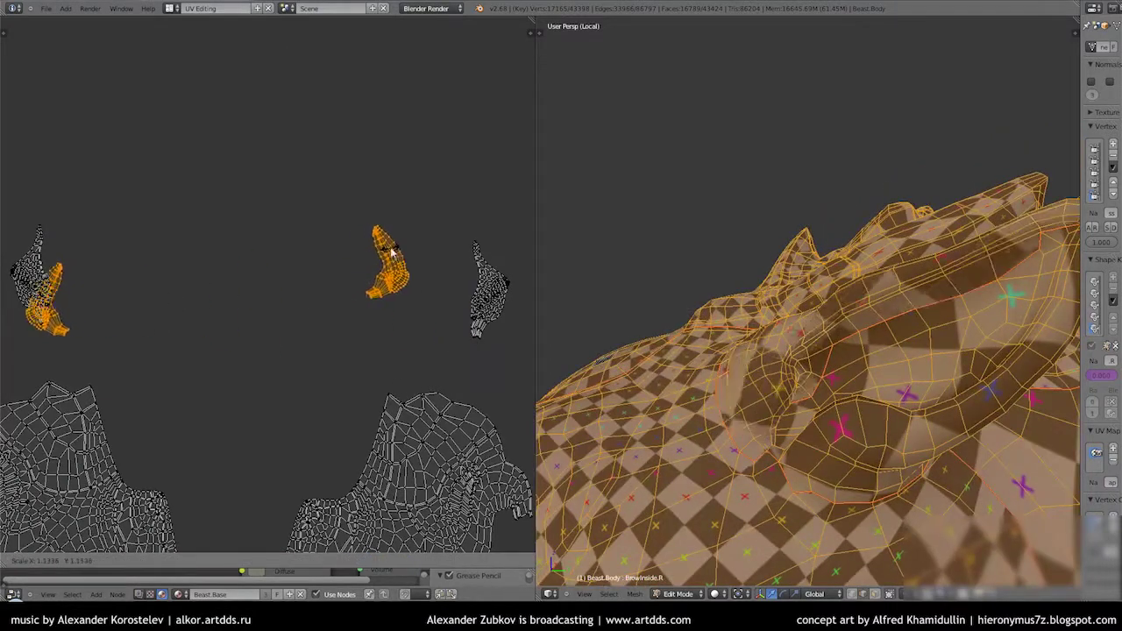
scroll(263, 255, up, 5)
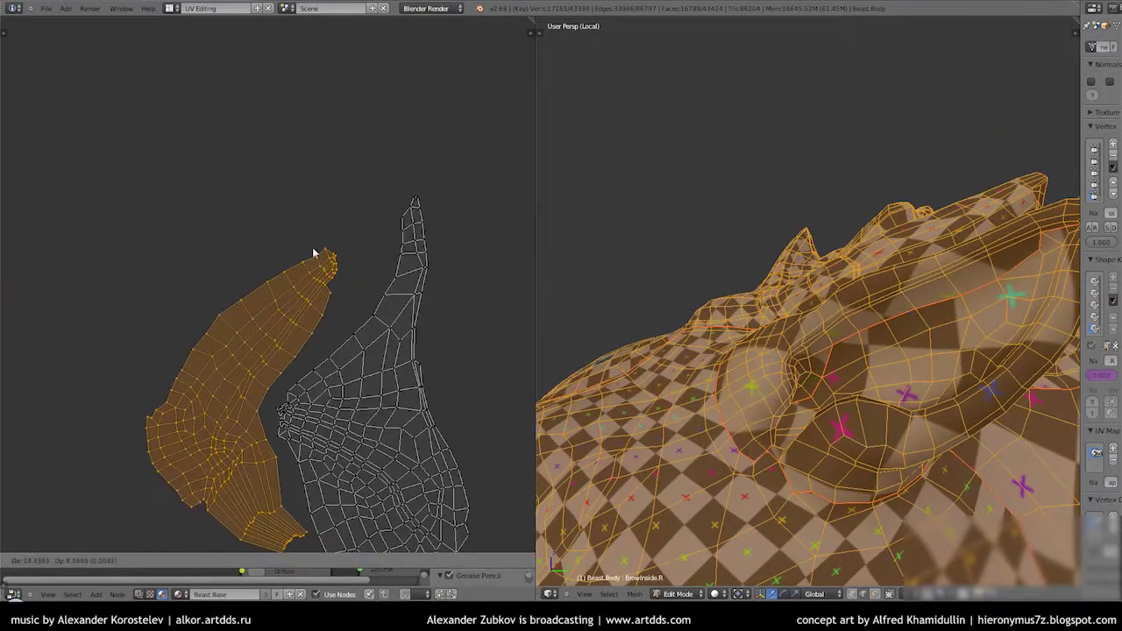
right_click(313, 253)
scroll(300, 269, down, 3)
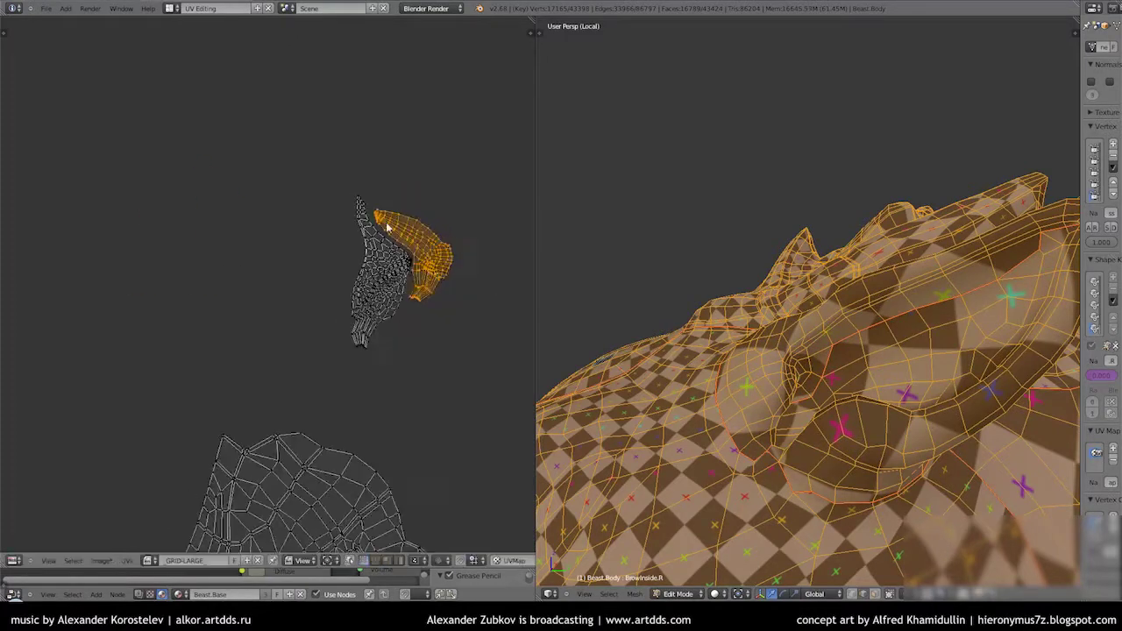
Scale the arm islands to a smaller size and select the small top-left island
key(s)
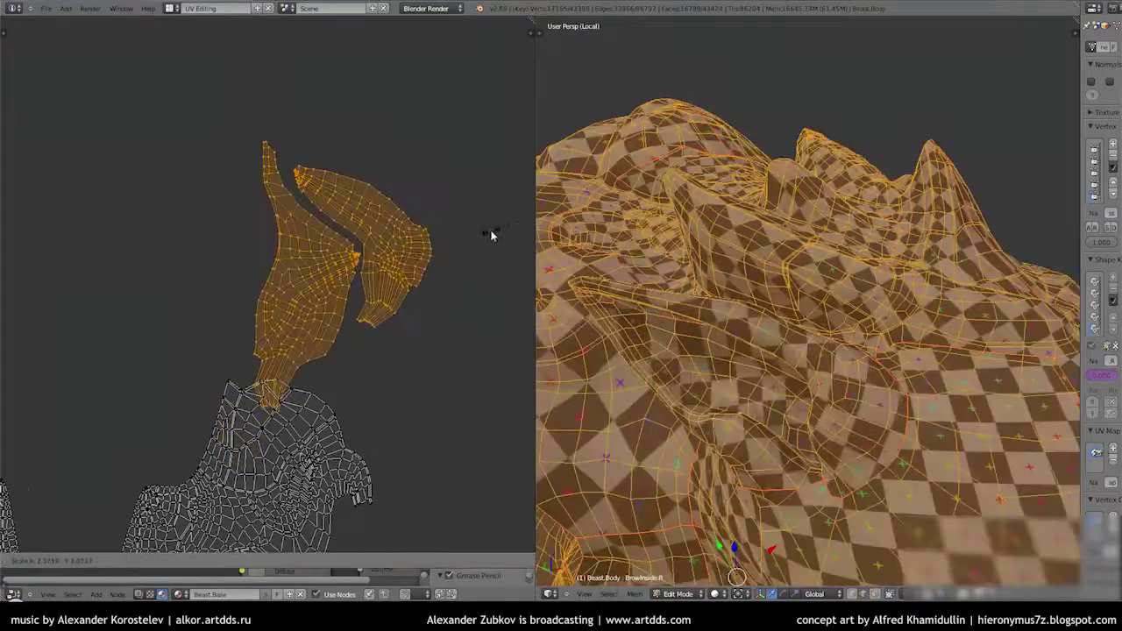
click(366, 230)
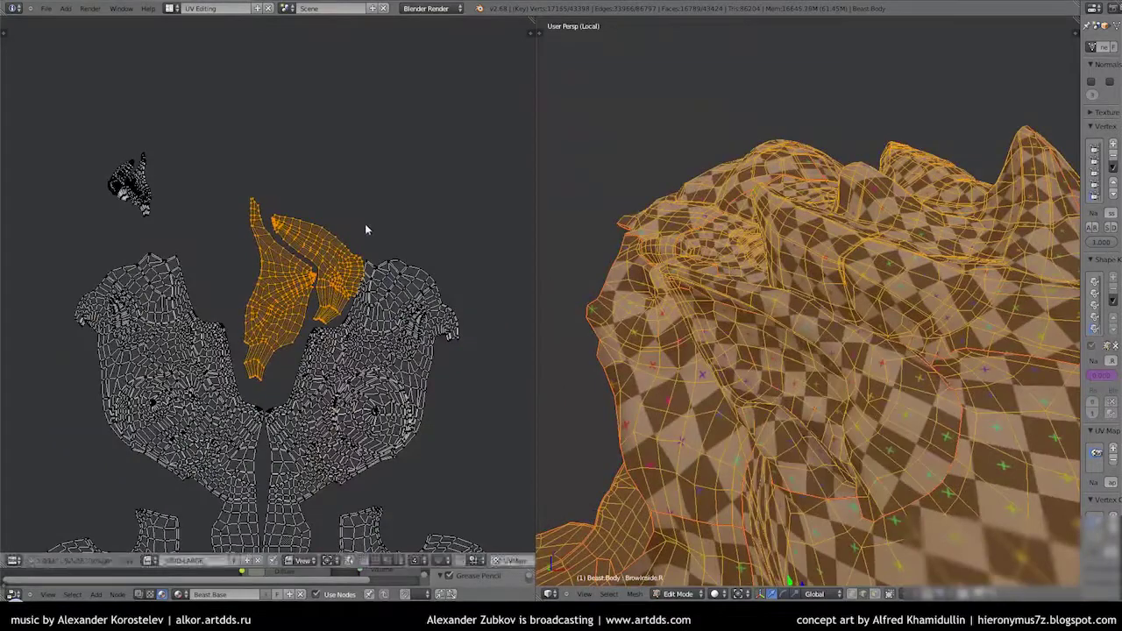
ctrl+scroll(280, 200, left, 2)
right_click(237, 191)
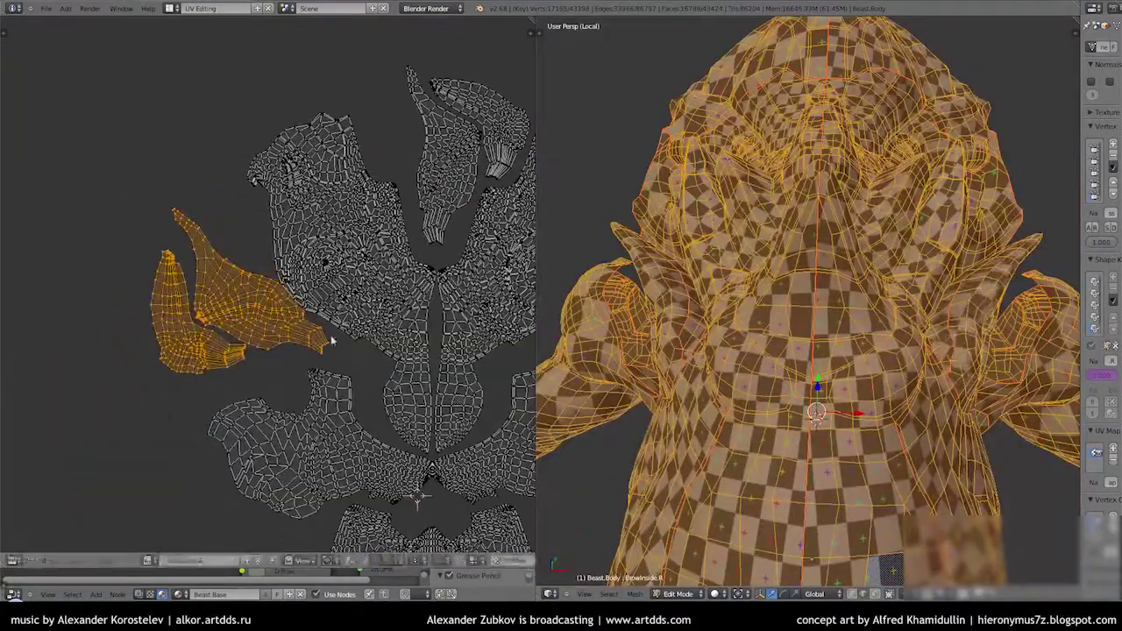
scroll(399, 305, down, 3)
scroll(789, 307, up, 3)
Orbit to the head and select the nearby connected UV island
mouse_move(789, 307)
middle_down()
mouse_move(780, 320)
mouse_move(815, 289)
middle_up()
mouse_move(804, 251)
middle_down()
mouse_move(659, 305)
mouse_move(683, 175)
middle_up()
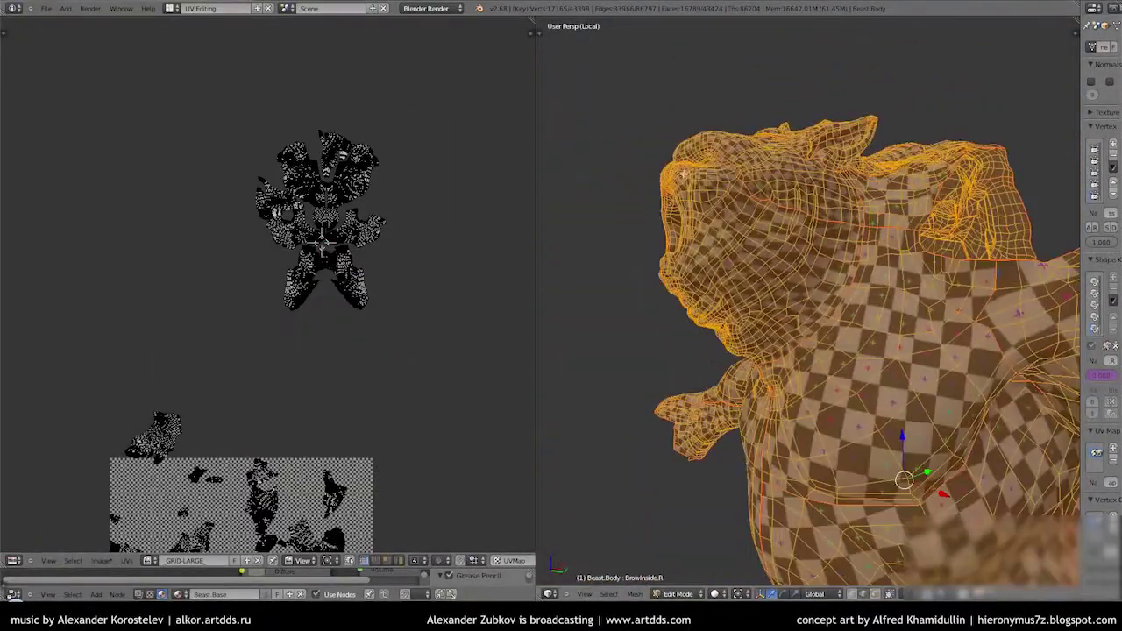
scroll(210, 333, down, 1)
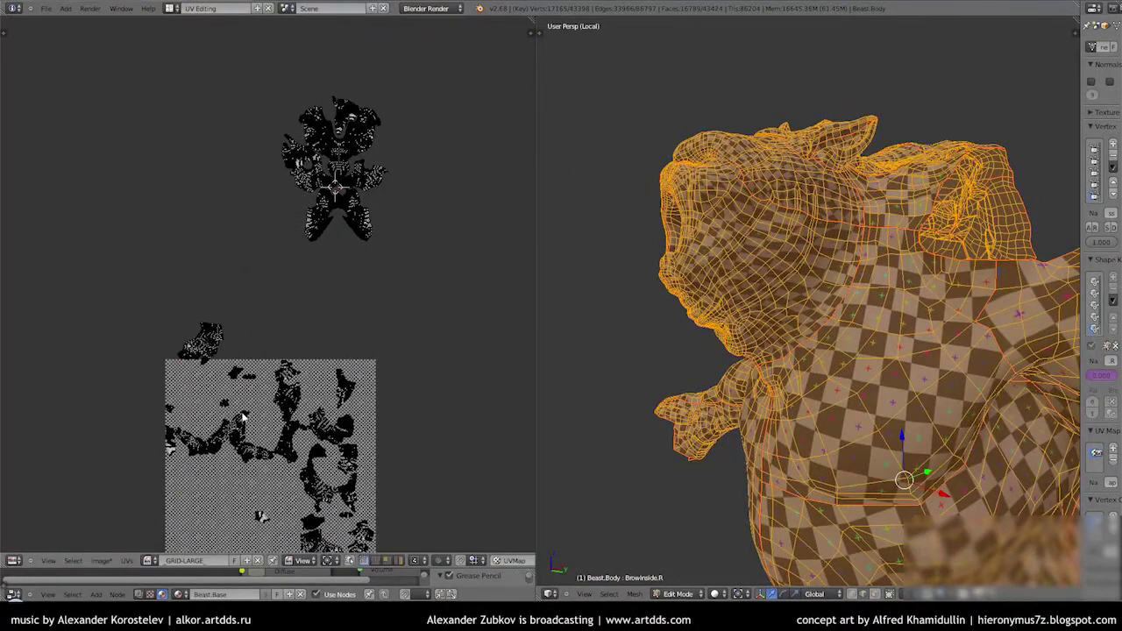
key(l)
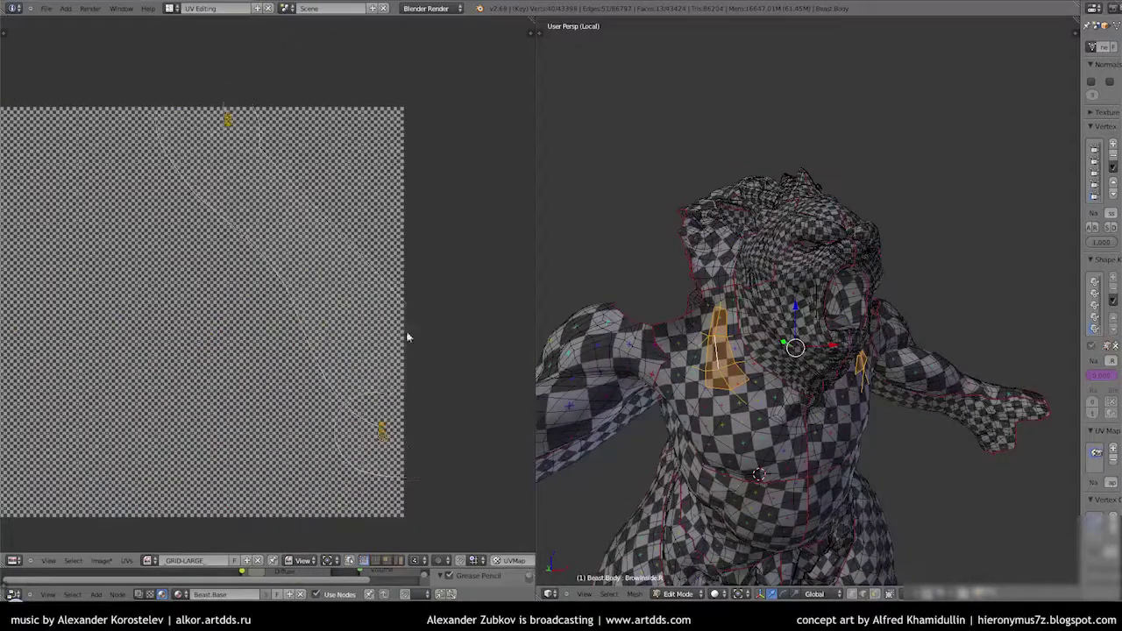
Select the whole body mesh and join the two collar islands into one
key(a)
scroll(138, 253, down, 1)
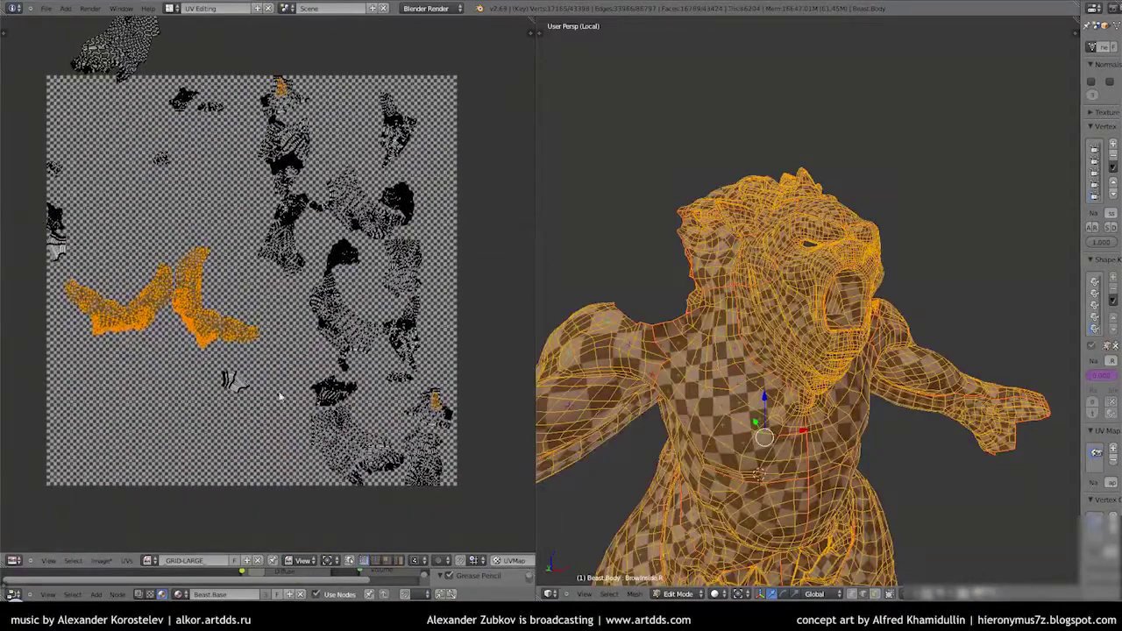
scroll(238, 368, down, 2)
scroll(226, 67, down, 2)
scroll(202, 176, up, 4)
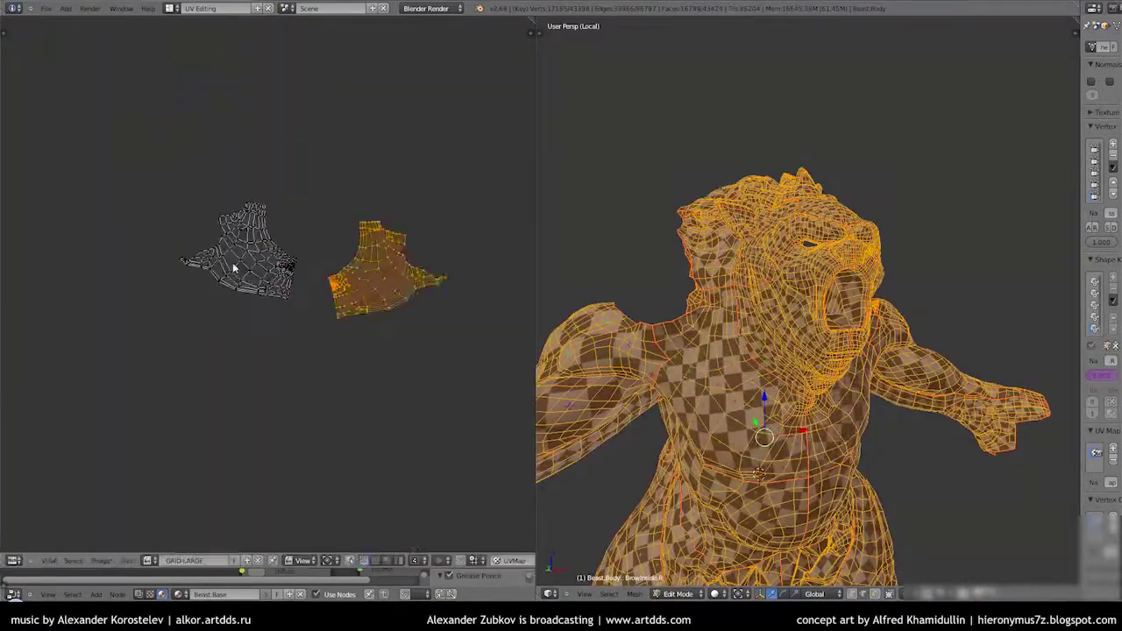
scroll(452, 203, up, 4)
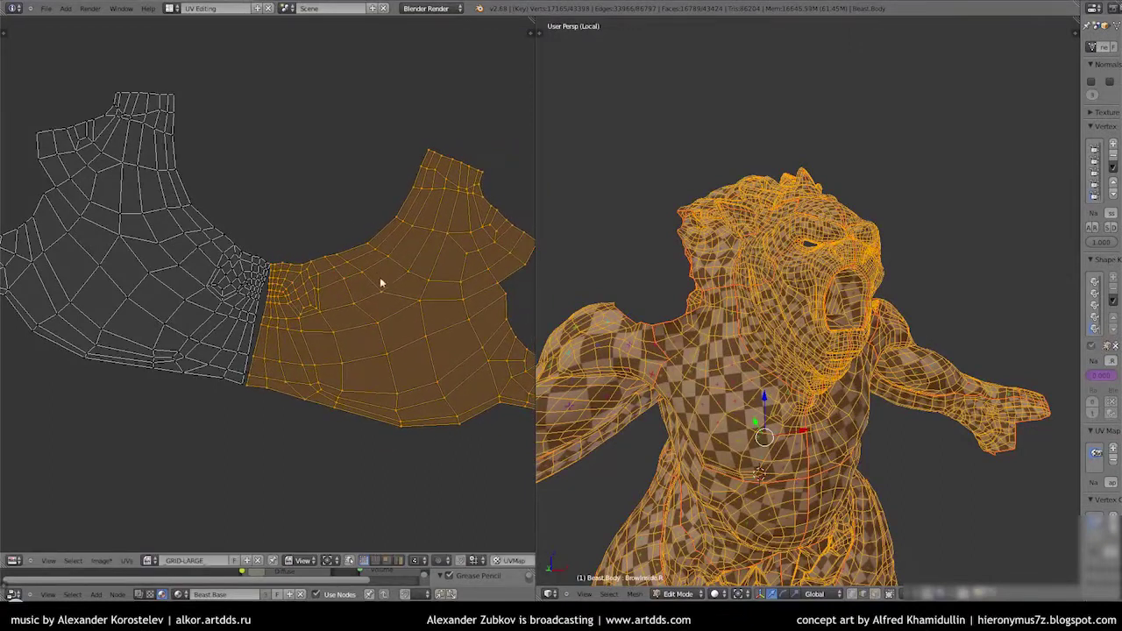
key(ctrl+z)
scroll(300, 268, up, 2)
Squeeze the centre seam edges inward along X only
alt+right_click(306, 289)
key(s)
key(x)
scroll(346, 342, up, 5)
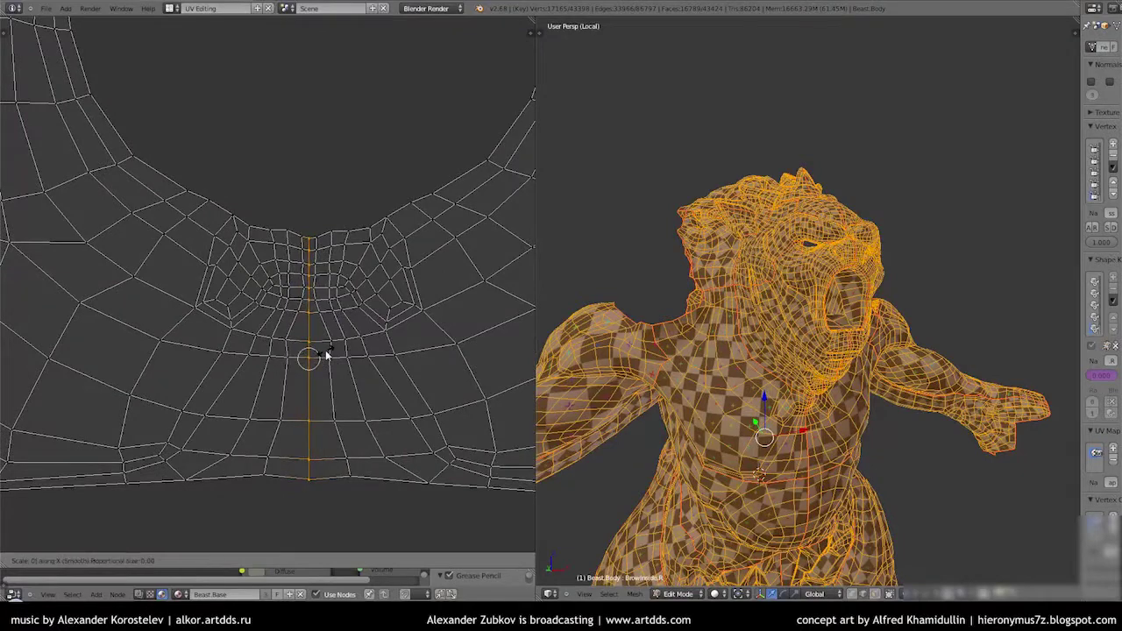
click(326, 354)
With proportional editing off, move and rotate the collar island beside the main island
scroll(259, 289, up, 5)
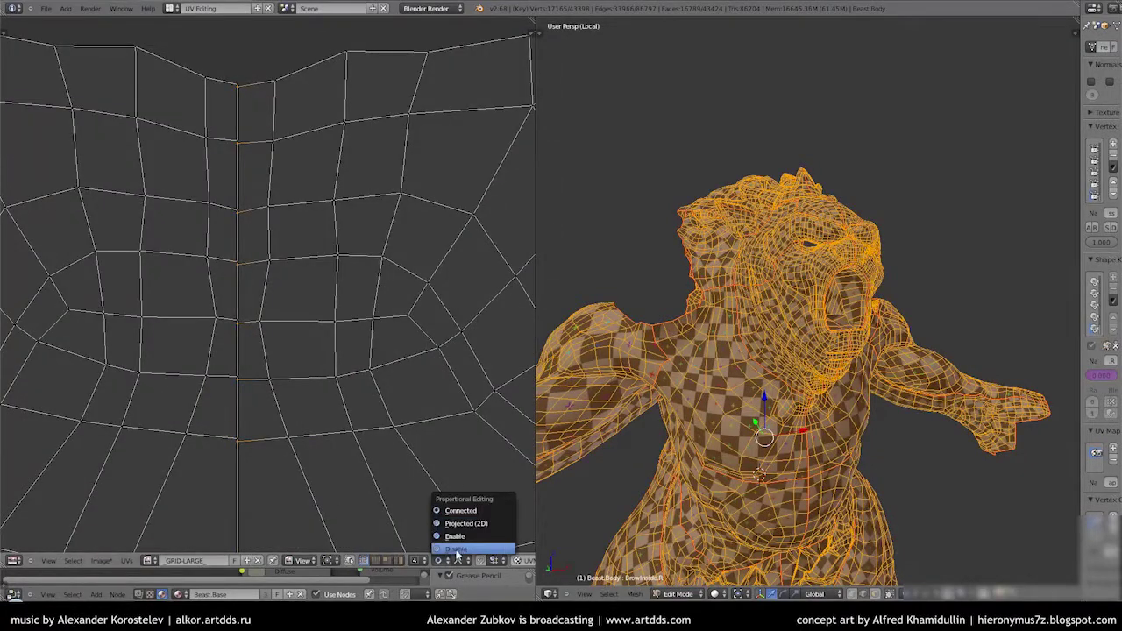
click(456, 550)
scroll(216, 315, down, 3)
key(l)
scroll(268, 328, down, 3)
key(g)
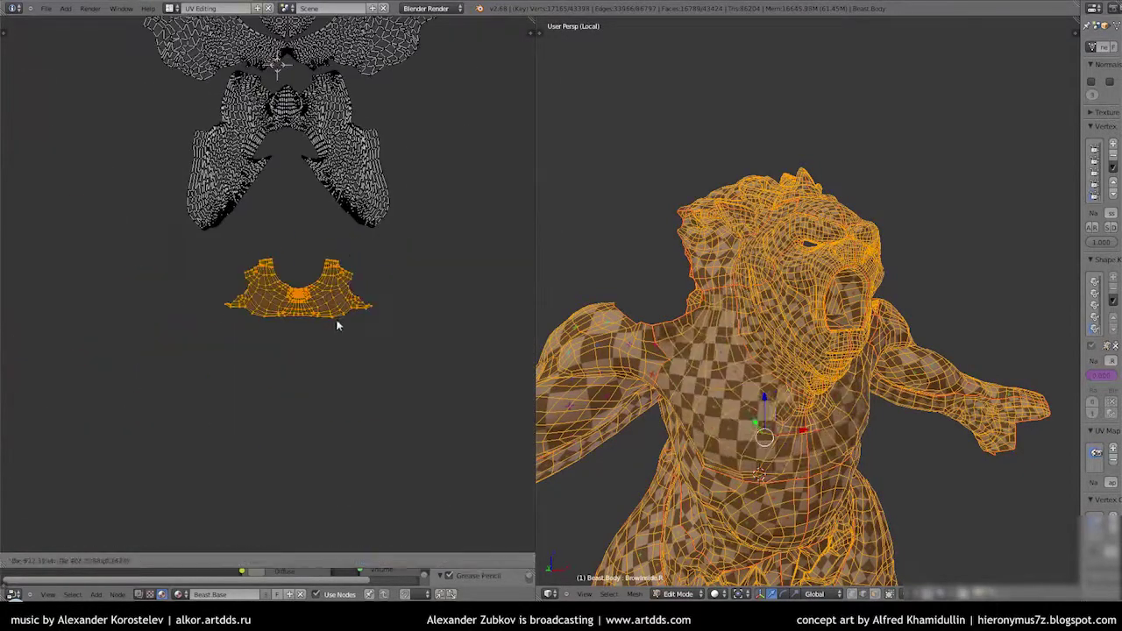
scroll(394, 315, up, 2)
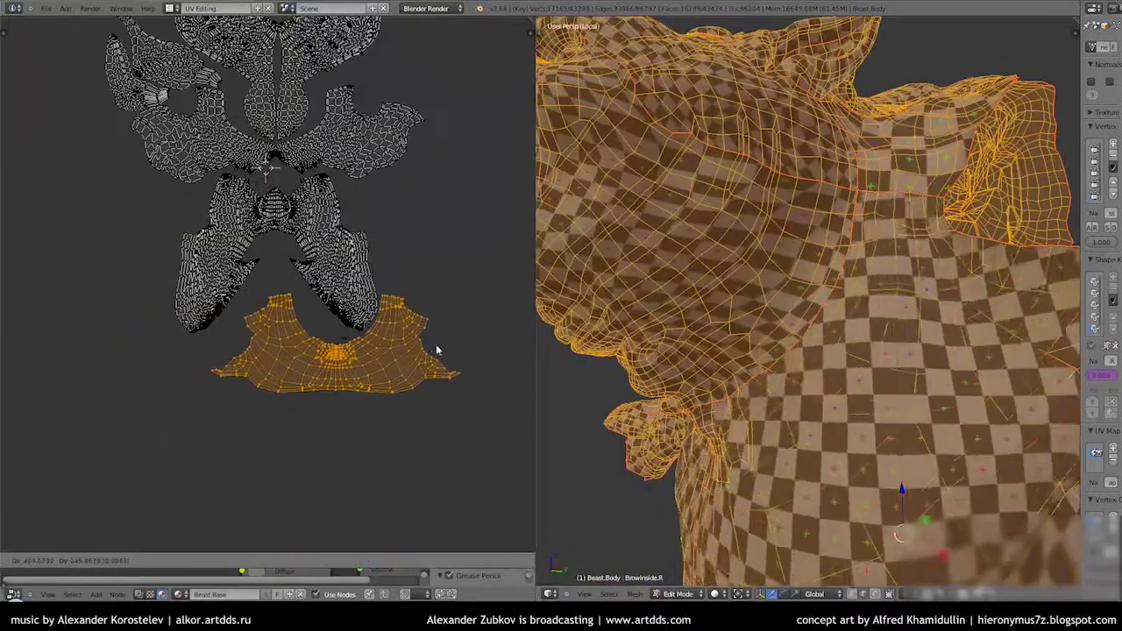
key(r)
scroll(475, 291, down, 2)
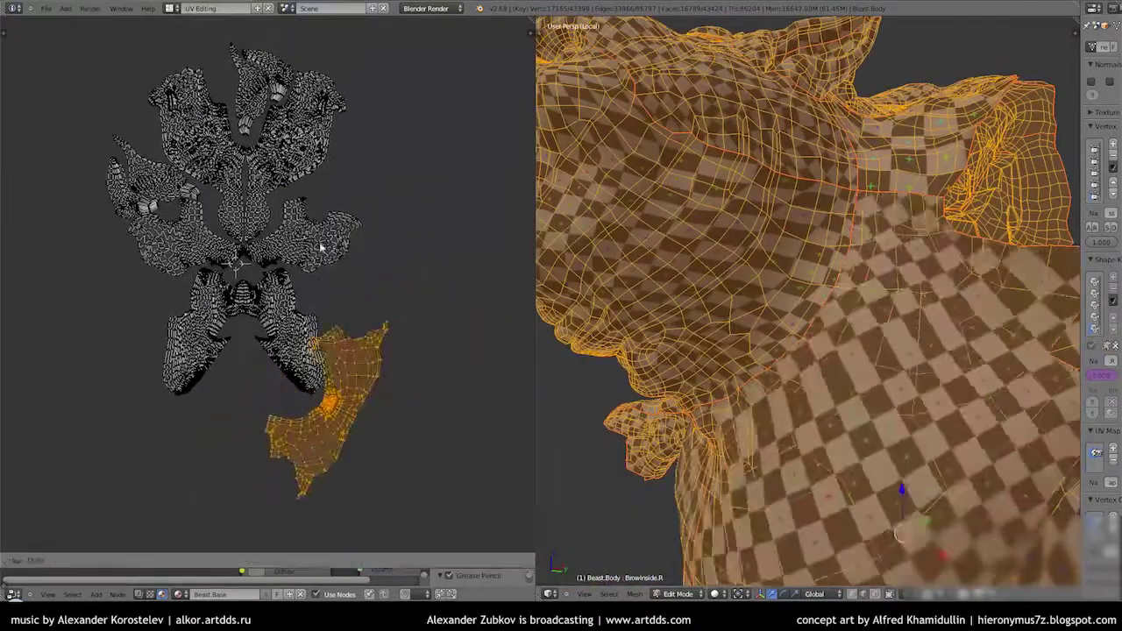
click(422, 176)
scroll(412, 189, up, 2)
Save the blend file, overwriting it, and return to Object Mode
key(ctrl+s)
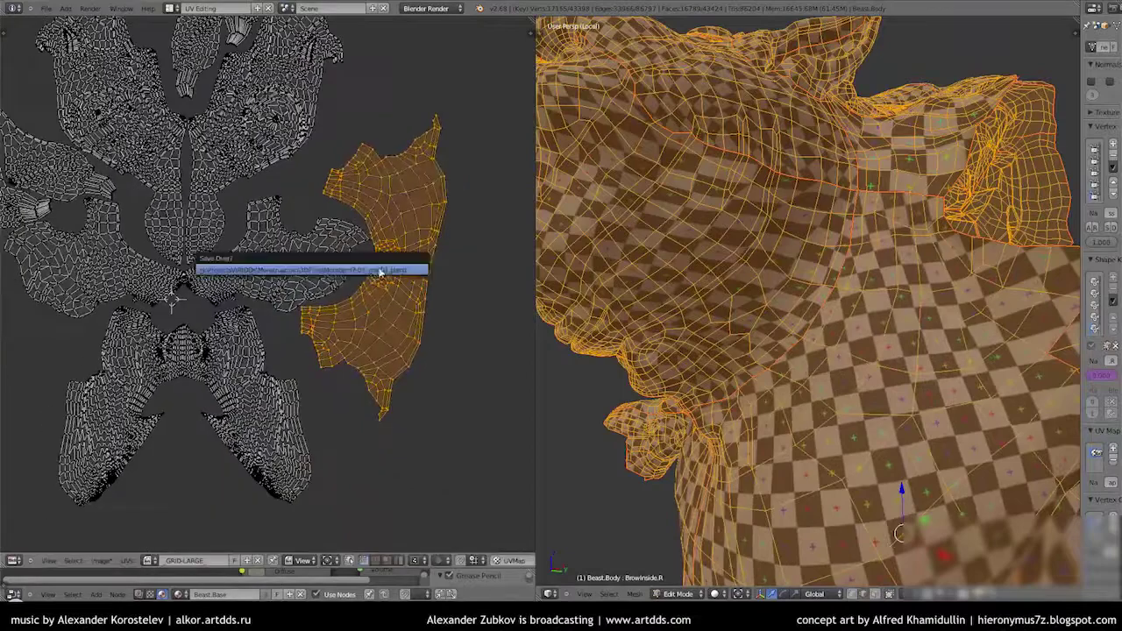
click(379, 271)
scroll(751, 541, down, 5)
key(Tab)
mouse_move(749, 351)
middle_down()
mouse_move(690, 381)
mouse_move(732, 428)
middle_up()
scroll(690, 367, up, 4)
Back in edit mode, scale and rotate the neck UVs with proportional falloff
scroll(690, 366, down, 4)
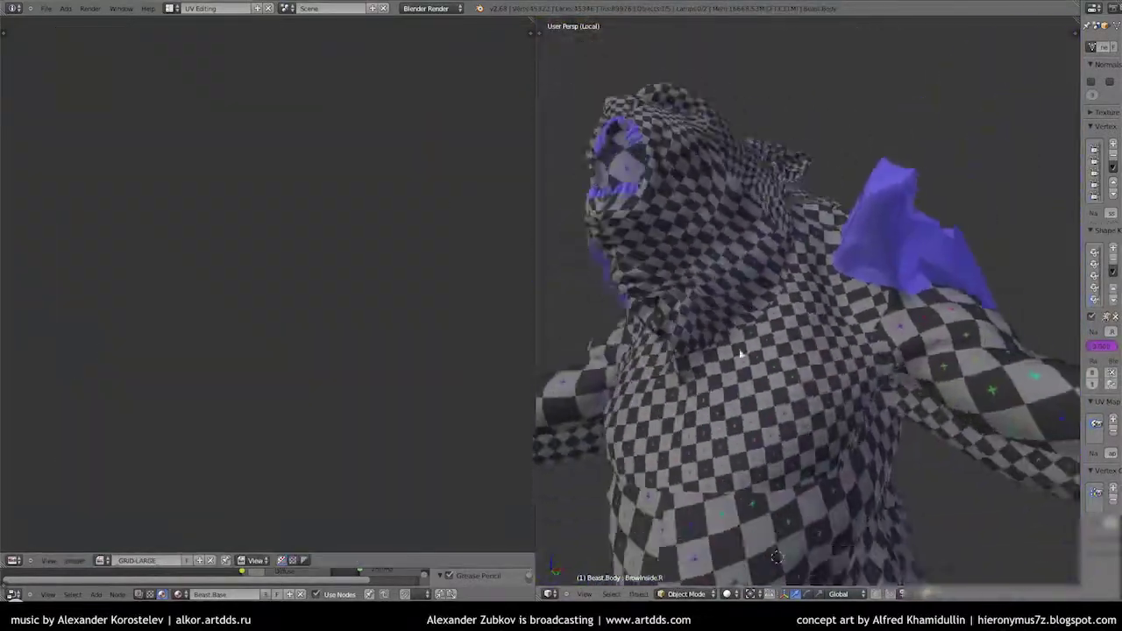
key(Tab)
scroll(528, 331, up, 1)
scroll(317, 377, up, 4)
scroll(317, 377, down, 4)
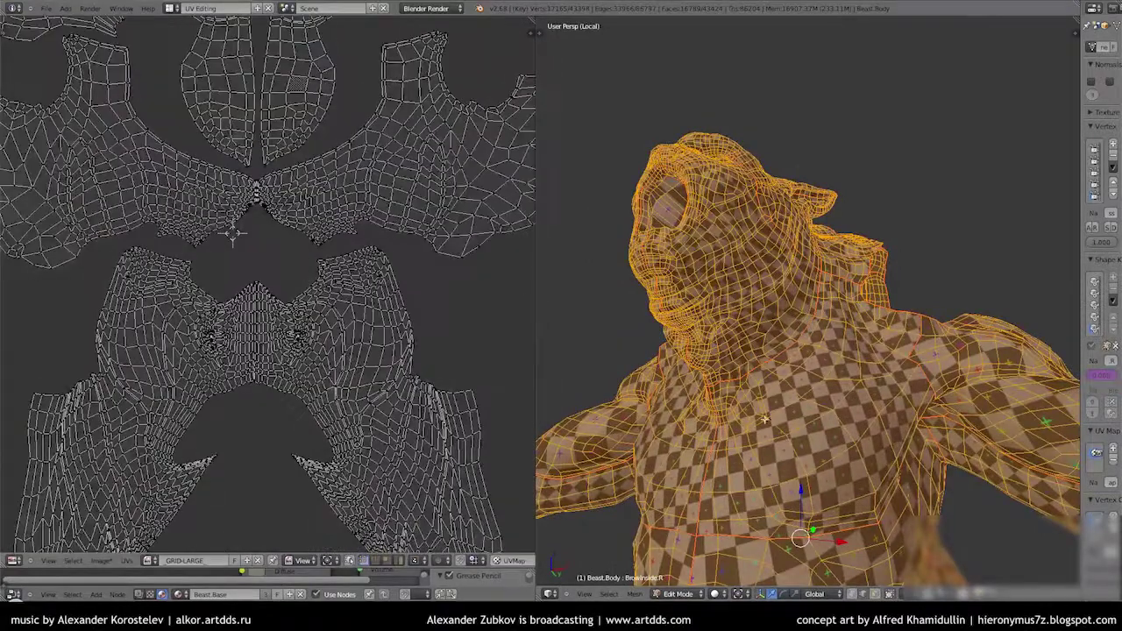
scroll(771, 350, up, 4)
scroll(320, 375, up, 4)
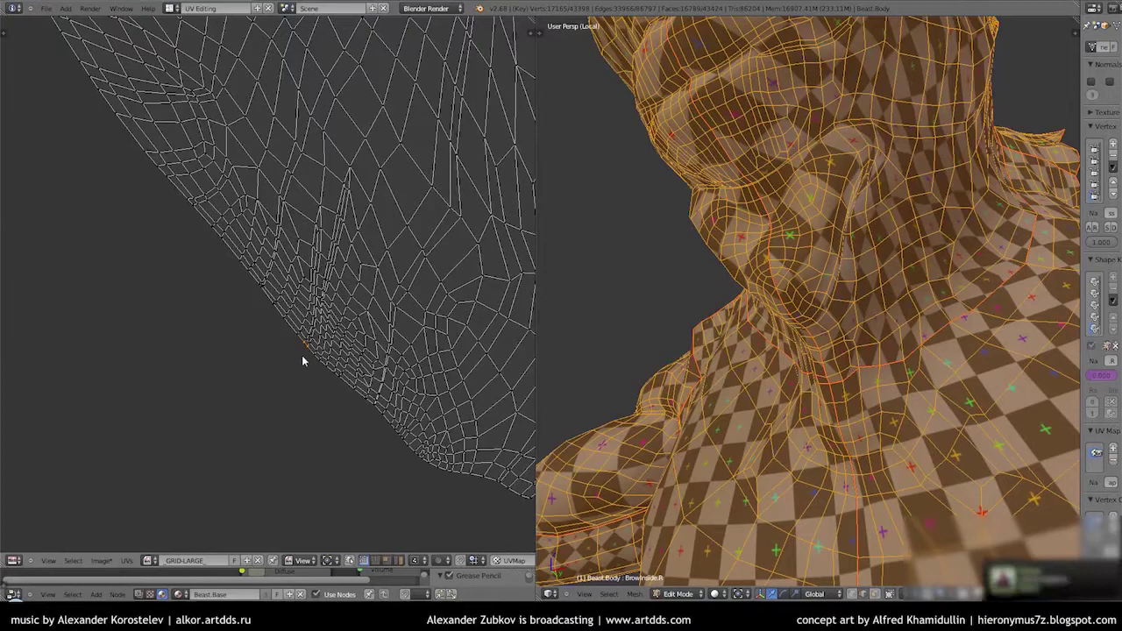
key(s)
scroll(318, 364, down, 6)
scroll(313, 360, down, 10)
scroll(310, 362, up, 10)
scroll(311, 359, down, 5)
click(261, 367)
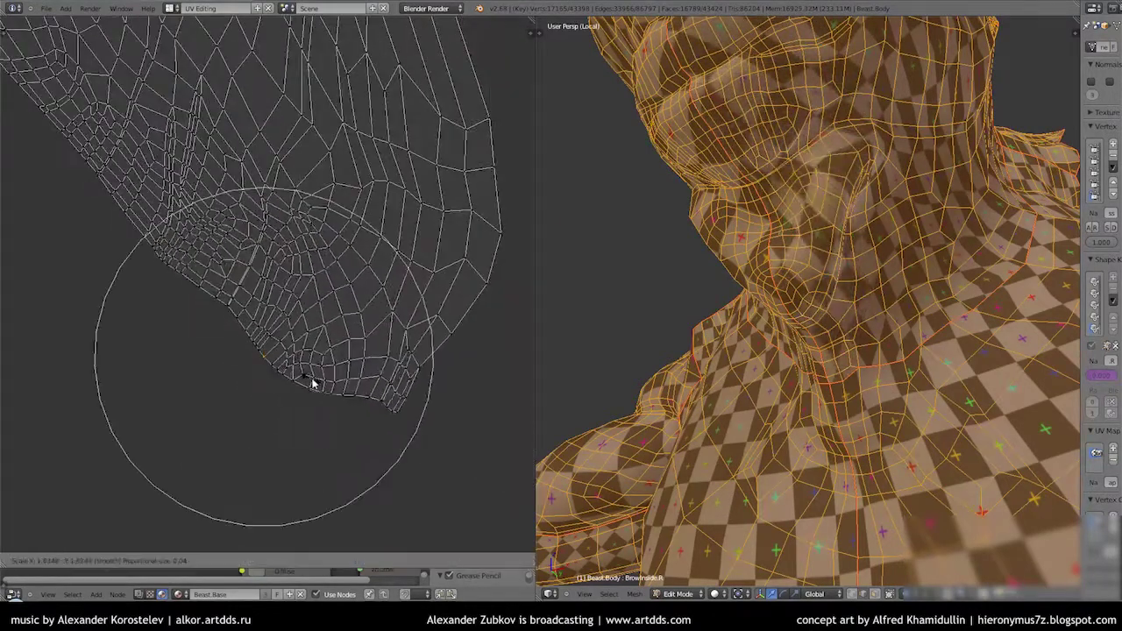
scroll(289, 394, up, 5)
scroll(350, 425, down, 5)
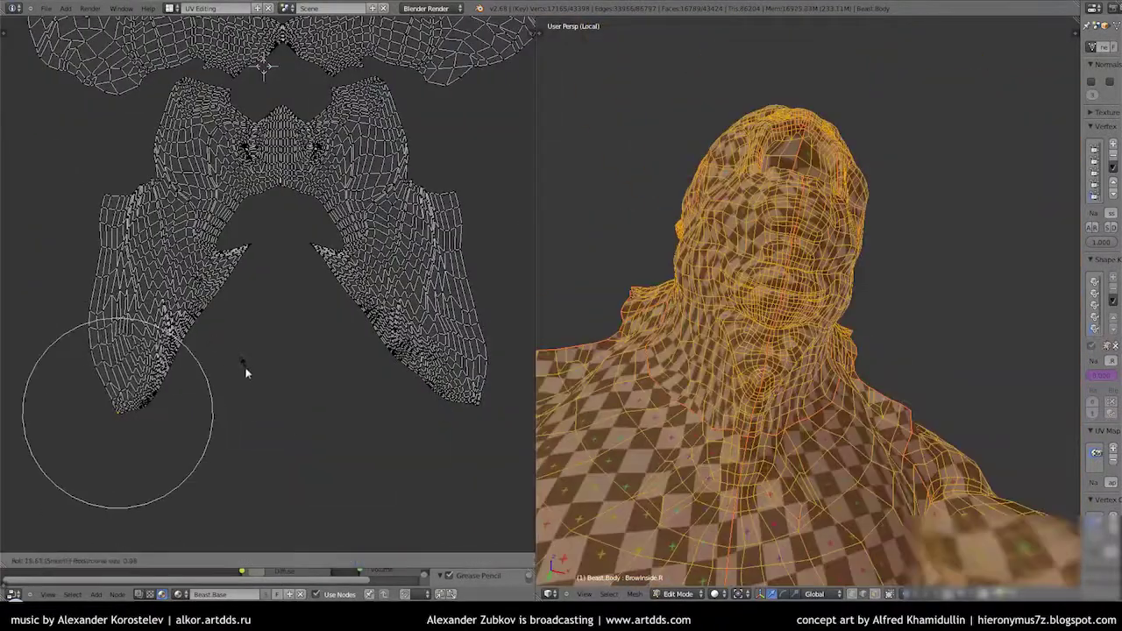
click(245, 372)
scroll(143, 465, up, 6)
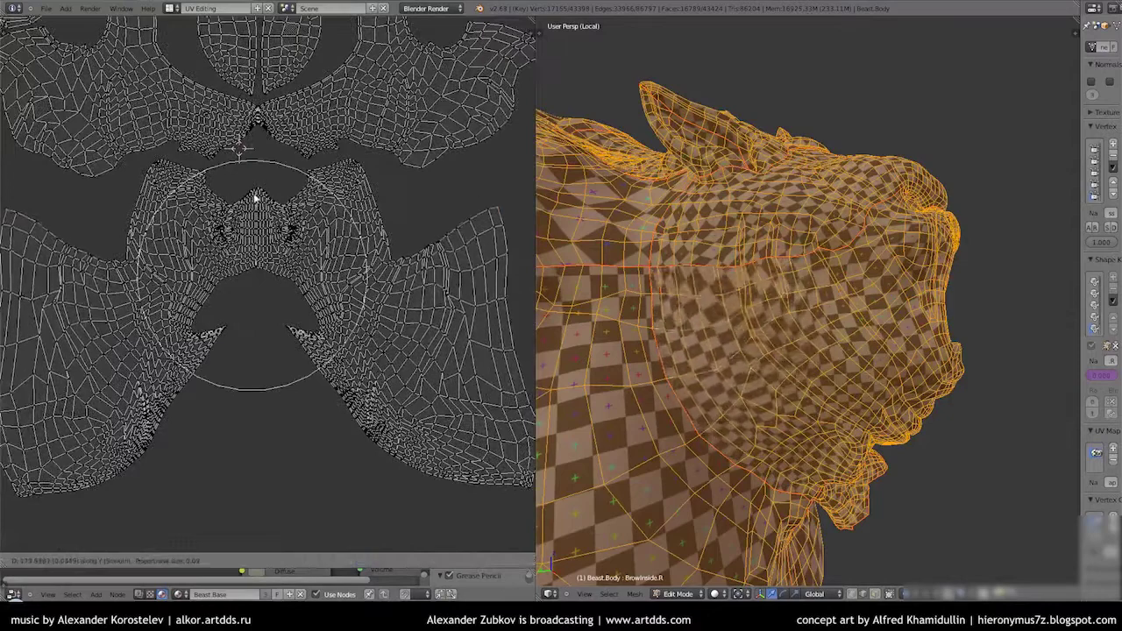
Stretch the central chest UVs horizontally (S, X) with falloff, then scale the layout inward
key(s)
key(x)
scroll(324, 277, down, 2)
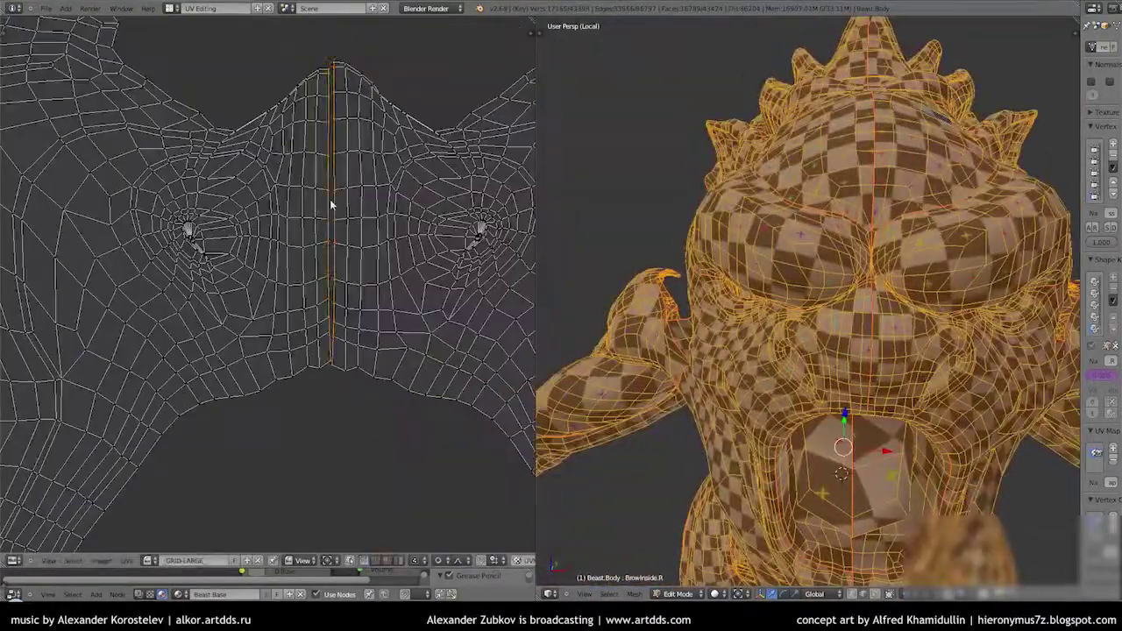
key(s)
key(x)
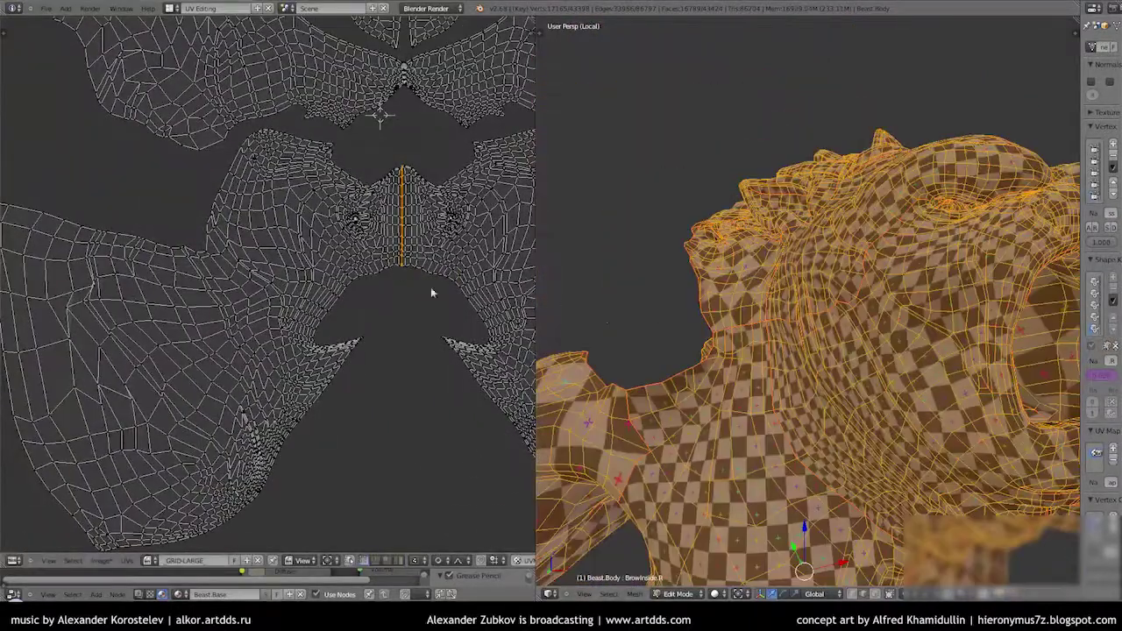
scroll(234, 358, up, 2)
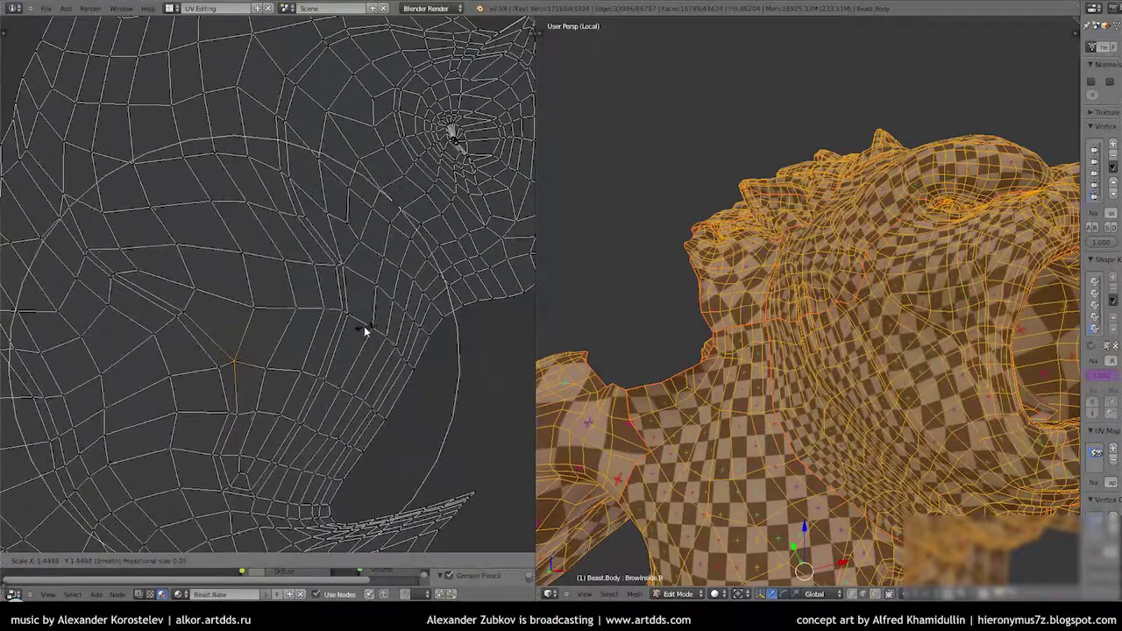
click(364, 326)
scroll(364, 326, down, 5)
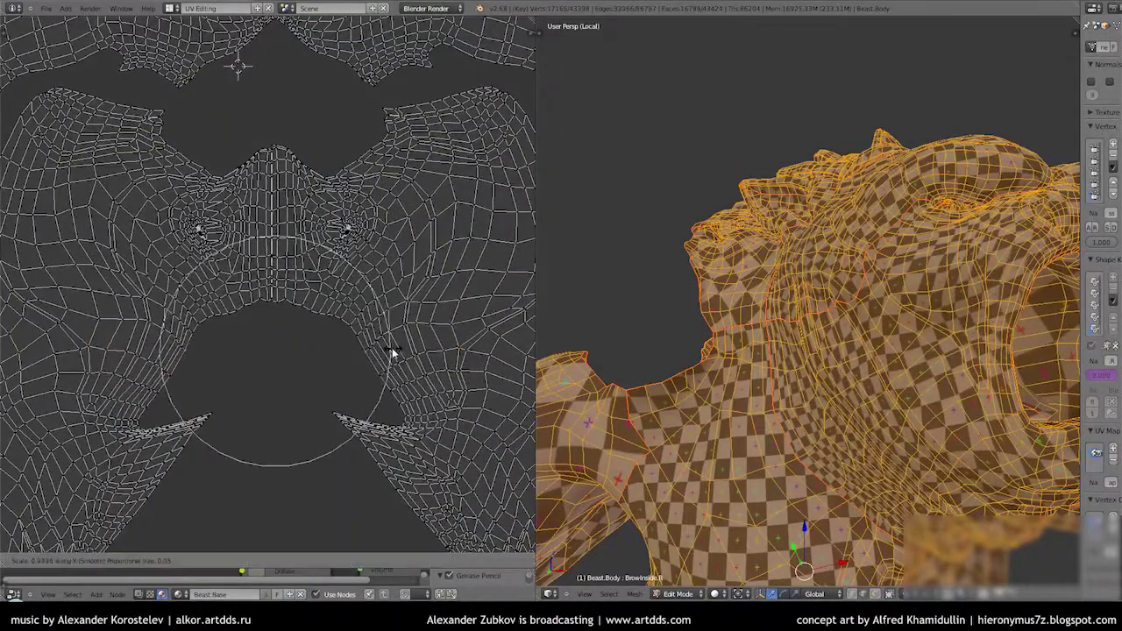
key(s)
middle_drag(335, 372, 182, 386)
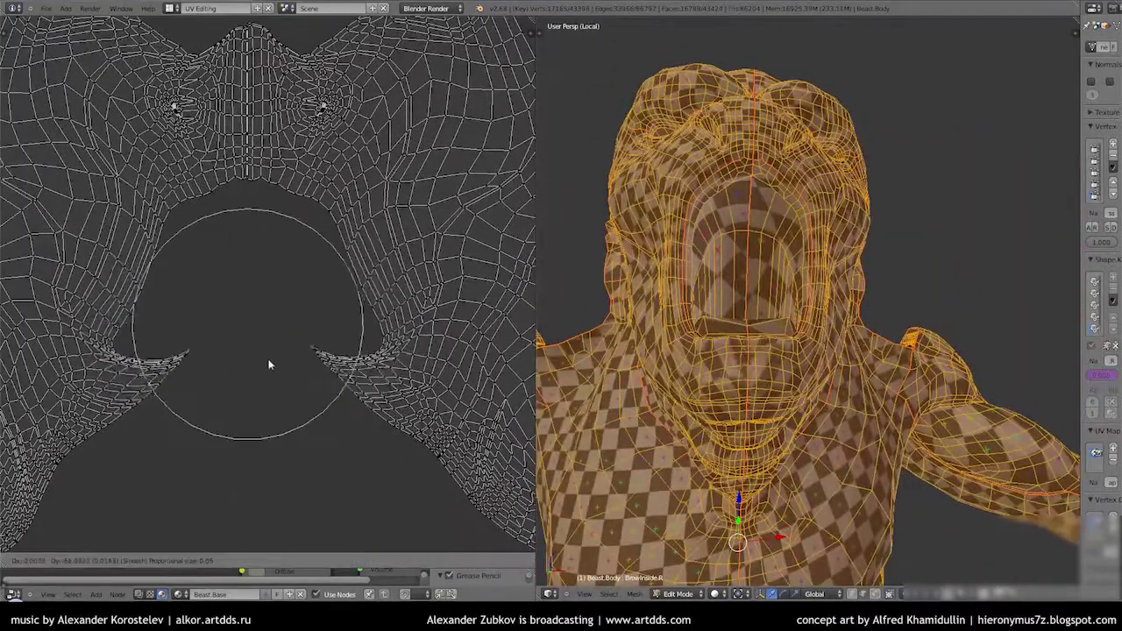
click(198, 305)
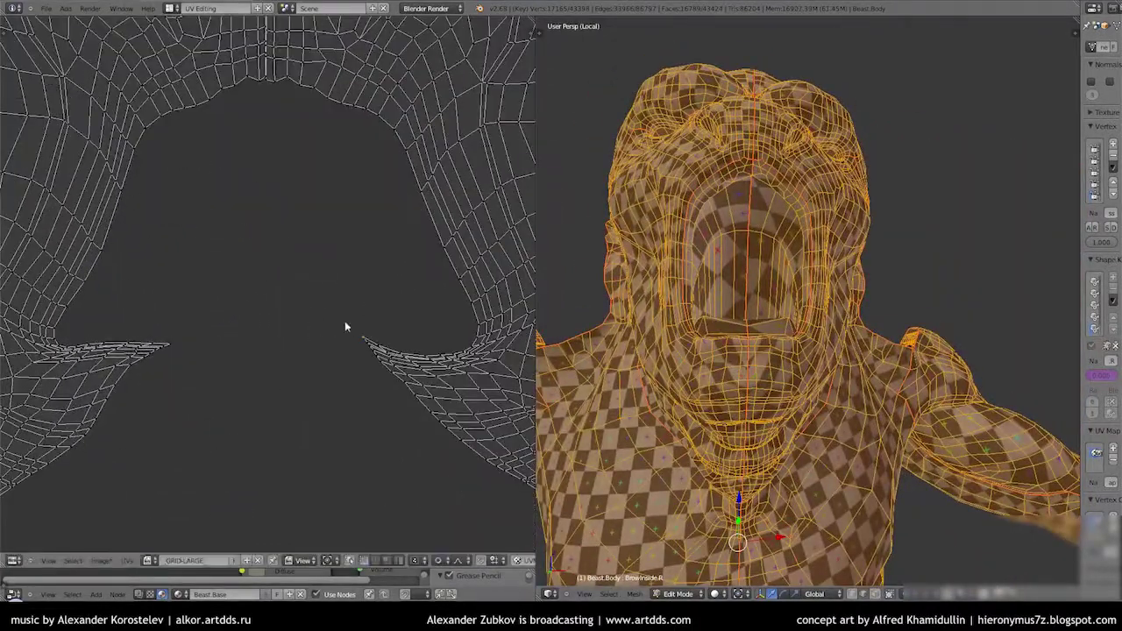
key(s)
click(355, 375)
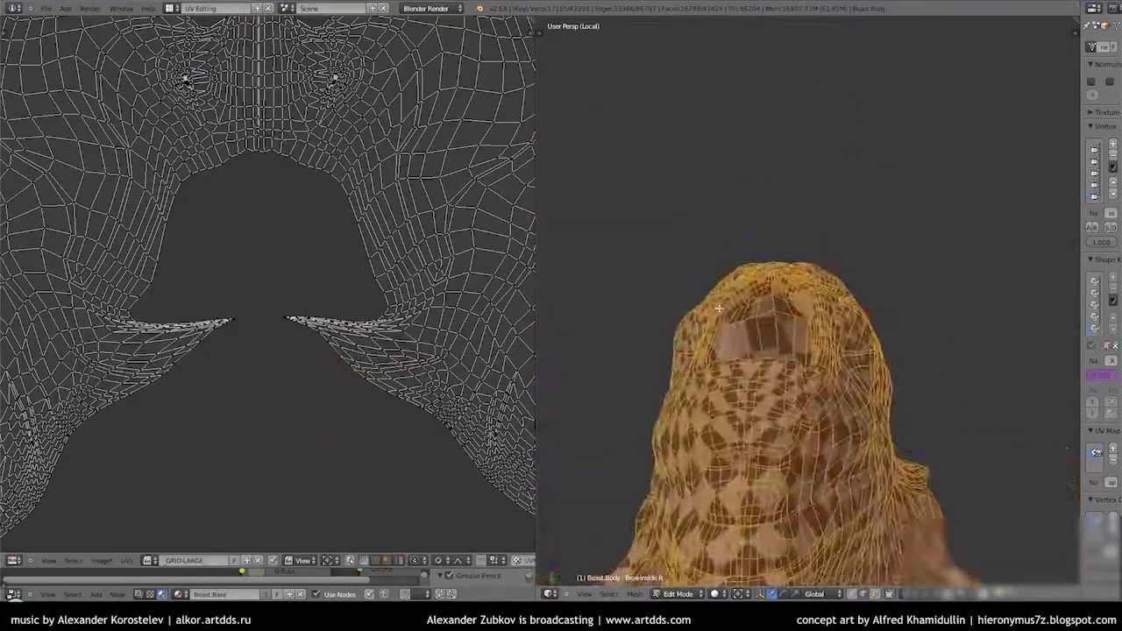
Pull the lower UV islands downward and scale them vertically (S, Y) with falloff
key(g)
scroll(421, 404, down, 3)
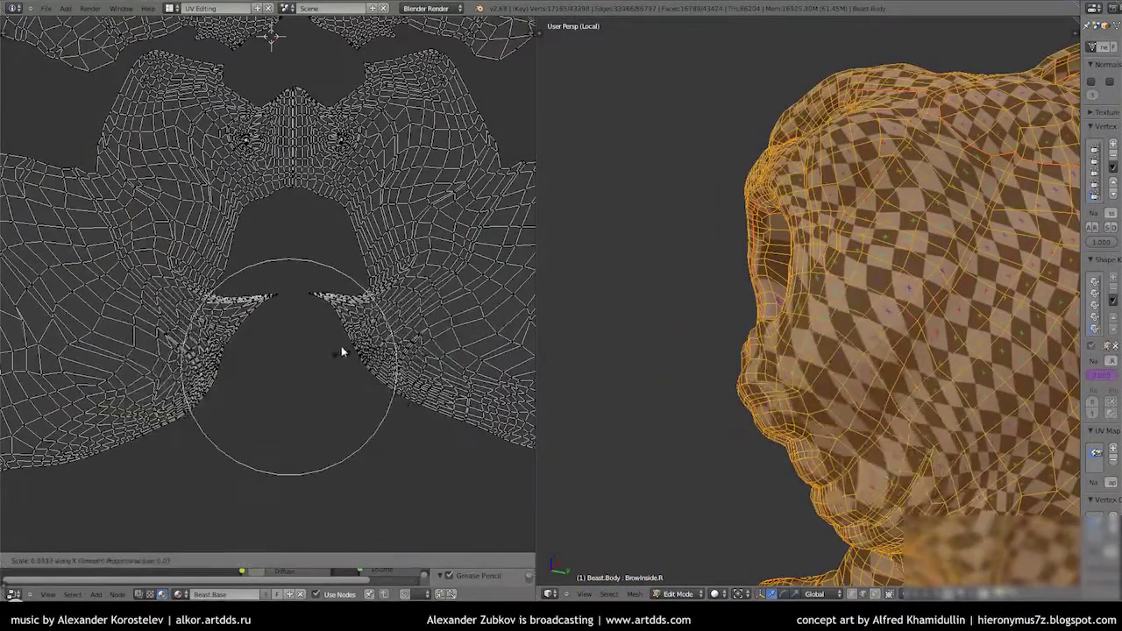
right_click(318, 418)
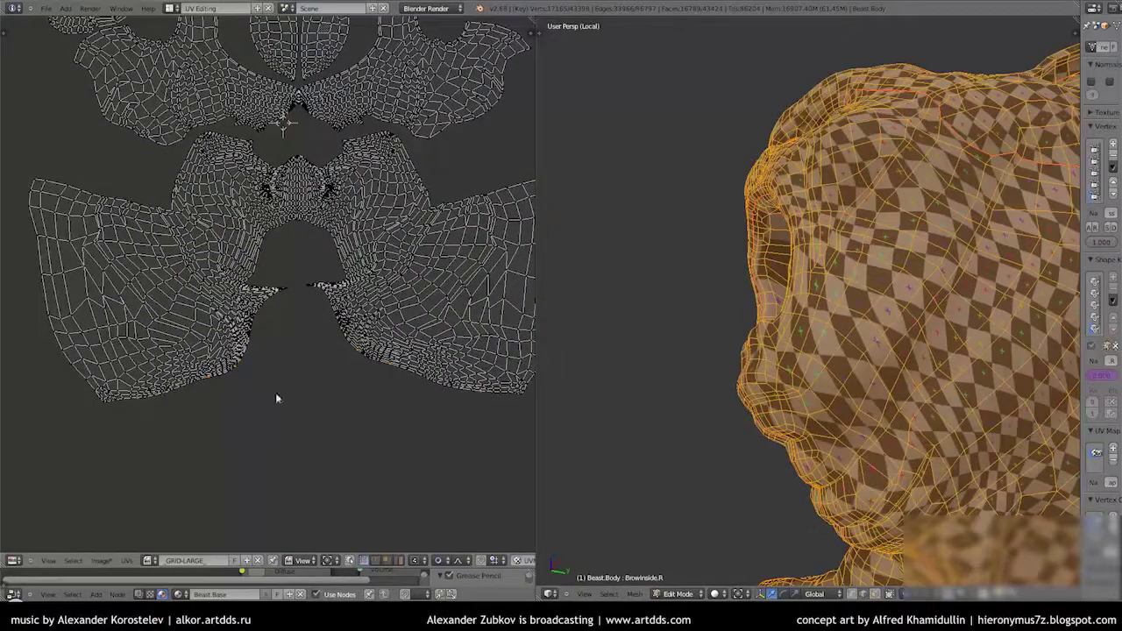
key(g)
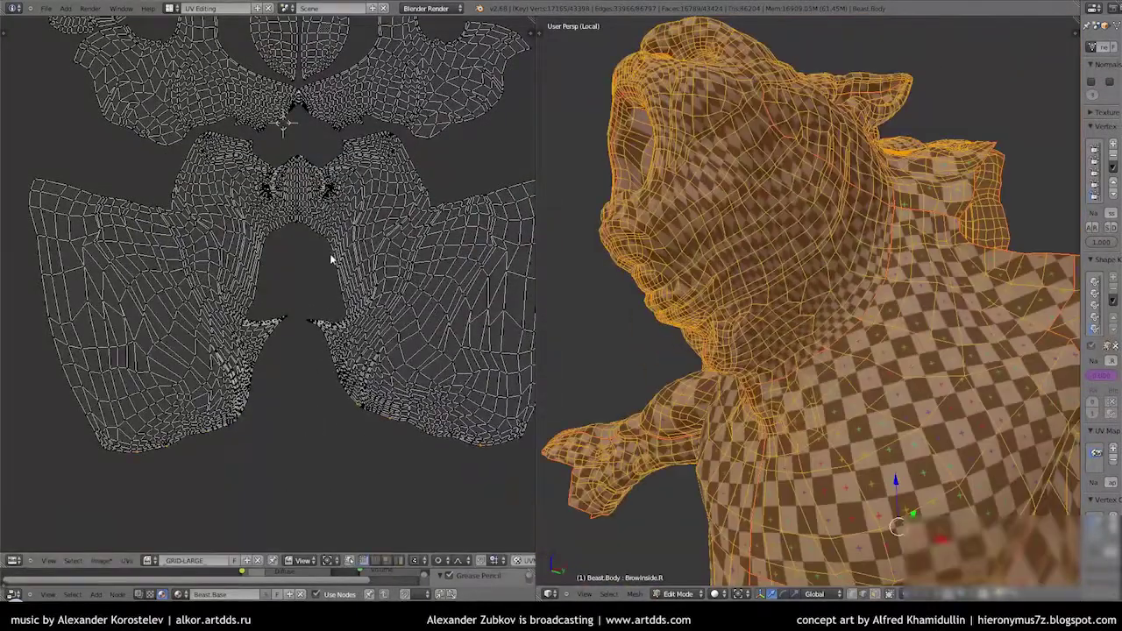
key(s)
key(y)
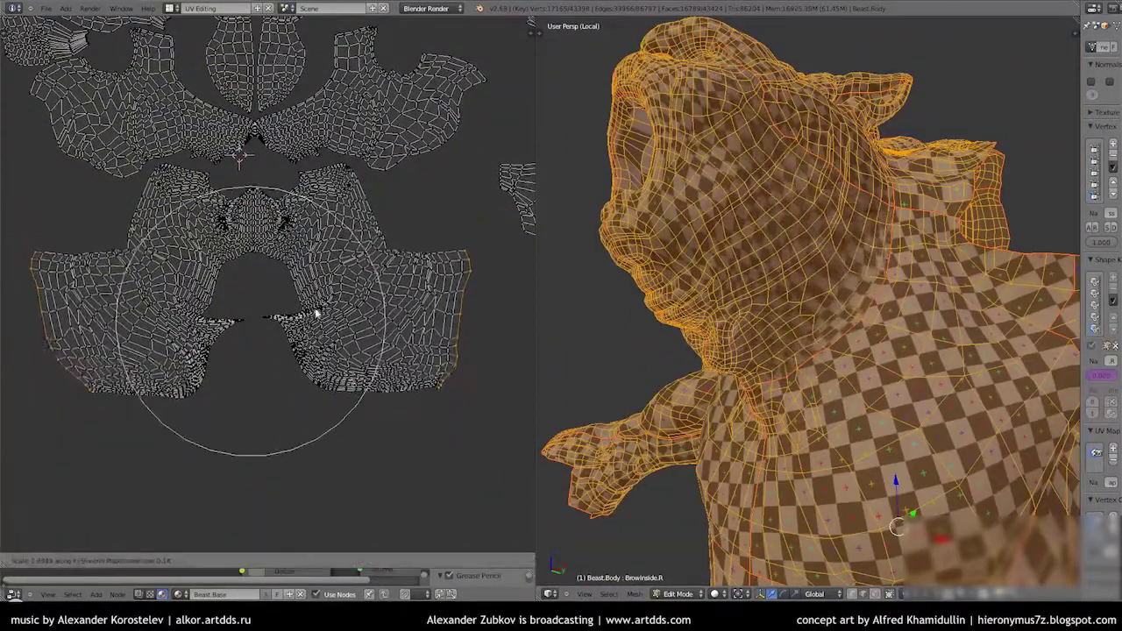
click(317, 313)
key(g)
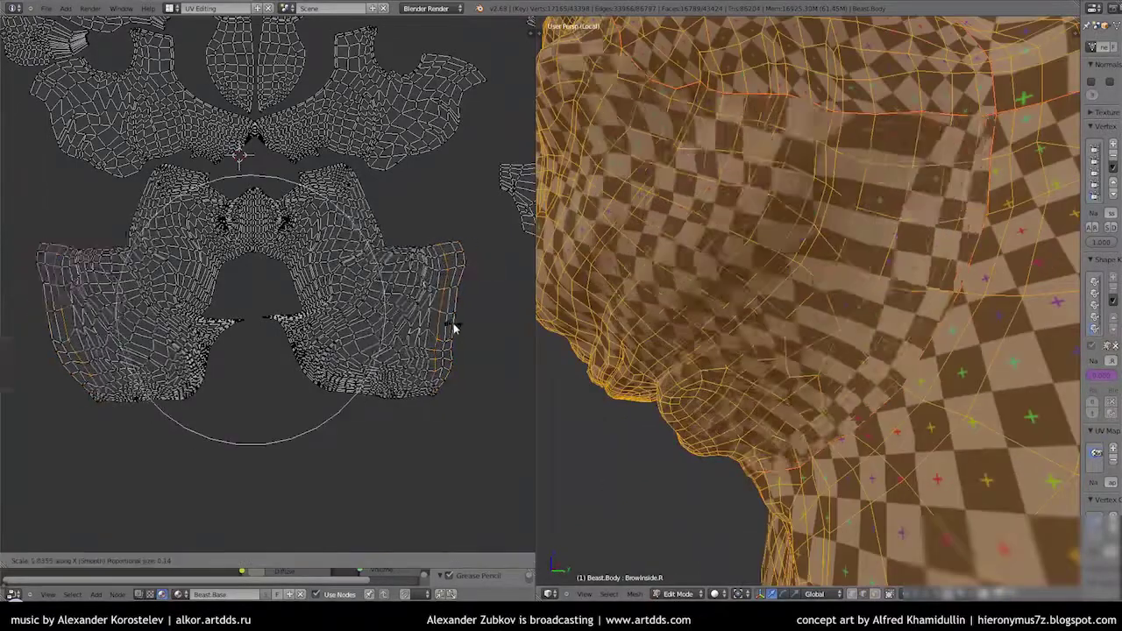
right_click(504, 333)
scroll(509, 336, down, 2)
mouse_move(561, 324)
middle_down()
mouse_move(823, 281)
mouse_move(791, 283)
mouse_move(742, 325)
mouse_move(958, 308)
mouse_move(583, 325)
middle_up()
key(Tab)
key(Tab)
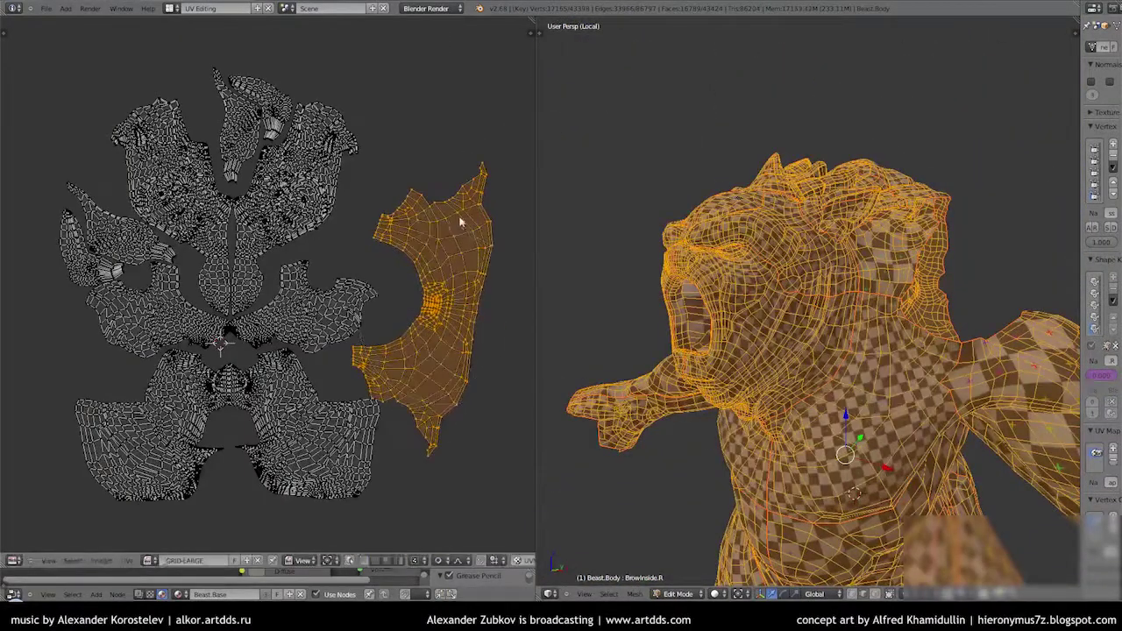
Re-lay out the selected islands with Ctrl+A, then select the whole mesh to show all UVs
key(ctrl+a)
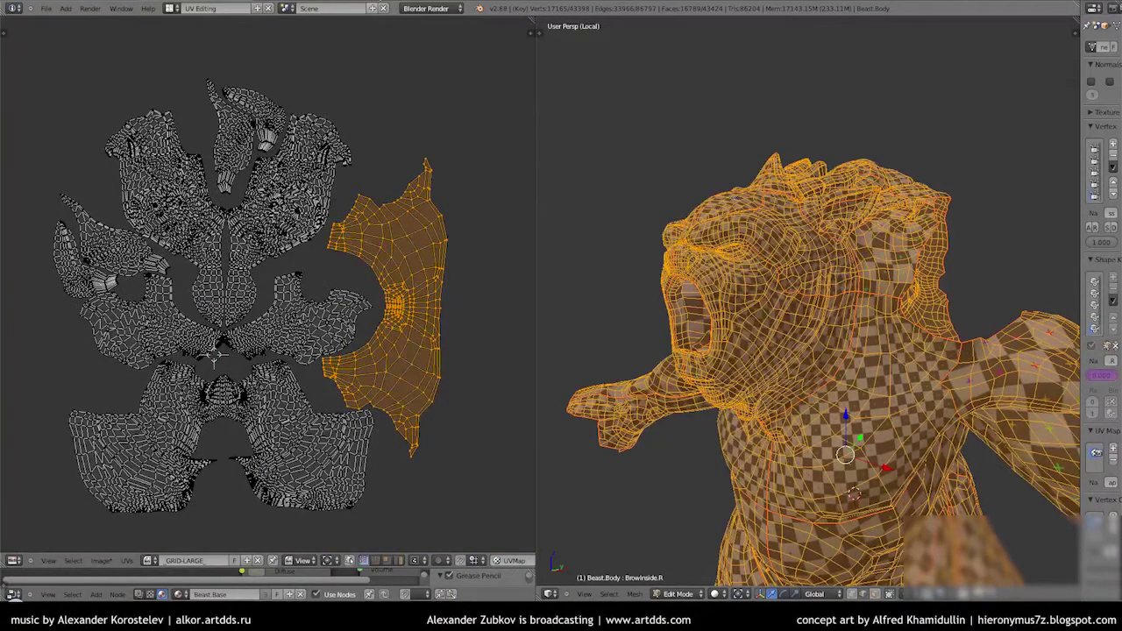
key(a)
middle_drag(666, 332, 721, 298)
scroll(720, 298, up, 3)
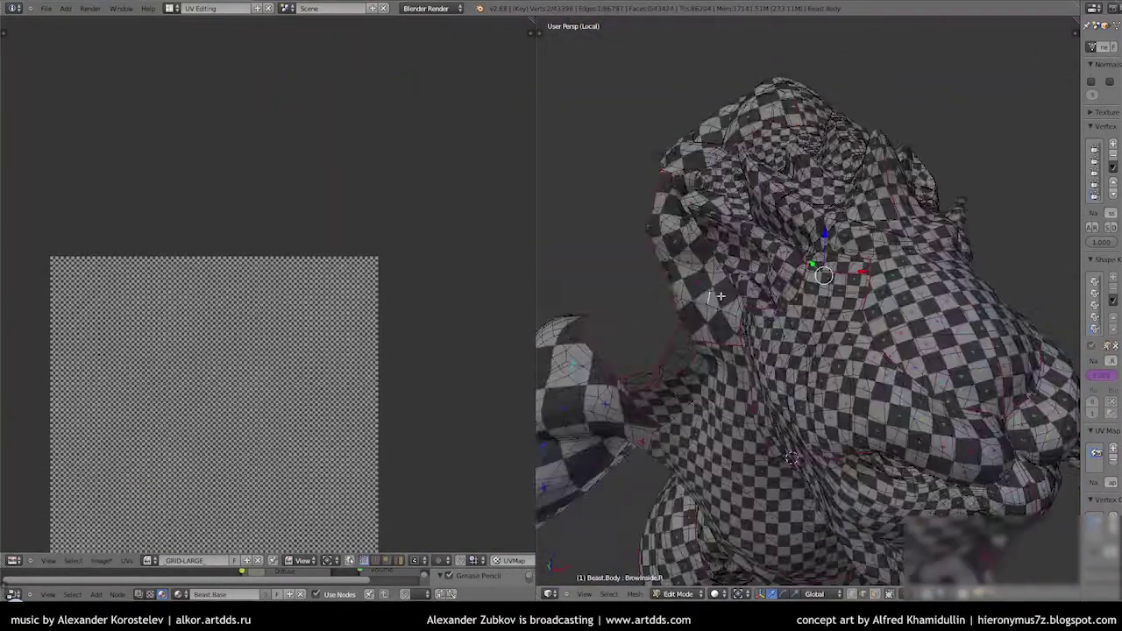
key(a)
scroll(237, 183, down, 2)
mouse_move(238, 183)
middle_down()
mouse_move(237, 131)
mouse_move(296, 289)
middle_up()
scroll(237, 120, up, 2)
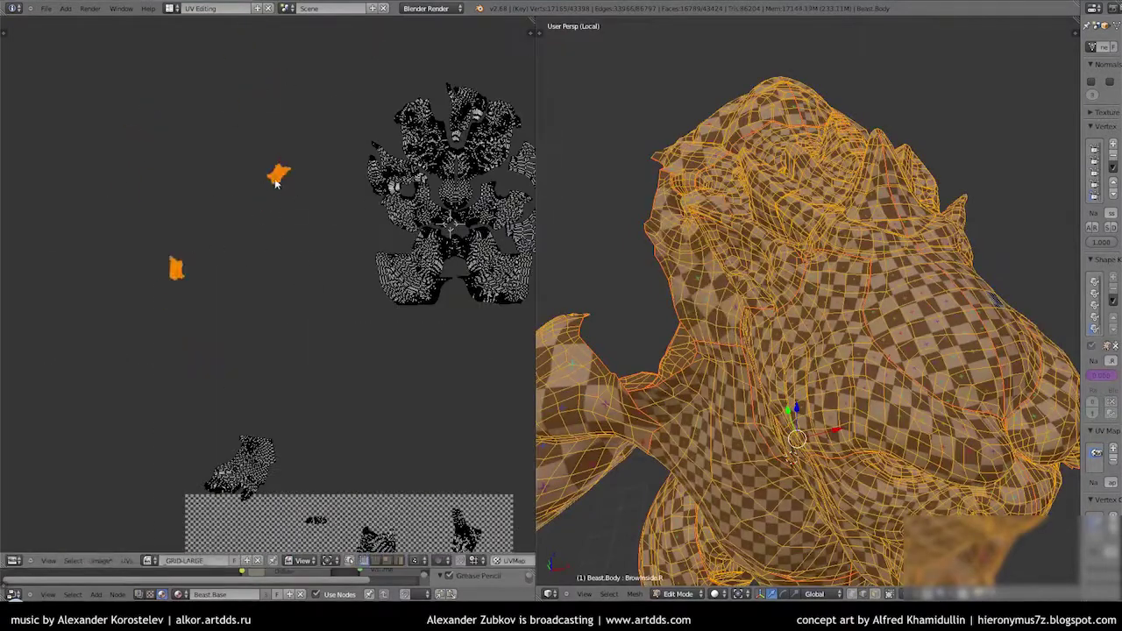
scroll(140, 289, up, 8)
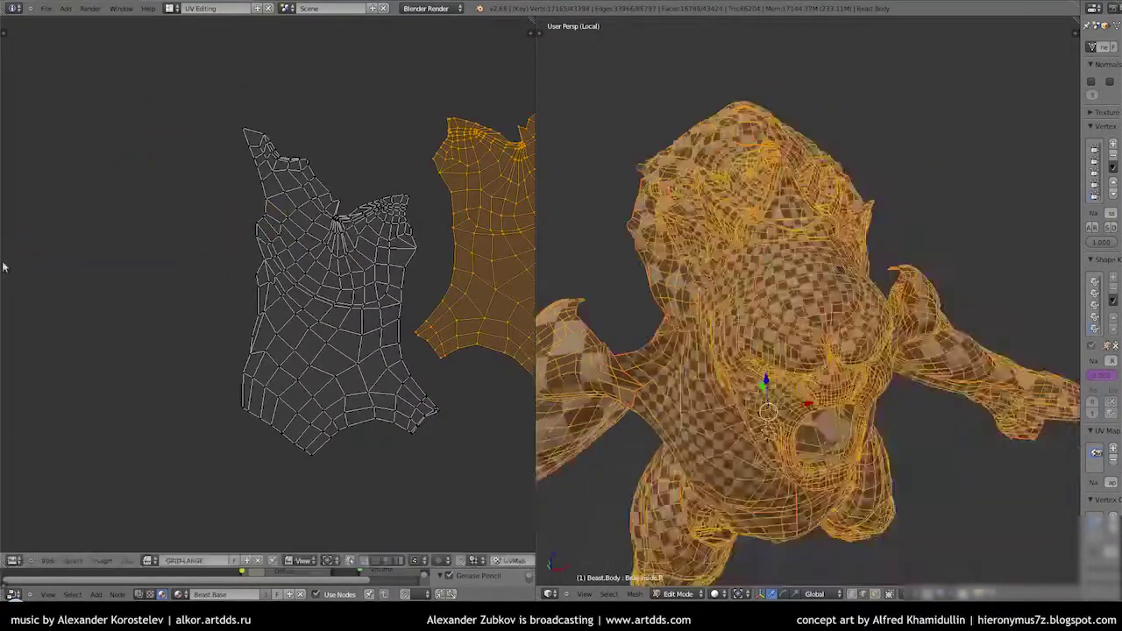
scroll(75, 251, down, 4)
scroll(258, 311, up, 5)
scroll(258, 311, down, 2)
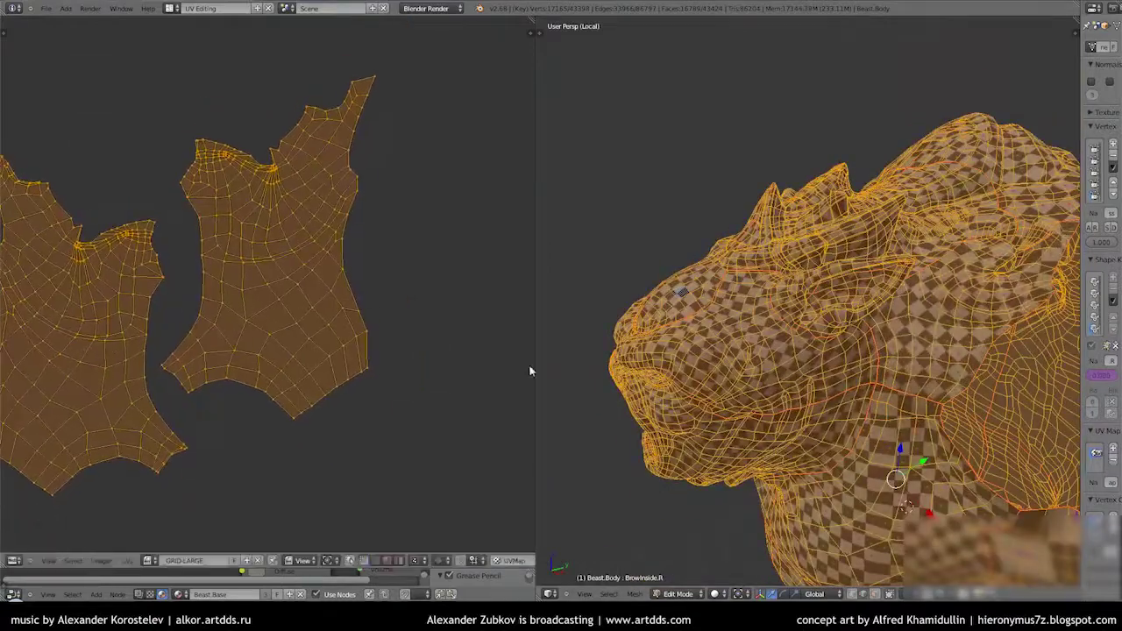
middle_drag(570, 368, 955, 473)
scroll(225, 370, down, 3)
scroll(301, 212, up, 2)
scroll(301, 212, up, 2)
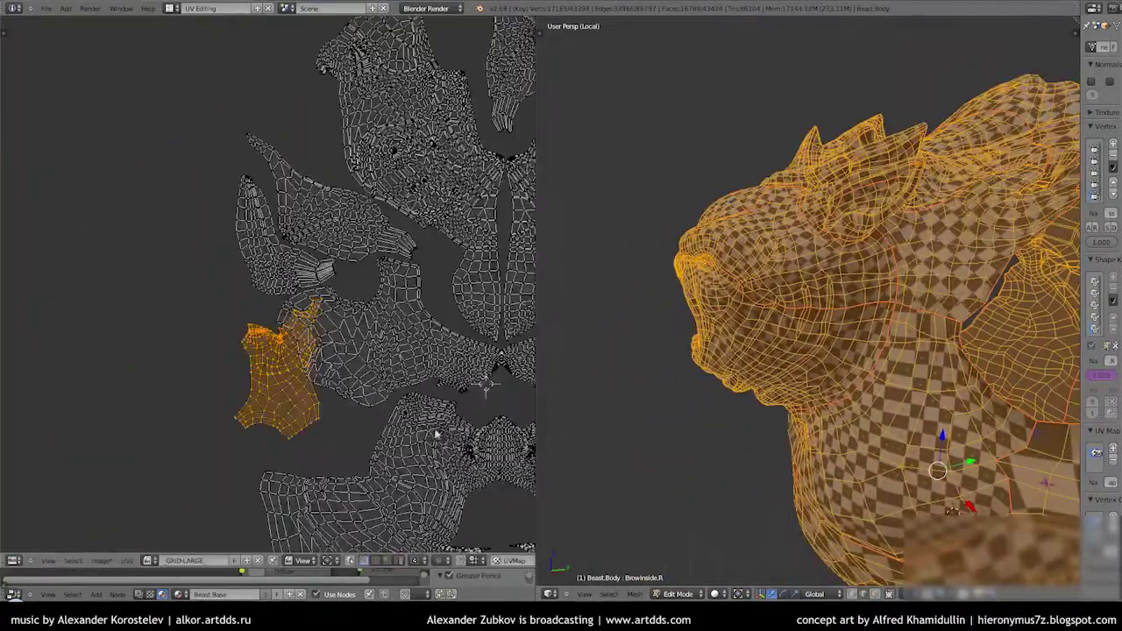
scroll(252, 279, up, 1)
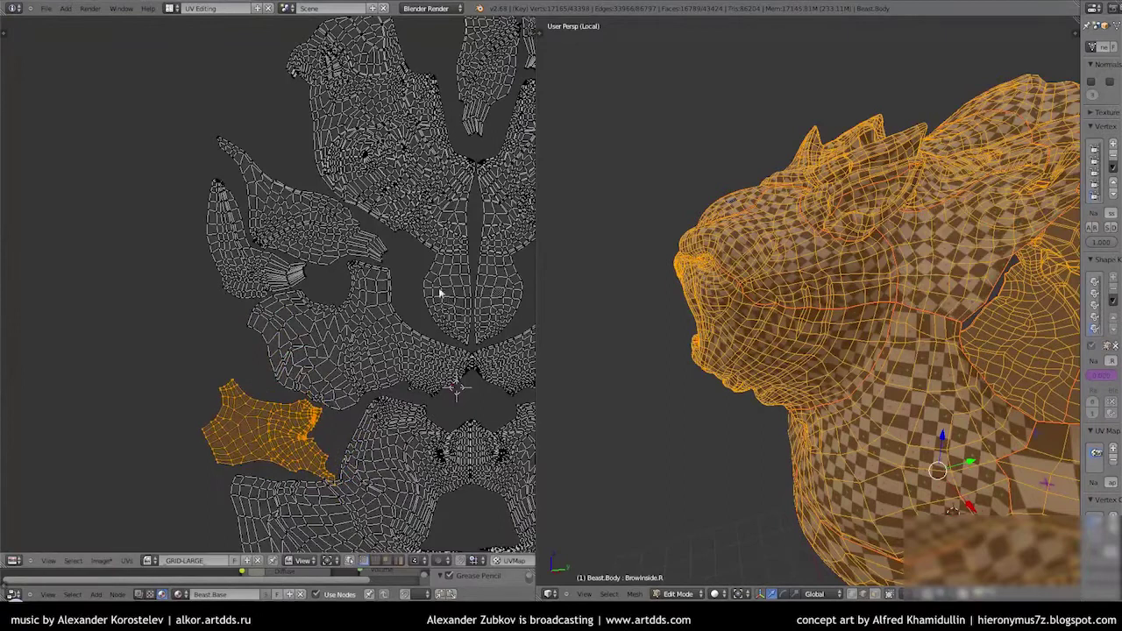
scroll(368, 298, down, 4)
scroll(212, 190, up, 1)
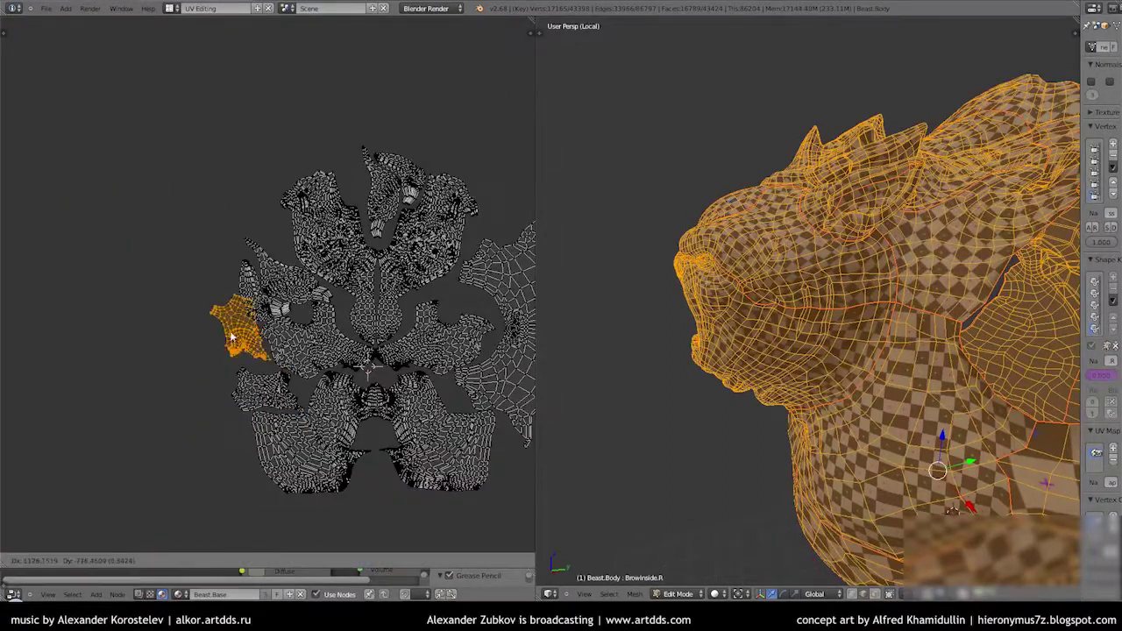
scroll(232, 338, up, 3)
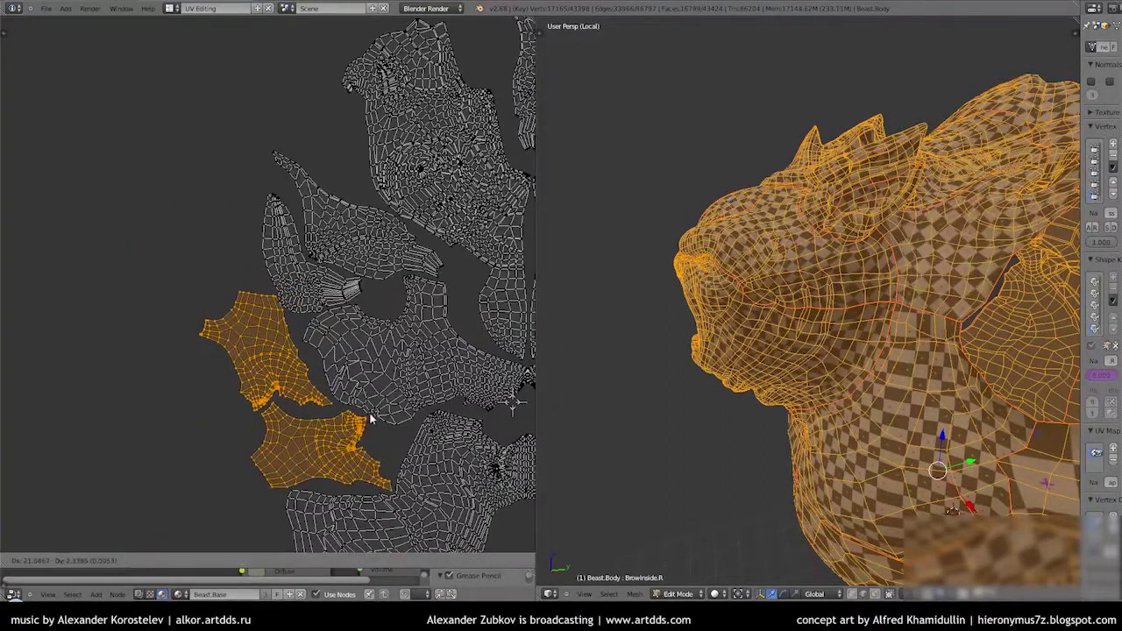
scroll(306, 319, down, 3)
Show the GRID-LARGE checker image and move the selected islands off the grid
click(219, 321)
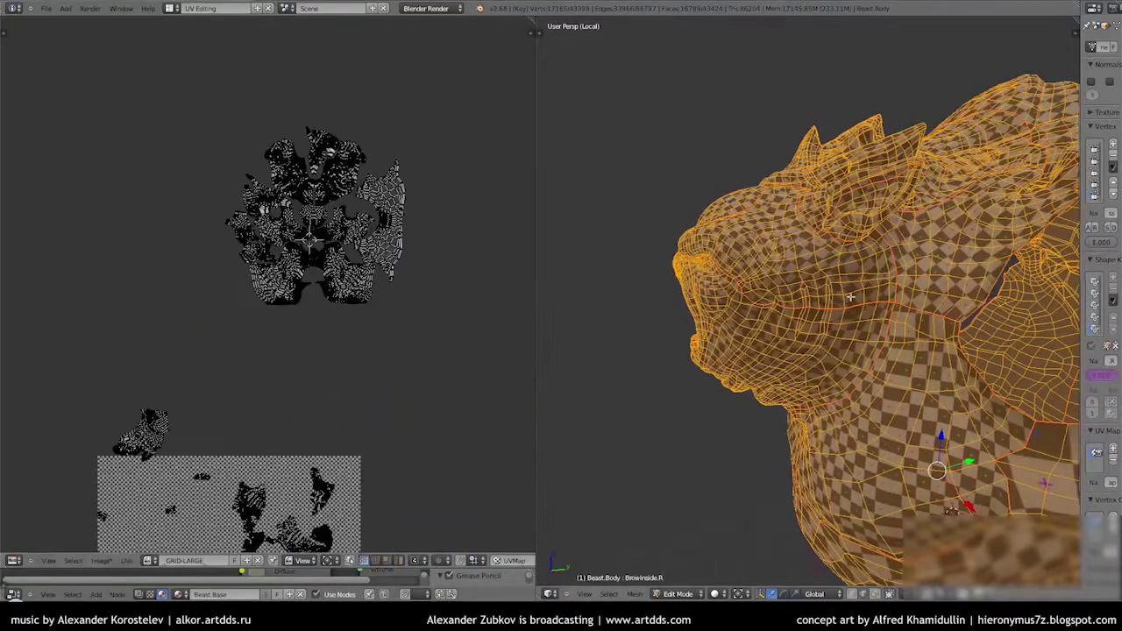
middle_drag(666, 351, 772, 97)
key(l)
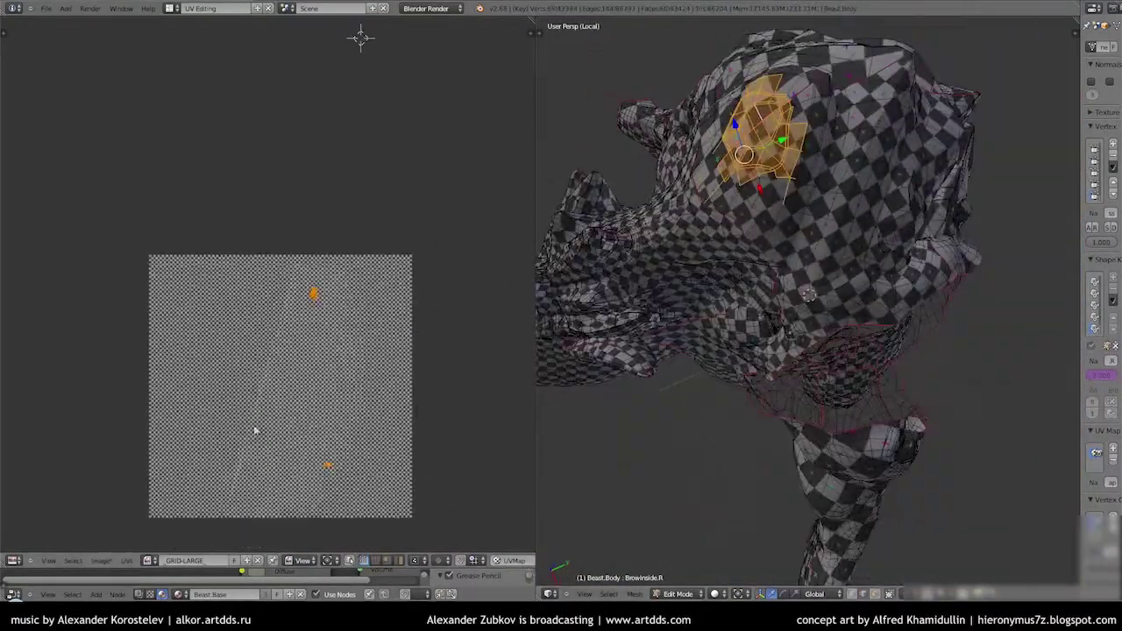
key(a)
key(g)
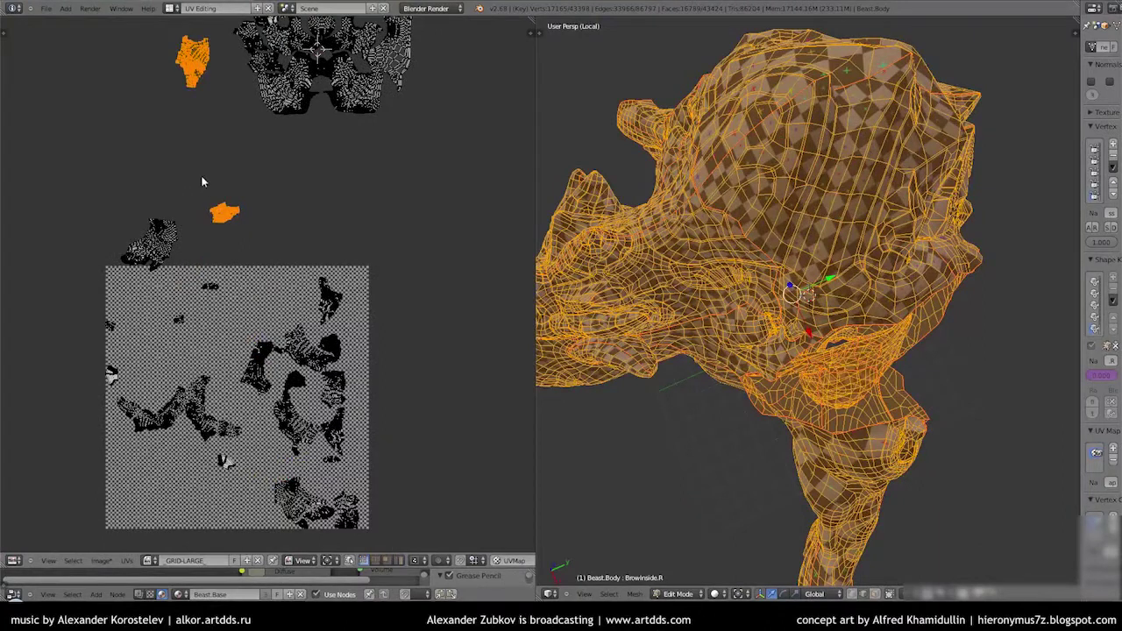
scroll(201, 182, up, 2)
middle_drag(251, 238, 256, 469)
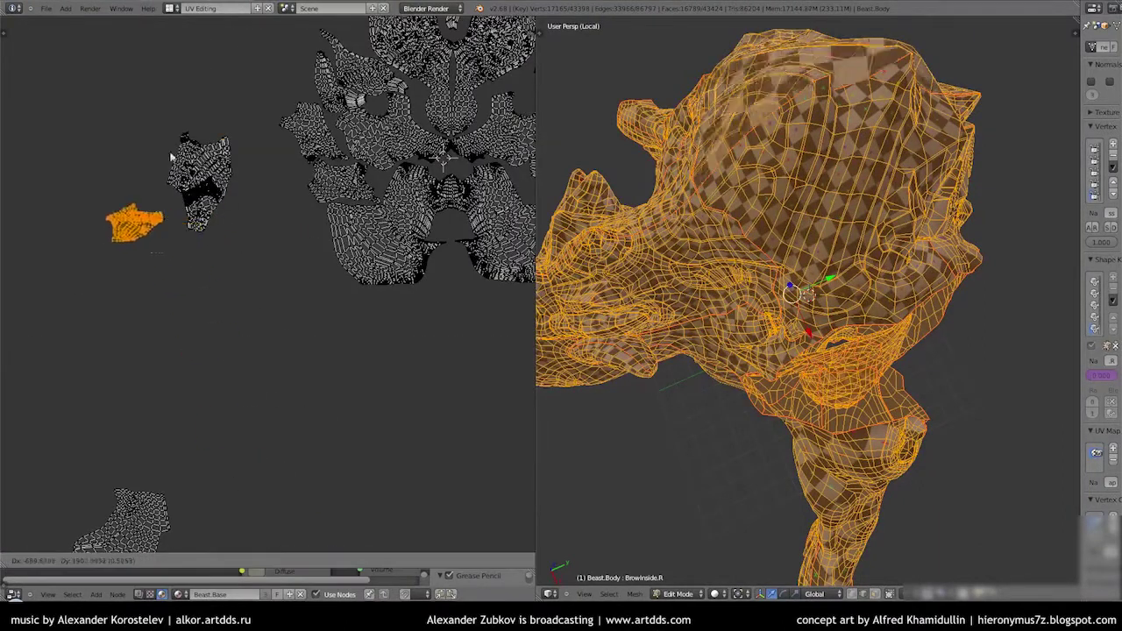
scroll(172, 156, up, 2)
click(383, 222)
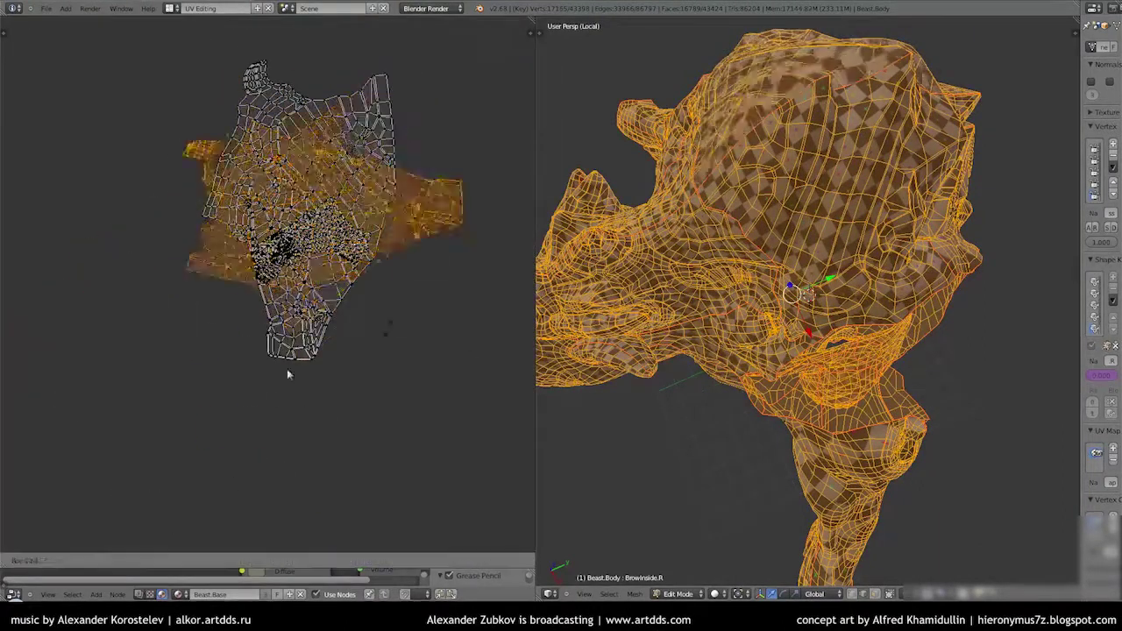
Rotate the orange arm island 180° and place it beside the white island
click(370, 202)
key(g)
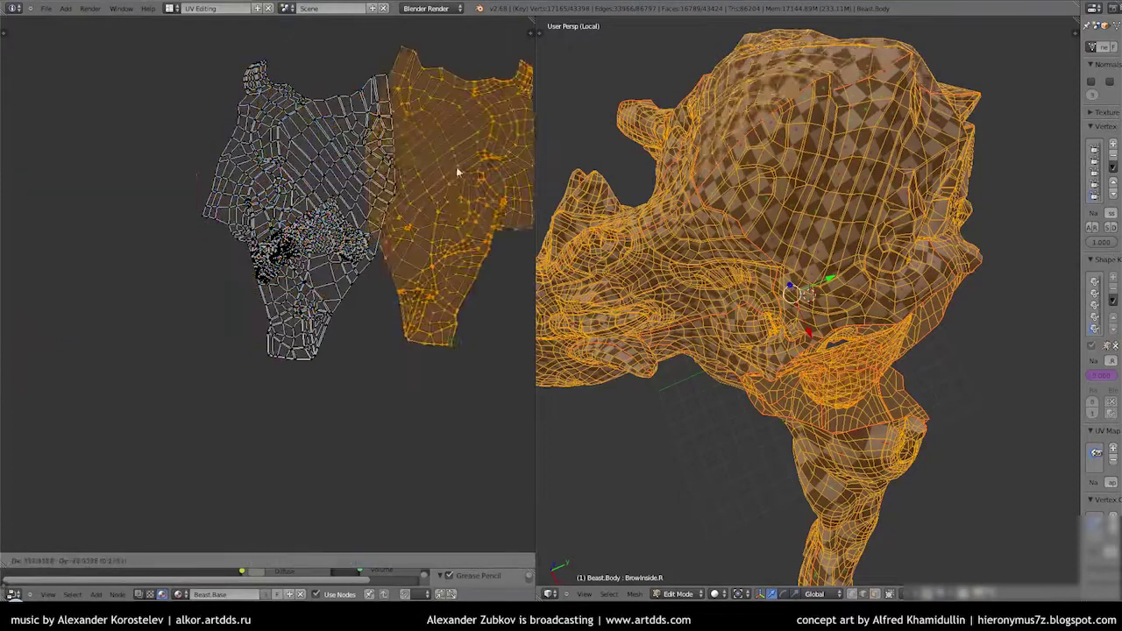
scroll(394, 162, up, 3)
scroll(317, 155, down, 5)
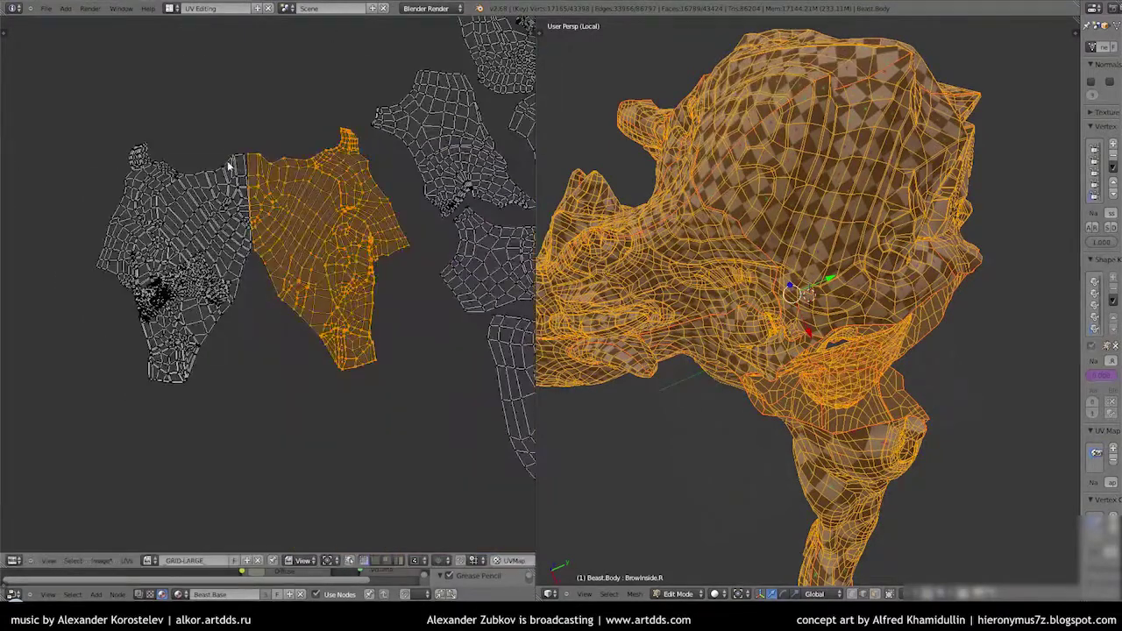
scroll(920, 263, up, 4)
mouse_move(920, 263)
middle_down()
mouse_move(963, 282)
mouse_move(912, 297)
middle_up()
scroll(263, 290, up, 1)
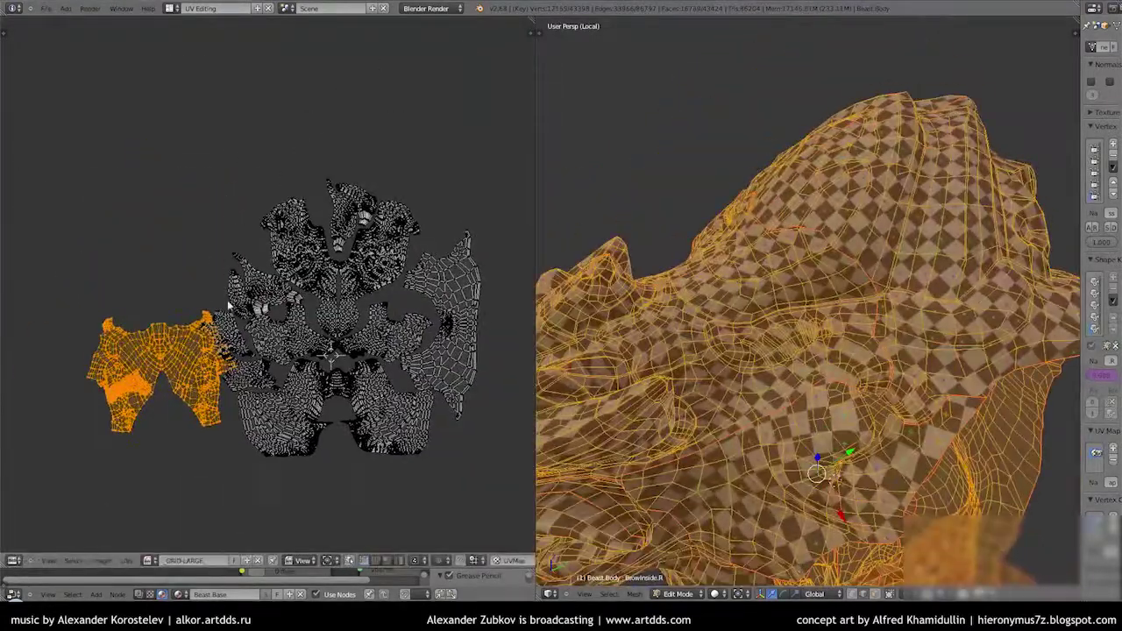
key(g)
key(r)
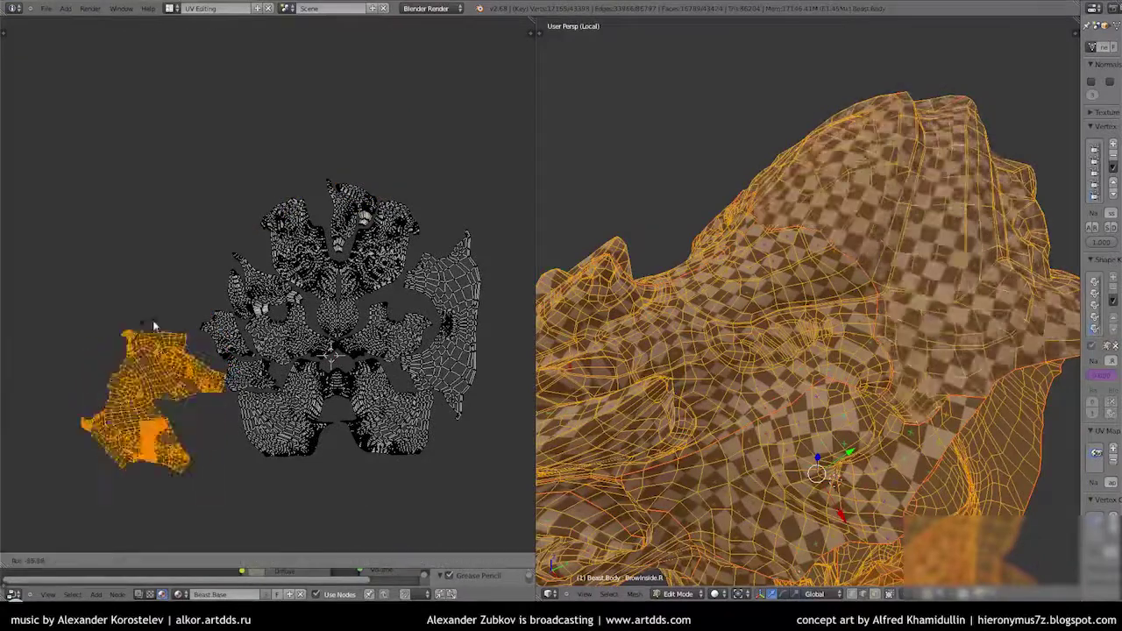
click(210, 396)
scroll(210, 396, down, 3)
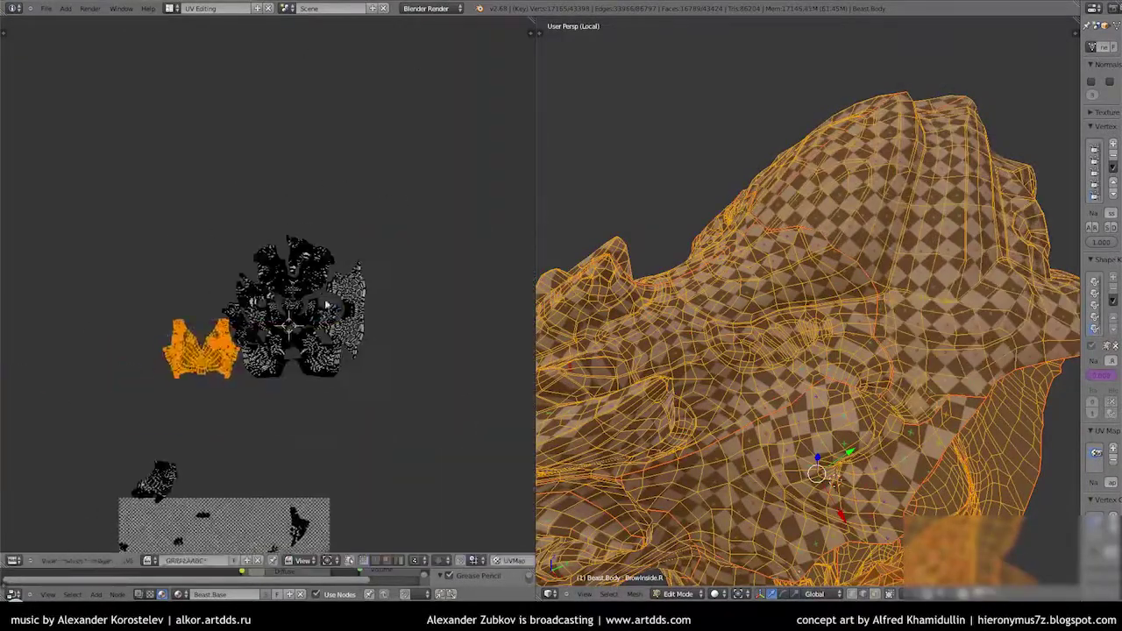
scroll(815, 351, down, 3)
scroll(815, 351, up, 4)
Reposition the orange island and add adjacent faces to the selection
key(g)
scroll(438, 345, up, 3)
scroll(806, 275, up, 5)
scroll(784, 289, up, 3)
scroll(784, 289, up, 3)
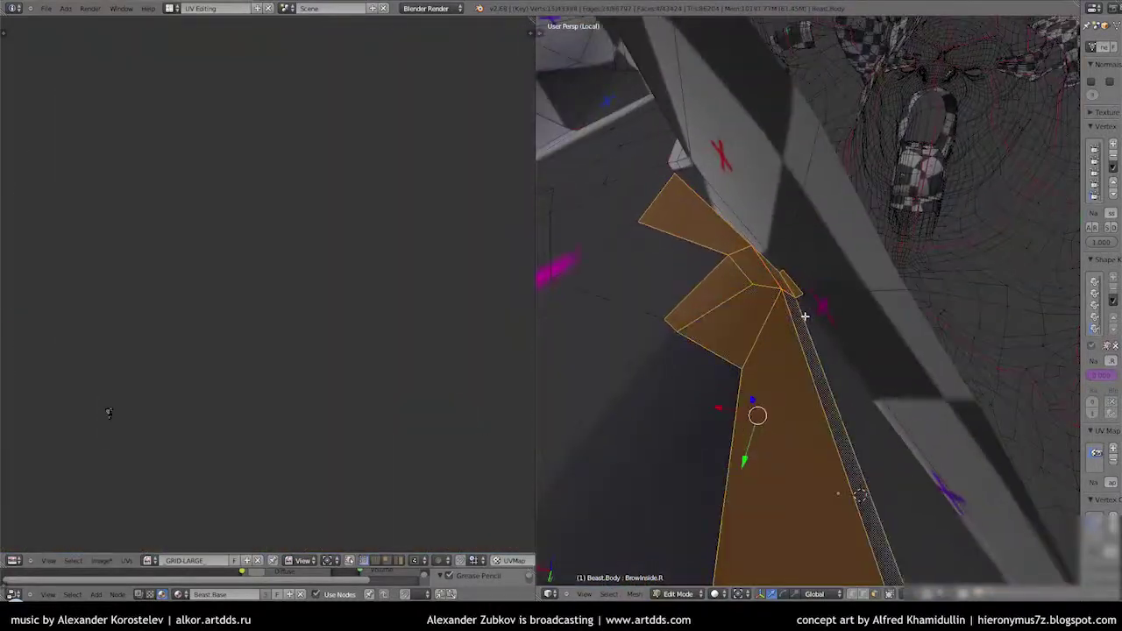
middle_drag(694, 218, 789, 263)
scroll(110, 423, up, 5)
mouse_move(732, 217)
middle_down()
mouse_move(739, 231)
mouse_move(580, 280)
middle_up()
click(739, 230)
shift+click(695, 243)
shift+click(580, 280)
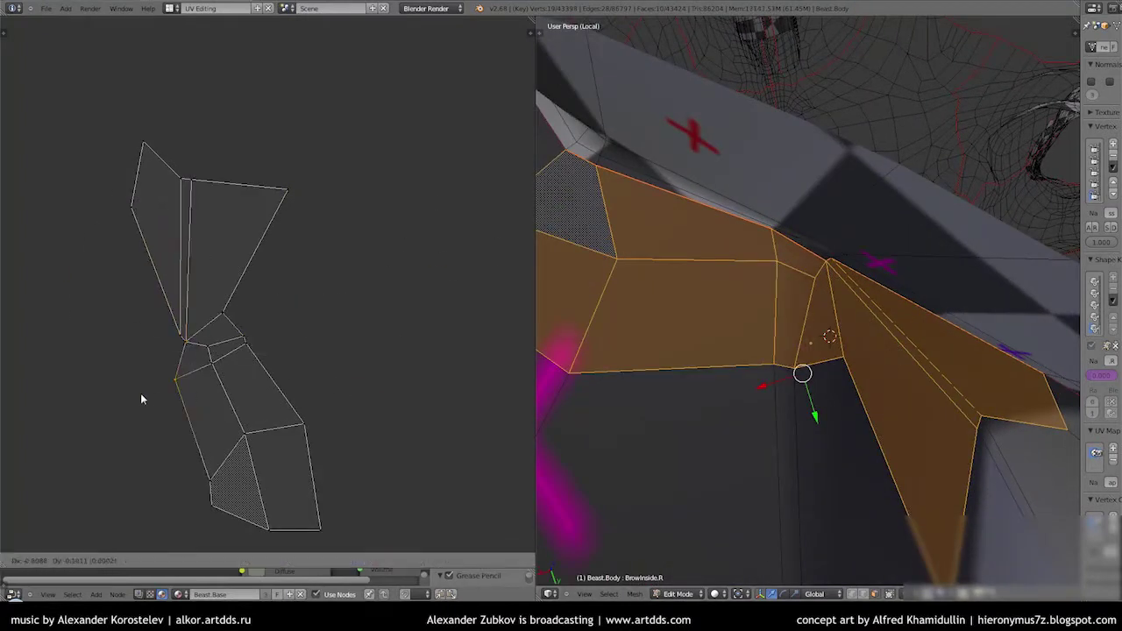
Start a fresh selection from a single head face and switch to vertex select mode
key(a)
key(a)
key(a)
scroll(742, 345, up, 5)
middle_drag(788, 262, 742, 345)
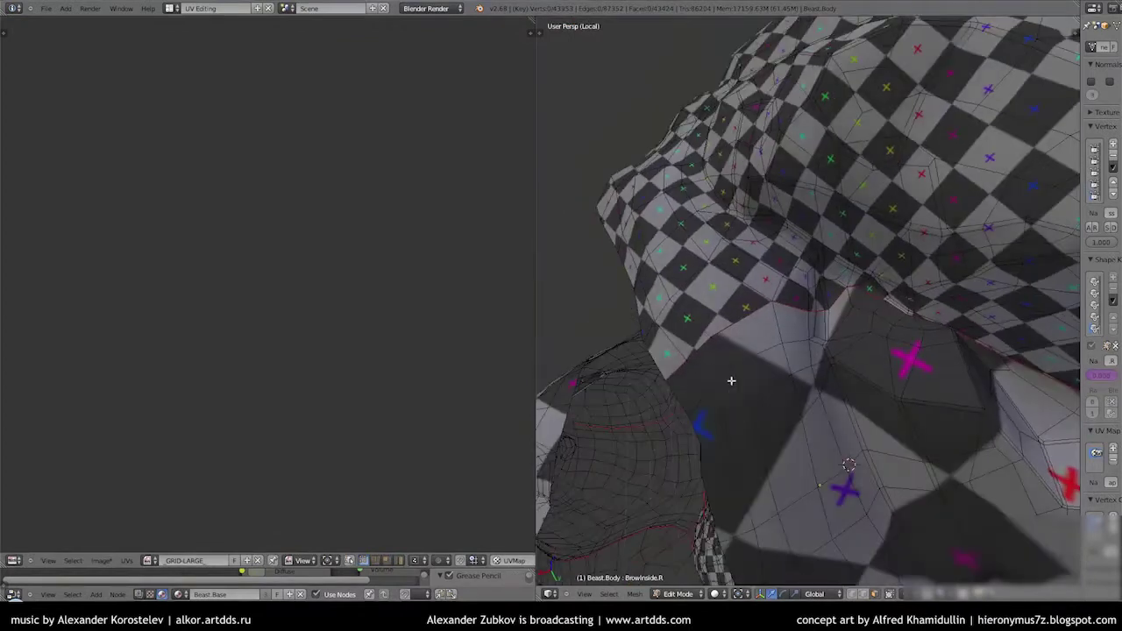
right_click(701, 389)
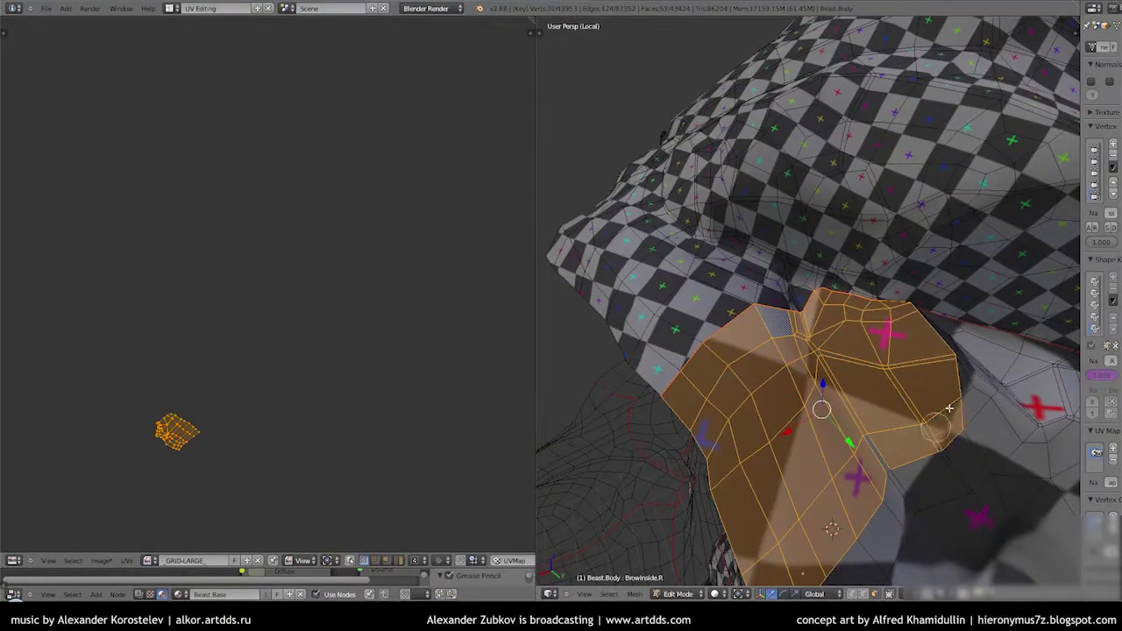
middle_drag(948, 408, 724, 306)
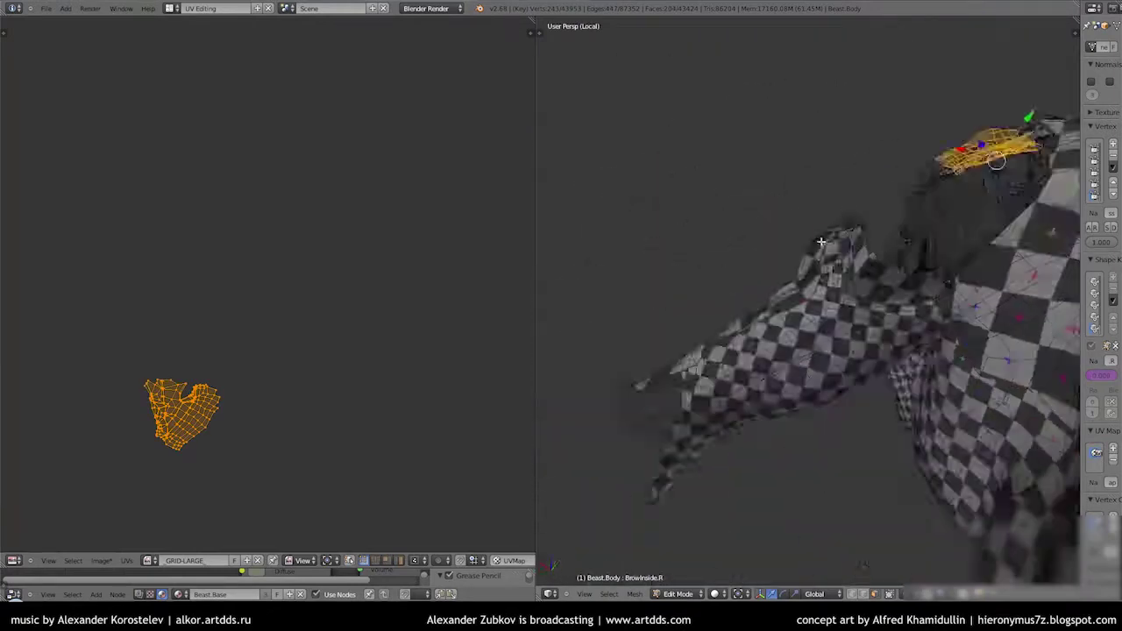
middle_drag(823, 353, 935, 307)
key(ctrl+Tab)
click(771, 293)
middle_drag(772, 292, 903, 337)
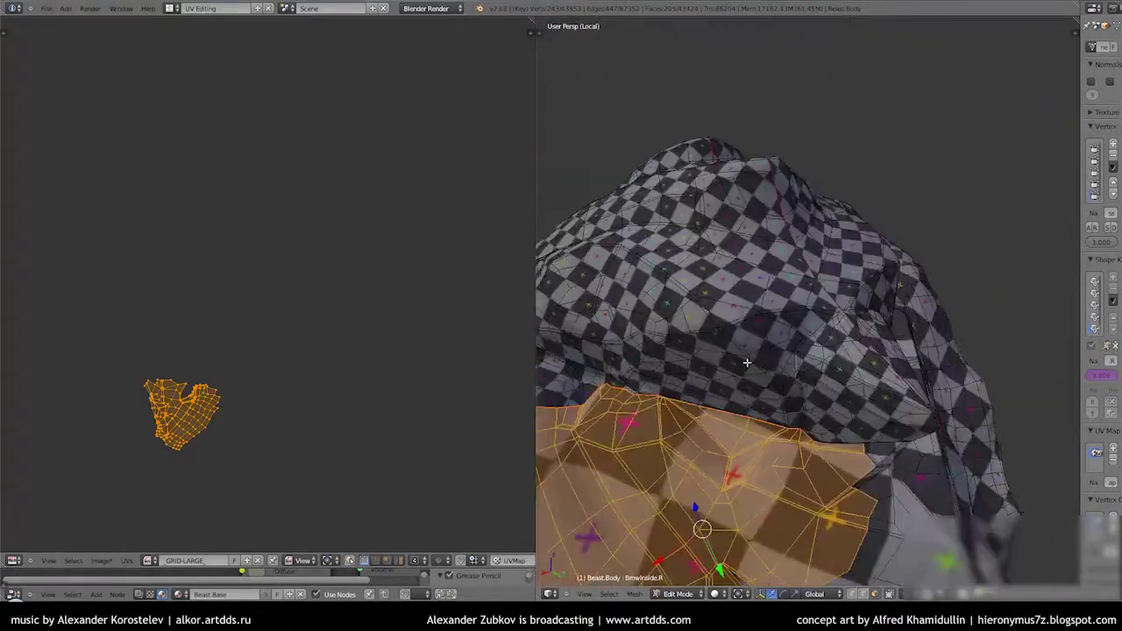
middle_drag(948, 402, 885, 220)
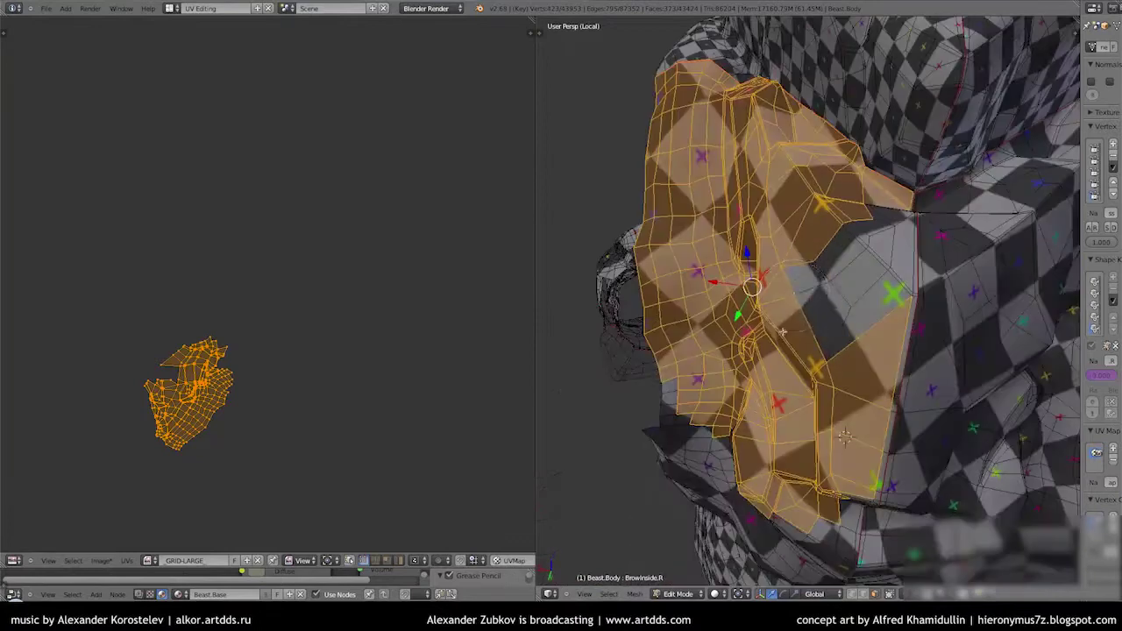
middle_drag(969, 198, 791, 210)
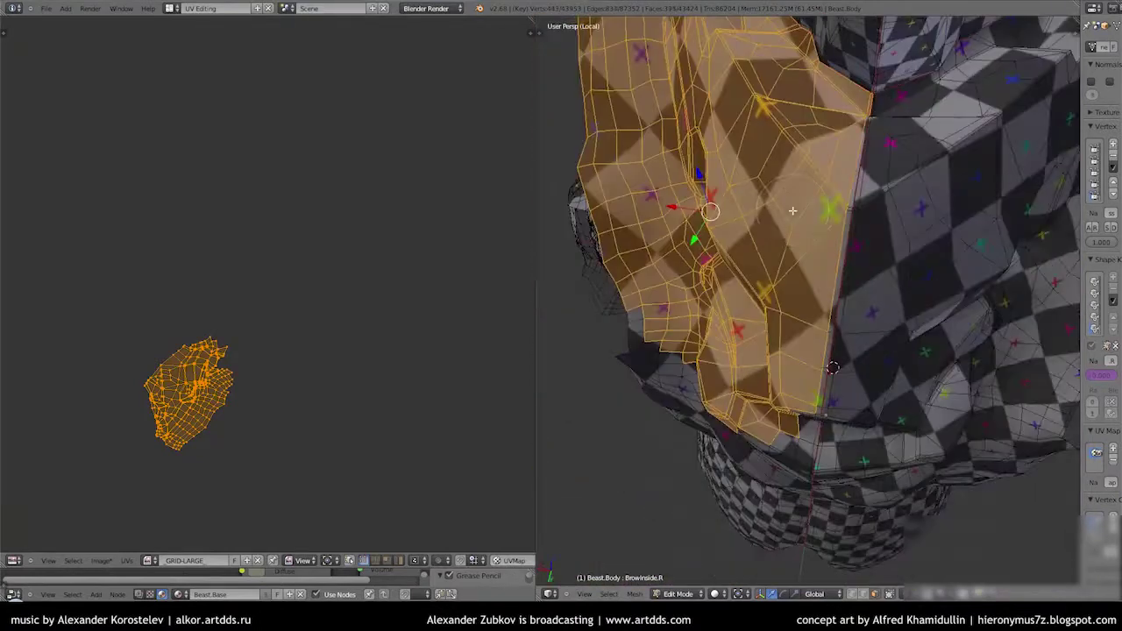
middle_drag(789, 358, 756, 288)
Add the brow and cheek faces to the selection using clicks and circle select (C)
key(v)
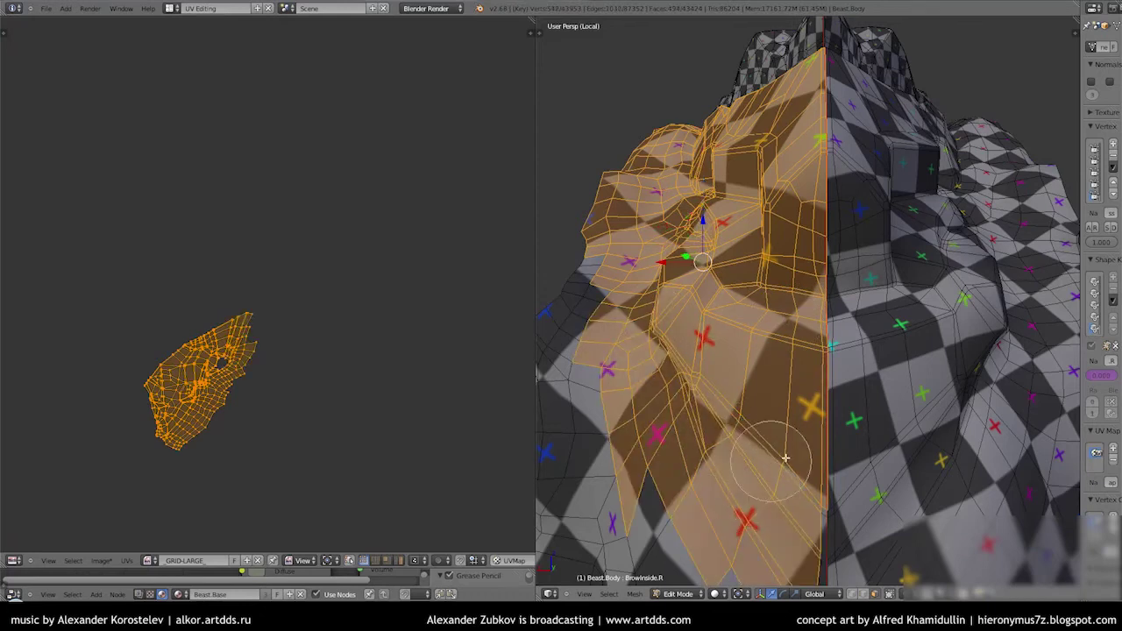
middle_drag(785, 458, 613, 394)
scroll(261, 213, down, 3)
scroll(320, 271, down, 2)
middle_drag(775, 421, 743, 242)
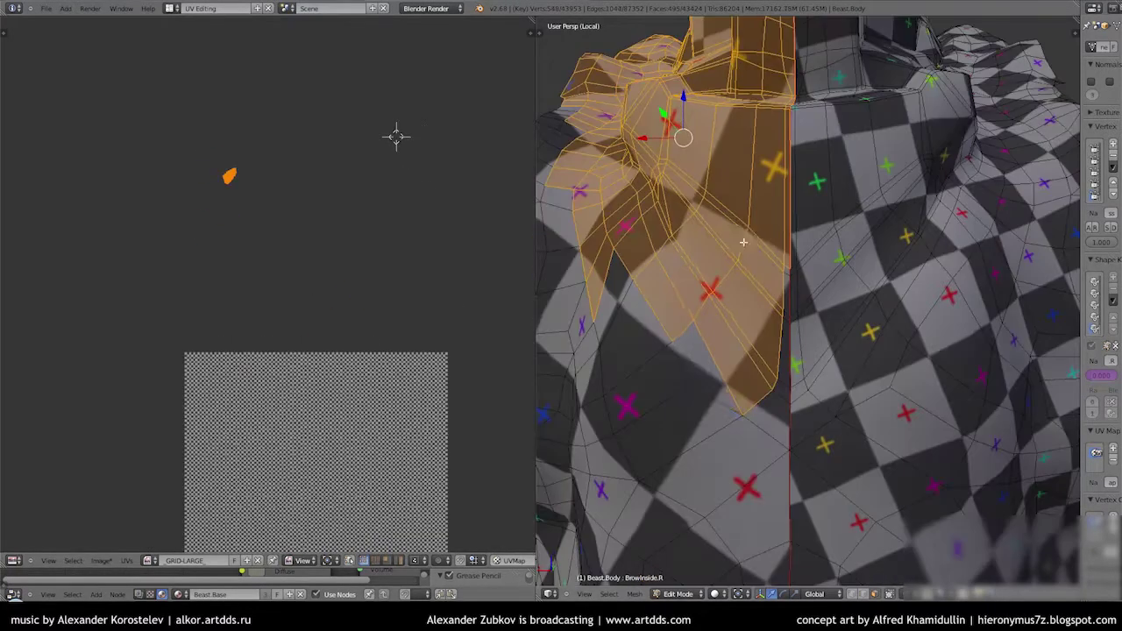
mouse_move(584, 184)
middle_down()
mouse_move(696, 251)
mouse_move(718, 383)
mouse_move(674, 353)
mouse_move(753, 358)
mouse_move(808, 385)
mouse_move(759, 228)
middle_up()
click(667, 230)
key(c)
click(674, 353)
click(697, 329)
click(773, 394)
mouse_move(729, 409)
middle_down()
mouse_move(851, 323)
mouse_move(815, 412)
mouse_move(826, 476)
mouse_move(842, 490)
middle_up()
Select the faces in the auto-seamless vertex group, then the entire mesh
drag(1082, 230, 977, 229)
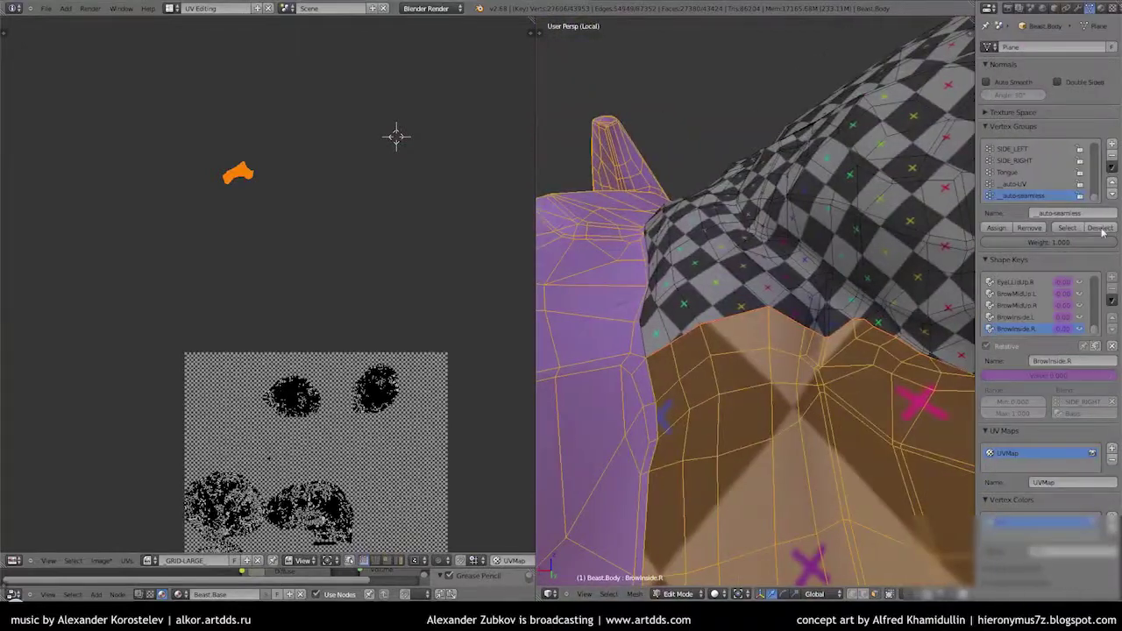
scroll(779, 467, down, 5)
middle_drag(779, 468, 773, 300)
key(u)
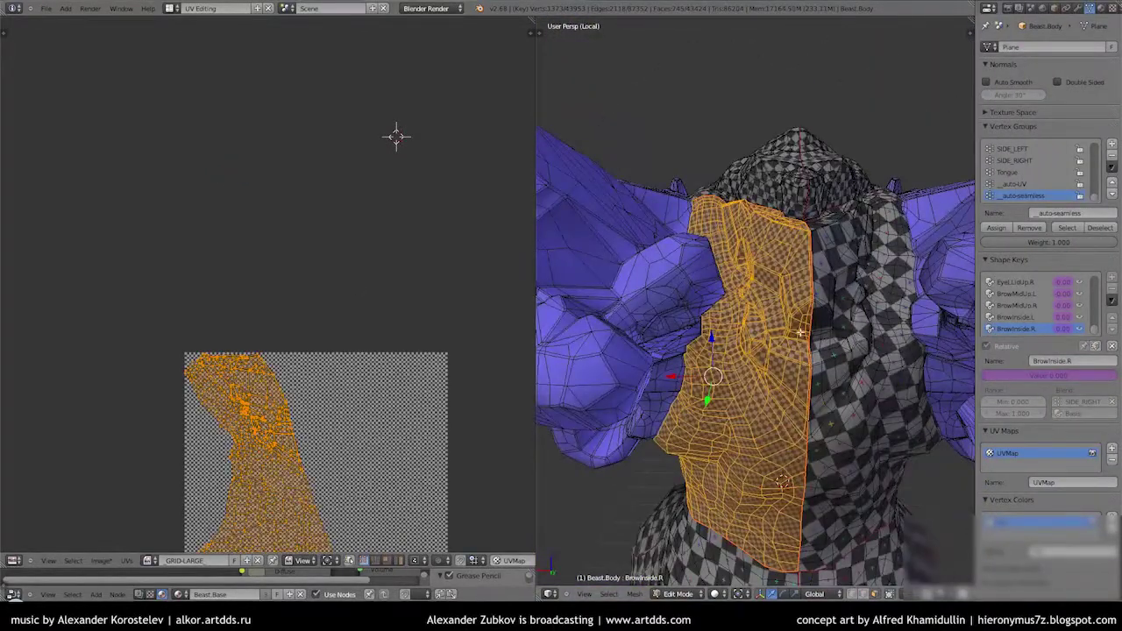
click(1066, 228)
middle_drag(727, 249, 692, 234)
scroll(693, 234, down, 5)
key(a)
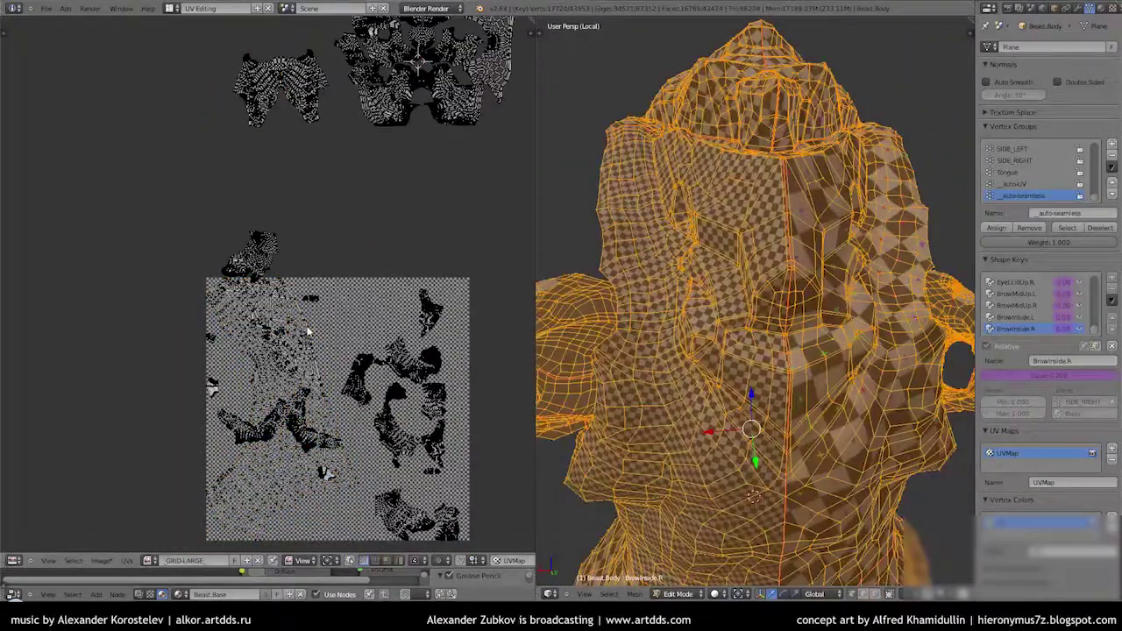
Re-unwrap the UVs to rearrange the islands, then deselect the whole mesh
scroll(430, 277, up, 2)
click(429, 276)
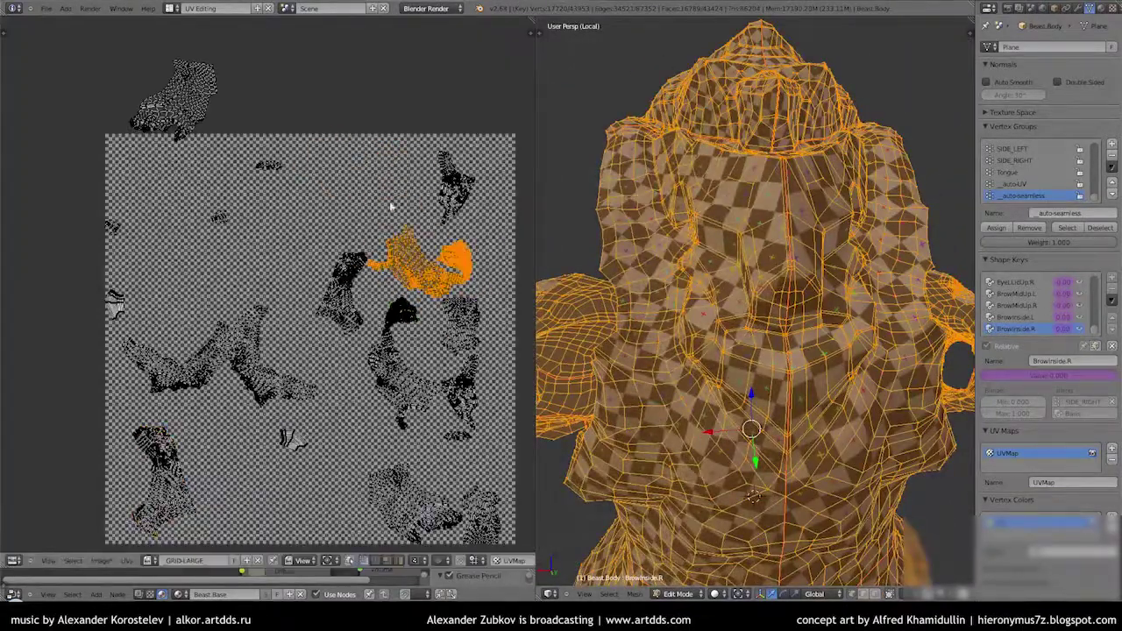
key(e)
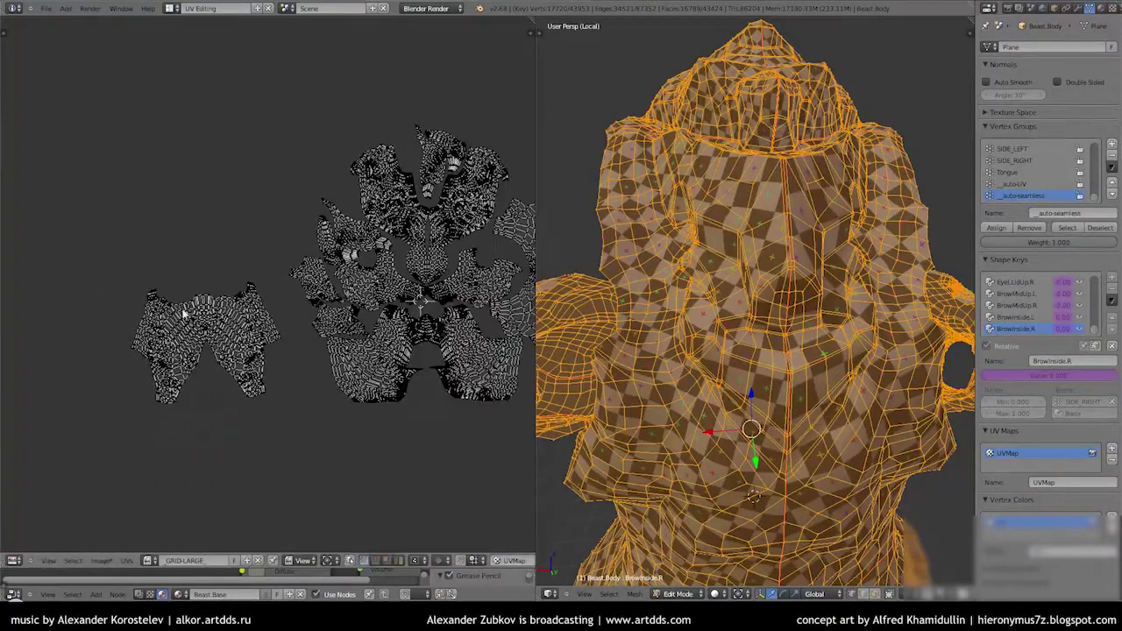
scroll(788, 350, up, 3)
middle_drag(789, 350, 844, 301)
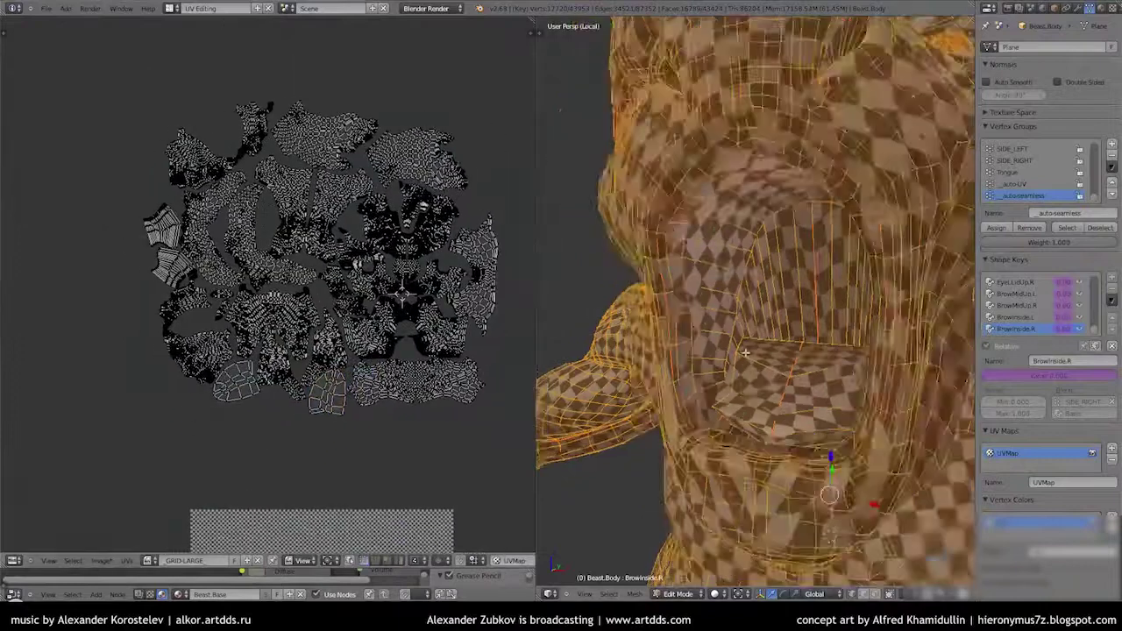
scroll(680, 343, down, 6)
scroll(680, 343, down, 2)
key(a)
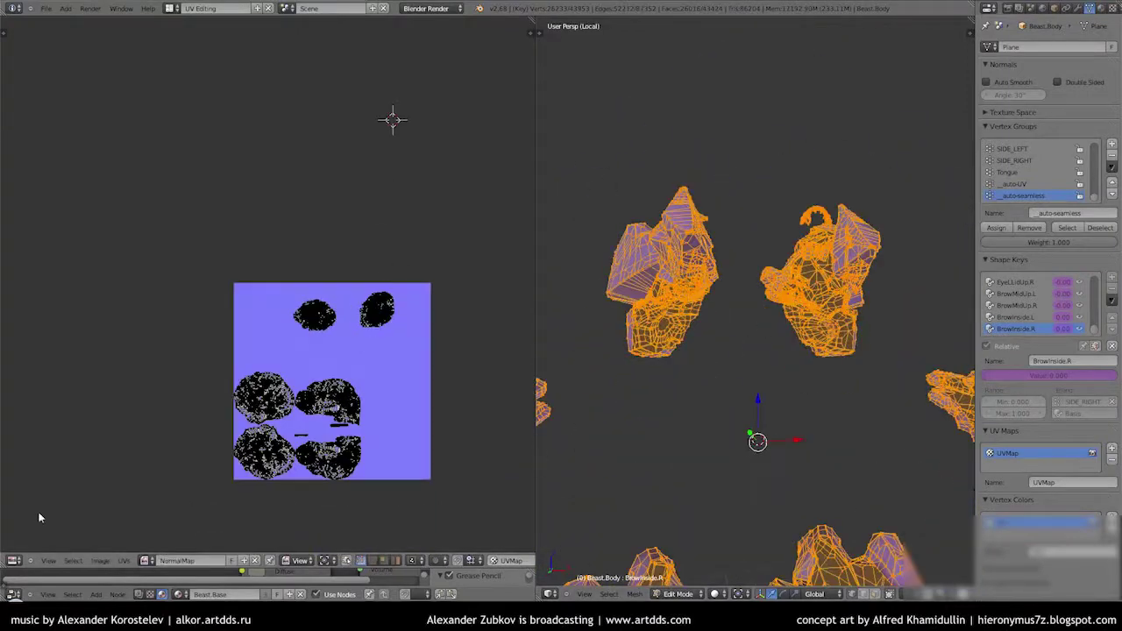
Unwrap the hand and arm pieces with Follow Active Quads using even edge lengths
key(n)
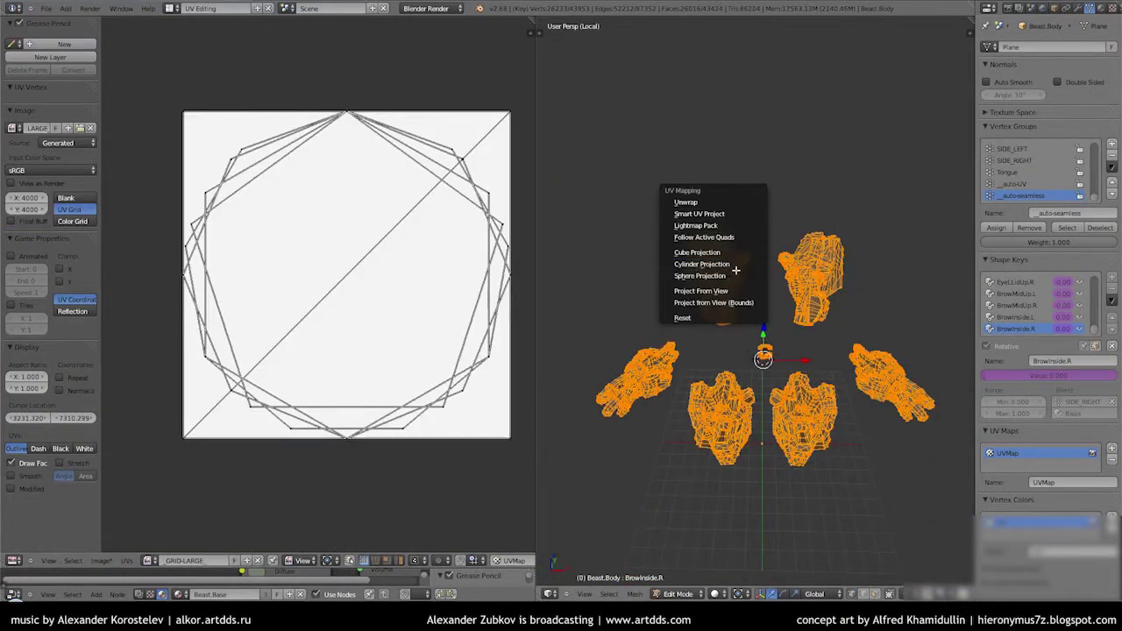
click(717, 237)
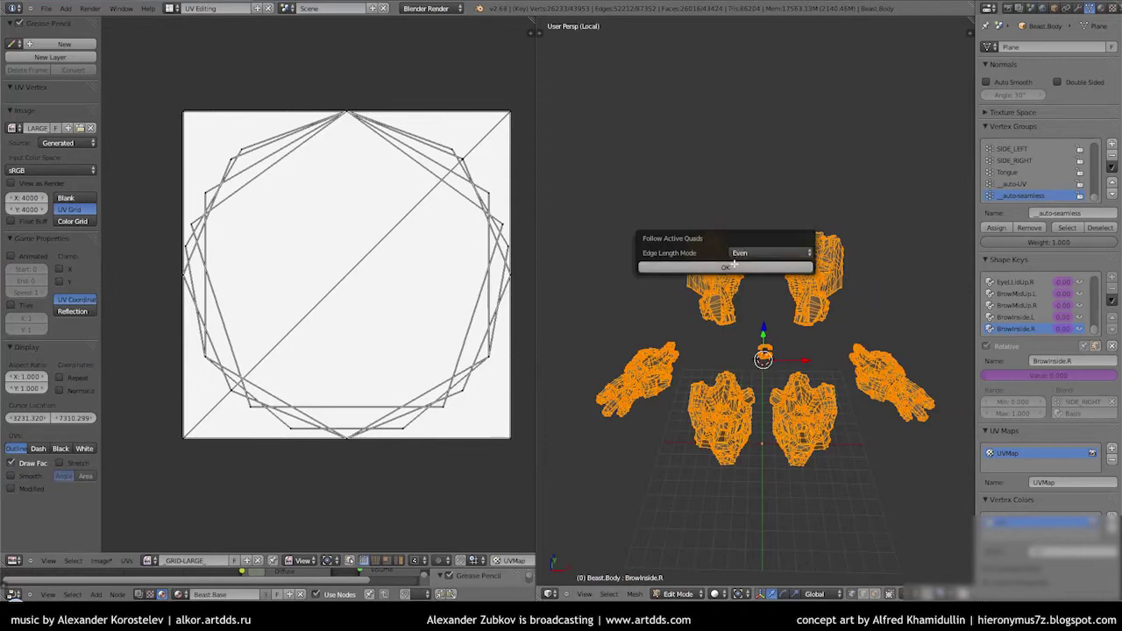
click(734, 265)
scroll(737, 272, up, 2)
Re-project them with Smart UV Project at an 89° angle limit and view them textured full-screen
key(u)
click(674, 257)
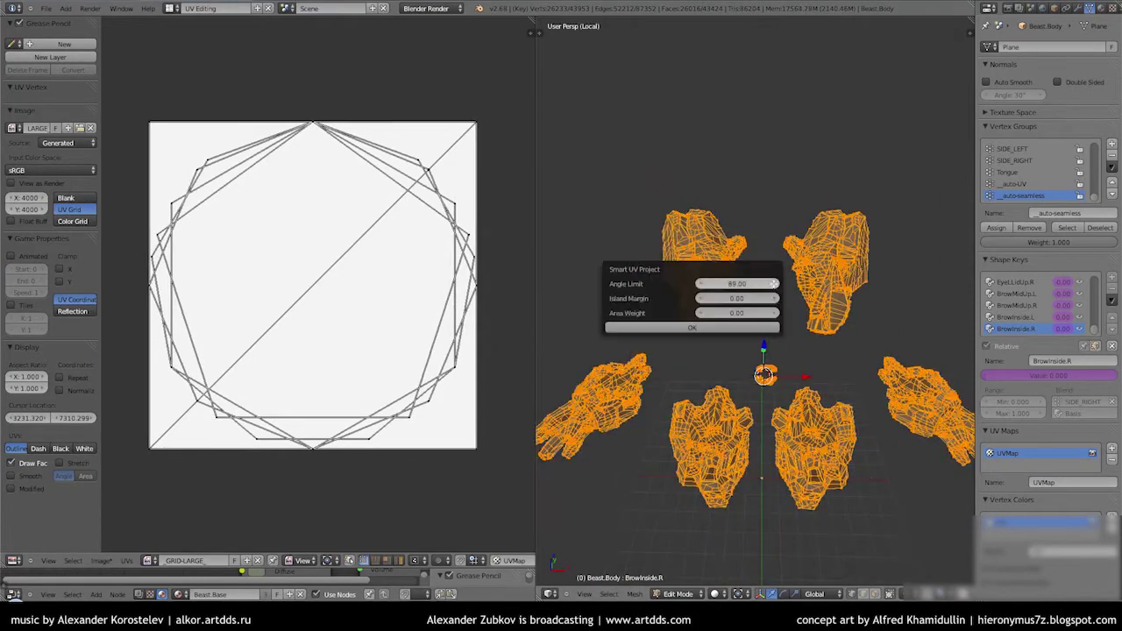
click(692, 329)
scroll(754, 342, down, 2)
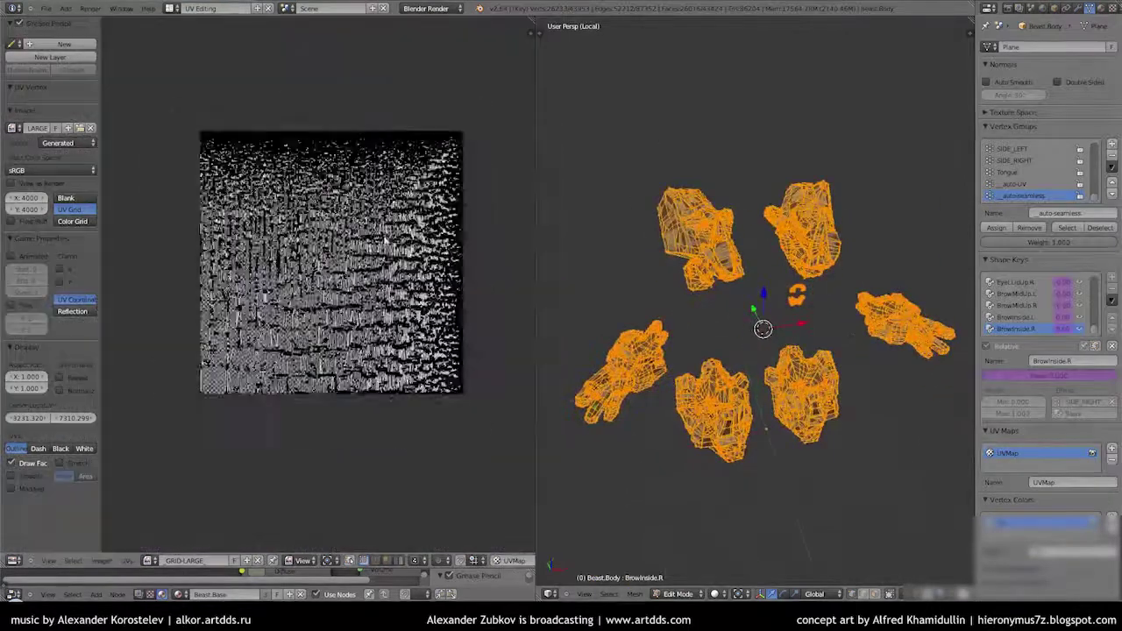
key(ctrl+Up)
key(alt+z)
Switch back to solid shading and orbit in close to examine the hand
scroll(701, 211, up, 3)
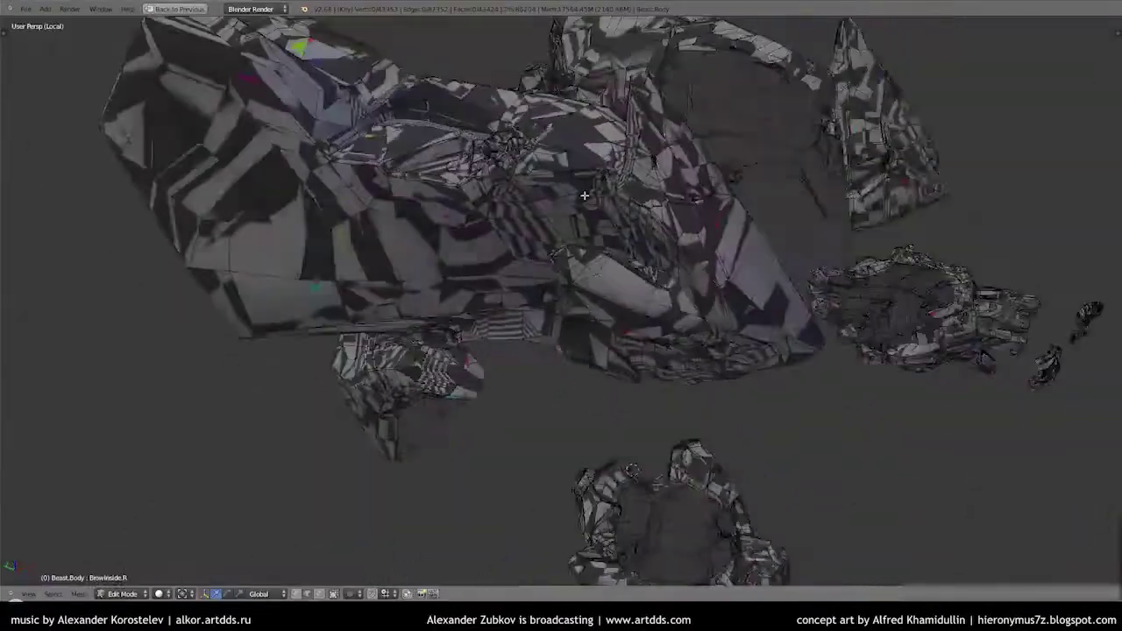
scroll(666, 167, up, 3)
scroll(649, 148, up, 2)
mouse_move(648, 147)
middle_down()
mouse_move(488, 306)
mouse_move(313, 595)
middle_up()
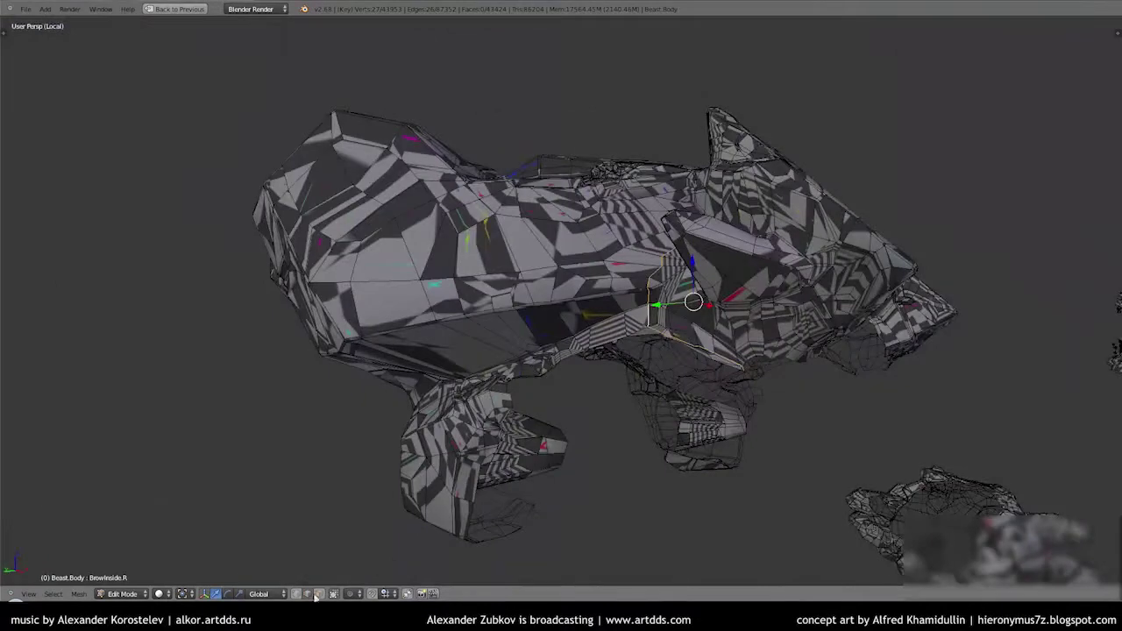
key(n)
key(alt+z)
scroll(543, 444, up, 4)
mouse_move(544, 444)
middle_down()
mouse_move(684, 550)
mouse_move(680, 63)
middle_up()
scroll(683, 549, up, 3)
scroll(512, 330, down, 3)
mouse_move(515, 253)
middle_down()
mouse_move(597, 303)
mouse_move(855, 259)
mouse_move(629, 351)
mouse_move(491, 333)
middle_up()
scroll(596, 303, up, 3)
scroll(597, 303, up, 5)
scroll(855, 259, down, 3)
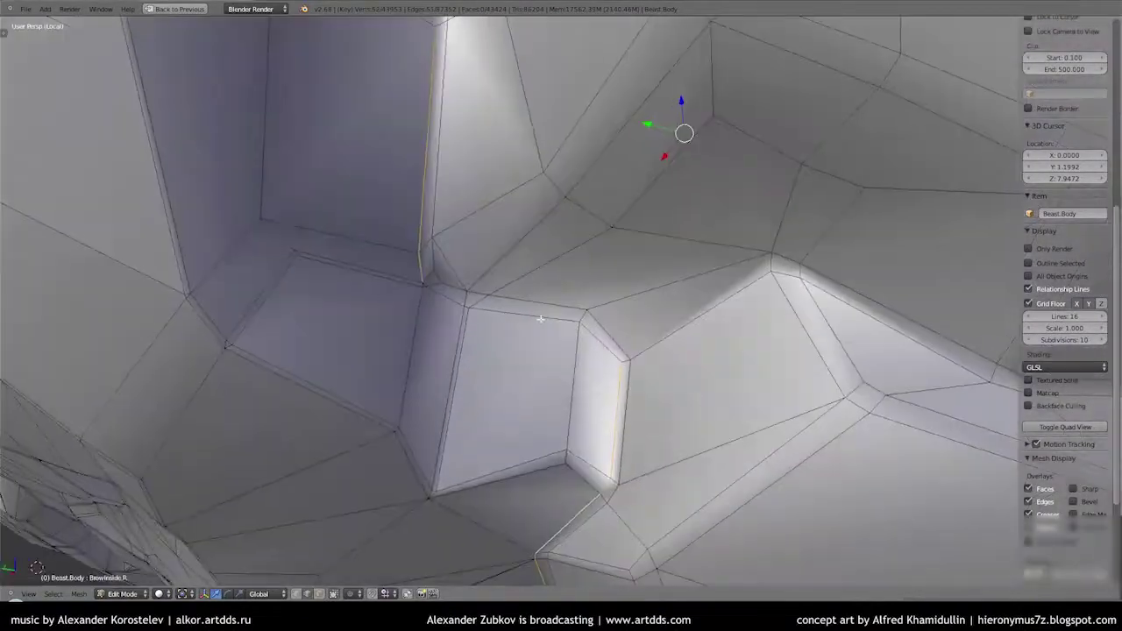
scroll(365, 318, down, 3)
scroll(365, 318, up, 2)
Mirror the current arm edge selection to the other side
click(53, 593)
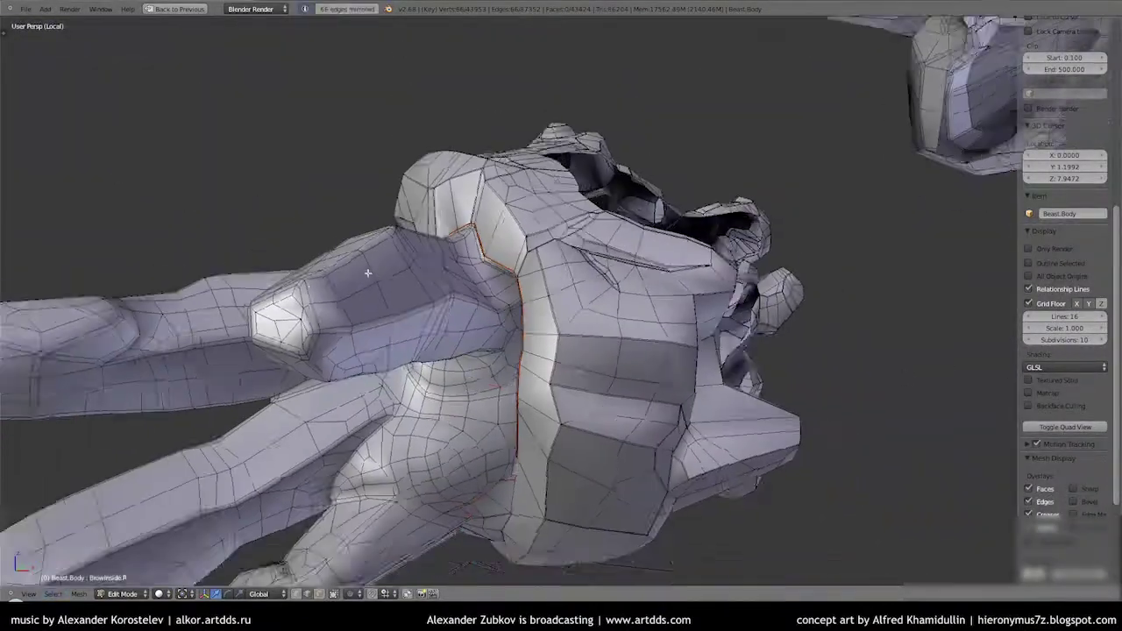
middle_drag(263, 368, 455, 369)
scroll(455, 369, down, 4)
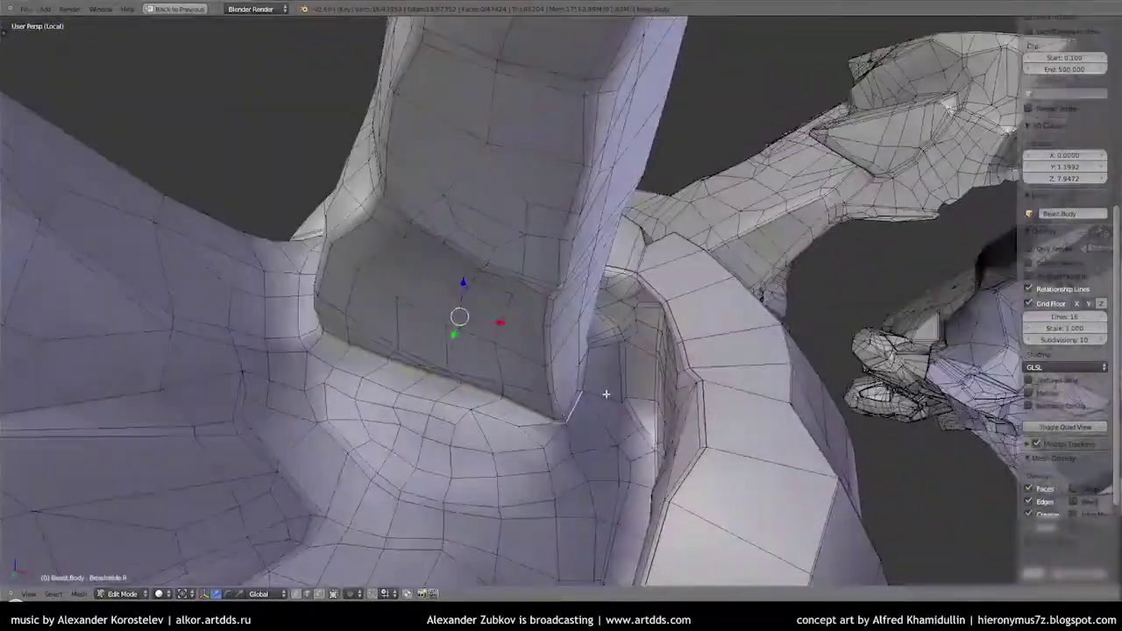
mouse_move(606, 394)
middle_down()
mouse_move(741, 476)
mouse_move(378, 406)
middle_up()
click(53, 593)
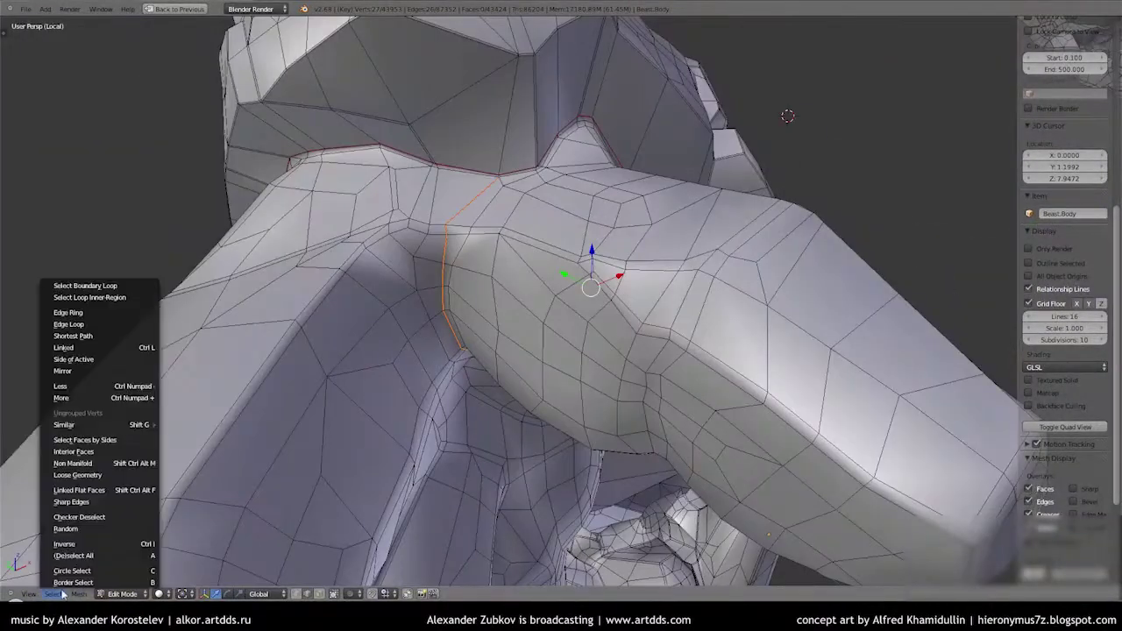
click(68, 370)
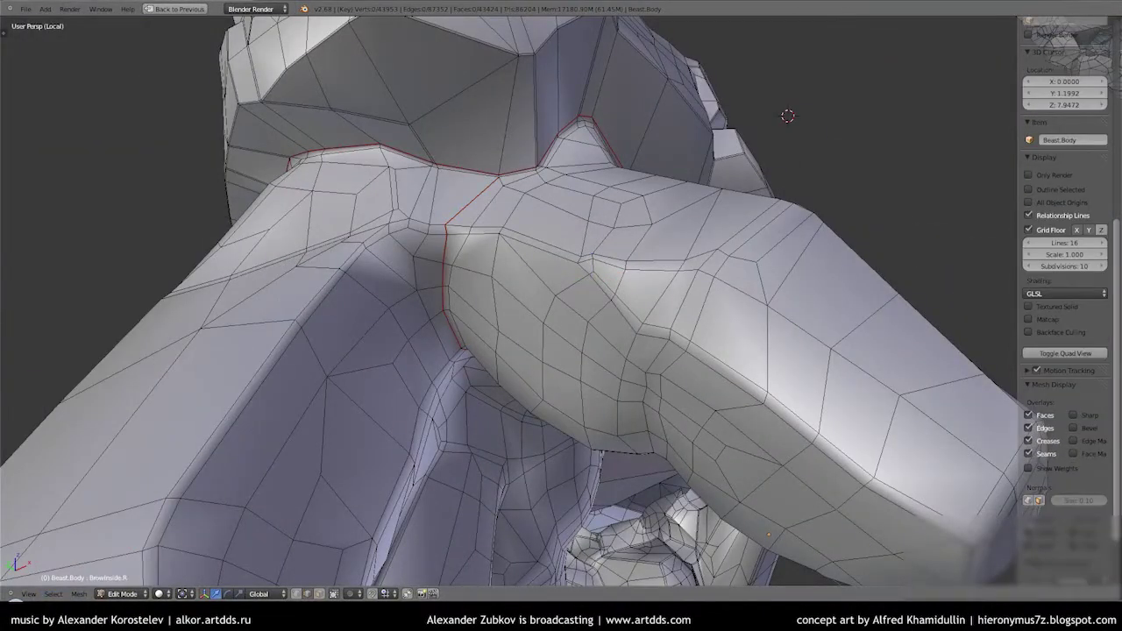
Look over the head and neck, then mirror the edge selection across again
mouse_move(768, 533)
middle_down()
mouse_move(658, 553)
mouse_move(480, 401)
mouse_move(555, 444)
middle_up()
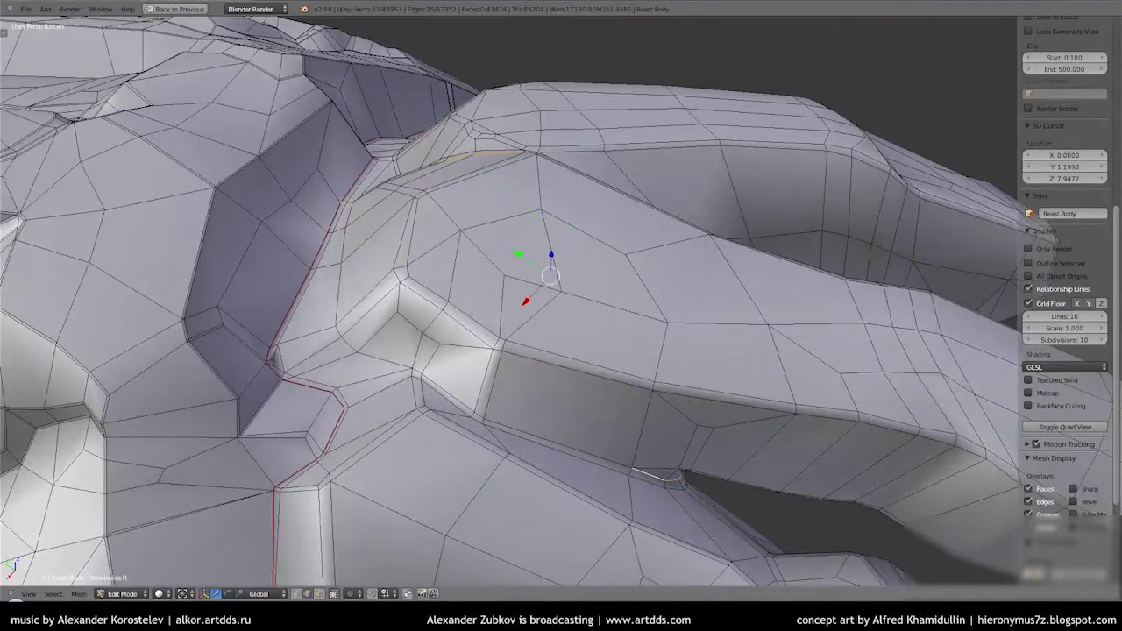
middle_drag(555, 445, 432, 375)
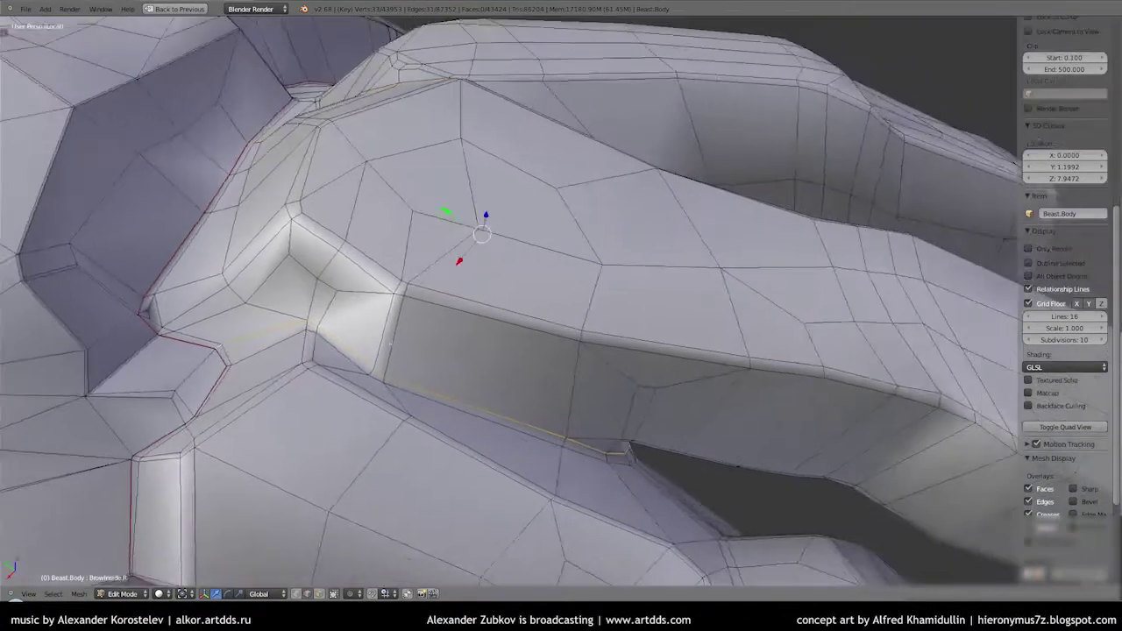
mouse_move(351, 360)
middle_down()
mouse_move(654, 277)
mouse_move(614, 379)
middle_up()
scroll(655, 277, down, 5)
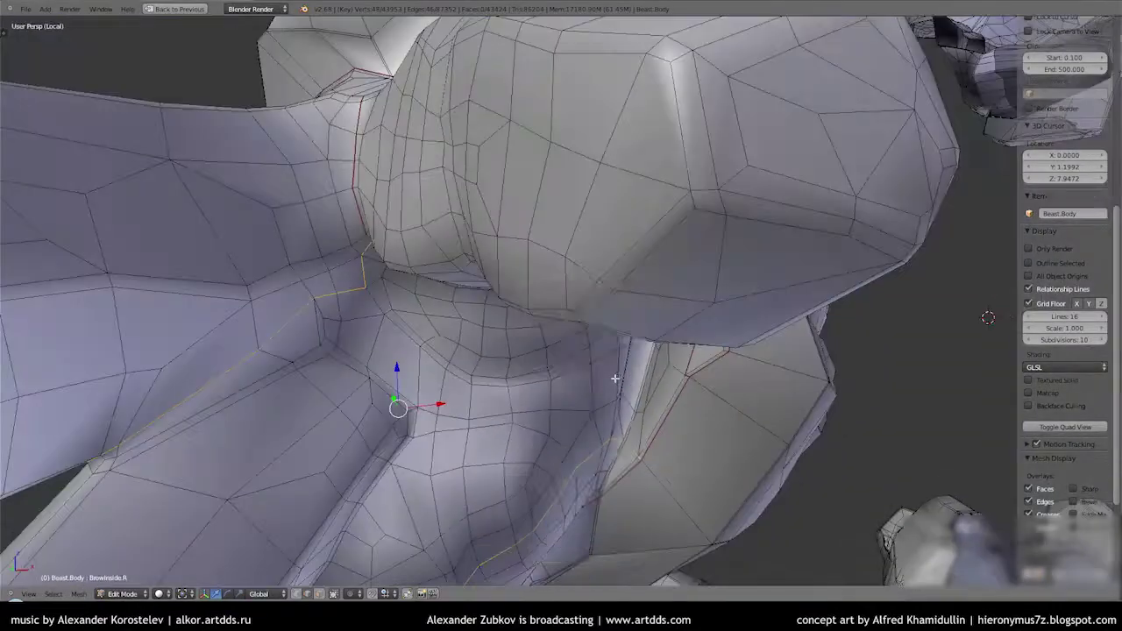
scroll(489, 333, down, 5)
click(52, 593)
click(88, 365)
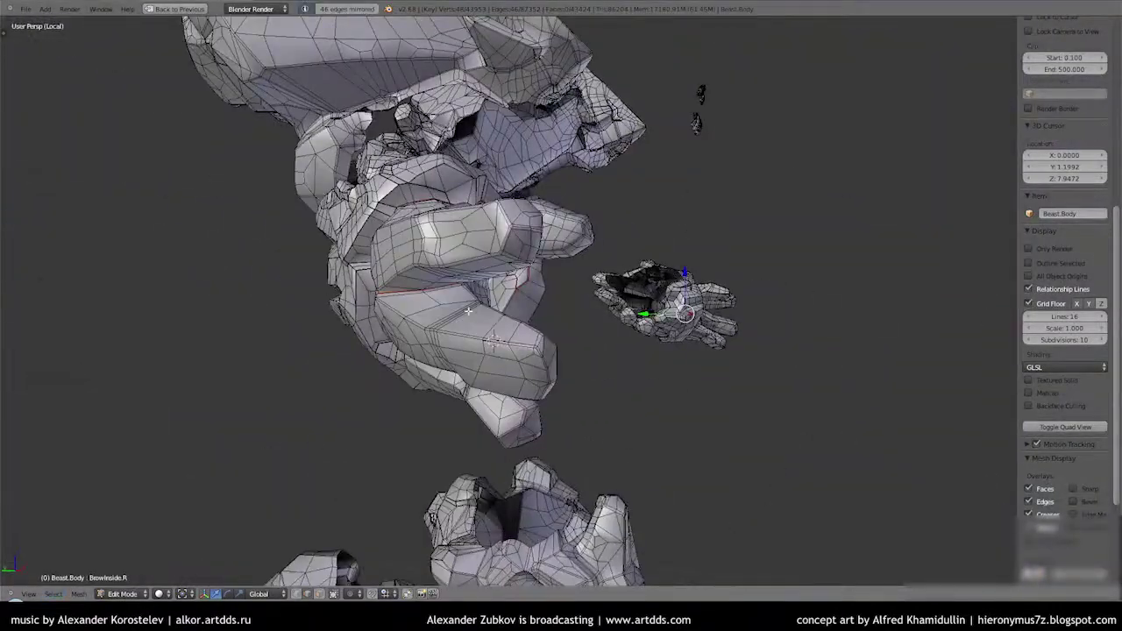
scroll(496, 272, up, 5)
scroll(495, 272, down, 5)
Mark the chosen finger edges as a UV seam
mouse_move(495, 271)
middle_down()
mouse_move(421, 331)
mouse_move(445, 178)
mouse_move(512, 390)
middle_up()
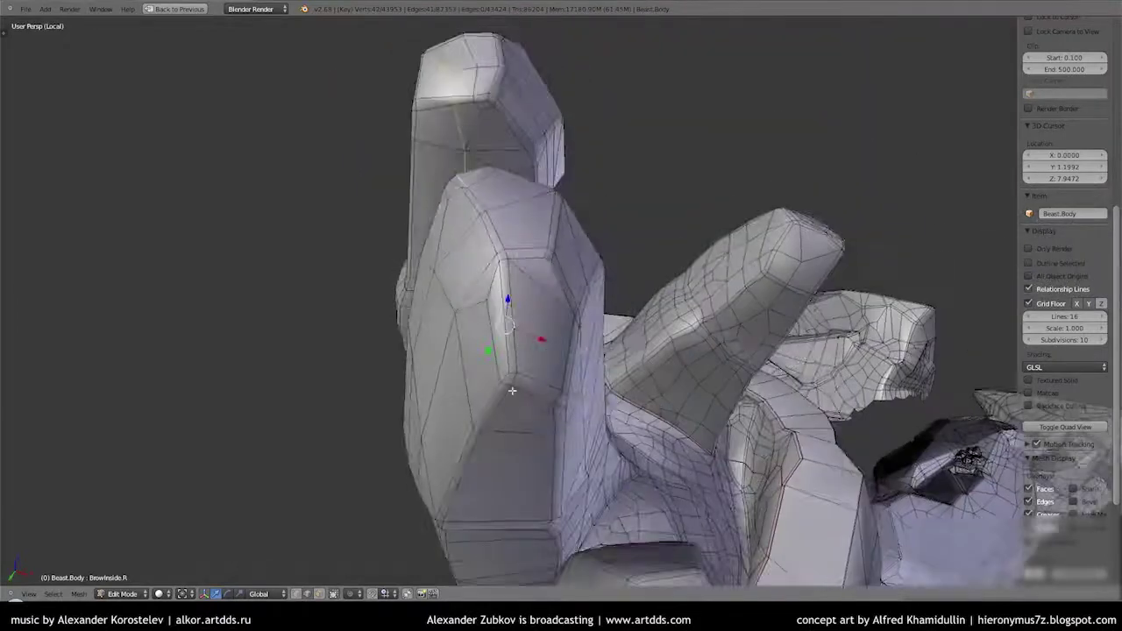
scroll(512, 390, up, 3)
scroll(518, 439, down, 3)
middle_drag(518, 438, 526, 412)
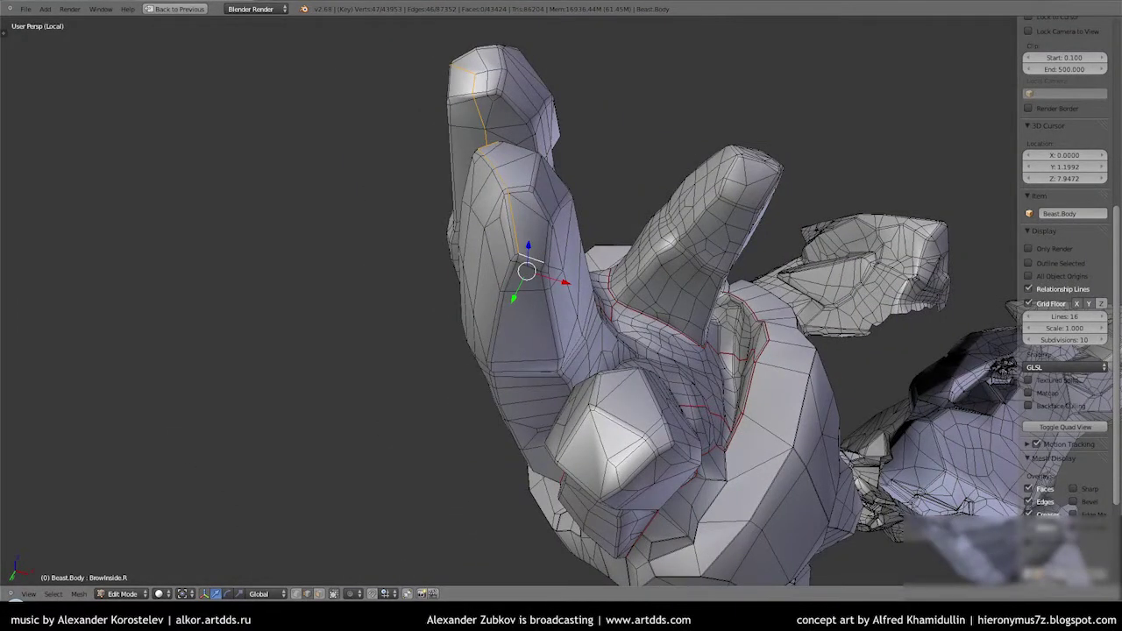
scroll(561, 316, up, 3)
scroll(561, 315, up, 3)
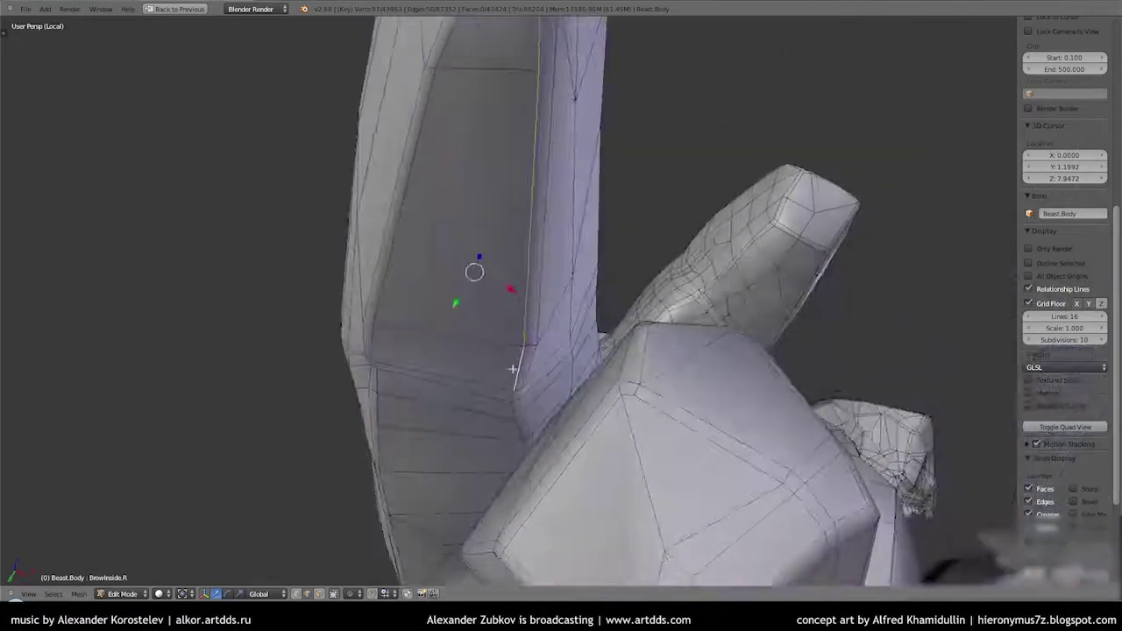
scroll(561, 315, up, 3)
scroll(561, 315, up, 2)
scroll(561, 315, down, 5)
key(ctrl+e)
click(589, 420)
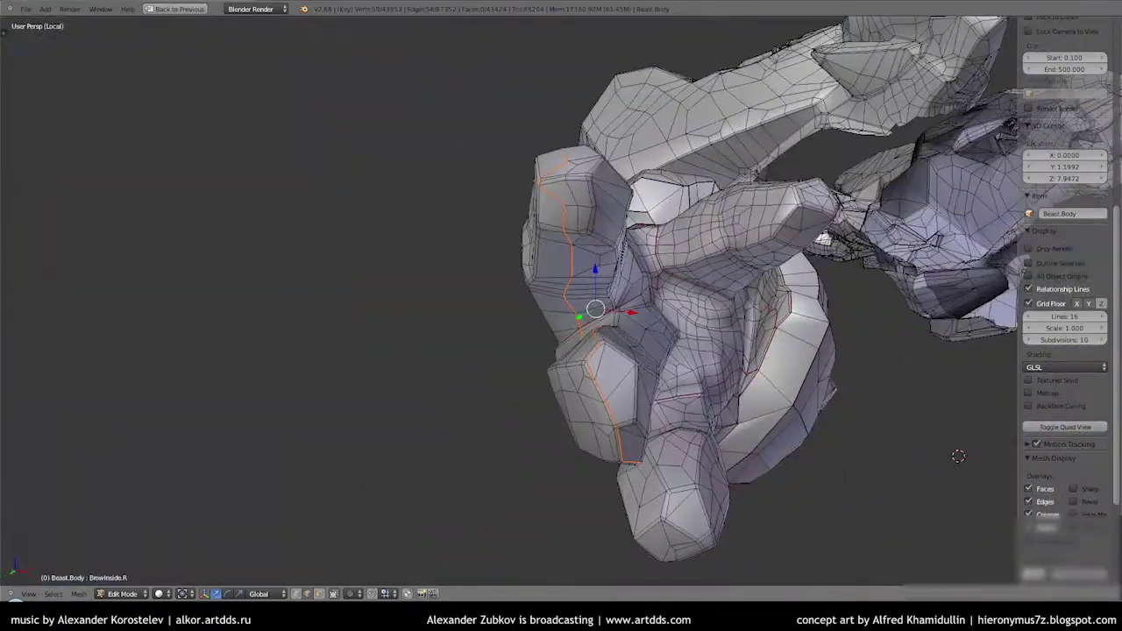
Mirror the finger edge selection to the other hand and inspect the seams from several angles
middle_drag(589, 421, 493, 310)
click(52, 593)
click(92, 372)
mouse_move(675, 353)
middle_down()
mouse_move(516, 352)
mouse_move(293, 312)
middle_up()
scroll(293, 313, up, 5)
mouse_move(448, 471)
middle_down()
mouse_move(421, 342)
mouse_move(433, 248)
mouse_move(396, 387)
mouse_move(82, 366)
middle_up()
scroll(432, 248, up, 5)
scroll(432, 248, down, 6)
scroll(546, 393, down, 5)
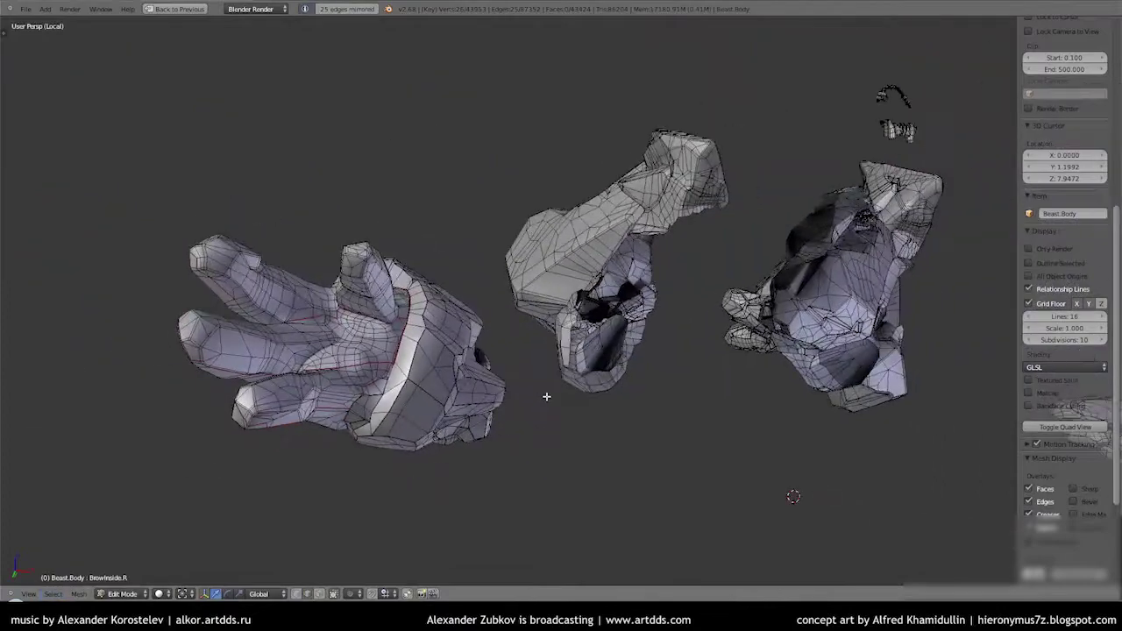
middle_drag(546, 393, 225, 418)
scroll(332, 318, up, 4)
mouse_move(331, 319)
middle_down()
mouse_move(551, 258)
mouse_move(576, 220)
mouse_move(821, 90)
mouse_move(648, 110)
middle_up()
scroll(821, 91, up, 2)
scroll(668, 357, up, 4)
mouse_move(667, 358)
middle_down()
mouse_move(684, 368)
mouse_move(964, 237)
mouse_move(596, 308)
middle_up()
scroll(683, 368, down, 4)
scroll(596, 307, up, 2)
Select an edge loop, then select and deselect the entire mesh
click(53, 593)
click(77, 368)
middle_drag(325, 446, 496, 349)
key(ctrl+Tab)
key(a)
key(w)
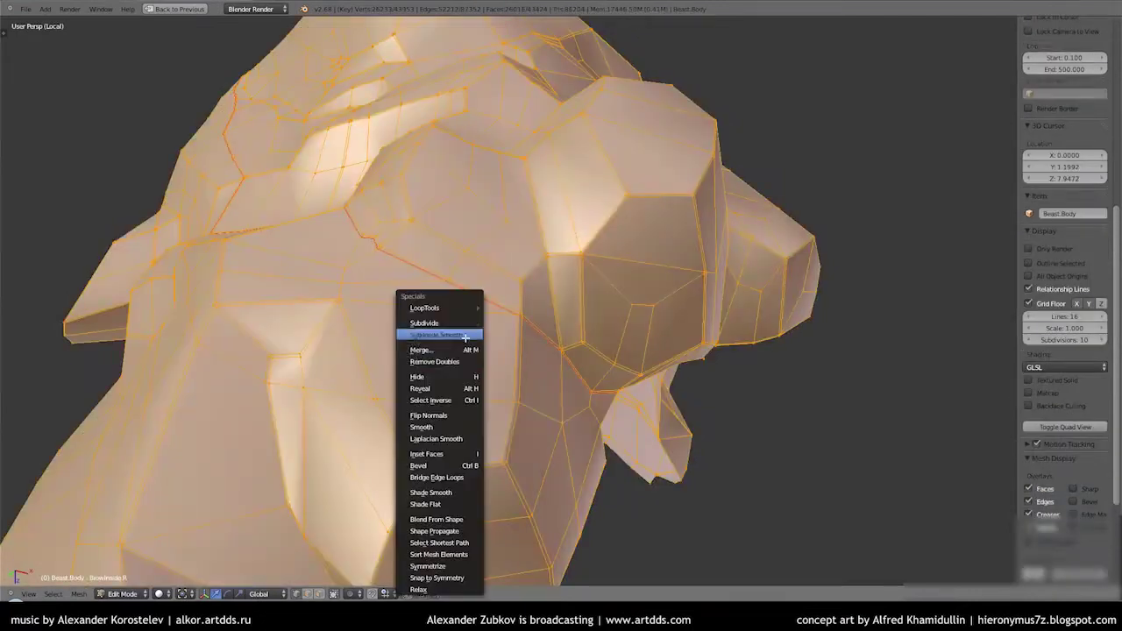
scroll(491, 347, down, 4)
key(a)
Circle-select the left hand, unwrap it, and move its UV island above the texture
mouse_move(491, 347)
middle_down()
mouse_move(457, 318)
mouse_move(251, 325)
middle_up()
key(c)
drag(251, 325, 292, 330)
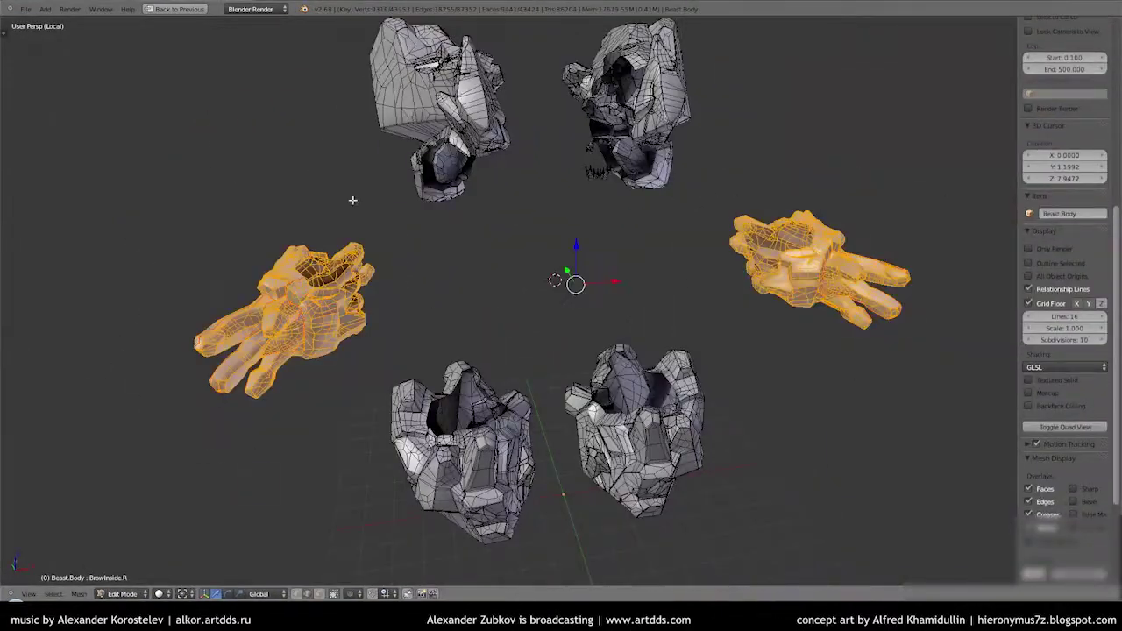
key(ctrl+Up)
key(u)
click(604, 303)
scroll(798, 383, up, 5)
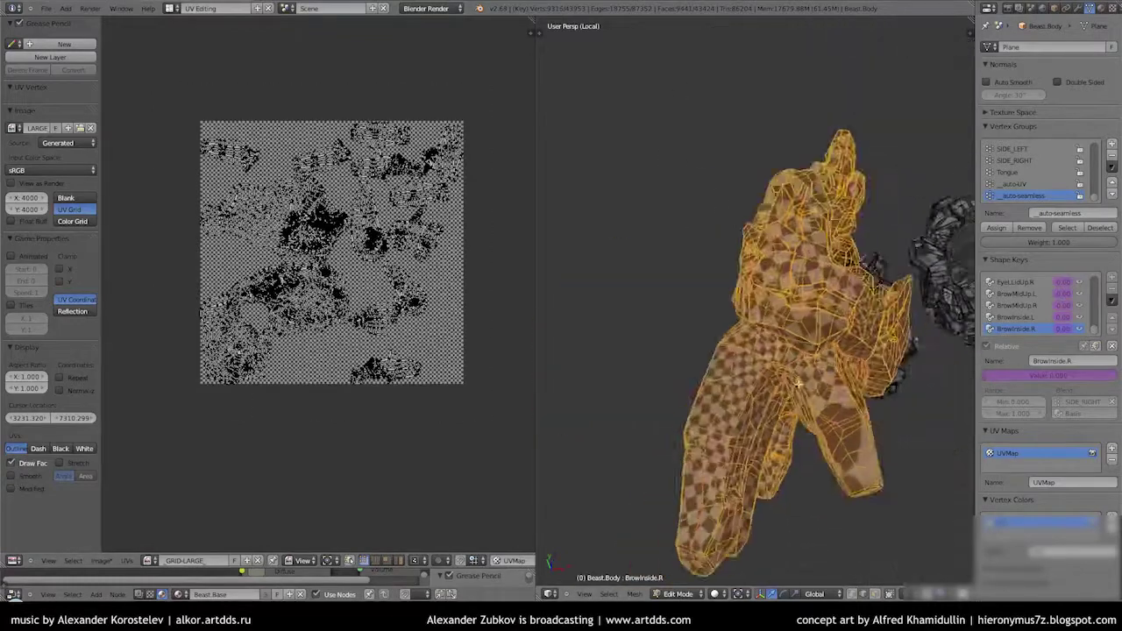
middle_drag(798, 383, 613, 351)
key(g)
click(403, 98)
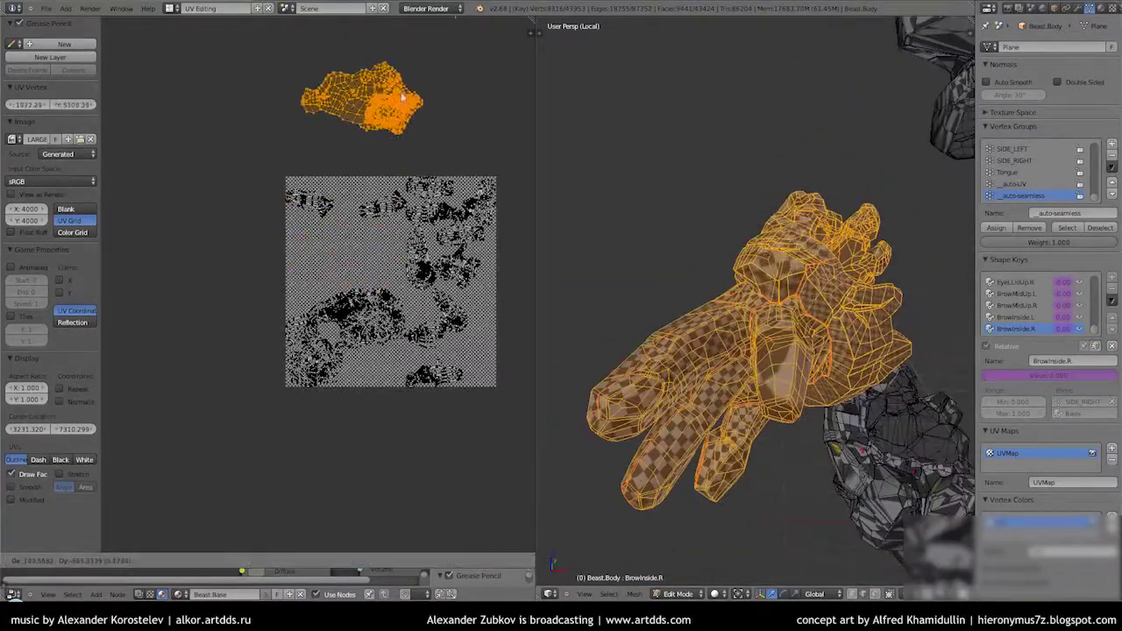
Switch to edge selection in the full-screen 3D view and adjust the hand seams from top view
scroll(791, 527, up, 5)
scroll(792, 528, up, 3)
key(ctrl+Up)
key(ctrl+Tab)
click(496, 305)
scroll(496, 306, down, 5)
middle_drag(496, 305, 480, 304)
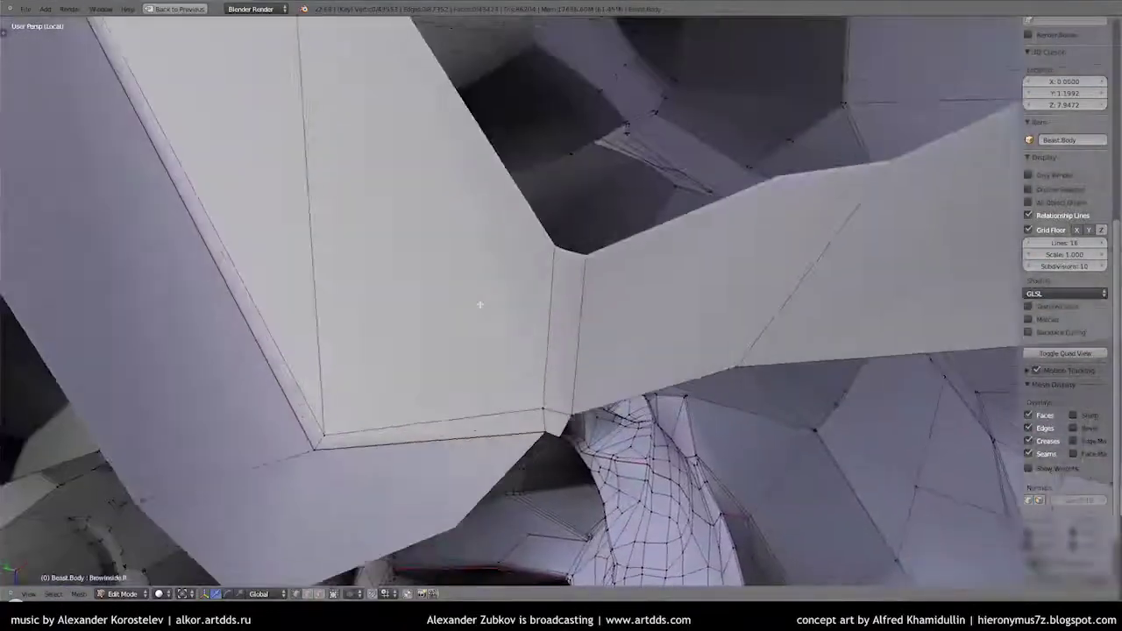
scroll(479, 304, down, 5)
key(ctrl+e)
middle_drag(301, 388, 232, 388)
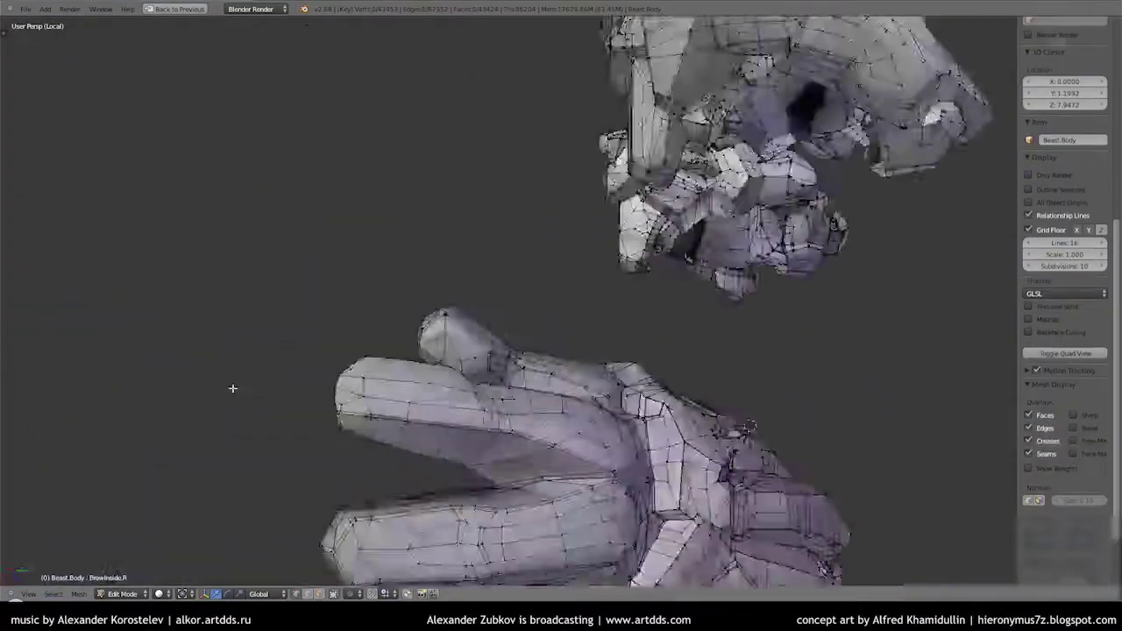
key(KP_7)
Unwrap both selected hands again and frame the hand mesh closely full-screen
key(u)
click(663, 323)
key(ctrl+Up)
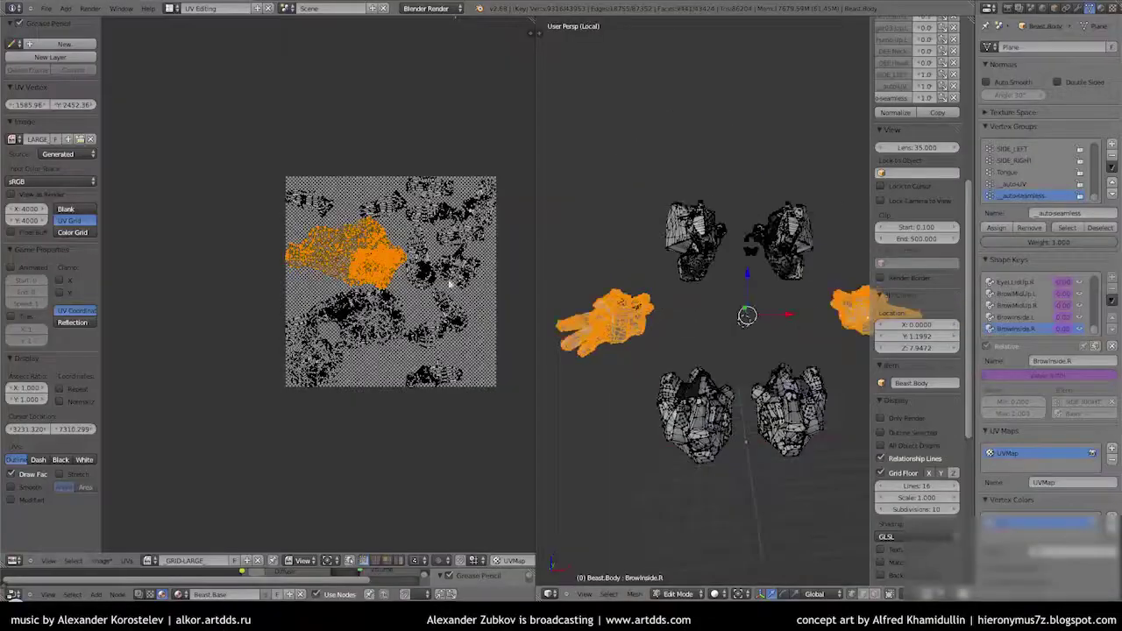
scroll(450, 283, up, 5)
middle_drag(351, 281, 179, 270)
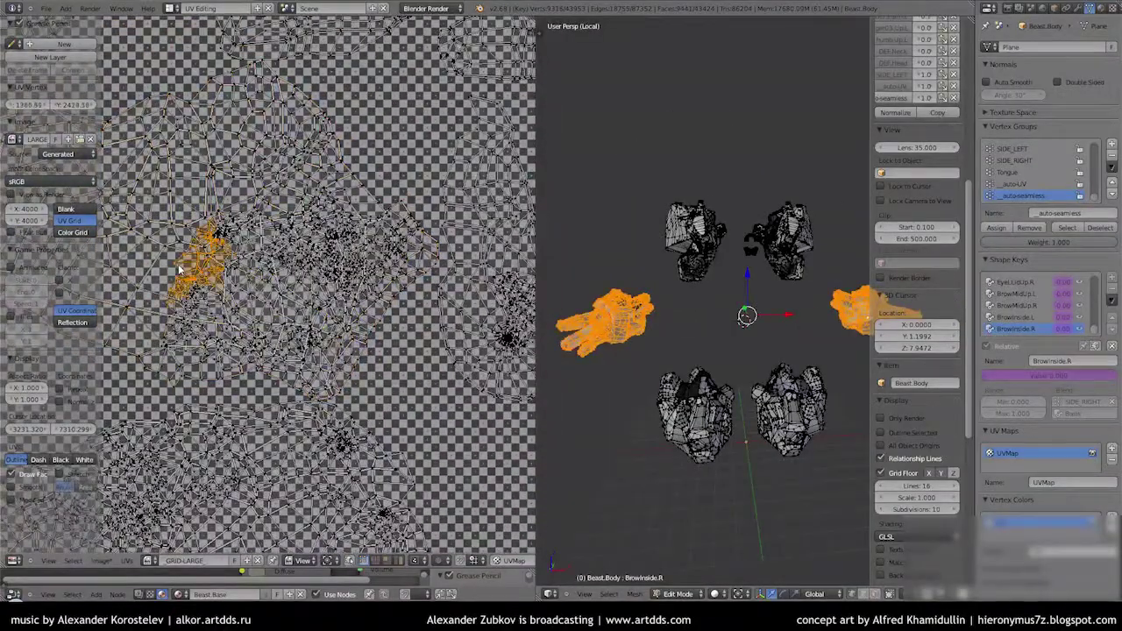
scroll(178, 270, up, 3)
key(ctrl+Up)
key(KP_Decimal)
scroll(380, 230, up, 2)
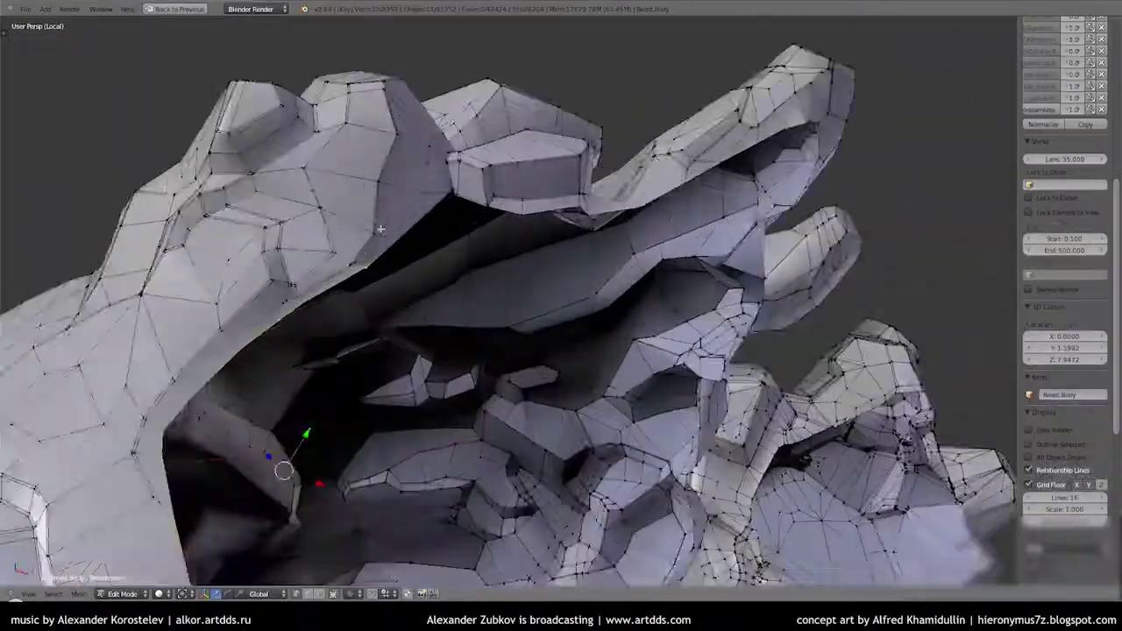
scroll(380, 230, up, 3)
mouse_move(380, 230)
middle_down()
mouse_move(491, 219)
mouse_move(373, 187)
middle_up()
Select the hand faces whose normals match the active face
scroll(523, 217, down, 2)
middle_drag(814, 245, 613, 290)
click(53, 593)
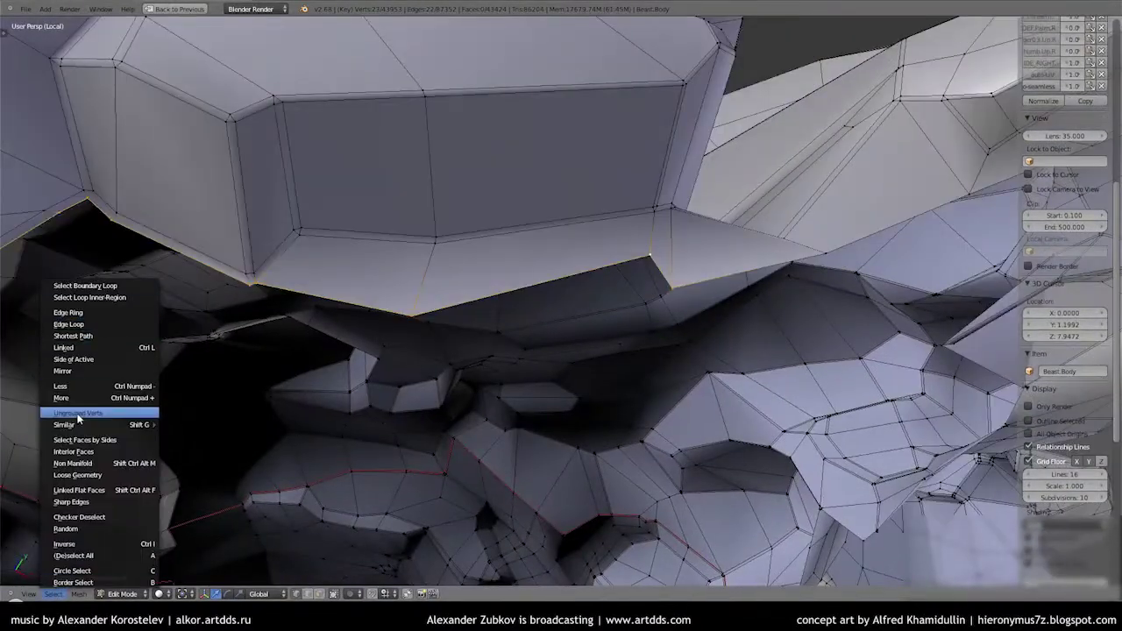
click(201, 430)
middle_drag(202, 431, 440, 331)
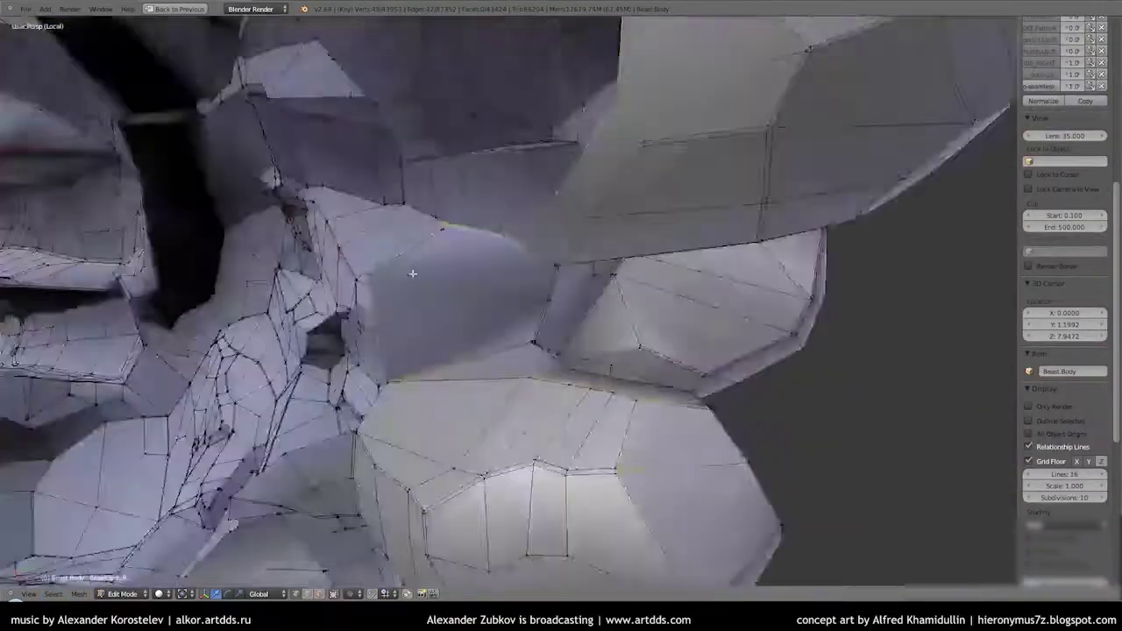
Box-select an additional rectangular block of faces and orbit to check it
middle_drag(550, 280, 596, 440)
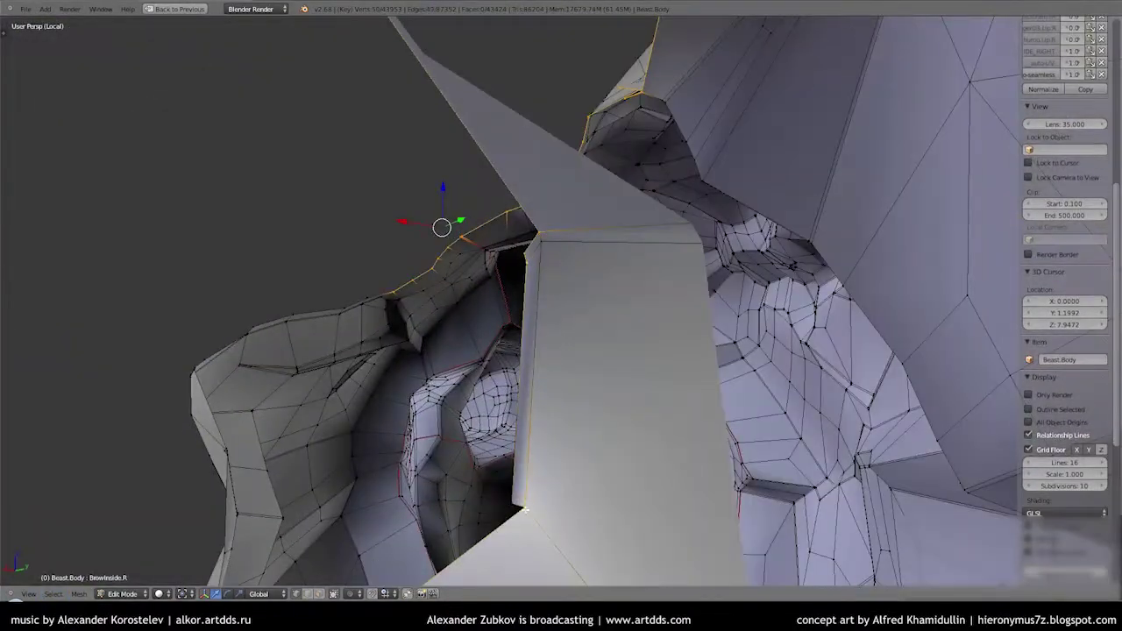
scroll(596, 441, down, 5)
key(b)
drag(468, 246, 616, 484)
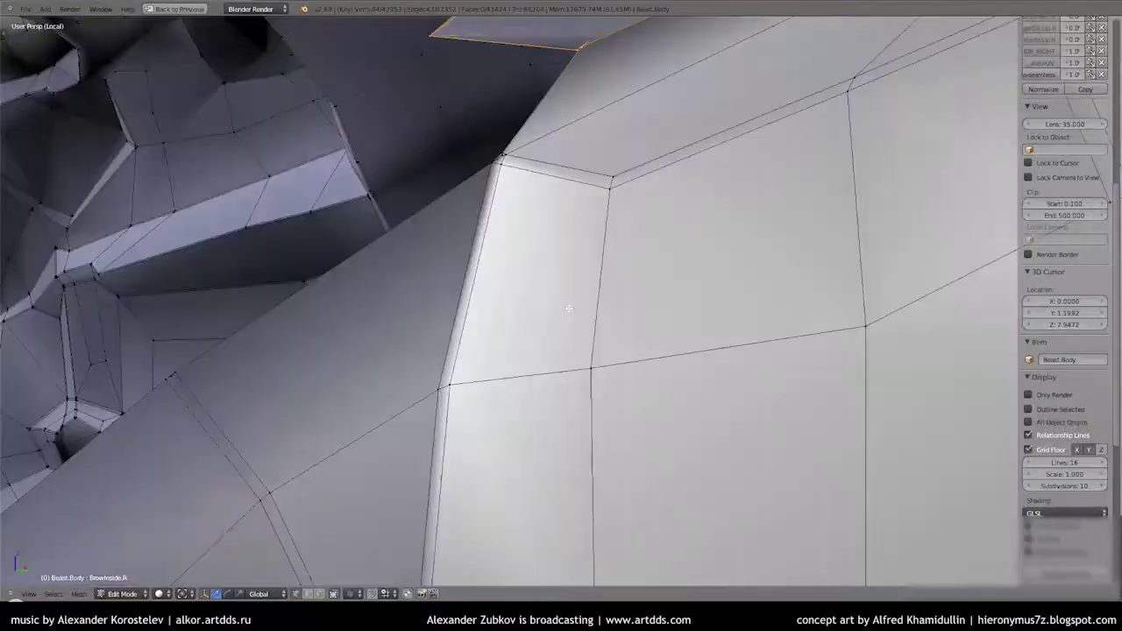
middle_drag(569, 309, 556, 276)
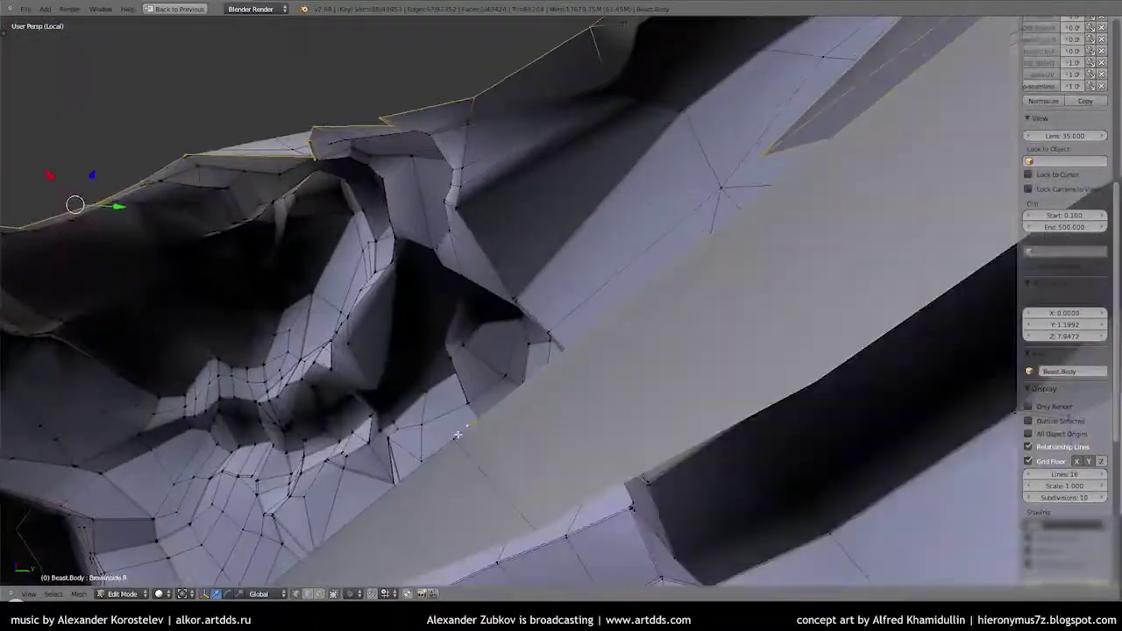
middle_drag(456, 434, 501, 381)
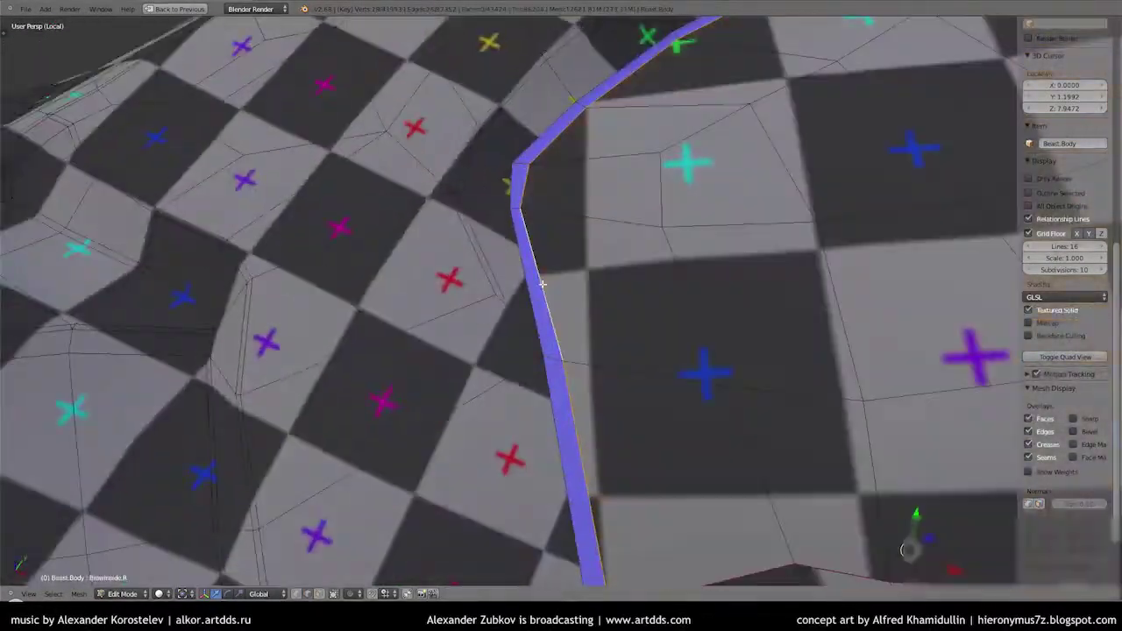
Frame the chosen edge, knife-cut a new edge line near the hand, and check it from several sides
key(KP_Decimal)
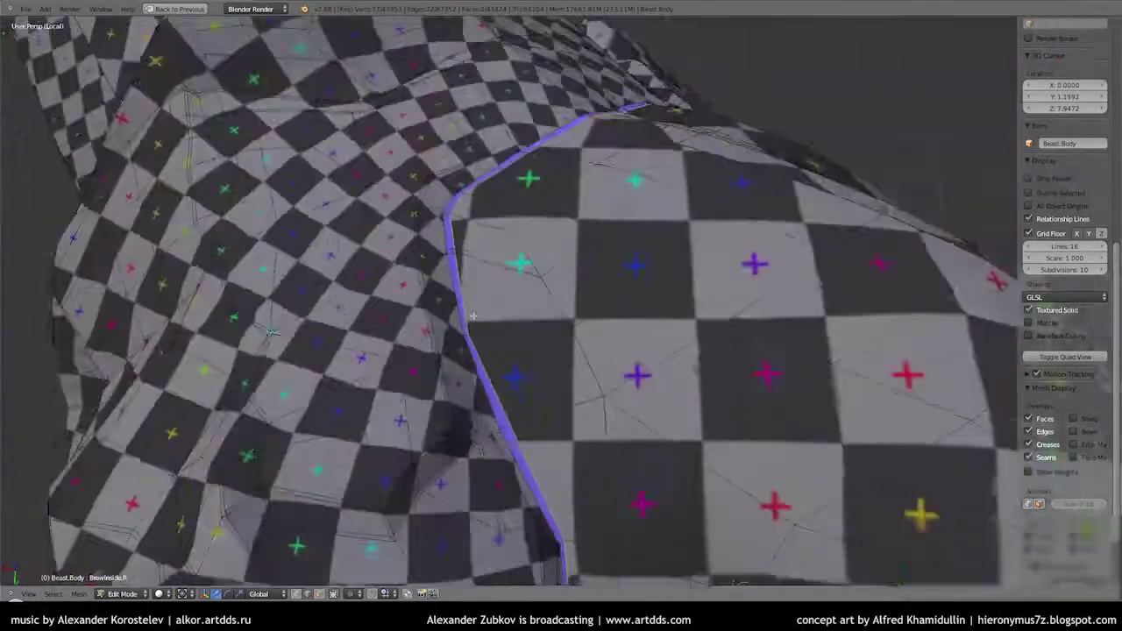
middle_drag(472, 315, 579, 402)
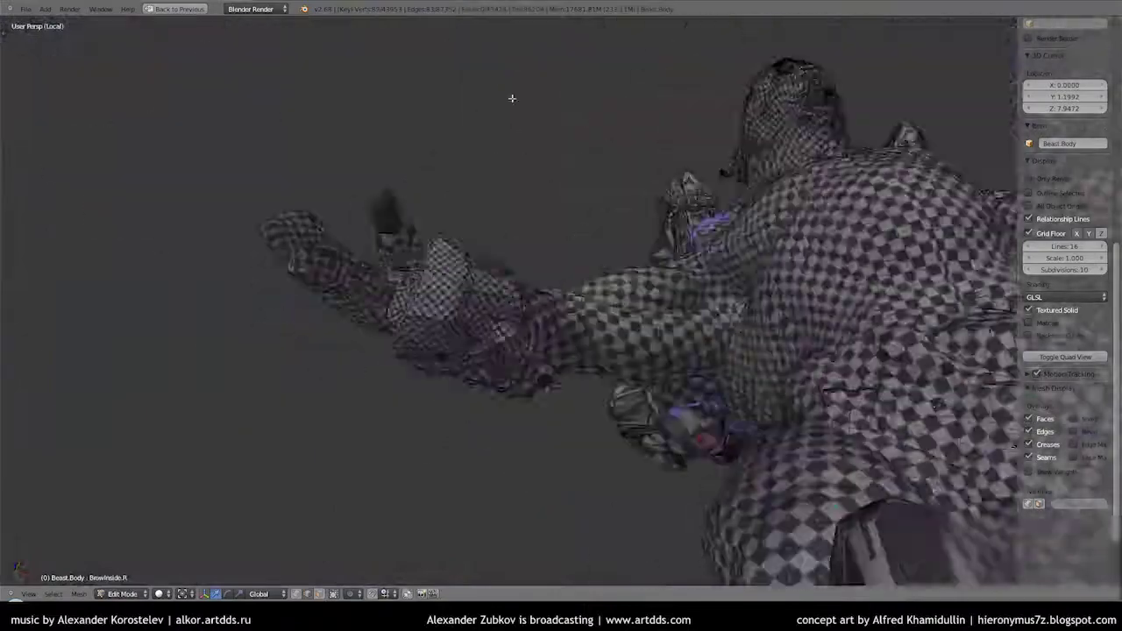
middle_drag(512, 98, 670, 162)
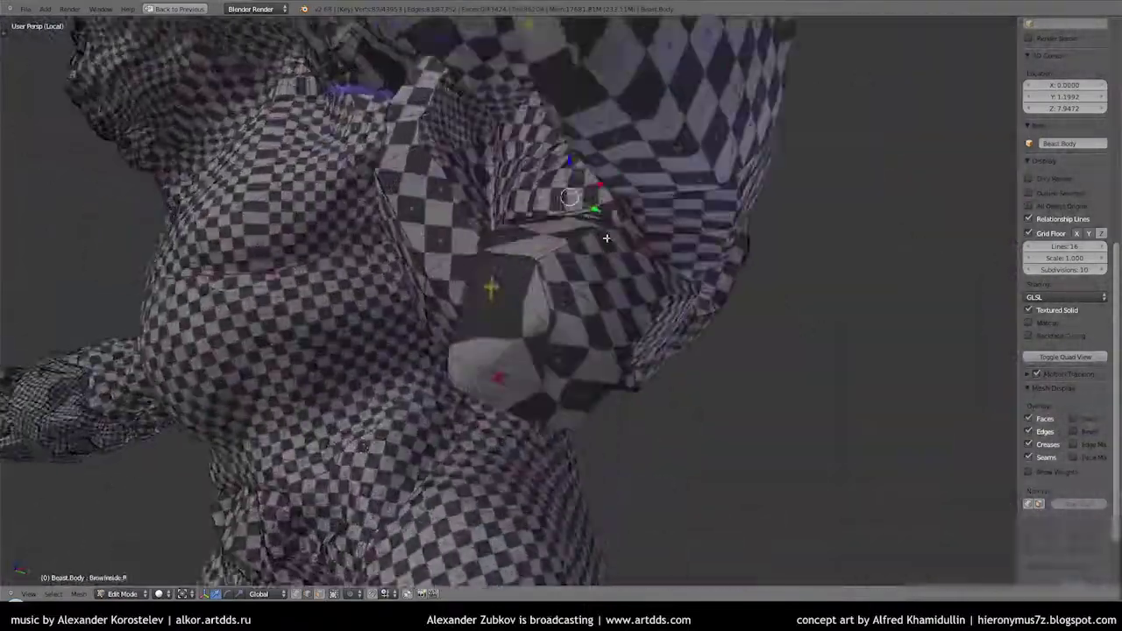
scroll(606, 237, up, 5)
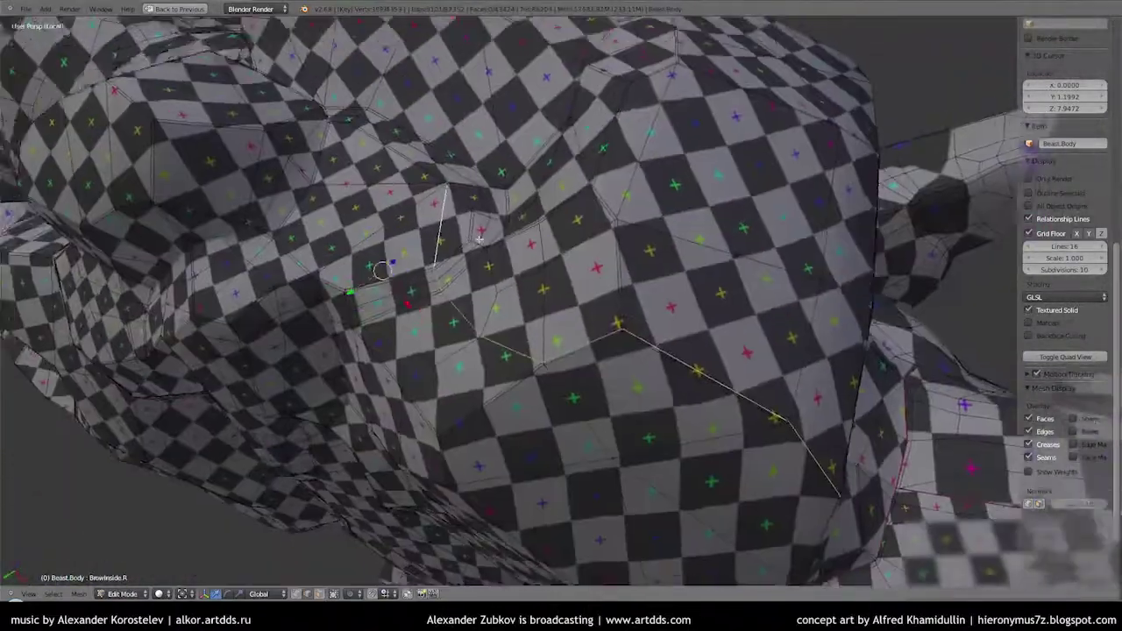
middle_drag(479, 239, 442, 275)
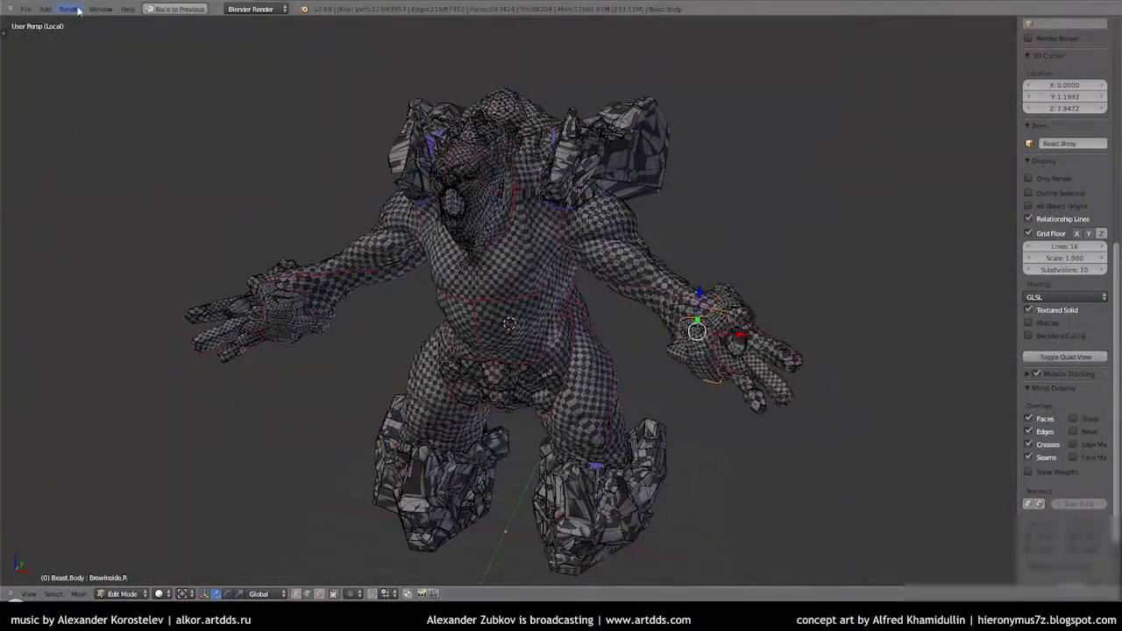
key(ctrl+Up)
key(ctrl+Up)
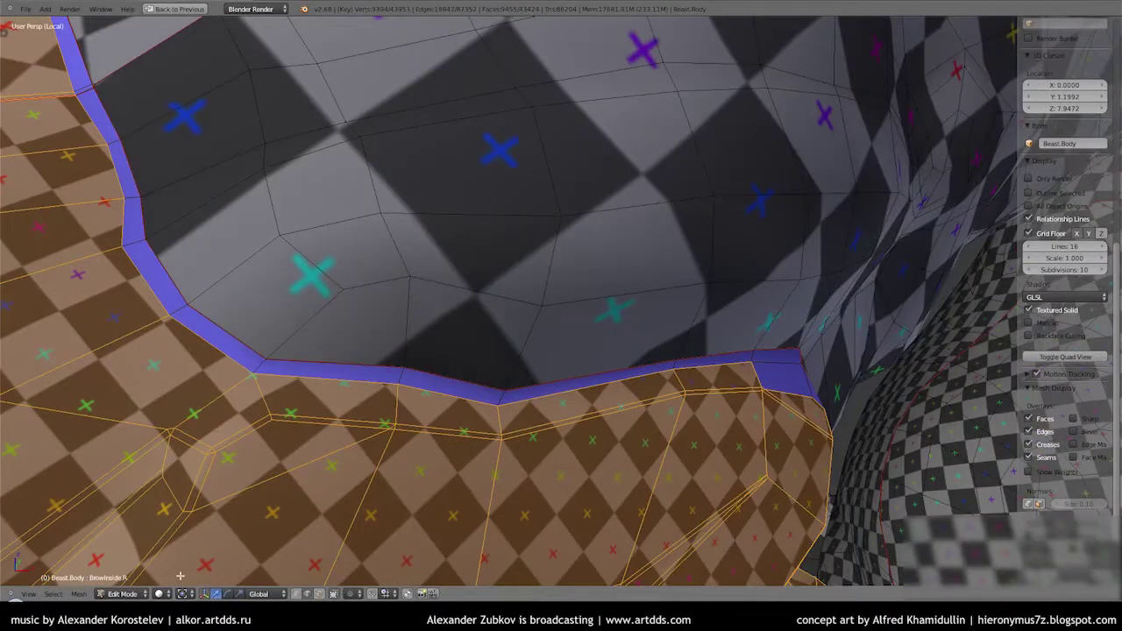
middle_drag(305, 358, 370, 330)
key(a)
key(a)
key(a)
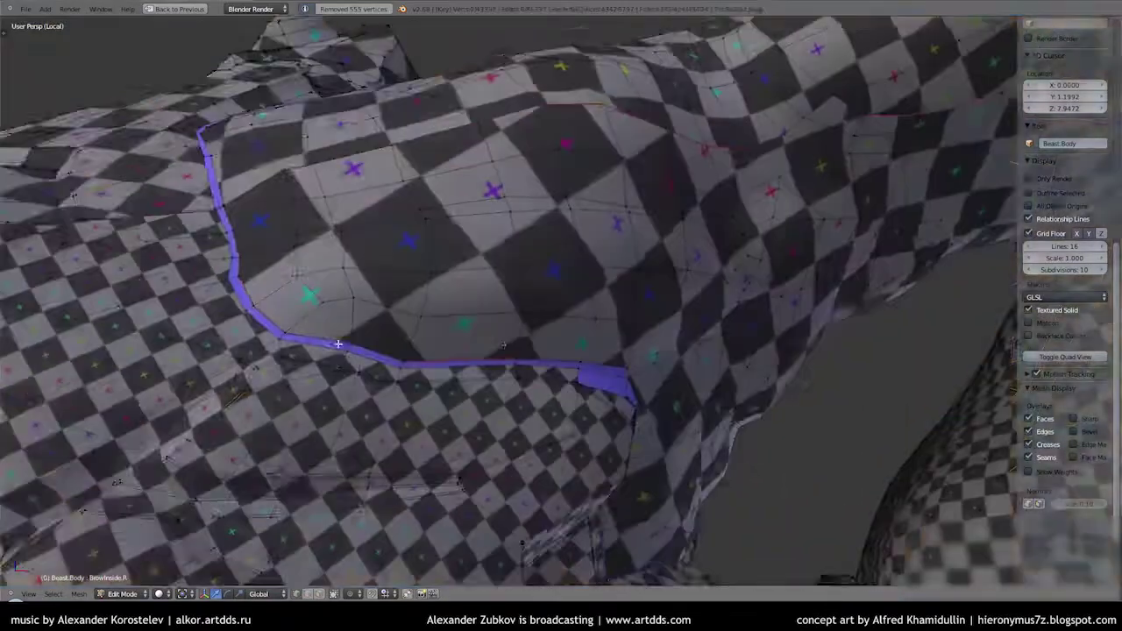
scroll(370, 331, down, 5)
scroll(301, 348, up, 6)
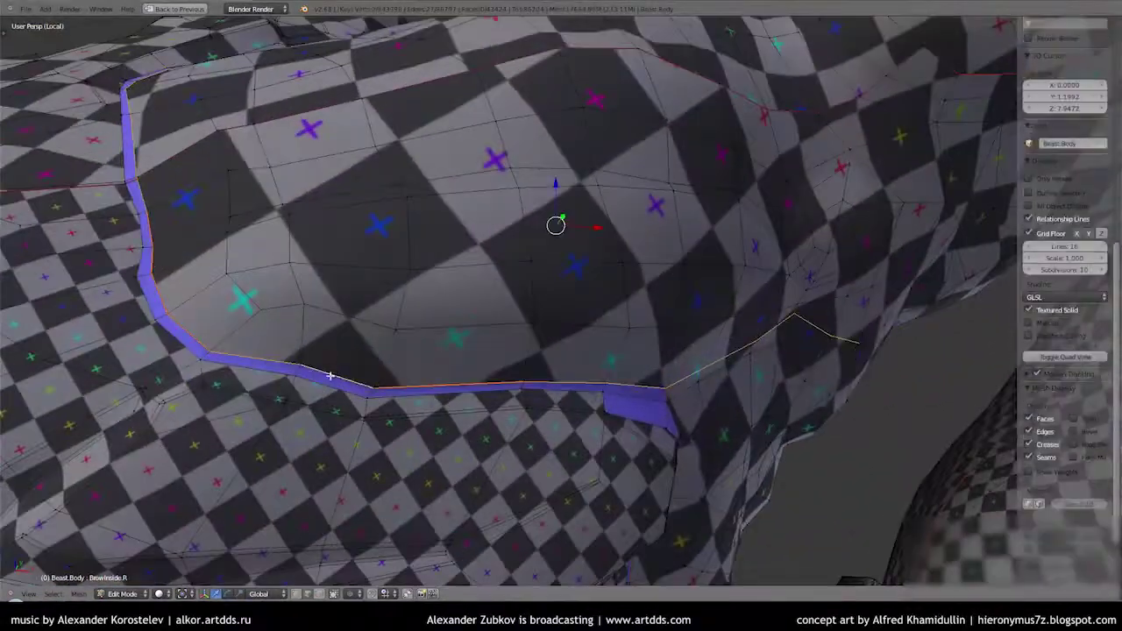
scroll(374, 338, up, 5)
scroll(374, 337, down, 2)
mouse_move(400, 311)
middle_down()
mouse_move(446, 193)
mouse_move(150, 145)
middle_up()
scroll(293, 178, down, 6)
scroll(552, 325, up, 6)
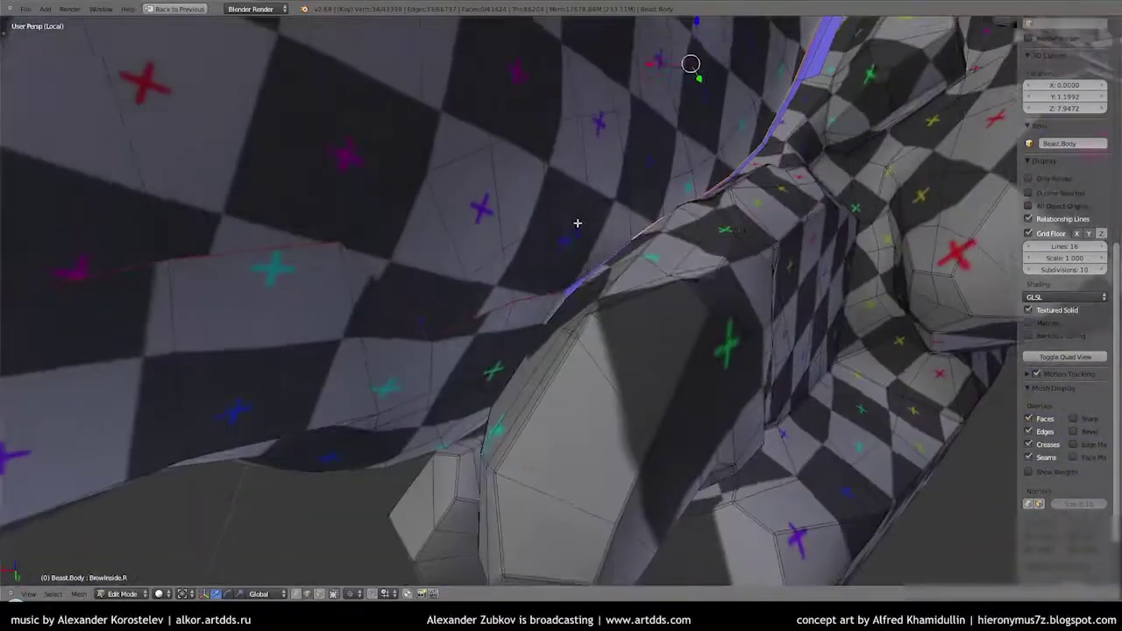
scroll(638, 253, up, 3)
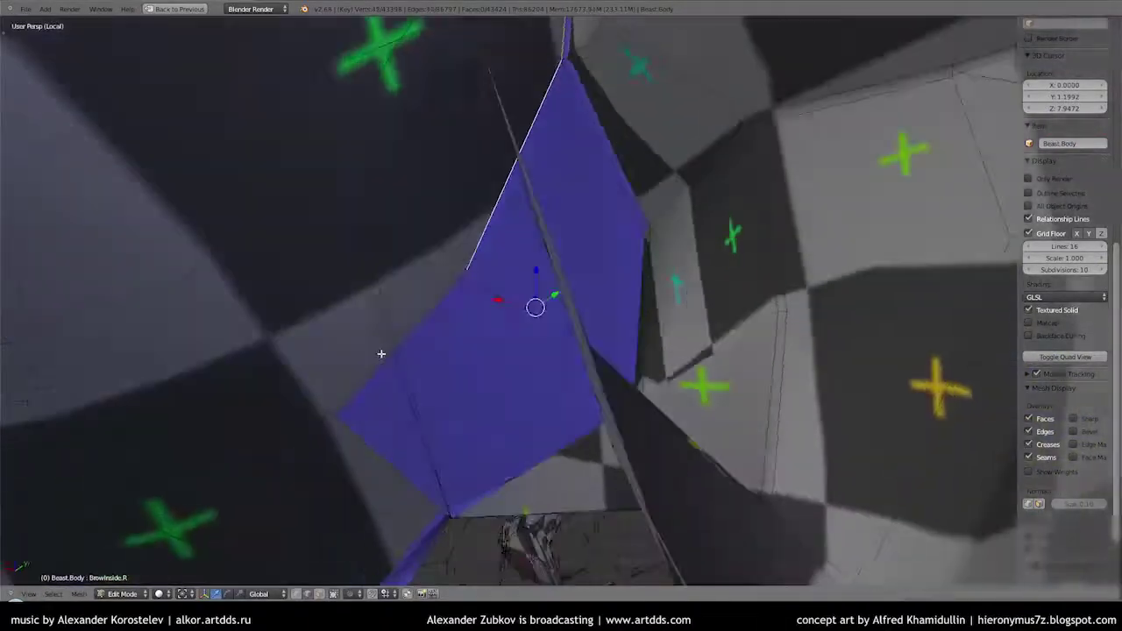
mouse_move(381, 353)
middle_down()
mouse_move(470, 385)
mouse_move(422, 375)
middle_up()
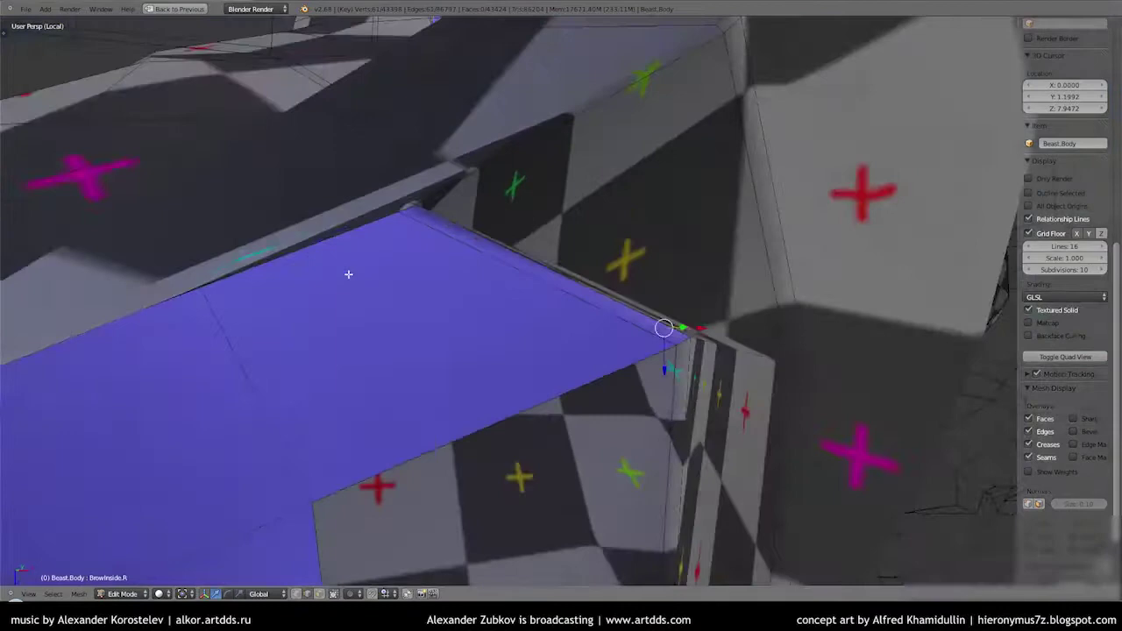
middle_drag(348, 274, 424, 255)
mouse_move(701, 325)
middle_down()
mouse_move(492, 388)
mouse_move(596, 282)
mouse_move(788, 262)
middle_up()
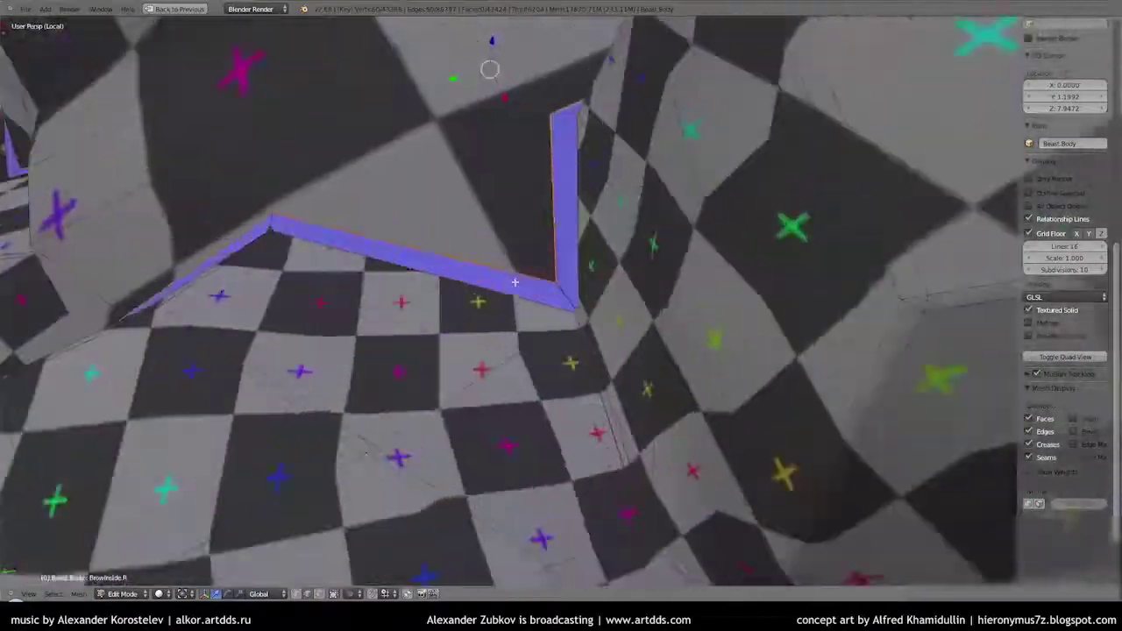
scroll(1054, 271, up, 5)
mouse_move(681, 253)
middle_down()
mouse_move(564, 352)
mouse_move(573, 349)
middle_up()
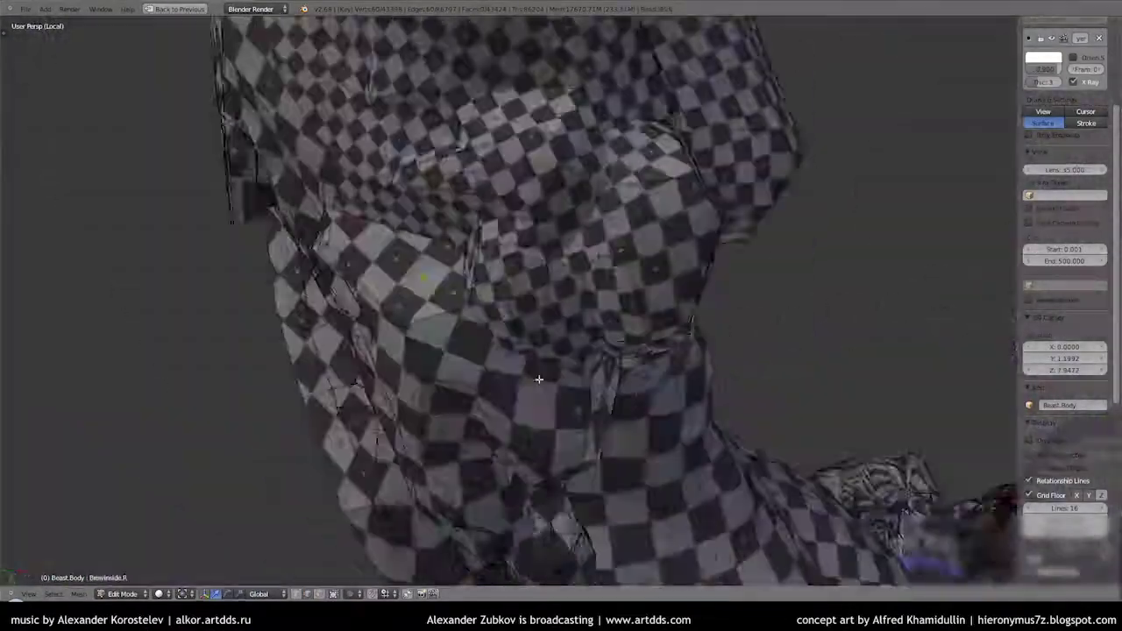
Restore the split UV Editing layout with only the hands selected and framed, and enlarge the UV editor
key(a)
scroll(573, 349, down, 5)
key(ctrl+Up)
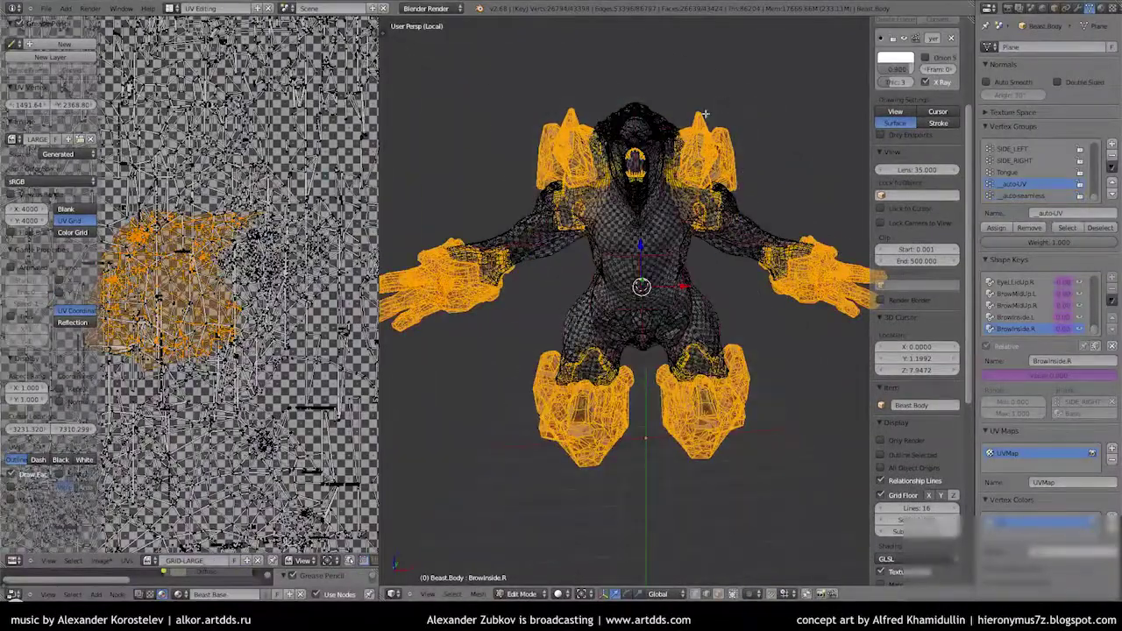
key(ctrl+z)
key(KP_Decimal)
mouse_move(561, 368)
middle_down()
mouse_move(604, 298)
mouse_move(615, 312)
middle_up()
scroll(625, 263, down, 6)
scroll(625, 263, up, 6)
scroll(616, 311, down, 5)
scroll(615, 311, down, 2)
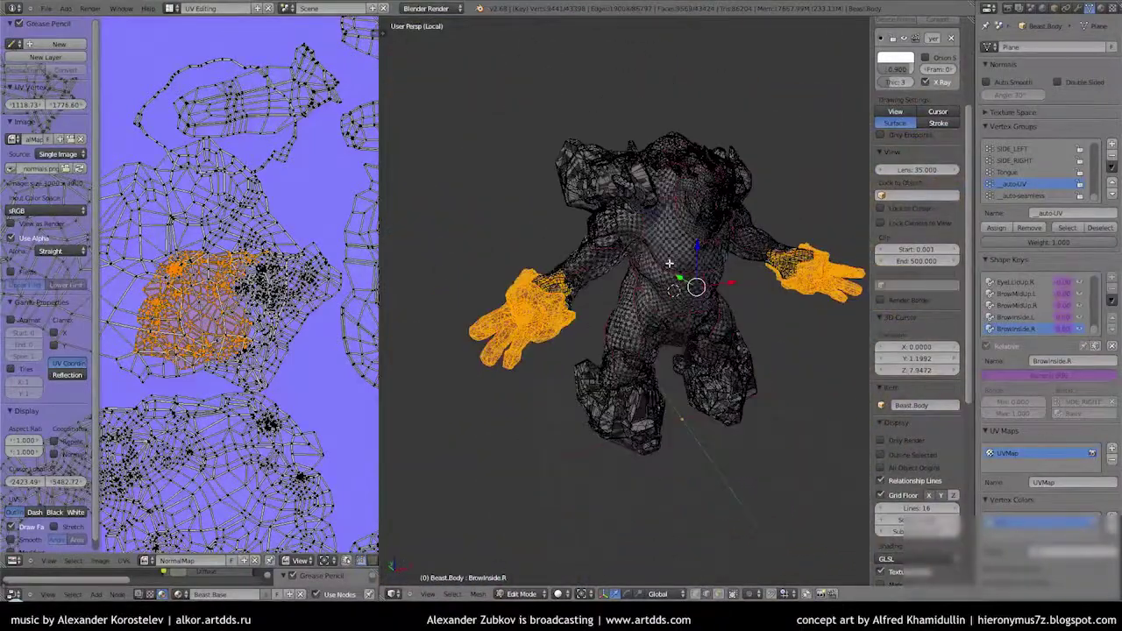
scroll(263, 289, up, 3)
drag(379, 291, 582, 299)
Display the GRID-LARGE checker image behind the UVs and frame the hand in the 3D view
click(146, 560)
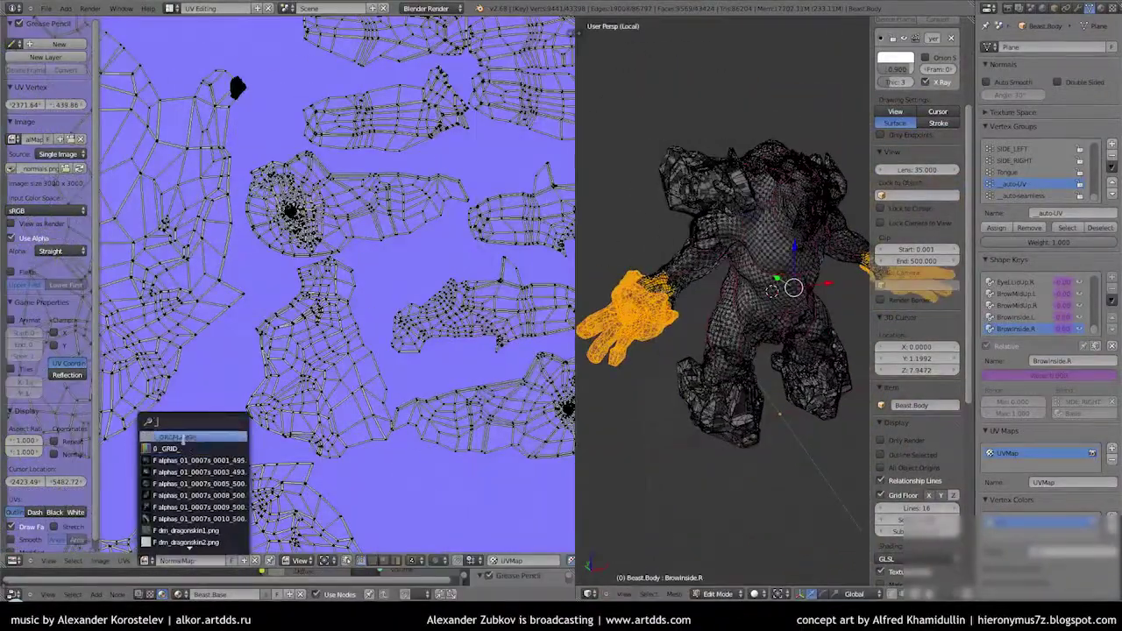
click(181, 438)
scroll(386, 357, up, 3)
key(KP_Decimal)
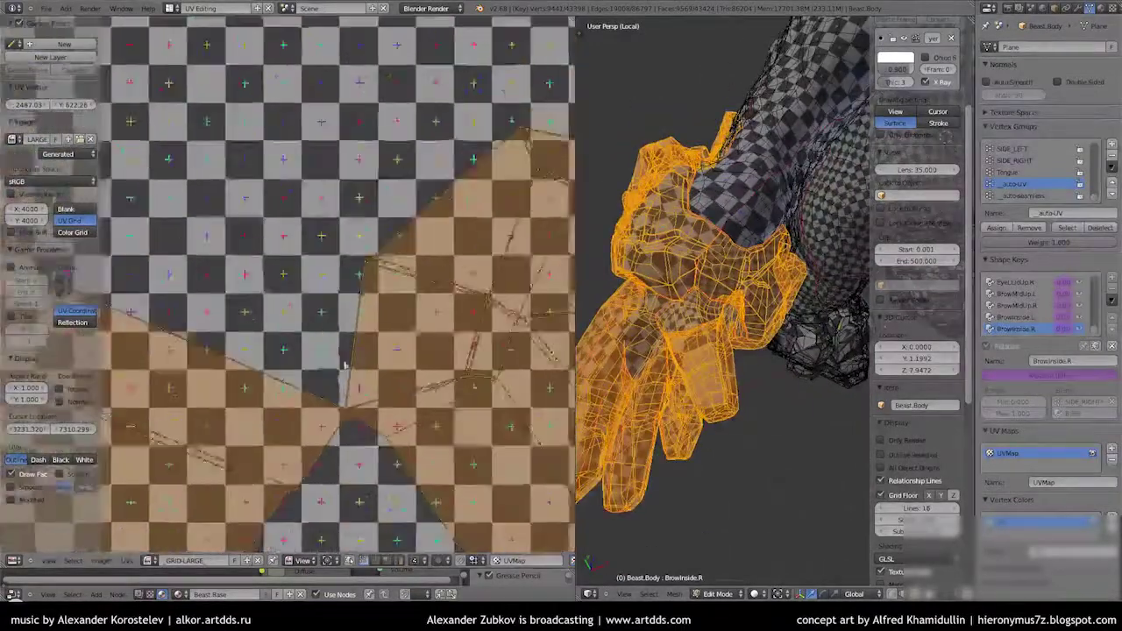
scroll(418, 398, down, 6)
scroll(418, 398, up, 5)
scroll(321, 363, down, 2)
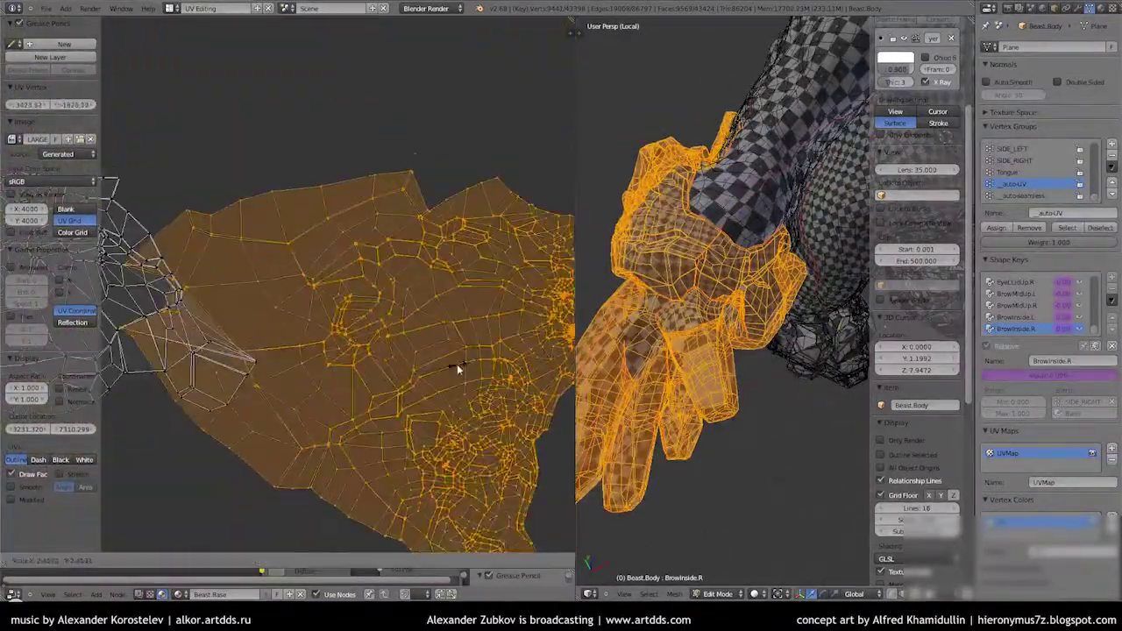
scroll(458, 368, down, 2)
scroll(408, 388, down, 4)
View the hand from another side, nudge its UV island and select the hand islands, cancelling a scale
middle_drag(658, 145, 795, 230)
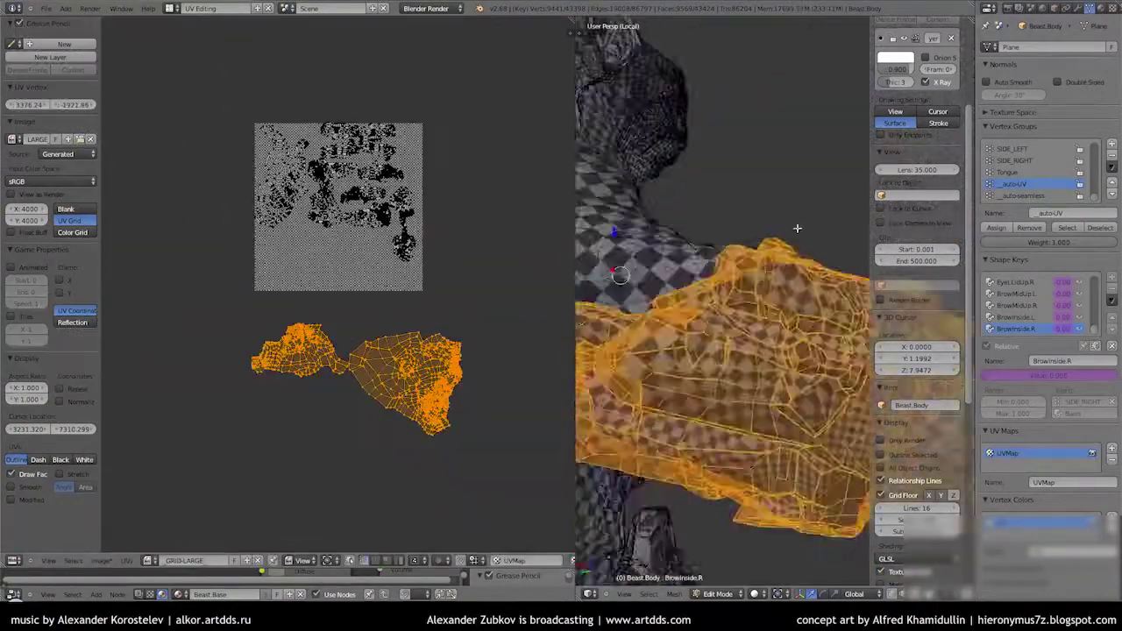
scroll(298, 354, up, 6)
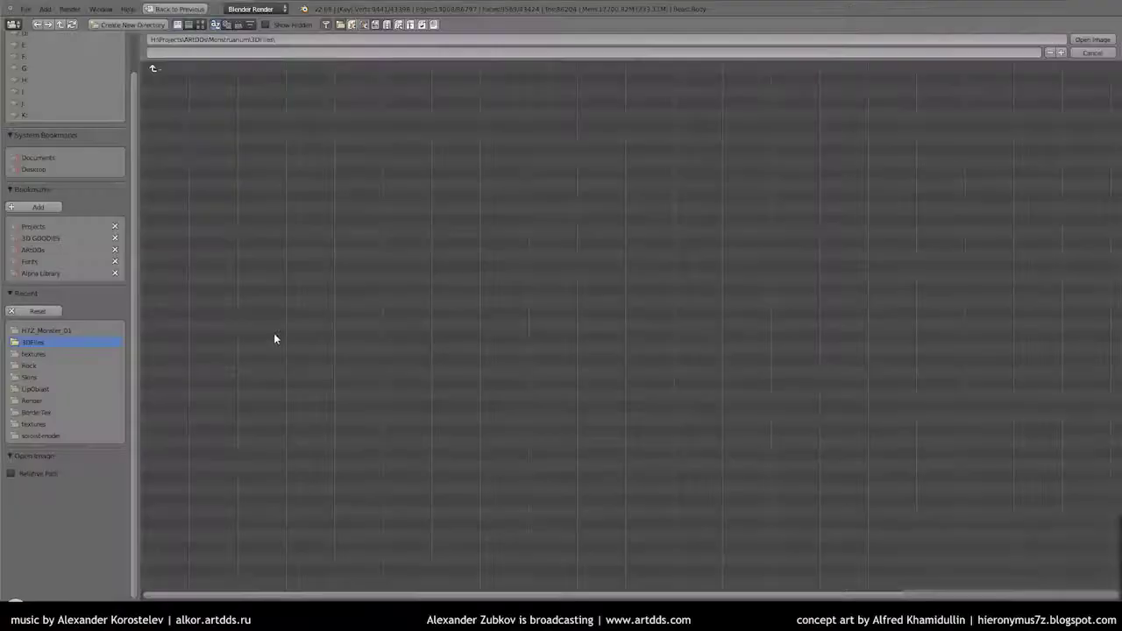
scroll(273, 333, down, 5)
scroll(385, 375, up, 3)
scroll(386, 375, down, 4)
key(g)
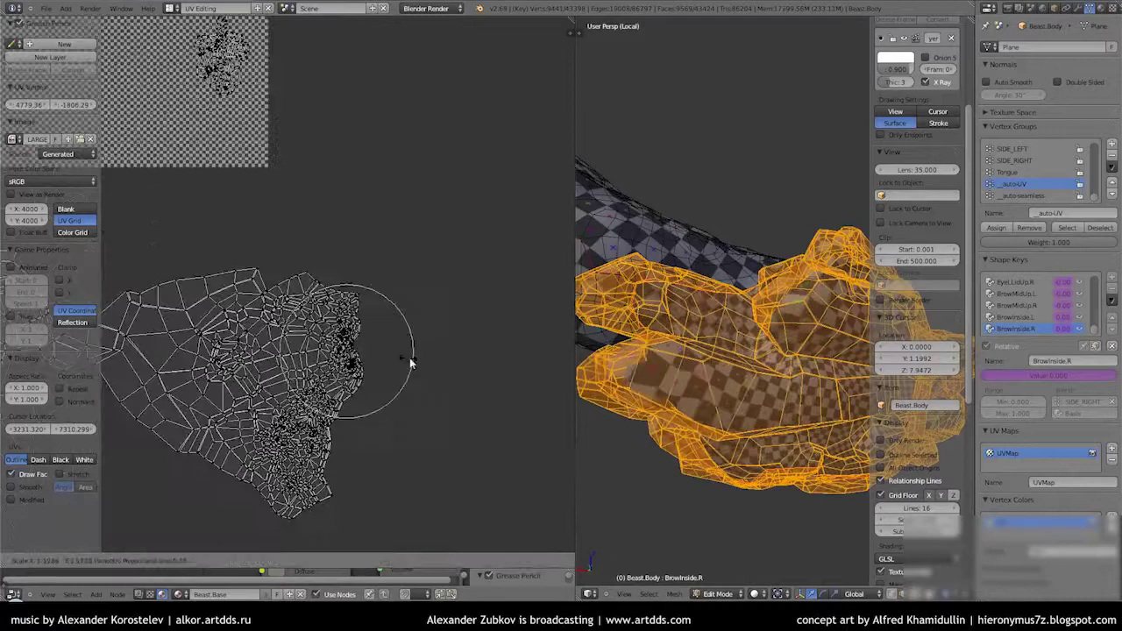
click(395, 353)
scroll(350, 368, up, 2)
mouse_move(648, 314)
middle_down()
mouse_move(701, 263)
mouse_move(705, 227)
middle_up()
key(a)
scroll(351, 368, down, 4)
key(s)
key(Escape)
Make the 3D view fill the screen and invert the selection to the rest of the body
scroll(409, 478, down, 3)
scroll(701, 241, up, 4)
scroll(705, 228, down, 3)
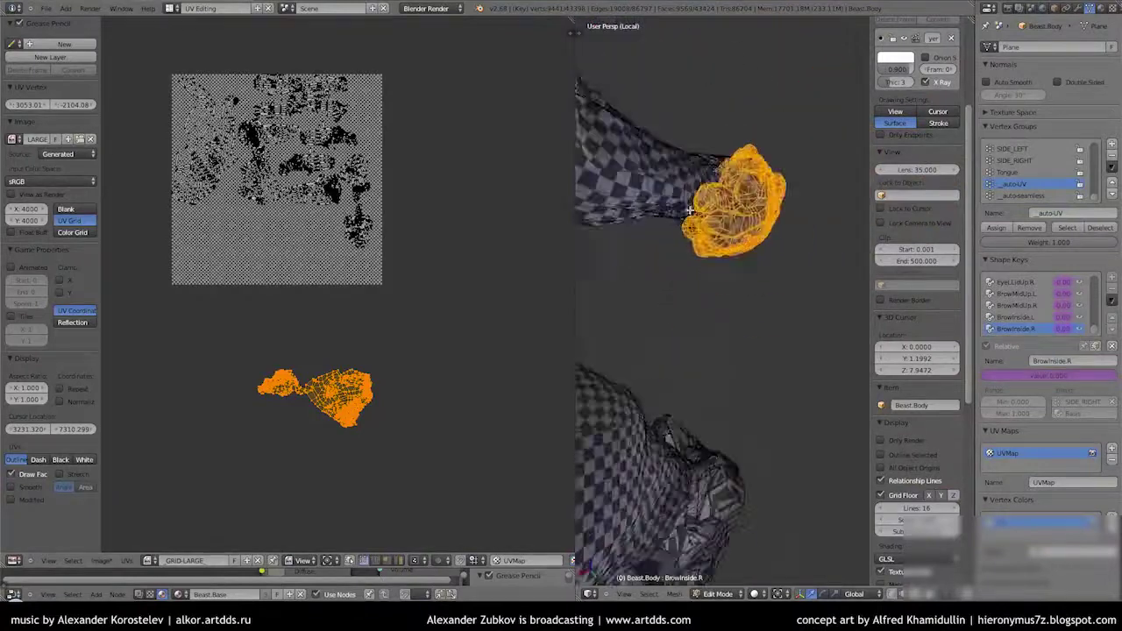
key(ctrl+Up)
key(ctrl+i)
scroll(613, 238, down, 2)
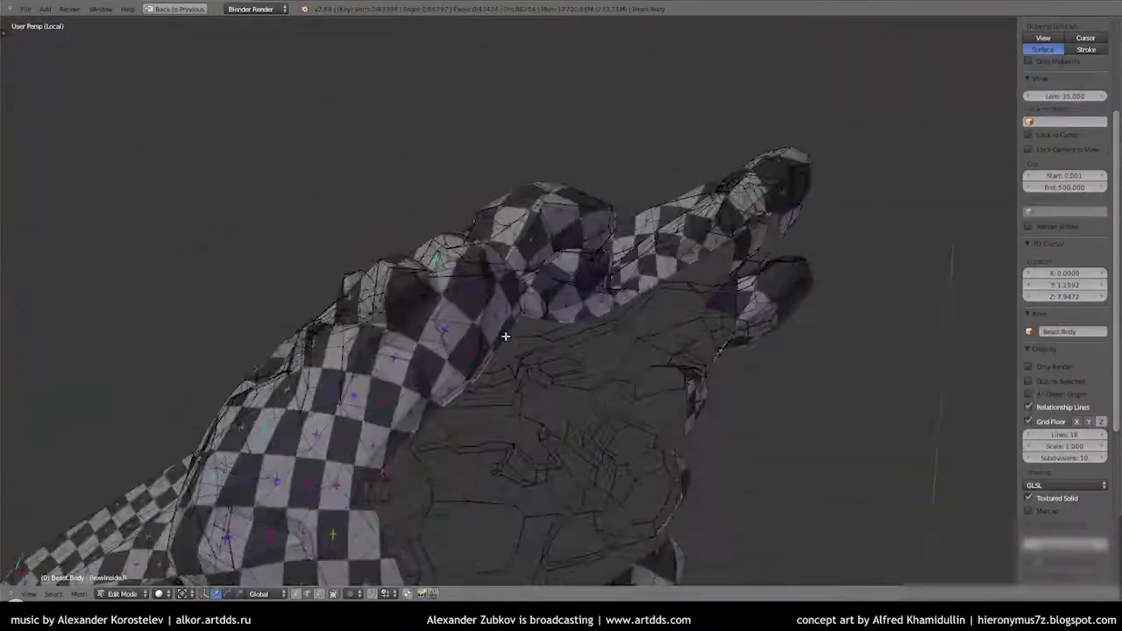
Orbit in close around the checkered hand mesh to find the edges to seam
scroll(505, 335, up, 3)
scroll(613, 289, up, 3)
scroll(701, 258, up, 2)
scroll(623, 283, up, 2)
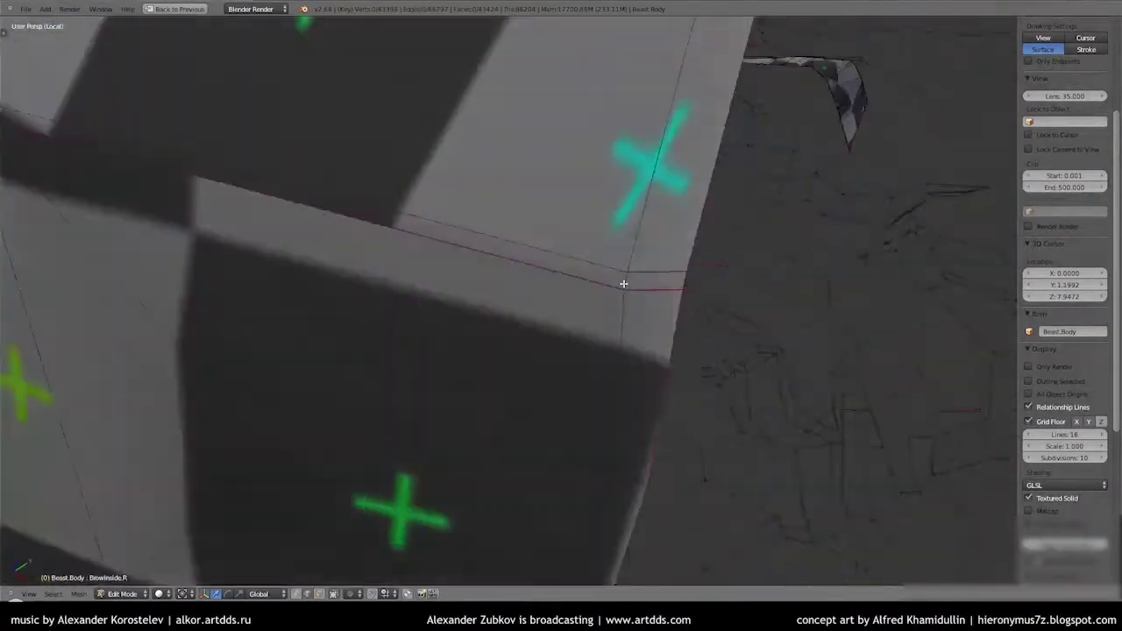
key(ctrl+e)
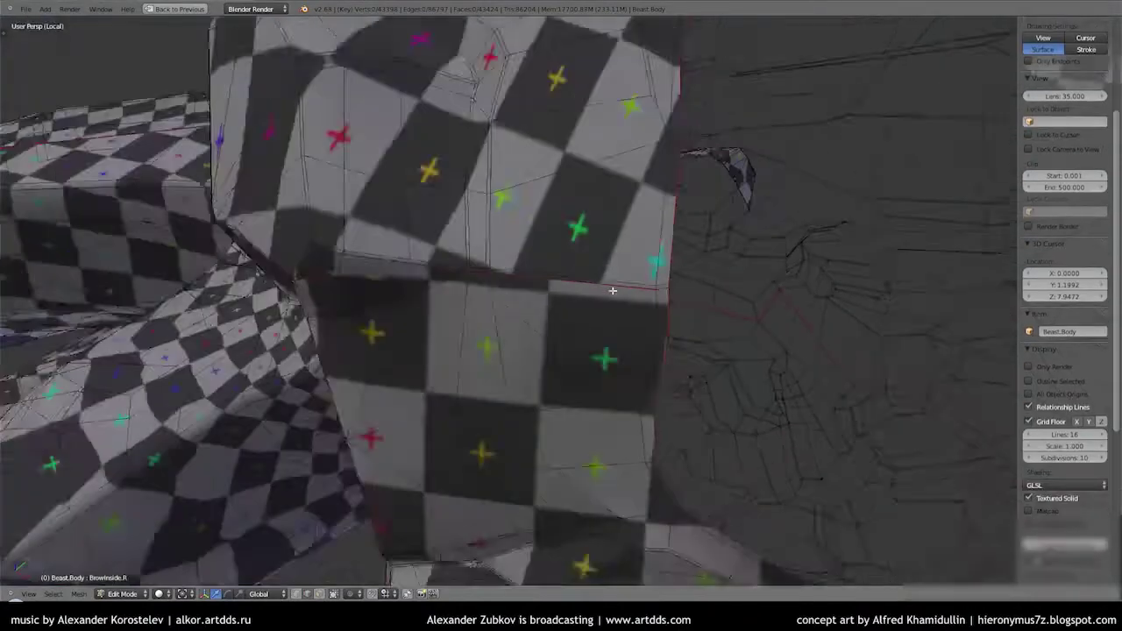
mouse_move(611, 288)
middle_down()
mouse_move(529, 310)
mouse_move(508, 271)
middle_up()
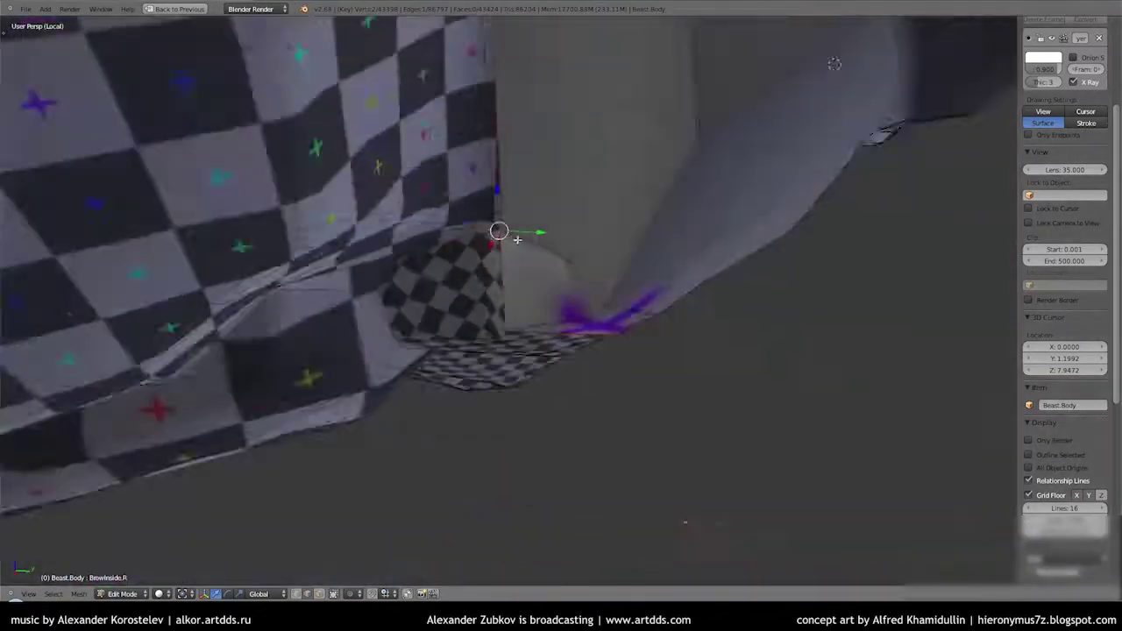
mouse_move(136, 490)
middle_down()
mouse_move(619, 189)
mouse_move(477, 263)
middle_up()
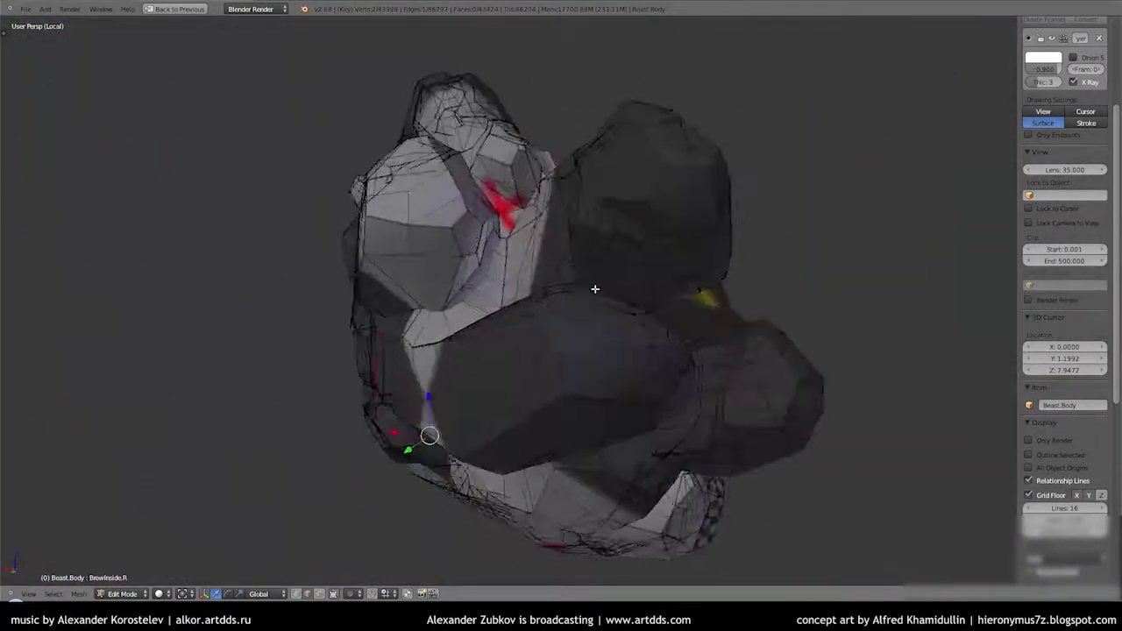
mouse_move(565, 336)
middle_down()
mouse_move(781, 260)
mouse_move(883, 350)
middle_up()
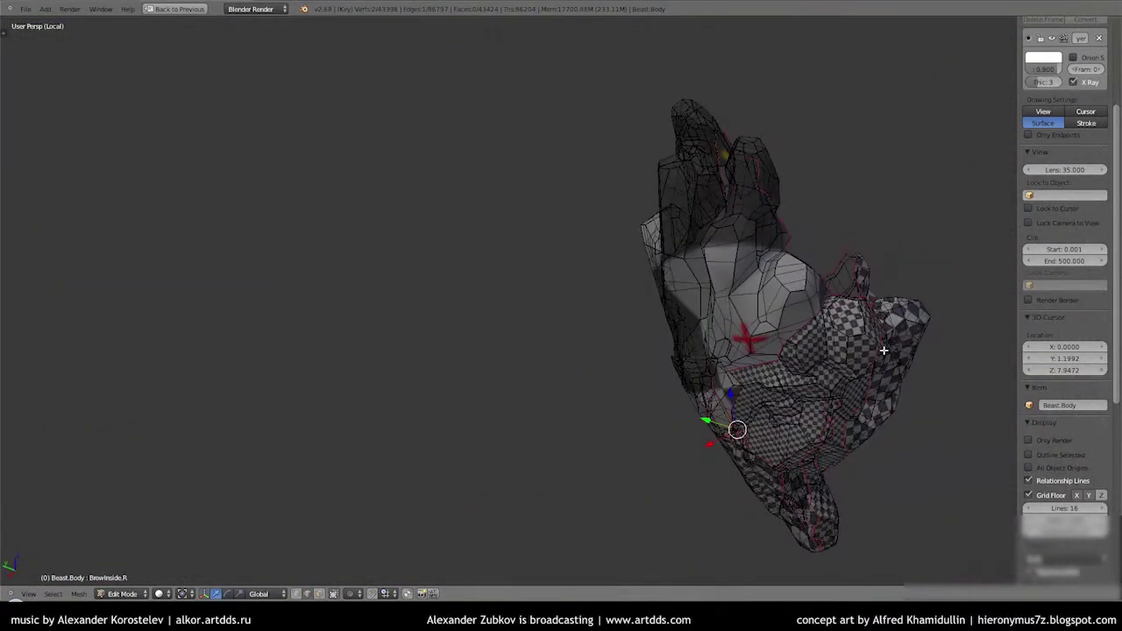
scroll(884, 350, up, 5)
mouse_move(633, 293)
middle_down()
mouse_move(643, 459)
mouse_move(564, 405)
mouse_move(555, 303)
mouse_move(555, 386)
mouse_move(427, 259)
middle_up()
mouse_move(498, 387)
middle_down()
mouse_move(517, 413)
mouse_move(623, 465)
mouse_move(586, 417)
middle_up()
middle_drag(671, 384, 763, 375)
Select several edge loops around the hand and mark them as seams
alt+shift+right_click(456, 395)
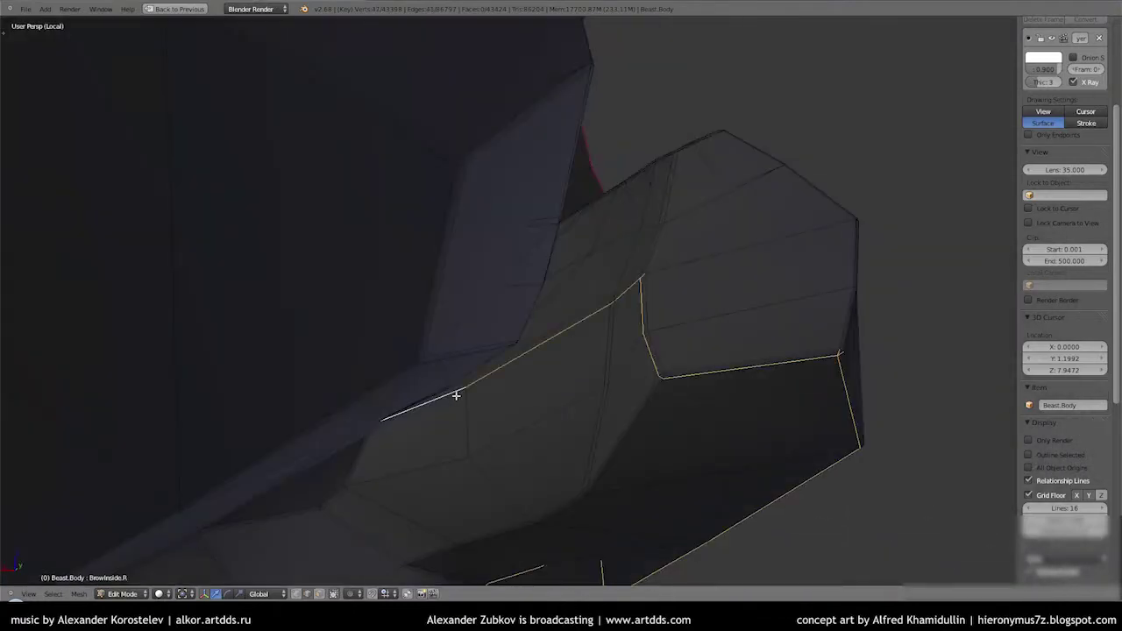
mouse_move(623, 303)
middle_down()
mouse_move(568, 358)
mouse_move(529, 468)
mouse_move(459, 368)
mouse_move(565, 449)
middle_up()
middle_drag(295, 355, 790, 350)
mouse_move(591, 327)
middle_down()
mouse_move(526, 288)
mouse_move(629, 341)
mouse_move(566, 388)
mouse_move(588, 455)
mouse_move(628, 316)
middle_up()
alt+shift+right_click(589, 456)
mouse_move(599, 383)
middle_down()
mouse_move(573, 531)
mouse_move(435, 305)
mouse_move(699, 310)
mouse_move(706, 341)
mouse_move(709, 320)
mouse_move(822, 358)
mouse_move(905, 432)
middle_up()
alt+shift+right_click(624, 315)
alt+shift+right_click(905, 433)
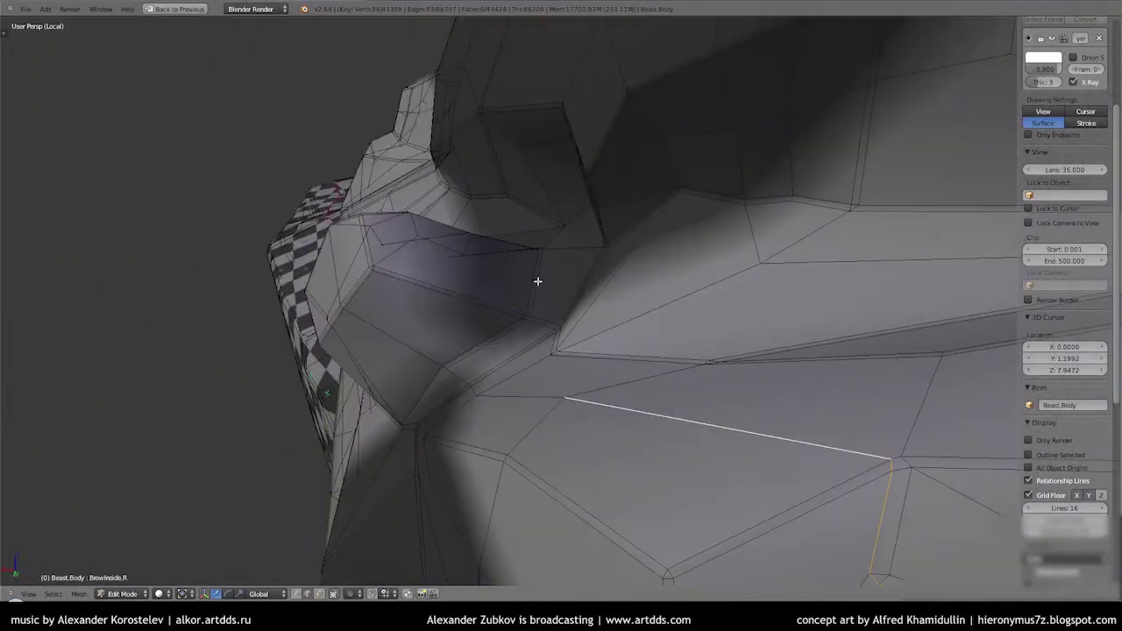
middle_drag(537, 280, 643, 302)
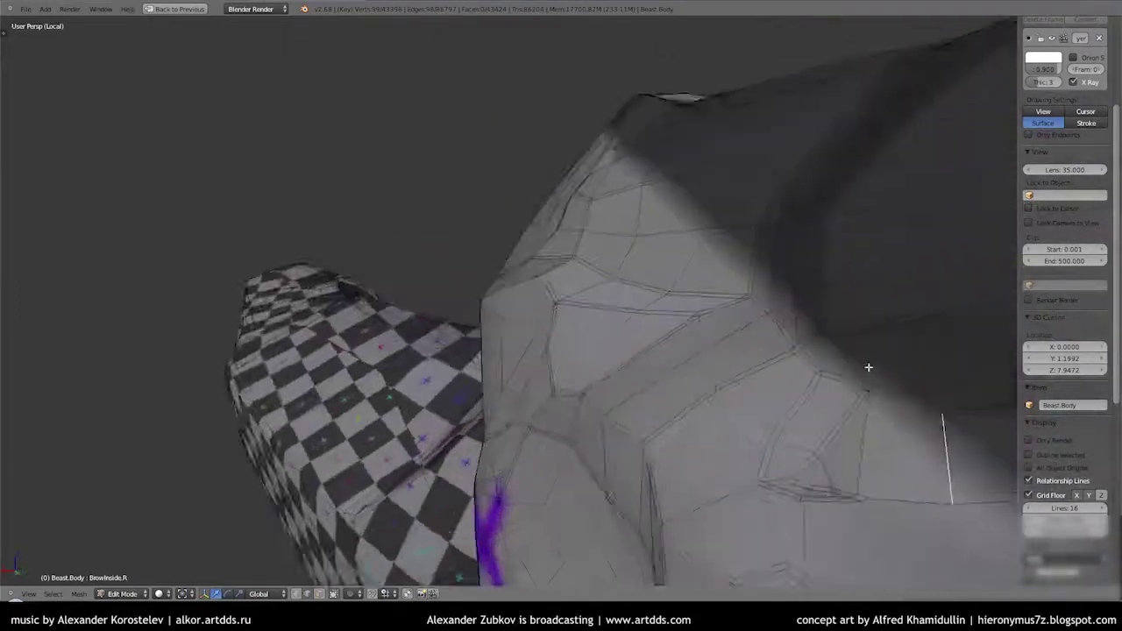
mouse_move(868, 366)
middle_down()
mouse_move(906, 401)
mouse_move(706, 313)
mouse_move(759, 289)
mouse_move(562, 311)
middle_up()
alt+shift+right_click(906, 400)
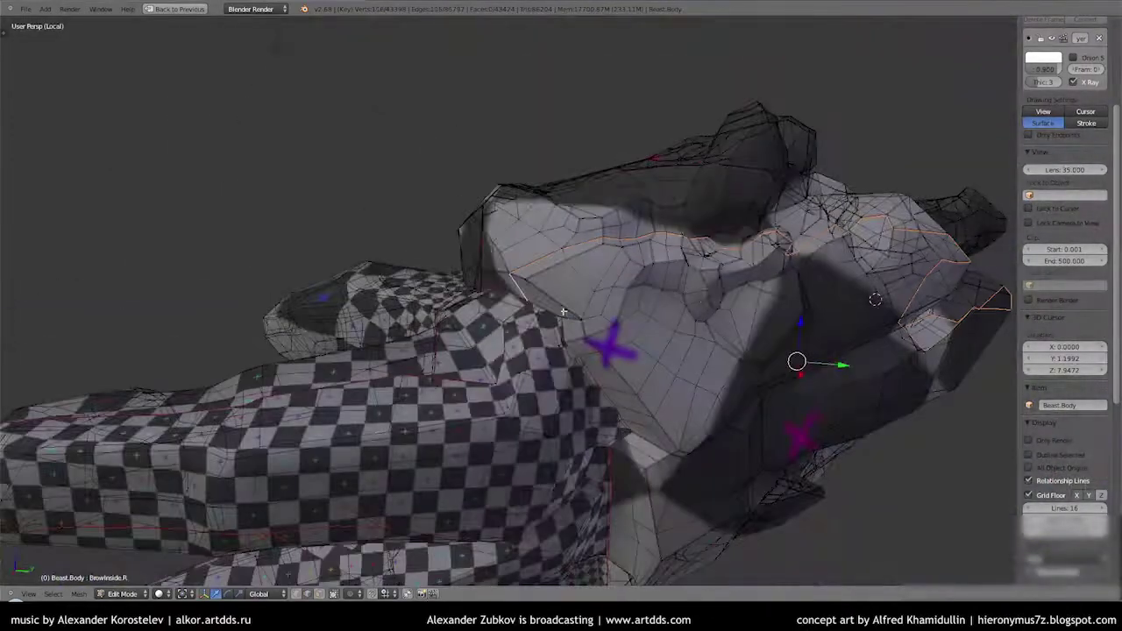
key(ctrl+e)
click(97, 373)
Select two more long edge paths along the hand and mark them as seams
mouse_move(96, 372)
middle_down()
mouse_move(744, 240)
mouse_move(758, 308)
mouse_move(407, 220)
middle_up()
key(ctrl+e)
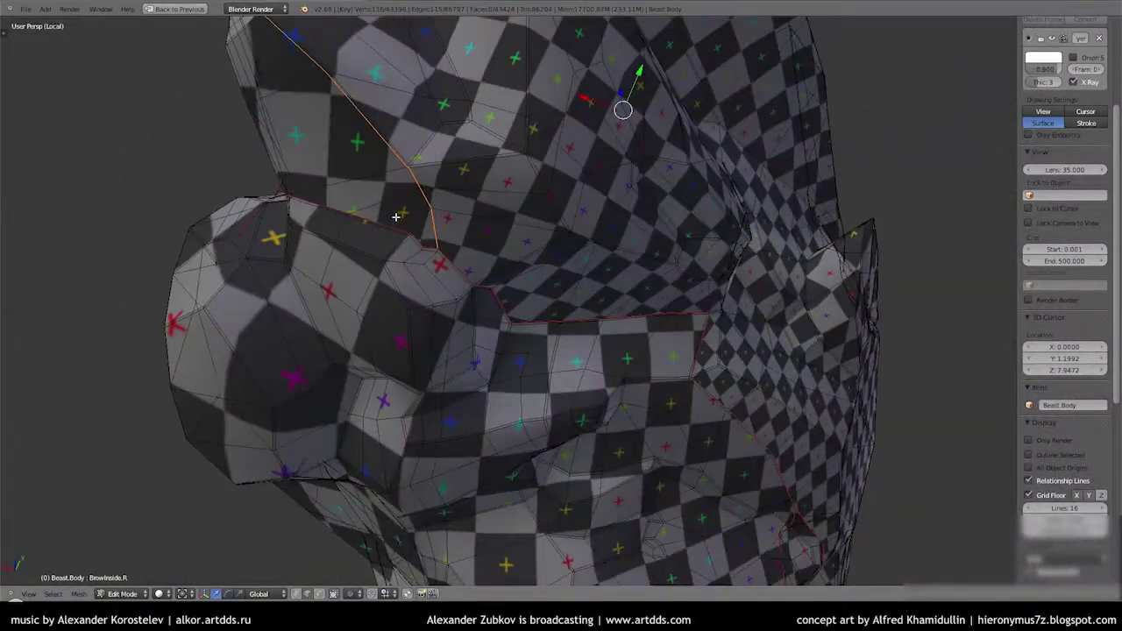
scroll(430, 426, down, 5)
middle_drag(431, 426, 596, 400)
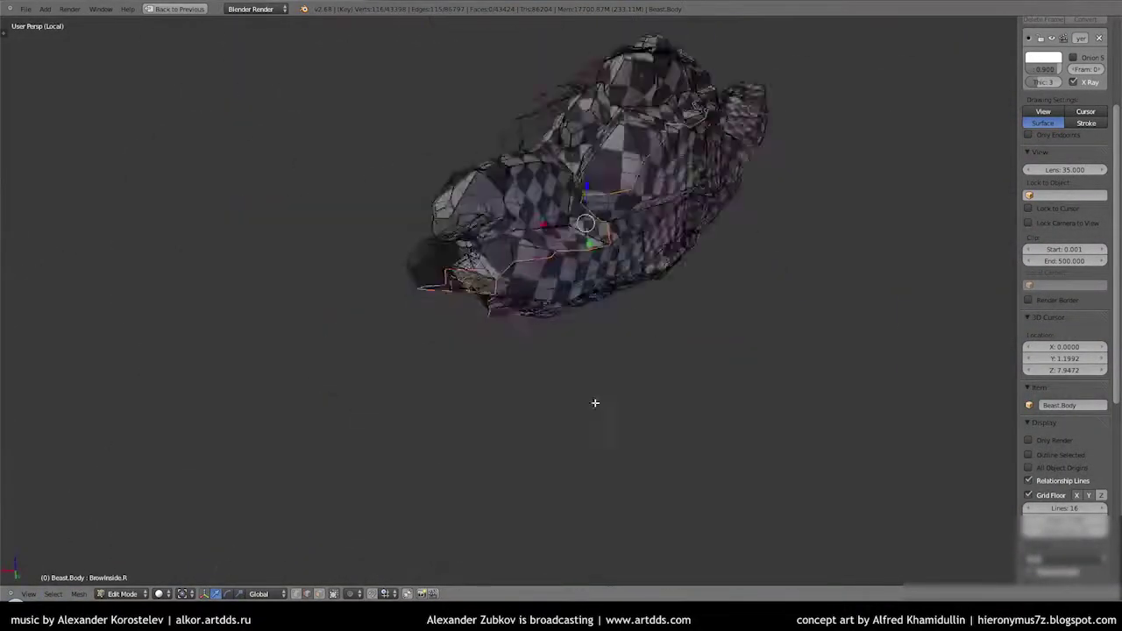
scroll(464, 374, up, 8)
mouse_move(463, 374)
middle_down()
mouse_move(635, 357)
mouse_move(491, 253)
mouse_move(483, 263)
middle_up()
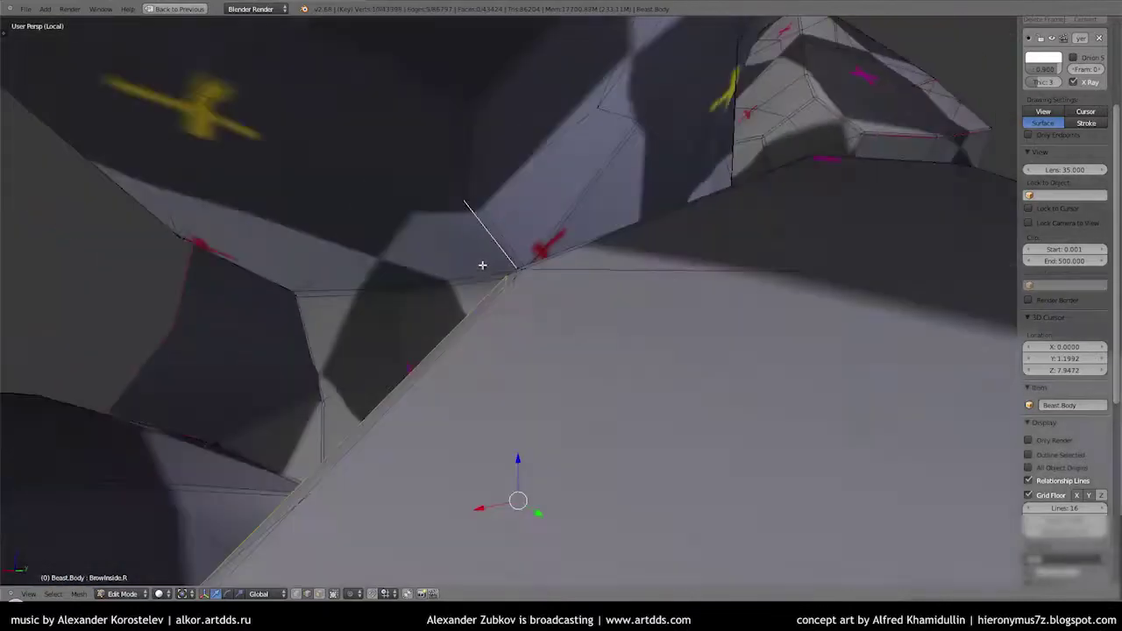
ctrl+right_click(395, 143)
mouse_move(395, 143)
middle_down()
mouse_move(493, 283)
mouse_move(578, 284)
mouse_move(525, 438)
mouse_move(501, 353)
mouse_move(133, 496)
middle_up()
ctrl+right_click(561, 289)
key(ctrl+e)
click(132, 496)
Return to the split UV editing layout, select the whole mesh and apply an option from the UV unwrap menu
middle_drag(303, 296, 526, 315)
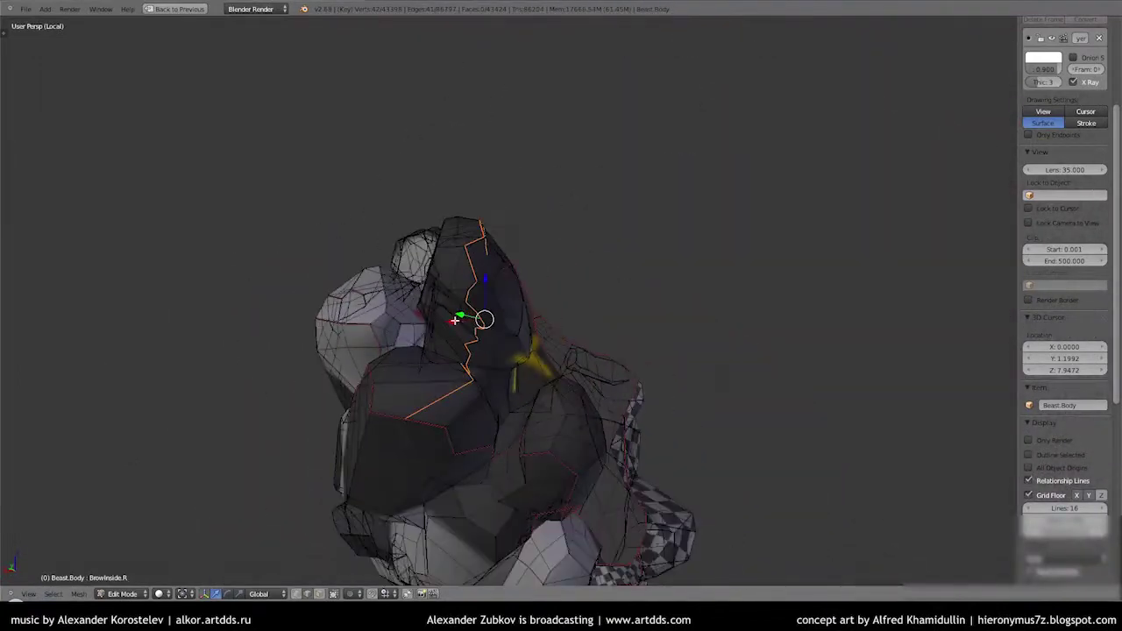
key(ctrl+Up)
drag(571, 309, 513, 309)
key(a)
key(u)
click(700, 223)
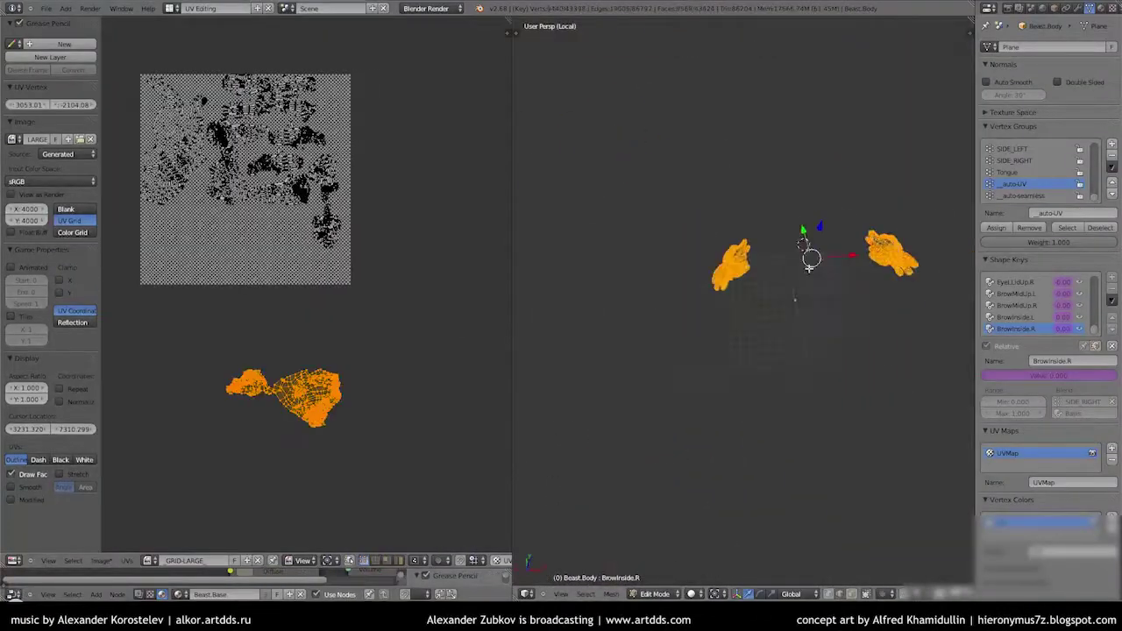
Switch to the textured checker display and select only the hand faces, excluding the feet and shoulder
scroll(250, 220, up, 3)
scroll(587, 323, up, 6)
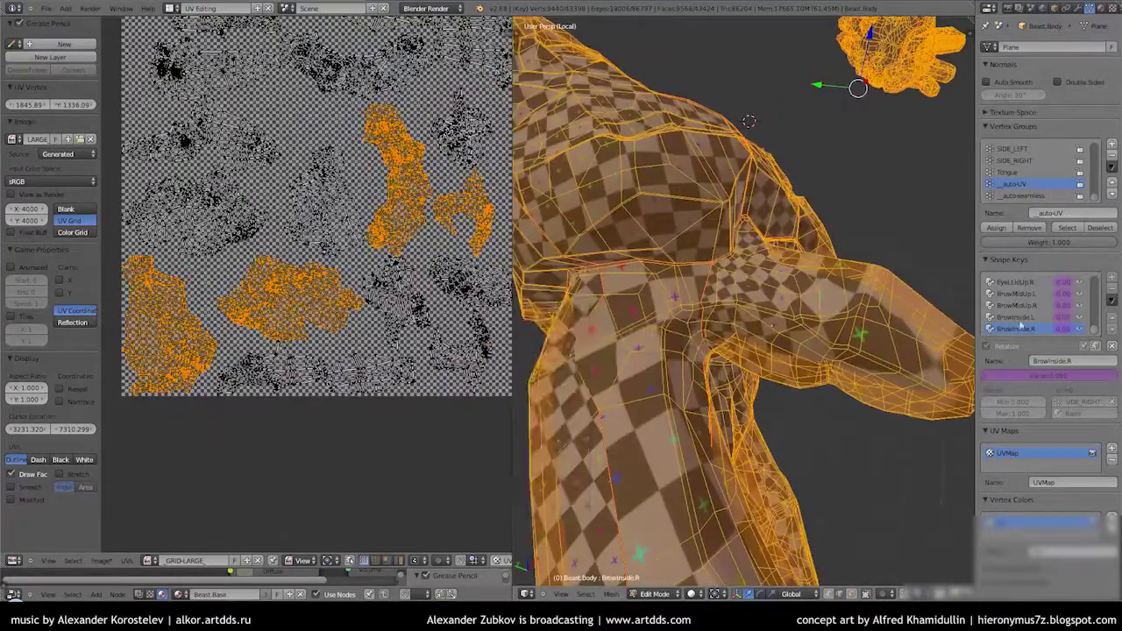
scroll(749, 121, down, 5)
scroll(343, 46, down, 4)
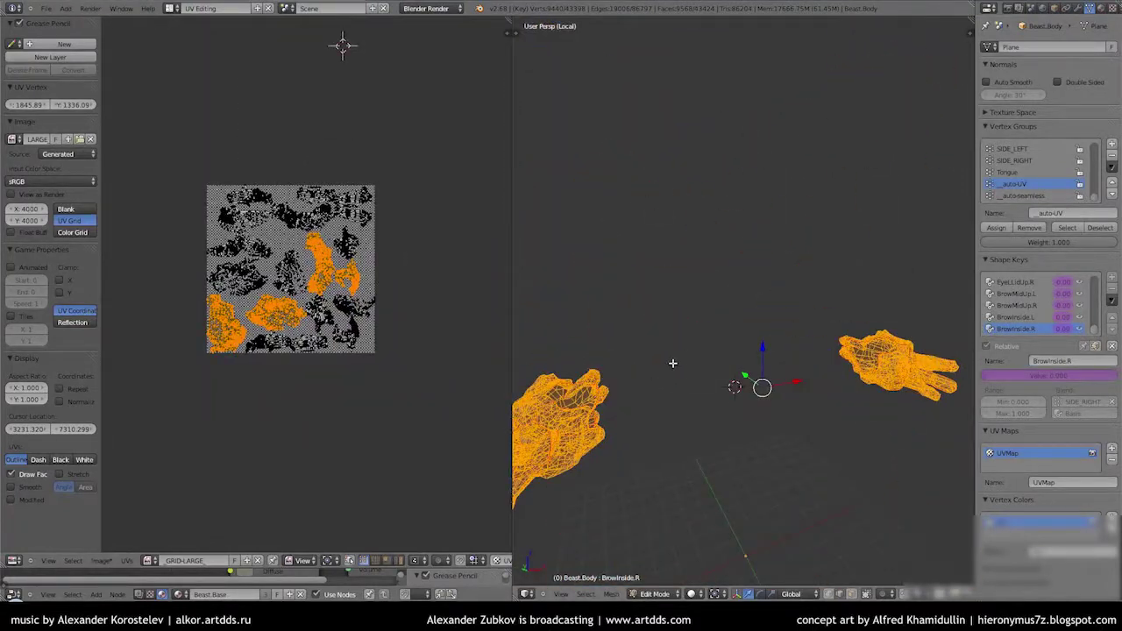
scroll(672, 363, down, 3)
key(alt+z)
scroll(662, 354, up, 4)
key(a)
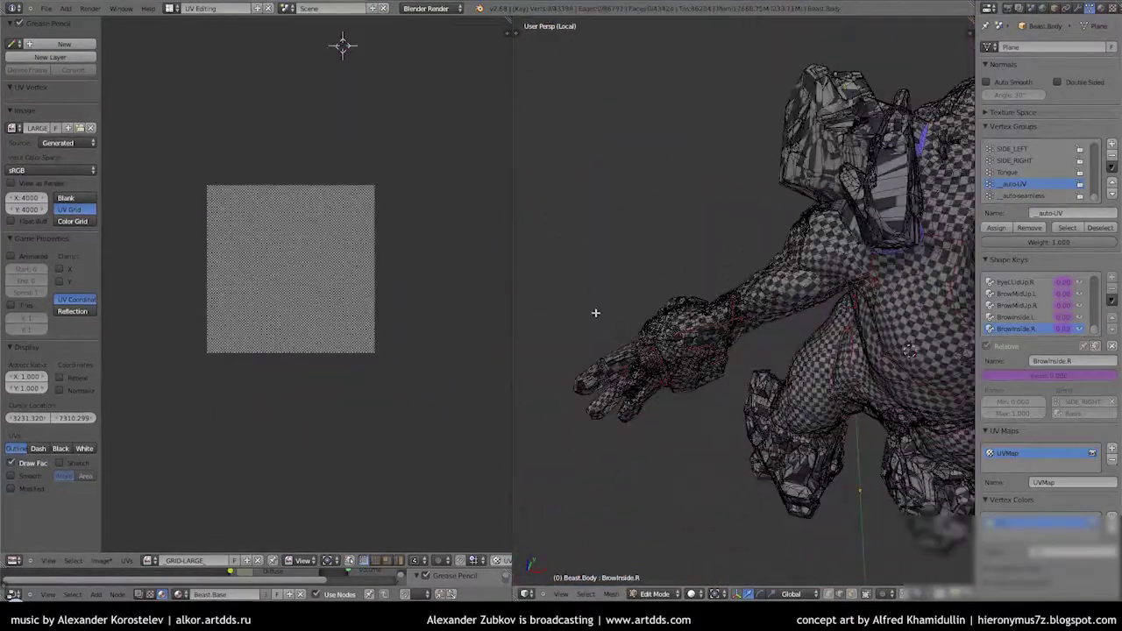
click(1067, 227)
ctrl+shift+drag(969, 536, 624, 96)
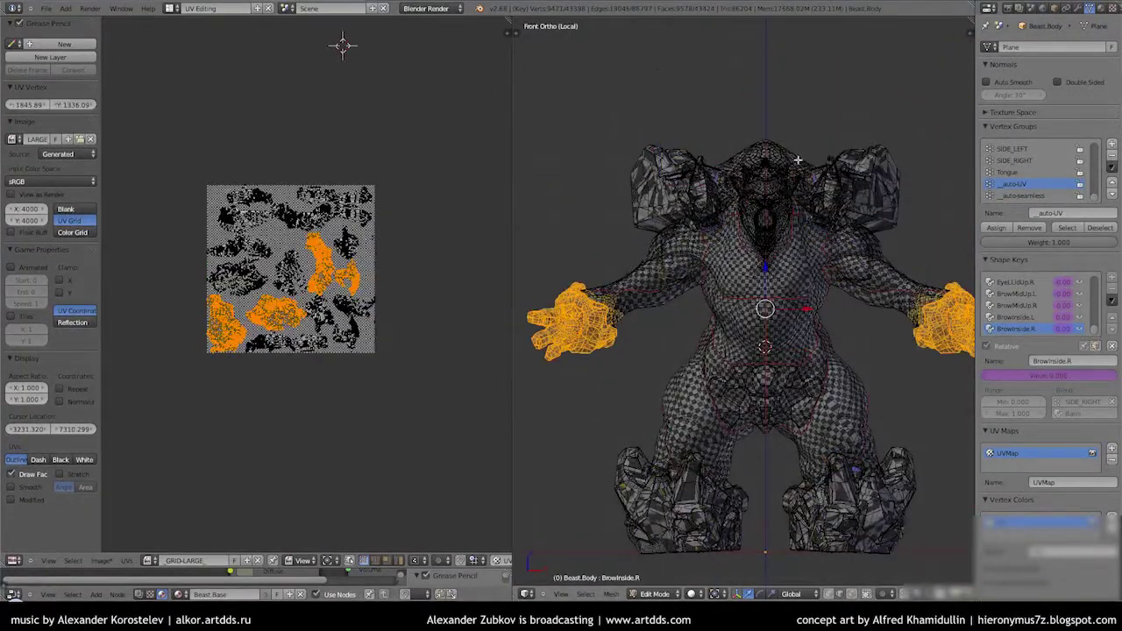
Orbit the 3D view onto the selected hand and pan the UV view to its island
mouse_move(712, 328)
middle_down()
mouse_move(762, 294)
mouse_move(669, 237)
middle_up()
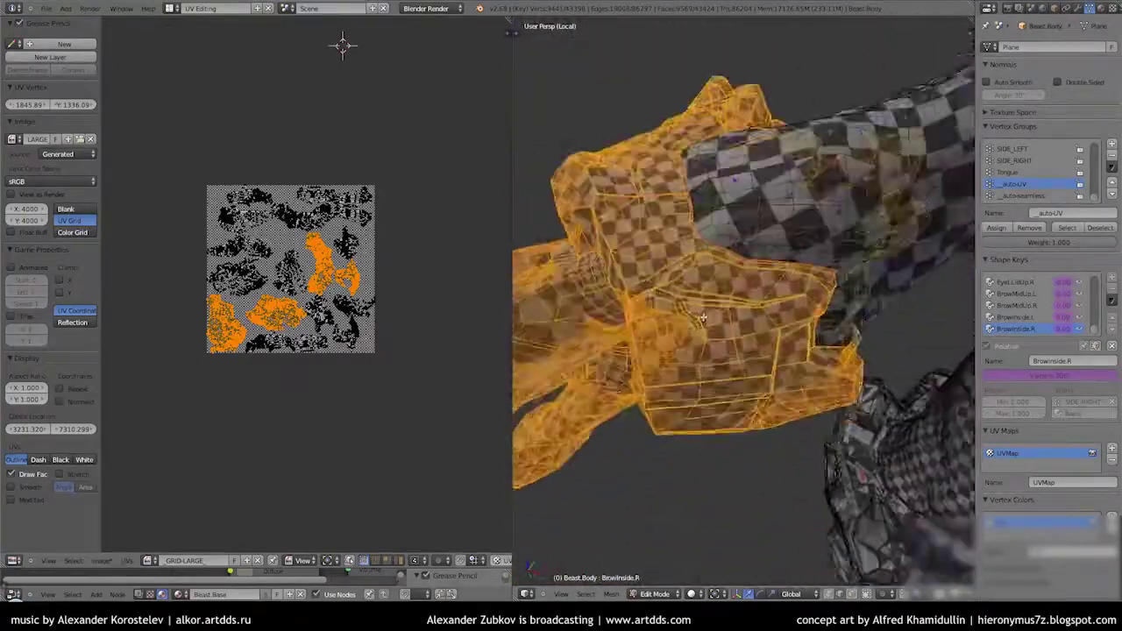
scroll(289, 263, up, 2)
mouse_move(543, 123)
middle_down()
mouse_move(748, 216)
mouse_move(868, 226)
middle_up()
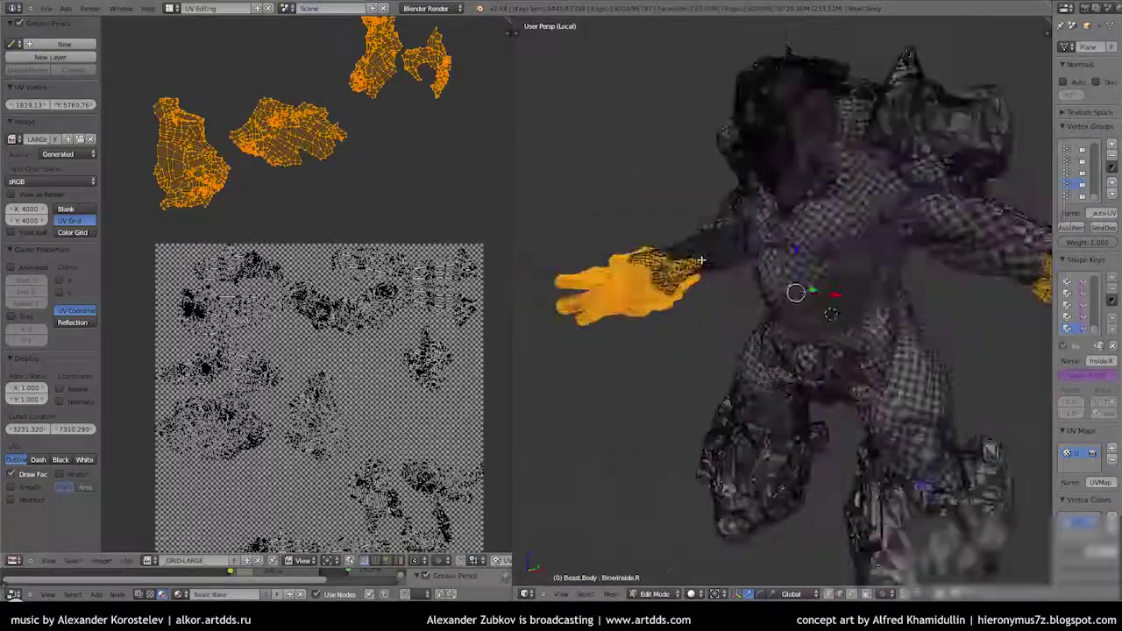
scroll(868, 226, down, 2)
middle_drag(210, 175, 292, 300)
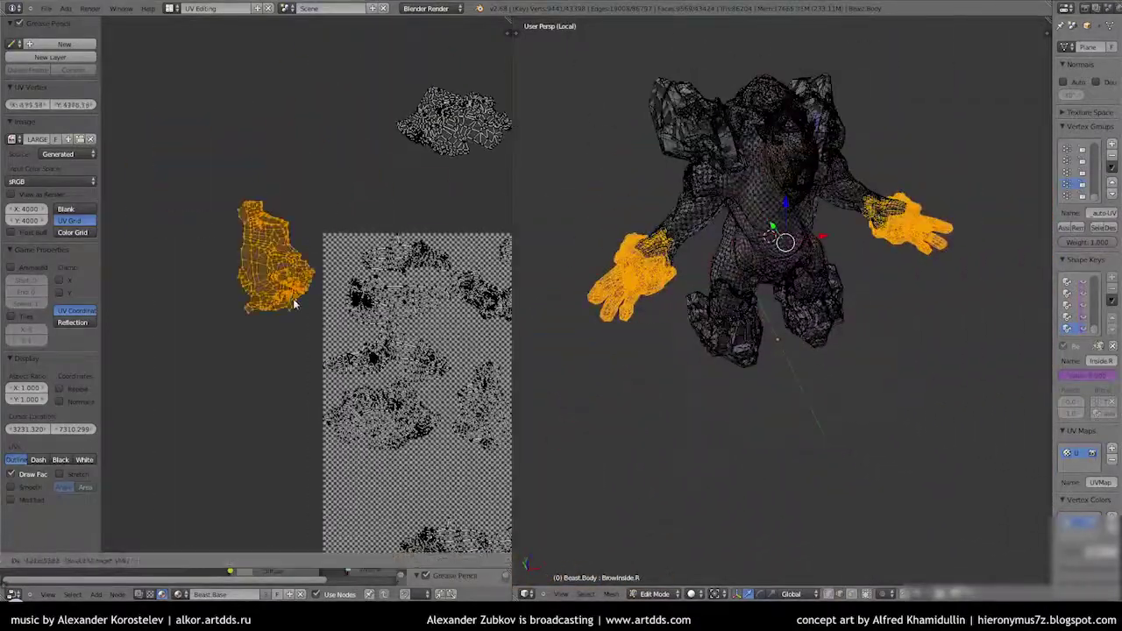
scroll(775, 225, up, 4)
middle_drag(775, 226, 775, 225)
scroll(775, 226, up, 2)
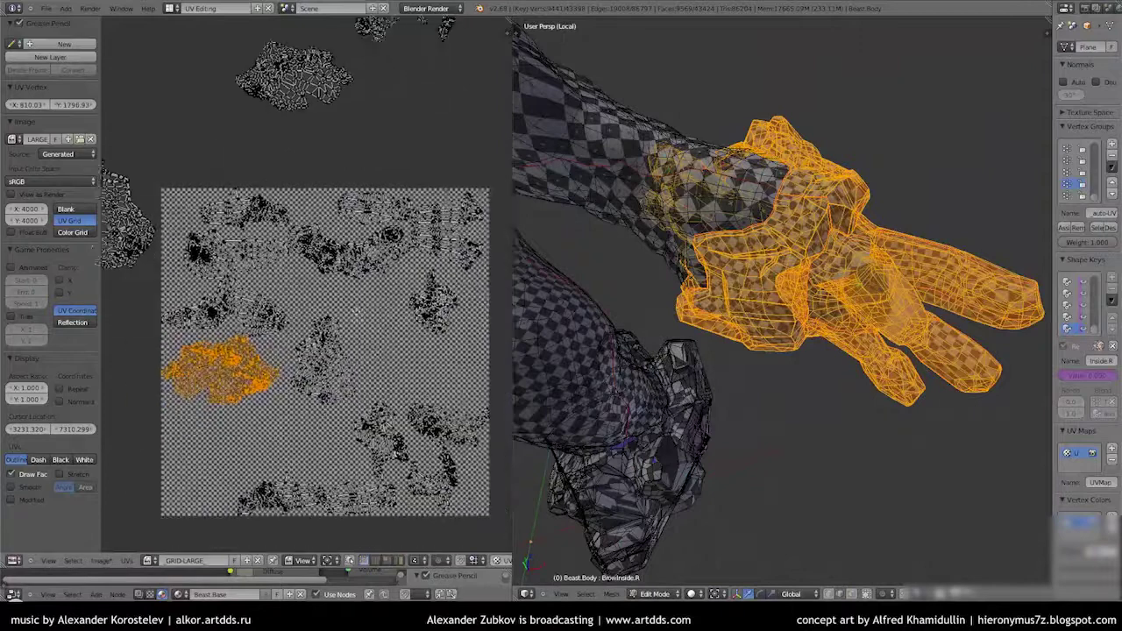
scroll(324, 102, down, 2)
scroll(302, 114, up, 2)
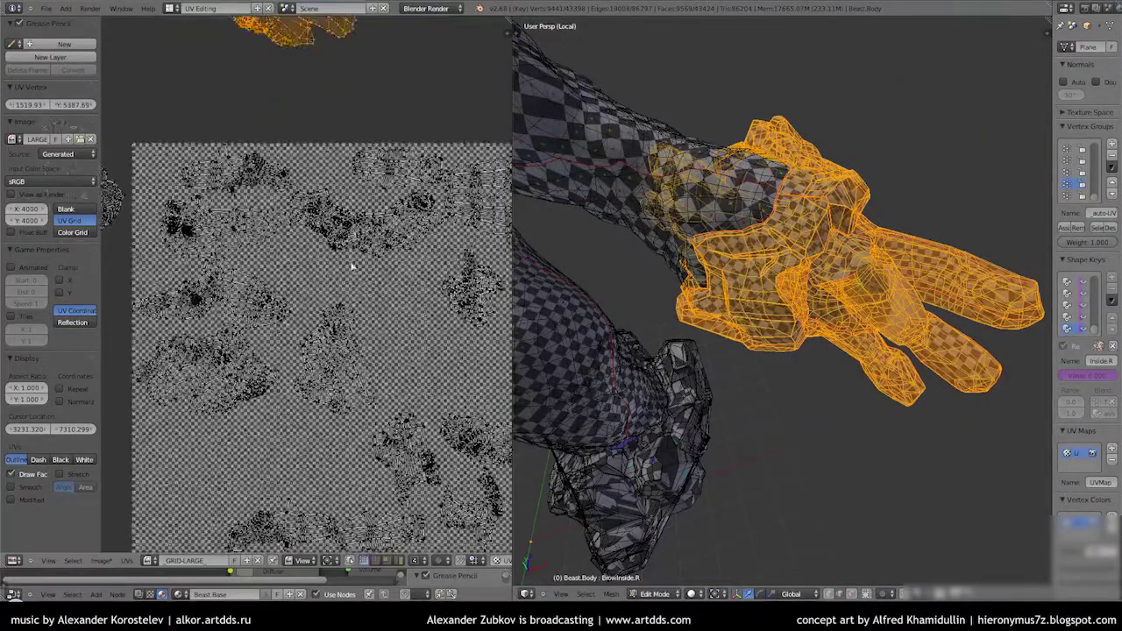
scroll(354, 260, down, 2)
Select one hand island in the UV editor, move it left and shrink it
key(a)
key(l)
scroll(342, 282, up, 3)
scroll(342, 282, down, 3)
key(g)
scroll(148, 220, up, 2)
scroll(148, 220, up, 2)
key(s)
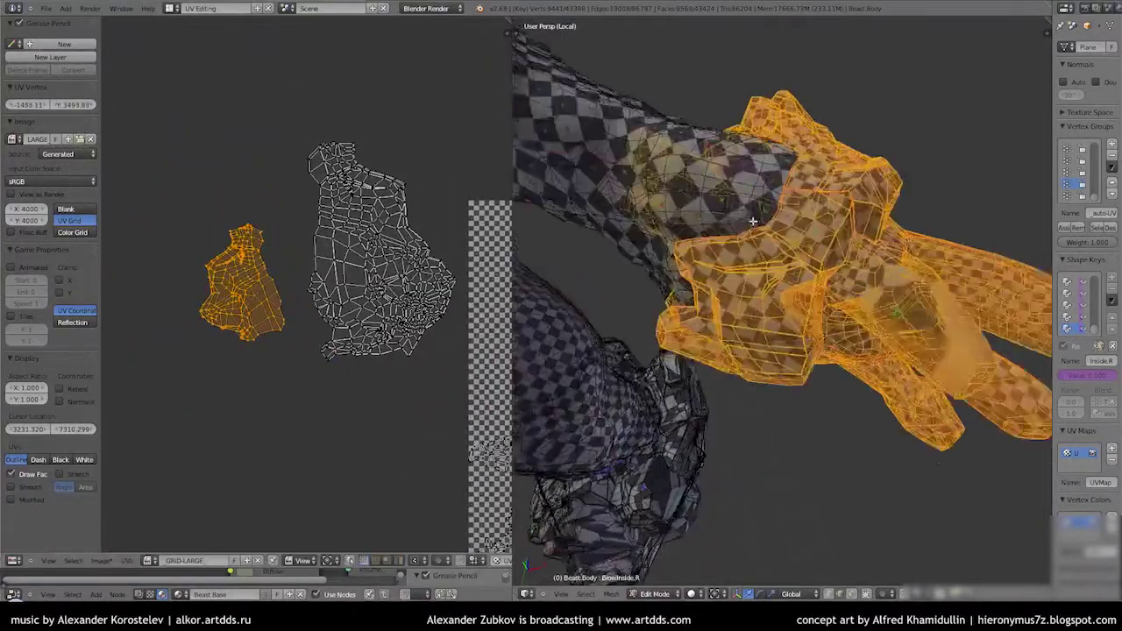
click(300, 283)
Check the neighbouring hand islands against the checker image, then deselect and re-frame the hand
key(a)
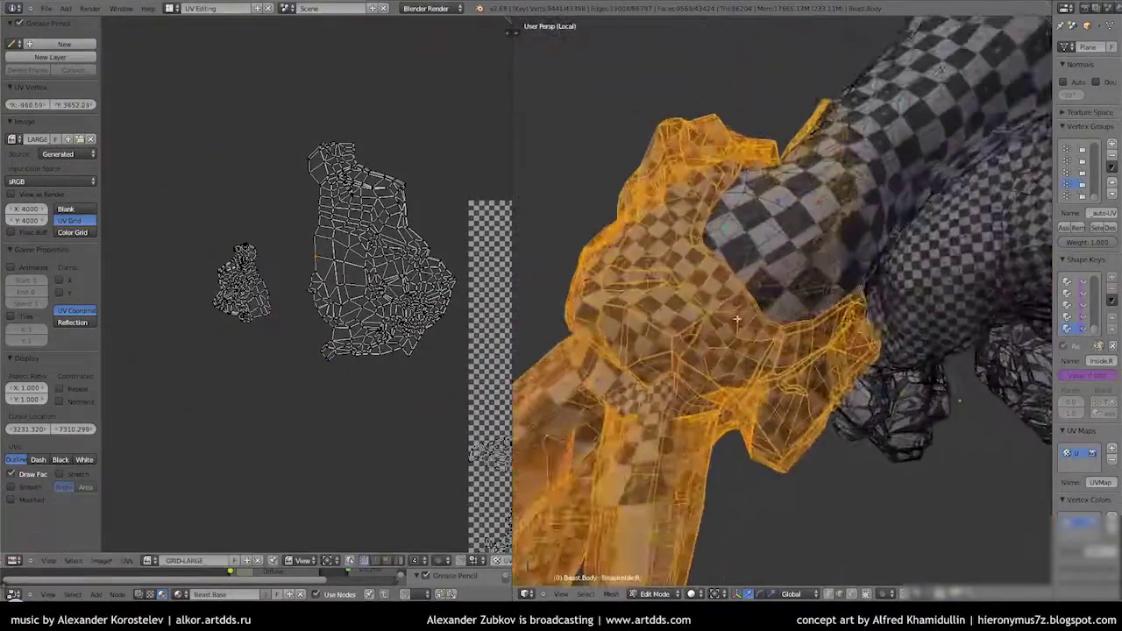
key(l)
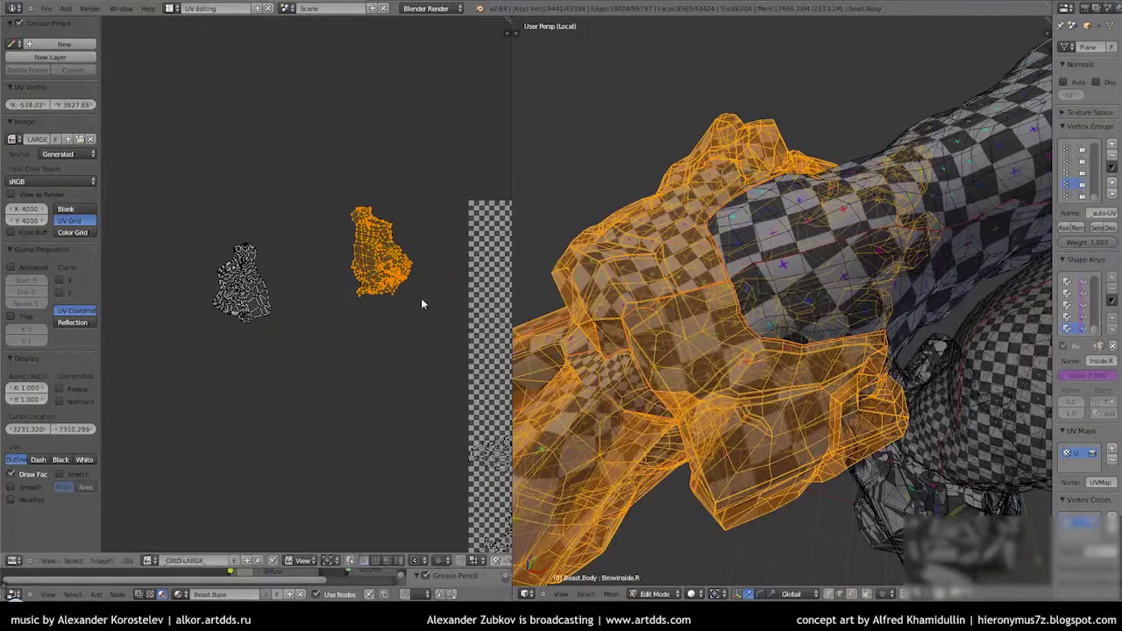
scroll(349, 222, down, 3)
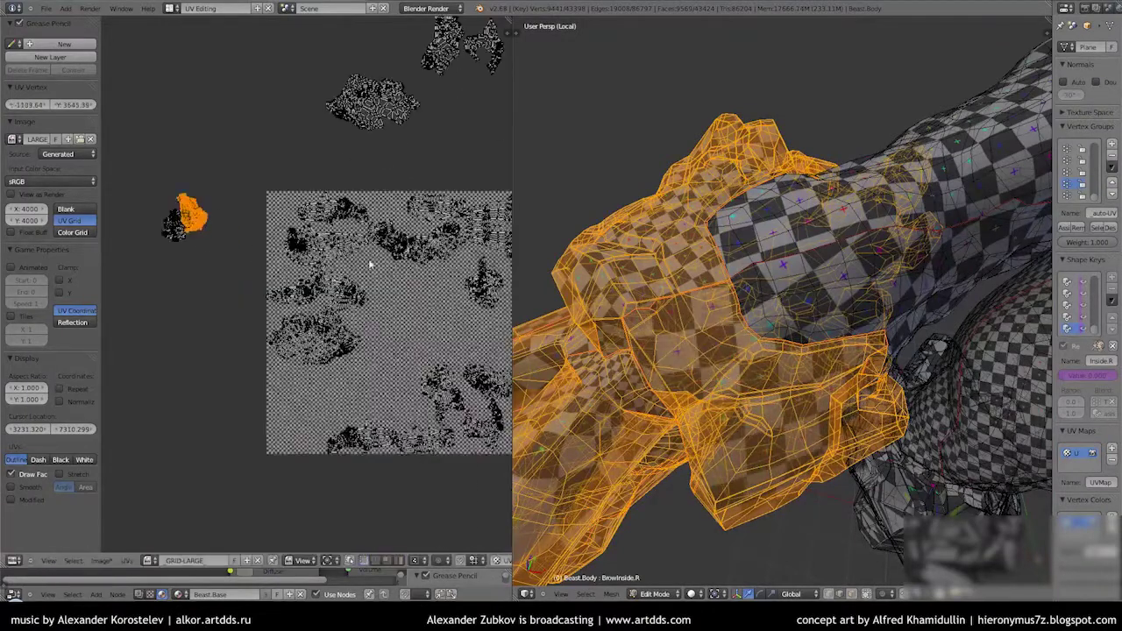
middle_drag(371, 257, 330, 283)
key(l)
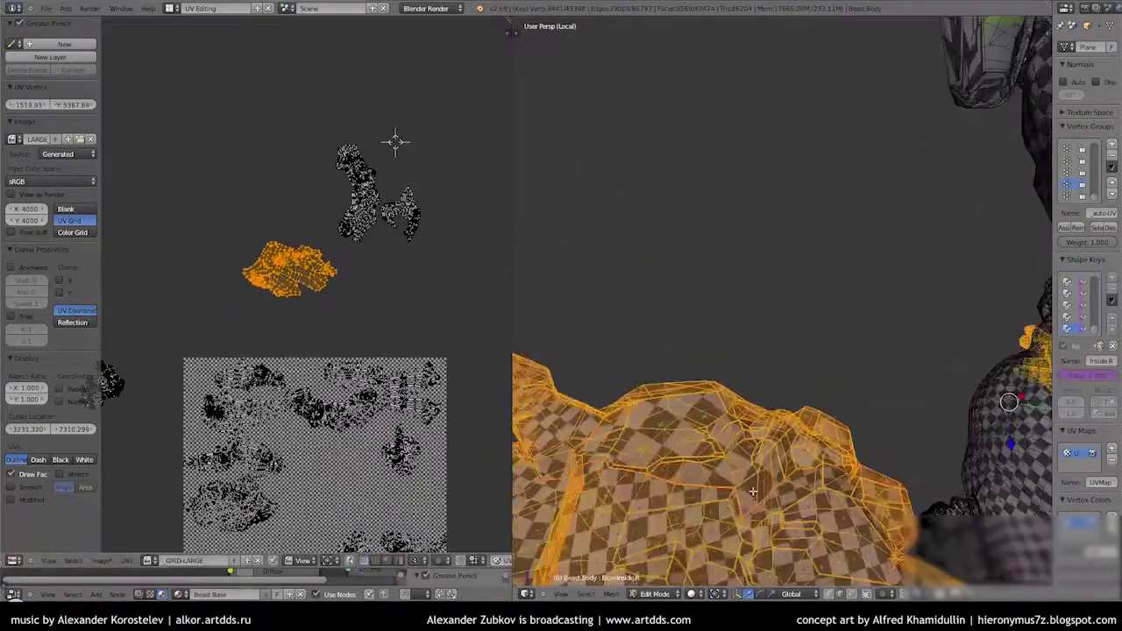
middle_drag(696, 343, 636, 352)
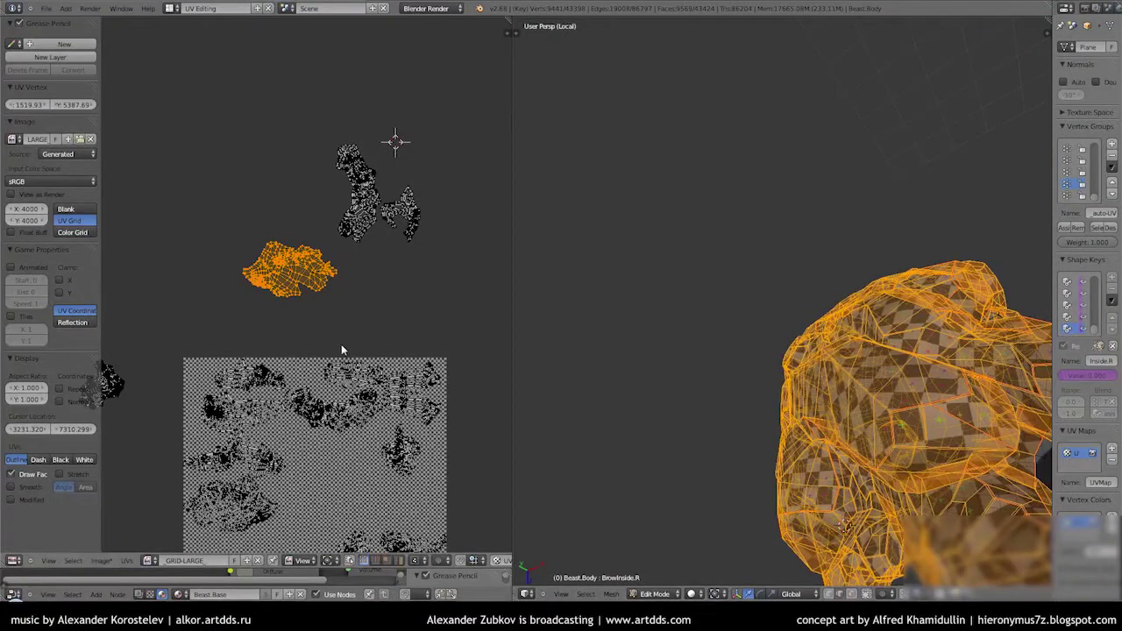
key(a)
middle_drag(266, 261, 340, 261)
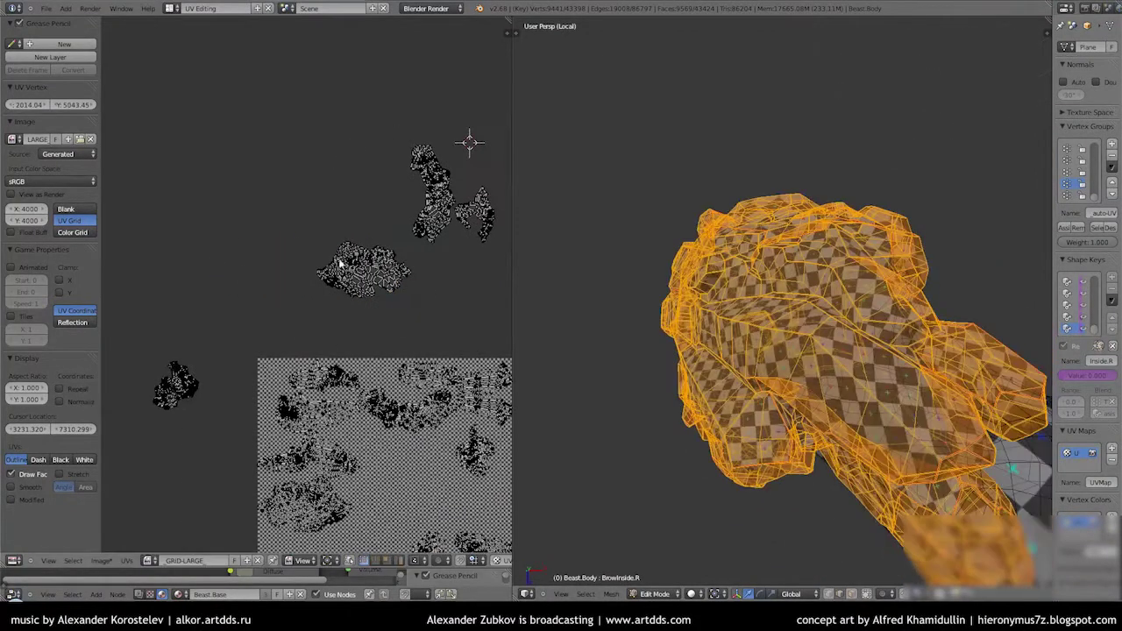
middle_drag(232, 323, 293, 425)
scroll(292, 425, down, 2)
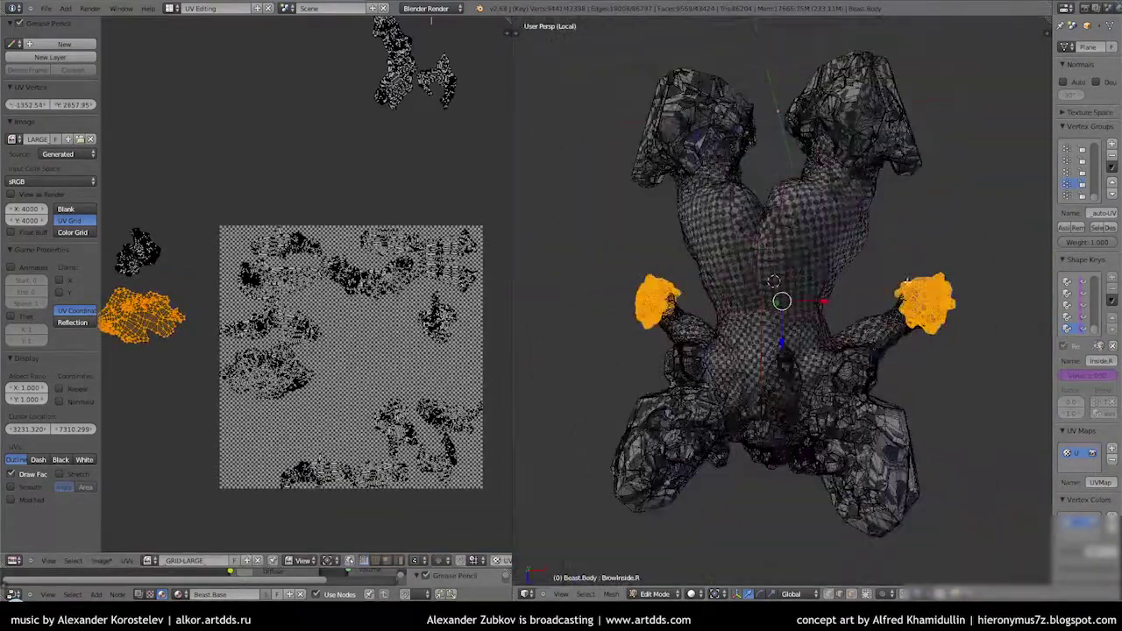
Add a second UV island to the selection and move both islands upward
middle_drag(768, 292, 293, 367)
scroll(182, 375, up, 3)
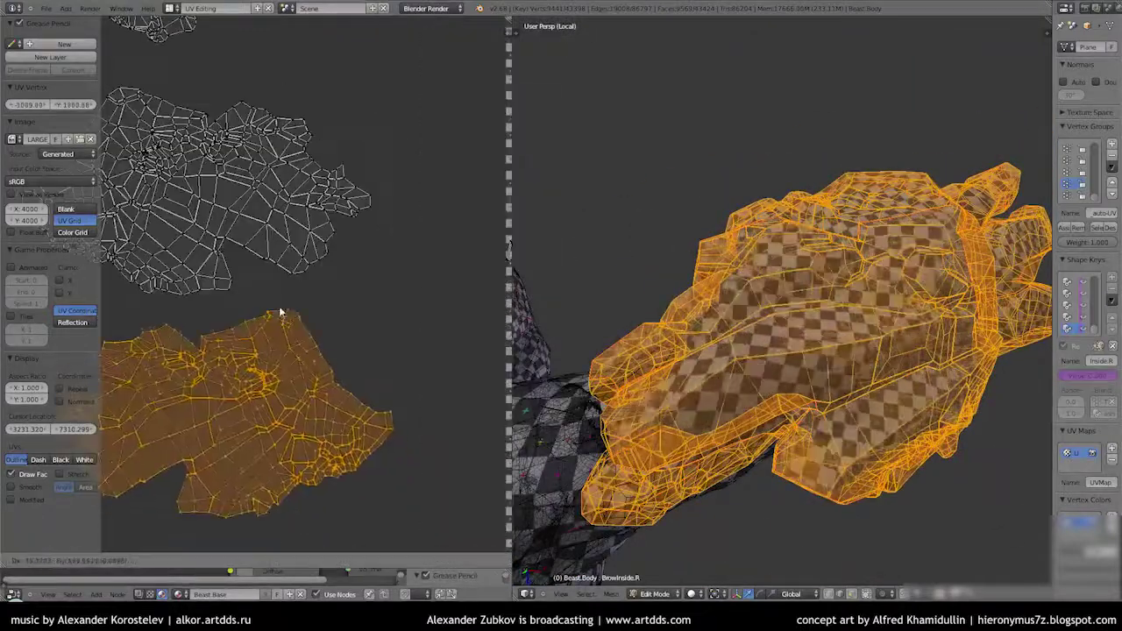
scroll(283, 313, down, 2)
key(l)
scroll(340, 312, down, 1)
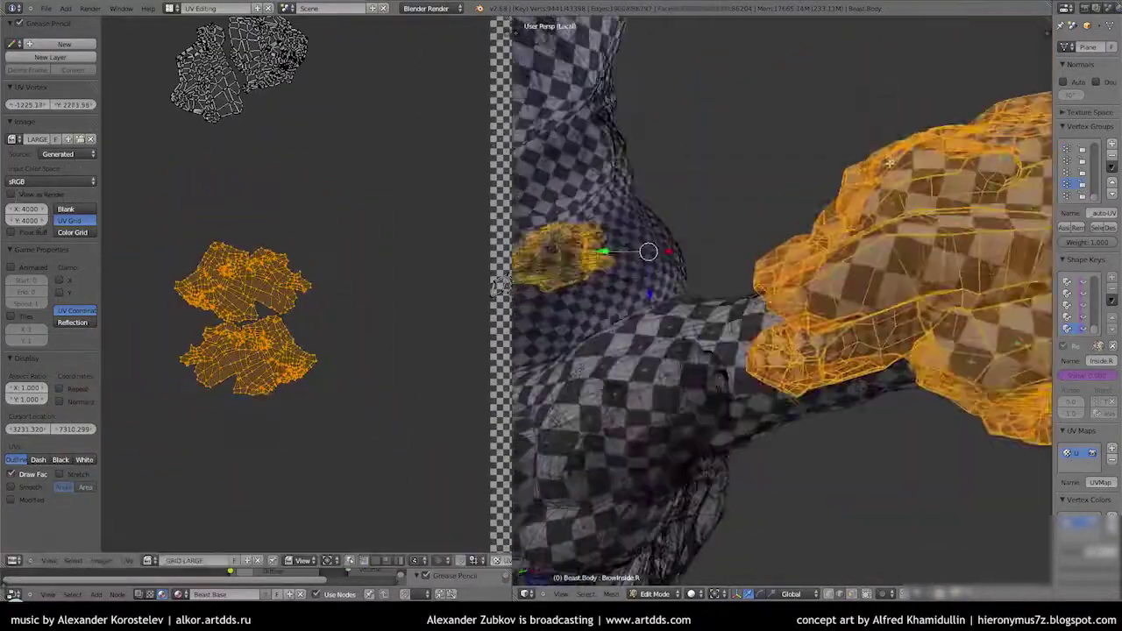
key(g)
click(368, 170)
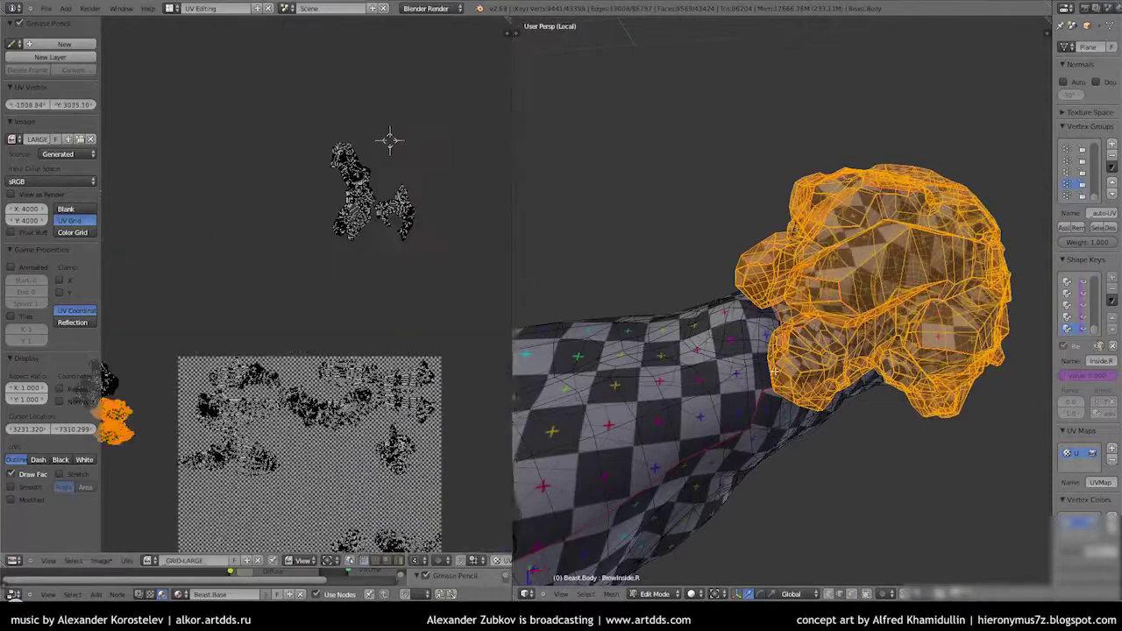
Select the elongated arm island, cancel its move, and rotate it upright
click(368, 203)
key(g)
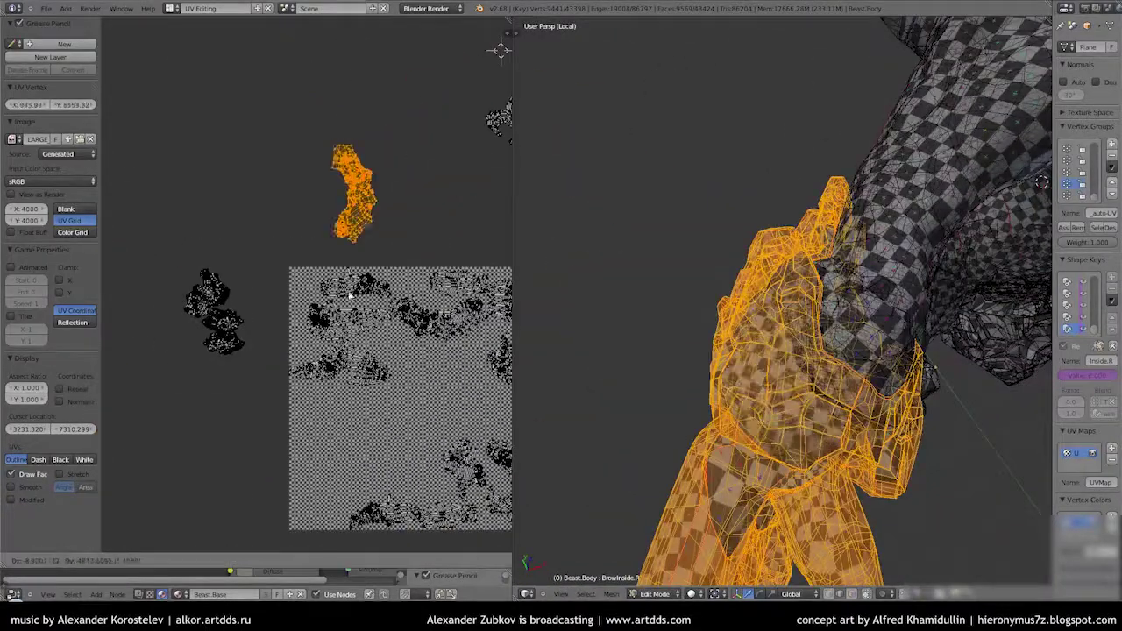
right_click(419, 314)
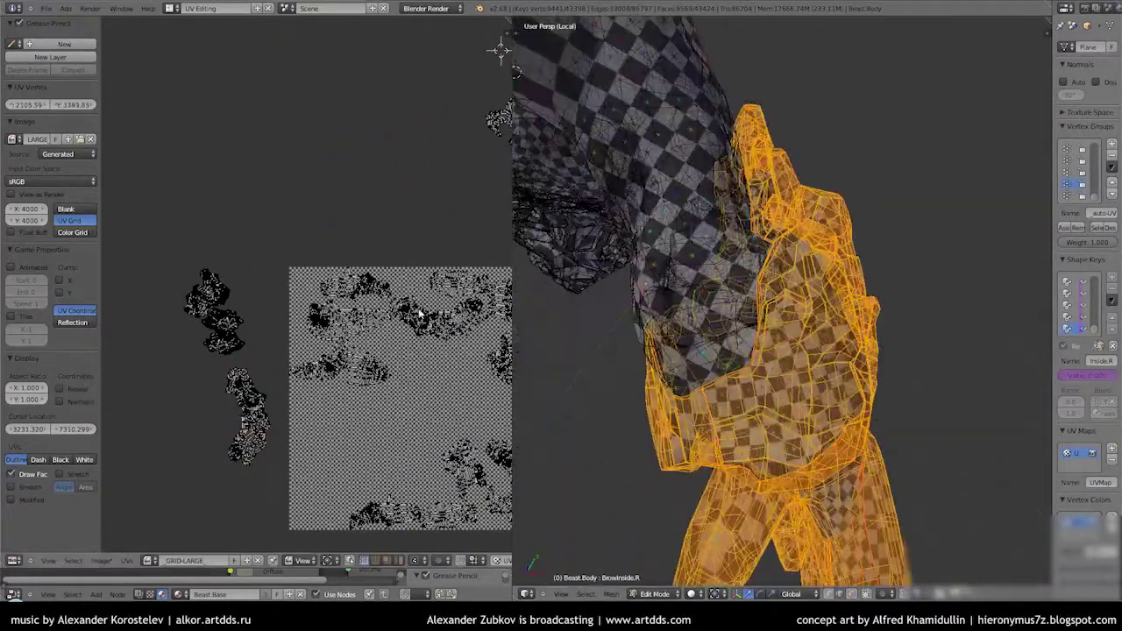
scroll(218, 415, up, 3)
key(r)
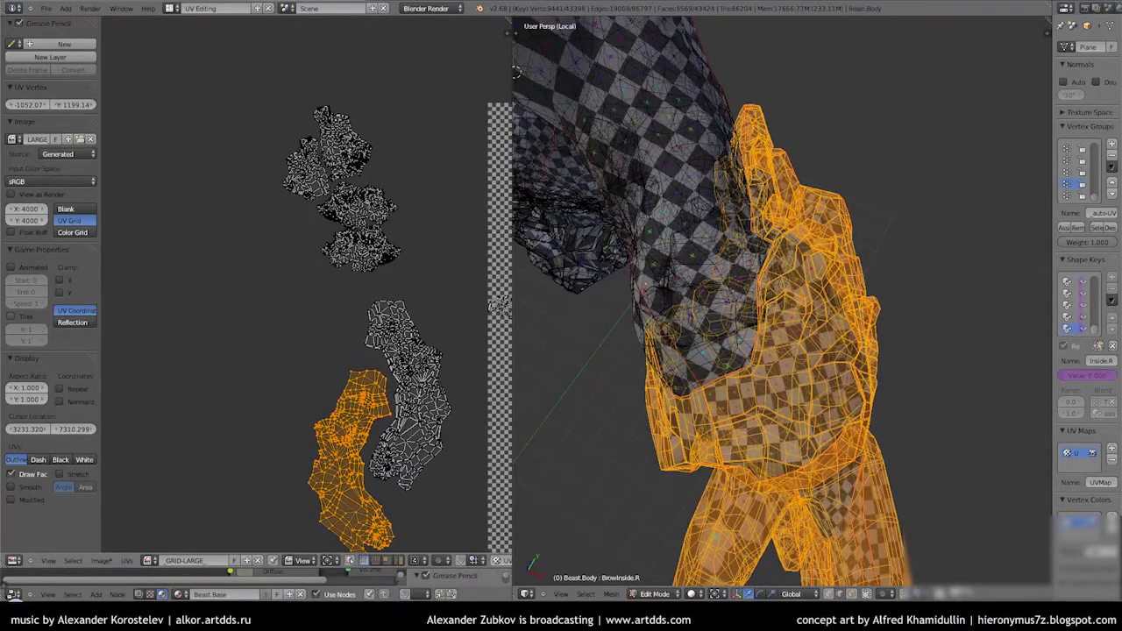
Select a second long UV island and scale the islands with proportional falloff
key(l)
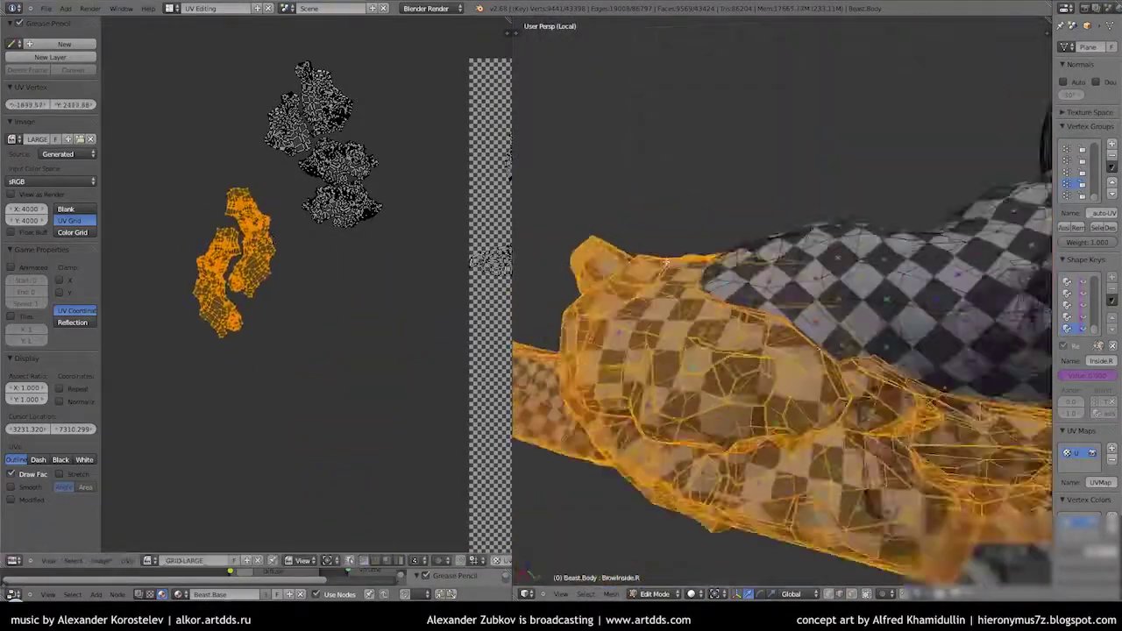
scroll(315, 290, up, 3)
scroll(267, 359, up, 2)
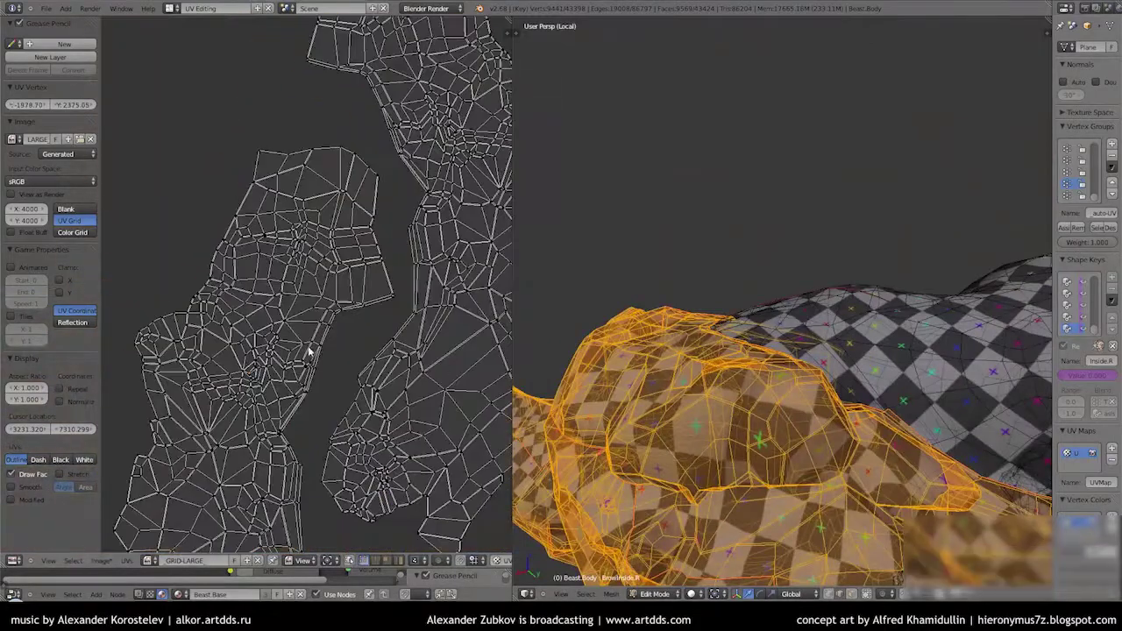
key(s)
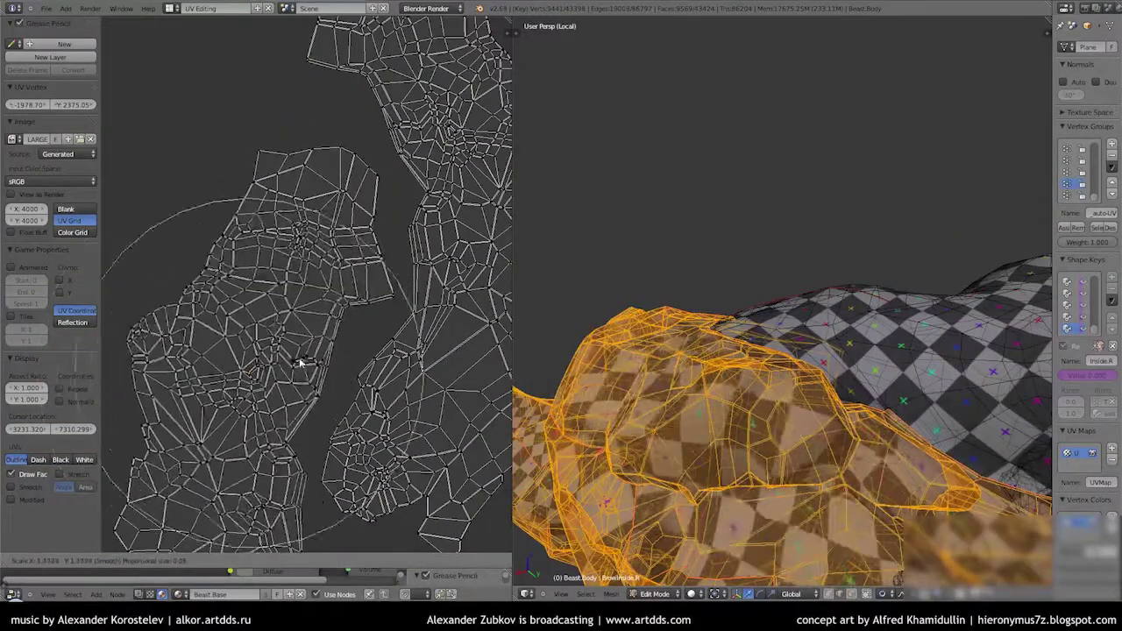
click(307, 353)
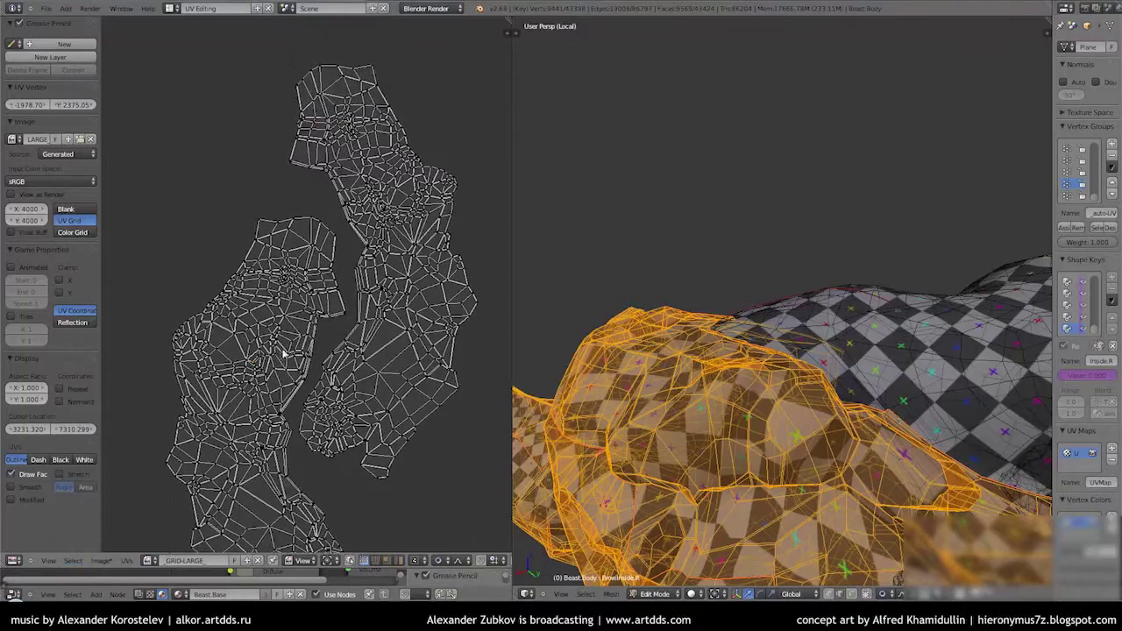
Stretch the islands into shape with proportional falloff while viewing the hand close up
scroll(271, 346, up, 2)
mouse_move(891, 338)
middle_down()
mouse_move(834, 284)
mouse_move(250, 162)
middle_up()
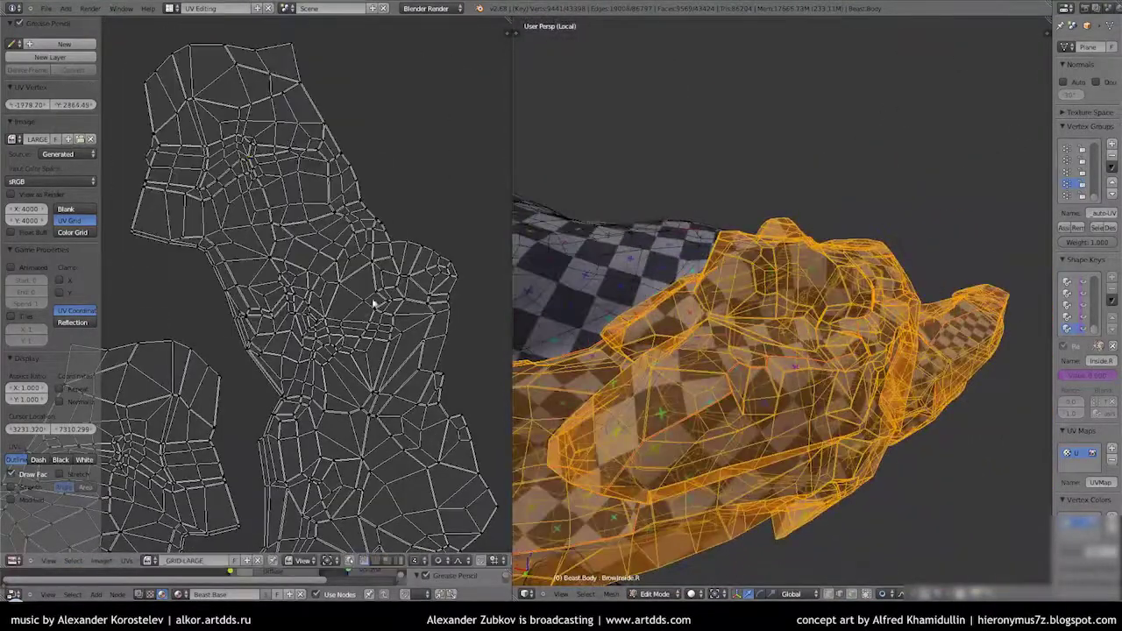
key(g)
click(389, 396)
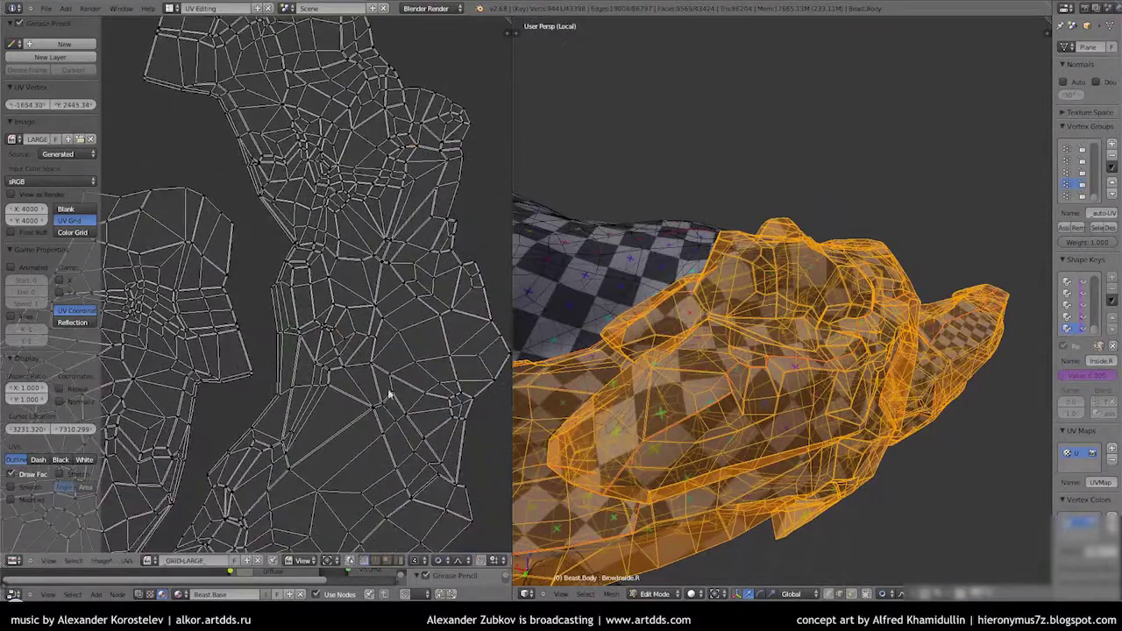
Select all UV islands and scale them over to the left
scroll(366, 169, down, 4)
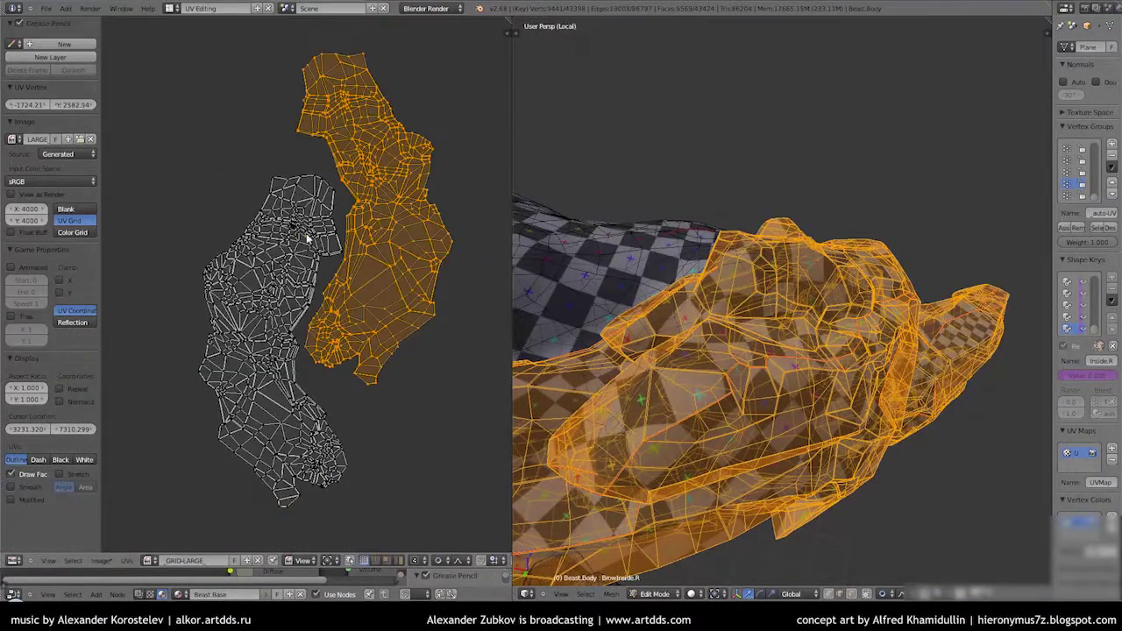
key(a)
key(s)
click(349, 298)
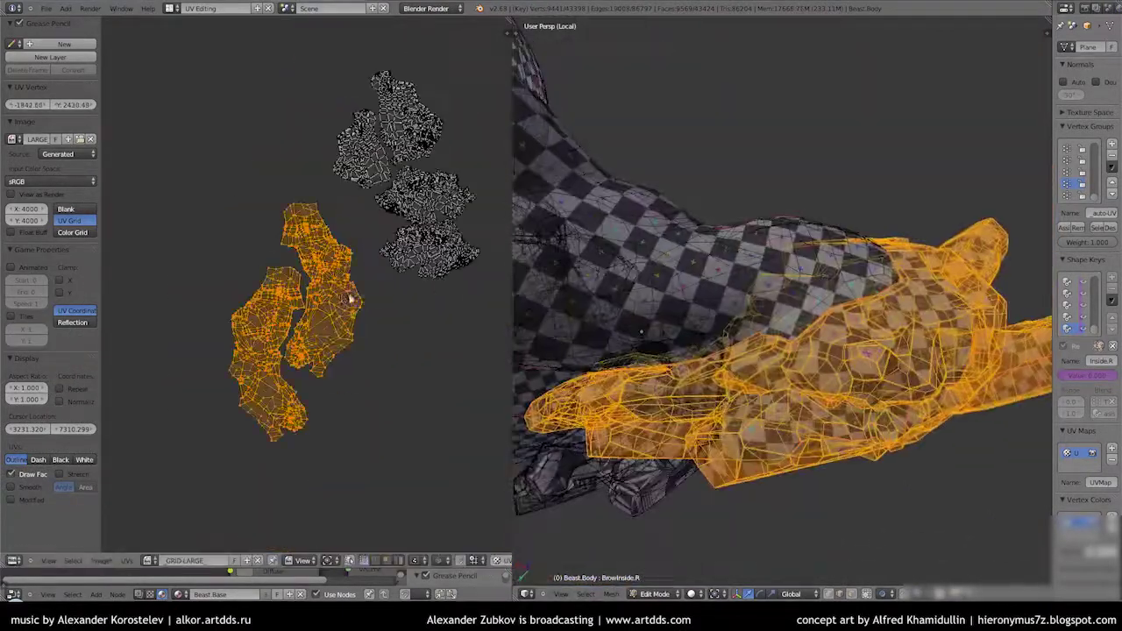
Pick the arm island in the upper area and move it clear of the hand islands
scroll(296, 361, up, 2)
click(300, 238)
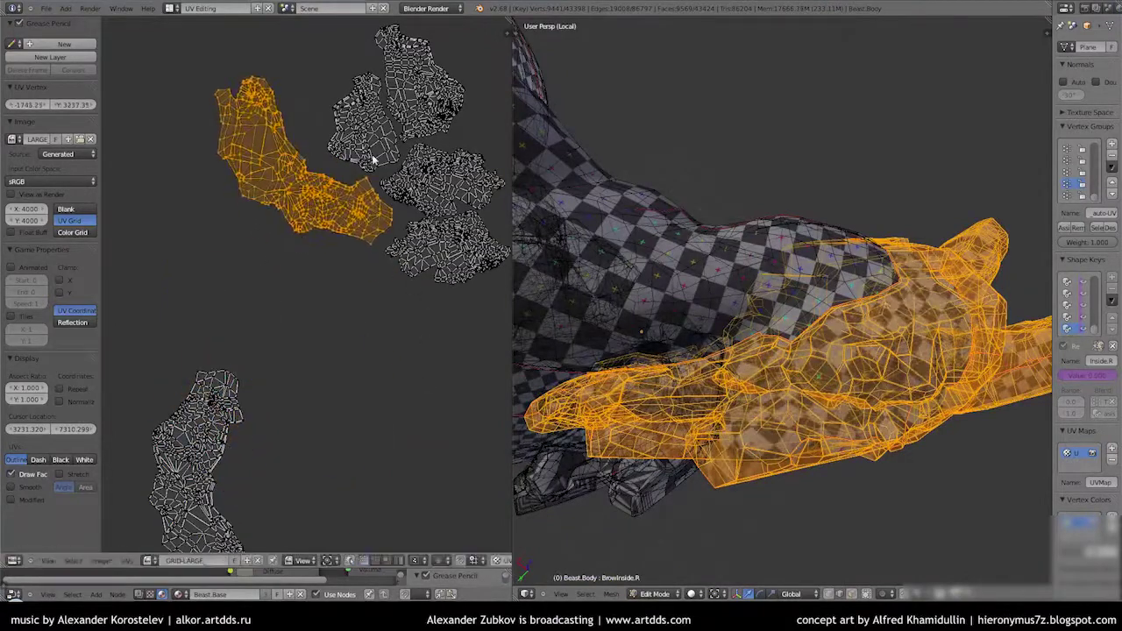
key(g)
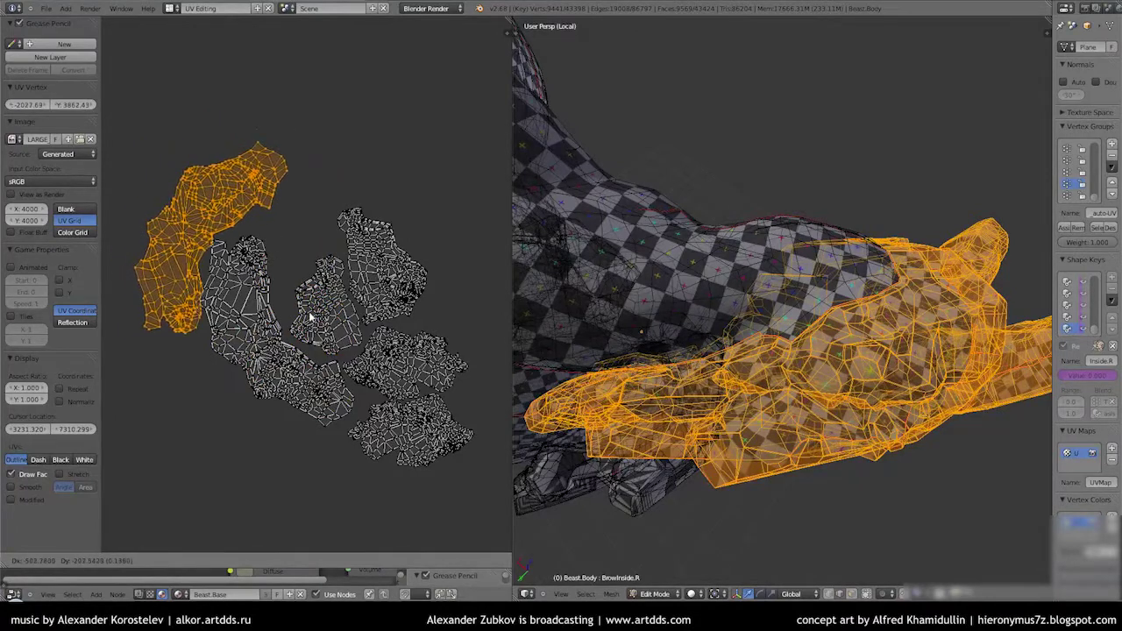
click(309, 317)
scroll(351, 333, down, 4)
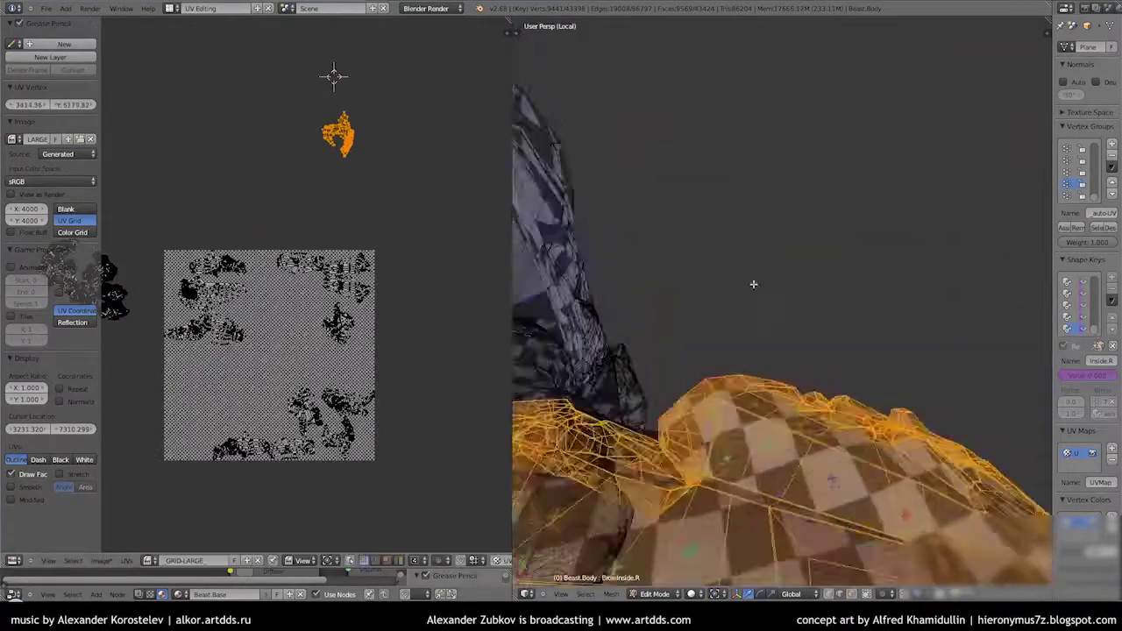
Shrink the hand UV island to 0.9 and place it inside the checker square
ctrl+scroll(277, 228, left, 3)
scroll(403, 435, up, 1)
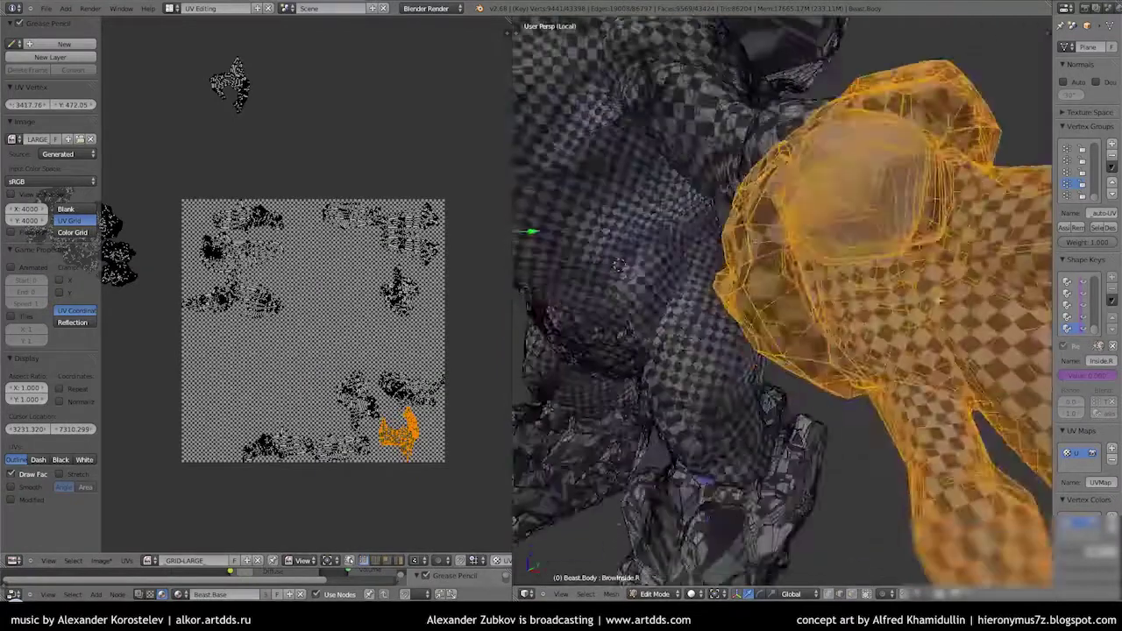
middle_drag(633, 393, 684, 351)
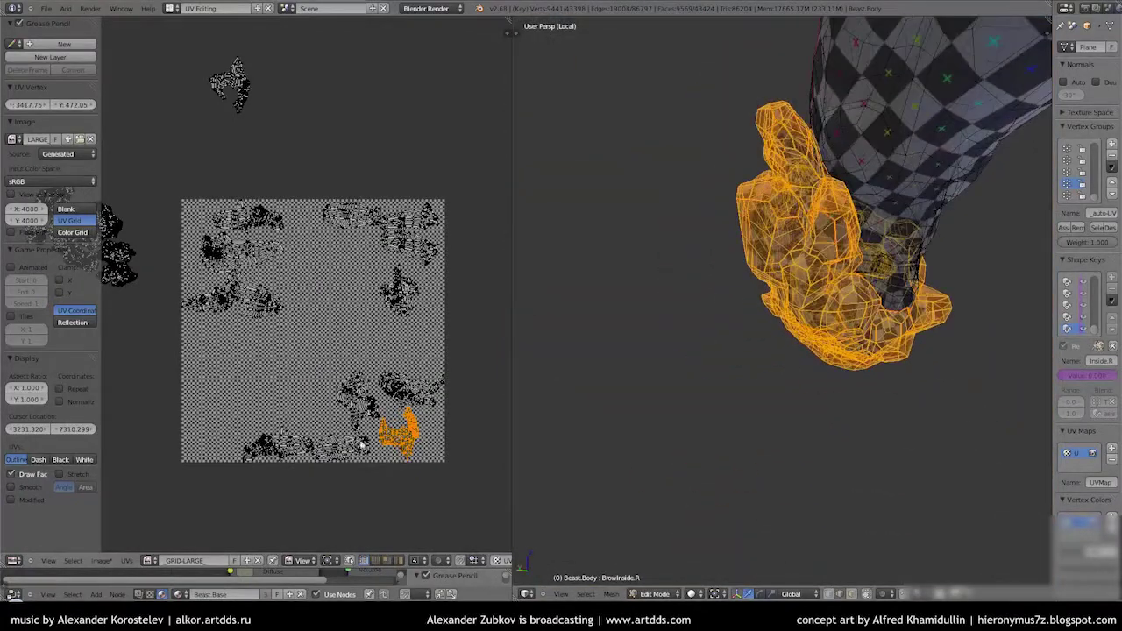
scroll(219, 230, up, 3)
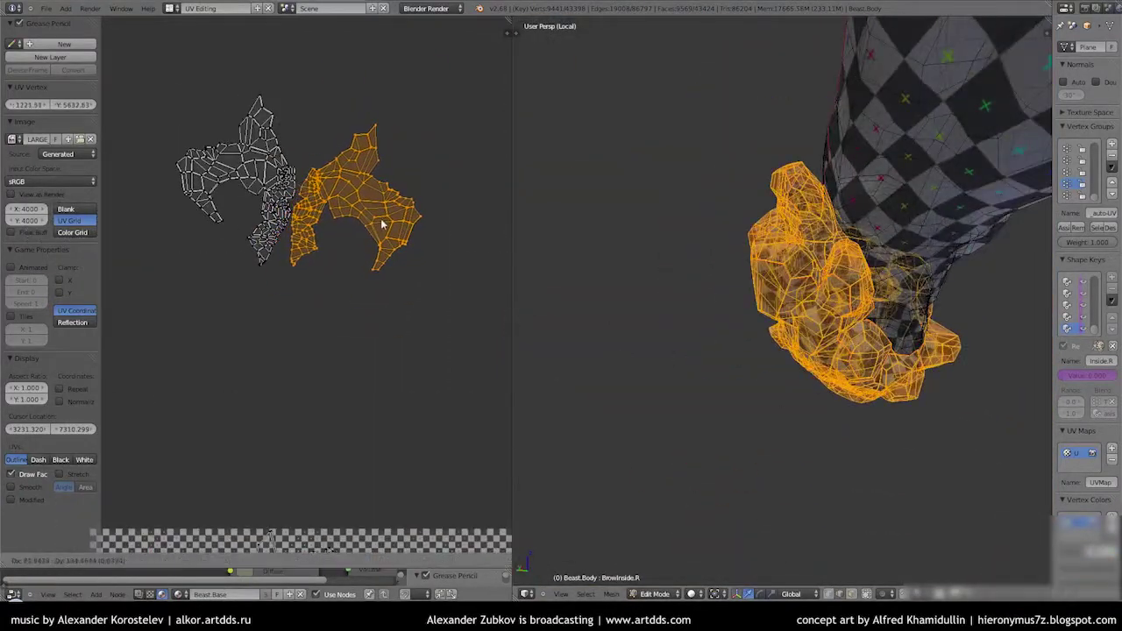
scroll(386, 219, down, 1)
scroll(412, 210, down, 2)
scroll(423, 190, down, 3)
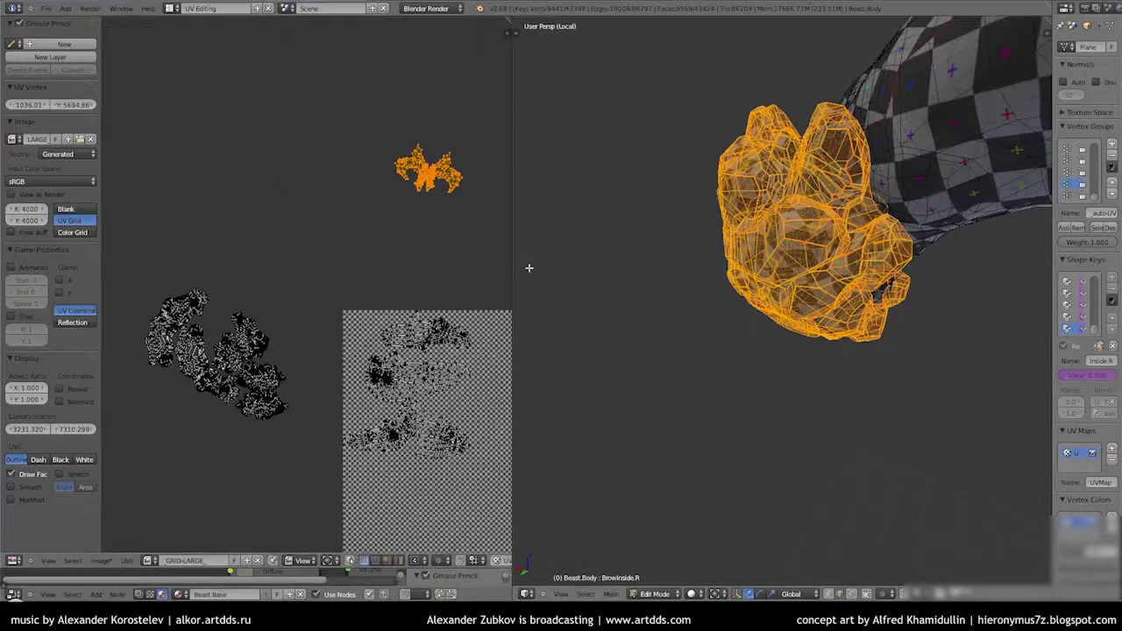
key(s)
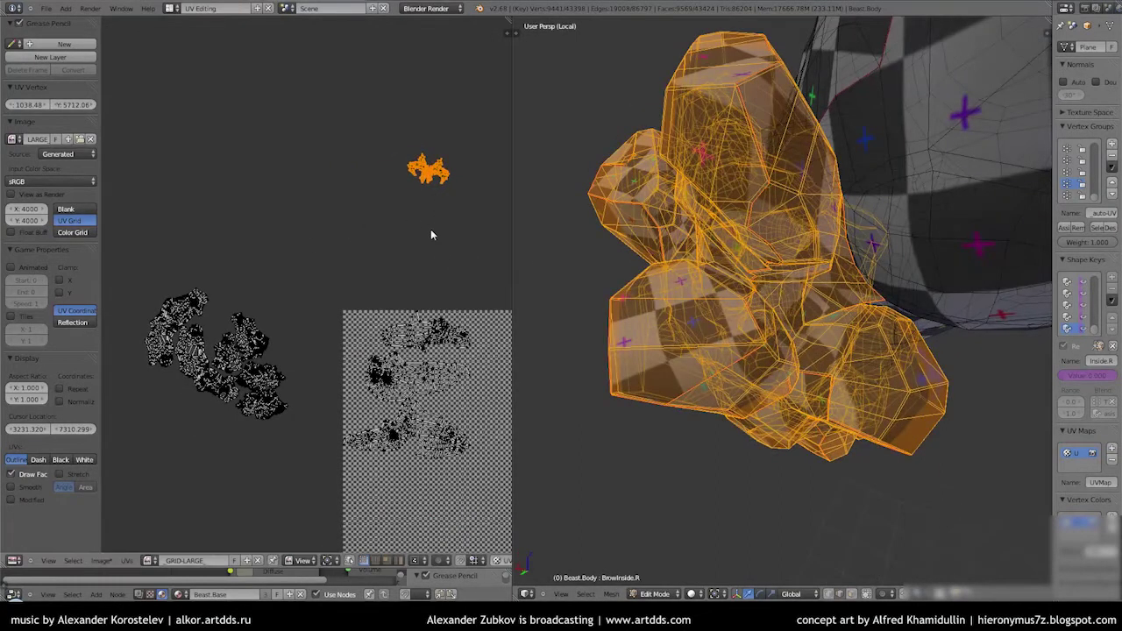
scroll(412, 176, up, 5)
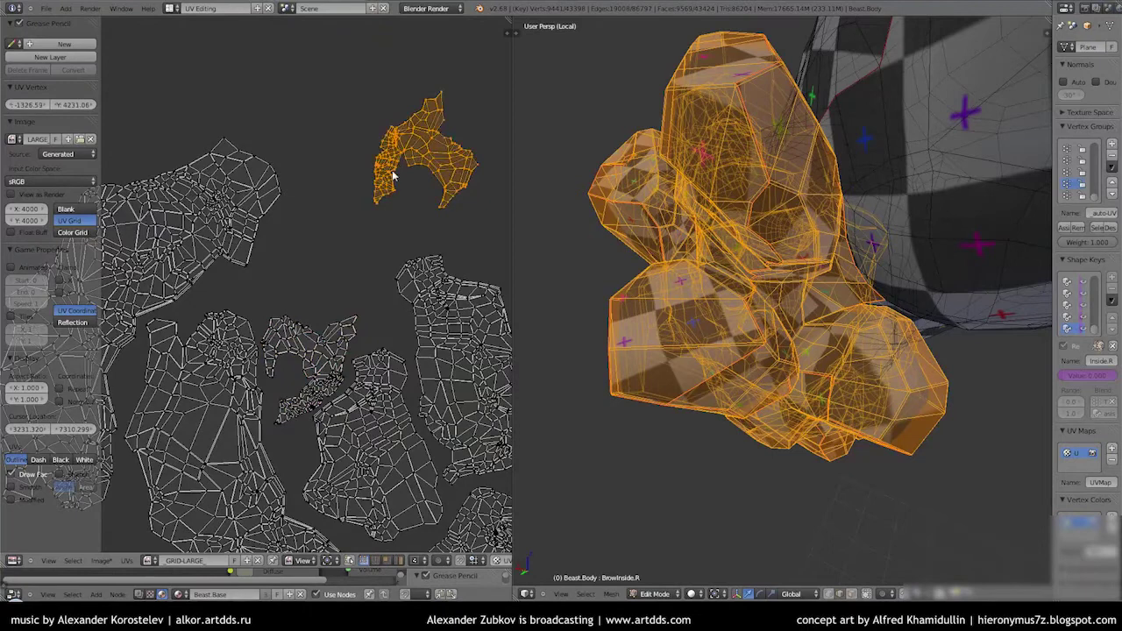
click(346, 279)
scroll(298, 278, down, 4)
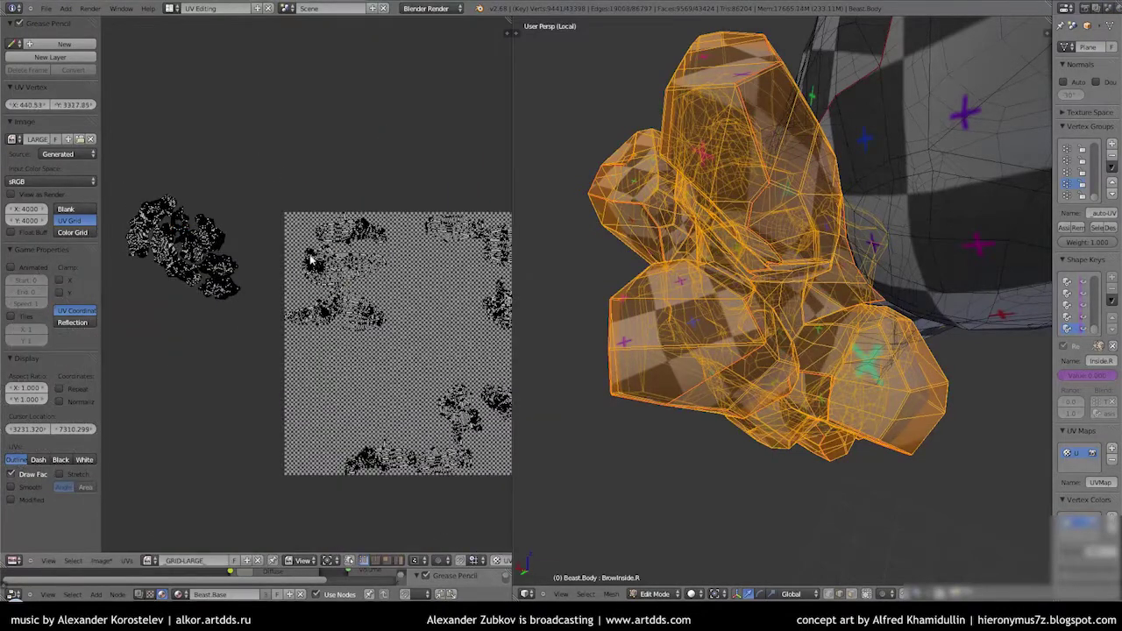
Frame the hand in top orthographic view and orbit around it to inspect
middle_drag(797, 285, 800, 346)
key(KP_Decimal)
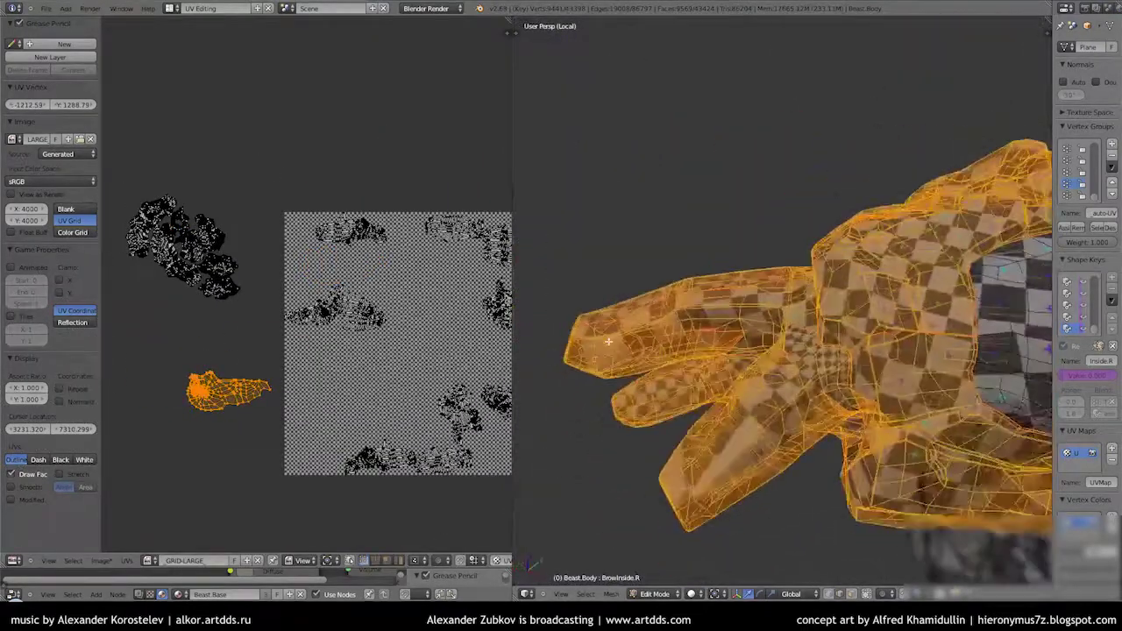
key(KP_7)
middle_drag(827, 263, 785, 348)
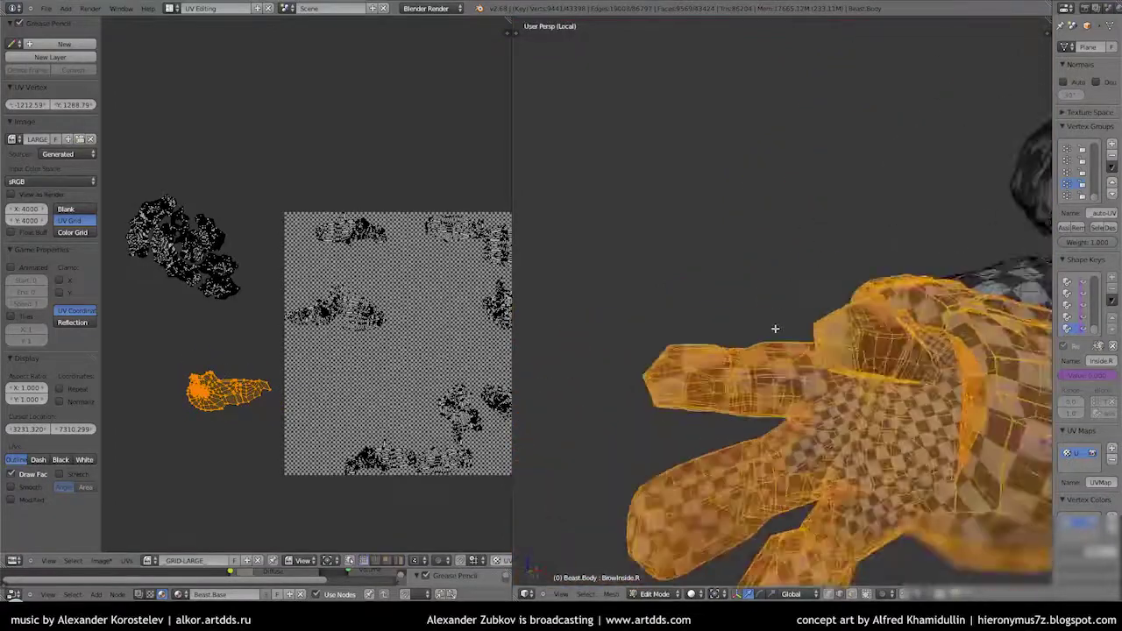
middle_drag(359, 329, 325, 317)
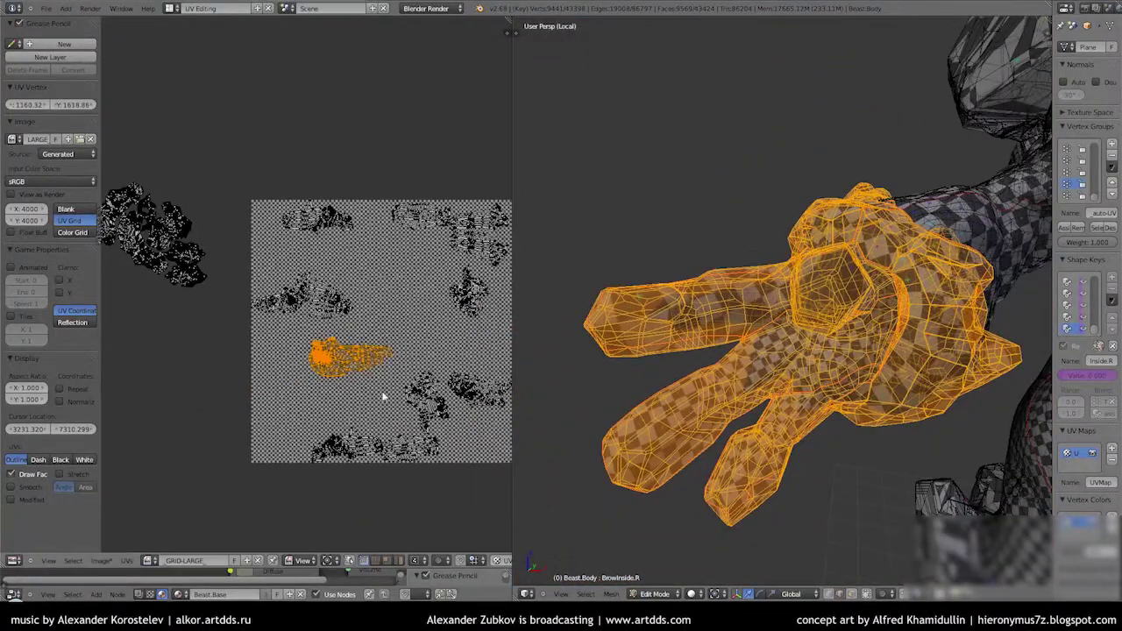
middle_drag(789, 350, 753, 289)
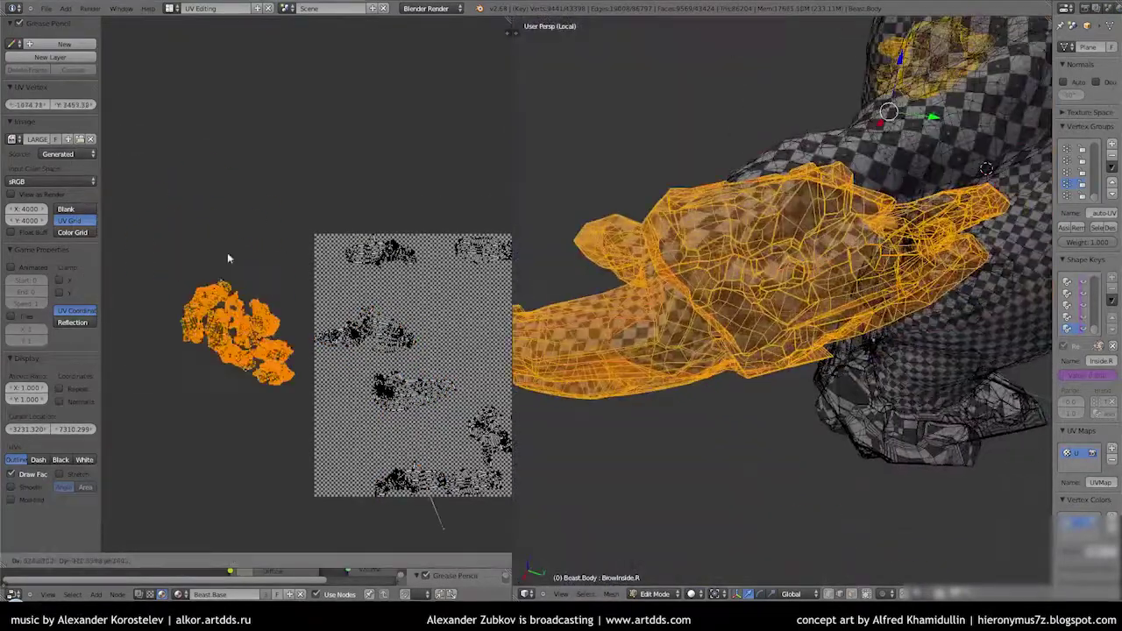
mouse_move(778, 214)
middle_down()
mouse_move(281, 248)
mouse_move(126, 198)
middle_up()
scroll(270, 195, up, 2)
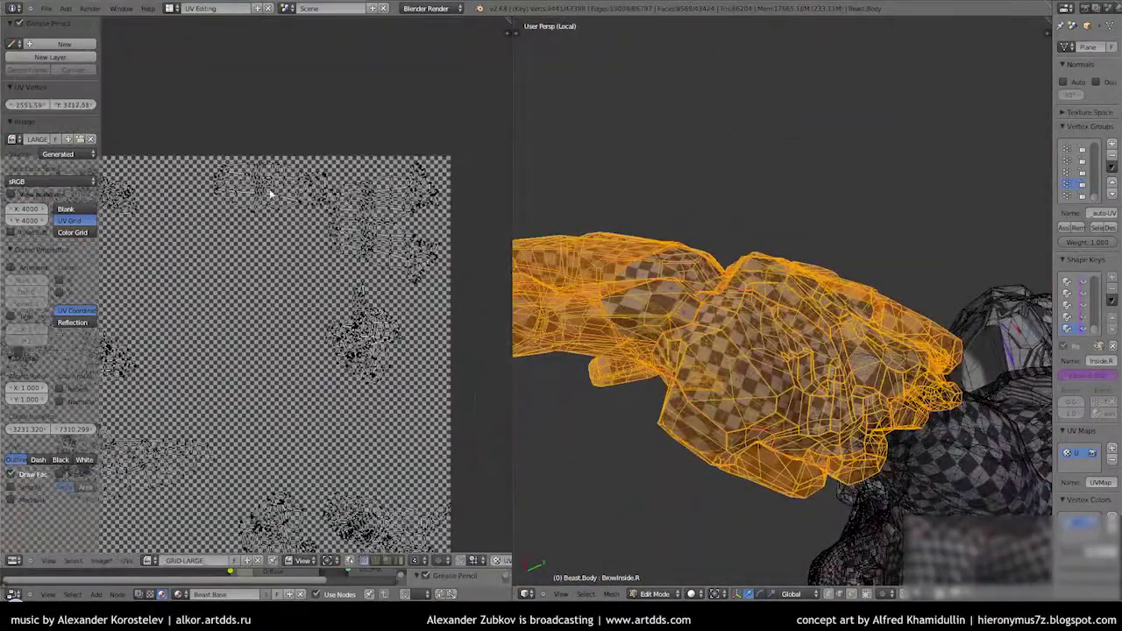
scroll(261, 211, down, 2)
Deselect the mesh and select the auto-UV vertex group faces covering both hands
key(a)
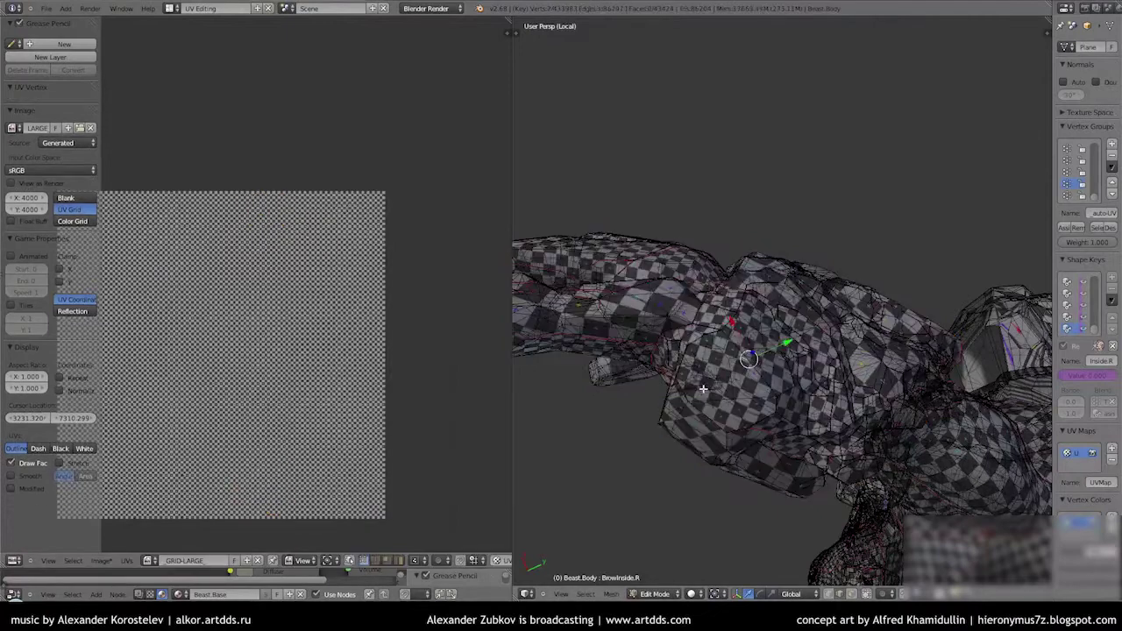
middle_drag(704, 371, 788, 333)
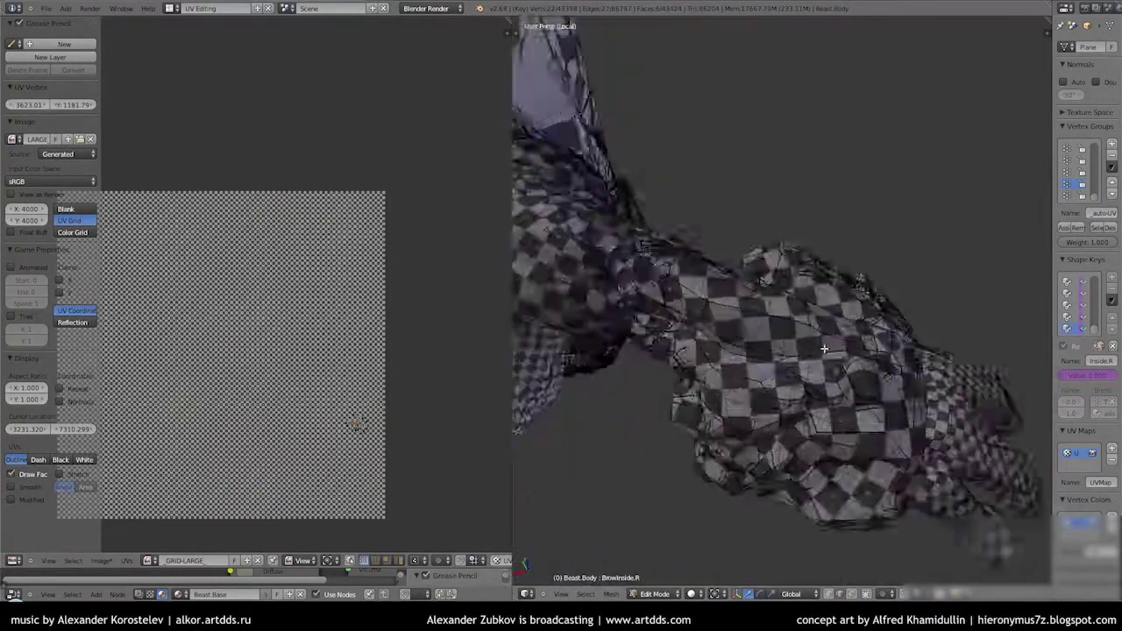
click(1072, 228)
middle_drag(877, 368, 955, 416)
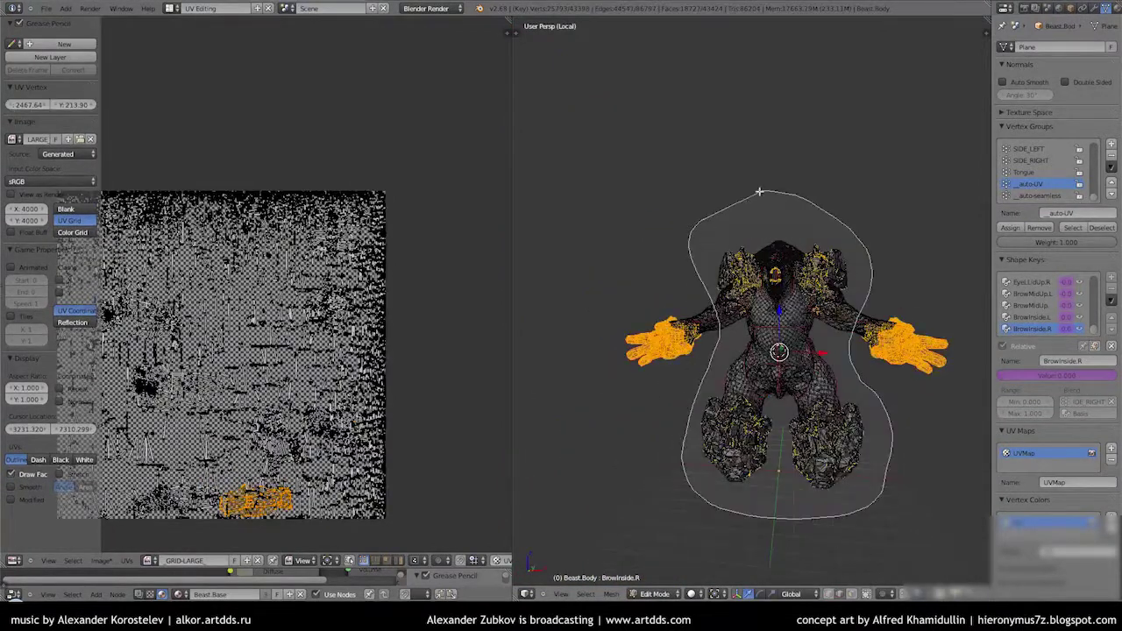
Hide everything except the selected hands and orbit around the hand mesh
key(shift+h)
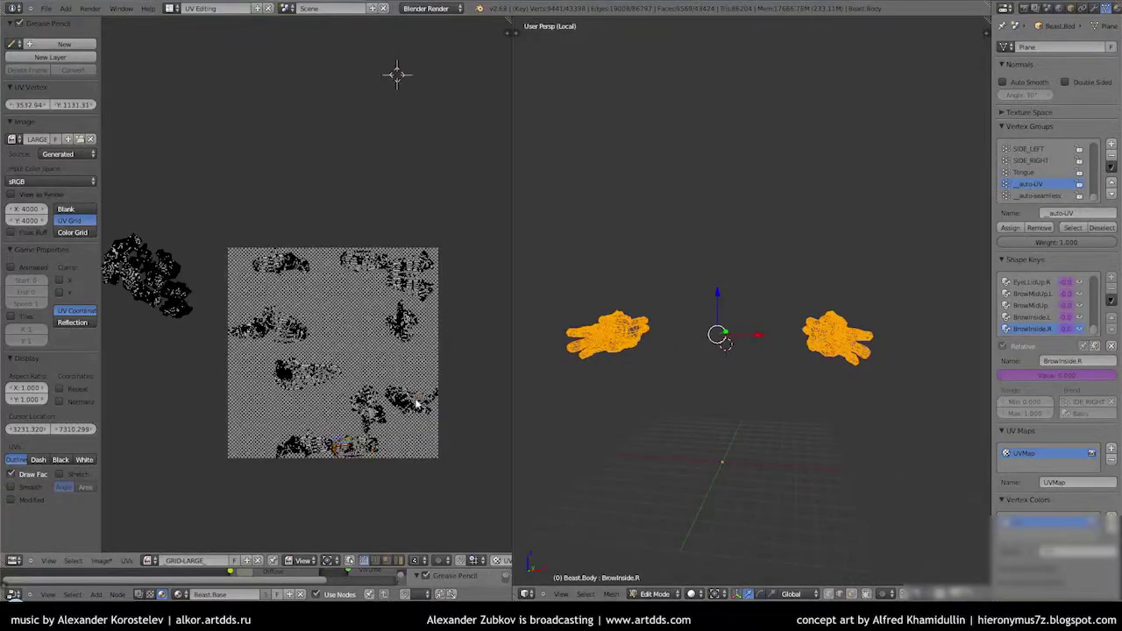
scroll(688, 366, up, 5)
middle_drag(688, 365, 666, 289)
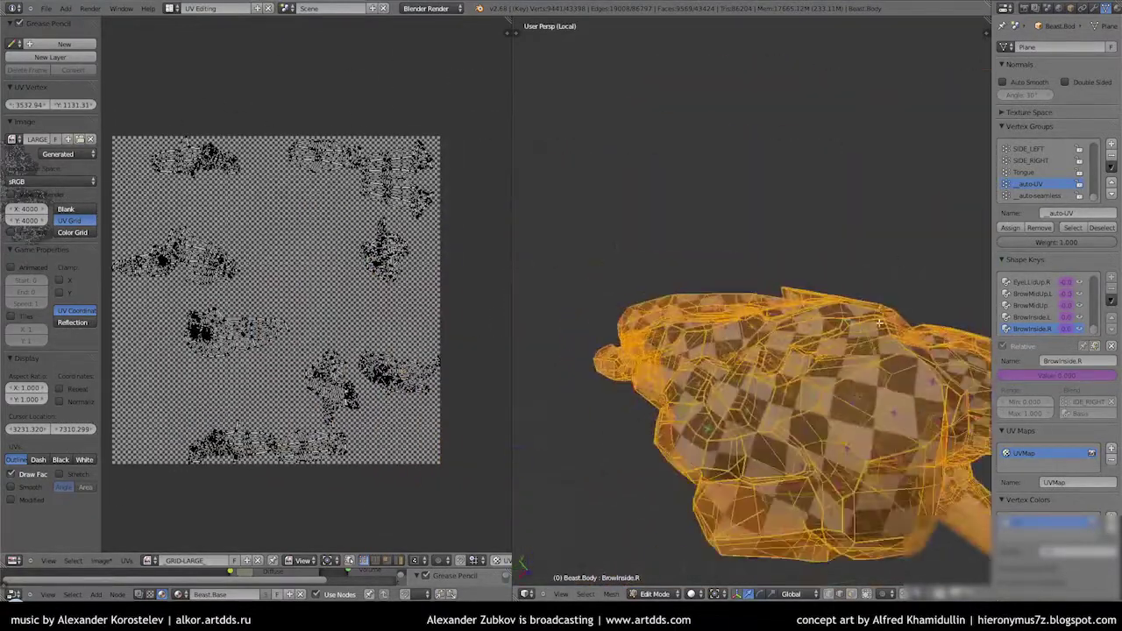
scroll(396, 92, down, 3)
middle_drag(395, 93, 429, 93)
scroll(234, 347, up, 2)
scroll(234, 347, up, 4)
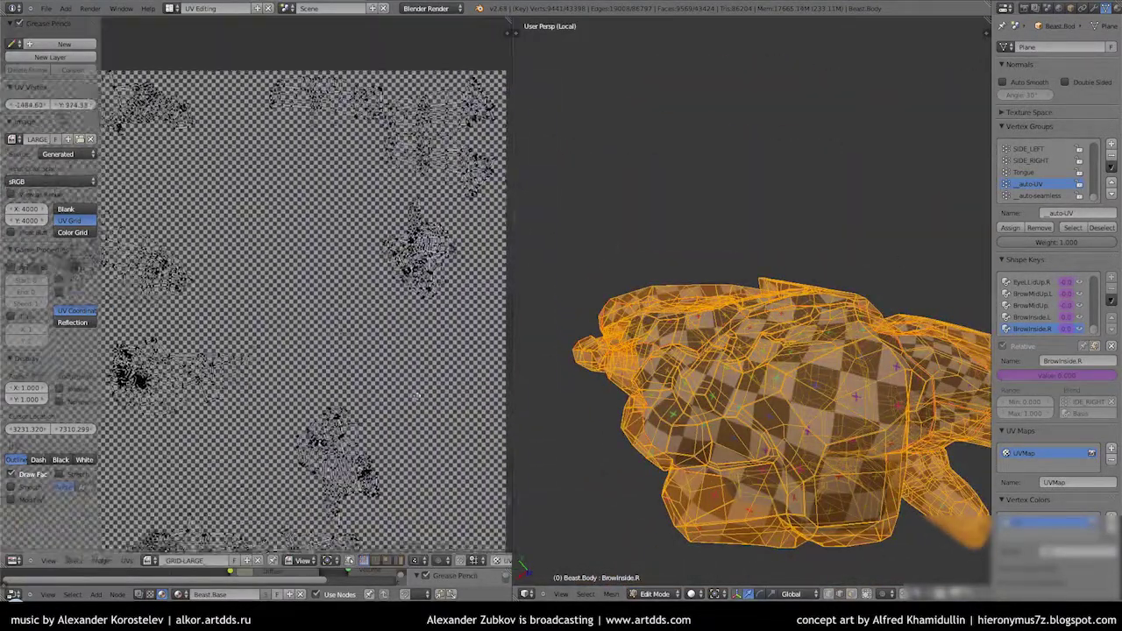
scroll(234, 346, down, 2)
scroll(641, 391, down, 3)
scroll(754, 404, up, 5)
Reselect the connected hand mesh and drag its UV island up and to the left
key(a)
click(729, 375)
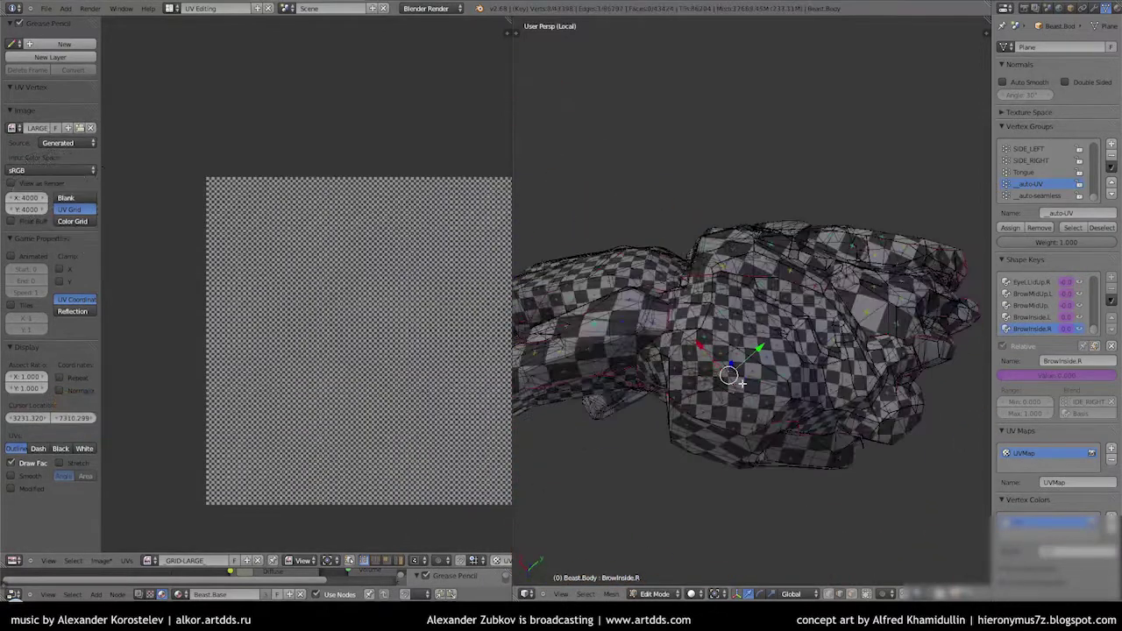
scroll(751, 350, down, 5)
scroll(751, 351, up, 6)
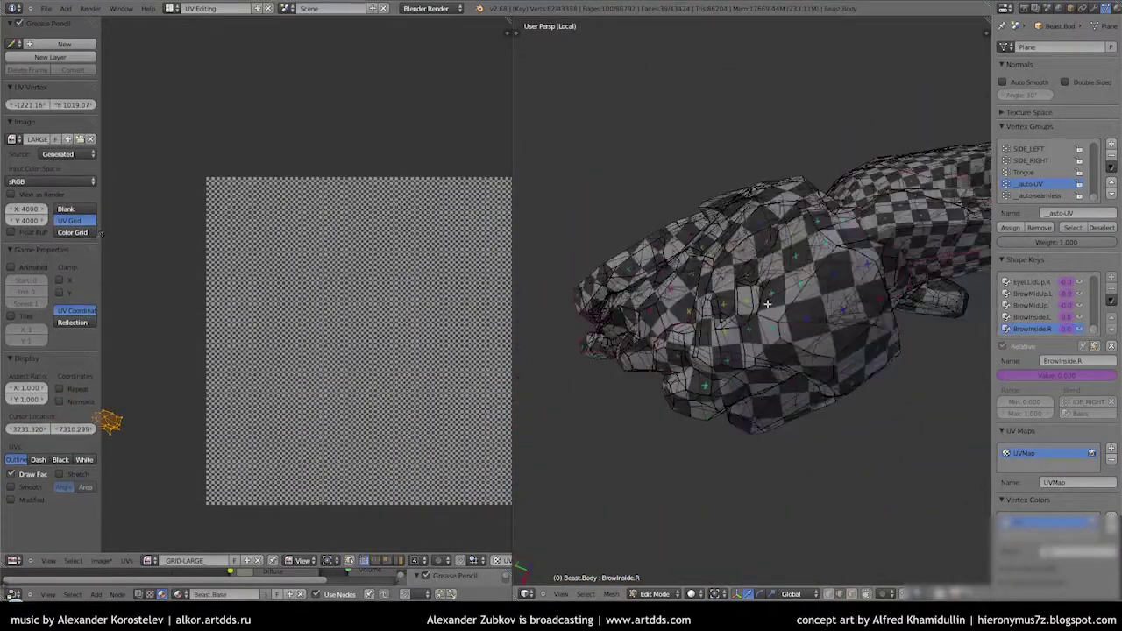
middle_drag(751, 350, 771, 368)
key(l)
key(a)
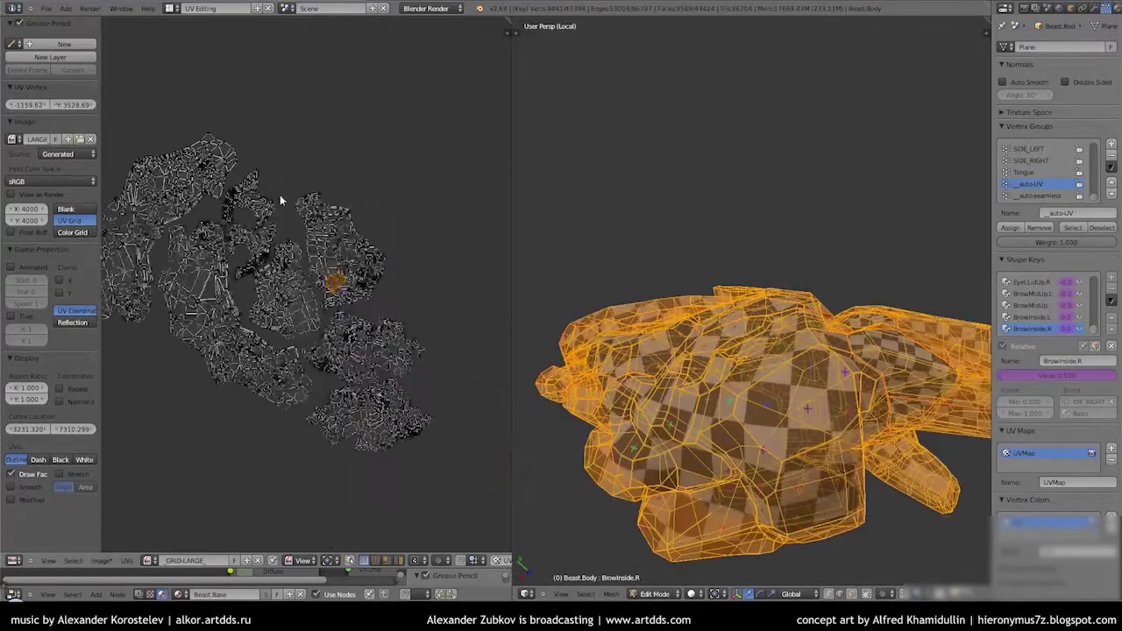
scroll(324, 348, down, 2)
drag(310, 439, 260, 368)
scroll(777, 119, up, 5)
scroll(742, 181, down, 2)
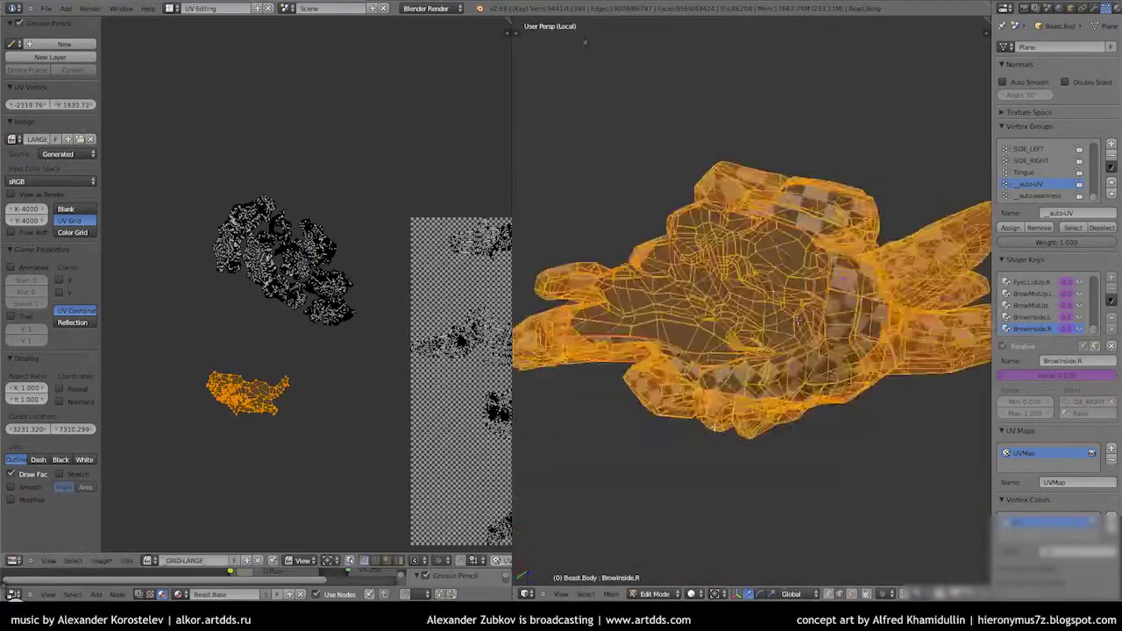
Grab the hand's UV island to reposition it in the UV layout
middle_drag(754, 351, 758, 409)
scroll(758, 408, up, 3)
scroll(758, 408, down, 4)
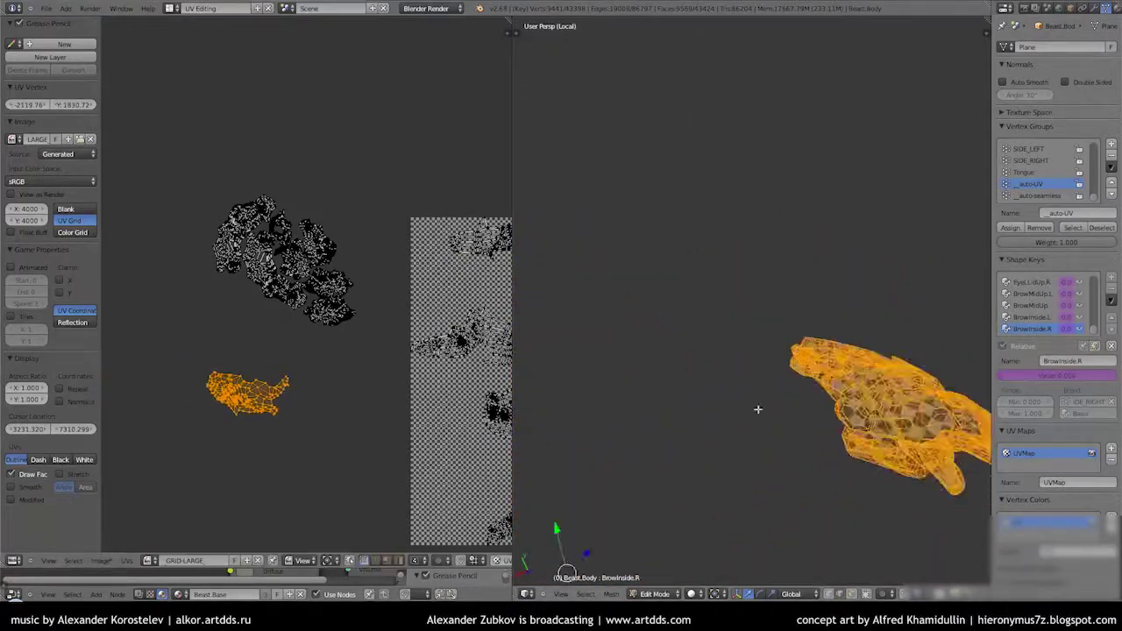
scroll(757, 408, up, 3)
key(g)
scroll(741, 399, down, 5)
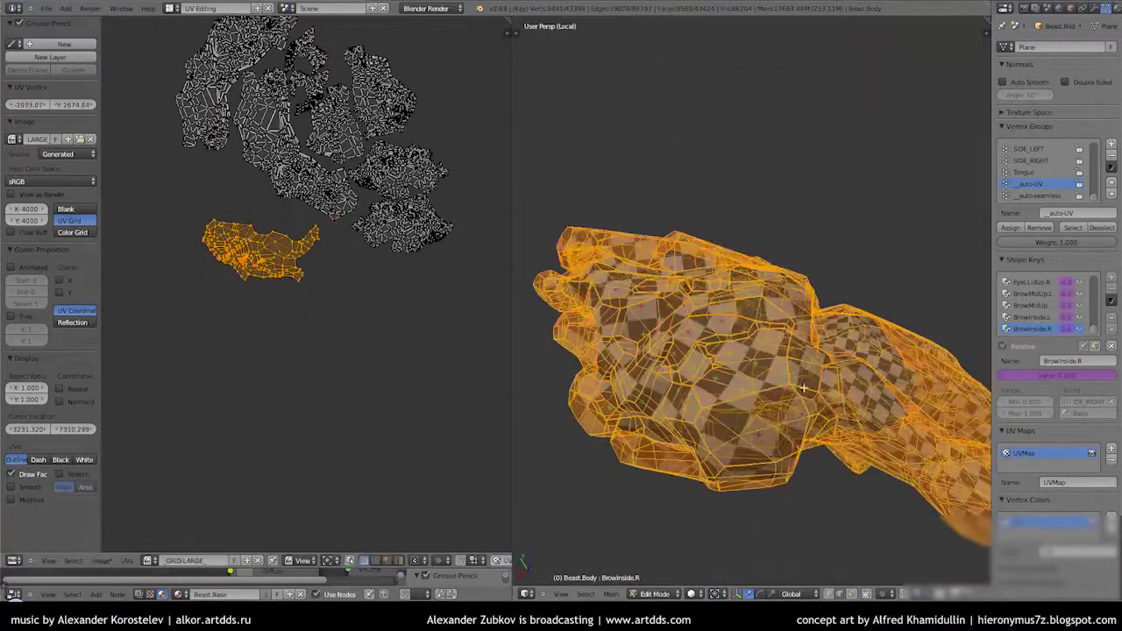
scroll(313, 265, up, 3)
scroll(402, 162, up, 2)
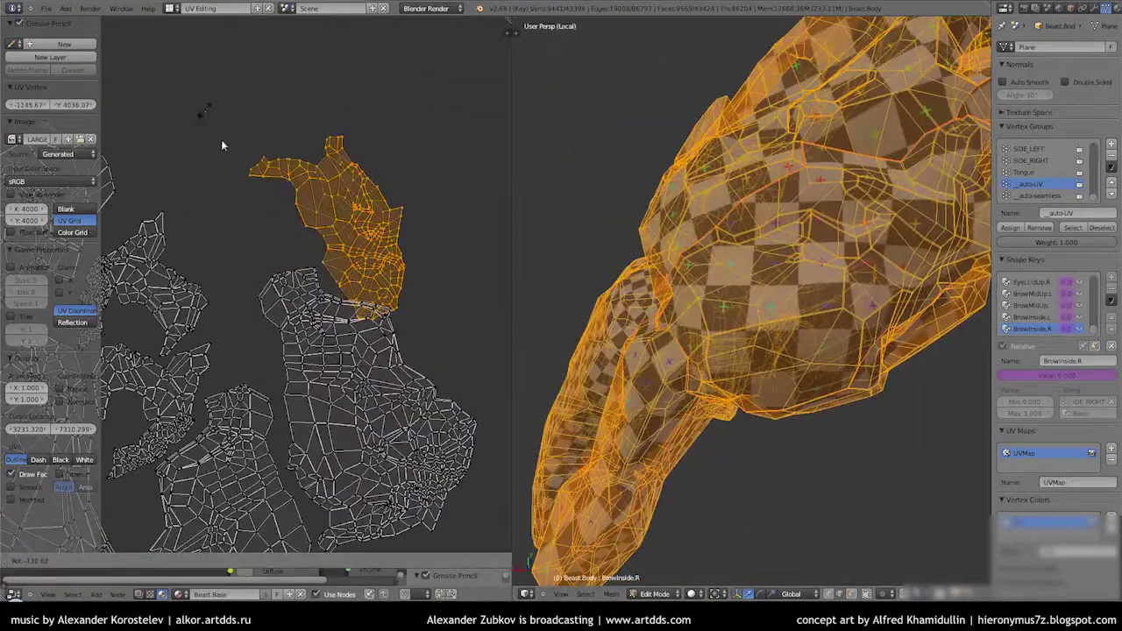
scroll(355, 222, up, 2)
Orbit around the hand, then confirm the scaled UV islands
middle_drag(704, 285, 664, 286)
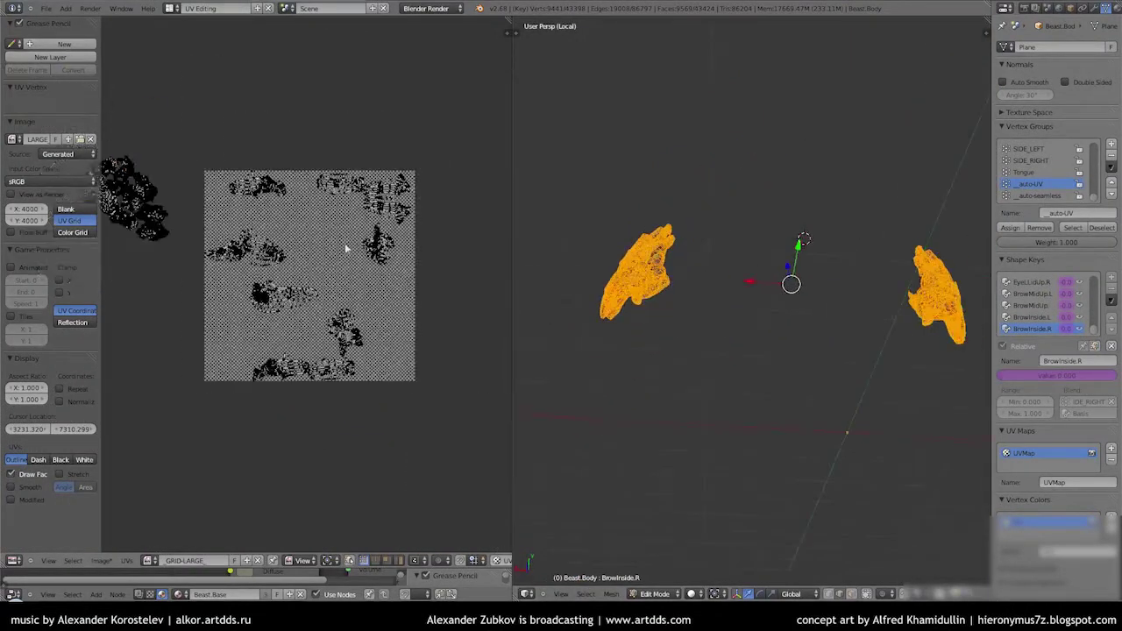
mouse_move(515, 260)
middle_down()
mouse_move(460, 176)
mouse_move(661, 333)
middle_up()
scroll(842, 274, up, 5)
mouse_move(842, 274)
middle_down()
mouse_move(737, 298)
mouse_move(756, 388)
mouse_move(816, 143)
middle_up()
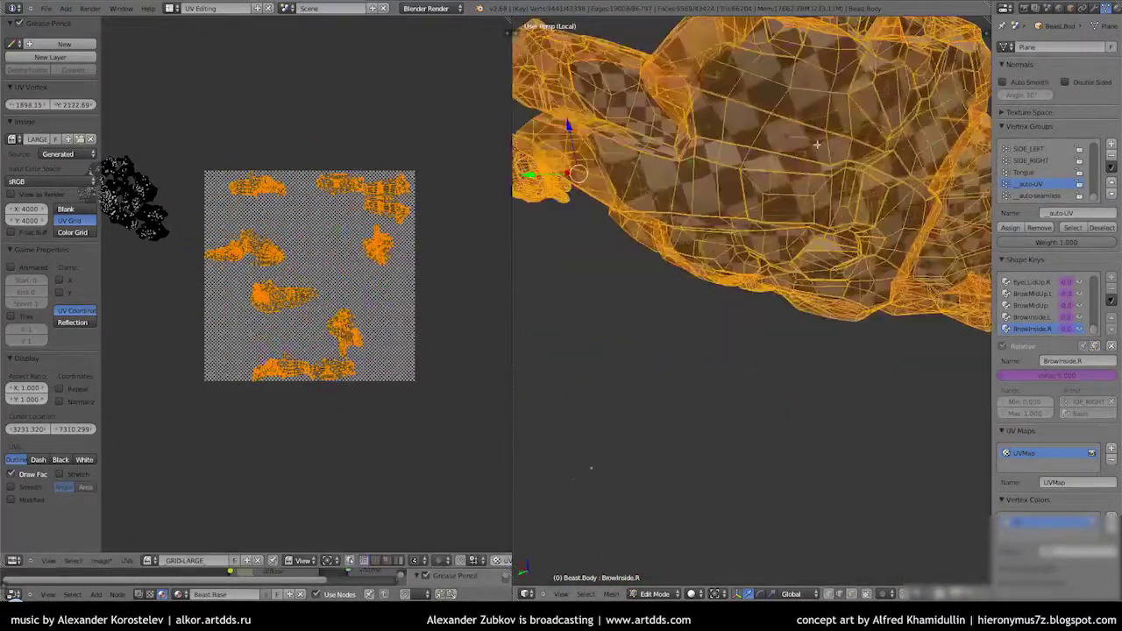
scroll(709, 245, up, 5)
middle_drag(709, 245, 719, 263)
scroll(306, 266, up, 3)
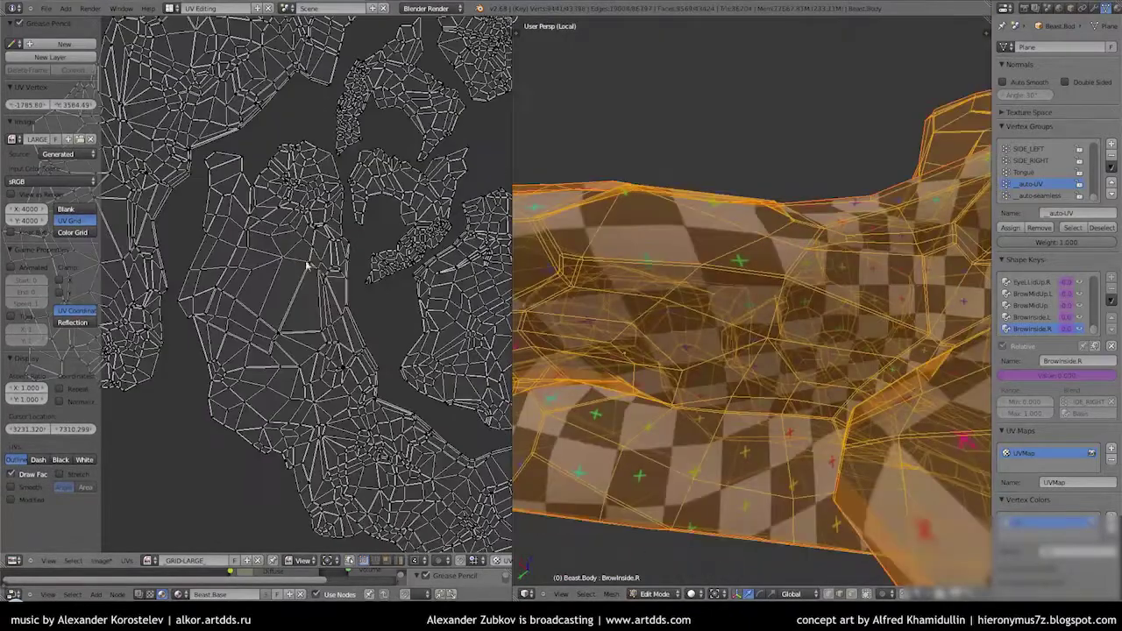
middle_drag(307, 265, 417, 349)
click(419, 413)
click(418, 322)
Clear the selection and orbit to check the checker texture on the hand and grey limb
scroll(315, 333, down, 5)
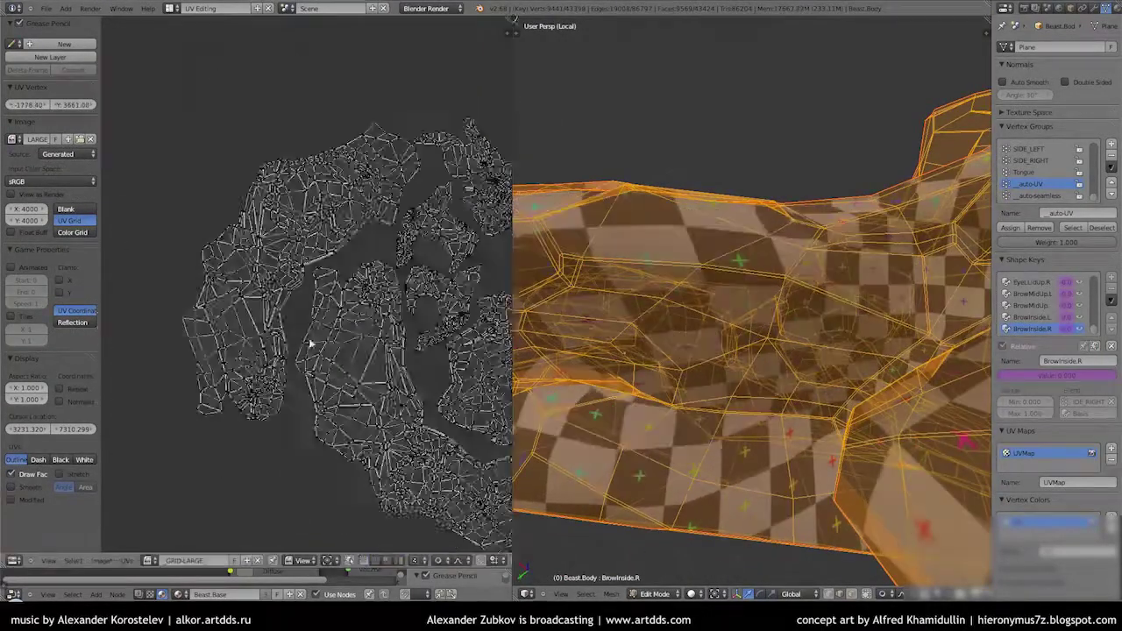
scroll(749, 245, down, 5)
key(a)
mouse_move(748, 245)
middle_down()
mouse_move(669, 290)
mouse_move(882, 431)
mouse_move(831, 117)
middle_up()
scroll(882, 432, up, 5)
mouse_move(768, 499)
middle_down()
mouse_move(881, 391)
mouse_move(706, 296)
mouse_move(701, 283)
mouse_move(763, 253)
mouse_move(691, 140)
mouse_move(697, 203)
mouse_move(650, 188)
mouse_move(745, 274)
middle_up()
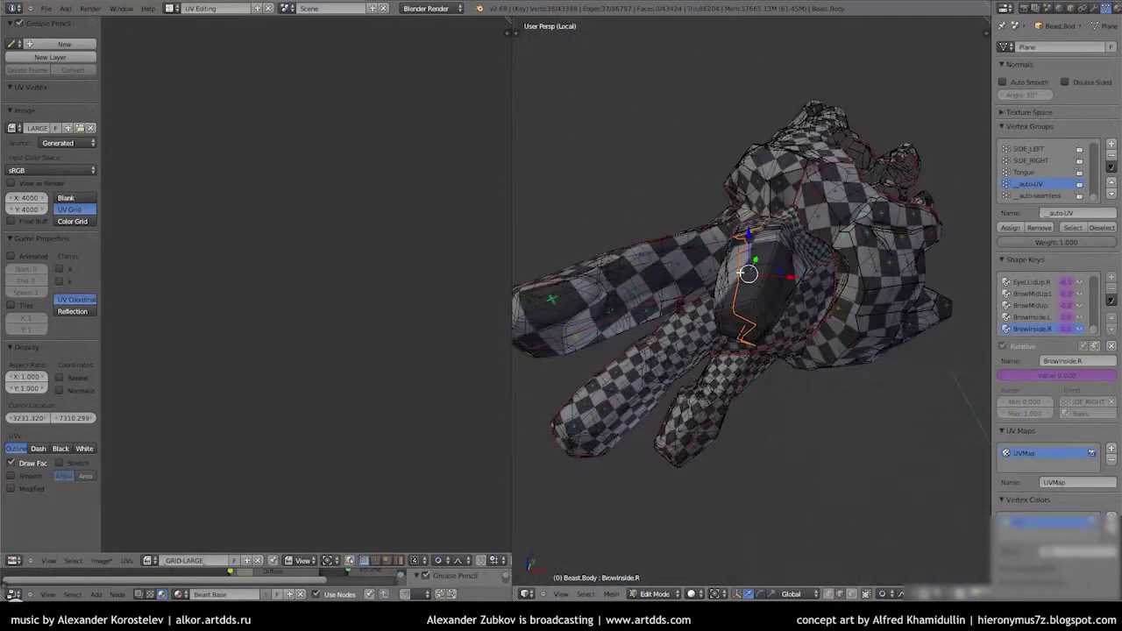
mouse_move(576, 371)
middle_down()
mouse_move(657, 333)
mouse_move(800, 362)
middle_up()
Dismiss the edge operations menu and outline part of the hand to select it
key(ctrl+e)
click(657, 333)
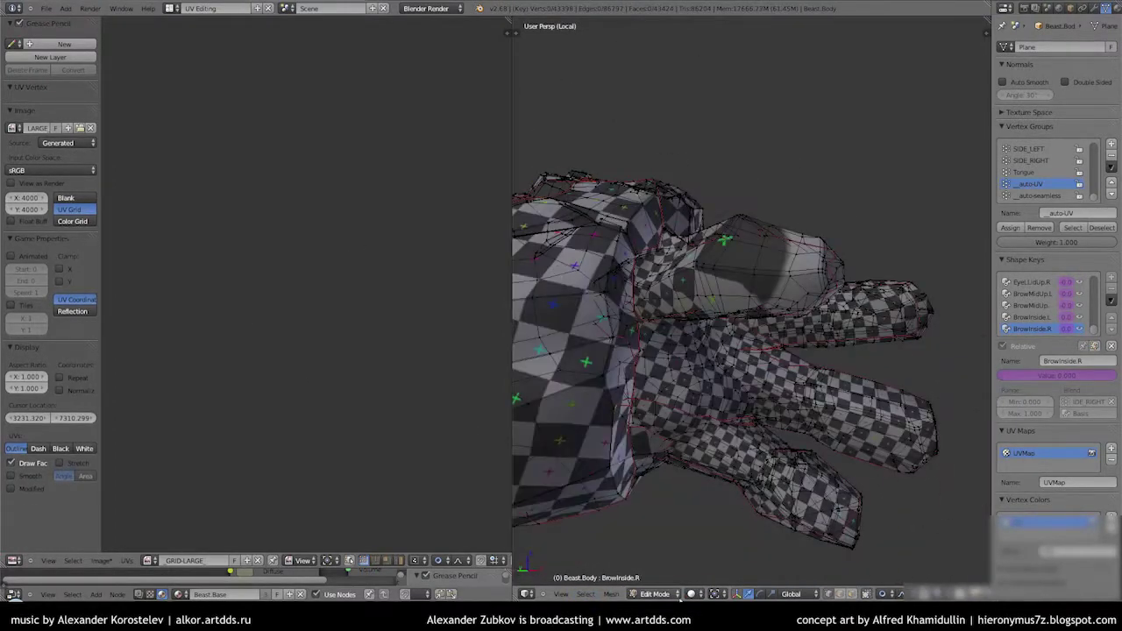
middle_drag(826, 579, 799, 551)
ctrl+drag(799, 550, 832, 158)
mouse_move(750, 431)
middle_down()
mouse_move(708, 218)
mouse_move(733, 286)
middle_up()
Switch to solid shading, isolate the arm in local view, and use vertex select mode
key(n)
key(alt+z)
key(n)
scroll(732, 286, up, 3)
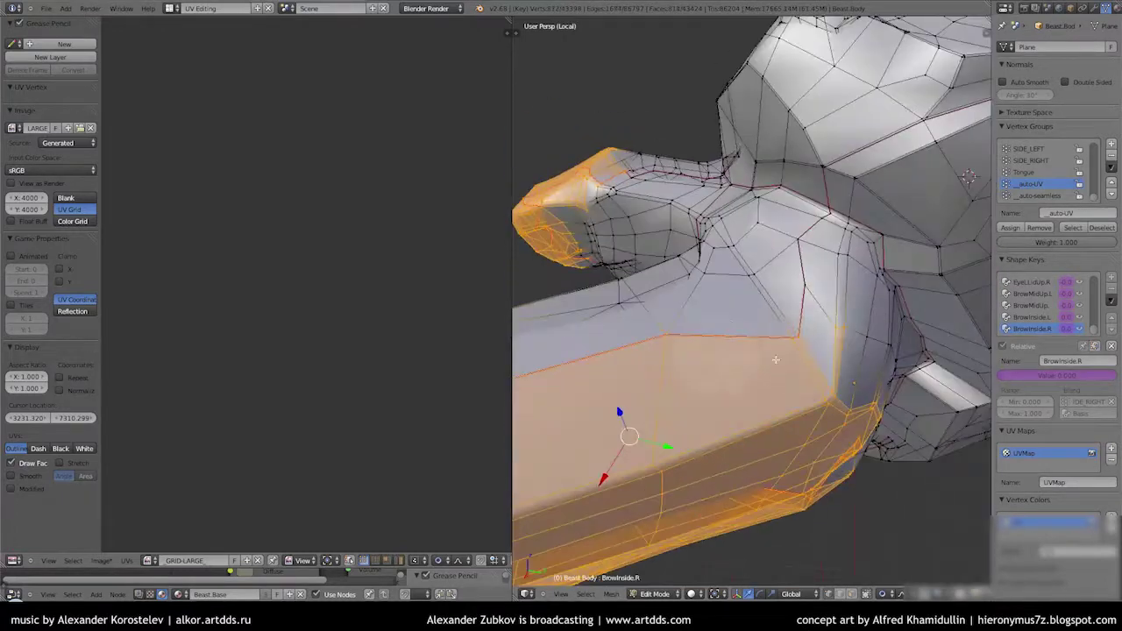
scroll(848, 229, up, 2)
key(c)
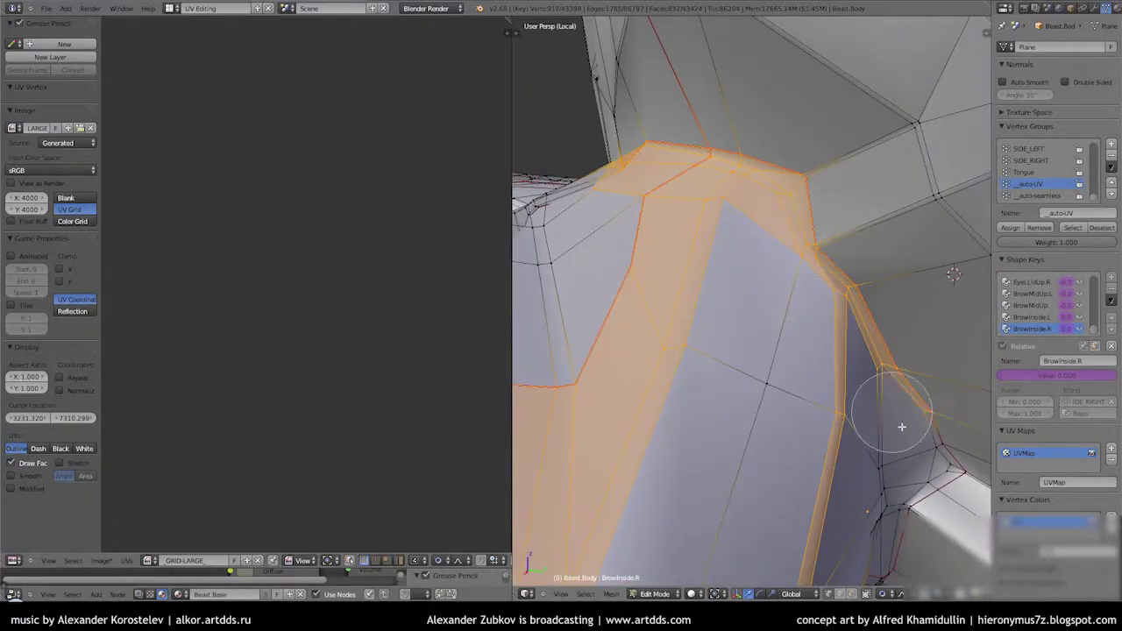
key(Escape)
key(KP_Divide)
key(ctrl+Tab)
click(751, 298)
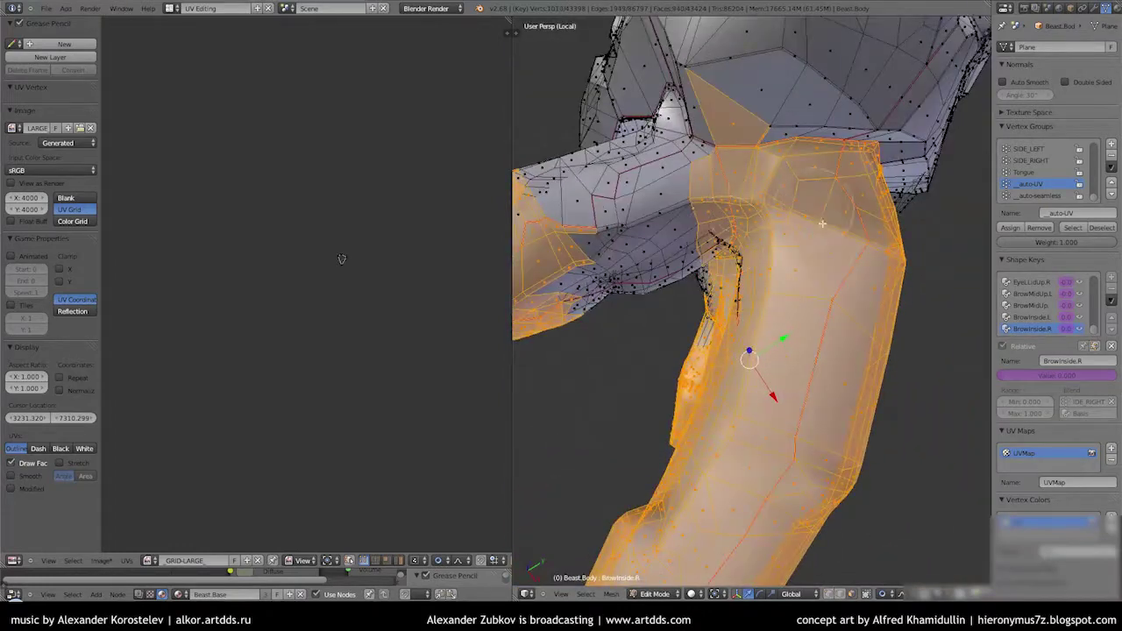
Circle-select the forearm and elbow vertices while orbiting around the arm
key(c)
middle_drag(822, 223, 848, 313)
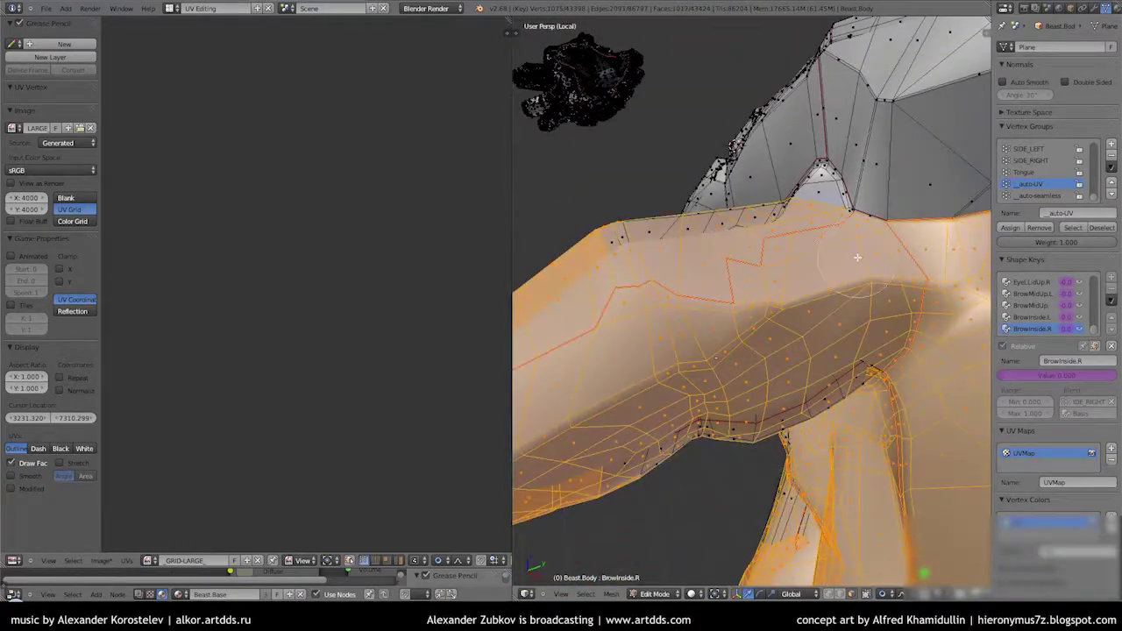
middle_drag(857, 257, 824, 310)
middle_drag(791, 158, 722, 341)
key(c)
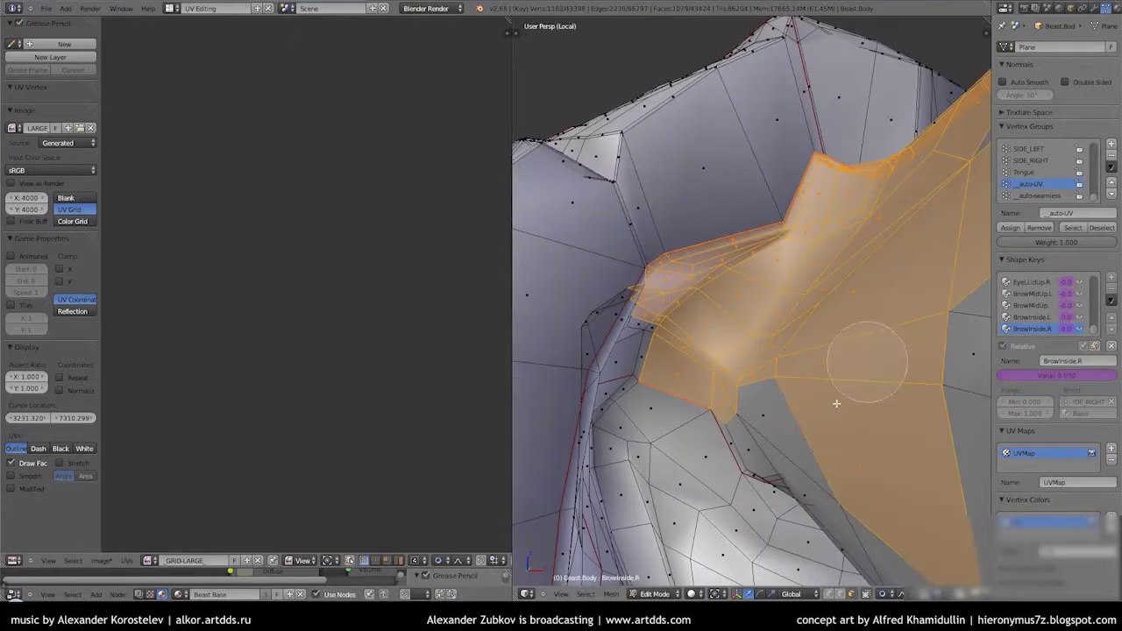
middle_drag(836, 403, 606, 307)
middle_drag(829, 517, 677, 295)
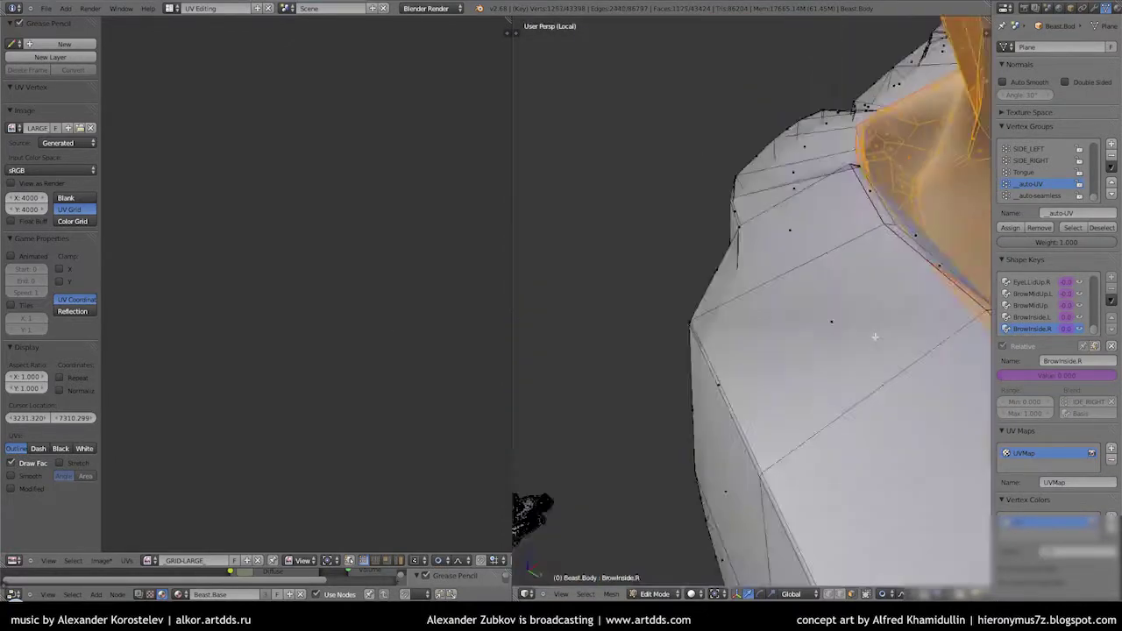
Orbit around the selected forearm and elbow region to check the selection edges
middle_drag(861, 378, 705, 378)
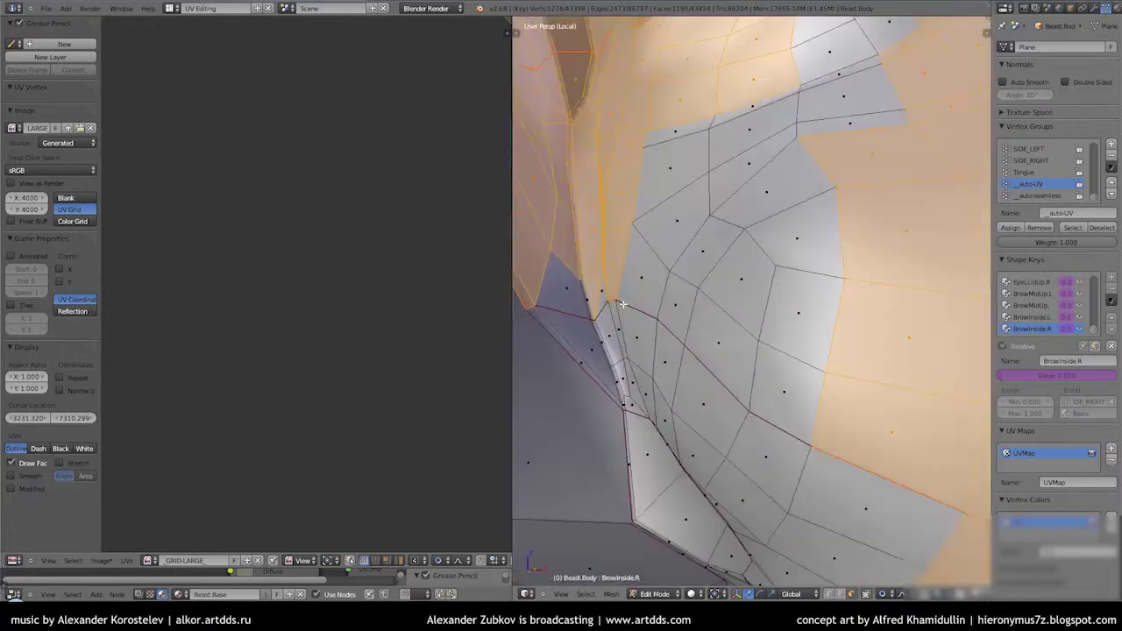
mouse_move(815, 353)
middle_down()
mouse_move(710, 343)
mouse_move(782, 291)
mouse_move(777, 348)
mouse_move(795, 288)
middle_up()
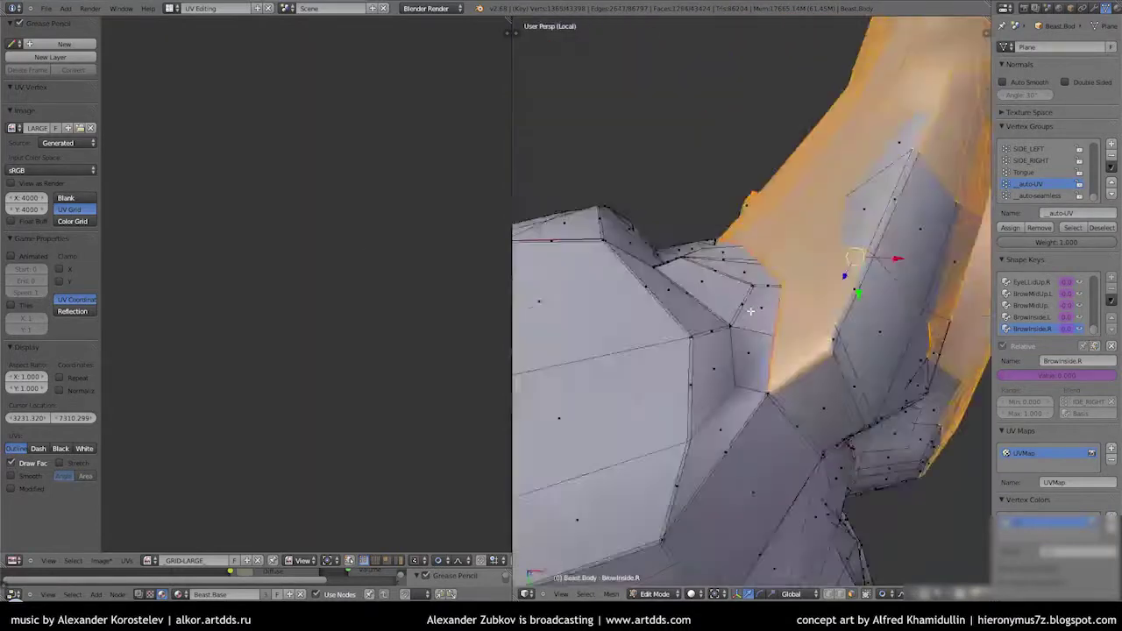
mouse_move(642, 411)
middle_down()
mouse_move(969, 425)
mouse_move(765, 306)
middle_up()
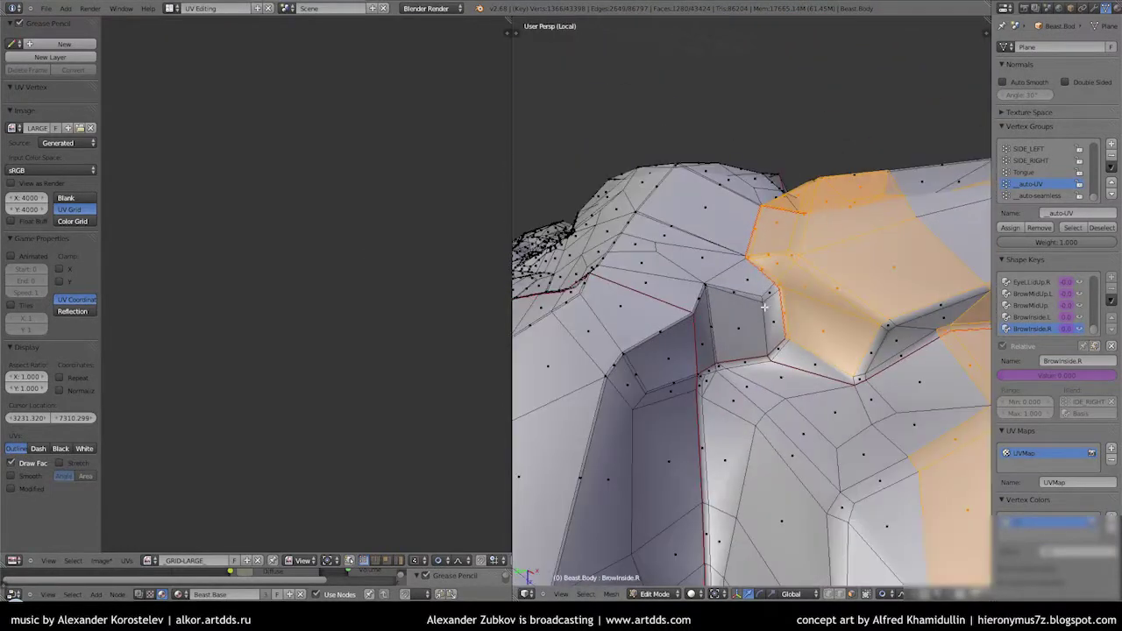
middle_drag(612, 416, 666, 386)
middle_drag(692, 334, 800, 406)
middle_drag(794, 129, 718, 263)
mouse_move(816, 383)
middle_down()
mouse_move(685, 244)
mouse_move(727, 277)
middle_up()
Re-unwrap the selected arm part using Unwrap from the U menu
key(u)
click(617, 384)
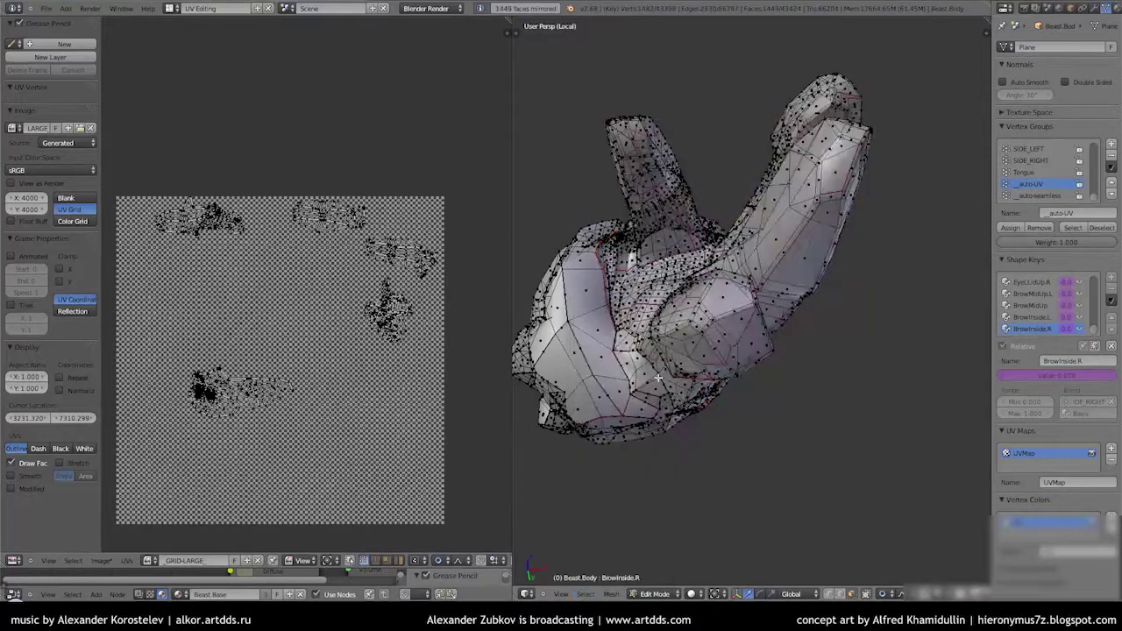
middle_drag(621, 390, 666, 351)
middle_drag(777, 283, 736, 263)
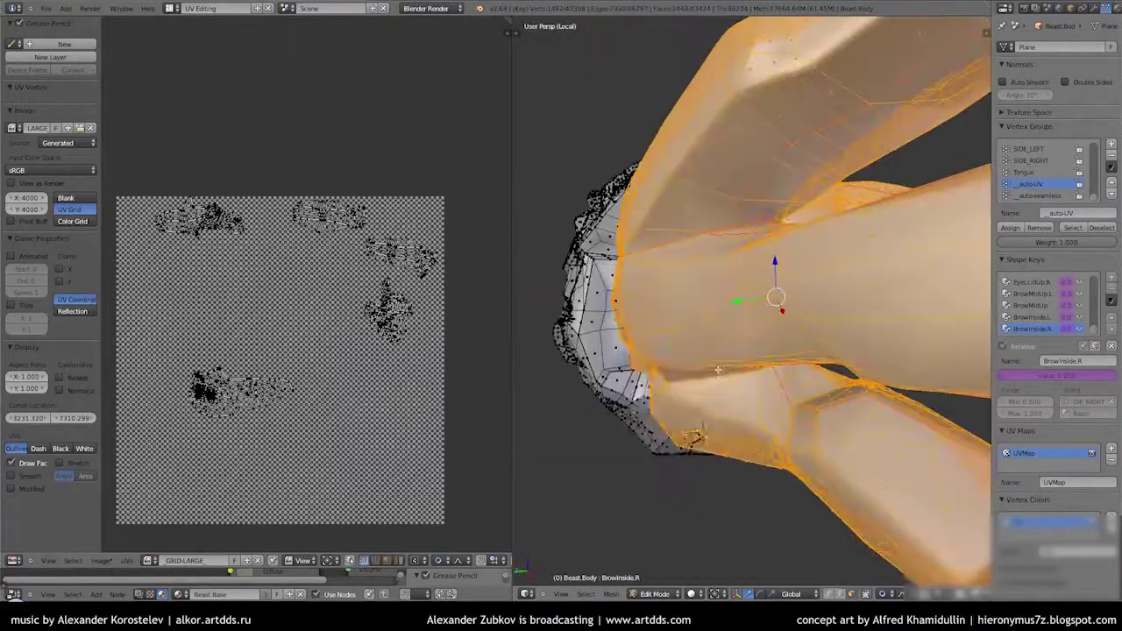
Select the entire mesh, save the file, and frame the hand close-up
key(a)
middle_drag(235, 310, 339, 260)
key(ctrl+s)
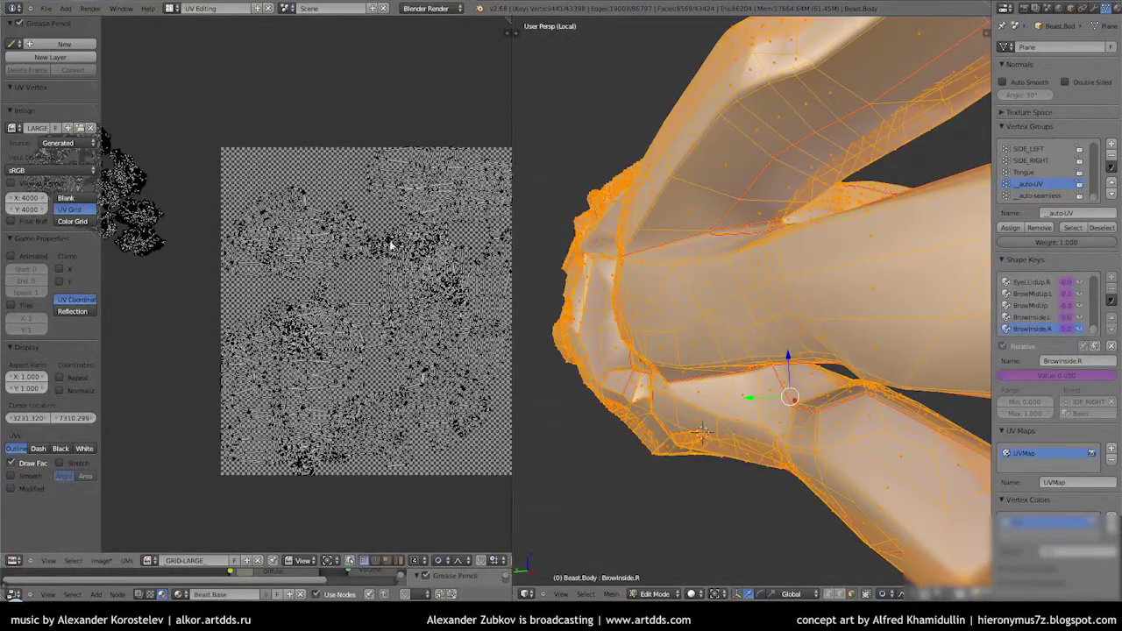
scroll(745, 298, down, 5)
mouse_move(738, 251)
middle_down()
mouse_move(752, 300)
mouse_move(666, 263)
middle_up()
scroll(282, 227, down, 1)
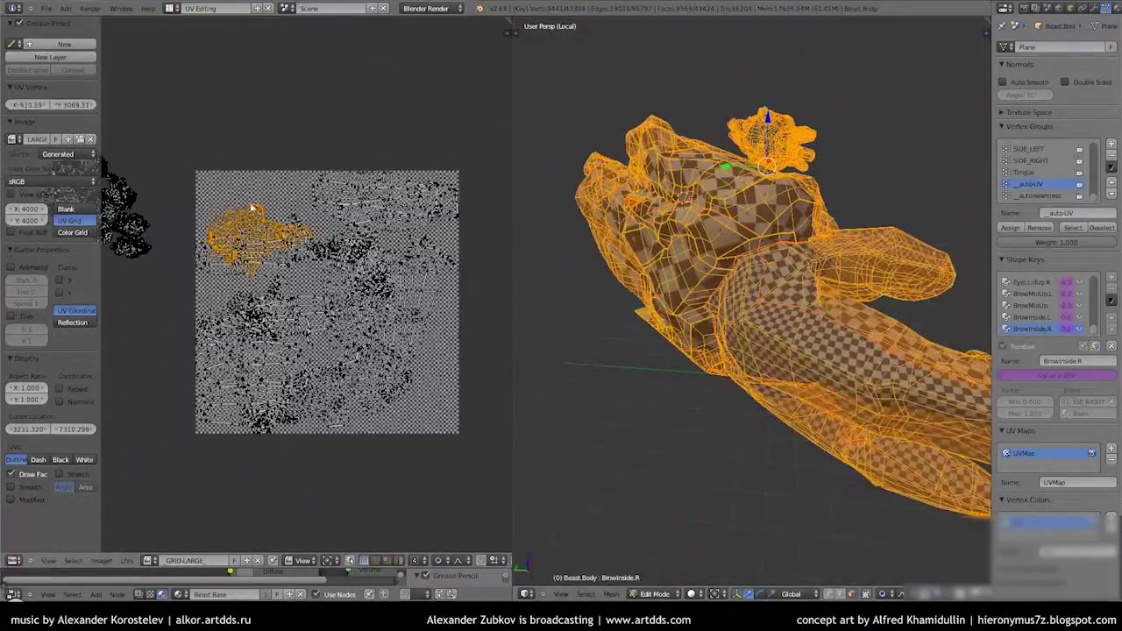
scroll(470, 440, up, 1)
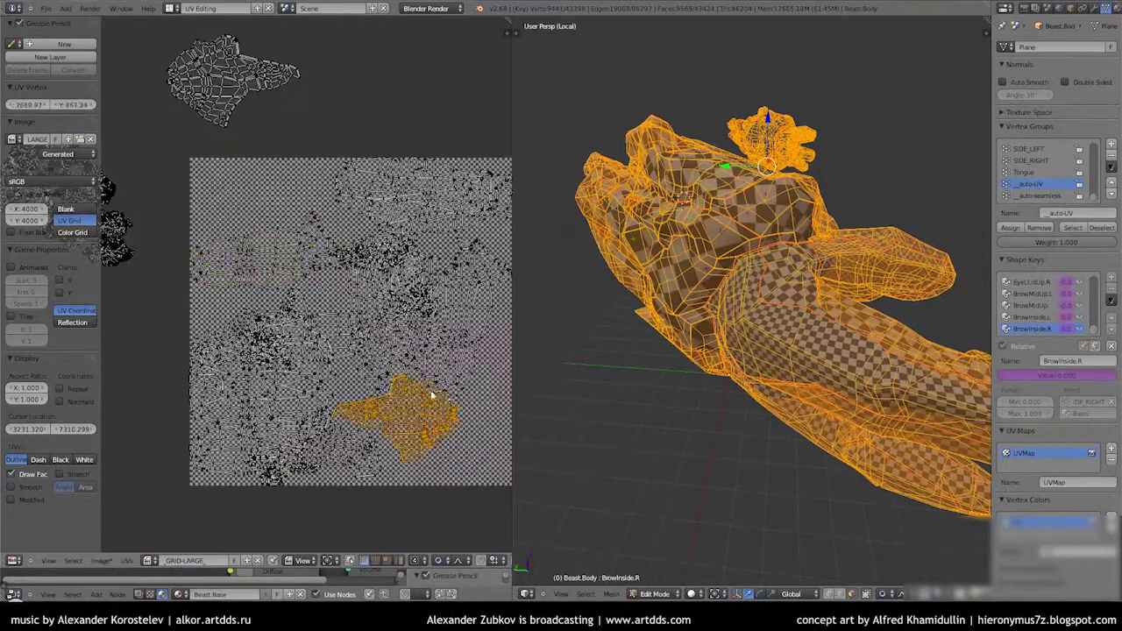
scroll(745, 263, up, 3)
middle_drag(744, 263, 666, 210)
scroll(306, 263, up, 2)
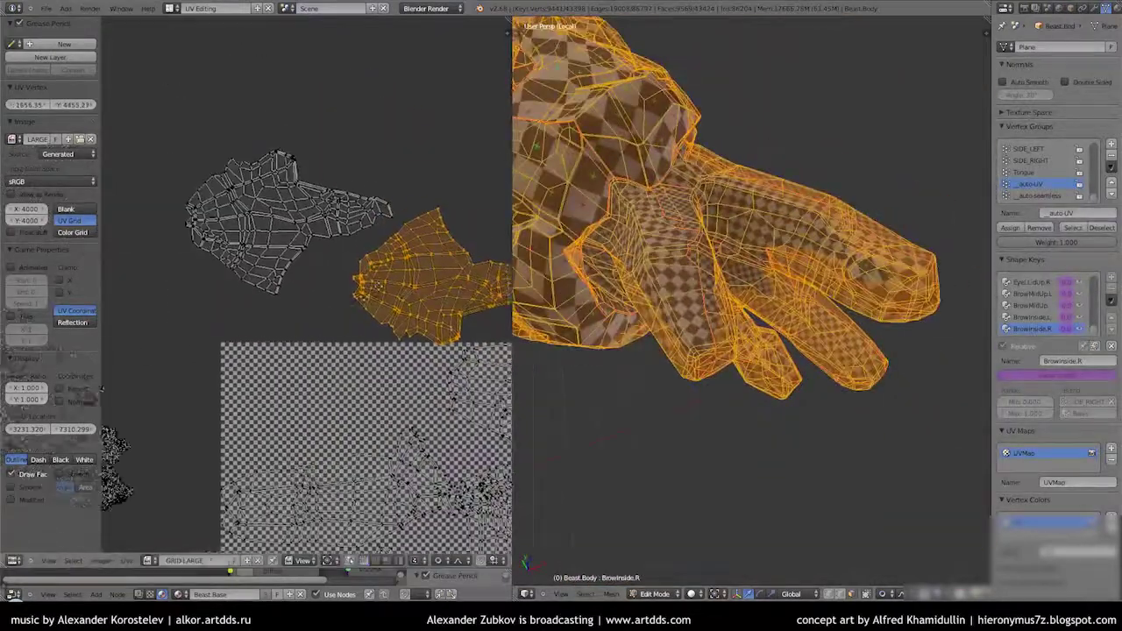
Shrink the orange arm UV island to about 0.42 scale and place it in open space
middle_drag(418, 240, 399, 302)
key(g)
key(s)
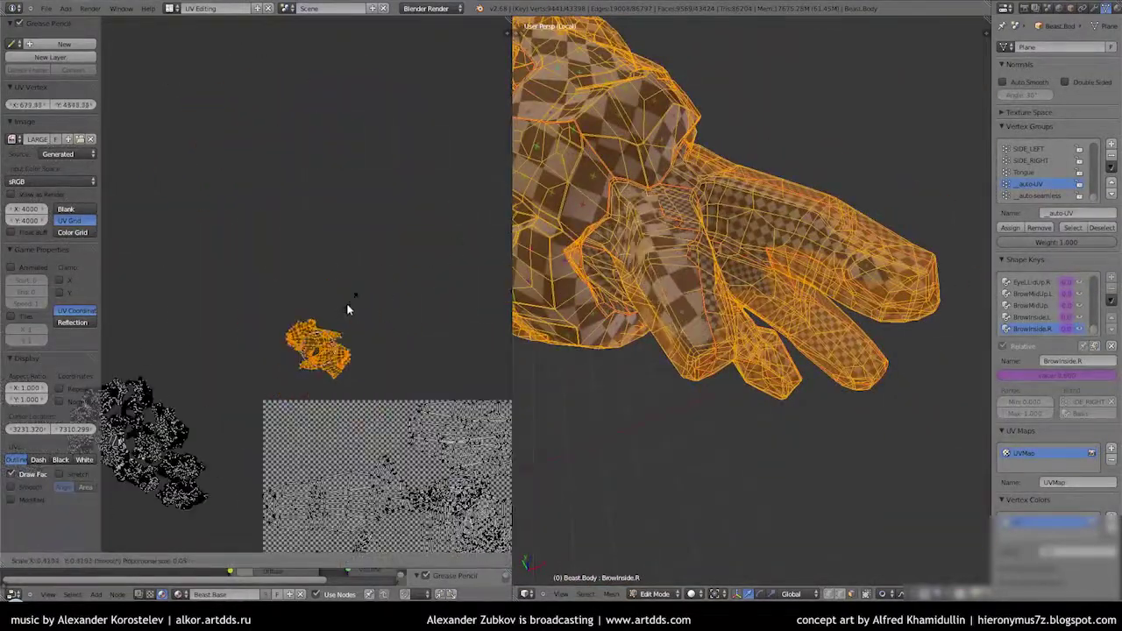
scroll(453, 246, down, 2)
scroll(453, 246, up, 3)
scroll(453, 246, down, 3)
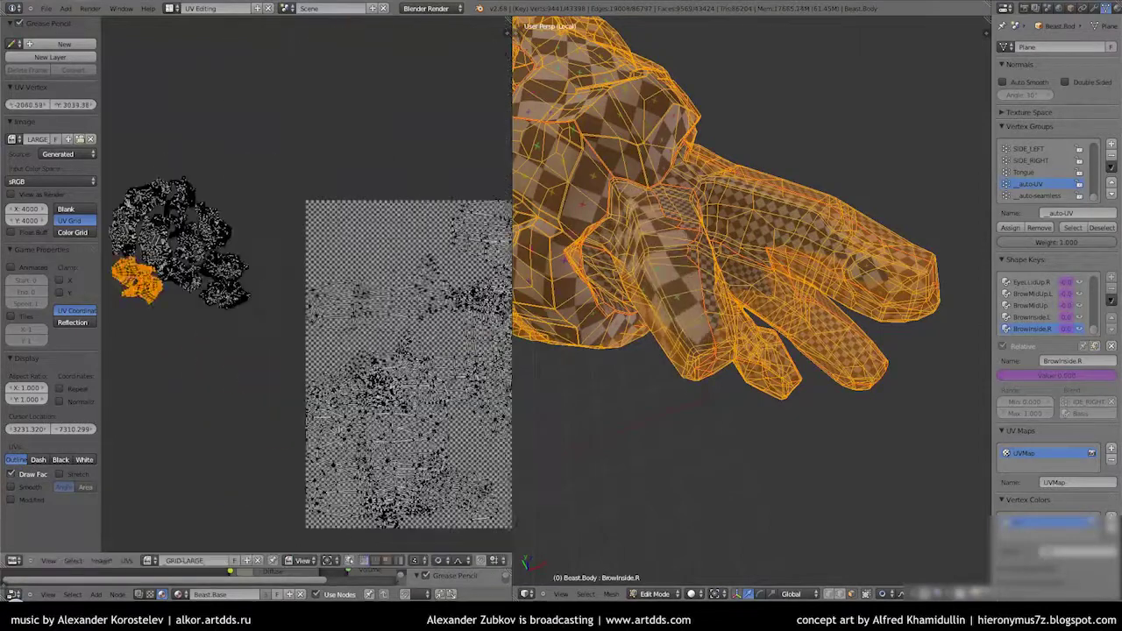
key(g)
click(296, 206)
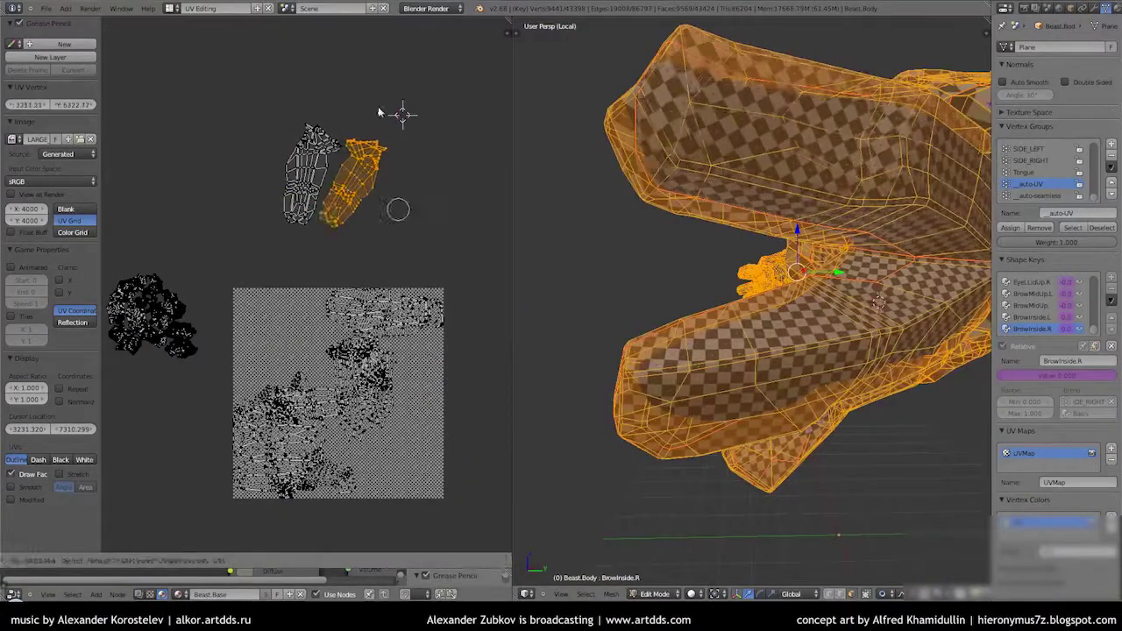
scroll(385, 123, up, 3)
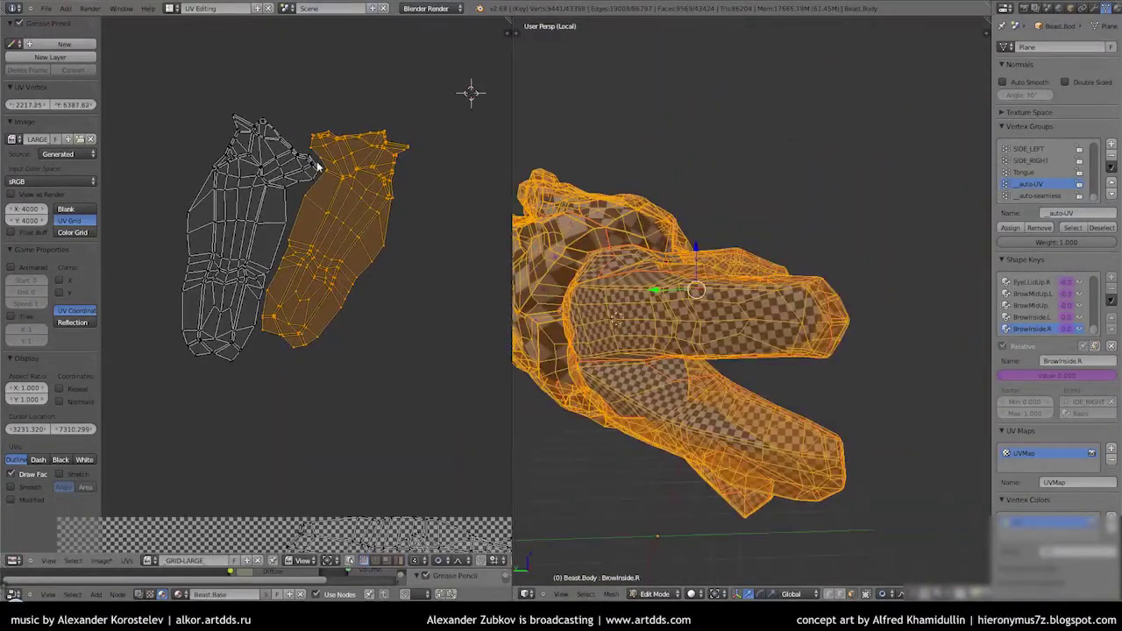
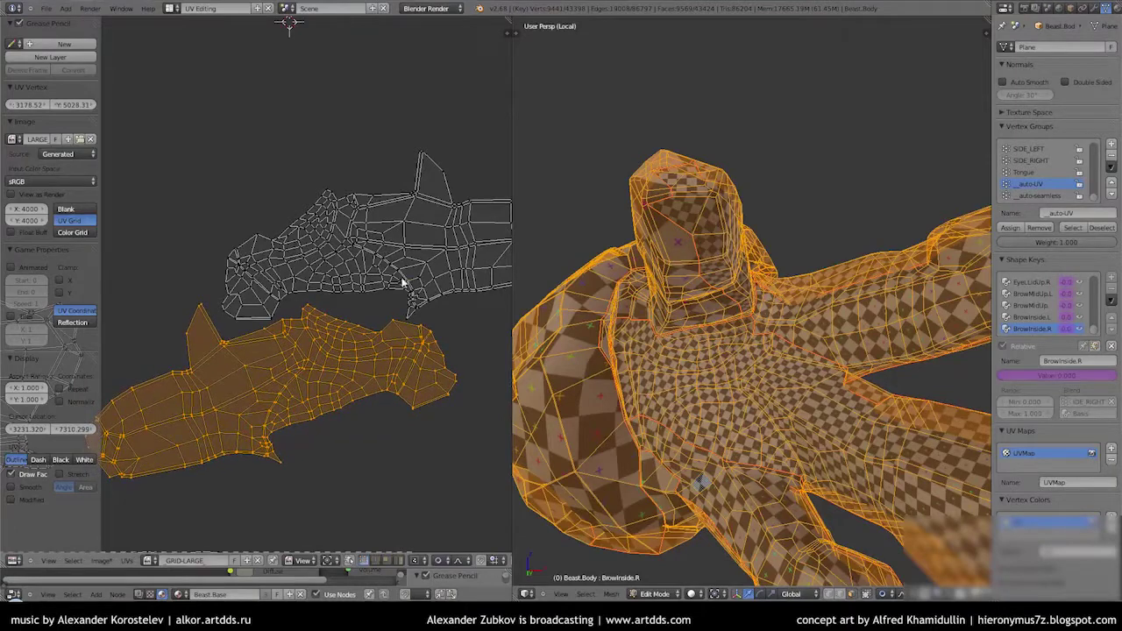
Shrink the selected UV island and select the whole connected part of the mesh
key(s)
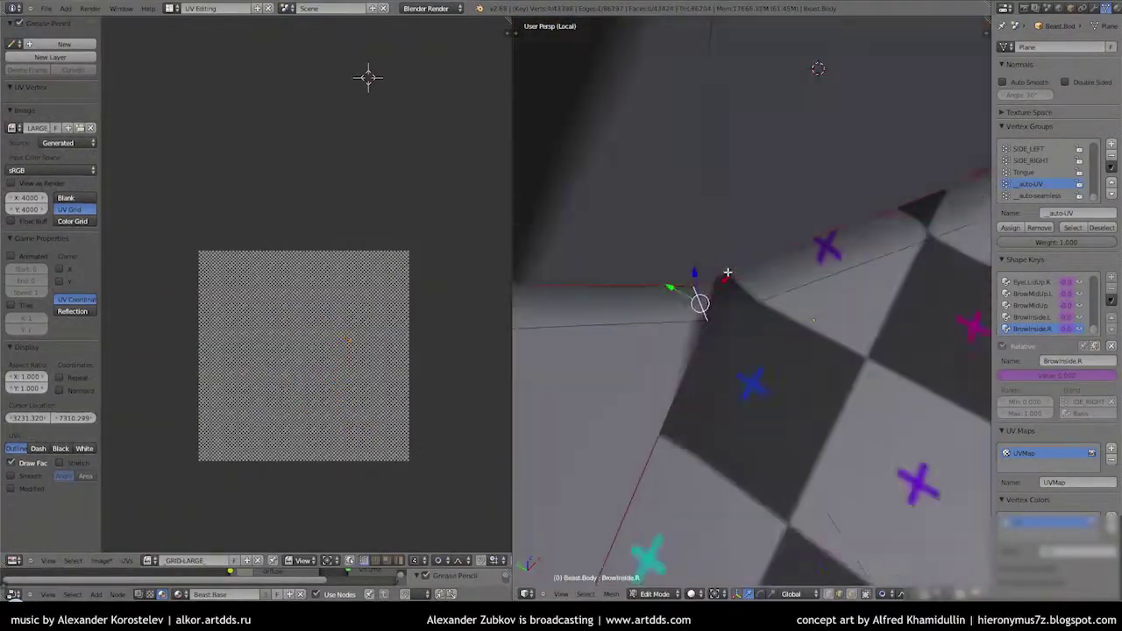
click(586, 593)
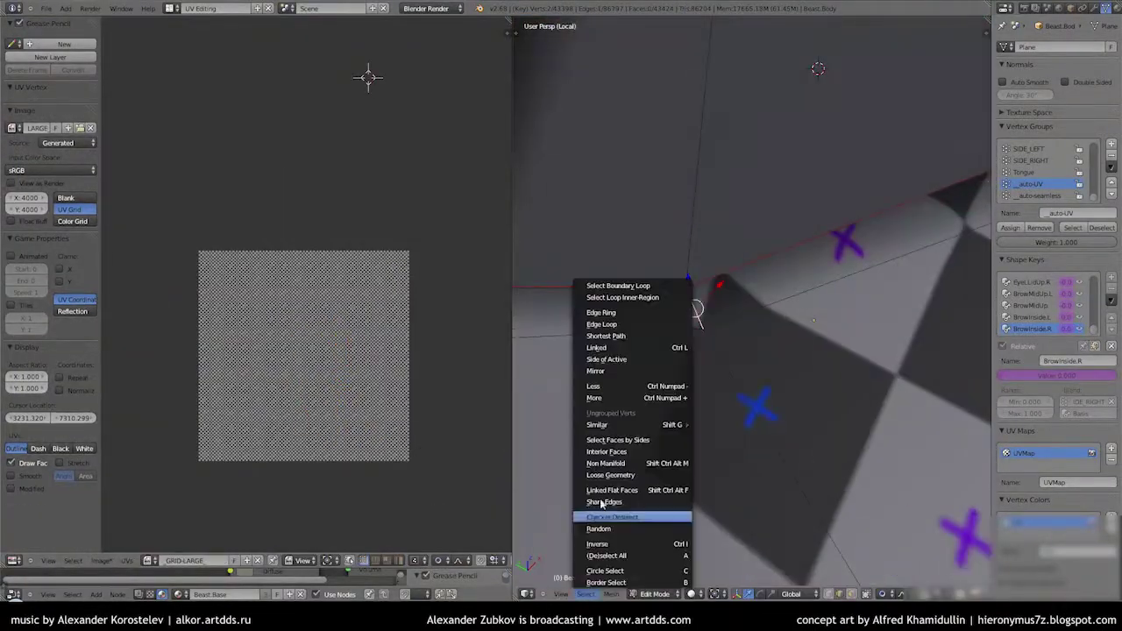
click(604, 369)
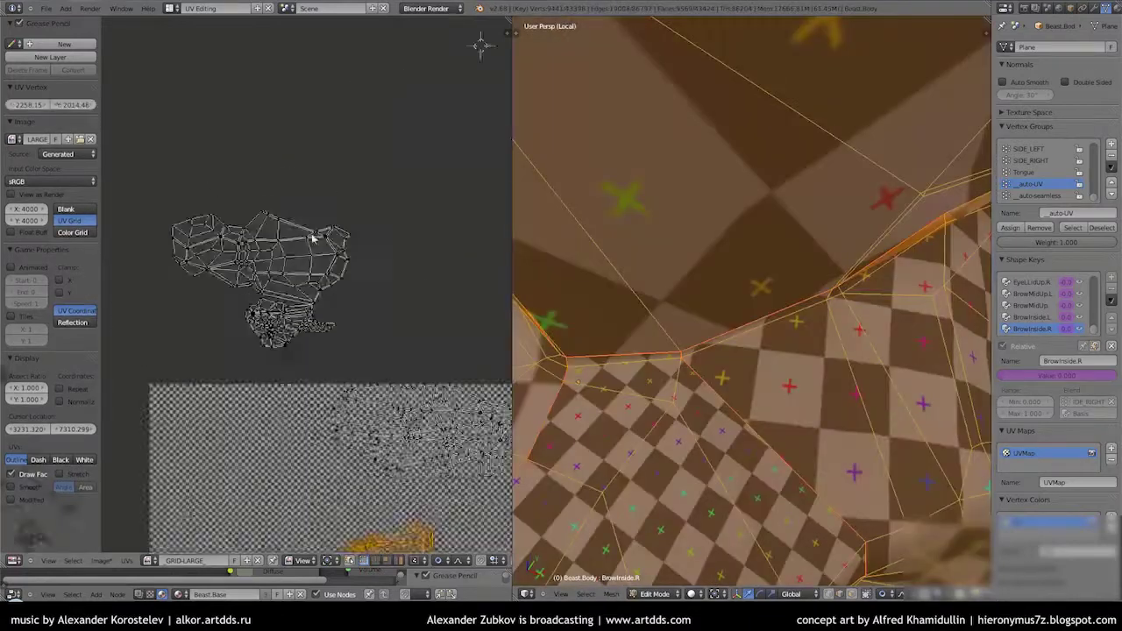
Select the linked mesh, enlarge its UV island with smooth falloff and move it over the white island
key(a)
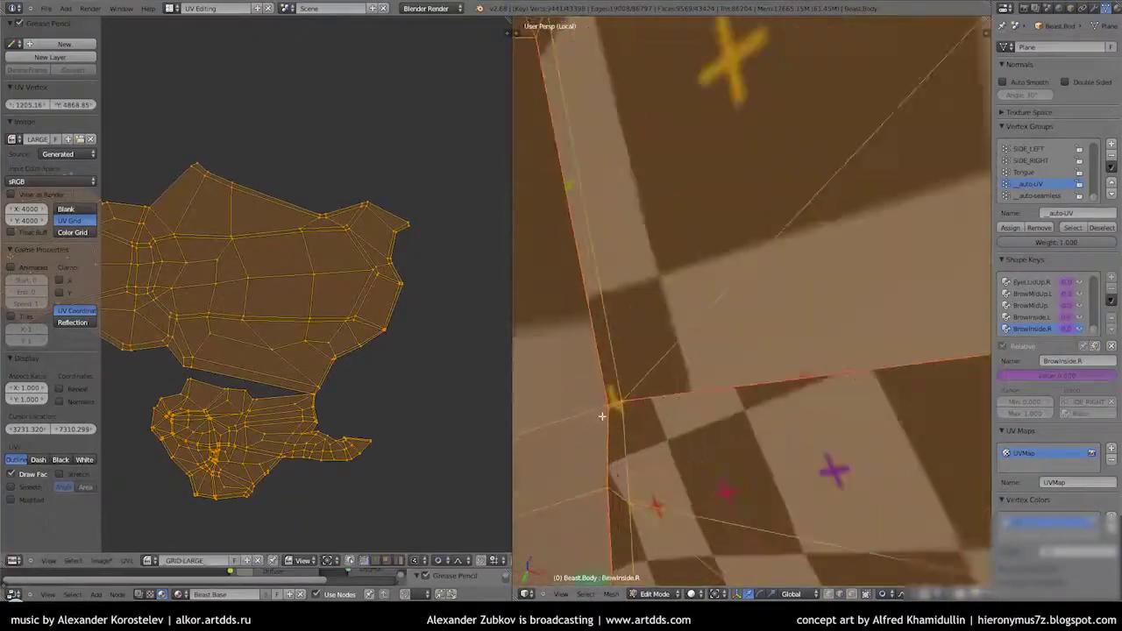
right_click(624, 390)
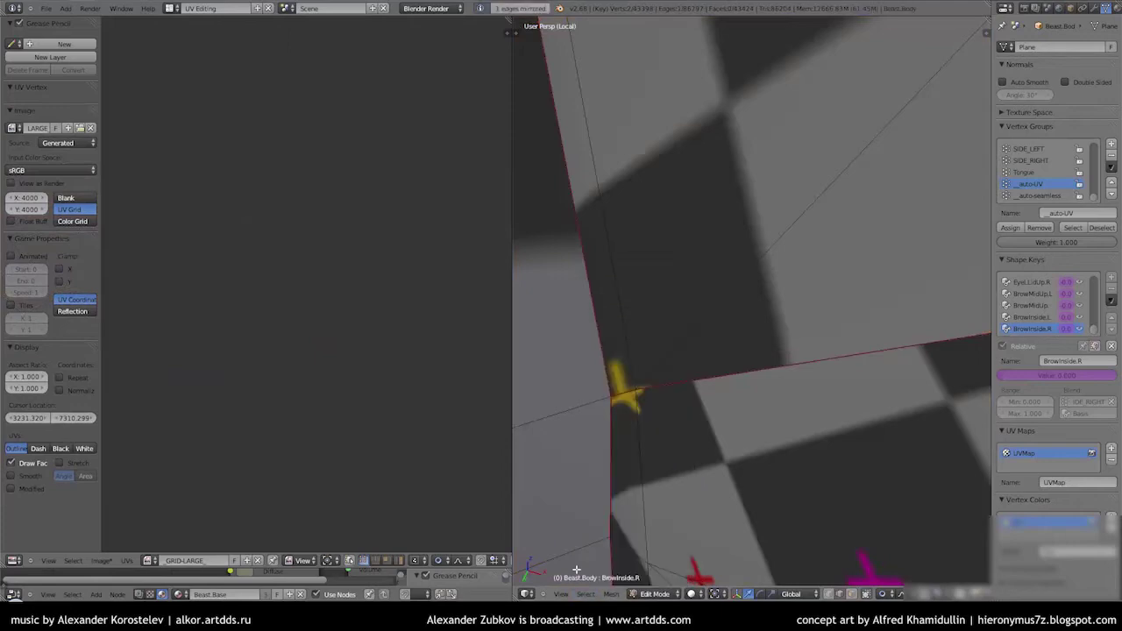
click(603, 397)
key(a)
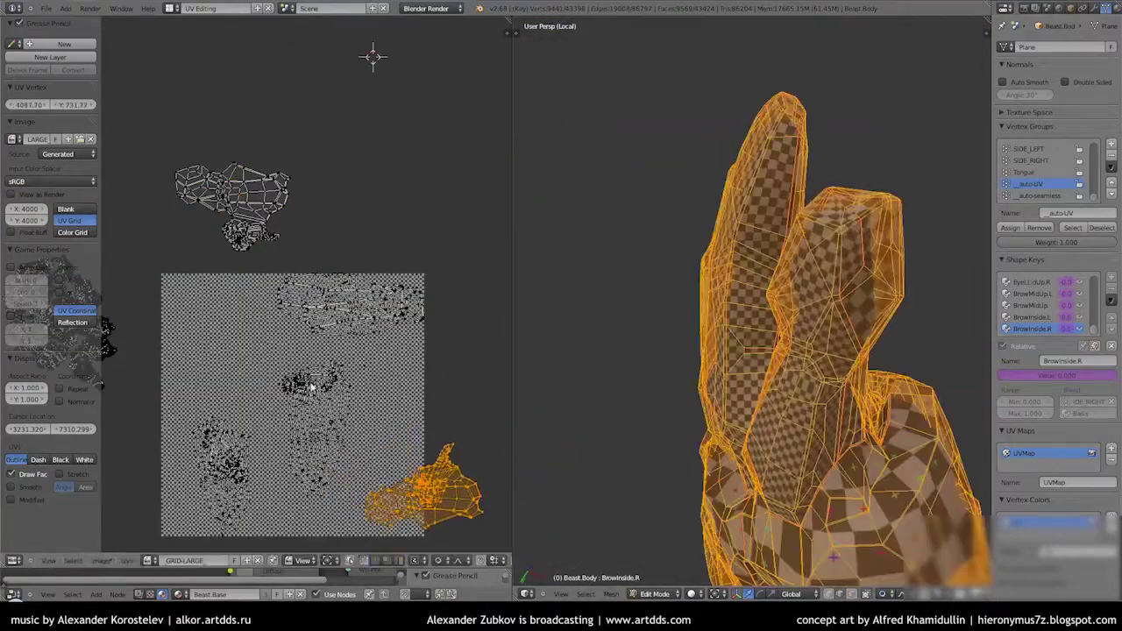
key(s)
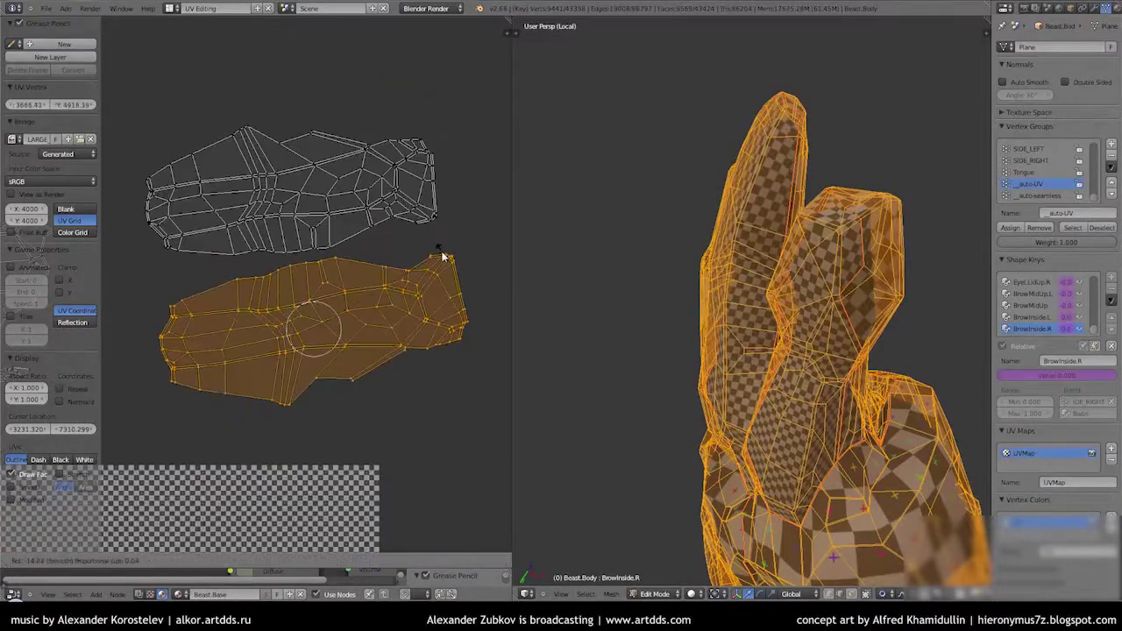
key(g)
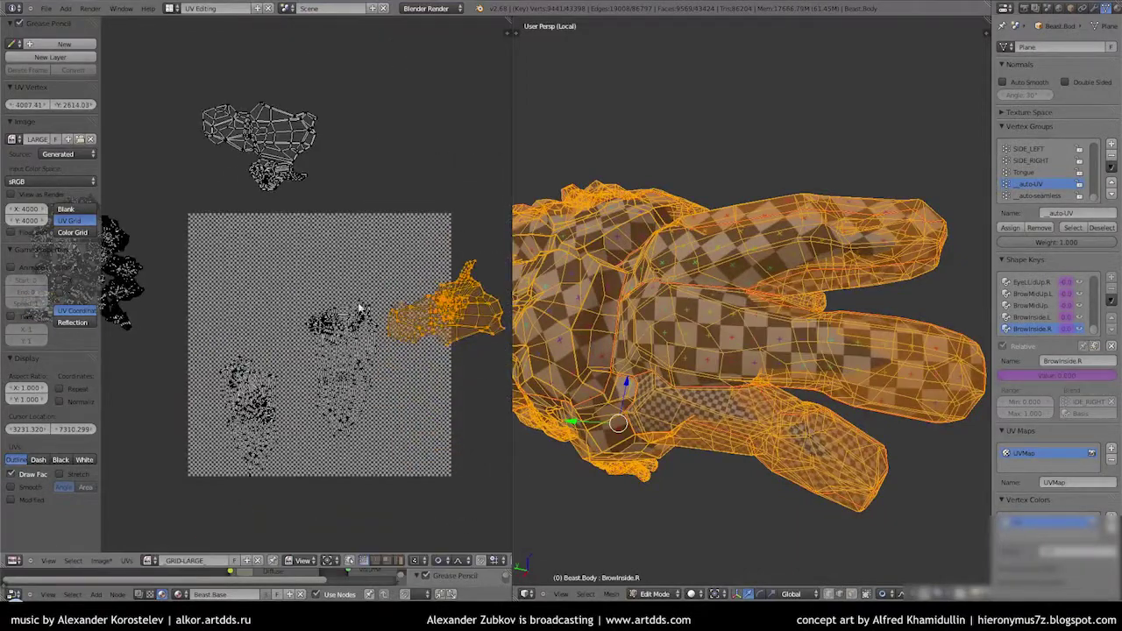
Maximize the 3D view, switch to face selection and select a region of the hand's faces
key(ctrl+Up)
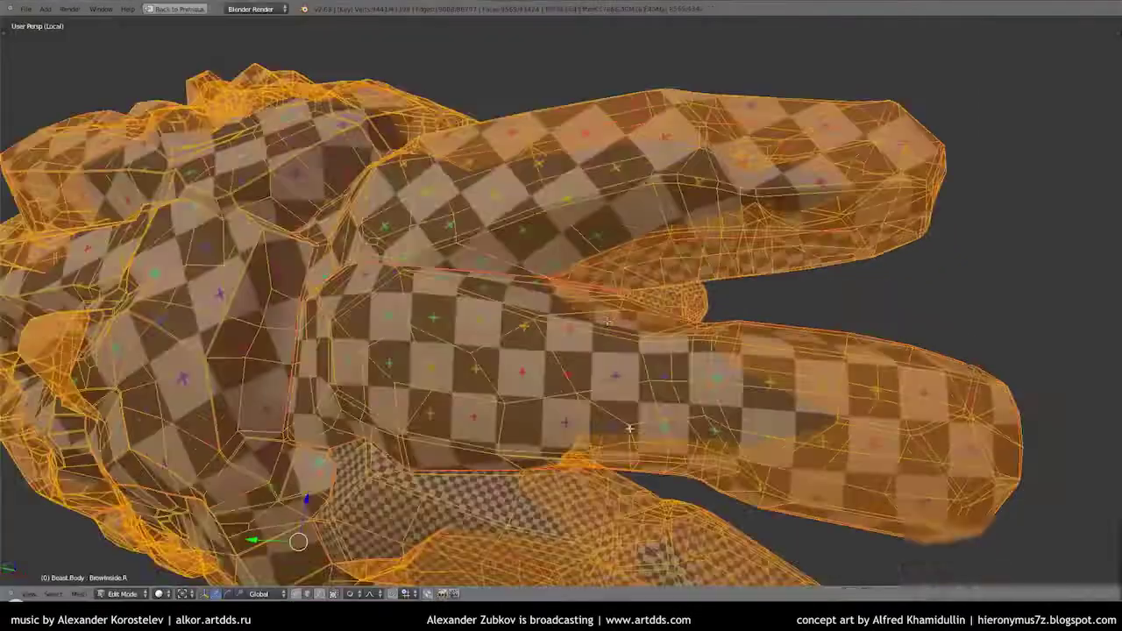
key(a)
mouse_move(491, 421)
middle_down()
mouse_move(549, 334)
mouse_move(625, 294)
middle_up()
key(ctrl+Tab)
click(549, 334)
key(l)
Orbit around the hand and brush-select additional faces into the selection
mouse_move(736, 230)
middle_down()
mouse_move(839, 236)
mouse_move(336, 310)
middle_up()
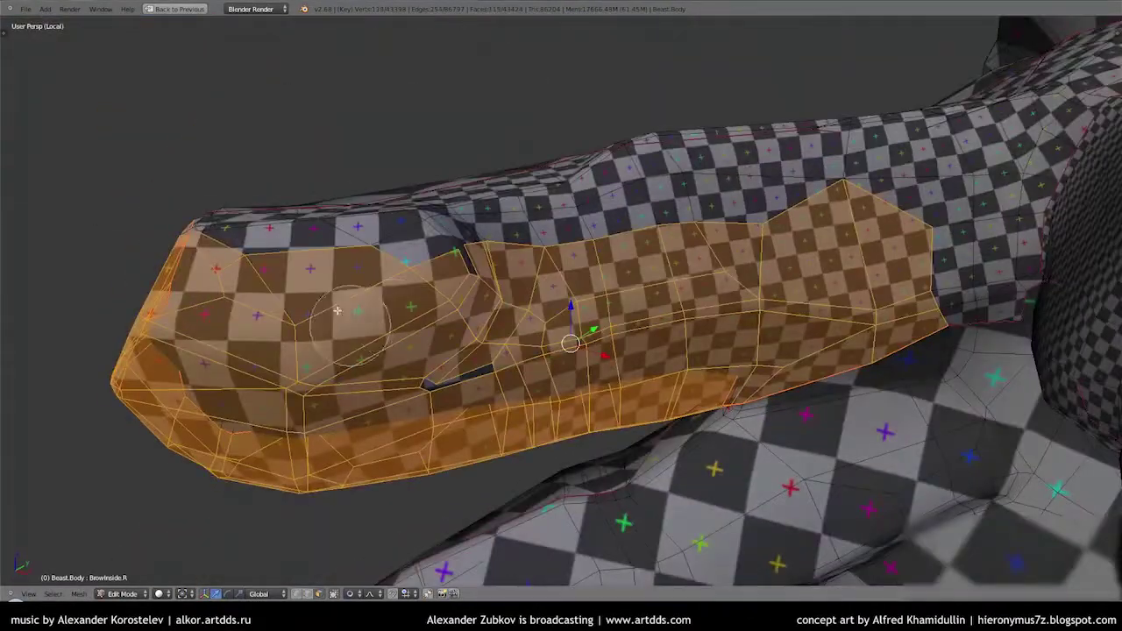
middle_drag(785, 192, 585, 285)
middle_drag(975, 181, 702, 253)
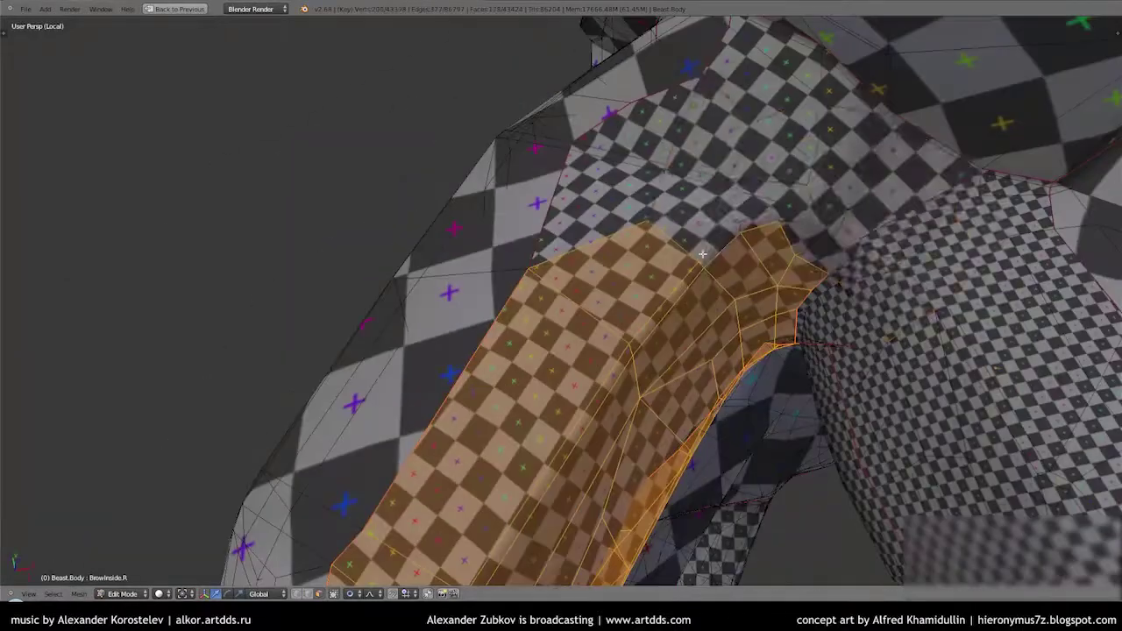
middle_drag(969, 285, 625, 262)
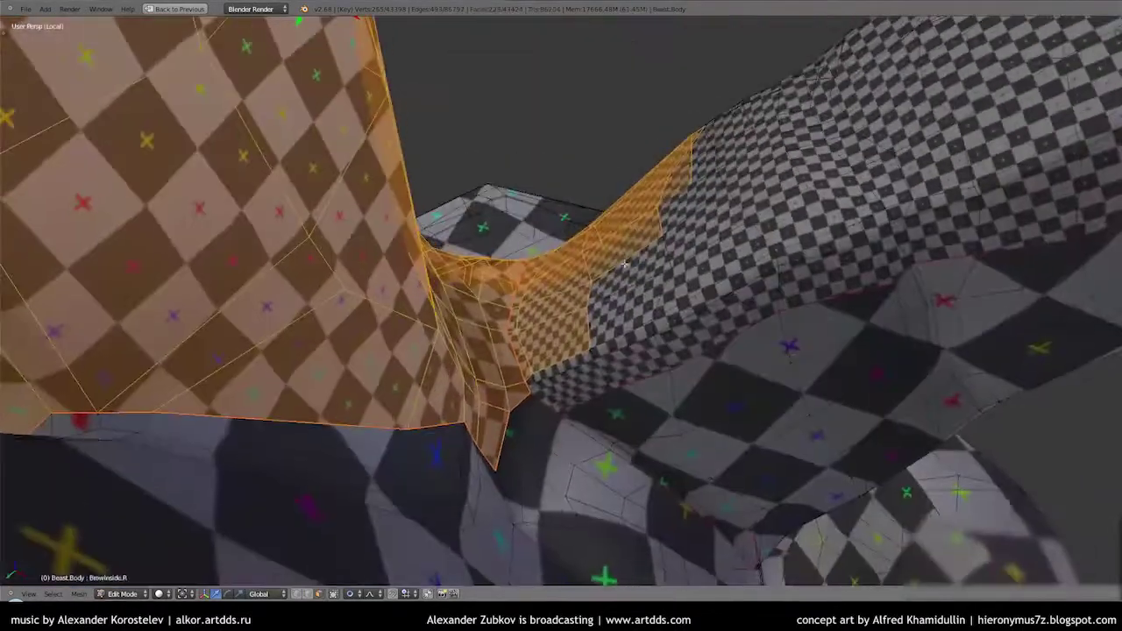
middle_drag(796, 190, 675, 349)
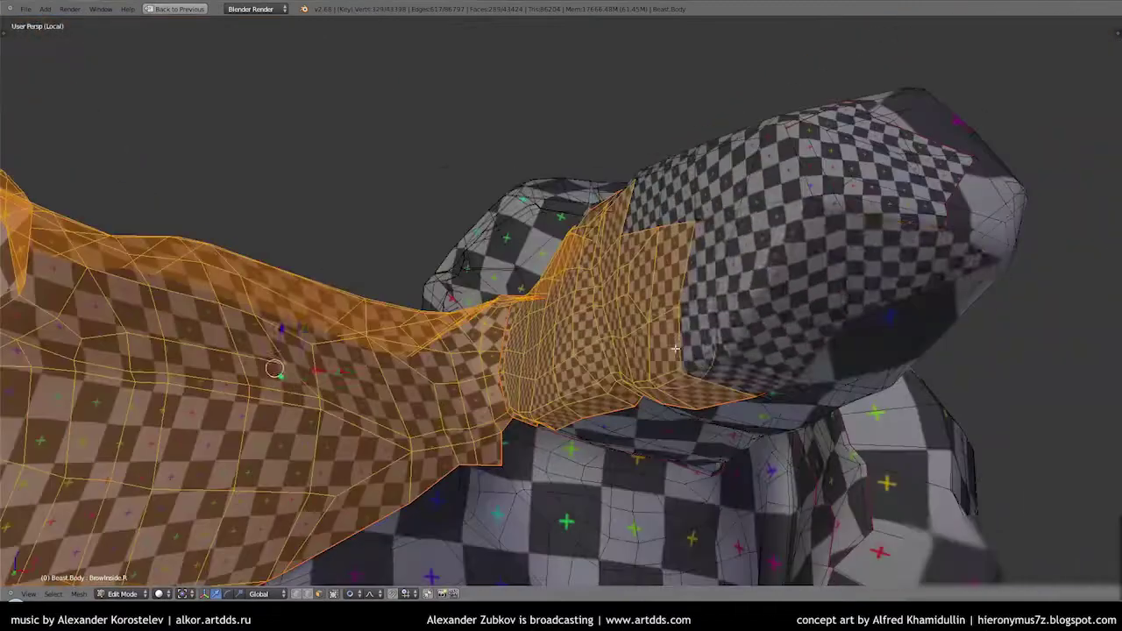
mouse_move(750, 171)
middle_down()
mouse_move(515, 361)
mouse_move(236, 381)
mouse_move(856, 401)
middle_up()
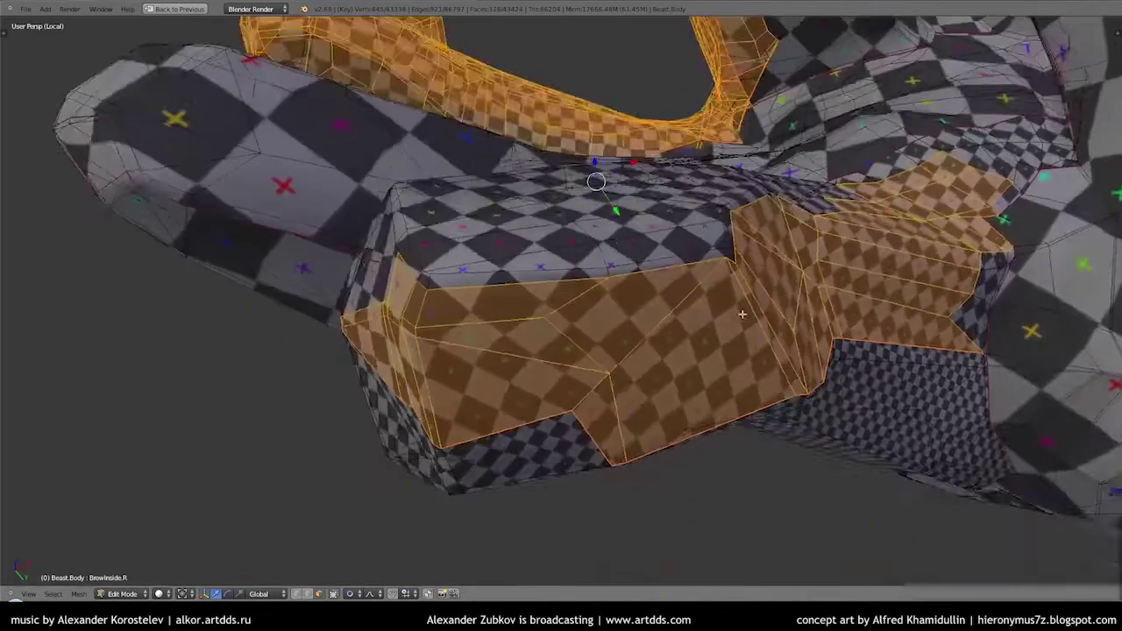
mouse_move(432, 348)
middle_down()
mouse_move(592, 247)
mouse_move(506, 266)
middle_up()
middle_drag(606, 136, 527, 297)
mouse_move(627, 374)
middle_down()
mouse_move(919, 258)
mouse_move(440, 382)
middle_up()
mouse_move(604, 150)
middle_down()
mouse_move(434, 337)
mouse_move(743, 385)
middle_up()
middle_drag(460, 477, 851, 422)
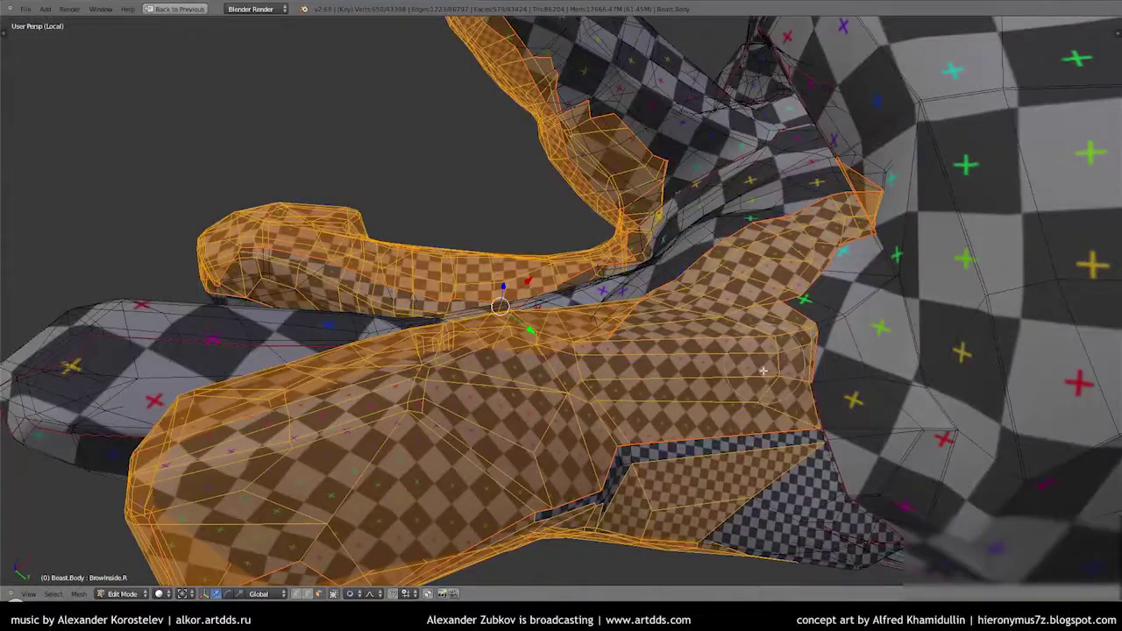
middle_drag(588, 496, 526, 249)
scroll(624, 333, up, 3)
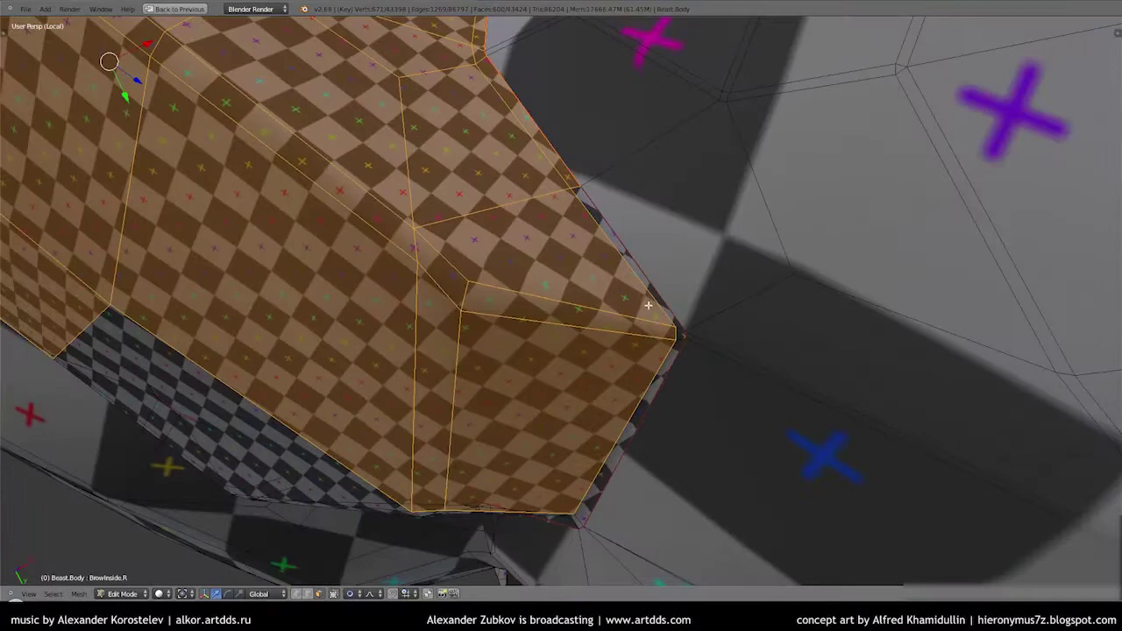
mouse_move(666, 359)
middle_down()
mouse_move(475, 400)
mouse_move(514, 389)
middle_up()
key(c)
click(476, 400)
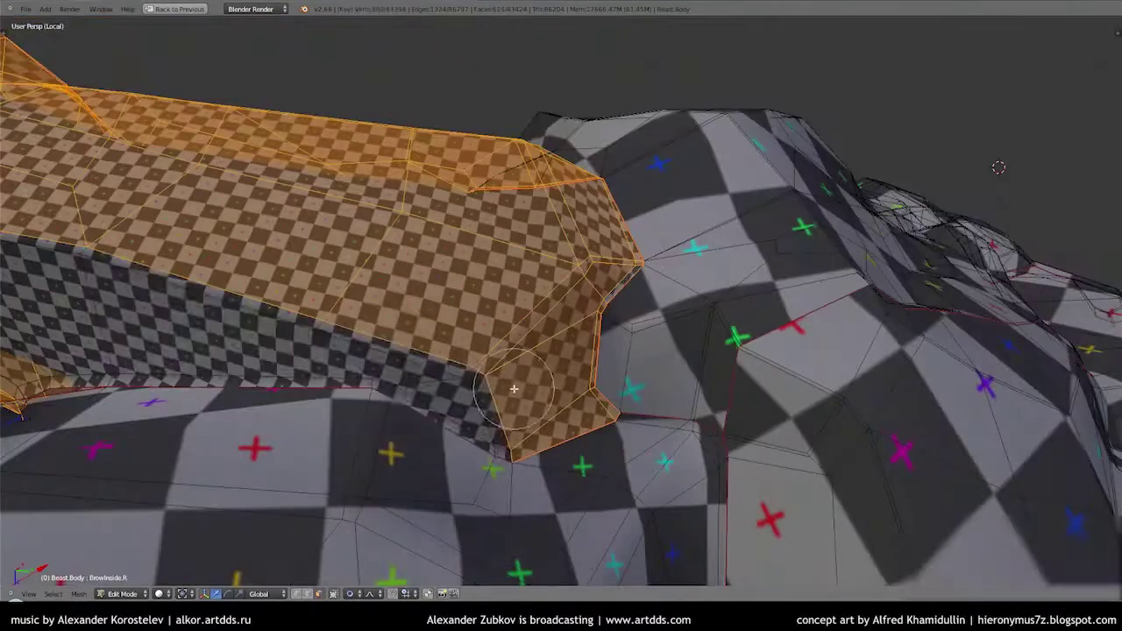
drag(77, 295, 96, 316)
middle_drag(96, 316, 526, 289)
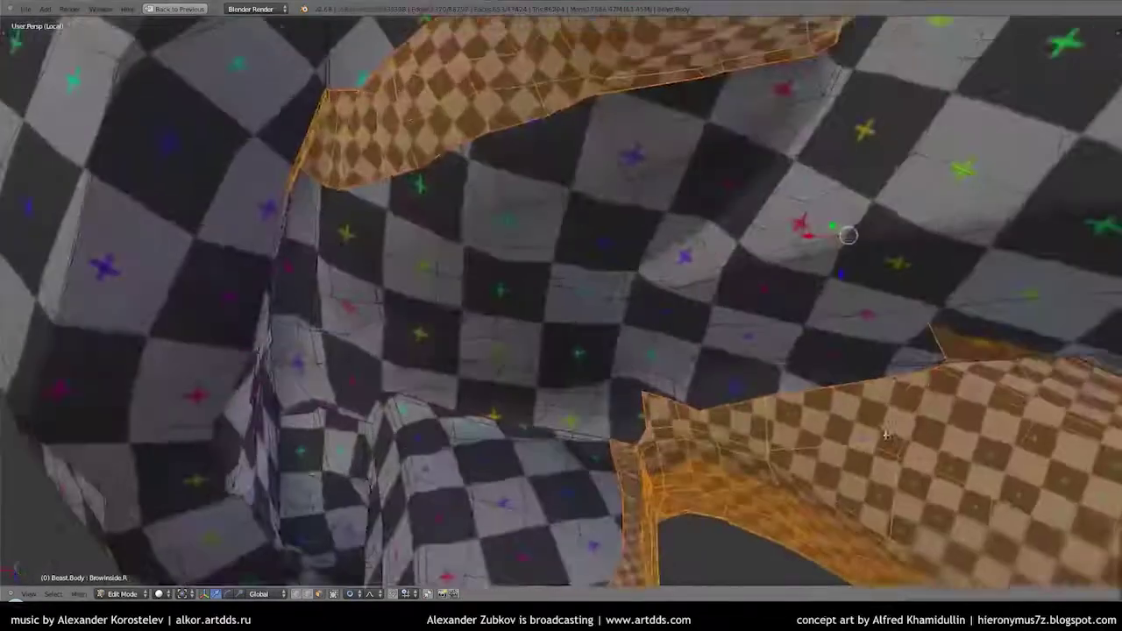
Return to the split UV Editing layout and select the entire linked Beast body mesh
key(ctrl+Up)
click(585, 594)
click(605, 516)
click(585, 594)
click(594, 410)
key(ctrl+l)
Select the top UV island and resize it with proportional falloff
scroll(440, 336, up, 1)
key(a)
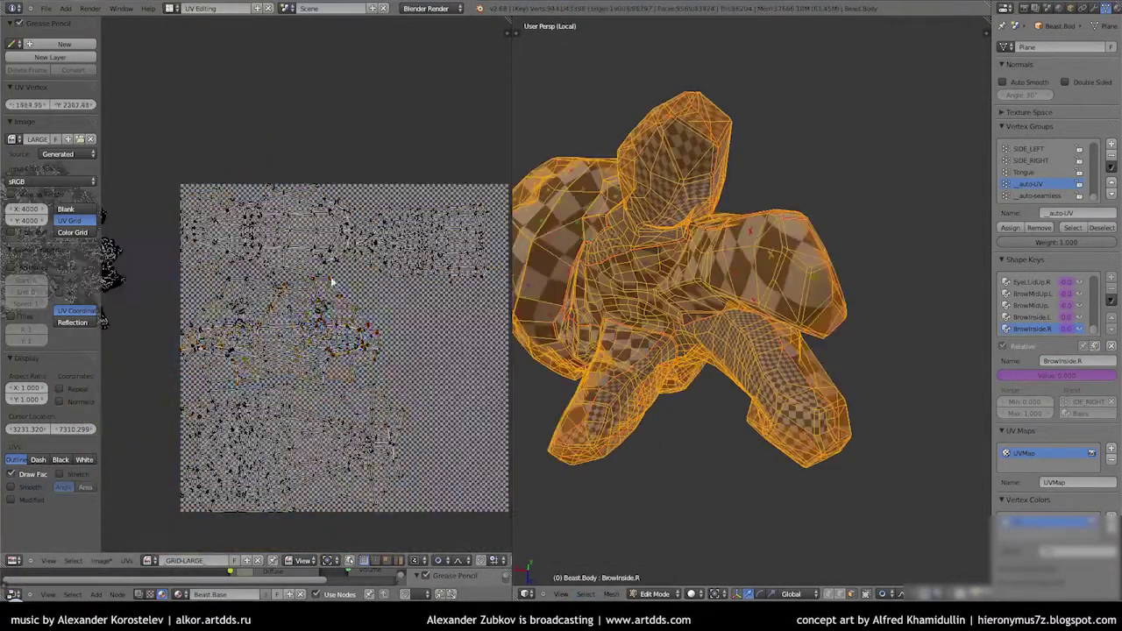
key(l)
middle_drag(253, 87, 258, 180)
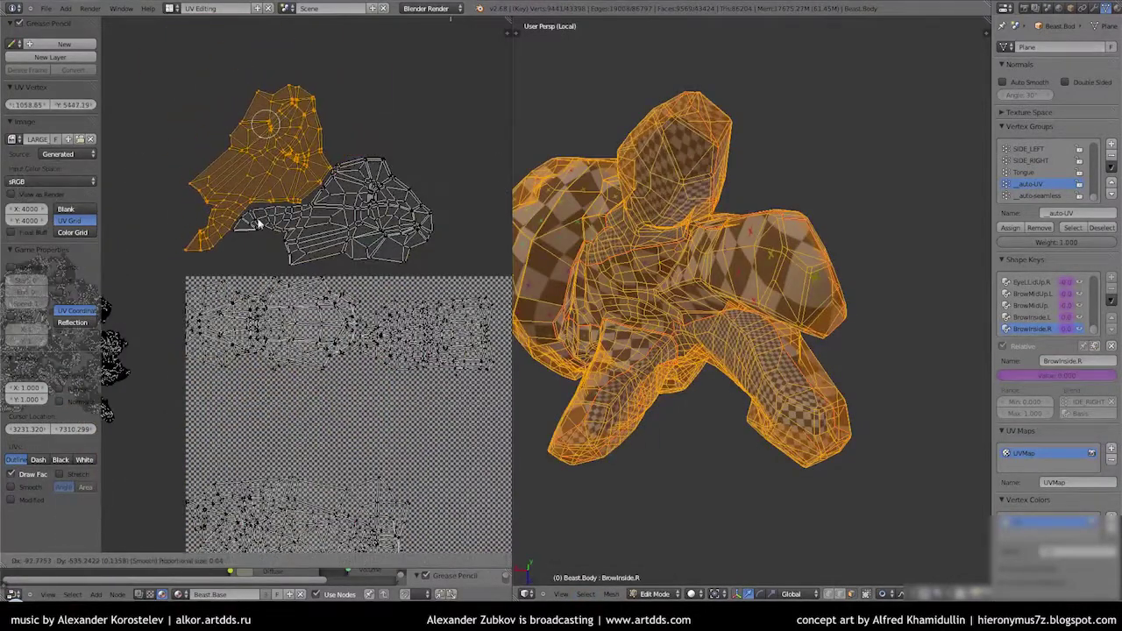
middle_drag(661, 213, 937, 286)
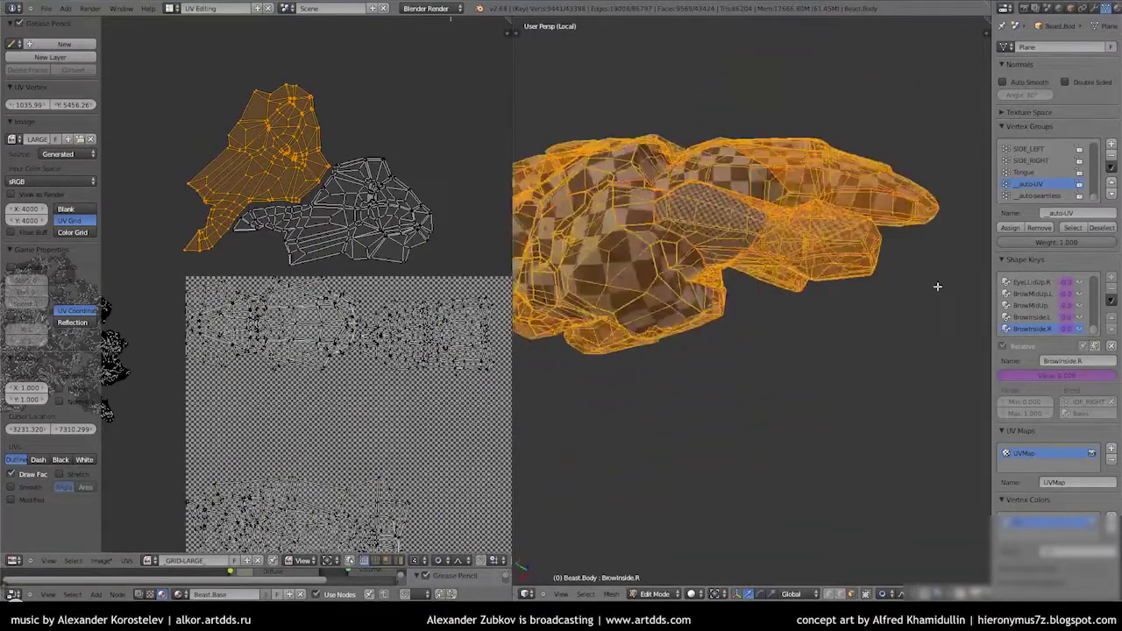
key(s)
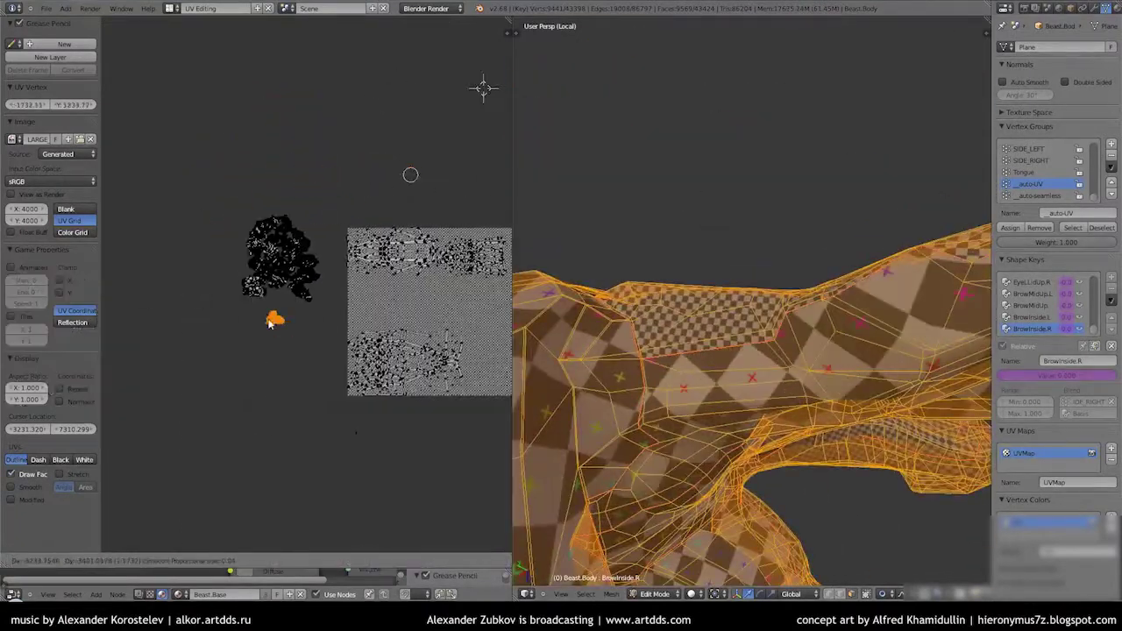
click(421, 187)
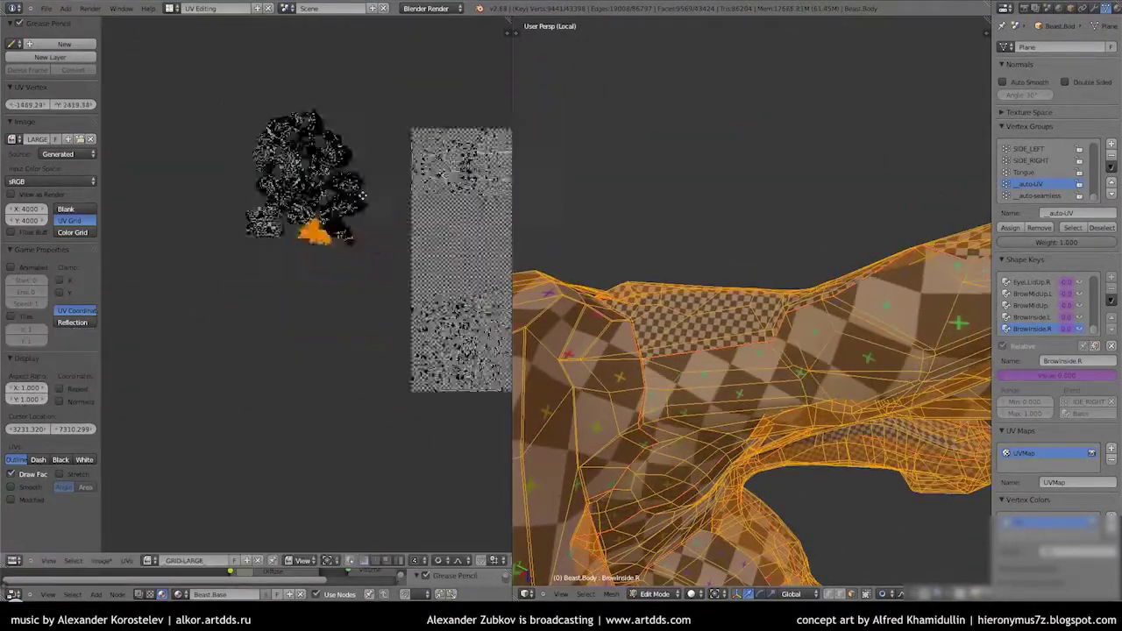
Reposition the resized island and the elongated island within the UV layout
key(ctrl+p)
click(373, 244)
key(a)
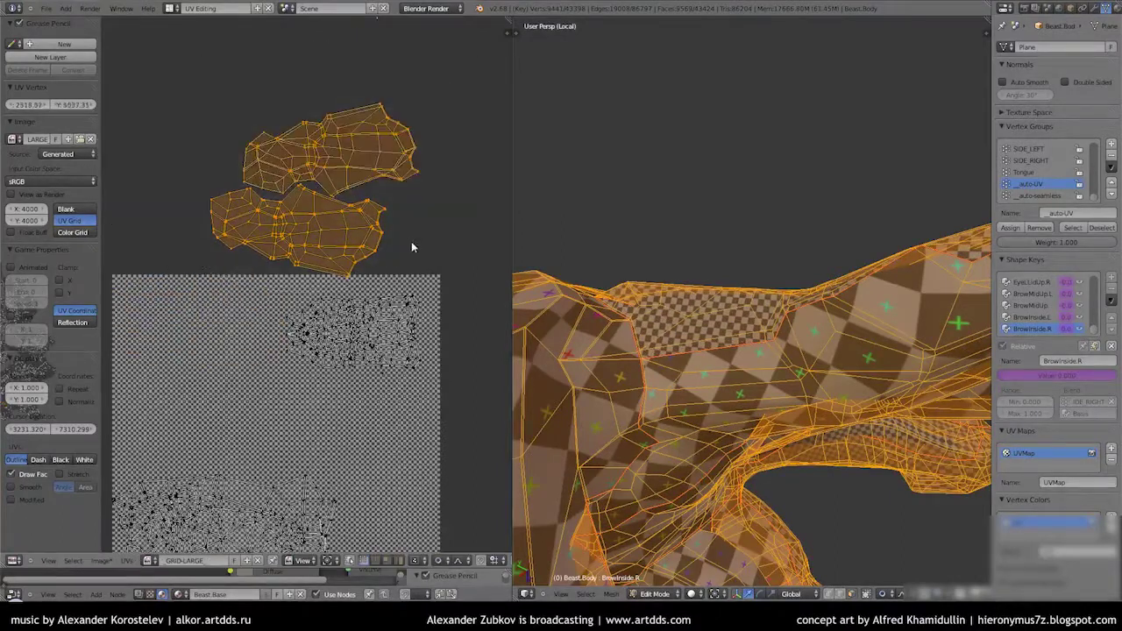
click(331, 206)
click(319, 366)
scroll(318, 366, up, 2)
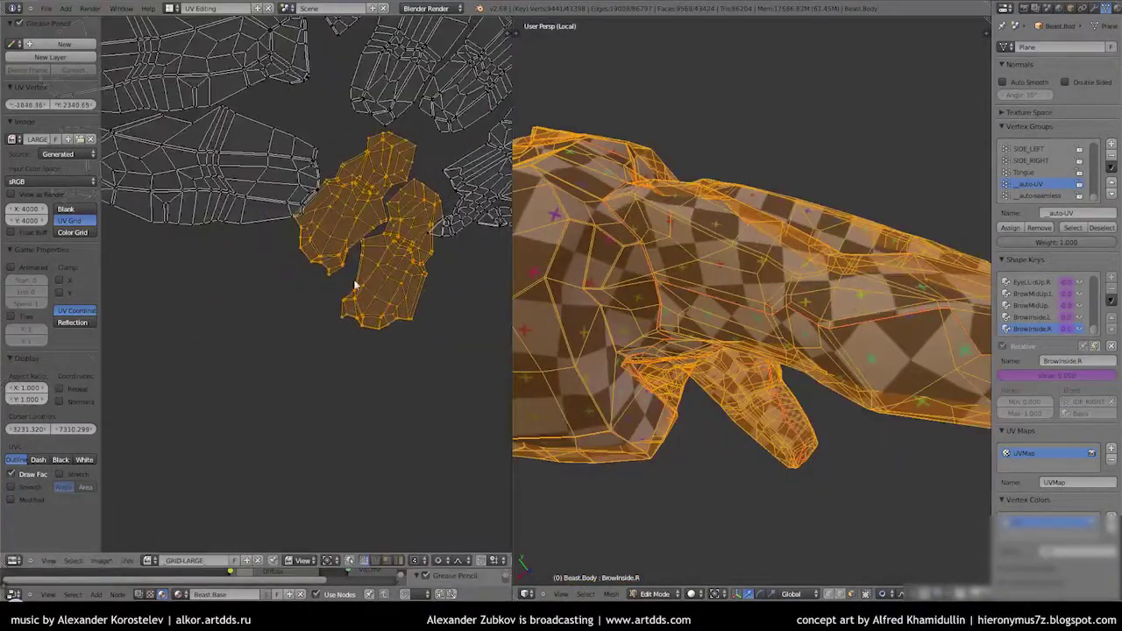
key(g)
click(416, 252)
scroll(415, 252, up, 1)
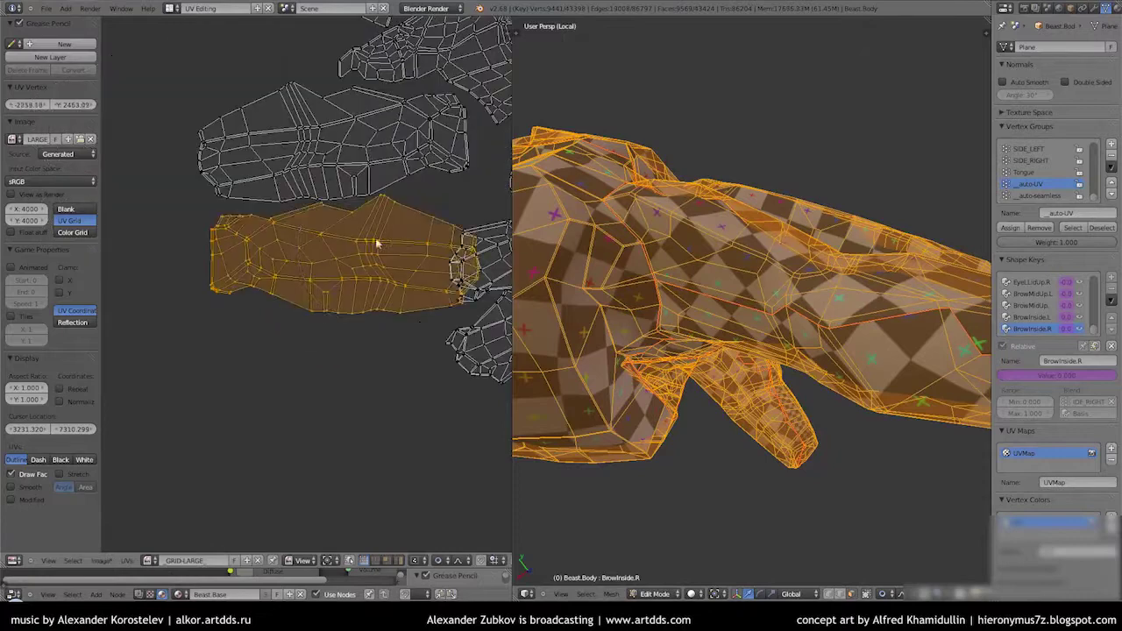
key(g)
click(408, 251)
Select a single UV vertex and shift it with proportional falloff
scroll(406, 263, down, 4)
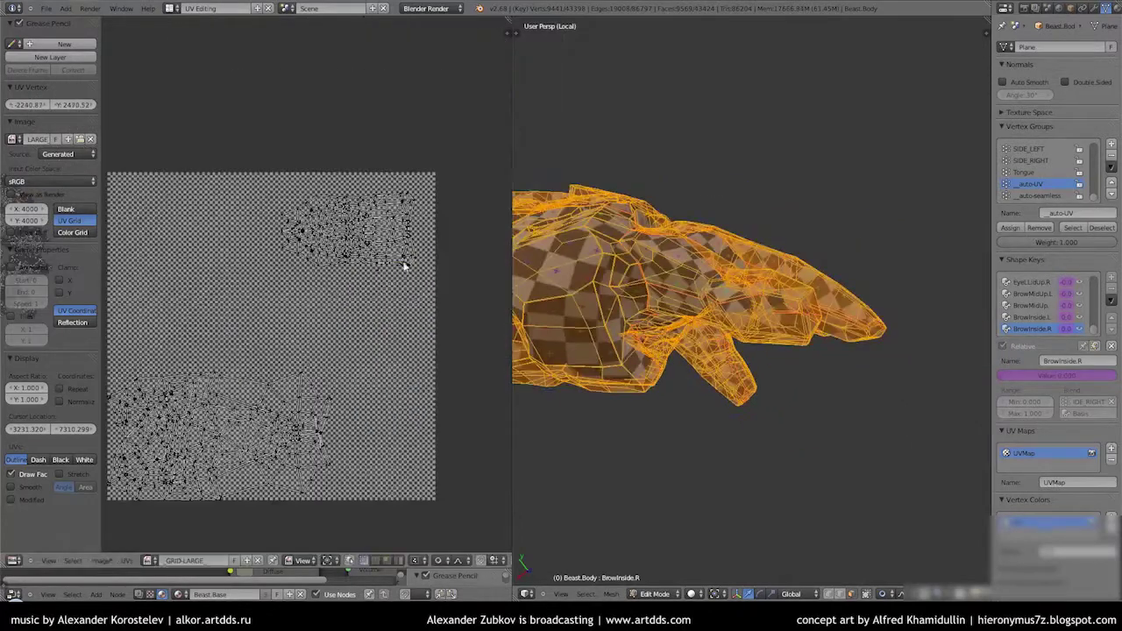
click(371, 24)
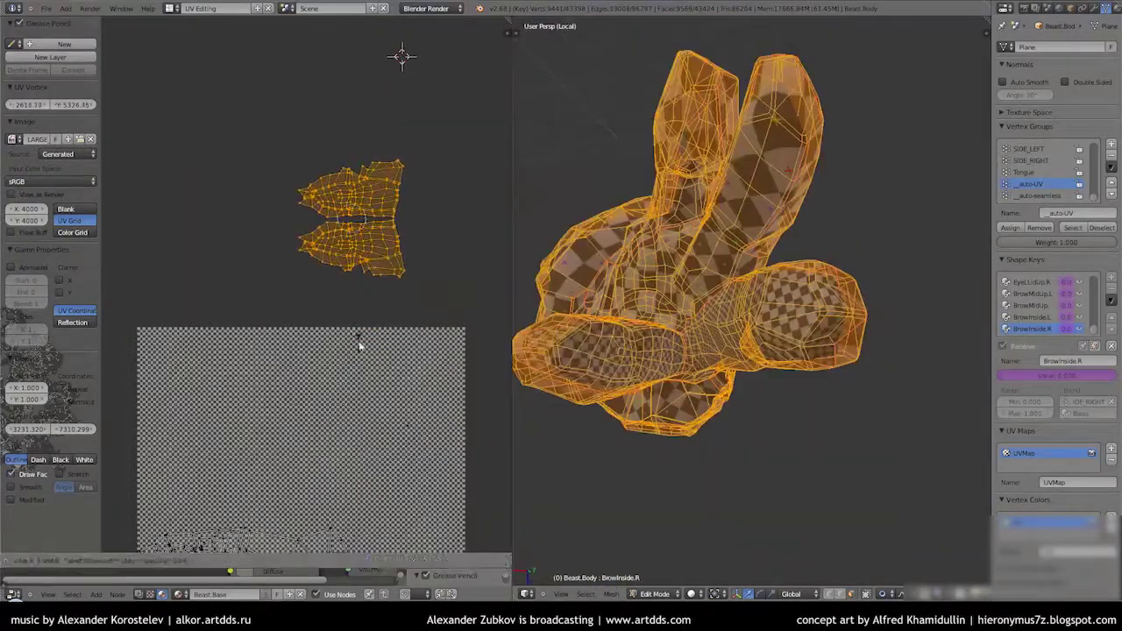
scroll(668, 411, up, 5)
scroll(668, 412, down, 5)
scroll(326, 251, up, 3)
click(327, 247)
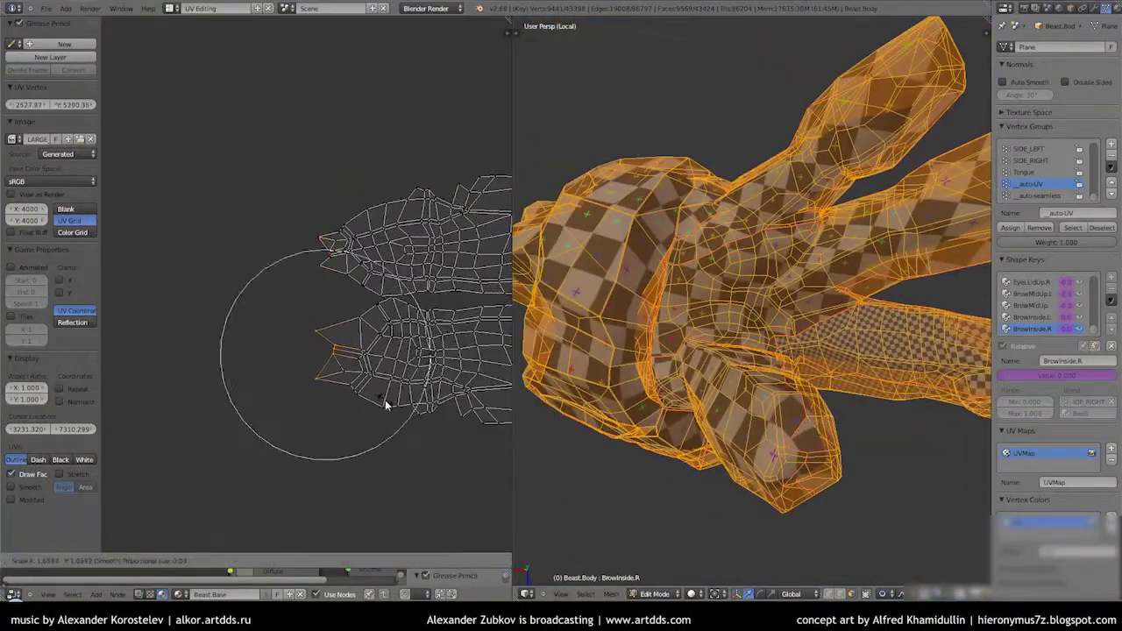
key(ctrl+z)
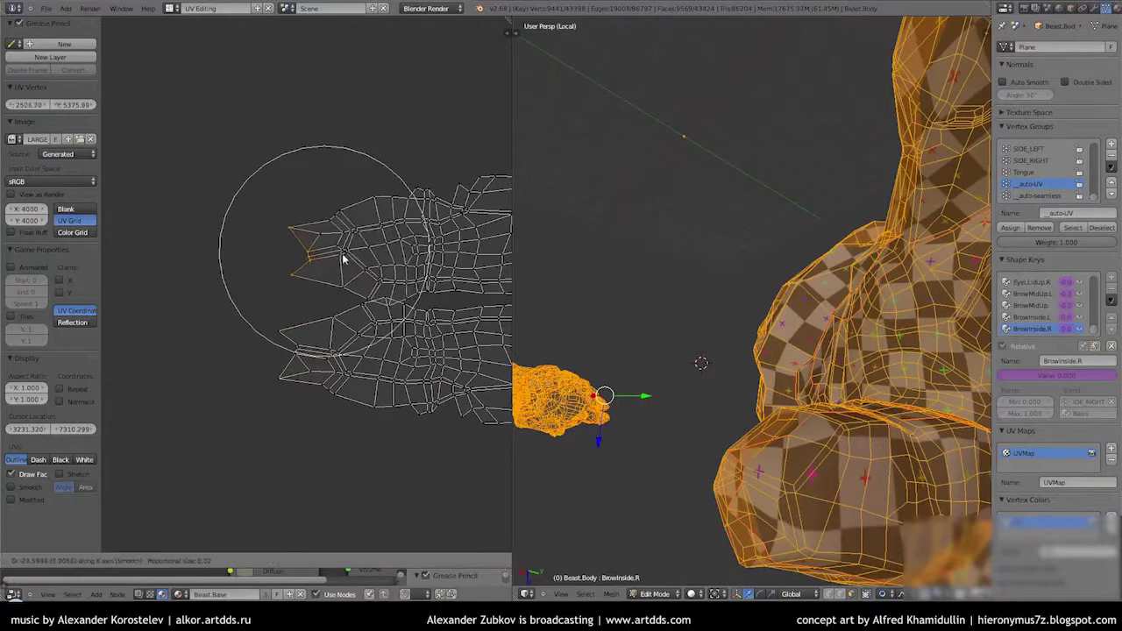
click(343, 259)
Shrink both small UV islands, fit the checker image in view and nudge a vertex
scroll(303, 182, down, 3)
key(ctrl+z)
key(ctrl+z)
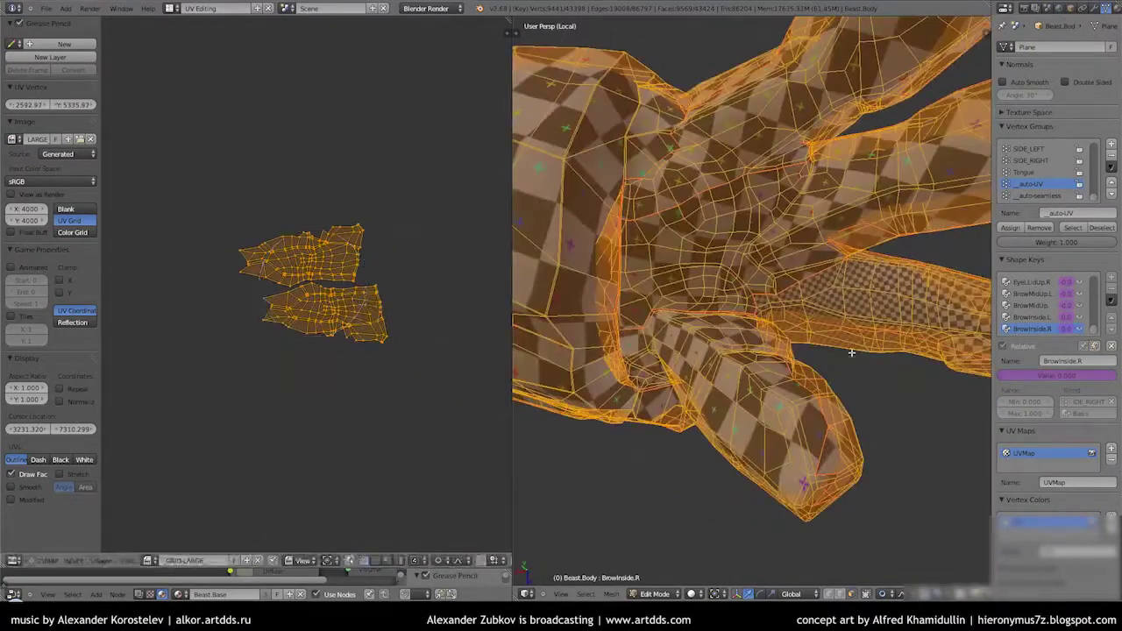
key(ctrl+z)
key(ctrl+z)
scroll(371, 375, up, 3)
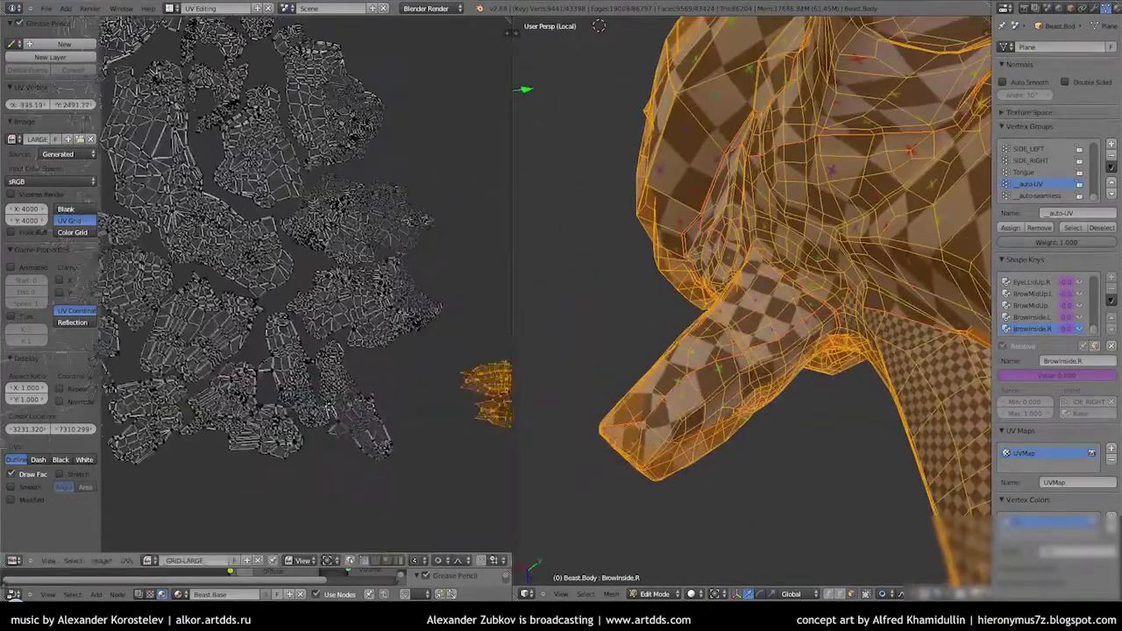
scroll(287, 365, up, 3)
key(Home)
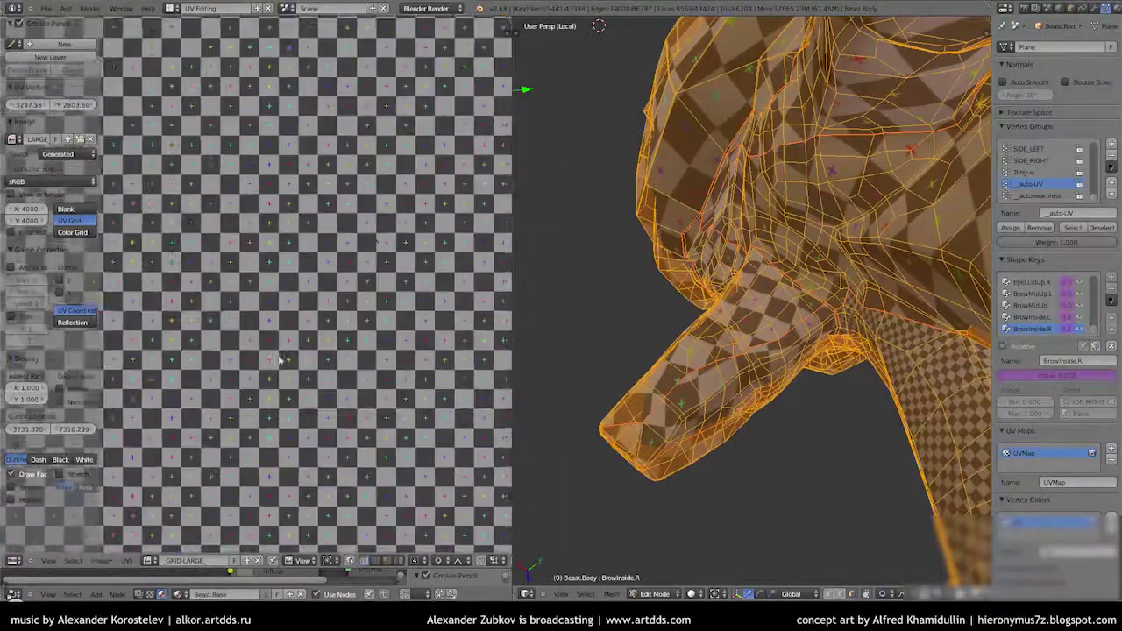
scroll(280, 357, down, 5)
click(487, 129)
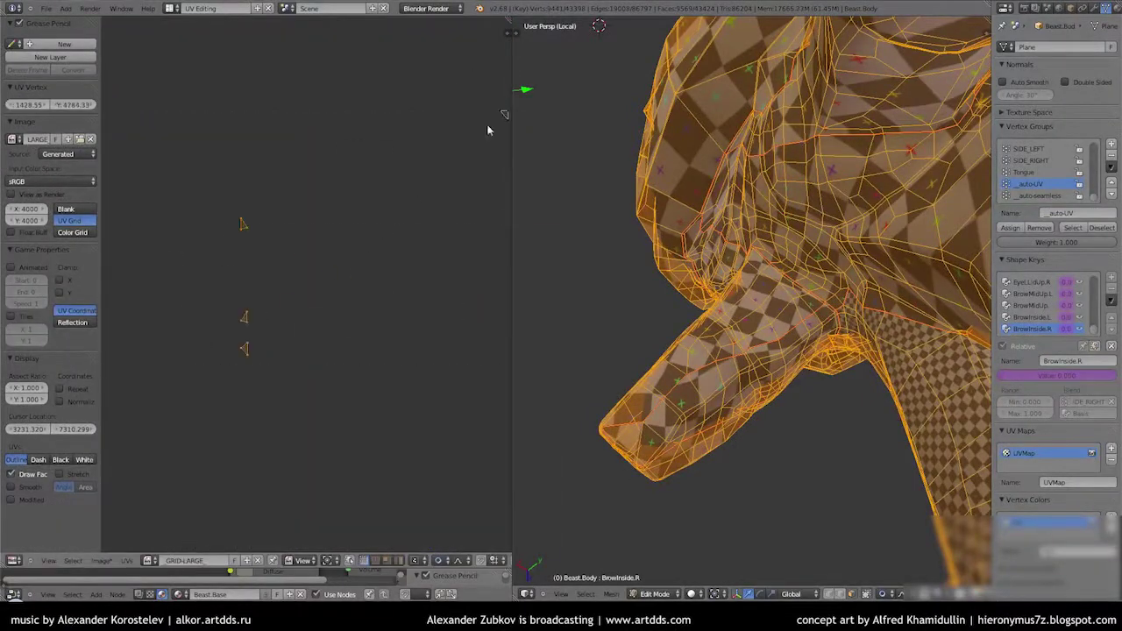
key(g)
key(ctrl+z)
Brush-select the two small UV islands, then toggle the selection of all UVs
scroll(306, 368, up, 5)
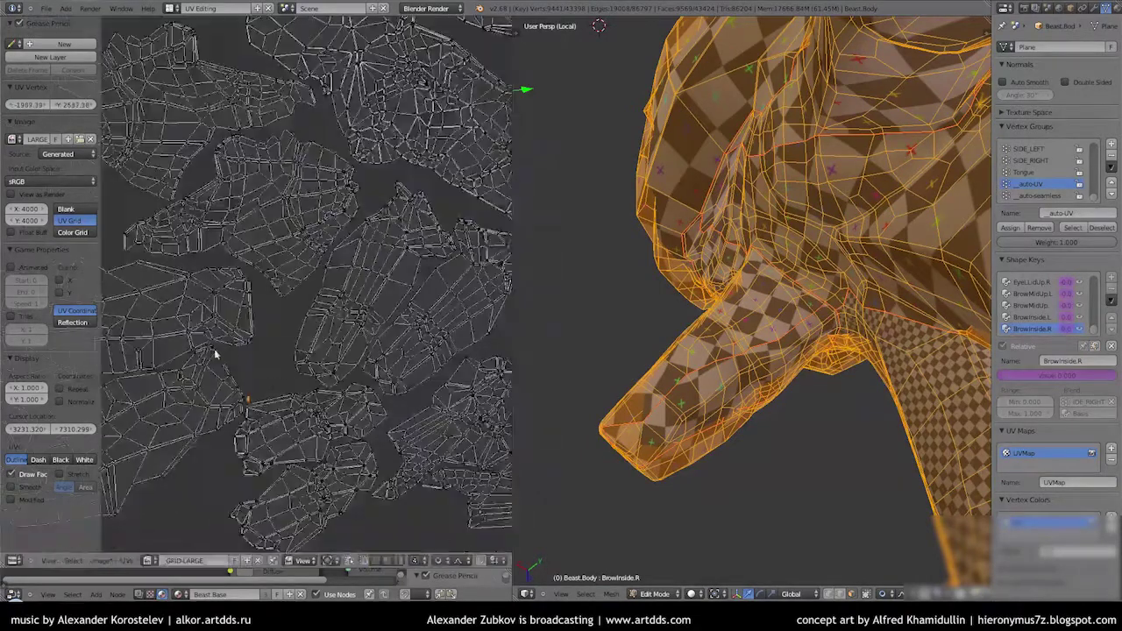
scroll(379, 302, down, 4)
key(ctrl+z)
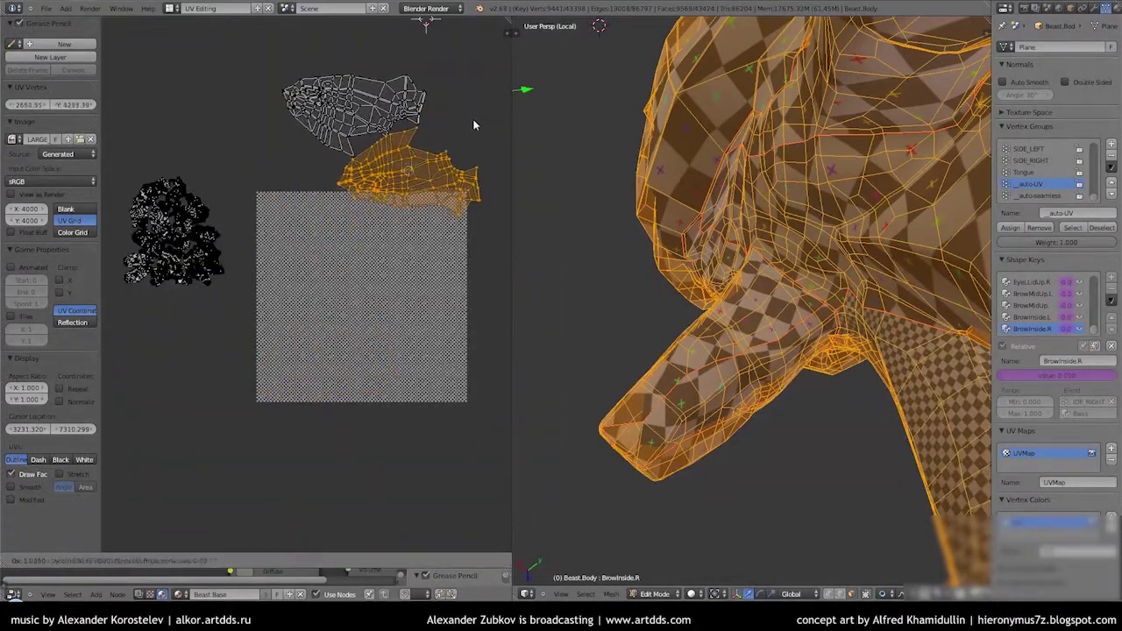
key(ctrl+z)
key(ctrl+z)
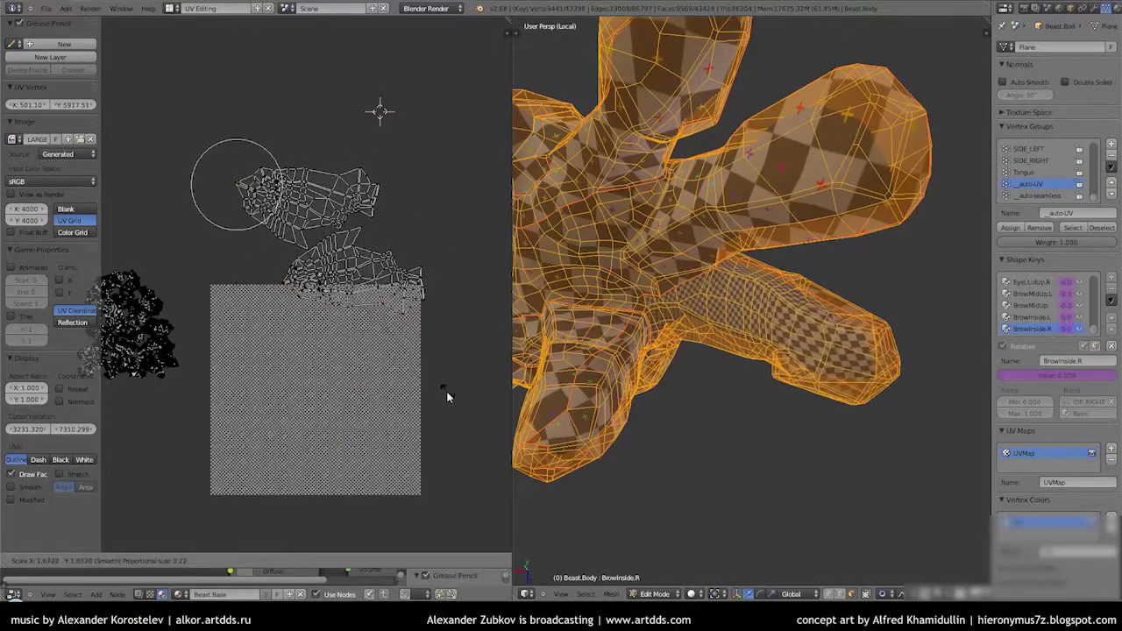
scroll(246, 209, up, 5)
scroll(324, 378, down, 2)
scroll(307, 383, down, 3)
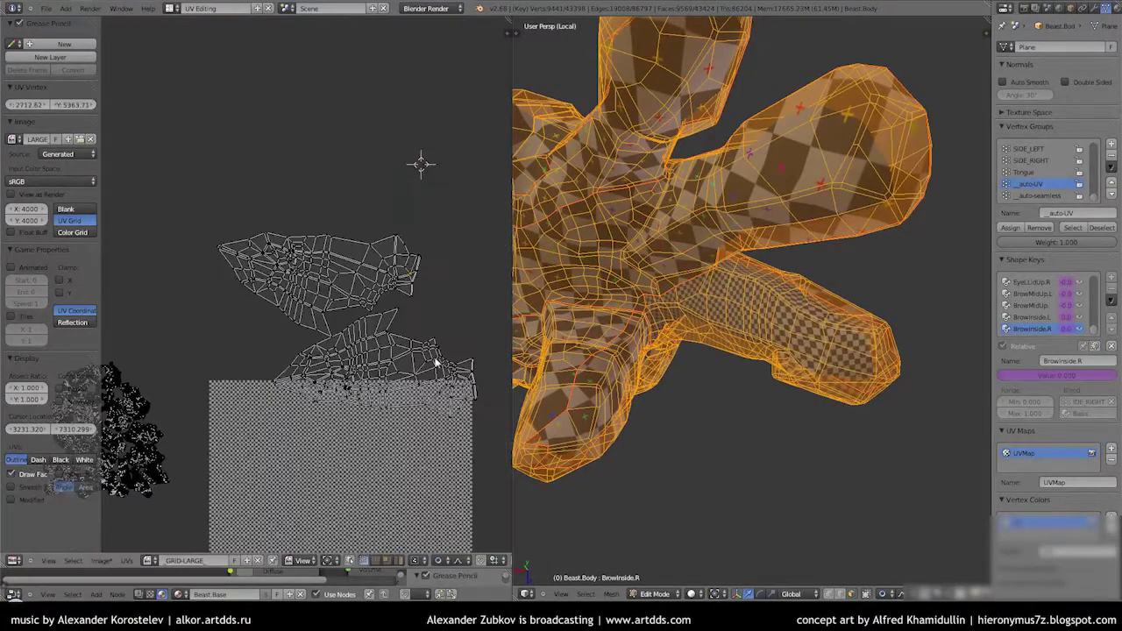
key(c)
click(338, 325)
scroll(263, 349, up, 4)
scroll(264, 348, down, 4)
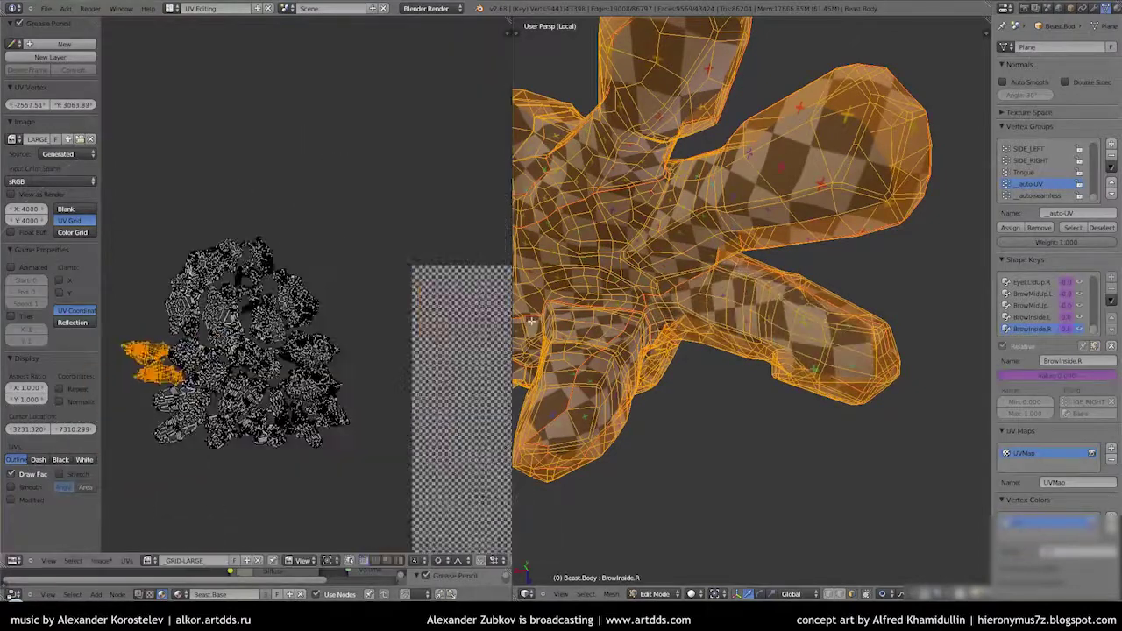
key(a)
key(a)
scroll(618, 289, down, 4)
Maximize the 3D view, save the file, unhide the whole body and inspect it in Object Mode
key(ctrl+Up)
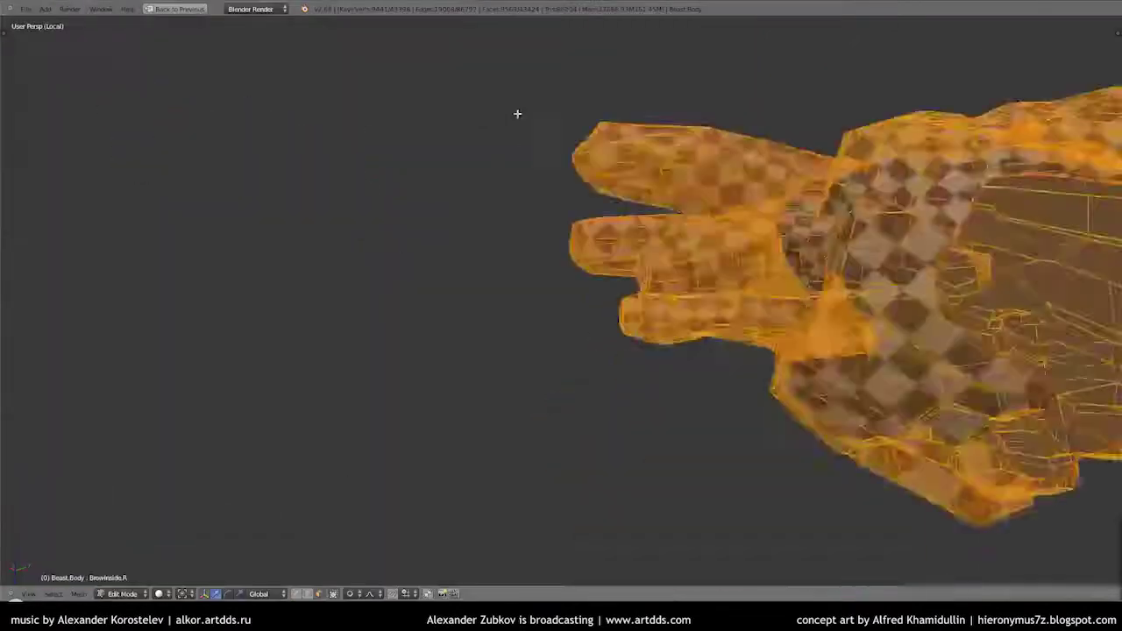
scroll(619, 290, down, 5)
key(ctrl+s)
key(alt+h)
key(Tab)
scroll(501, 301, up, 4)
scroll(378, 251, down, 2)
mouse_move(511, 287)
middle_down()
mouse_move(558, 296)
mouse_move(514, 263)
mouse_move(490, 508)
mouse_move(529, 313)
middle_up()
Back in Edit Mode, deselect all, lasso the upper body and hide it
key(Tab)
scroll(528, 313, up, 3)
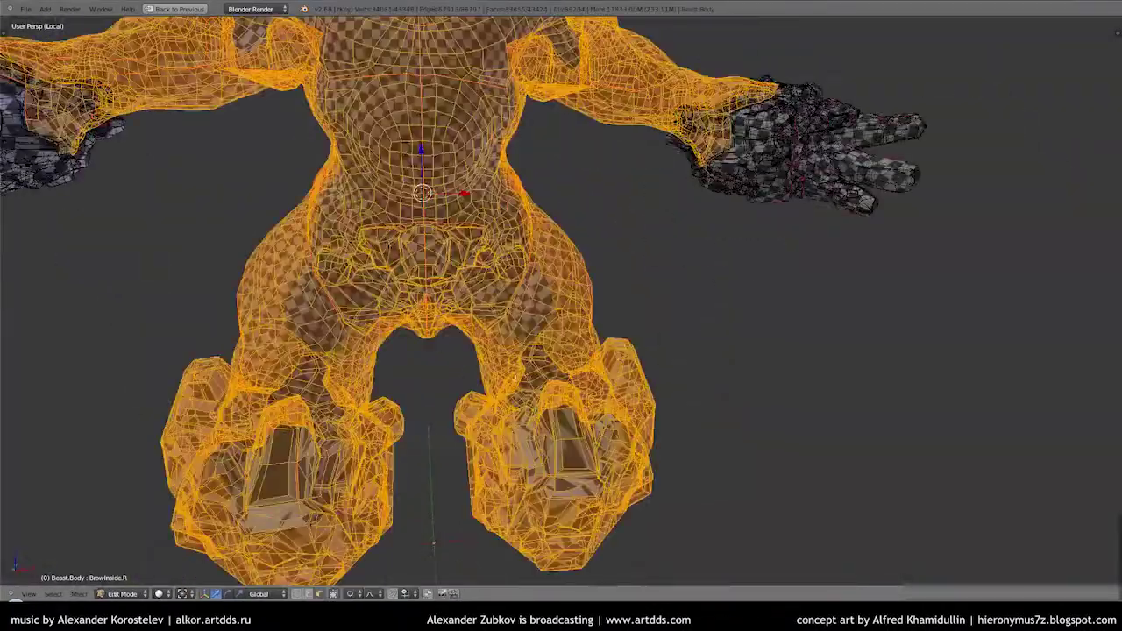
scroll(528, 313, down, 4)
key(a)
ctrl+drag(100, 321, 380, 515)
scroll(380, 515, down, 2)
ctrl+drag(626, 203, 214, 386)
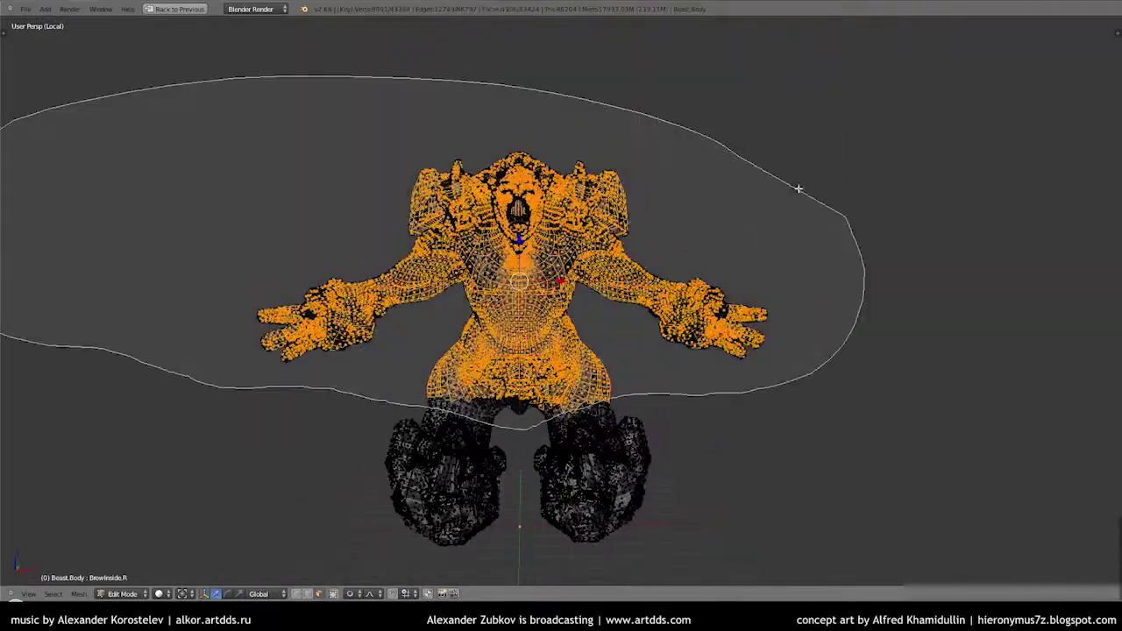
ctrl+drag(797, 189, 501, 211)
key(h)
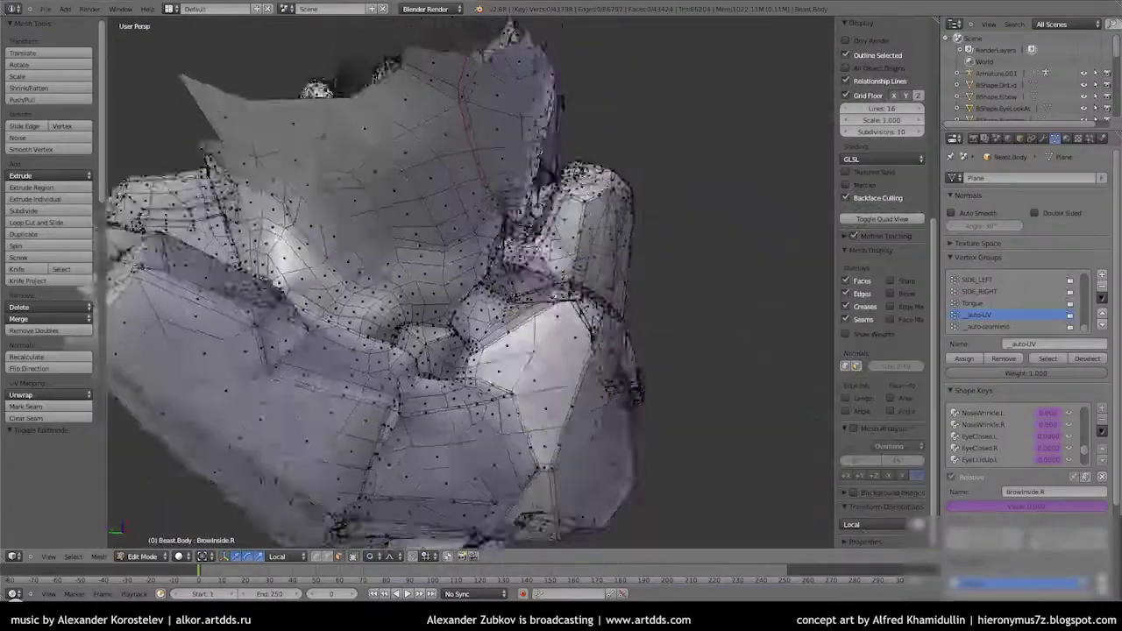
Show the checker texture, select all, switch to edge selection and orbit along the foot seam
key(alt+z)
key(a)
key(w)
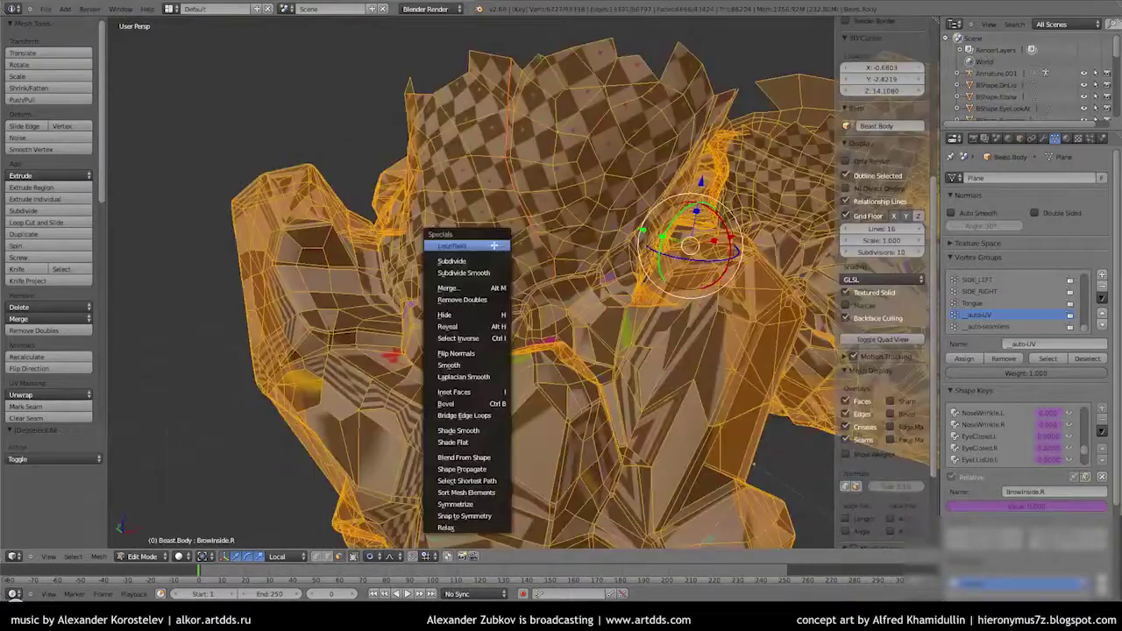
click(470, 293)
scroll(538, 253, up, 5)
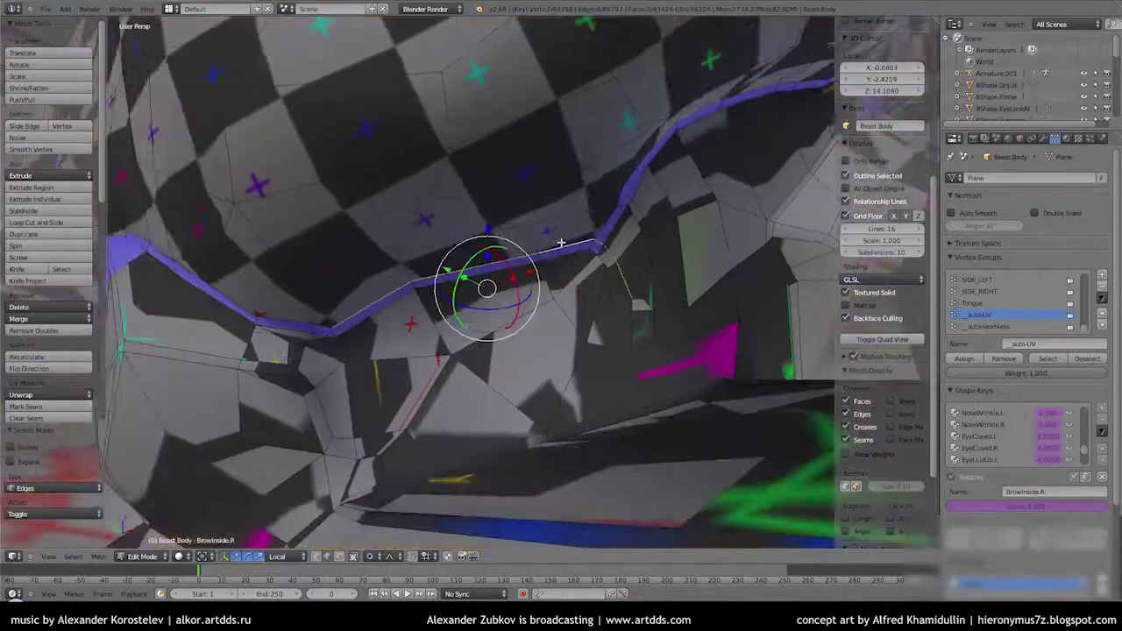
mouse_move(537, 253)
middle_down()
mouse_move(565, 349)
mouse_move(493, 314)
mouse_move(390, 377)
middle_up()
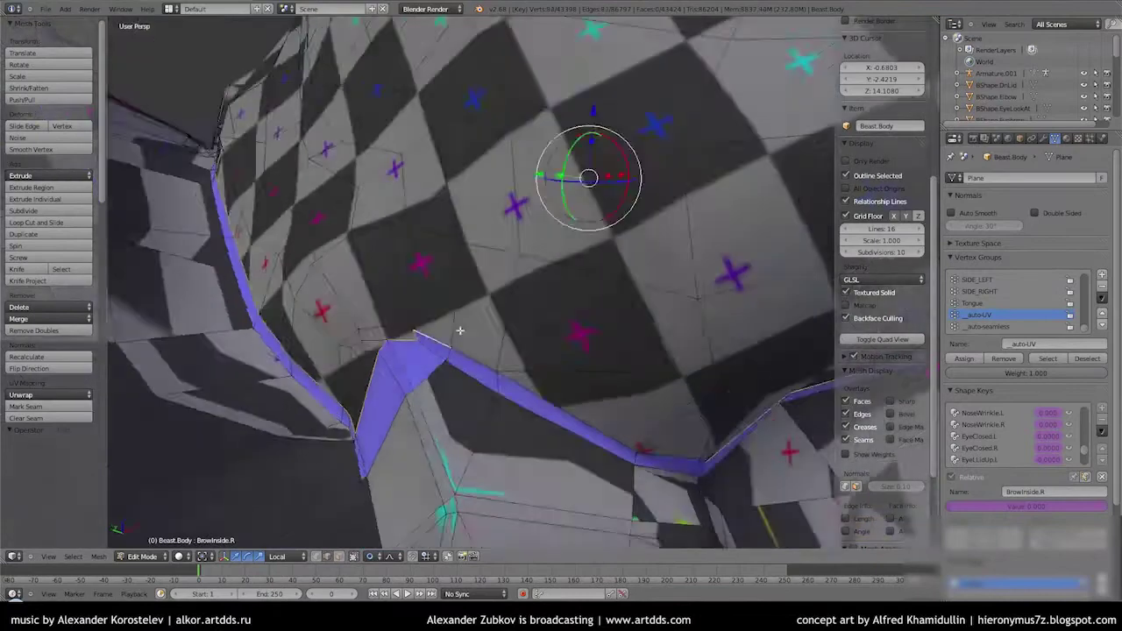
middle_drag(460, 331, 438, 372)
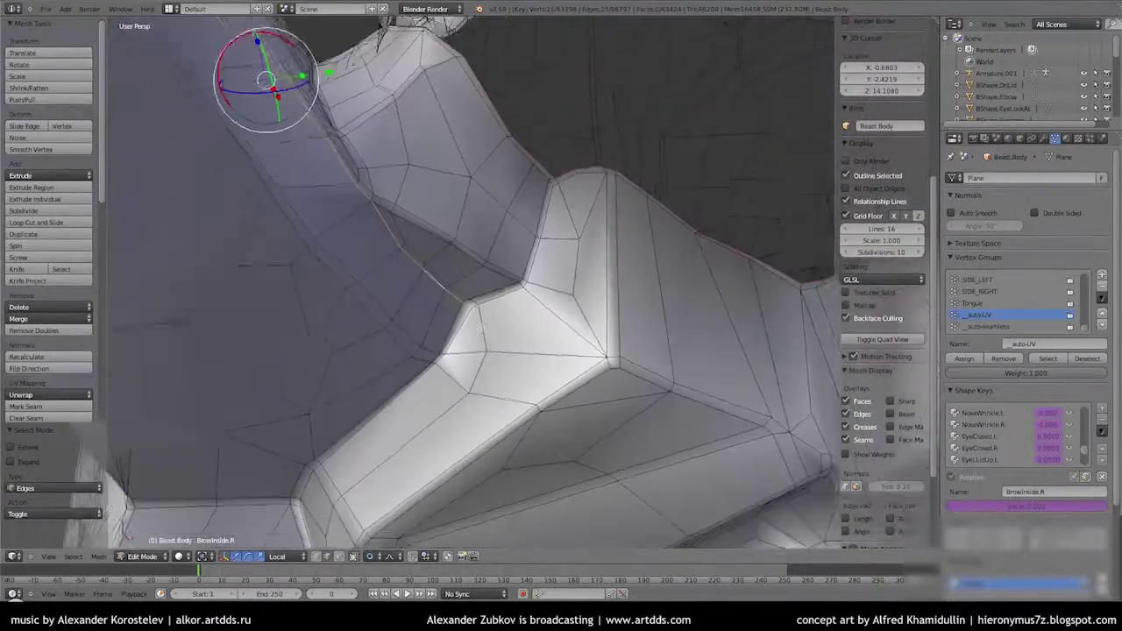
Orbit around the foot and mirror the edge selection onto the other foot
middle_drag(474, 289, 469, 275)
middle_drag(379, 310, 298, 296)
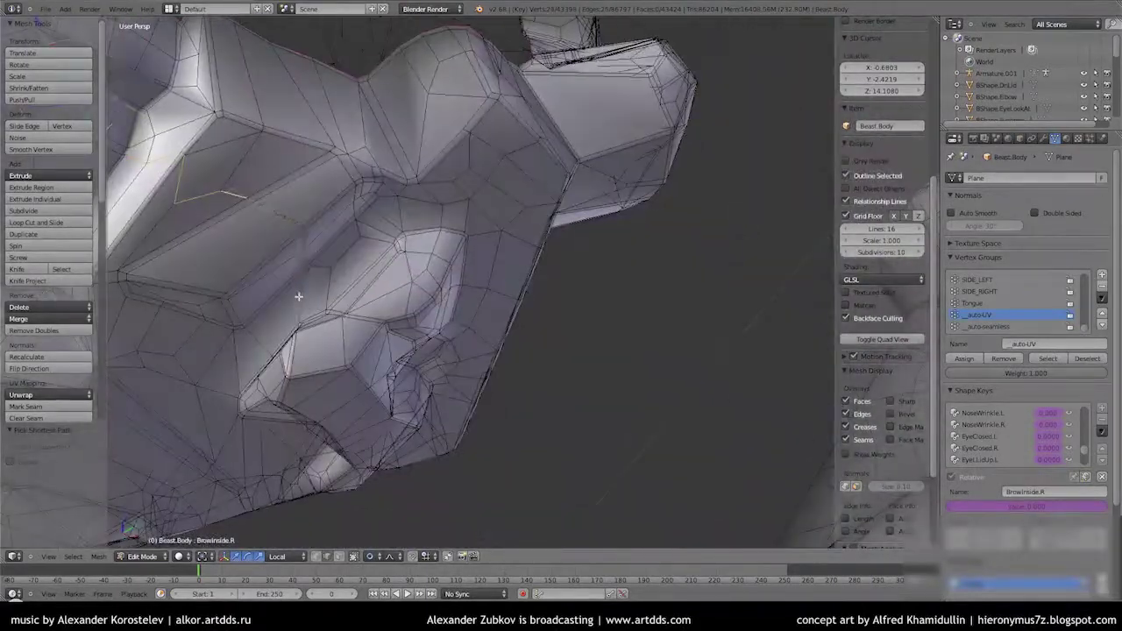
mouse_move(416, 277)
middle_down()
mouse_move(327, 209)
mouse_move(471, 267)
middle_up()
mouse_move(577, 312)
middle_down()
mouse_move(353, 277)
mouse_move(431, 382)
mouse_move(550, 371)
mouse_move(491, 368)
middle_up()
scroll(550, 371, down, 4)
click(73, 556)
click(99, 323)
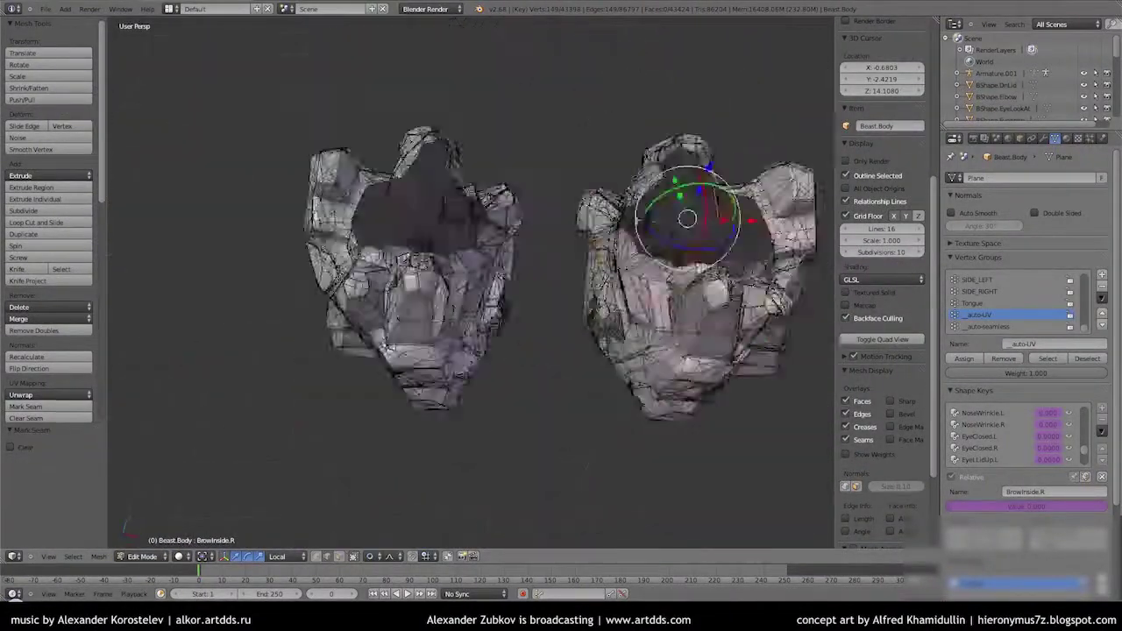
Extend the selection with a shortest edge path and mirror it to the opposite foot
scroll(561, 280, up, 5)
mouse_move(561, 280)
middle_down()
mouse_move(471, 175)
mouse_move(490, 140)
middle_up()
ctrl+right_click(470, 175)
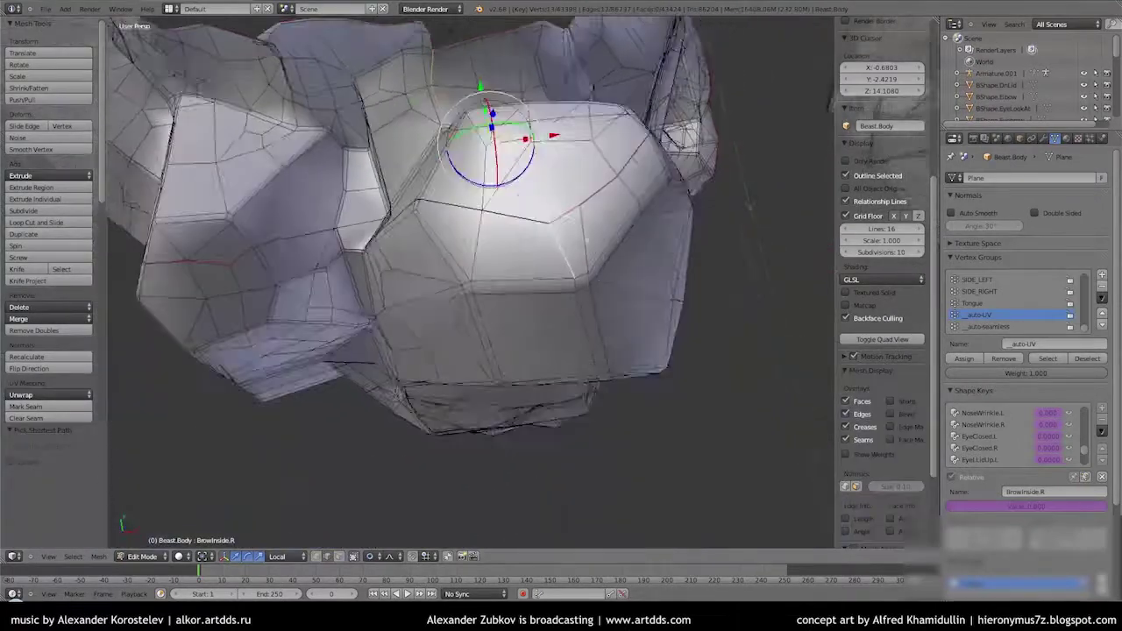
mouse_move(474, 280)
middle_down()
mouse_move(526, 263)
mouse_move(191, 9)
middle_up()
scroll(526, 263, down, 4)
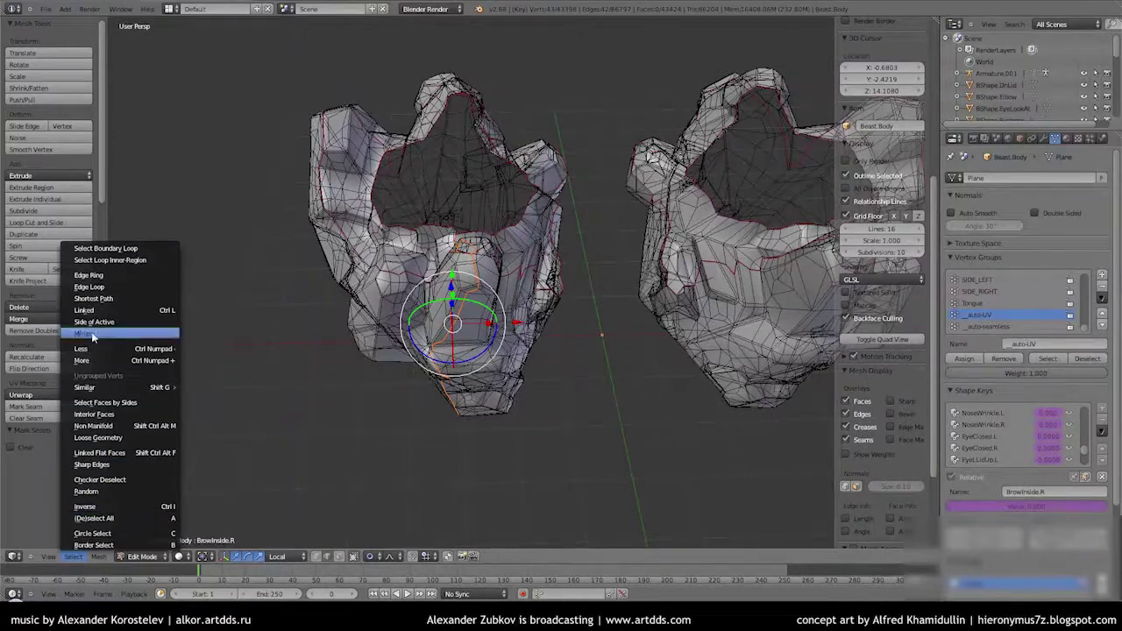
click(93, 335)
scroll(263, 337, up, 5)
middle_drag(263, 338, 421, 340)
key(ctrl+Tab)
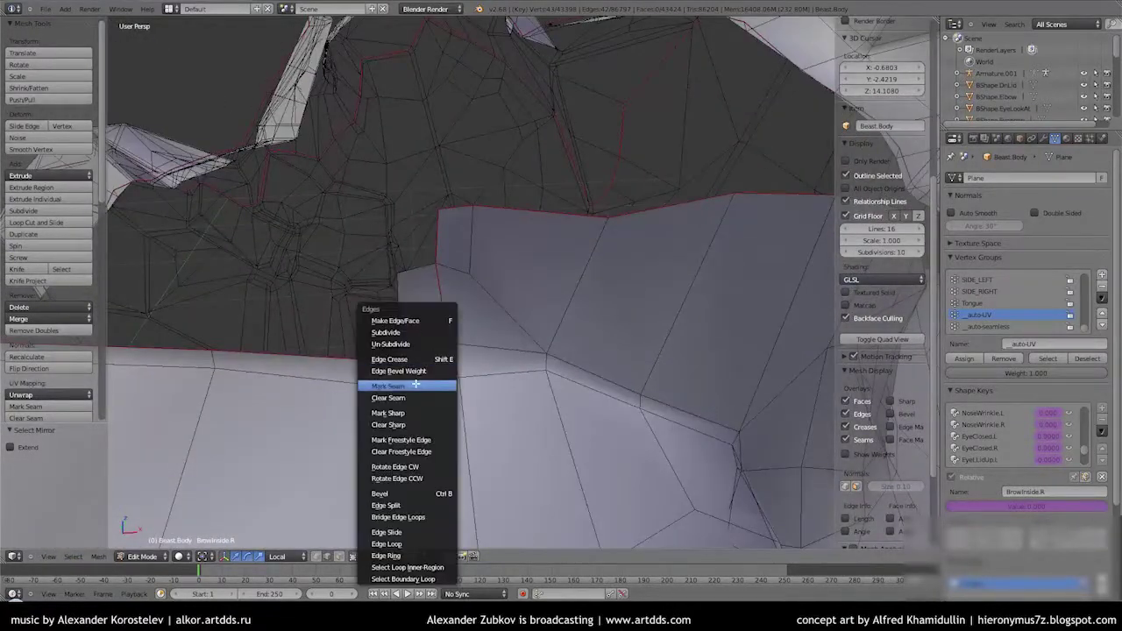
middle_drag(416, 385, 359, 491)
Select a shortest edge path across the foot and mark it as a seam
scroll(358, 492, down, 3)
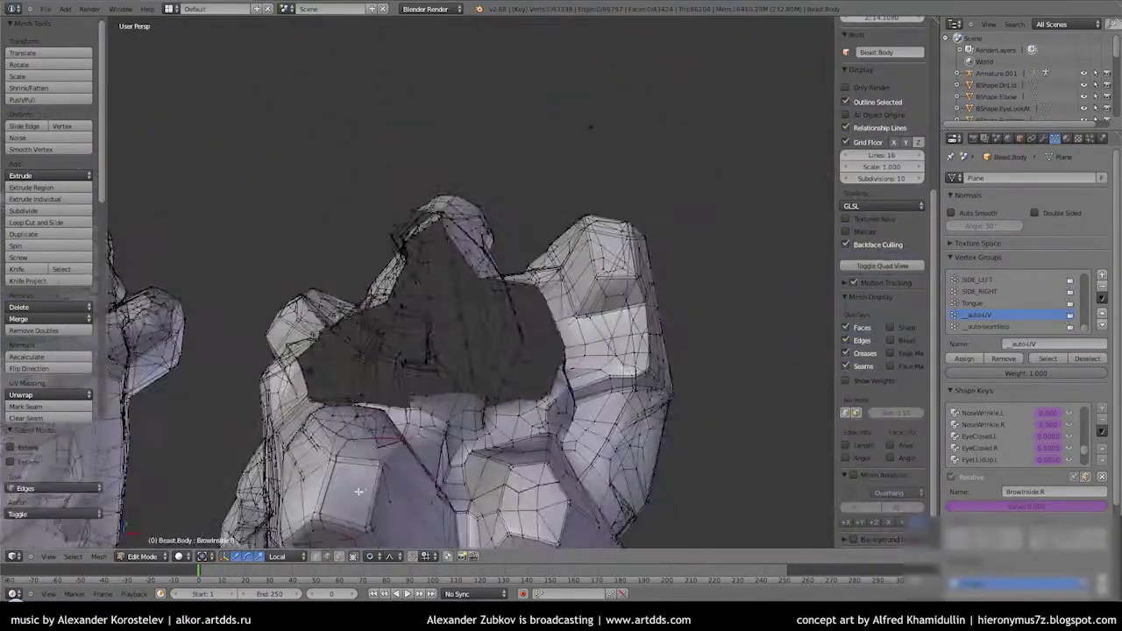
scroll(358, 491, up, 5)
mouse_move(601, 350)
middle_down()
mouse_move(515, 351)
mouse_move(420, 306)
mouse_move(429, 319)
mouse_move(313, 456)
middle_up()
ctrl+right_click(421, 305)
key(ctrl+e)
click(429, 319)
Mark the newly selected run of foot edges as a seam too
scroll(313, 456, down, 3)
mouse_move(491, 412)
middle_down()
mouse_move(539, 409)
mouse_move(382, 397)
mouse_move(462, 396)
middle_up()
scroll(539, 409, up, 4)
key(ctrl+e)
click(462, 395)
Orbit and zoom around the foot to inspect the new red seams
scroll(521, 334, down, 3)
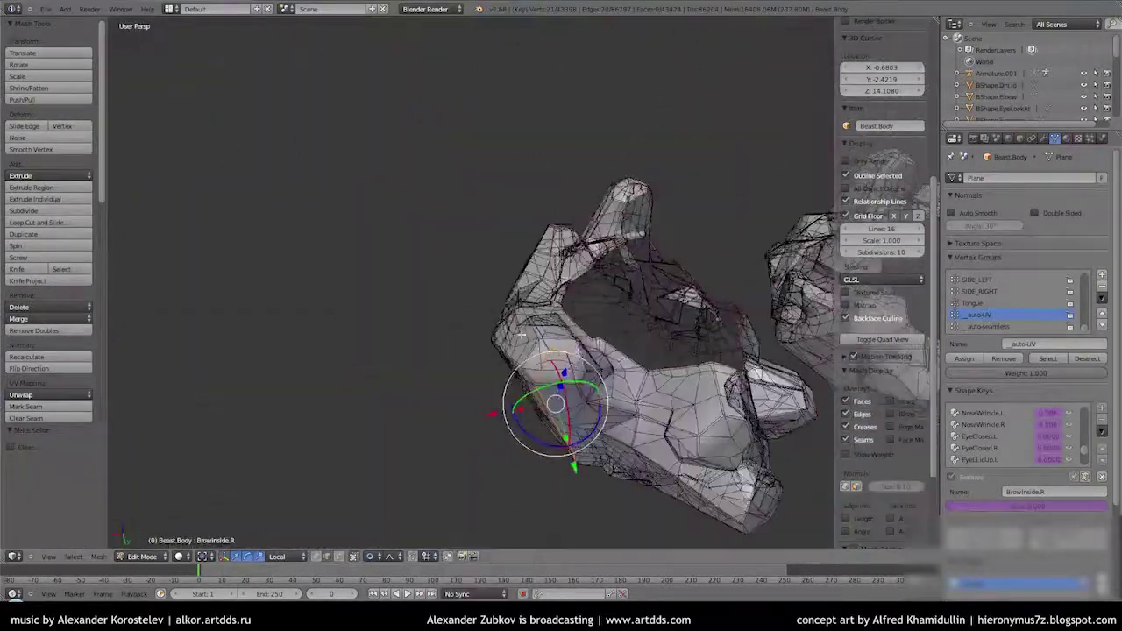
middle_drag(521, 334, 453, 277)
scroll(453, 277, up, 2)
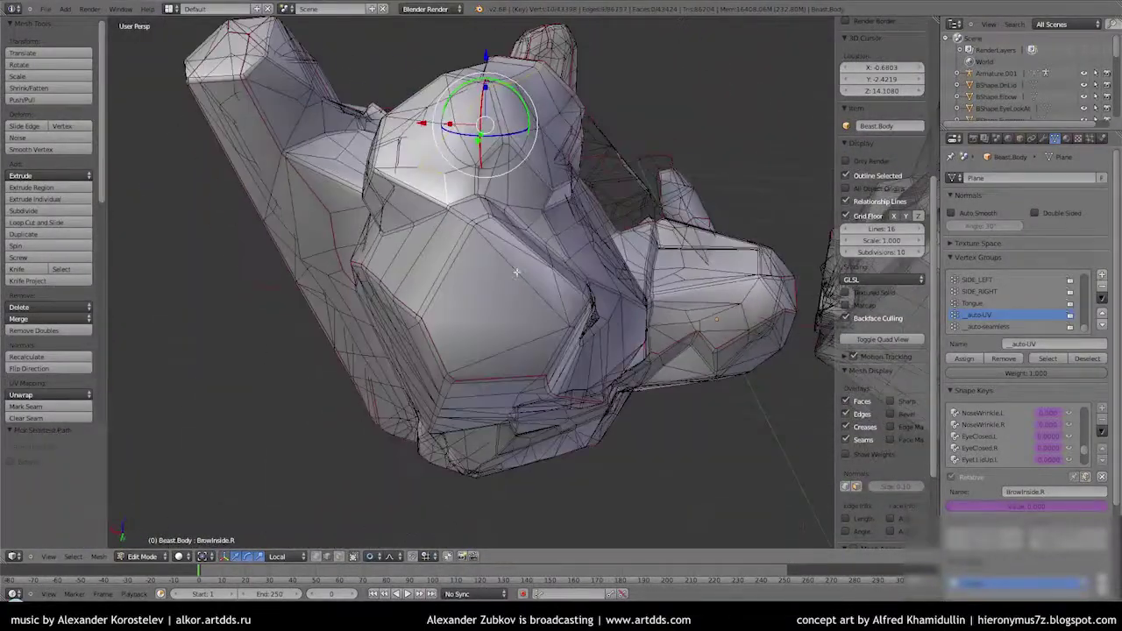
scroll(453, 283, up, 2)
mouse_move(459, 306)
middle_down()
mouse_move(454, 283)
mouse_move(526, 333)
middle_up()
scroll(536, 334, down, 3)
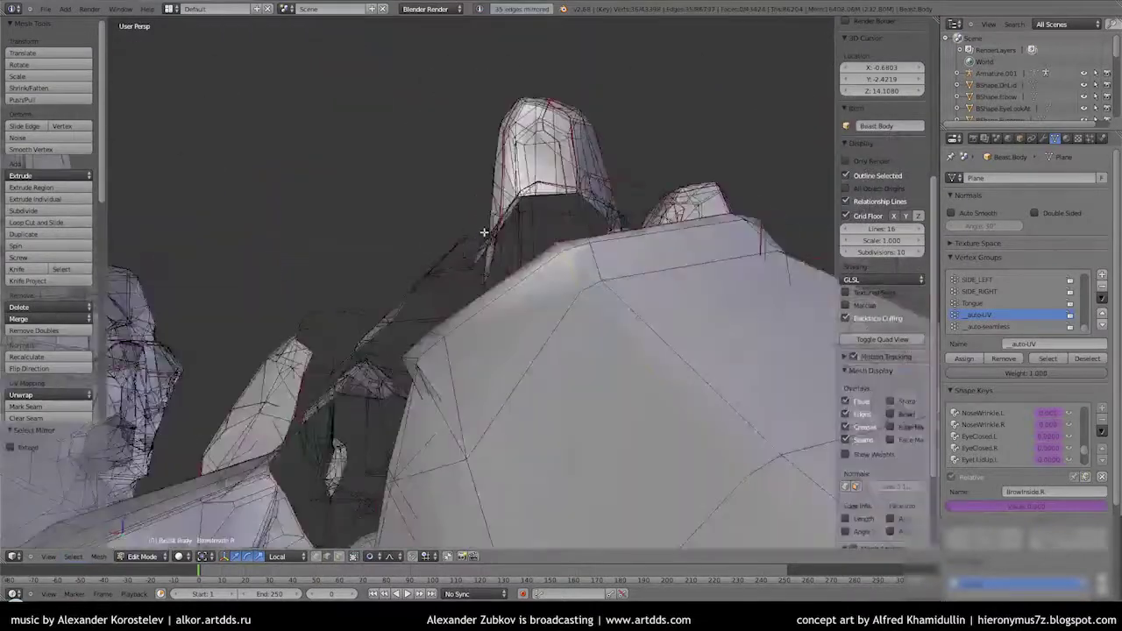
mouse_move(538, 265)
middle_down()
mouse_move(509, 388)
mouse_move(504, 157)
middle_up()
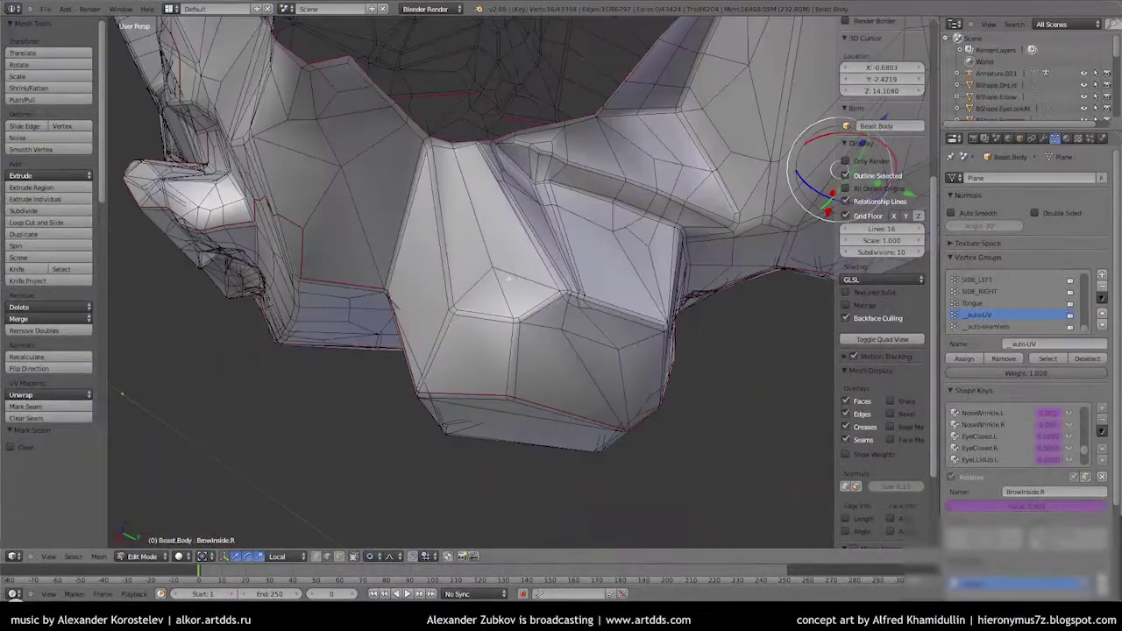
scroll(503, 158, up, 4)
scroll(504, 157, down, 2)
Move foot vertices with proportional falloff and add a loop cut across the faces
key(g)
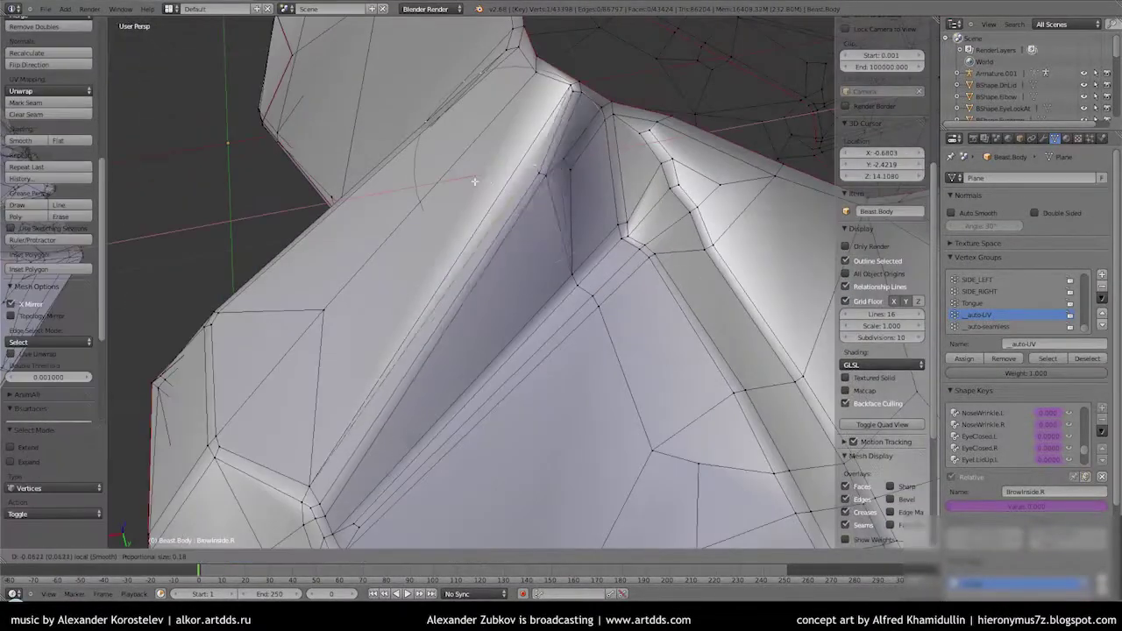
click(484, 191)
mouse_move(483, 191)
middle_down()
mouse_move(452, 288)
mouse_move(538, 181)
mouse_move(435, 249)
middle_up()
key(ctrl+r)
click(452, 289)
key(ctrl+Tab)
click(484, 246)
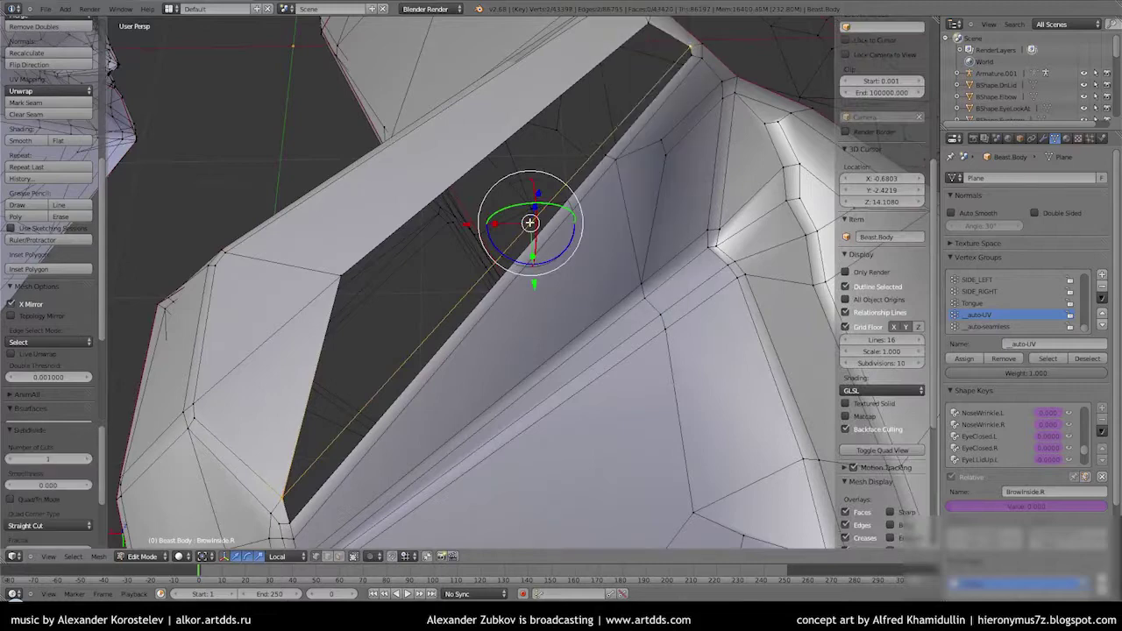
Fill the gap in the foot mesh with a new face and hide the selected part
mouse_move(582, 165)
middle_down()
mouse_move(525, 190)
mouse_move(612, 172)
mouse_move(496, 231)
mouse_move(488, 254)
mouse_move(383, 292)
middle_up()
key(f)
key(h)
click(463, 299)
middle_drag(464, 298, 545, 198)
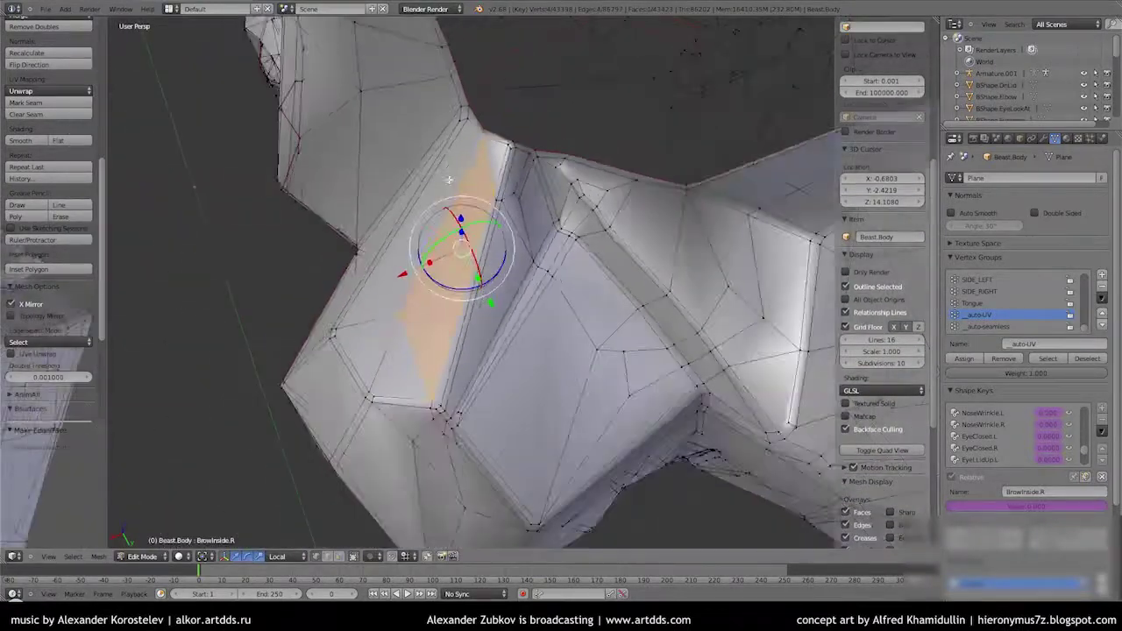
middle_drag(509, 154, 473, 202)
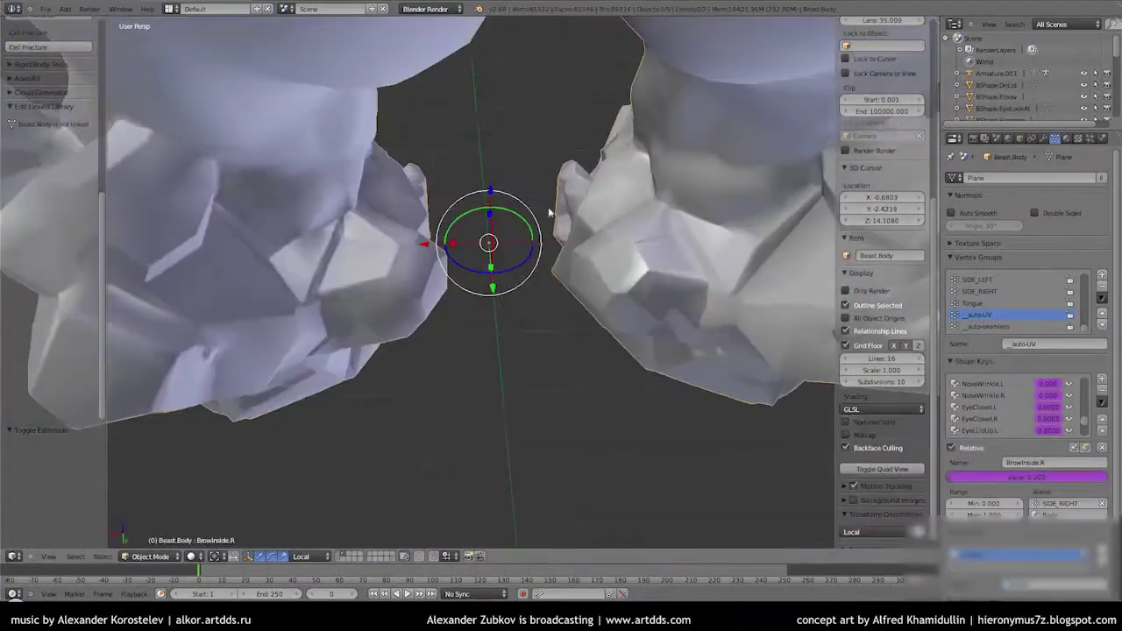
scroll(434, 252, up, 5)
middle_drag(433, 253, 526, 298)
Delete the stray edges along the gap and save the file
key(x)
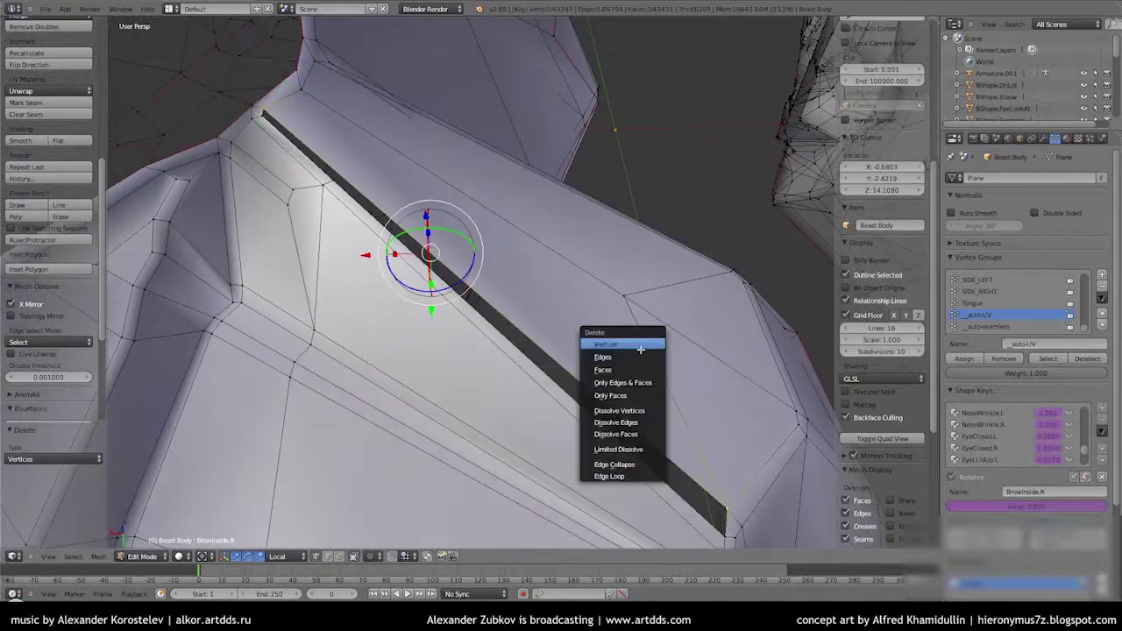
click(618, 365)
middle_drag(618, 365, 506, 273)
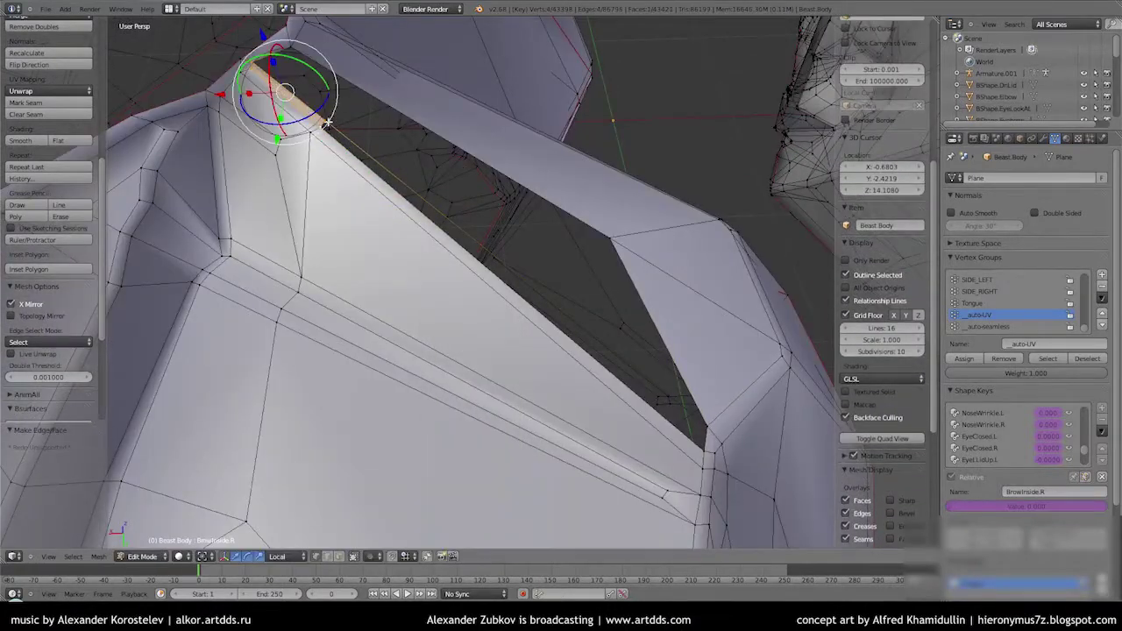
middle_drag(327, 122, 357, 193)
key(ctrl+s)
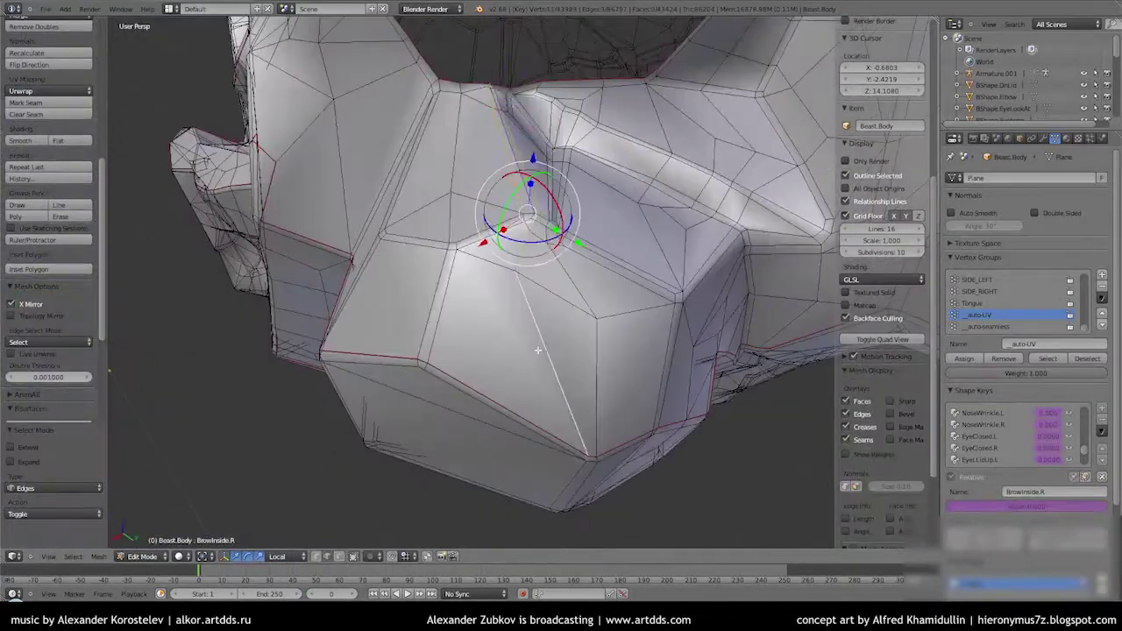
Mark the selected edges as seams, hide the other parts, and select both feet
middle_drag(537, 350, 573, 276)
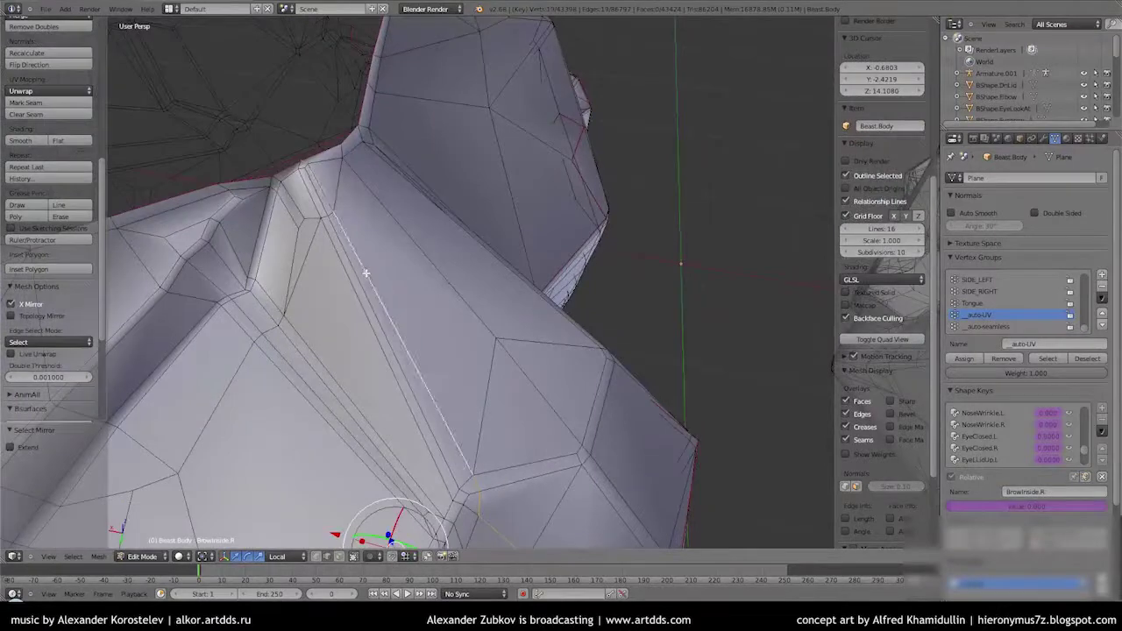
key(ctrl+e)
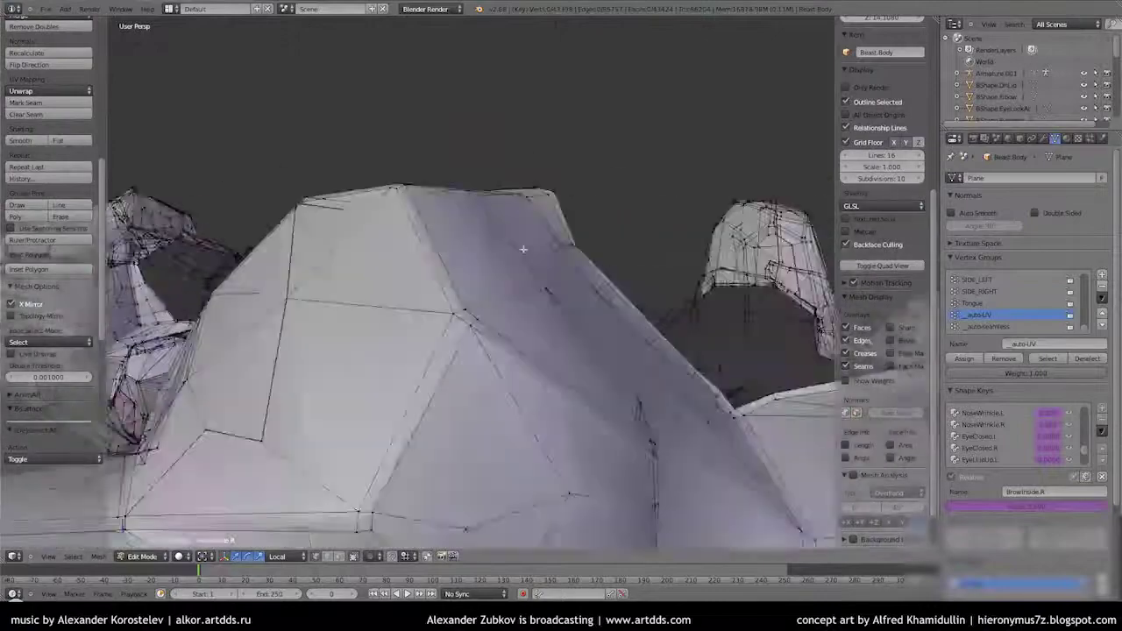
mouse_move(523, 249)
middle_down()
mouse_move(605, 245)
mouse_move(548, 155)
middle_up()
key(h)
mouse_move(446, 200)
middle_down()
mouse_move(42, 366)
mouse_move(557, 287)
mouse_move(414, 229)
mouse_move(318, 214)
middle_up()
key(a)
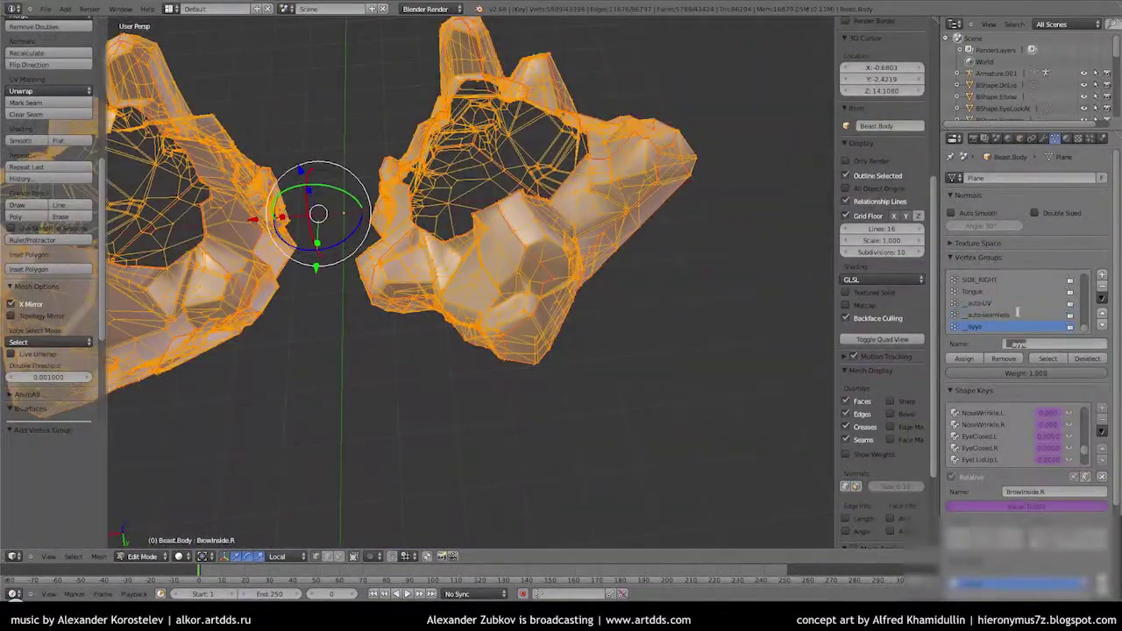
key(a)
scroll(423, 224, down, 5)
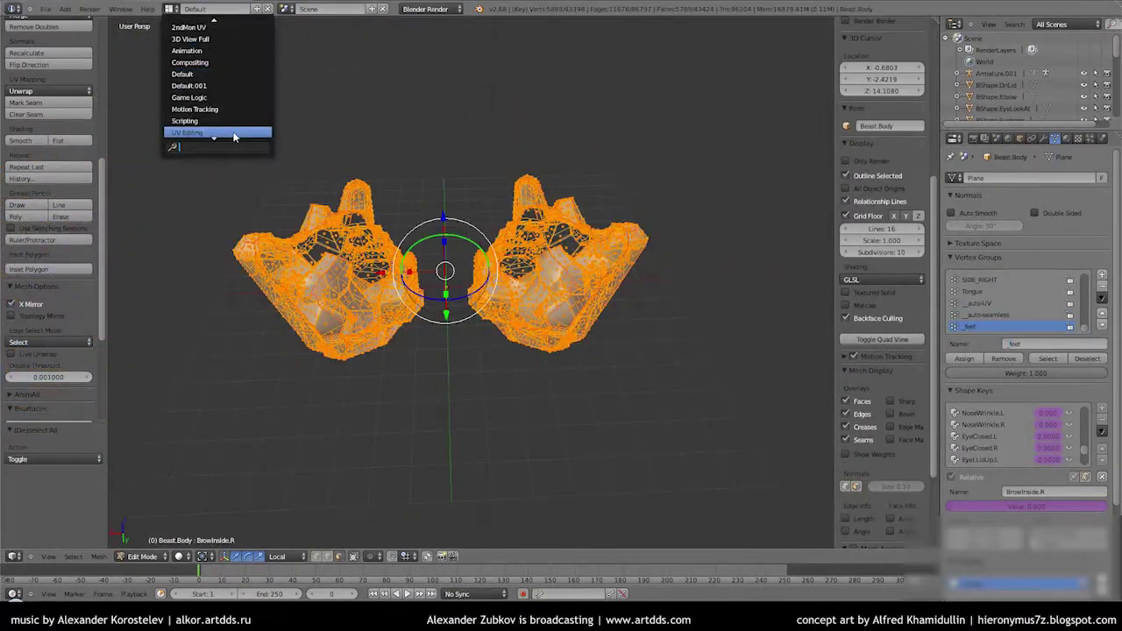
Switch to the UV Editing workspace and display the GRID-LARGE checker image
click(233, 137)
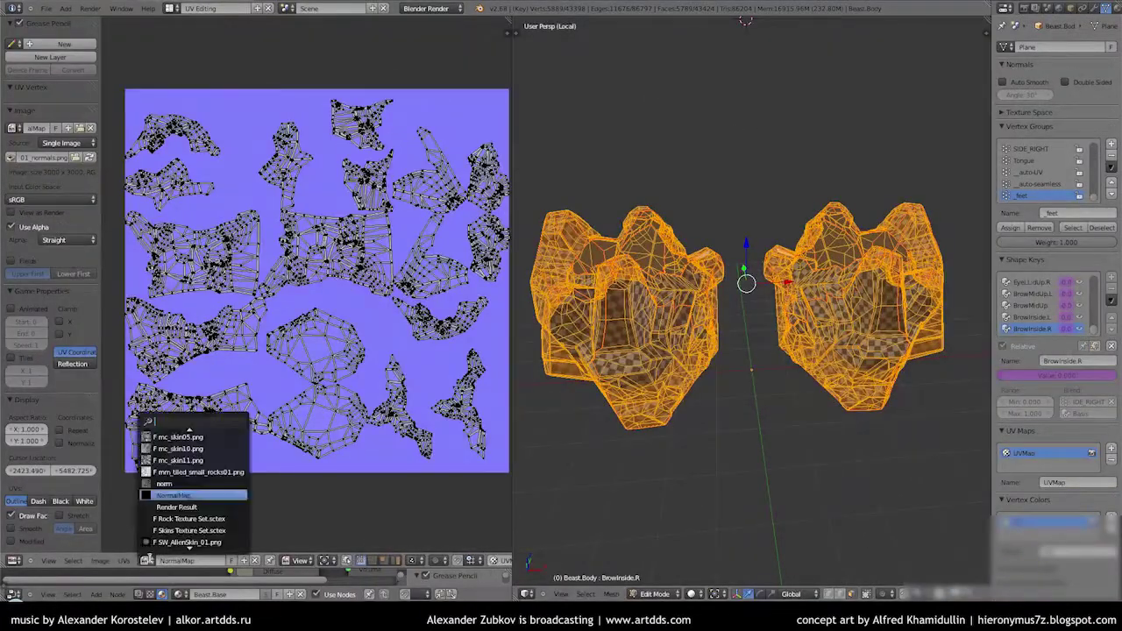
click(190, 436)
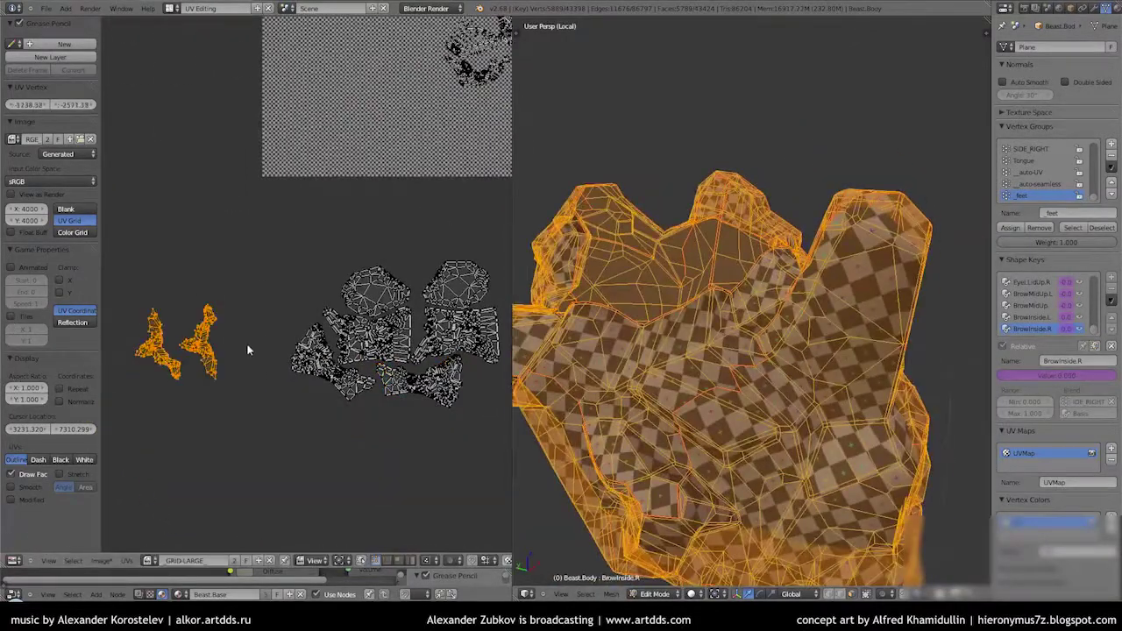
Confirm the scaled foot UV islands and drag a small one beside the others
click(234, 362)
middle_drag(235, 362, 202, 352)
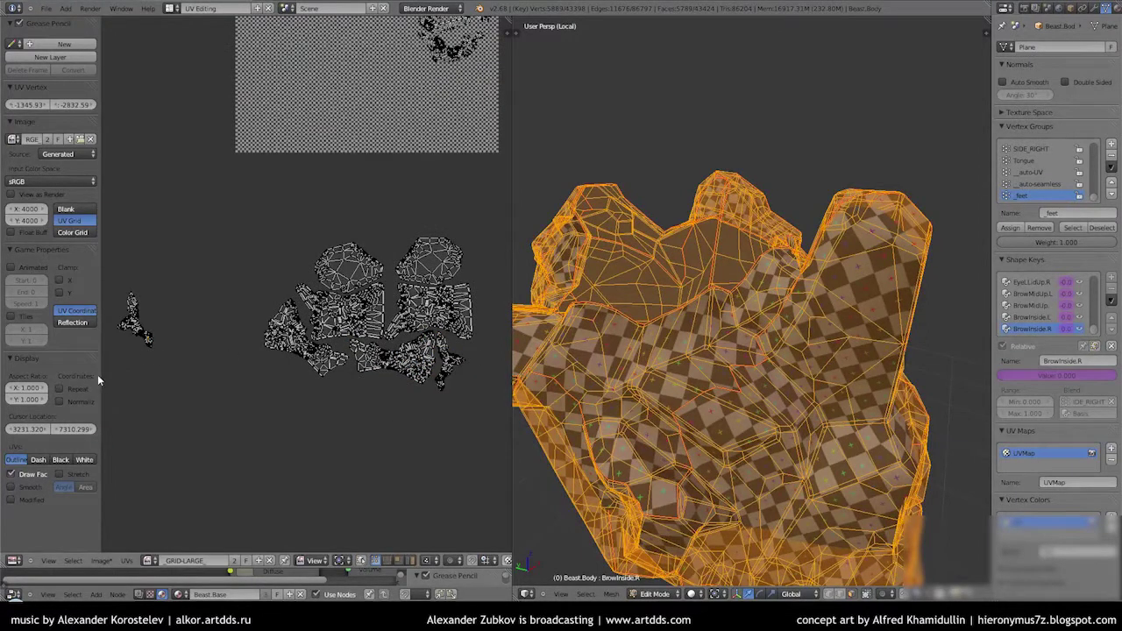
right_drag(97, 375, 438, 383)
scroll(424, 389, up, 4)
scroll(425, 389, down, 8)
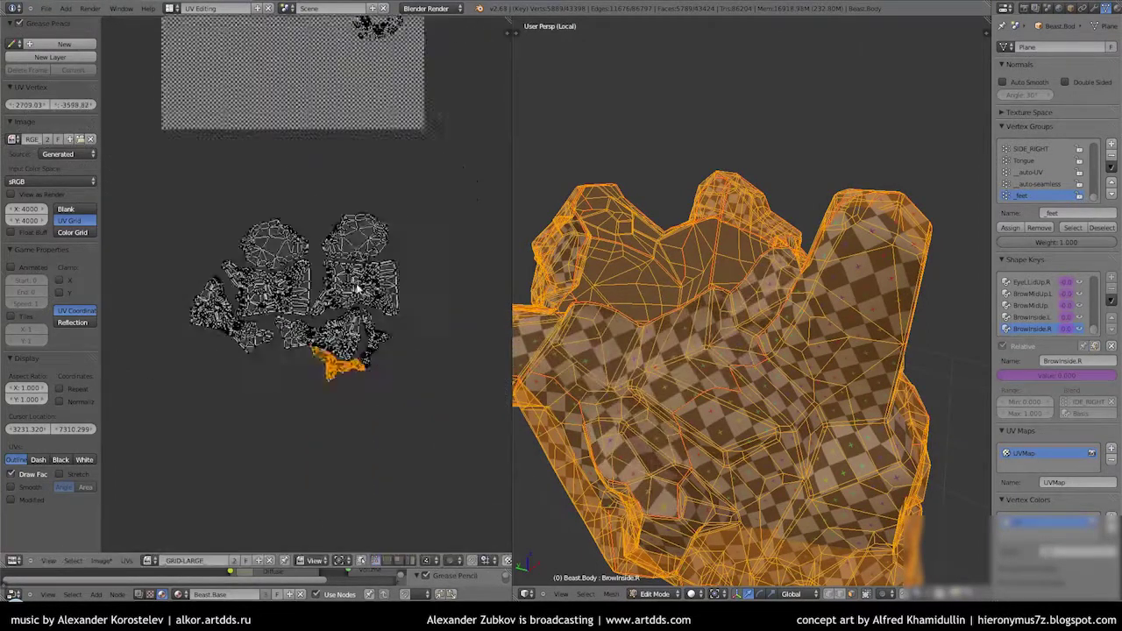
scroll(701, 351, down, 3)
scroll(320, 104, up, 4)
scroll(320, 103, down, 3)
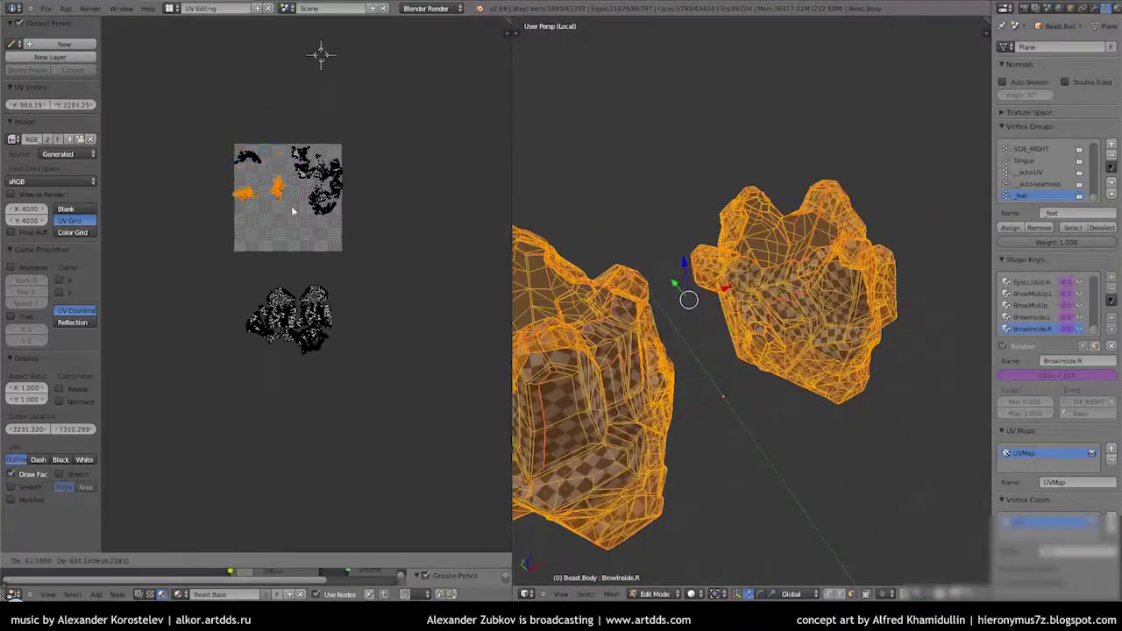
middle_drag(701, 306, 753, 298)
scroll(321, 303, up, 5)
scroll(744, 307, up, 4)
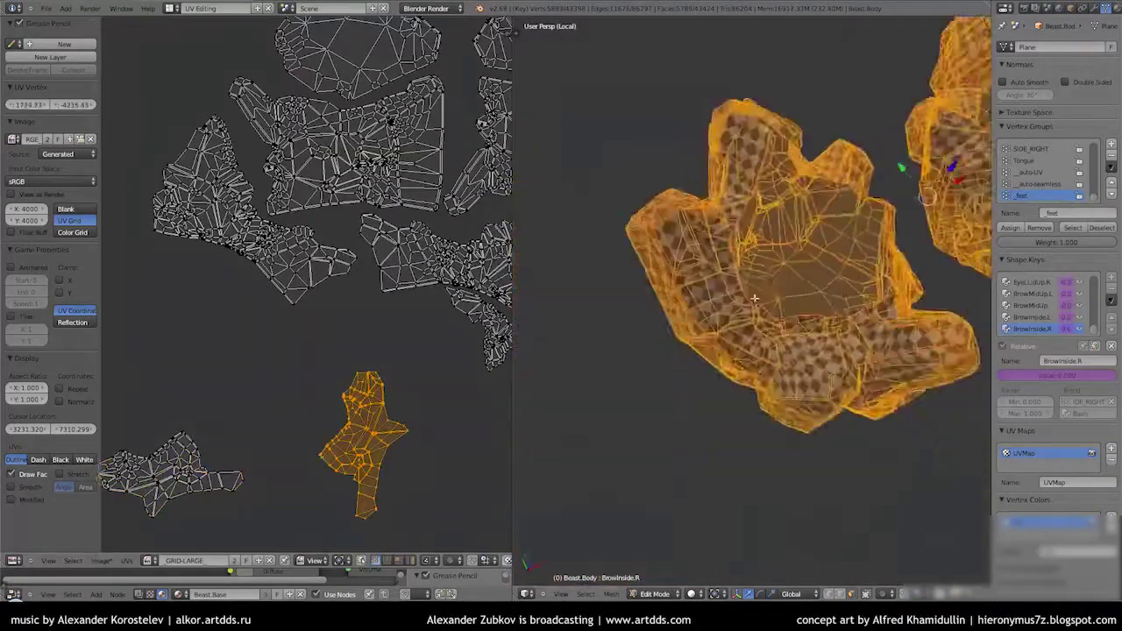
Select the foot UV islands with Shift+L and L and start moving them
key(shift+l)
scroll(362, 390, down, 2)
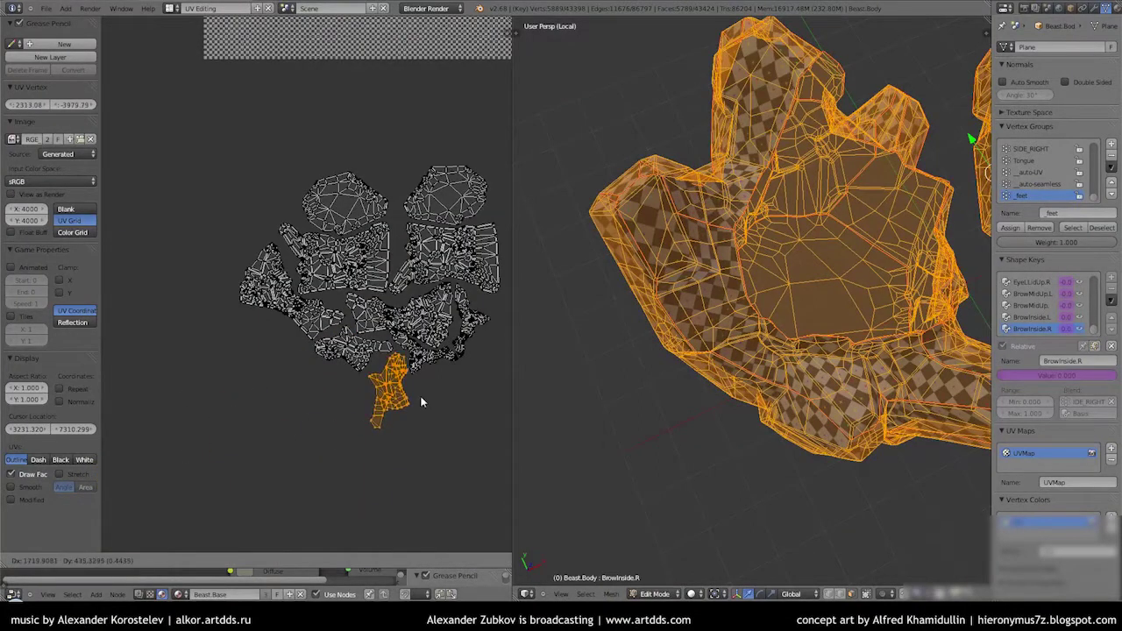
scroll(421, 402, up, 2)
scroll(394, 383, up, 2)
scroll(413, 391, down, 5)
scroll(402, 253, up, 1)
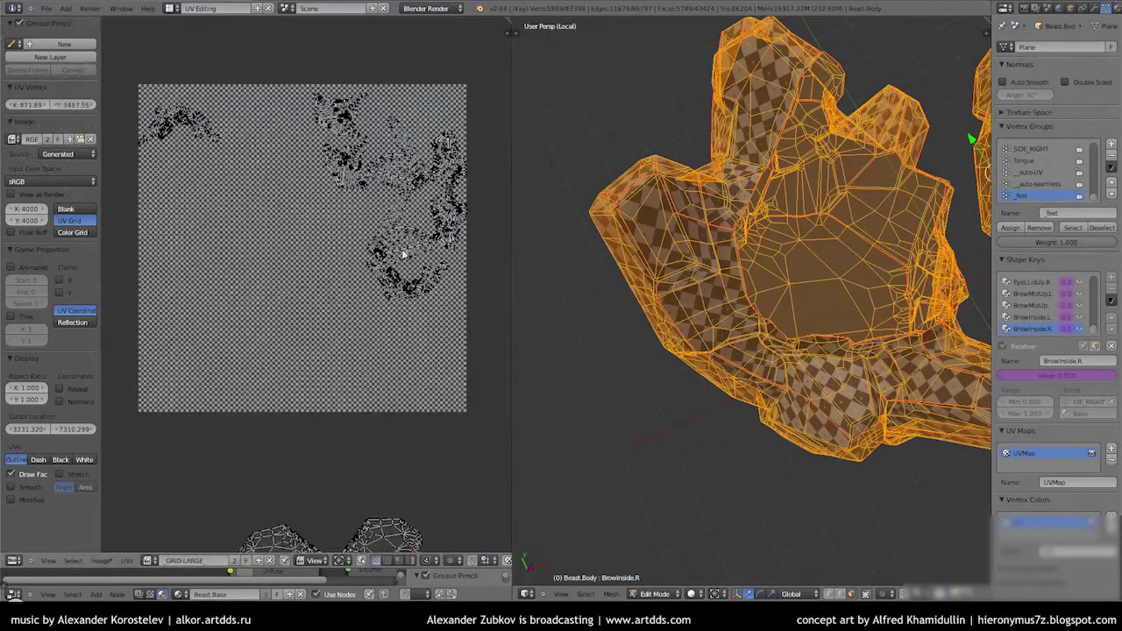
key(l)
key(g)
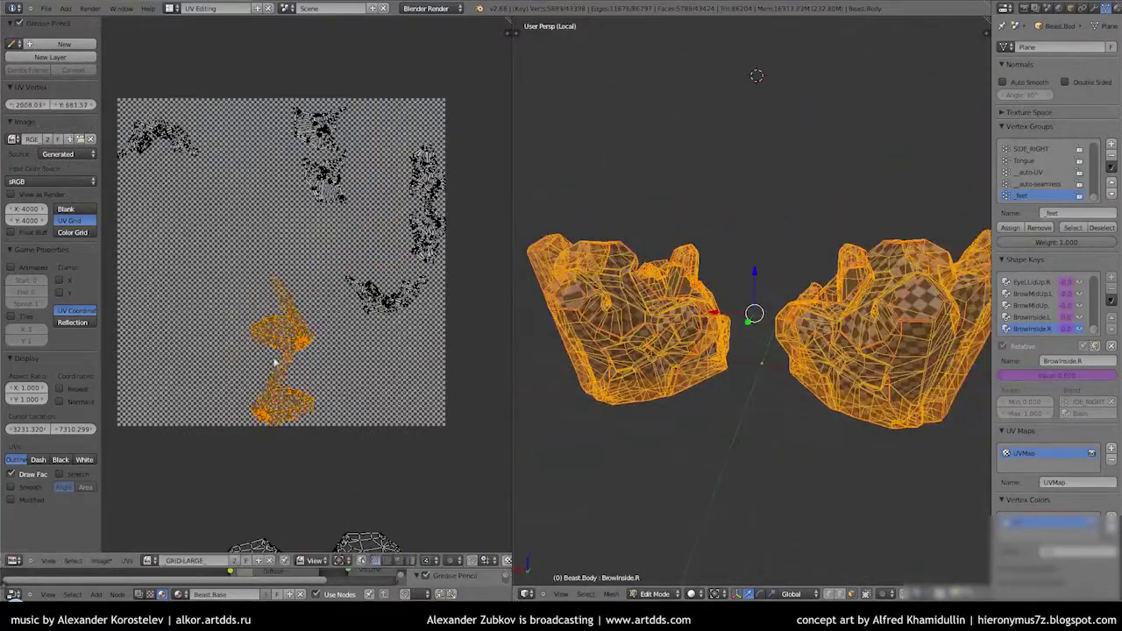
scroll(426, 249, down, 2)
scroll(262, 328, up, 2)
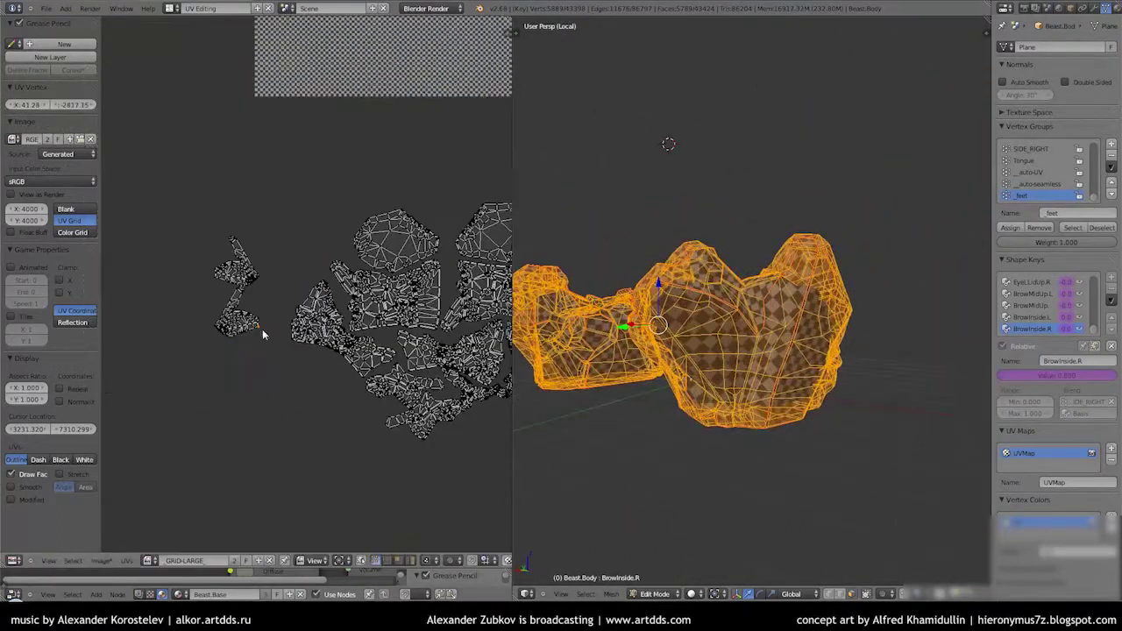
scroll(270, 301, up, 2)
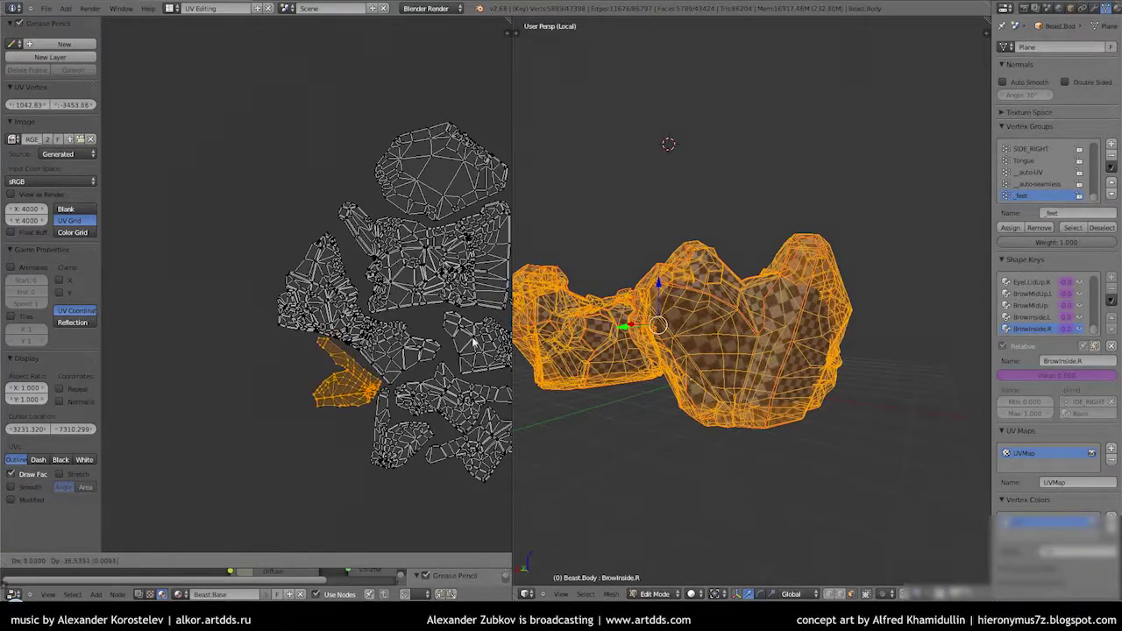
scroll(474, 343, down, 3)
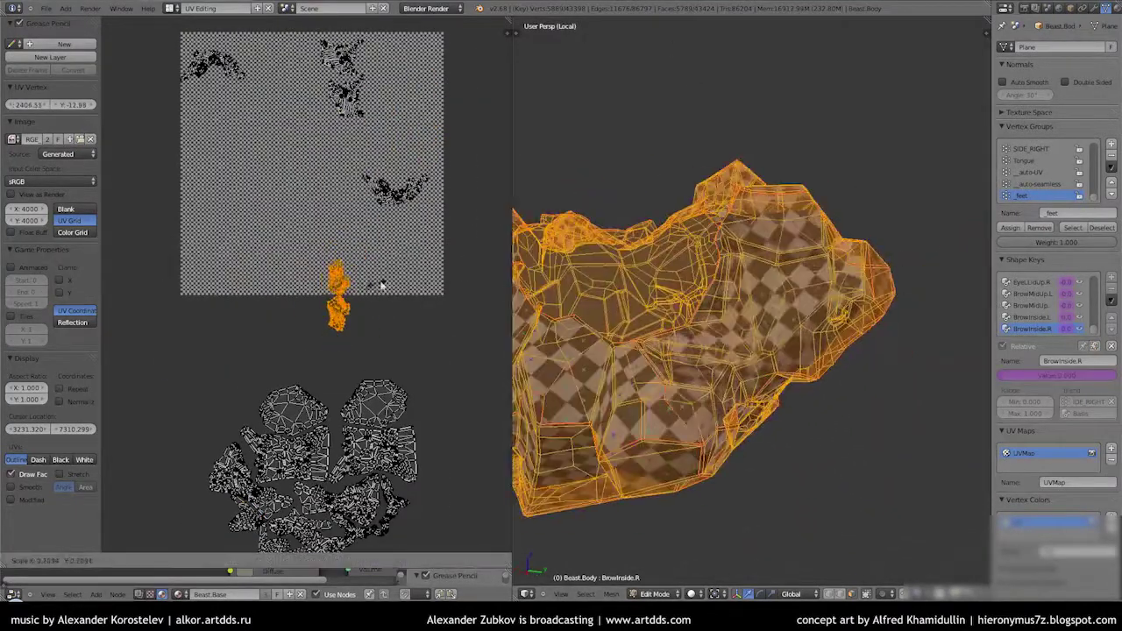
scroll(381, 283, up, 2)
ctrl+scroll(342, 253, down, 5)
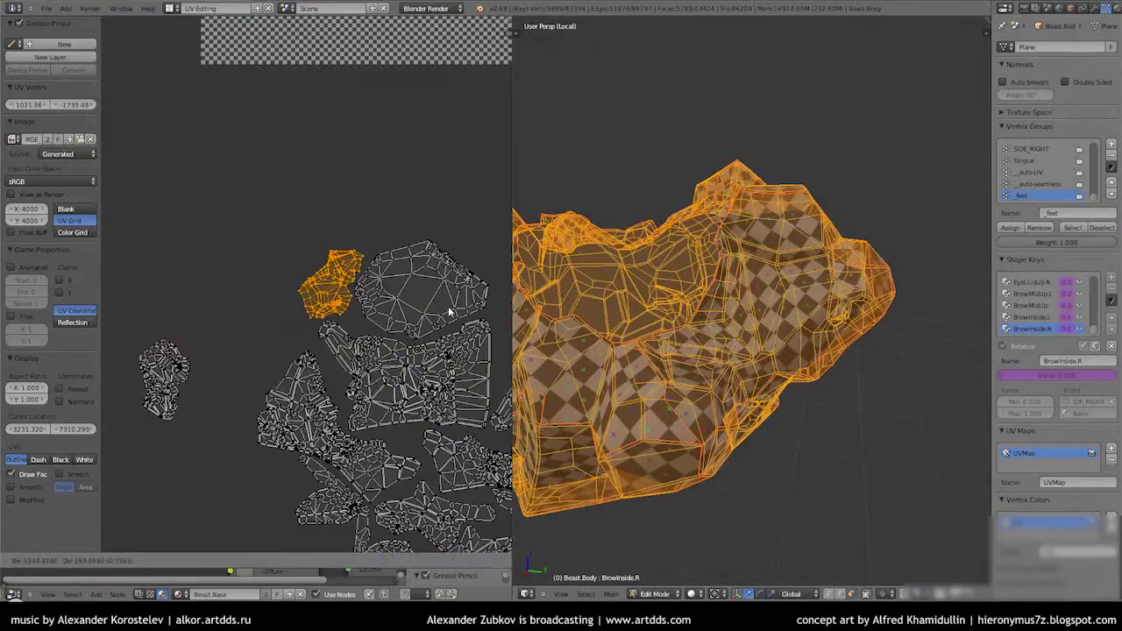
scroll(268, 354, down, 3)
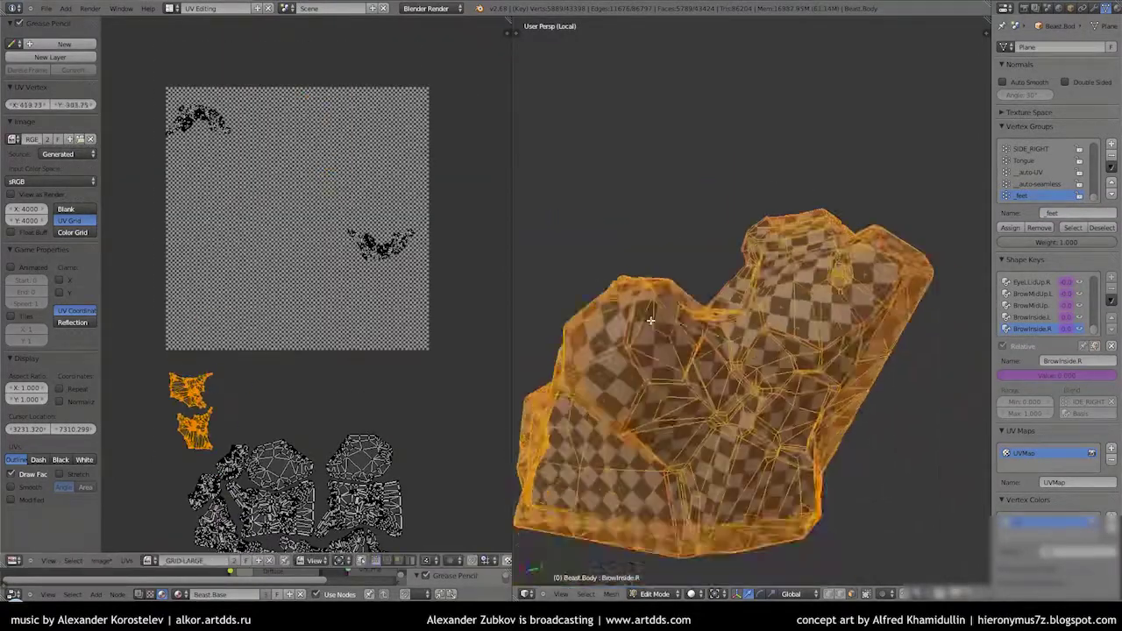
Frame the selected islands and place one at the cluster's lower right
key(KP_Decimal)
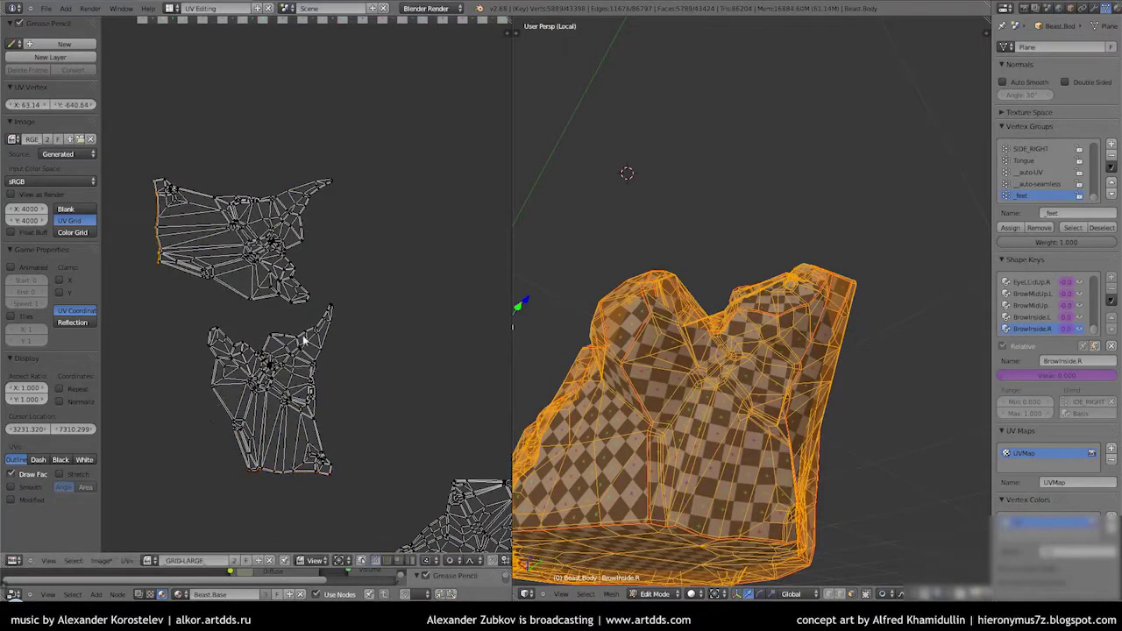
scroll(303, 340, down, 6)
scroll(317, 404, up, 3)
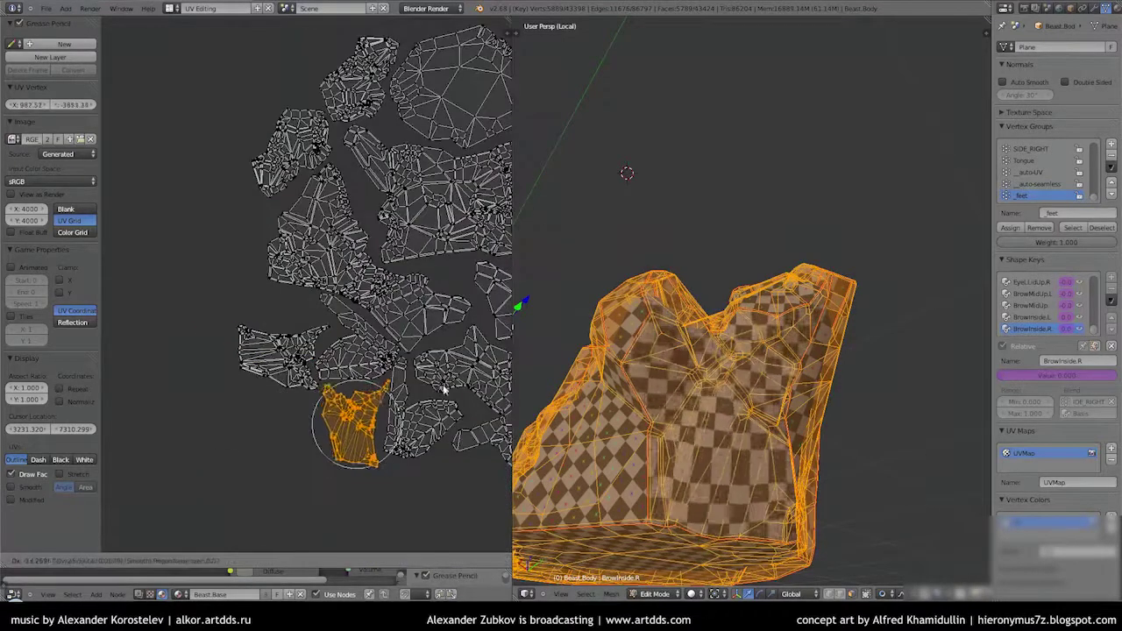
scroll(455, 374, down, 3)
scroll(321, 205, up, 3)
scroll(321, 205, down, 3)
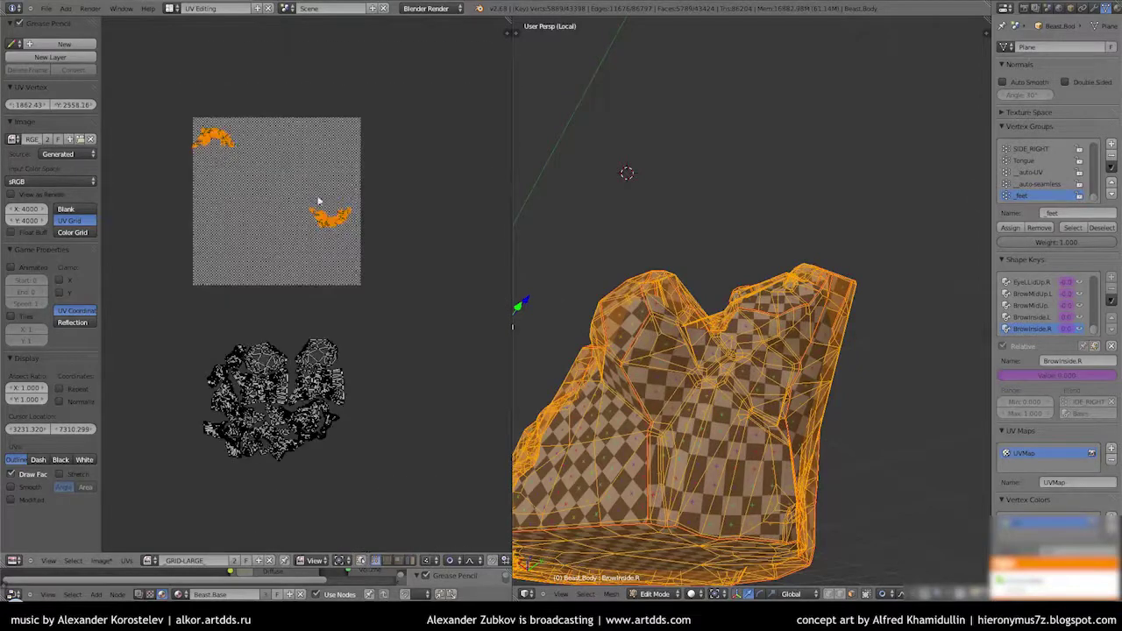
key(KP_Decimal)
middle_drag(370, 387, 359, 263)
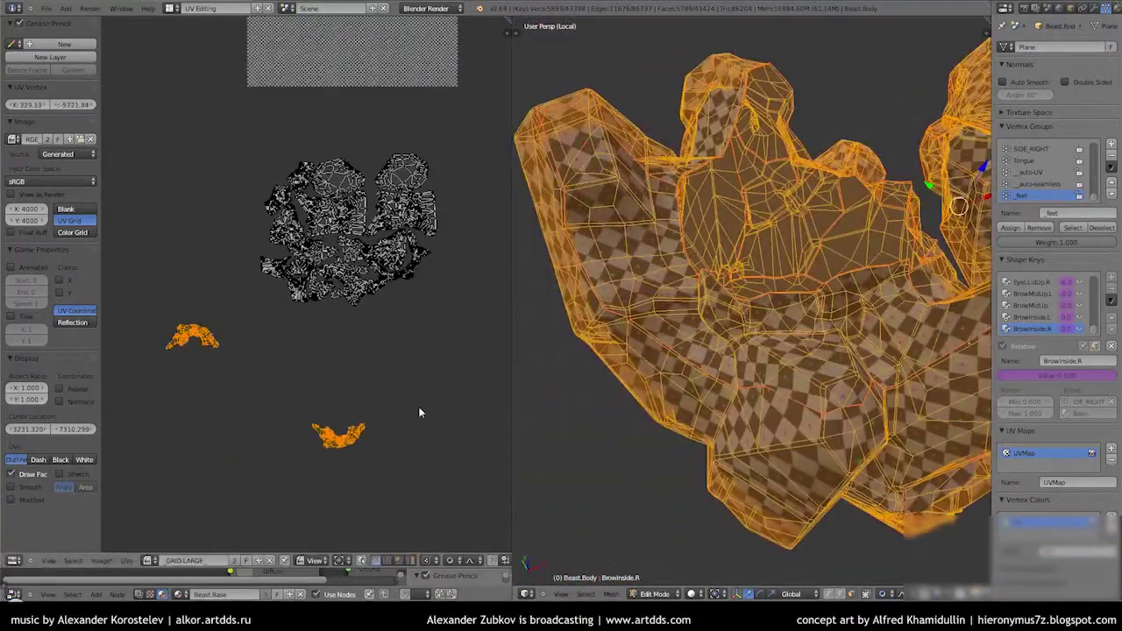
scroll(346, 431, up, 2)
key(g)
scroll(357, 325, up, 1)
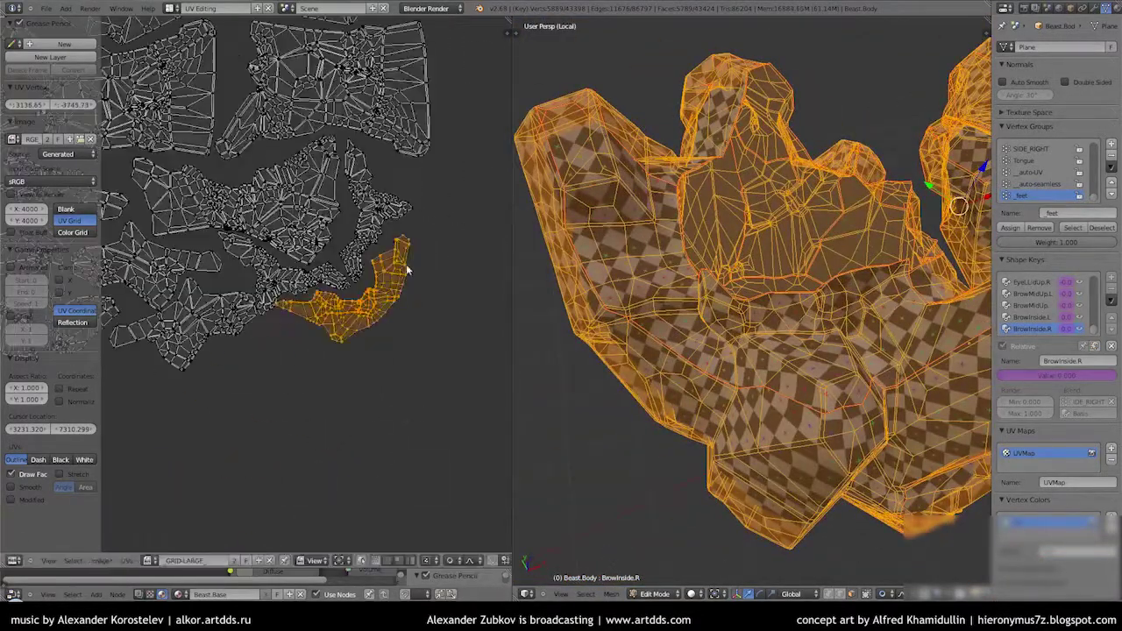
click(412, 237)
scroll(368, 350, up, 2)
scroll(368, 316, up, 3)
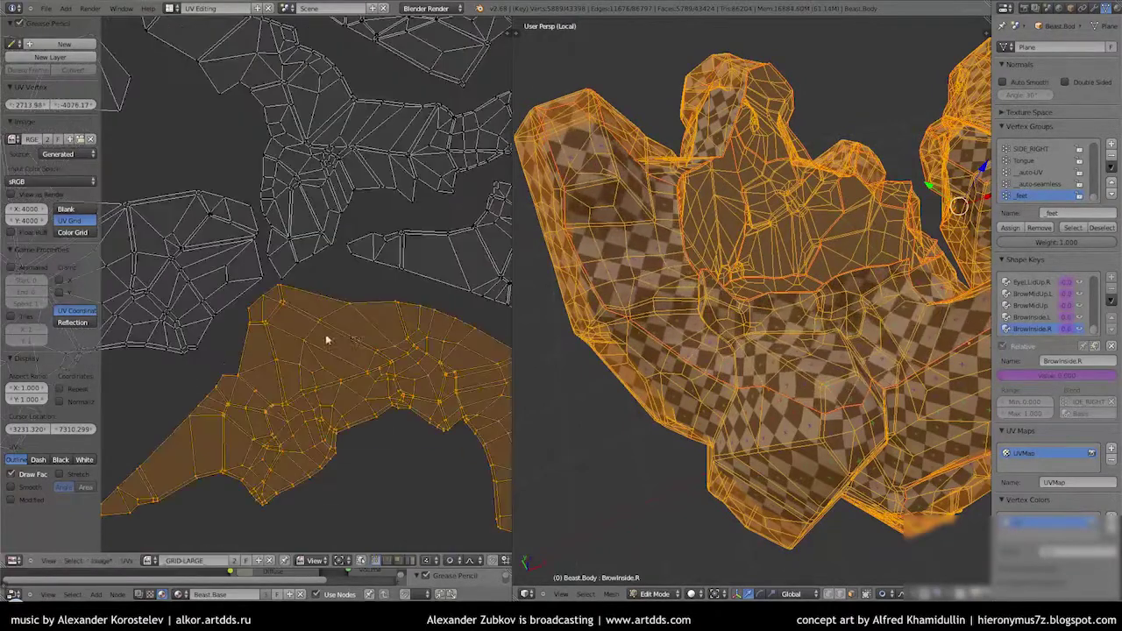
View the whole grid and UV cluster, orbit to inspect the blue seam, then restore the split layout
key(Home)
key(Home)
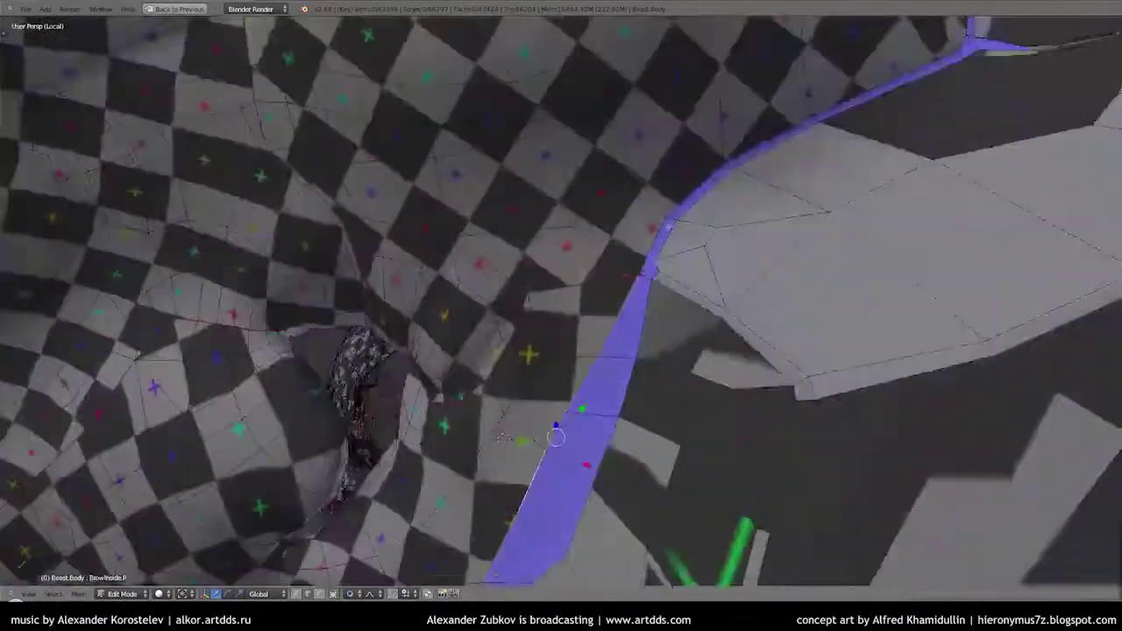
middle_drag(504, 435, 370, 255)
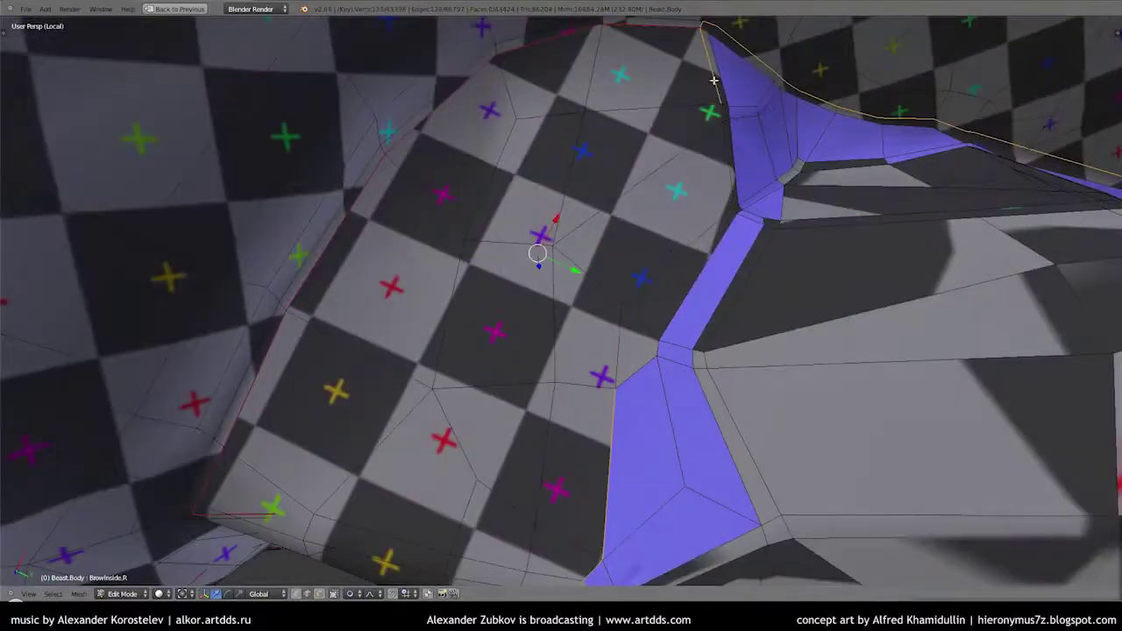
mouse_move(713, 81)
middle_down()
mouse_move(514, 113)
mouse_move(725, 386)
middle_up()
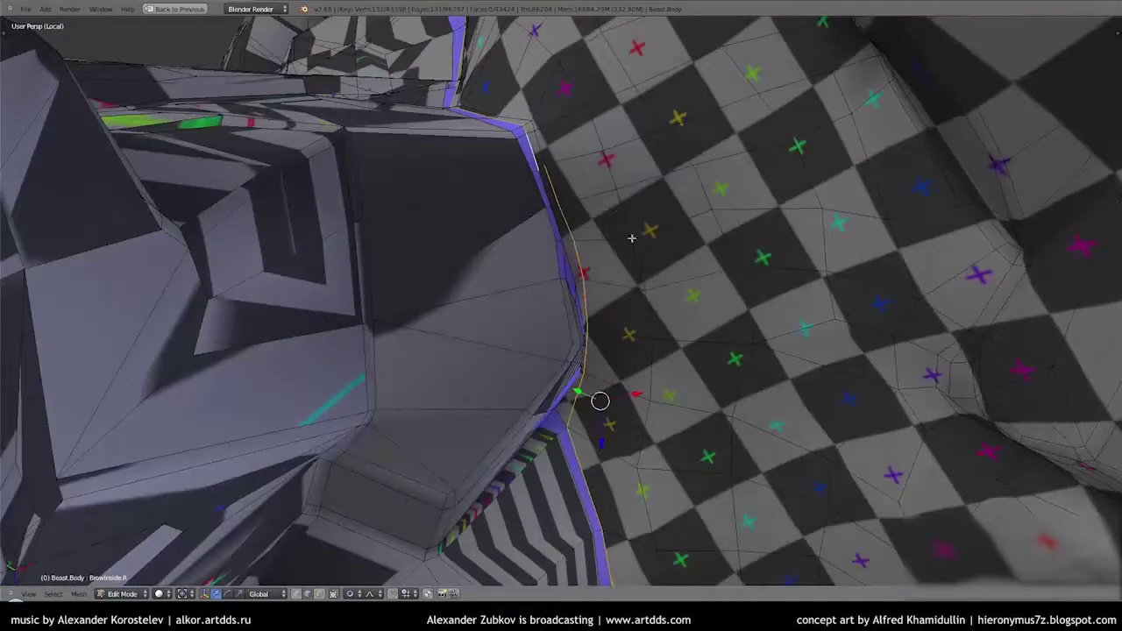
scroll(581, 420, down, 4)
scroll(602, 330, down, 3)
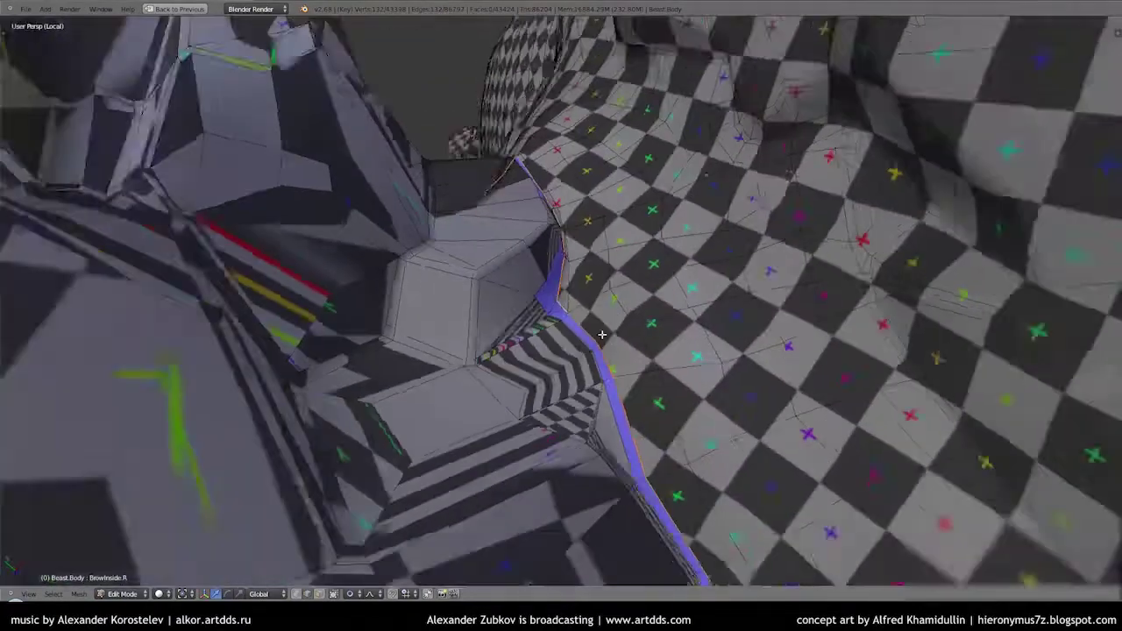
scroll(616, 270, down, 2)
middle_drag(585, 310, 491, 263)
key(ctrl+Up)
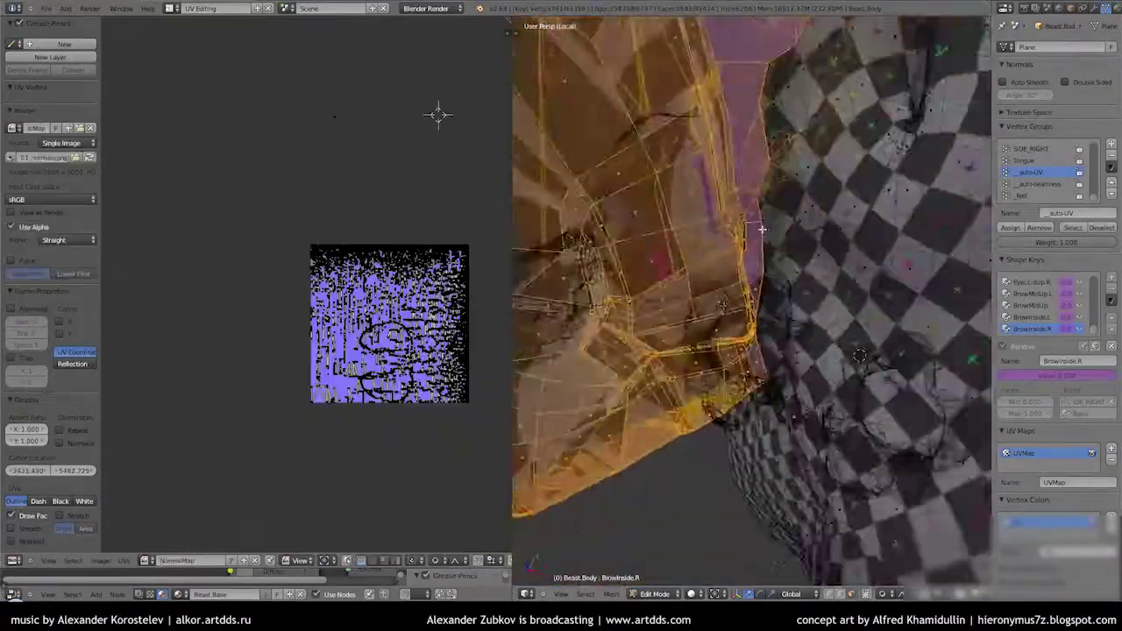
Maximize the 3D view and swap the displayed image from NormalMap to GRID-LARGE
key(ctrl+Up)
mouse_move(761, 229)
middle_down()
mouse_move(568, 338)
mouse_move(752, 412)
mouse_move(456, 186)
mouse_move(526, 288)
mouse_move(533, 366)
mouse_move(719, 286)
mouse_move(497, 353)
mouse_move(746, 420)
mouse_move(626, 310)
mouse_move(709, 371)
mouse_move(604, 334)
middle_up()
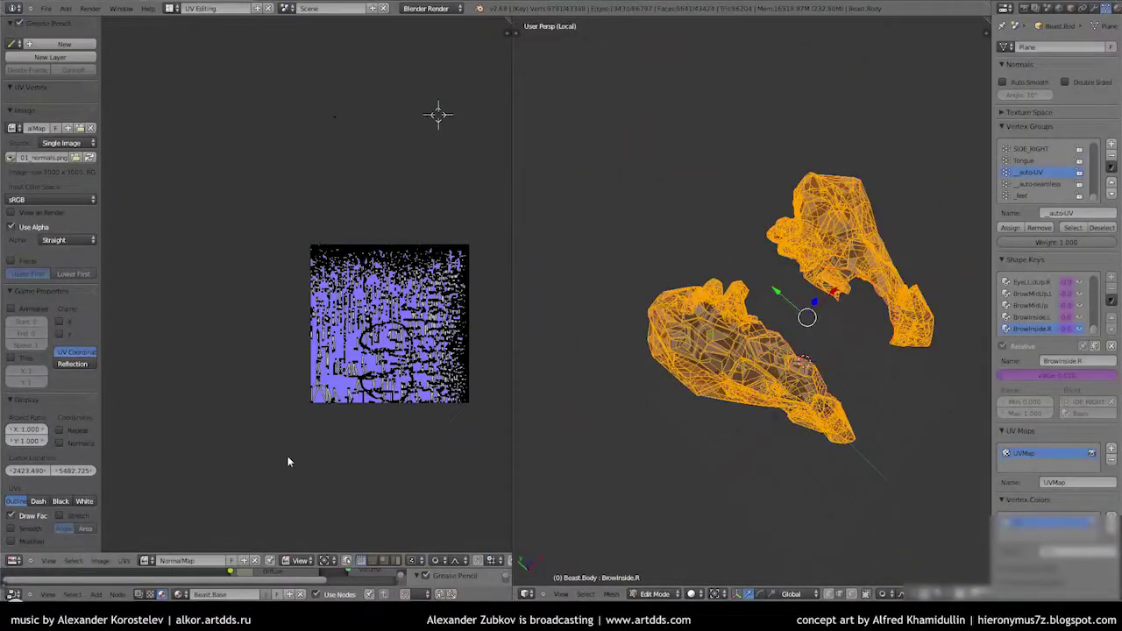
click(142, 560)
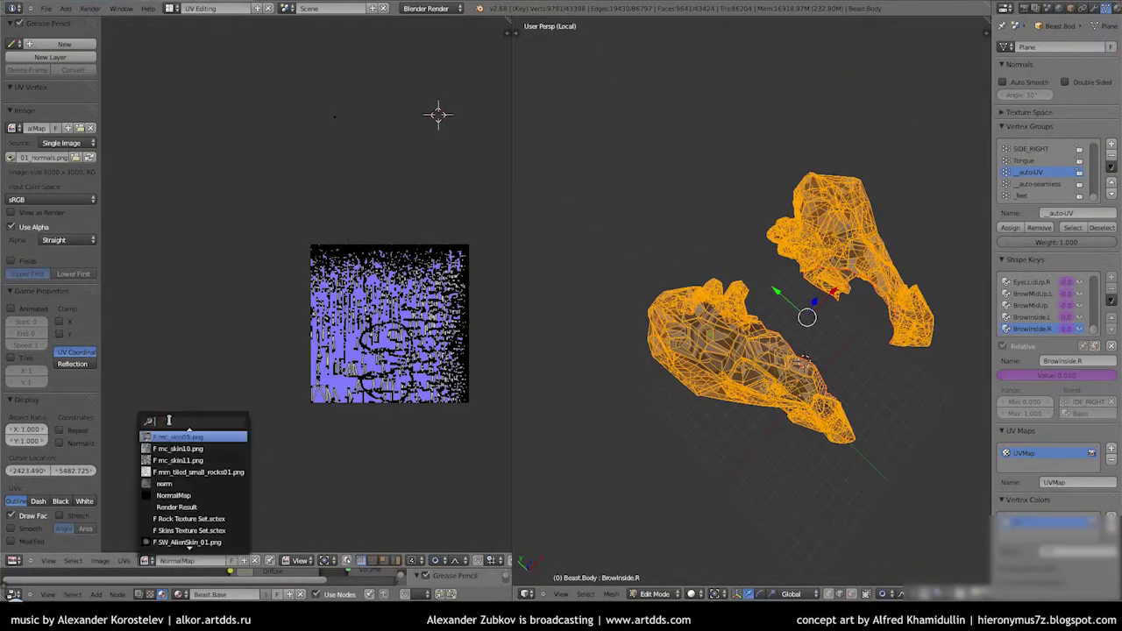
click(197, 469)
Unwrap the mesh, then show it full-window with solid shading
key(u)
click(799, 338)
scroll(719, 348, up, 4)
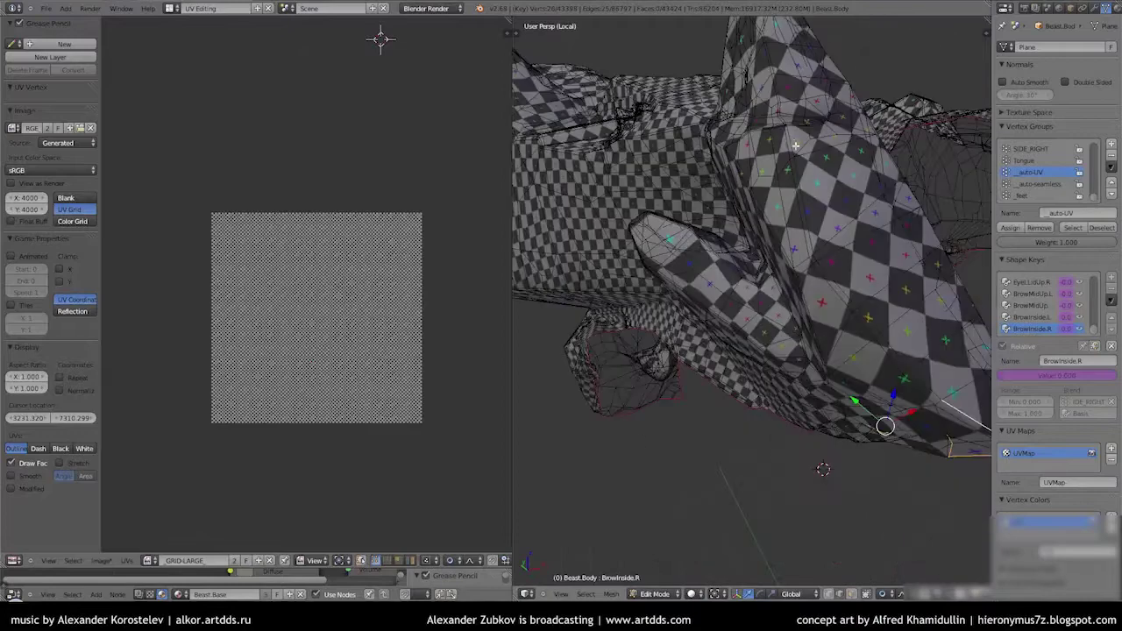
mouse_move(815, 287)
middle_down()
mouse_move(771, 490)
mouse_move(708, 328)
mouse_move(539, 399)
mouse_move(663, 225)
mouse_move(627, 320)
mouse_move(445, 359)
middle_up()
key(ctrl+Up)
key(alt+z)
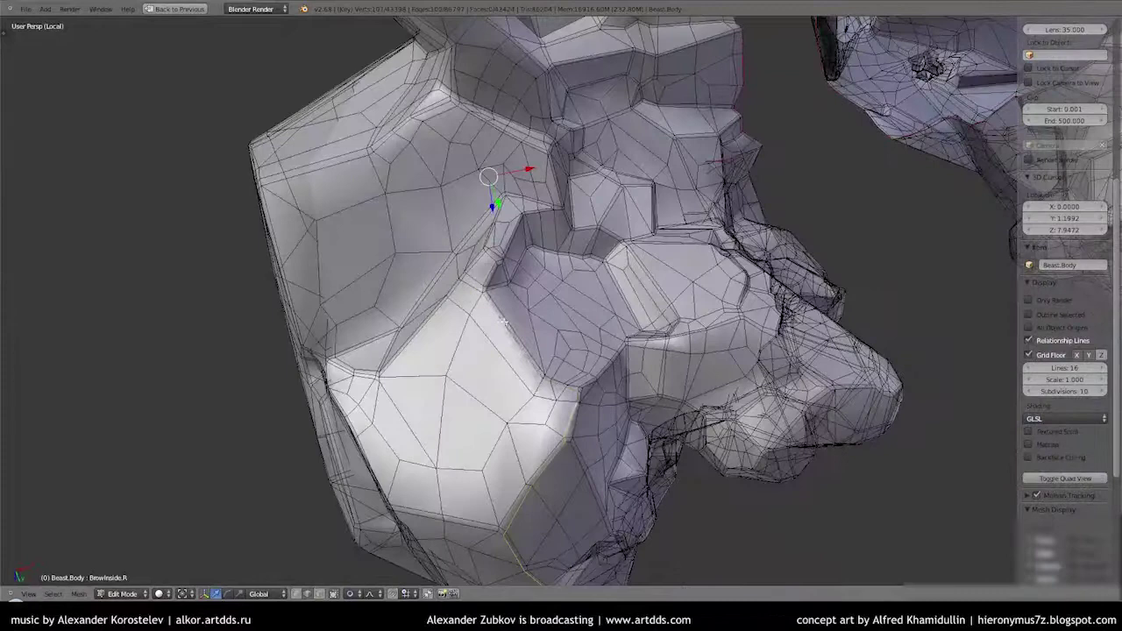
Select a face inside the eye socket and extend the selection from it
scroll(444, 359, up, 3)
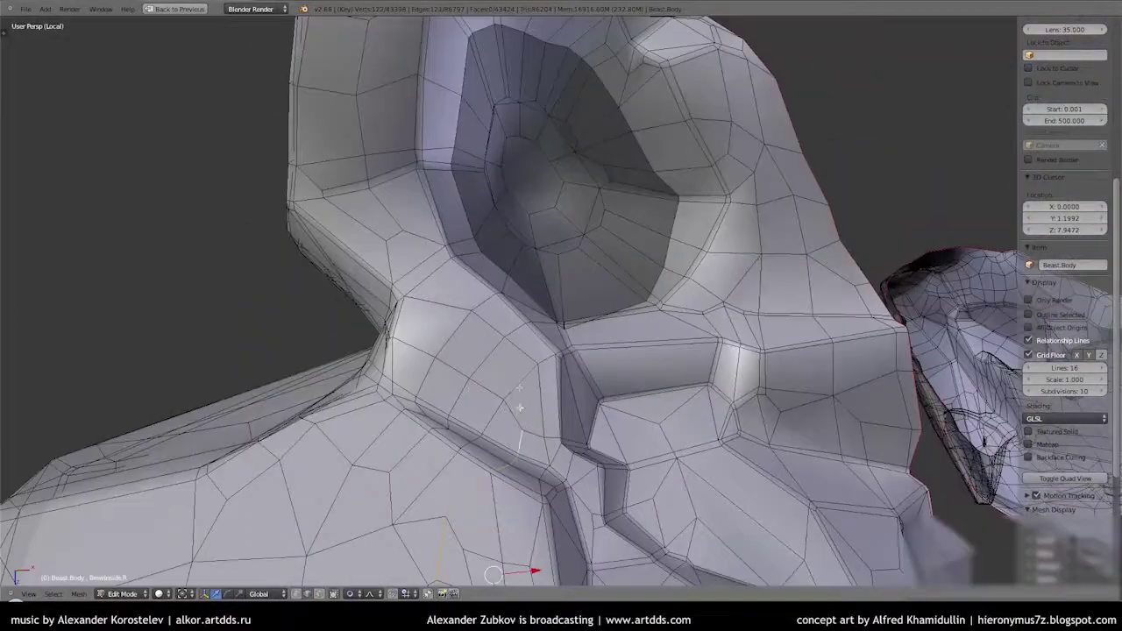
middle_drag(445, 359, 591, 238)
right_click(591, 238)
scroll(596, 204, down, 3)
scroll(596, 204, up, 2)
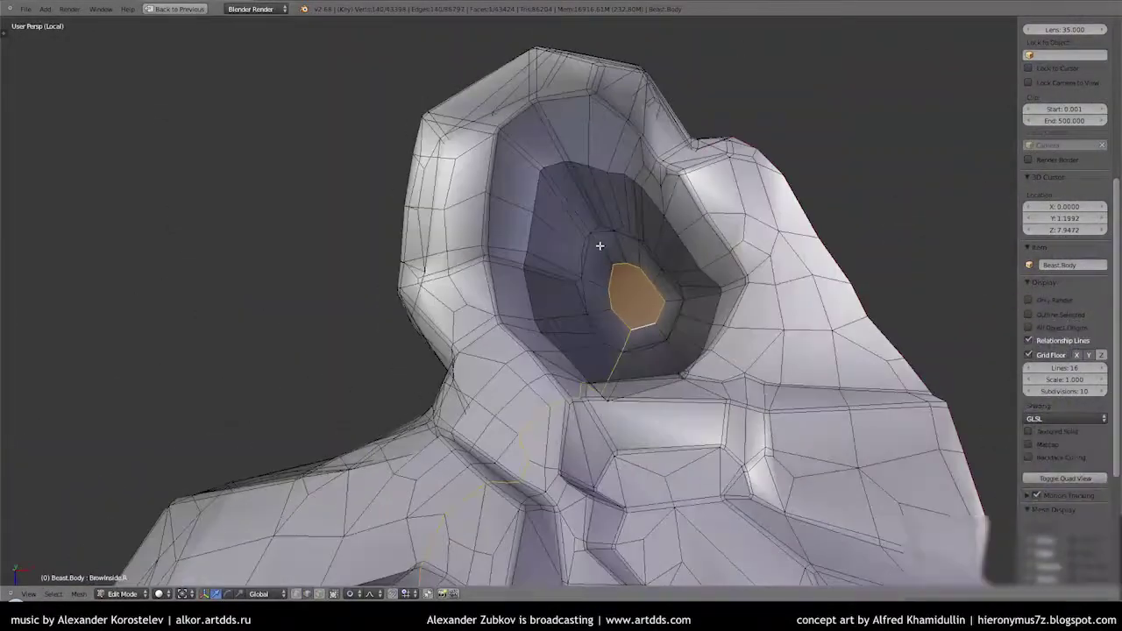
key(Home)
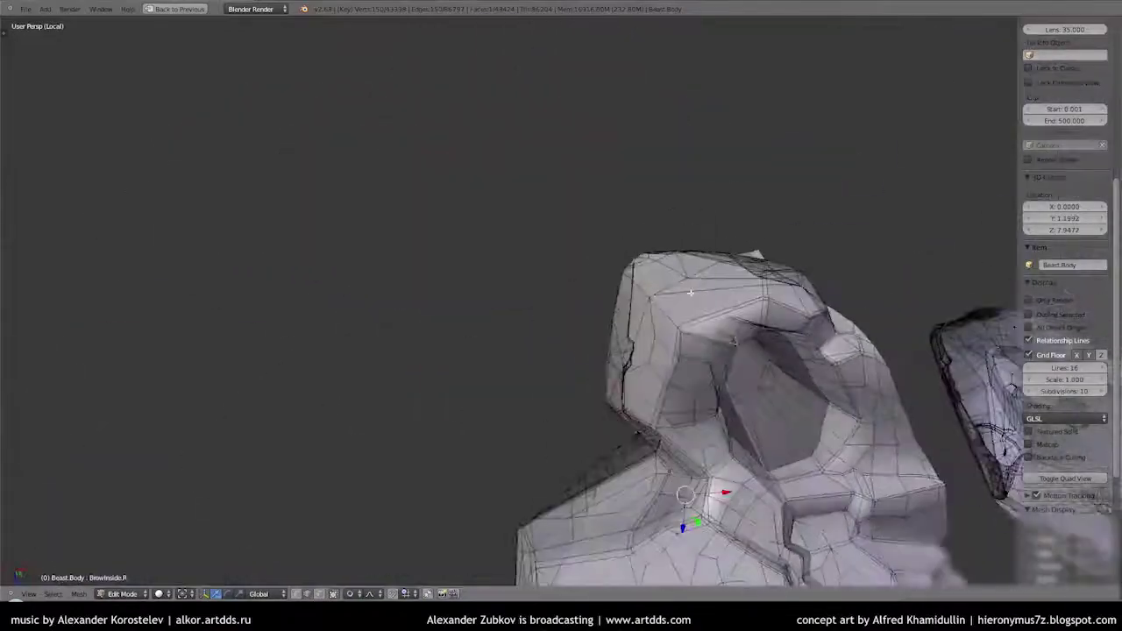
click(52, 594)
click(63, 347)
Orbit and zoom around the head to inspect the selected eye-socket region
middle_drag(491, 351, 778, 346)
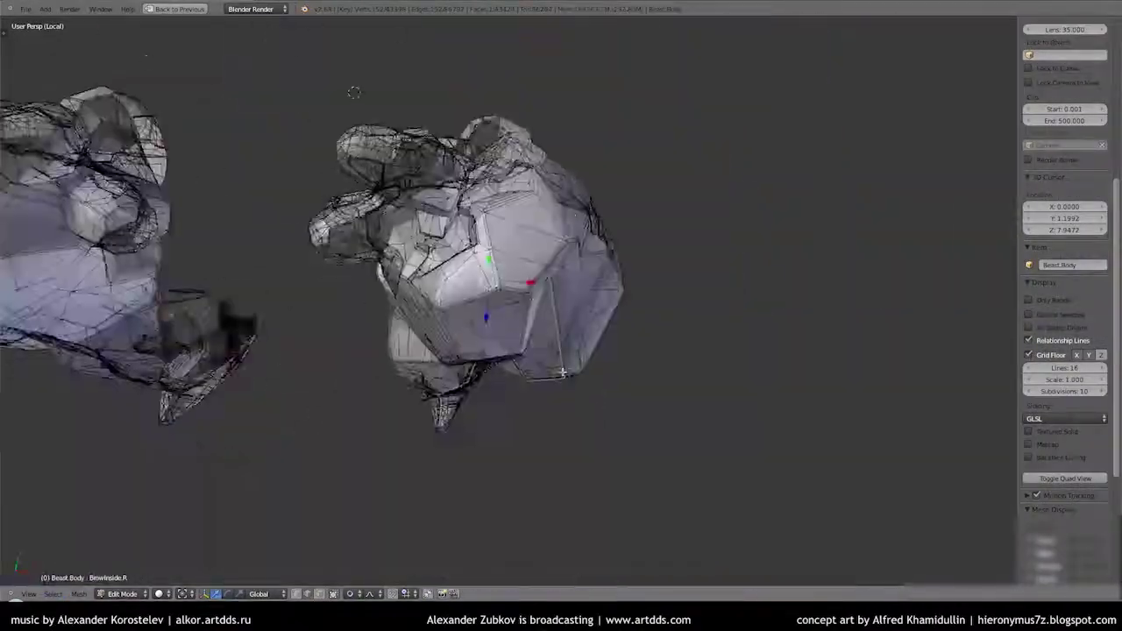
scroll(777, 346, up, 6)
mouse_move(614, 350)
middle_down()
mouse_move(504, 241)
mouse_move(581, 368)
mouse_move(656, 305)
mouse_move(726, 295)
mouse_move(858, 230)
middle_up()
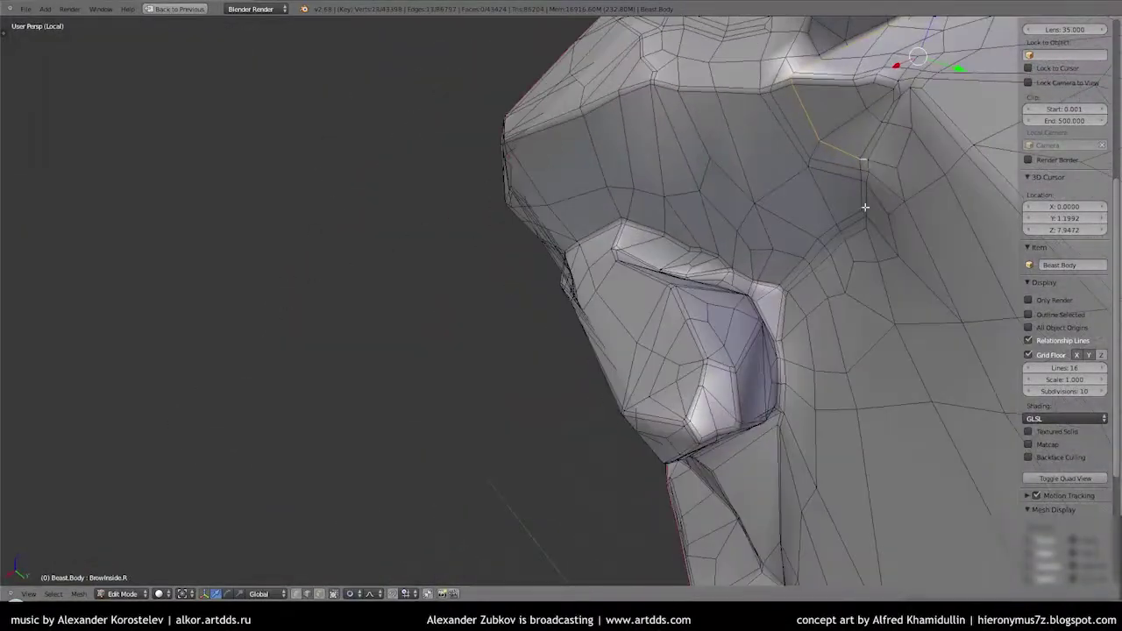
mouse_move(792, 303)
middle_down()
mouse_move(911, 296)
mouse_move(858, 290)
mouse_move(802, 312)
mouse_move(671, 465)
mouse_move(708, 270)
mouse_move(686, 342)
mouse_move(714, 250)
mouse_move(566, 213)
mouse_move(683, 313)
mouse_move(694, 306)
mouse_move(675, 334)
mouse_move(658, 283)
middle_up()
key(w)
mouse_move(501, 253)
middle_down()
mouse_move(444, 239)
mouse_move(495, 342)
middle_up()
mouse_move(607, 277)
middle_down()
mouse_move(526, 270)
mouse_move(526, 254)
middle_up()
Open the Select menu again, zoom in, and return to the split UV Editing layout
click(54, 593)
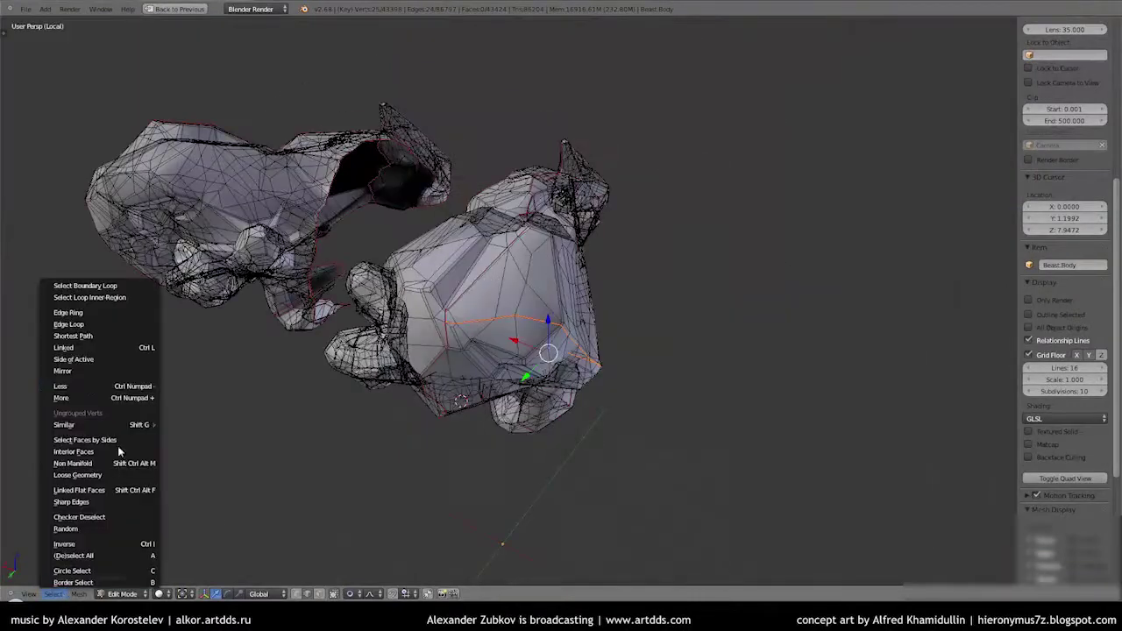
mouse_move(150, 227)
middle_down()
mouse_move(545, 325)
mouse_move(685, 387)
mouse_move(585, 380)
mouse_move(615, 360)
mouse_move(758, 395)
mouse_move(566, 458)
mouse_move(444, 318)
middle_up()
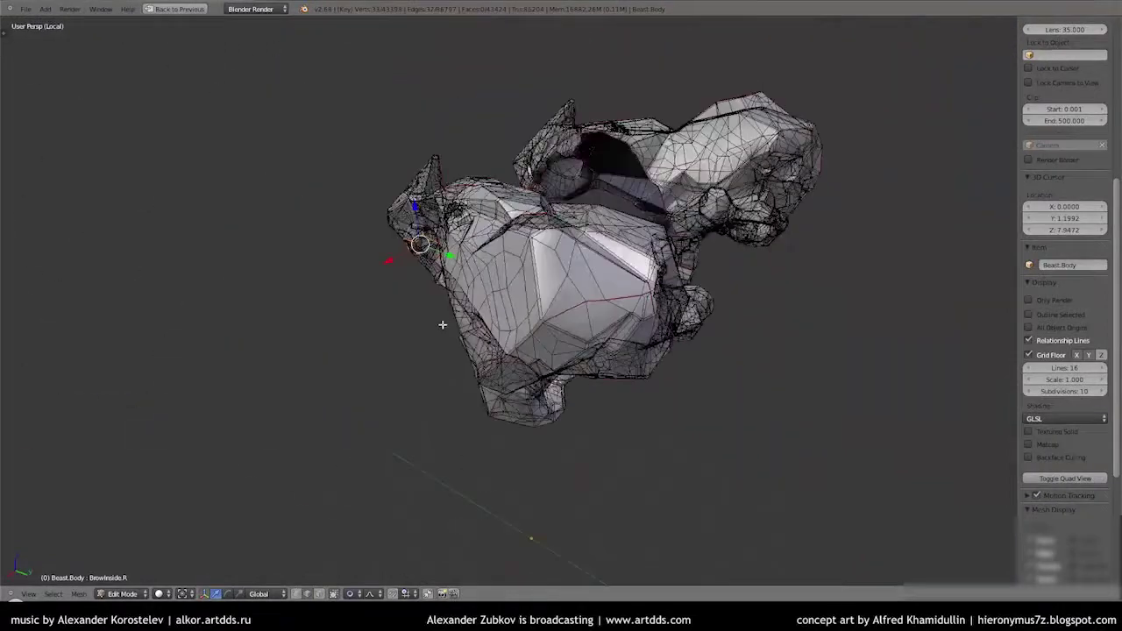
key(ctrl+Up)
scroll(380, 39, up, 2)
middle_drag(613, 263, 817, 350)
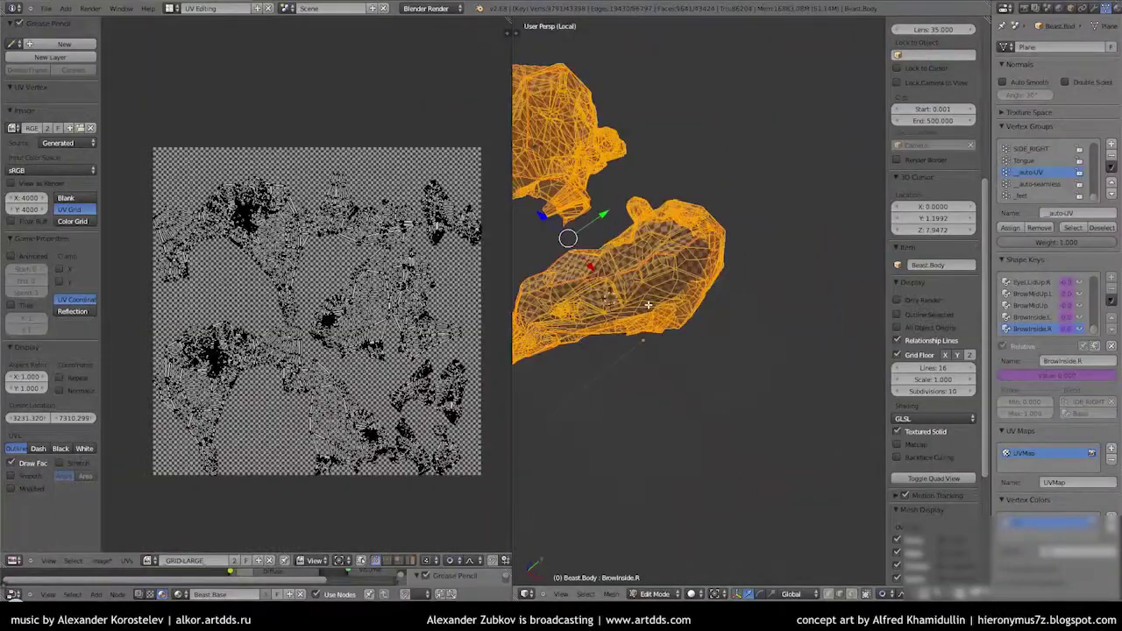
middle_drag(715, 347, 752, 287)
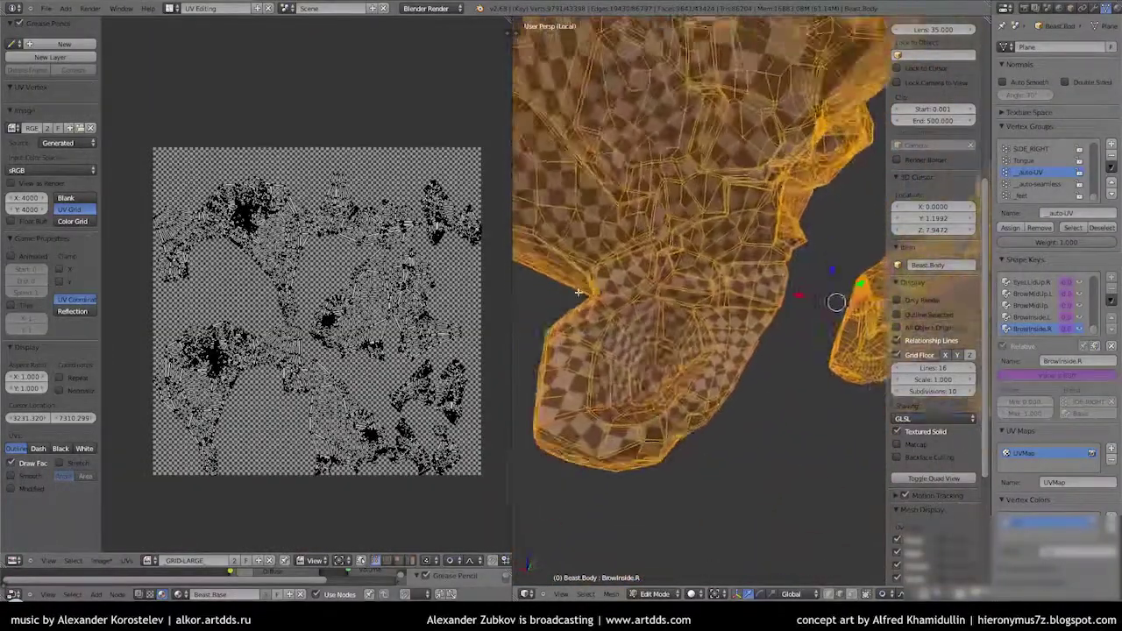
key(ctrl+Up)
mouse_move(576, 268)
middle_down()
mouse_move(518, 198)
mouse_move(545, 132)
middle_up()
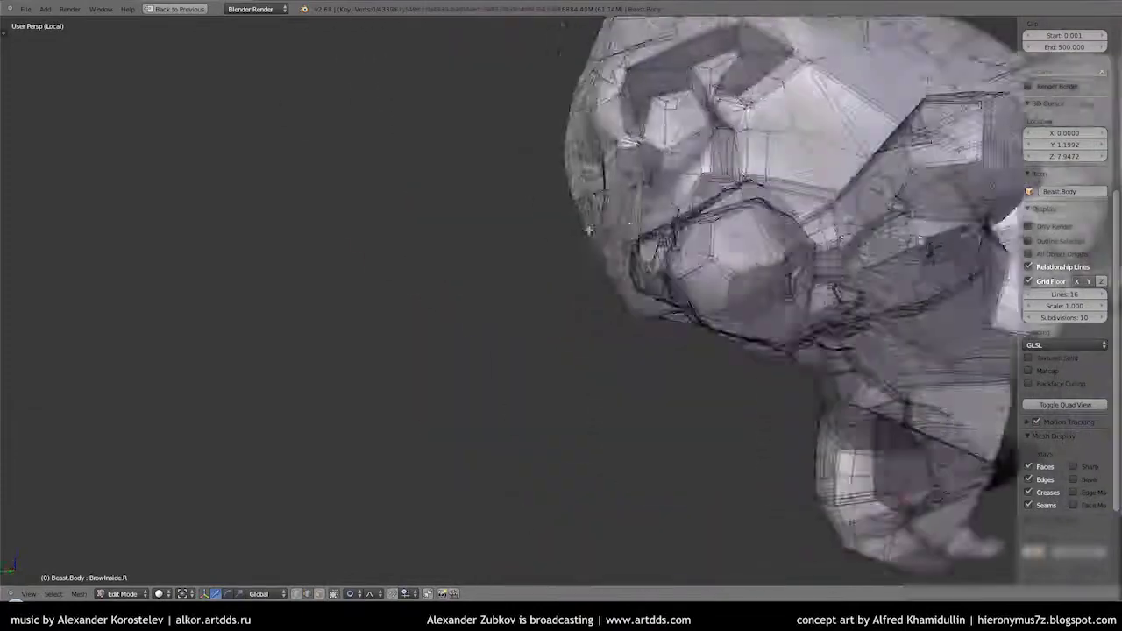
mouse_move(685, 455)
middle_down()
mouse_move(500, 346)
mouse_move(424, 359)
mouse_move(430, 323)
mouse_move(390, 286)
middle_up()
mouse_move(524, 325)
middle_down()
mouse_move(537, 363)
mouse_move(764, 342)
mouse_move(674, 300)
middle_up()
key(ctrl+Up)
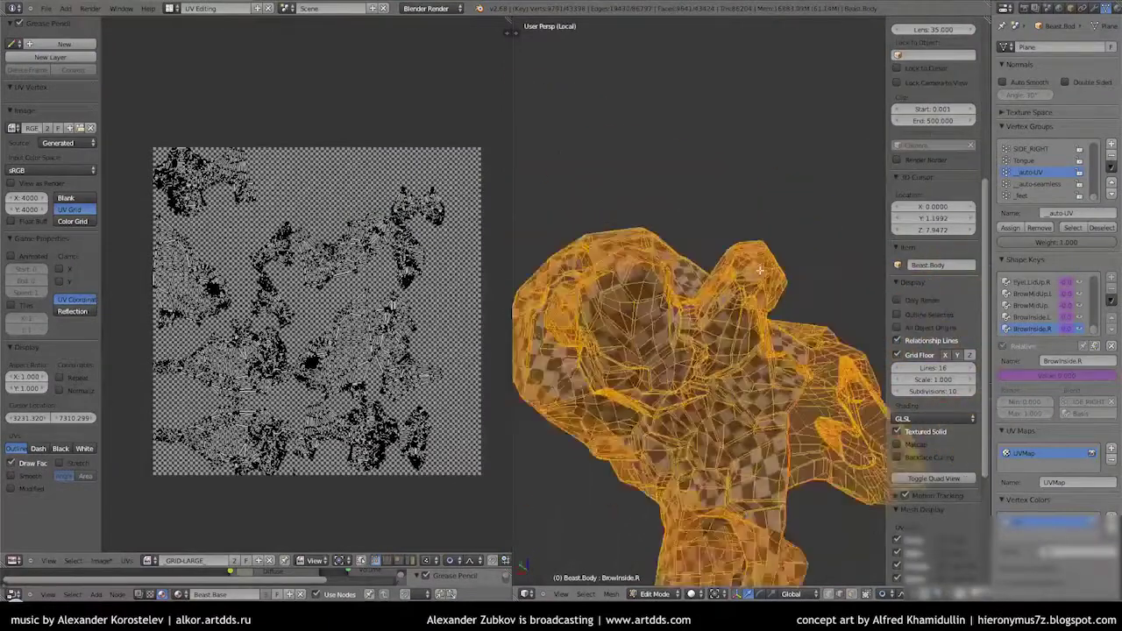
Hide the 3D view sidebar and readjust the properties area width while orbiting the mesh
middle_drag(759, 270, 854, 419)
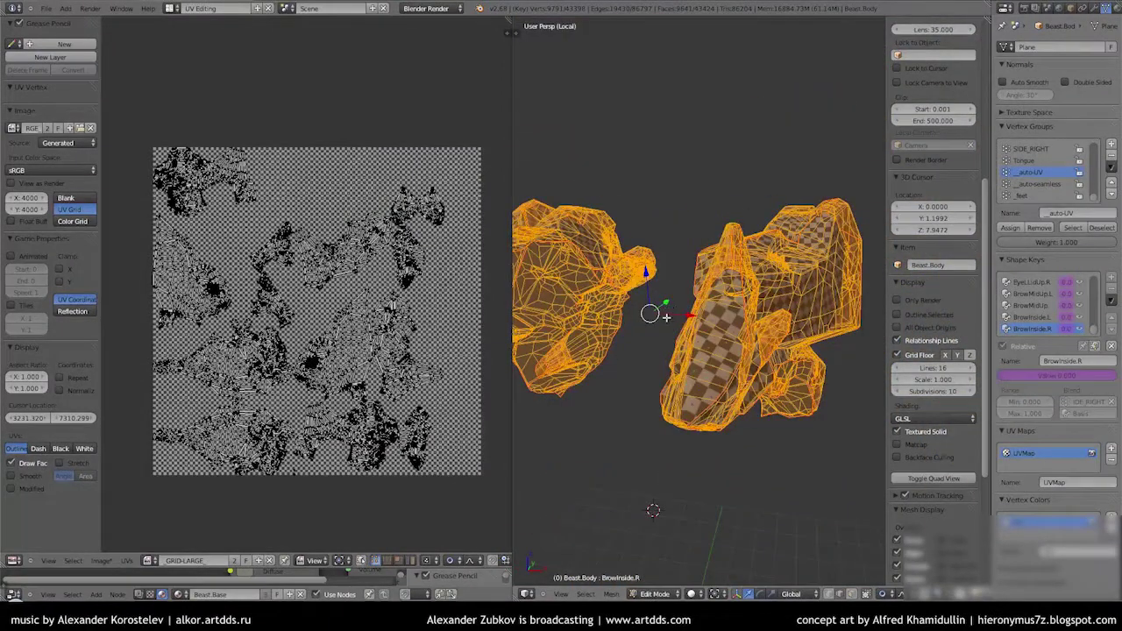
middle_drag(603, 205, 699, 436)
key(n)
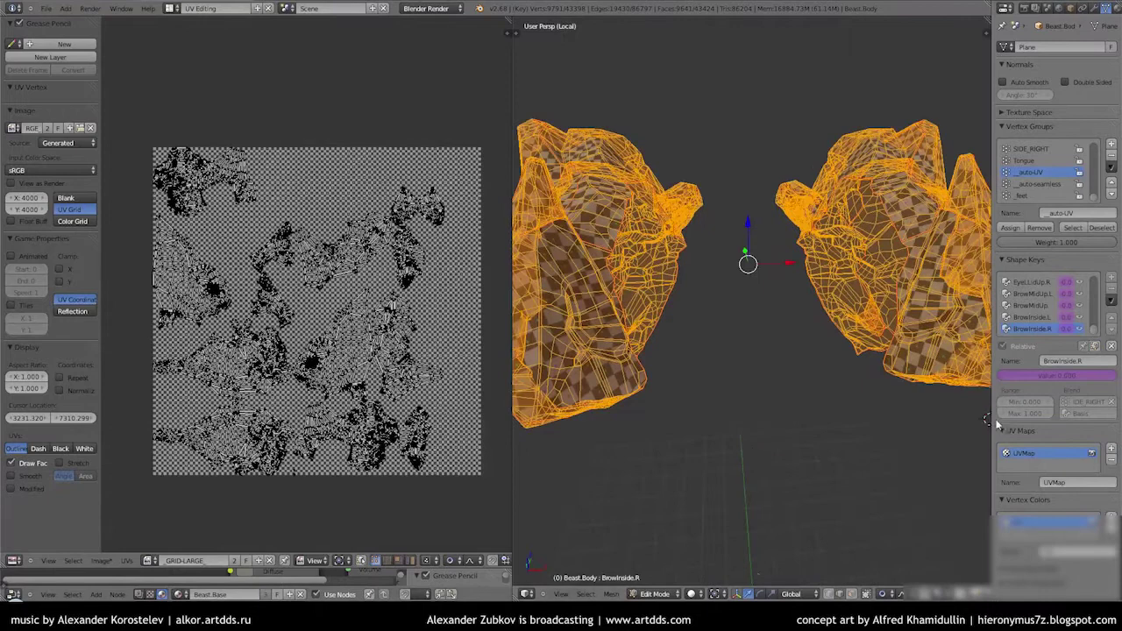
drag(993, 420, 1102, 420)
middle_drag(788, 263, 809, 289)
scroll(316, 307, down, 2)
middle_drag(175, 324, 10, 279)
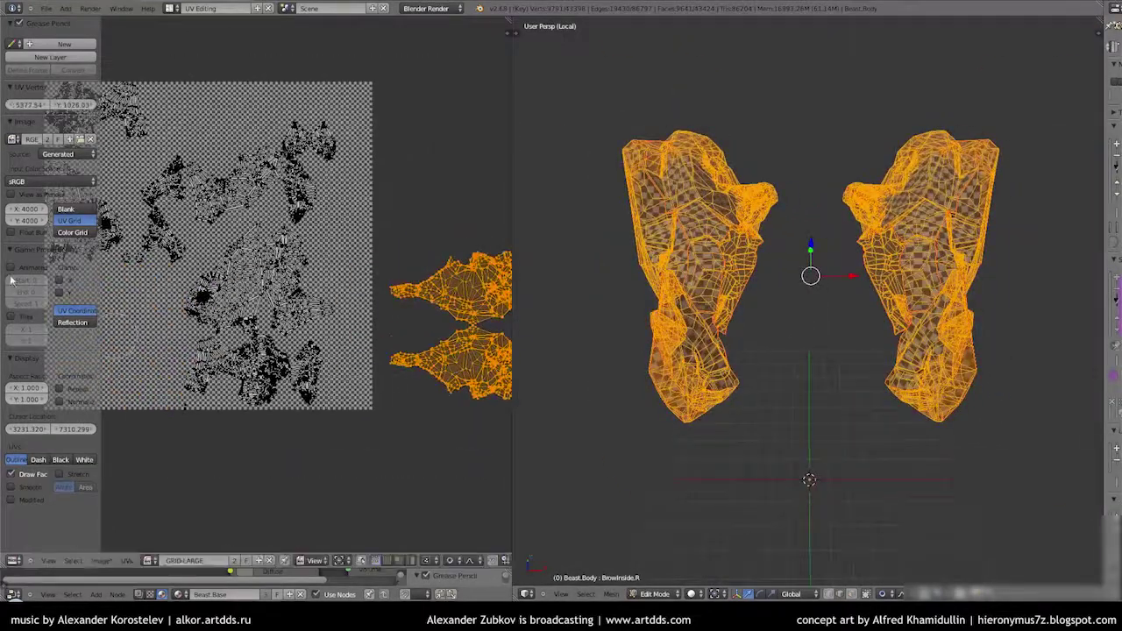
scroll(243, 231, up, 1)
scroll(763, 229, up, 3)
drag(1103, 302, 997, 280)
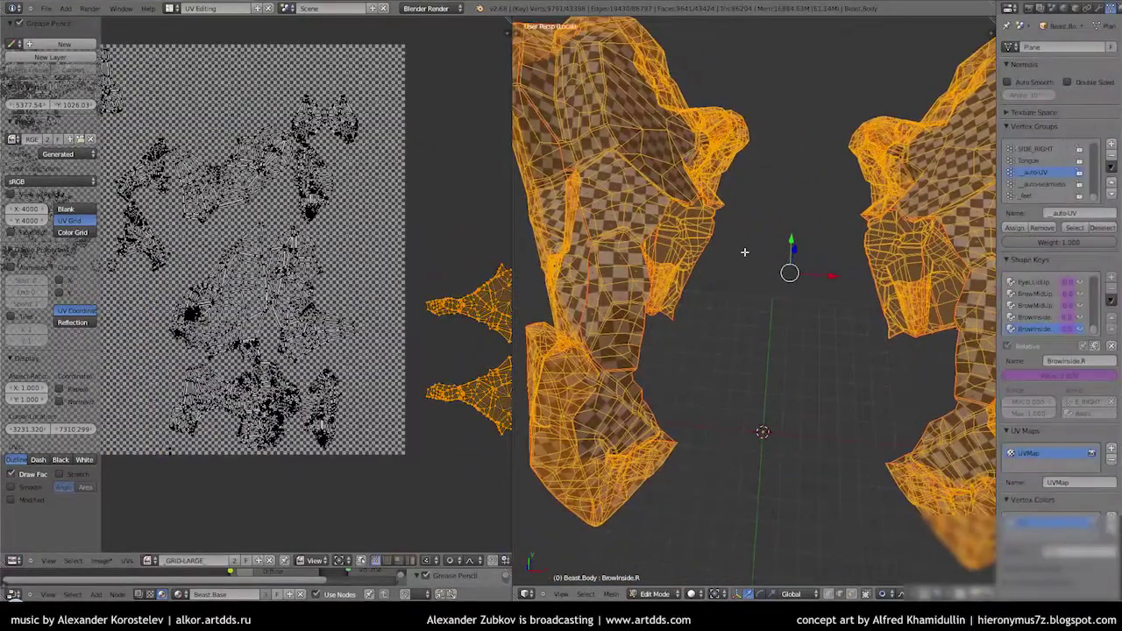
Move a stray UV island with proportional editing, undoing the first attempt
mouse_move(750, 260)
middle_down()
mouse_move(839, 359)
mouse_move(789, 368)
middle_up()
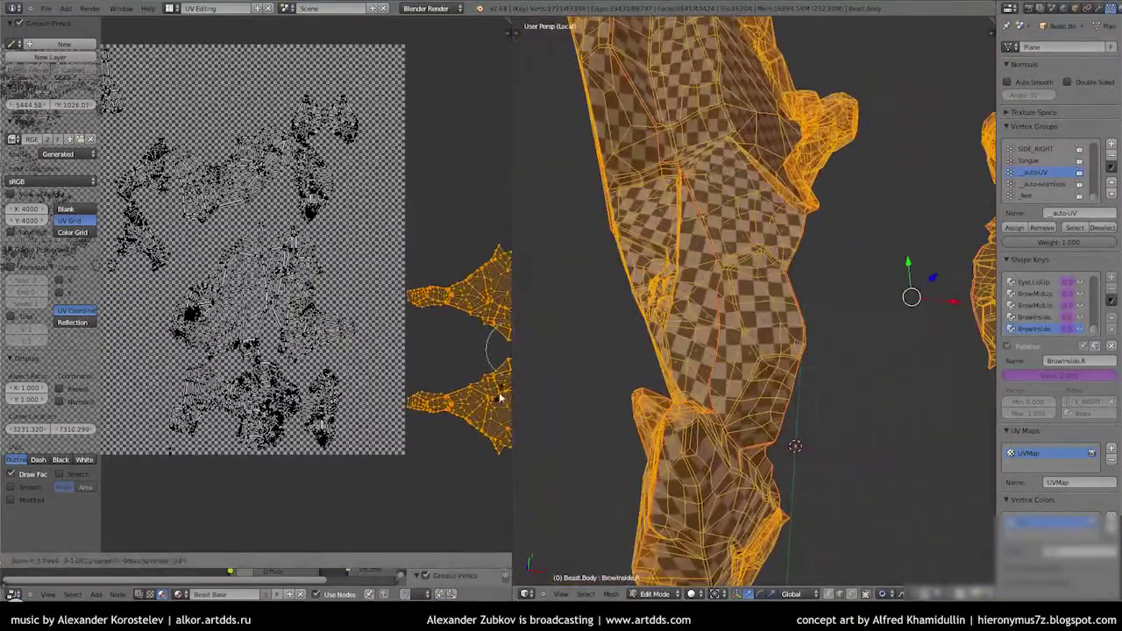
scroll(441, 309, down, 3)
scroll(439, 253, up, 2)
scroll(351, 289, down, 3)
scroll(201, 329, up, 3)
scroll(201, 328, down, 2)
middle_drag(761, 197, 788, 333)
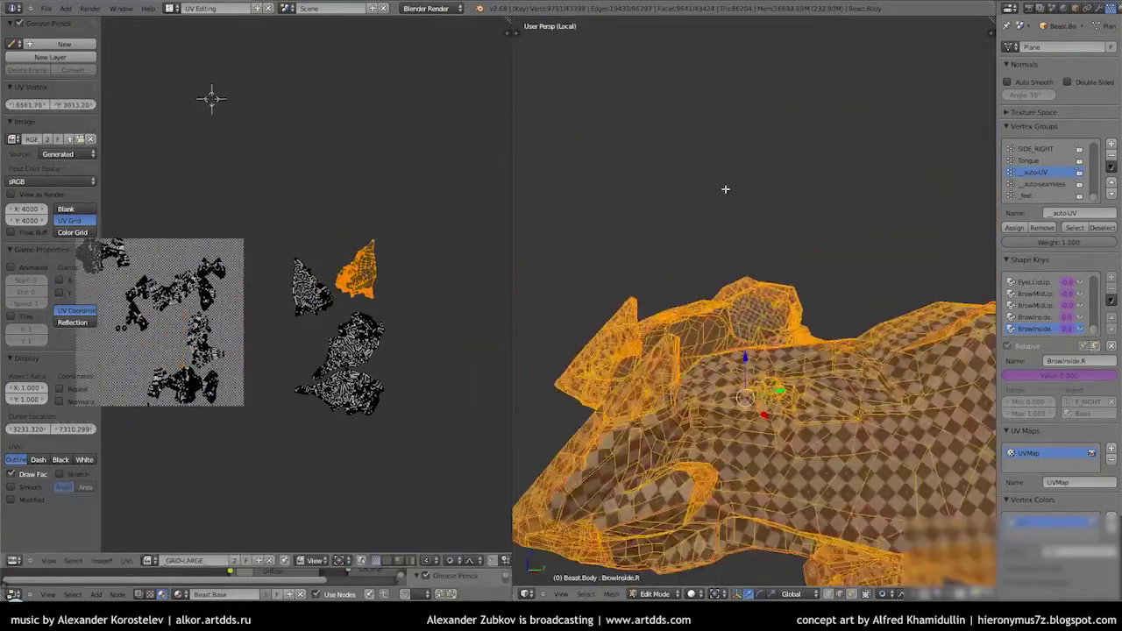
scroll(336, 299, up, 3)
scroll(336, 300, down, 2)
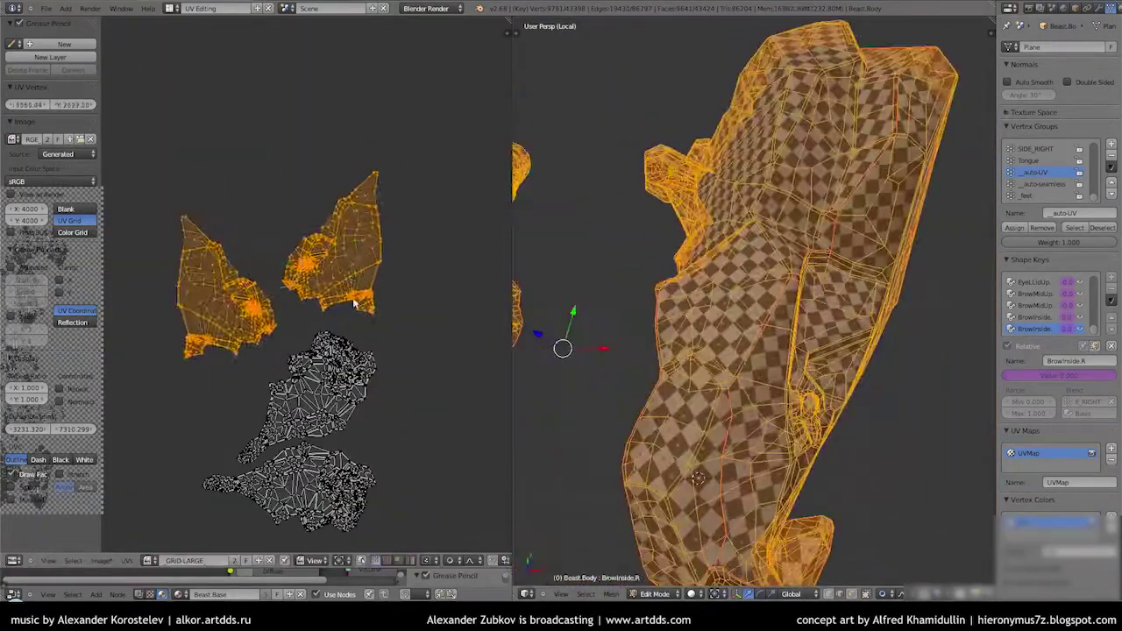
key(g)
scroll(331, 328, up, 3)
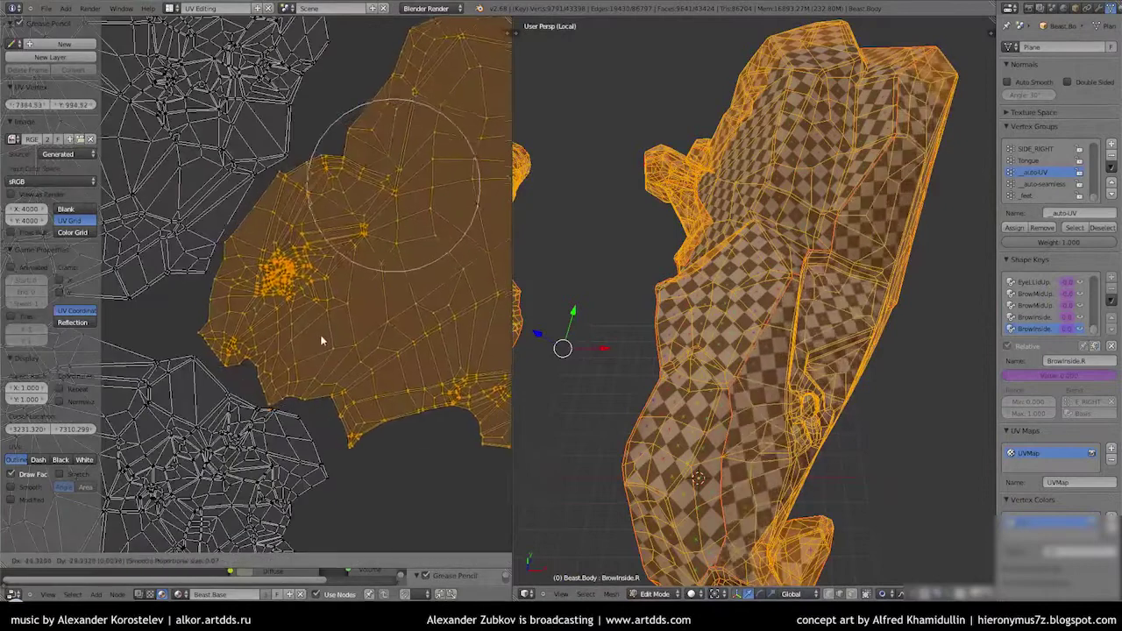
key(ctrl+z)
scroll(234, 195, down, 3)
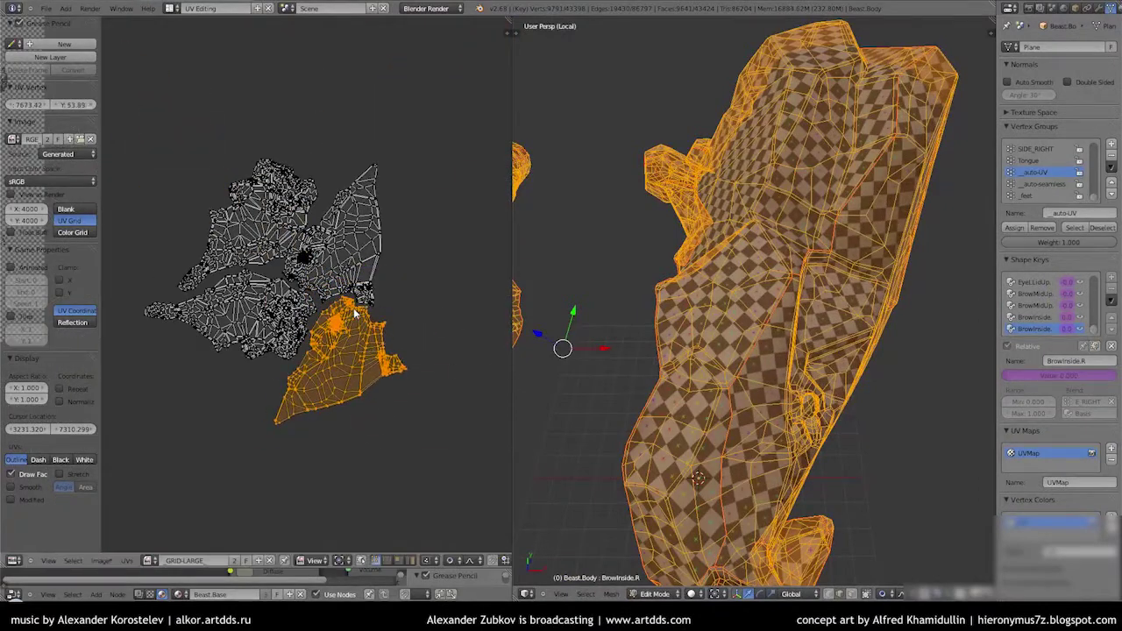
scroll(351, 321, up, 4)
key(g)
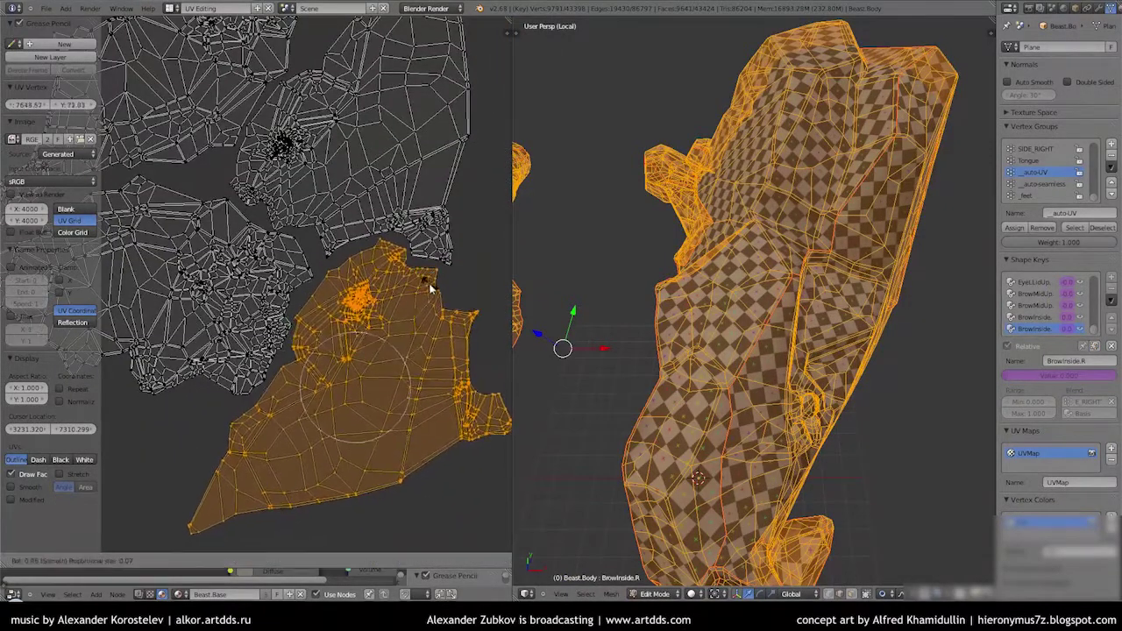
click(420, 285)
Deselect the UV islands and confirm a second proportional edit on the head's islands
scroll(351, 289, down, 5)
scroll(263, 263, up, 2)
scroll(263, 263, down, 2)
mouse_move(613, 289)
middle_down()
mouse_move(679, 283)
mouse_move(808, 338)
middle_up()
scroll(679, 283, up, 3)
scroll(351, 289, up, 2)
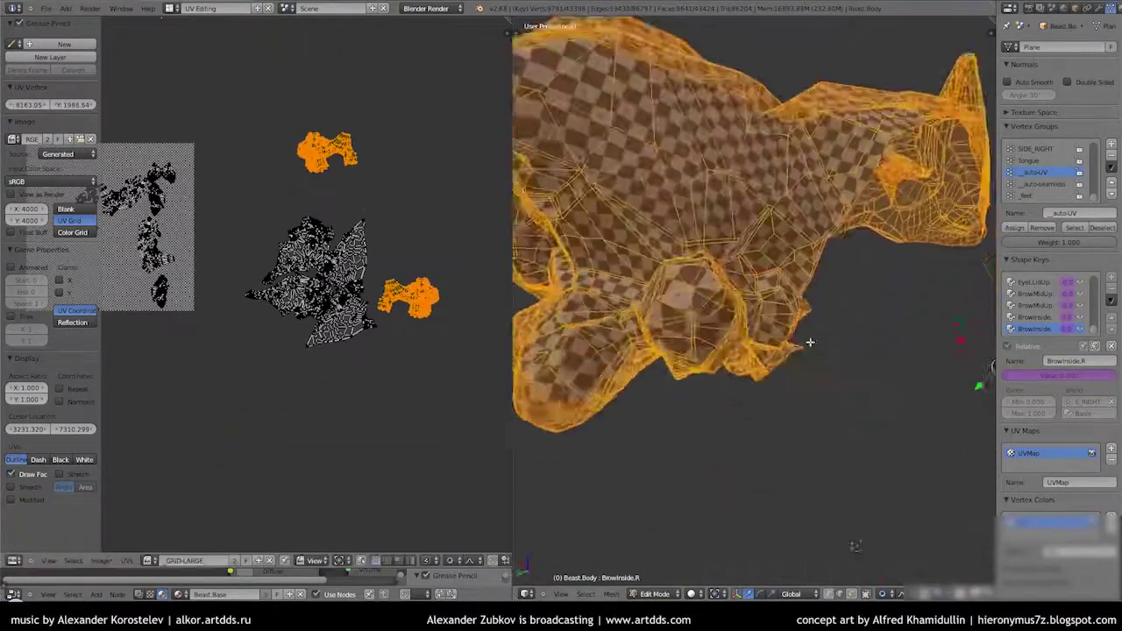
scroll(386, 321, down, 2)
key(a)
scroll(387, 321, up, 3)
middle_drag(666, 289, 736, 281)
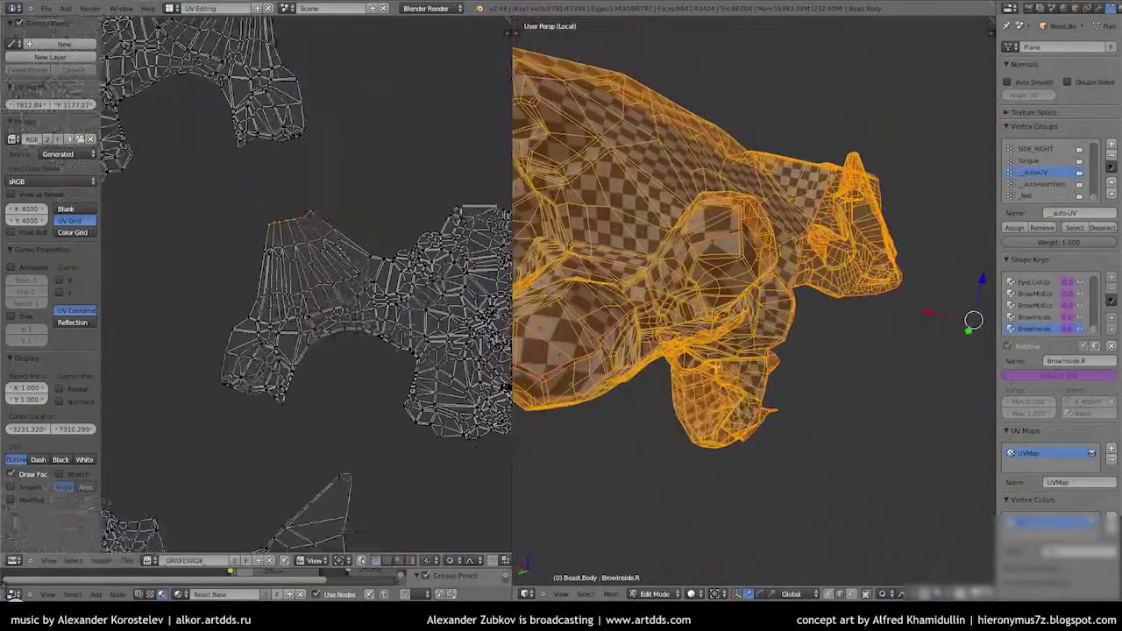
scroll(412, 287, up, 2)
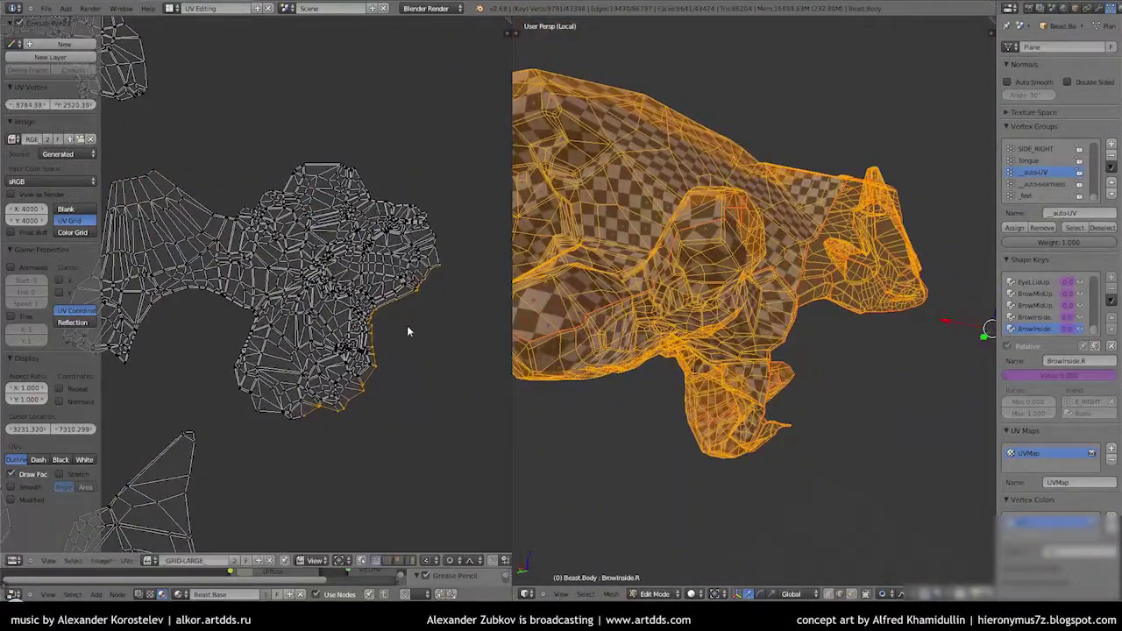
click(432, 368)
Scale the selected island and move it above the other UV islands
scroll(351, 333, down, 2)
middle_drag(246, 298, 207, 273)
scroll(207, 273, up, 1)
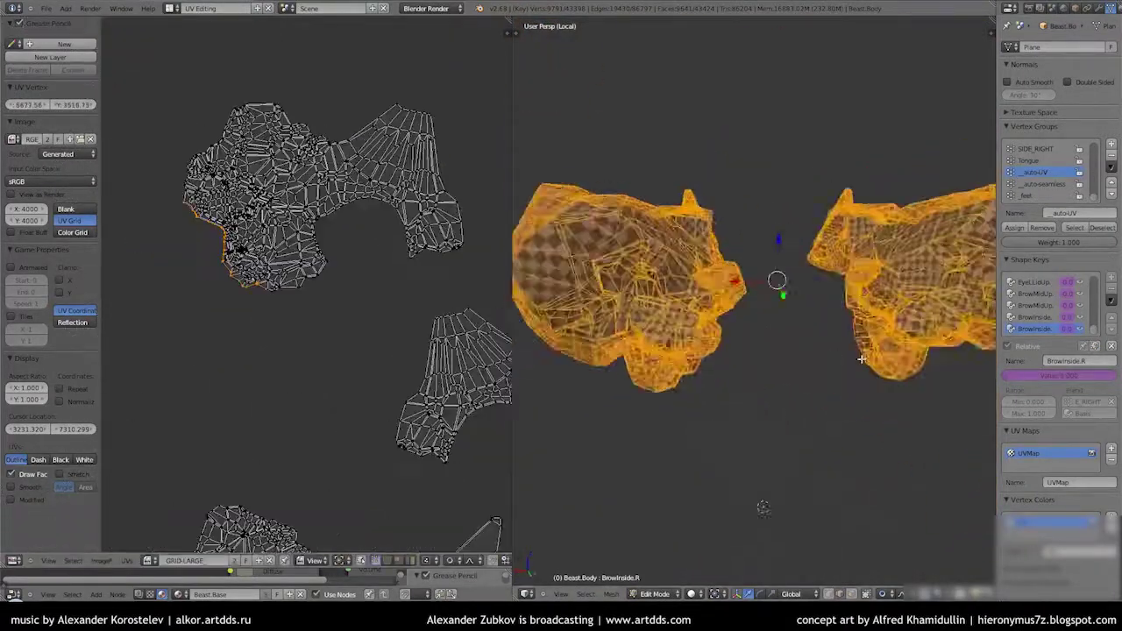
key(s)
key(Escape)
scroll(666, 263, up, 3)
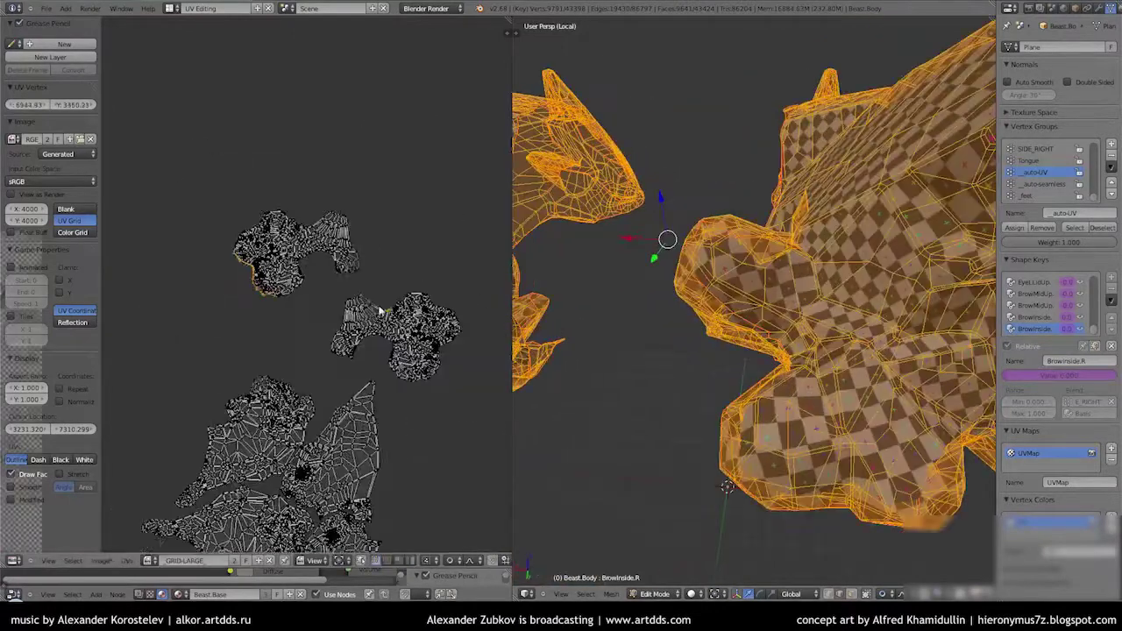
scroll(350, 395, up, 2)
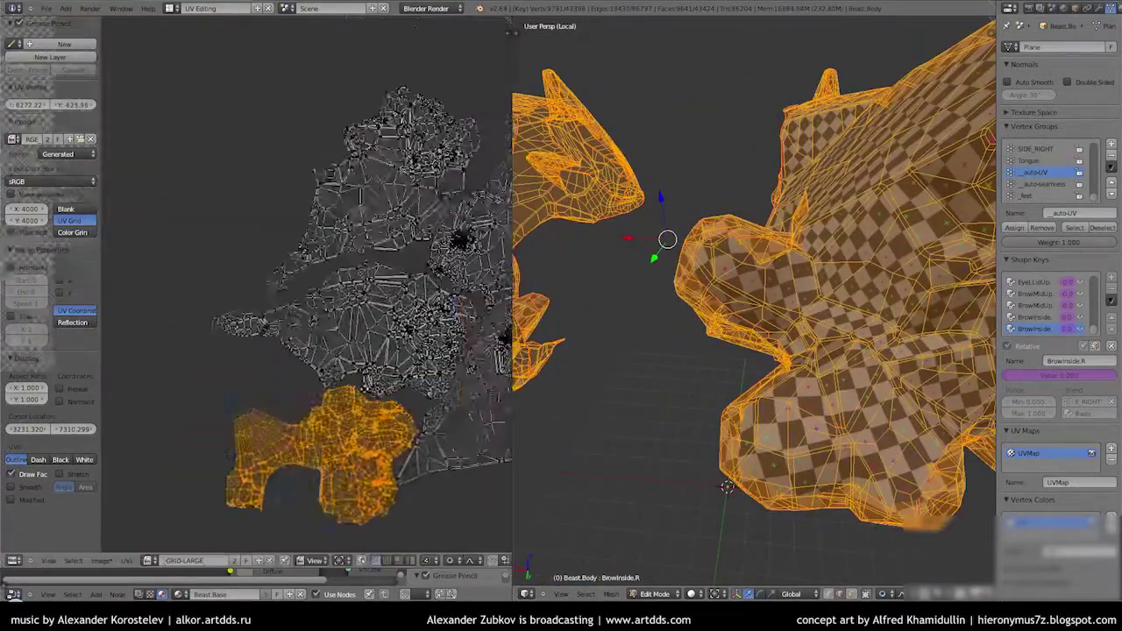
key(g)
click(401, 137)
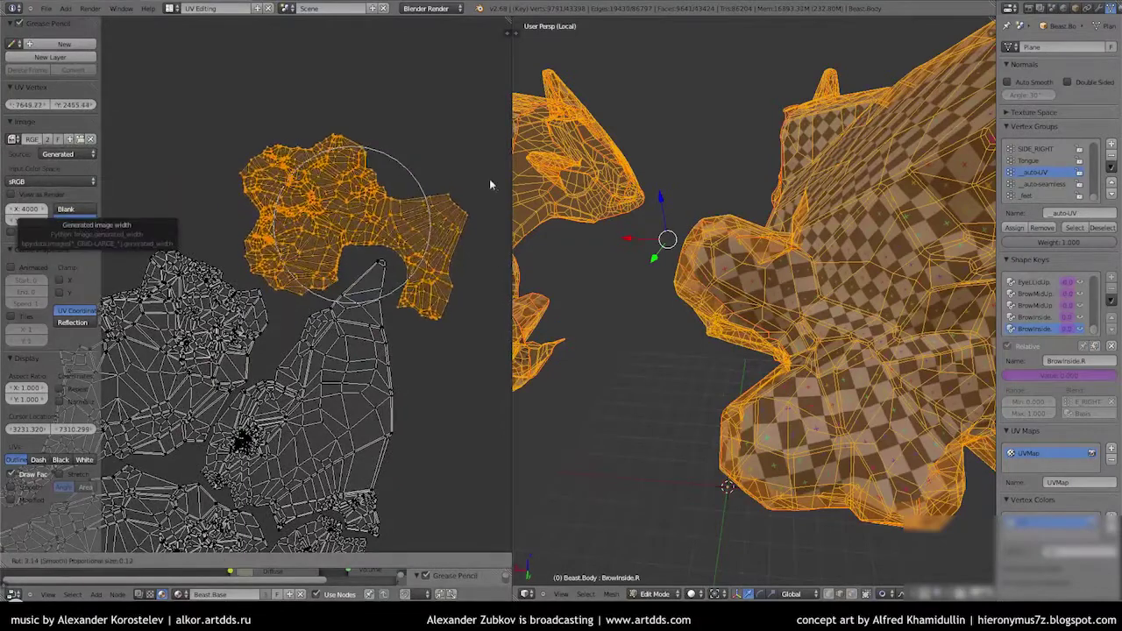
Display the generated image as a UV grid and frame the checker image
scroll(491, 184, down, 3)
click(76, 220)
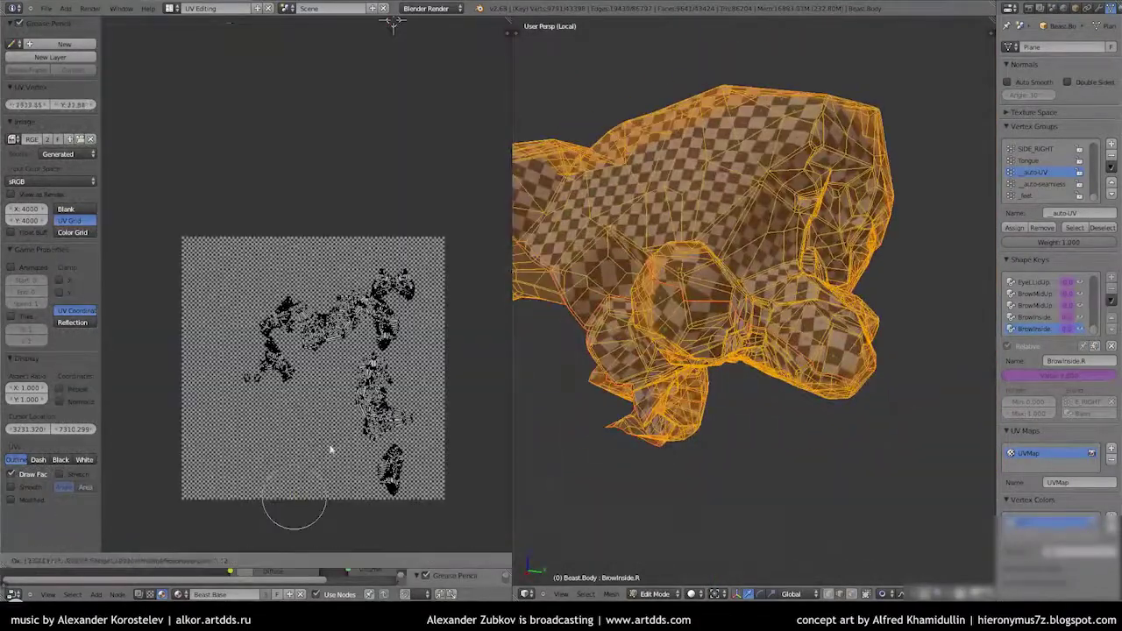
scroll(701, 306, up, 3)
scroll(368, 420, up, 3)
scroll(368, 421, down, 4)
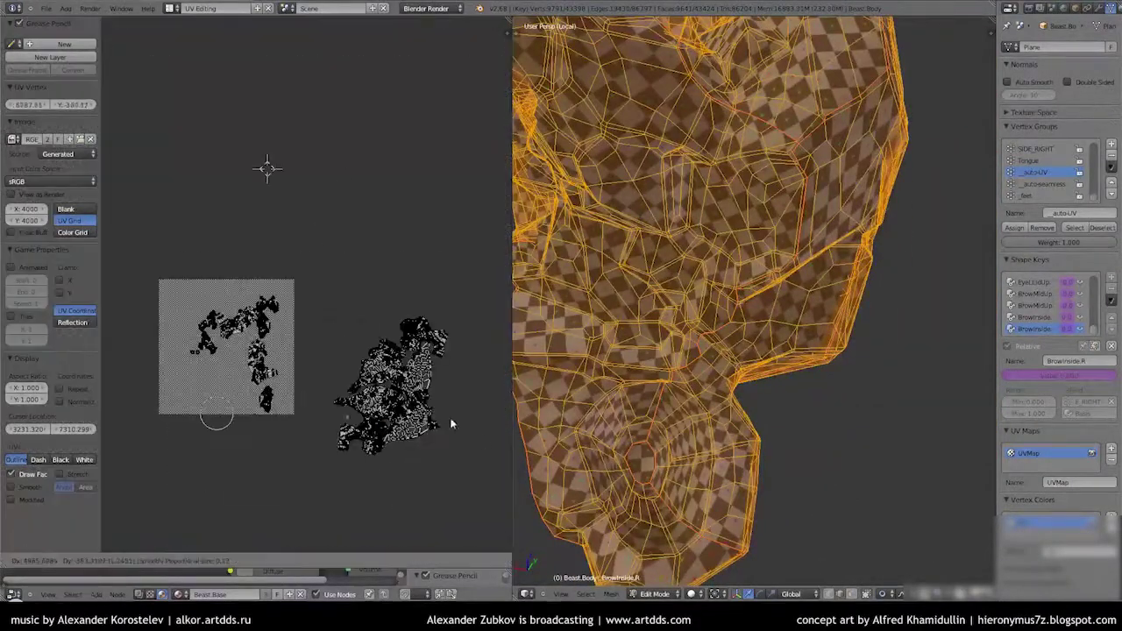
scroll(449, 420, up, 8)
scroll(430, 460, down, 4)
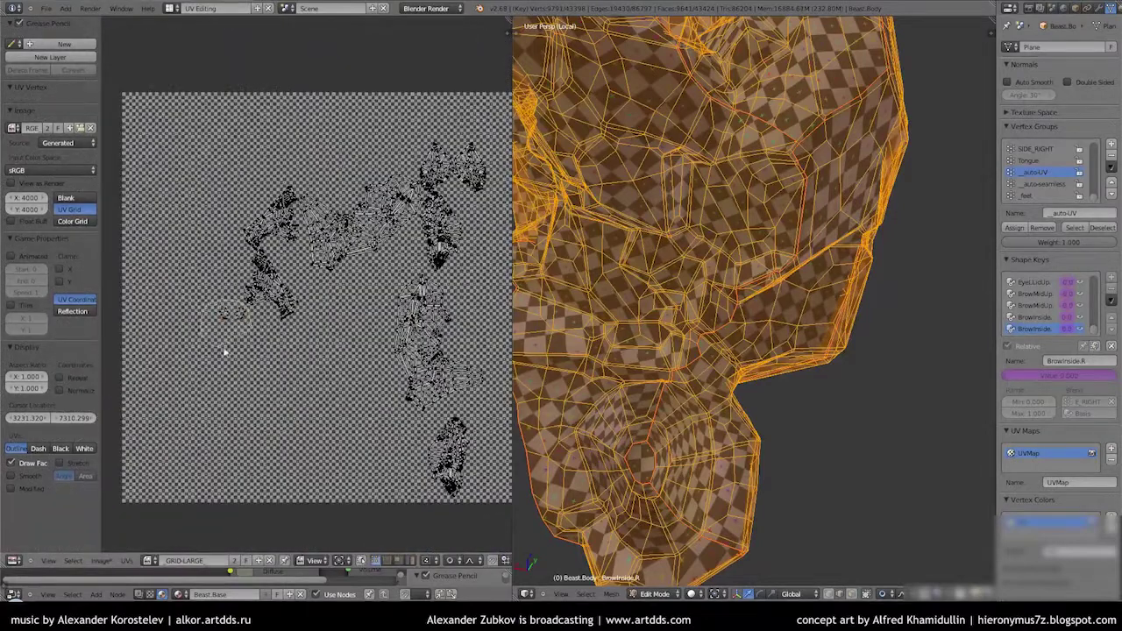
scroll(226, 351, down, 3)
scroll(406, 363, up, 8)
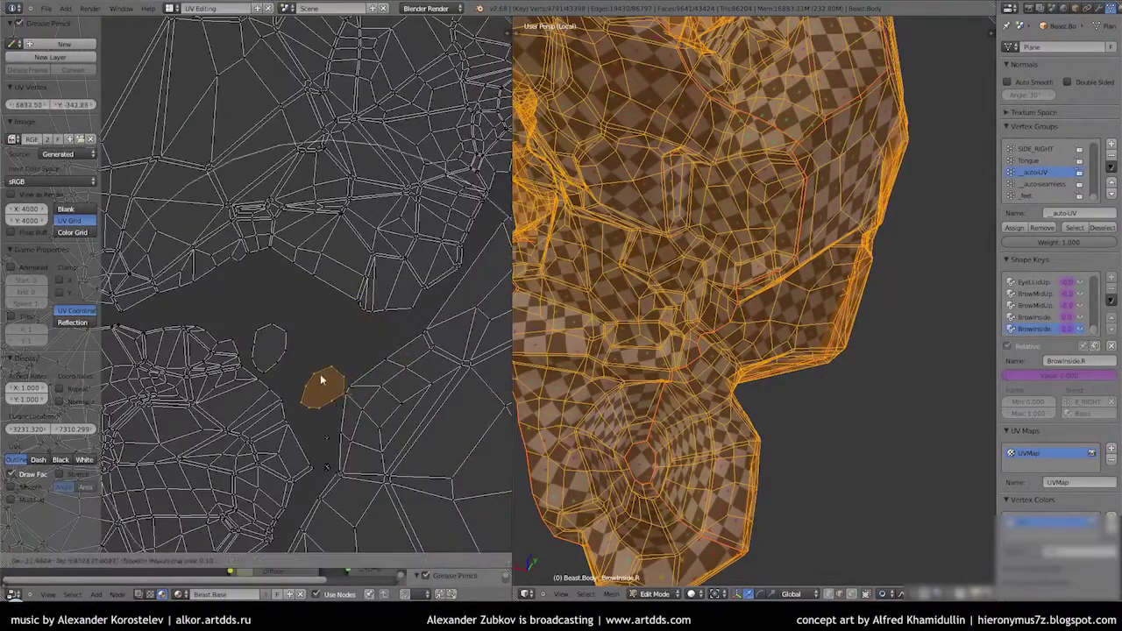
scroll(290, 130, down, 4)
scroll(290, 131, up, 2)
scroll(869, 380, down, 4)
mouse_move(869, 380)
middle_down()
mouse_move(794, 376)
mouse_move(908, 320)
mouse_move(850, 324)
middle_up()
scroll(909, 321, up, 3)
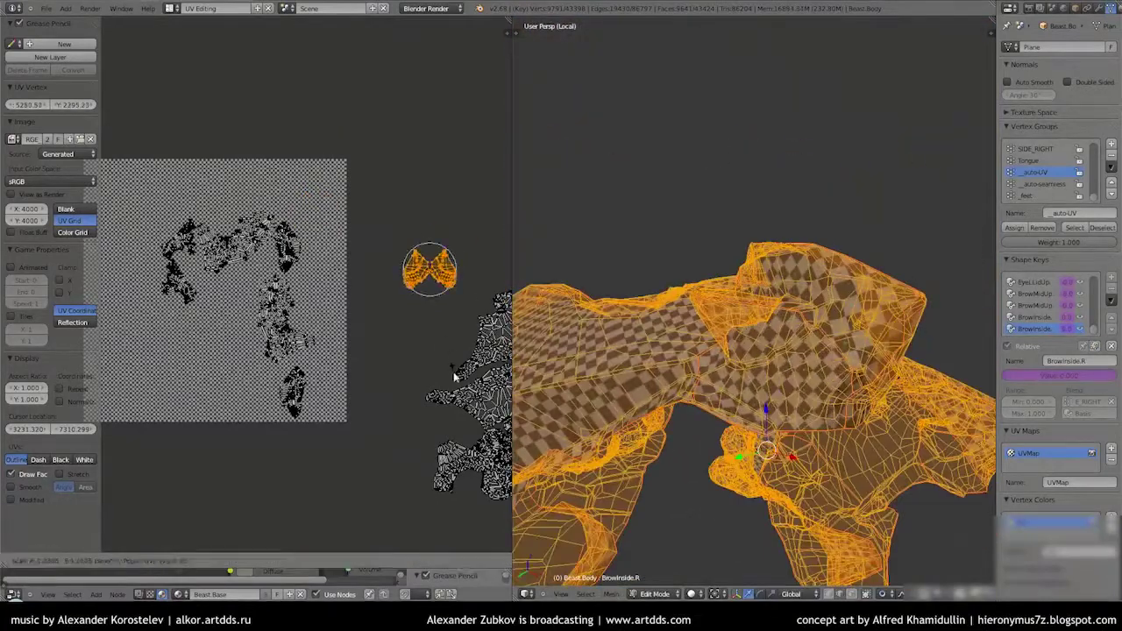
scroll(453, 375, up, 3)
scroll(290, 418, up, 3)
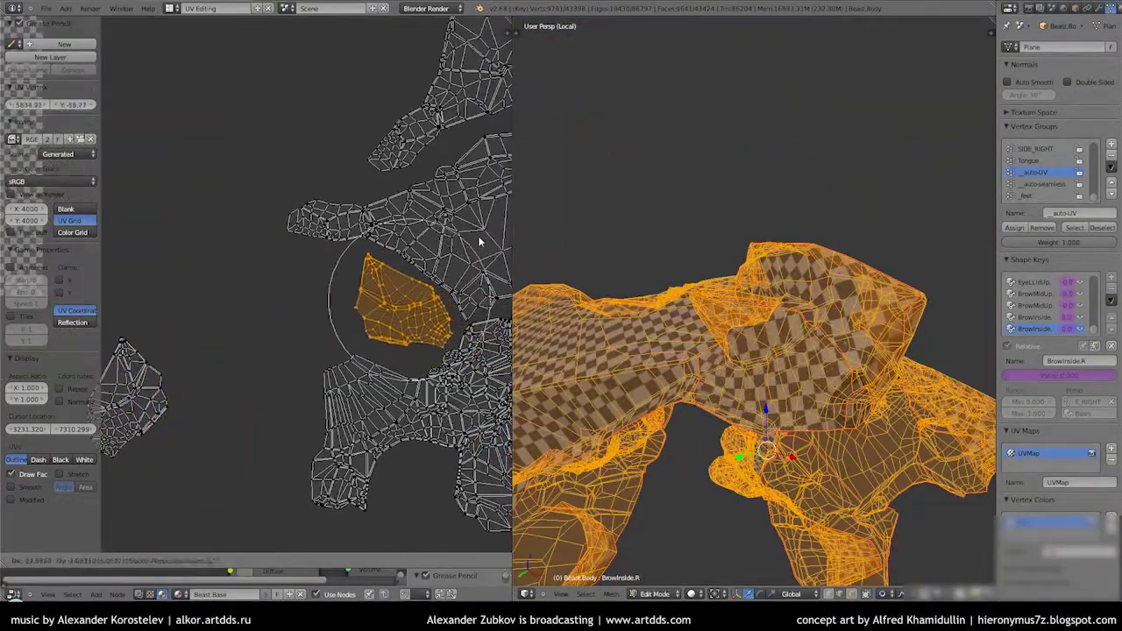
Move the orange UV island down-left, then reposition and resize it into place
drag(479, 241, 308, 250)
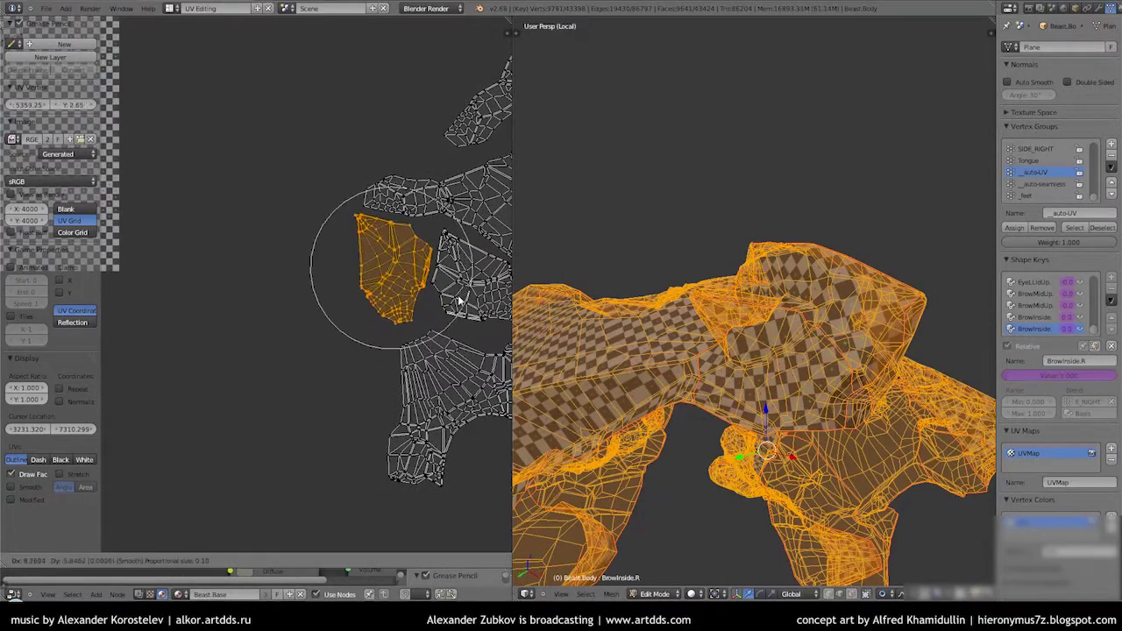
click(458, 301)
scroll(301, 353, down, 4)
scroll(301, 353, down, 2)
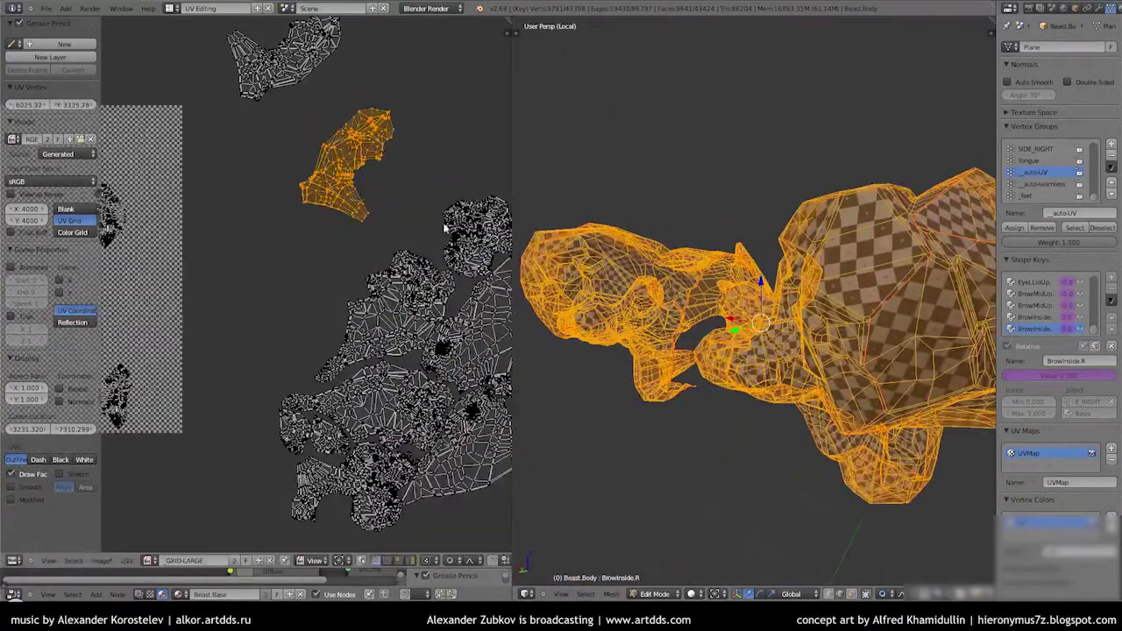
key(g)
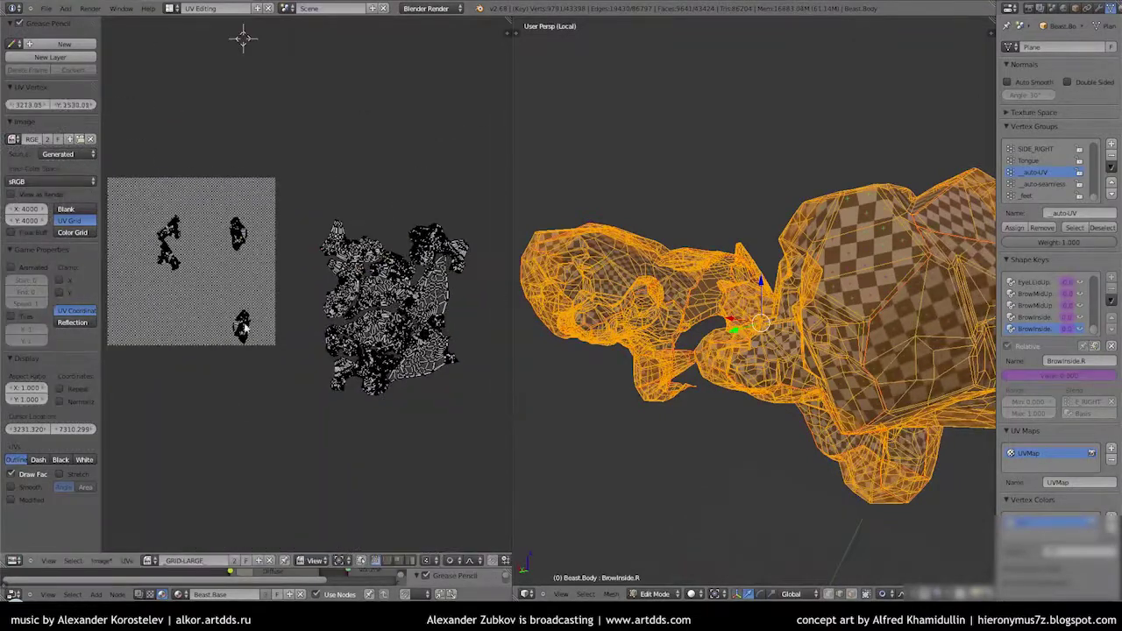
key(s)
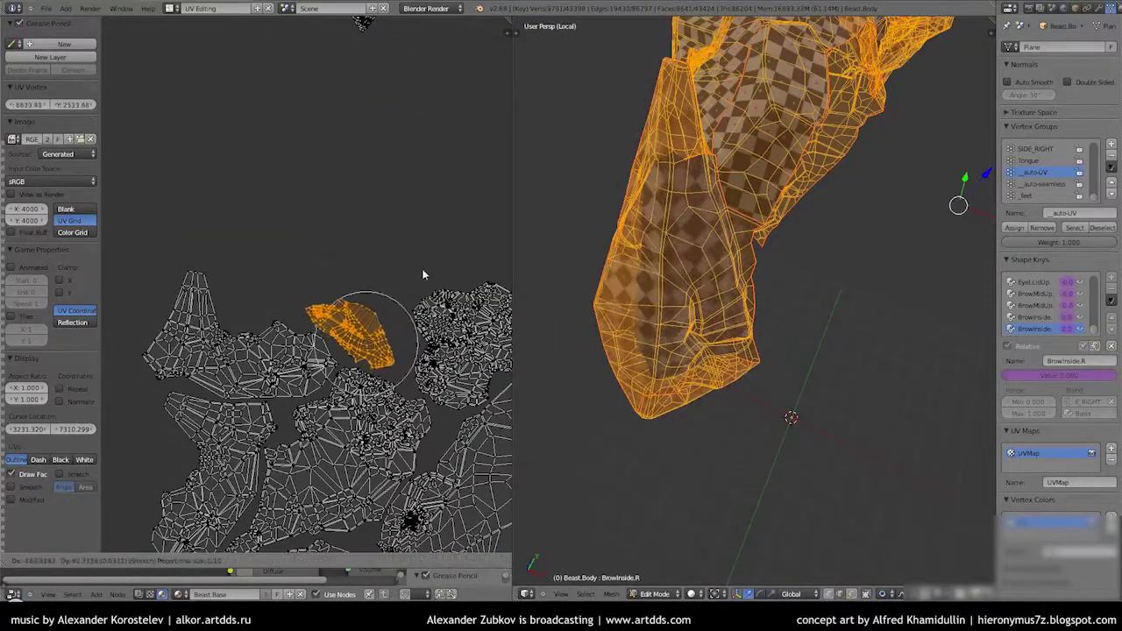
click(383, 226)
shift+scroll(383, 226, down, 4)
click(299, 165)
scroll(333, 132, down, 3)
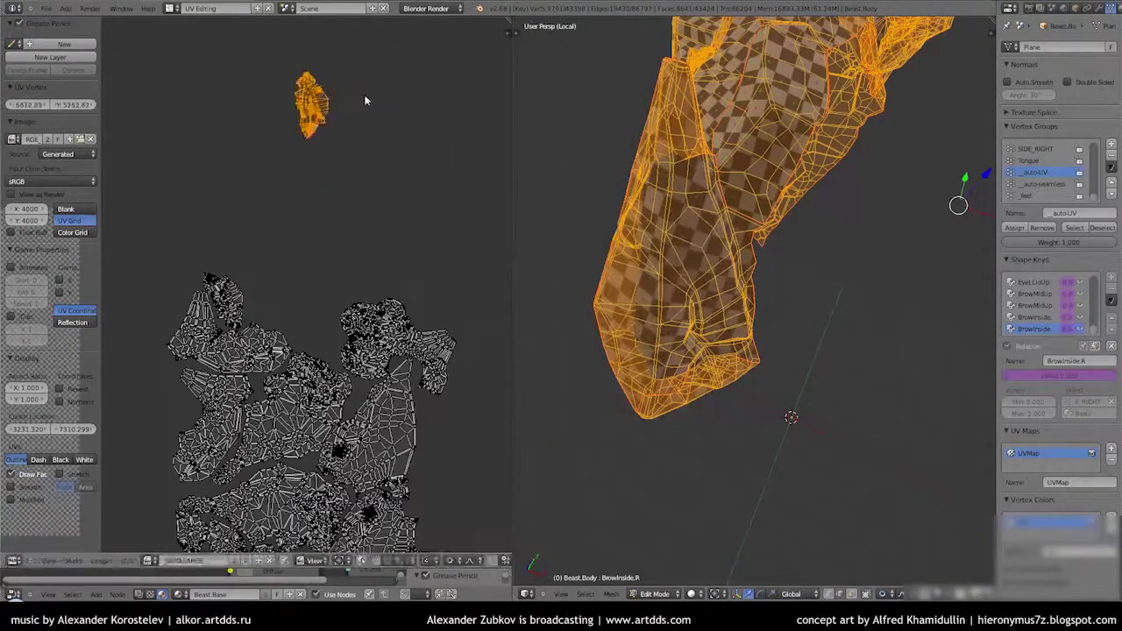
click(333, 261)
scroll(333, 261, down, 2)
Pan around the UV islands and place the 2D cursor in the UV view
middle_drag(333, 261, 443, 232)
scroll(350, 263, down, 2)
mouse_move(771, 290)
middle_down()
mouse_move(741, 303)
mouse_move(789, 333)
middle_up()
scroll(741, 302, up, 4)
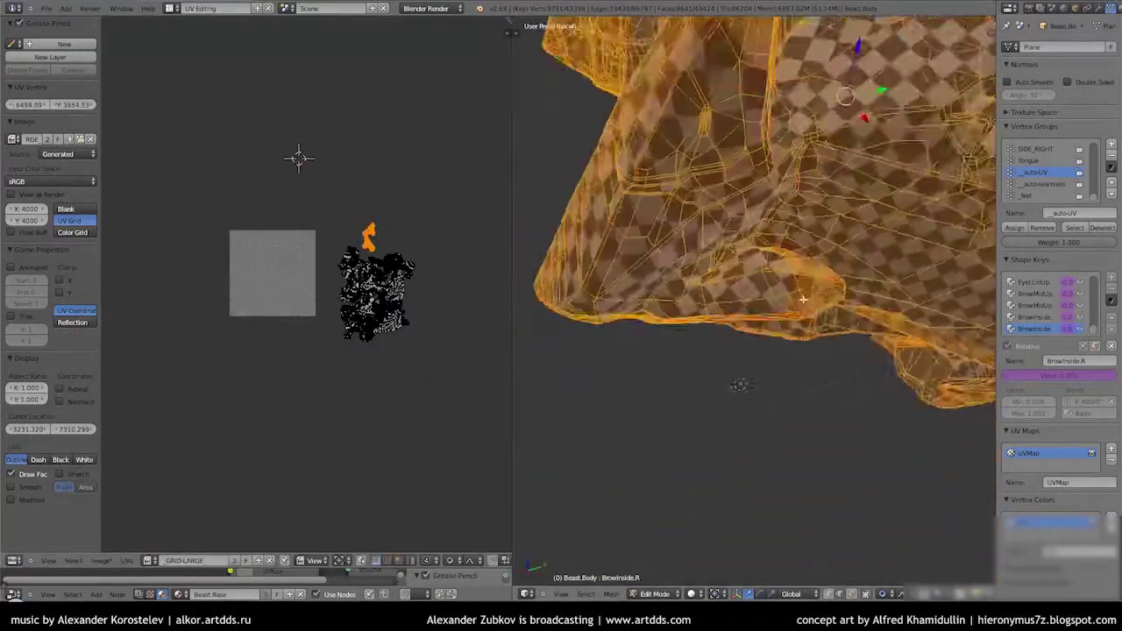
scroll(407, 214, up, 8)
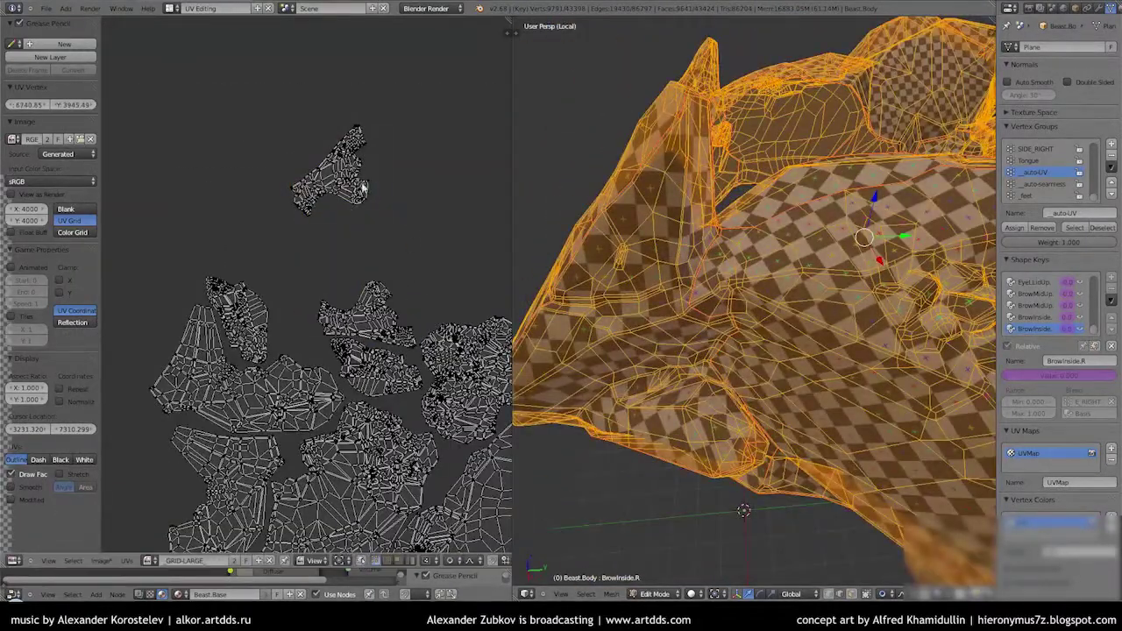
scroll(333, 193, down, 5)
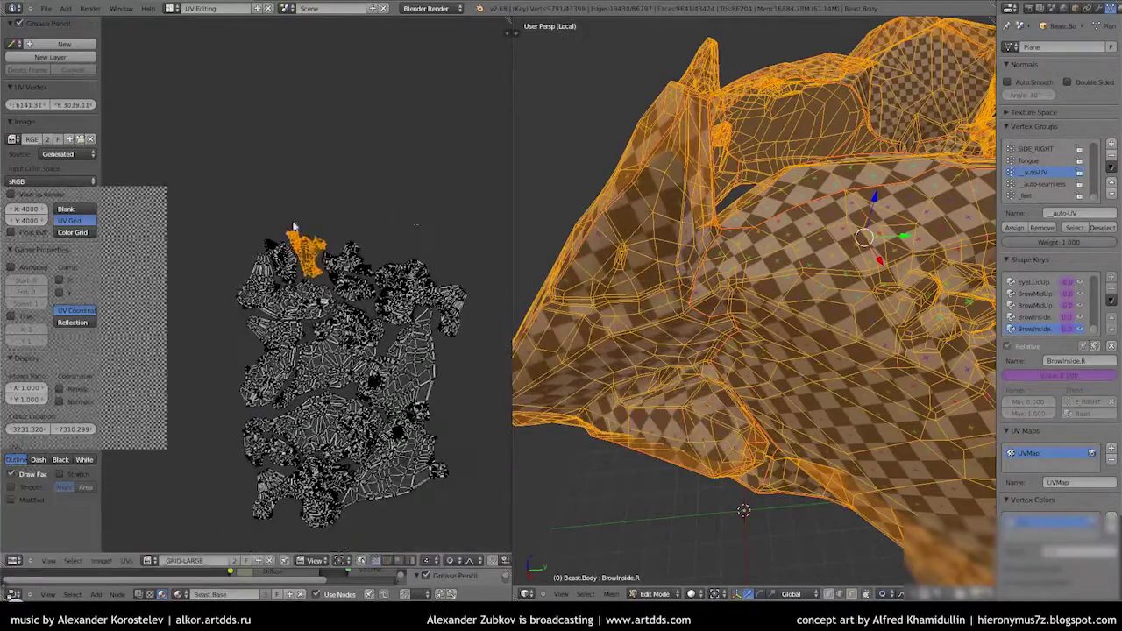
click(399, 56)
scroll(380, 285, up, 3)
scroll(339, 295, down, 3)
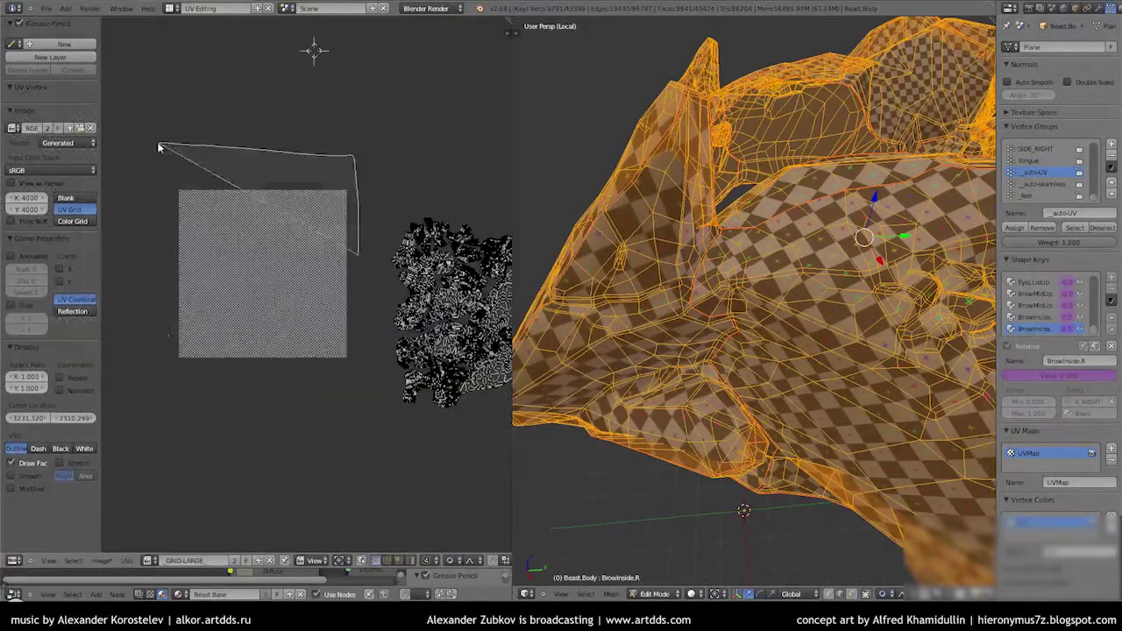
scroll(280, 394, down, 3)
scroll(738, 256, down, 6)
Select all, lasso a group of UV islands, and orbit to the open mouth
key(a)
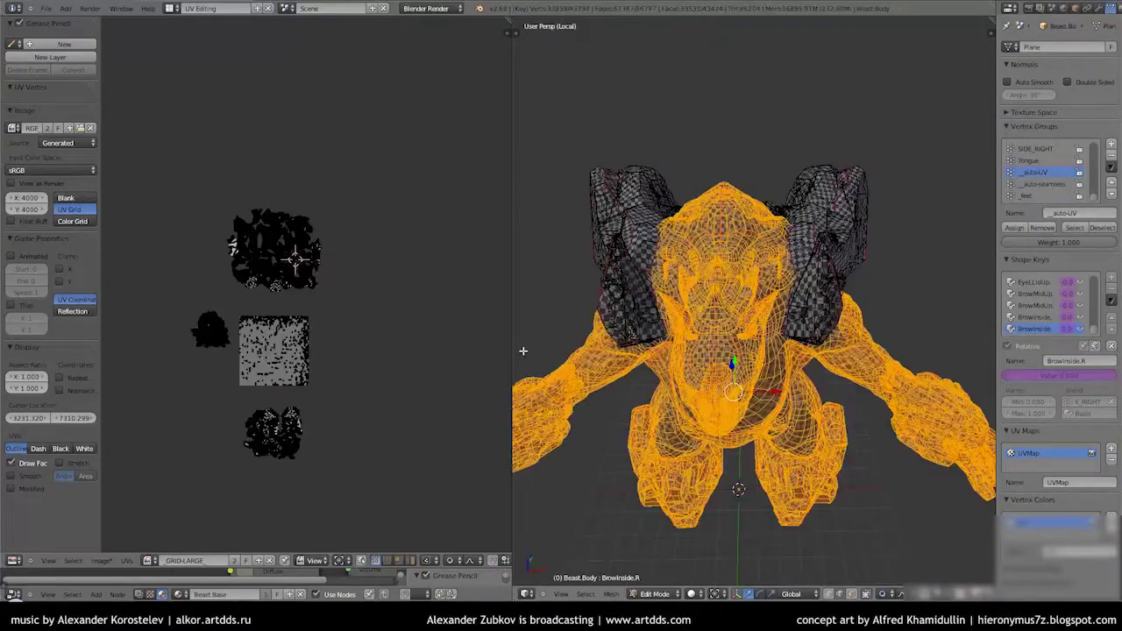
scroll(650, 227, up, 8)
scroll(649, 227, down, 6)
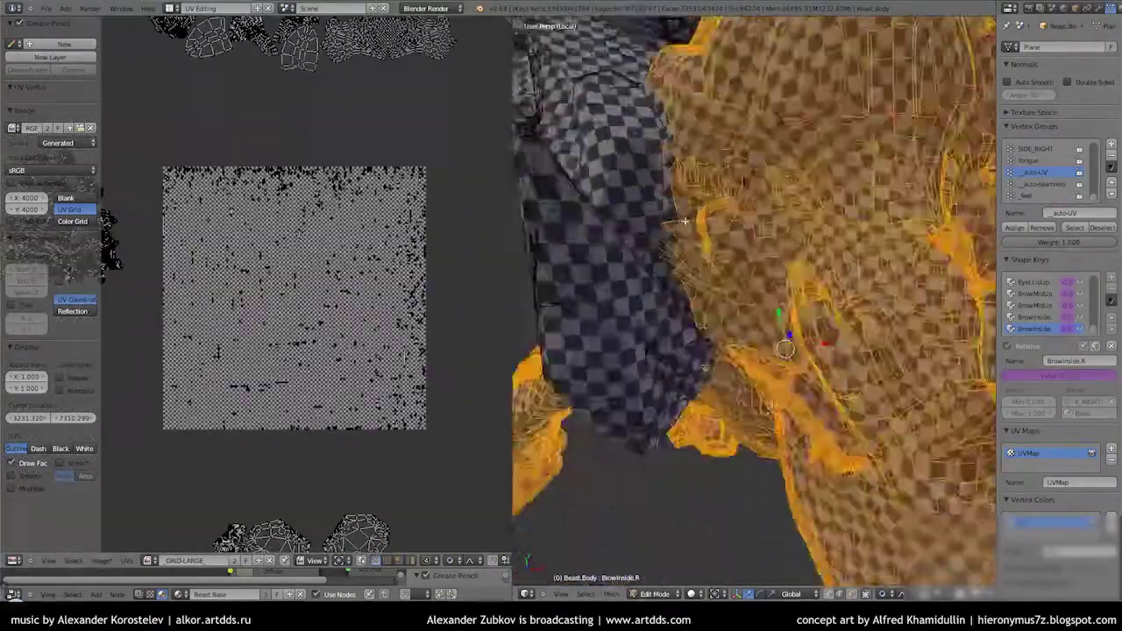
ctrl+drag(449, 162, 148, 281)
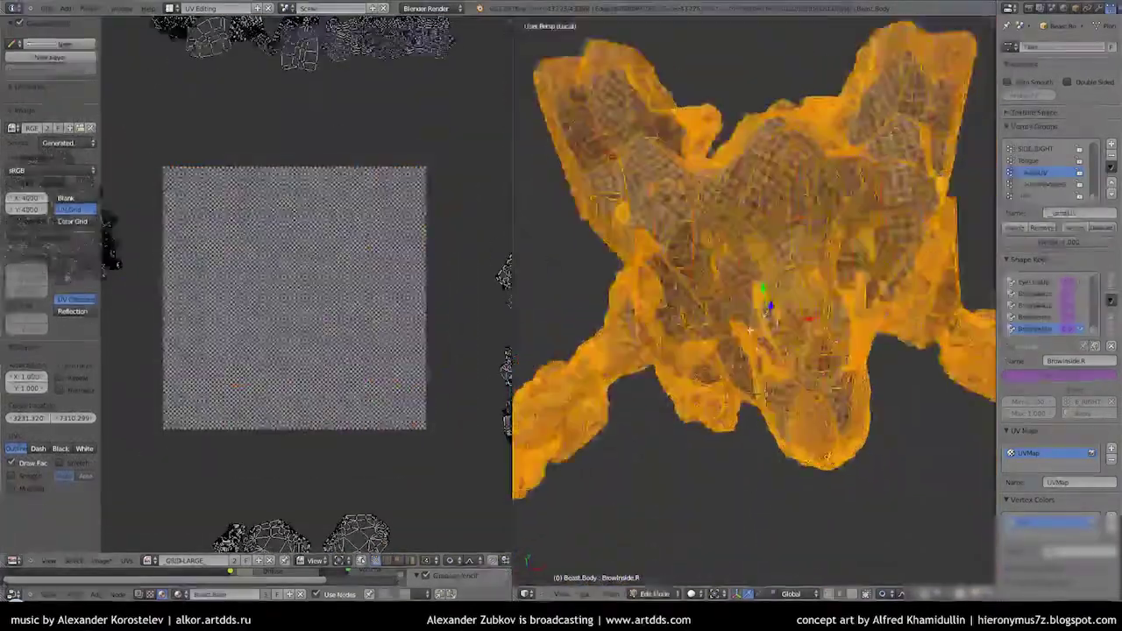
scroll(812, 110, up, 3)
scroll(812, 110, up, 3)
scroll(811, 110, up, 3)
mouse_move(811, 111)
middle_down()
mouse_move(903, 145)
mouse_move(379, 298)
middle_up()
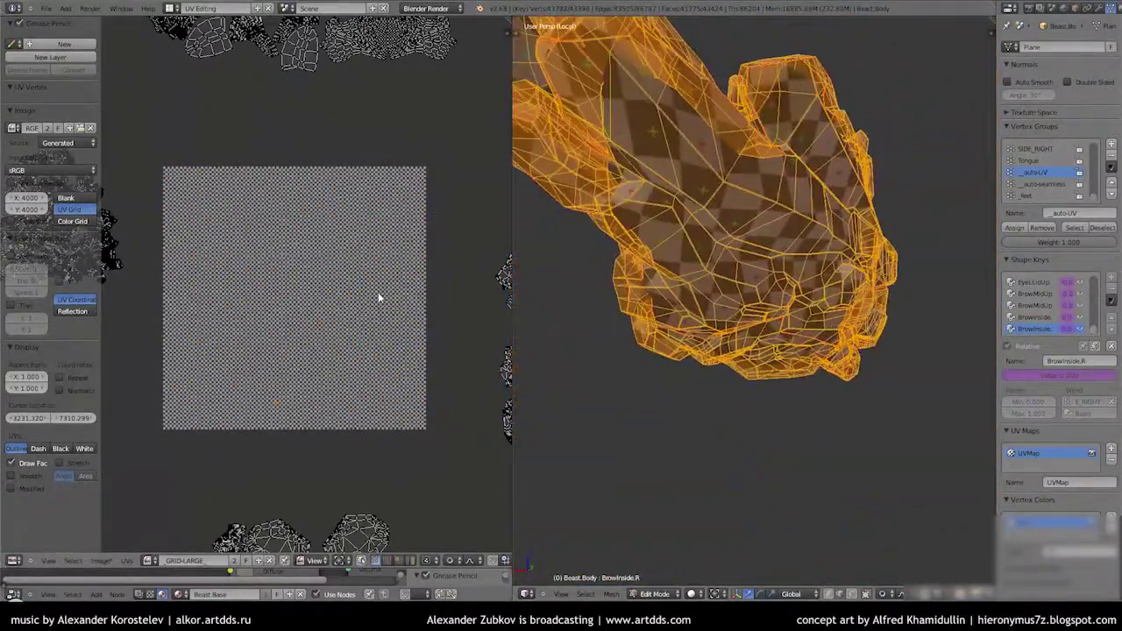
mouse_move(701, 263)
middle_down()
mouse_move(915, 543)
mouse_move(876, 386)
middle_up()
Select the faces of the teeth material slot and hide everything else
key(a)
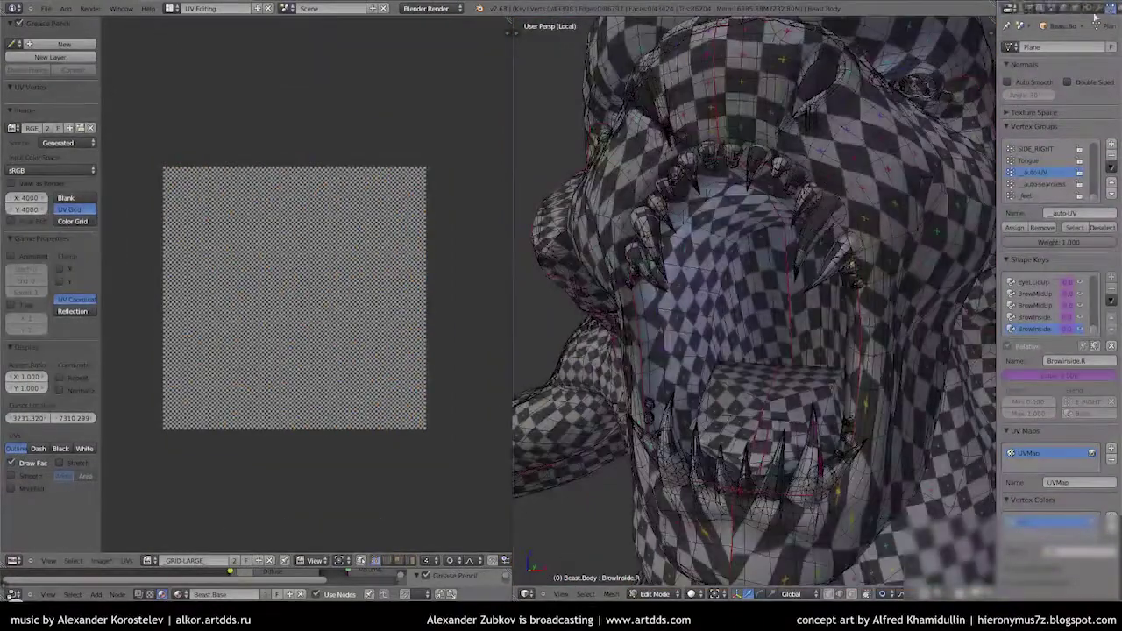
click(1063, 8)
click(1034, 75)
click(1053, 103)
key(ctrl+i)
key(h)
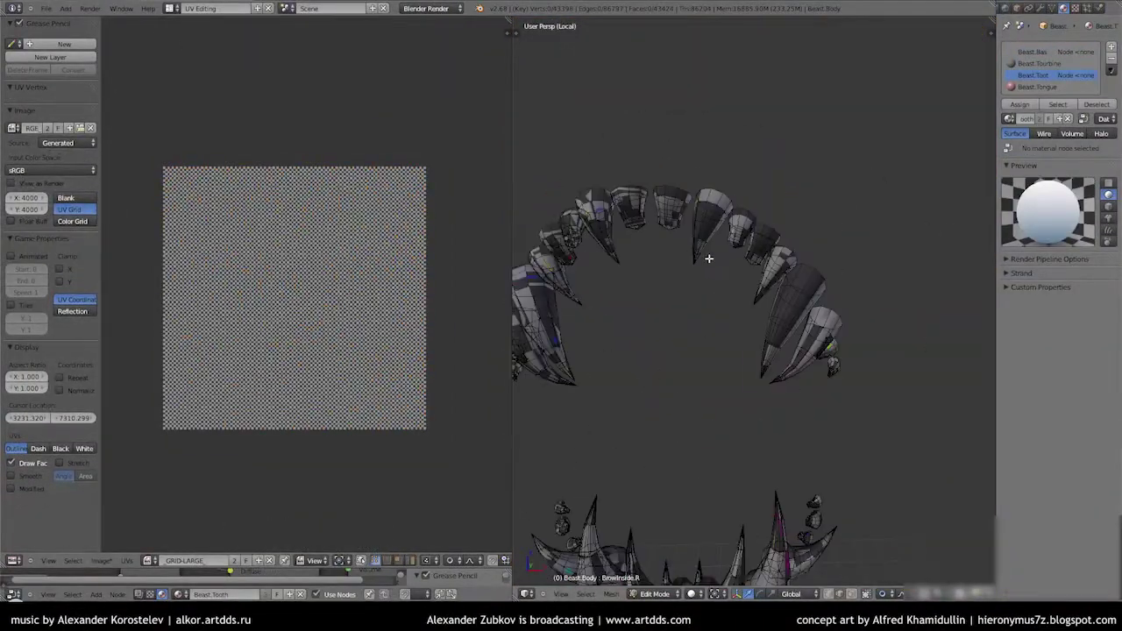
Inspect both rows of teeth up close and select all the teeth geometry
middle_drag(762, 397, 949, 303)
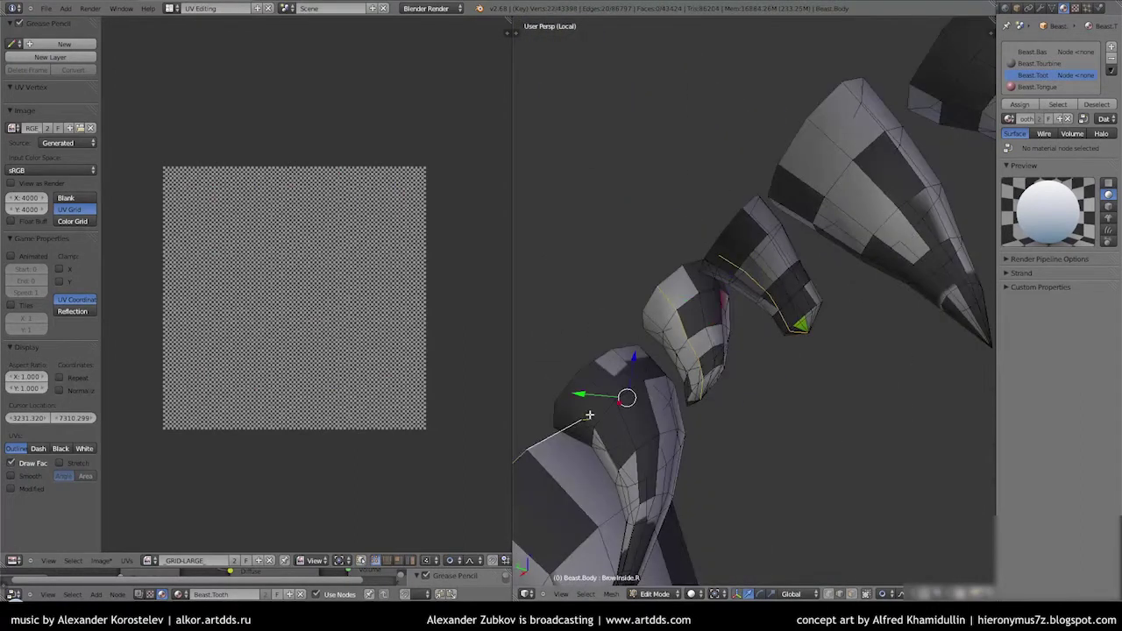
middle_drag(767, 276, 700, 396)
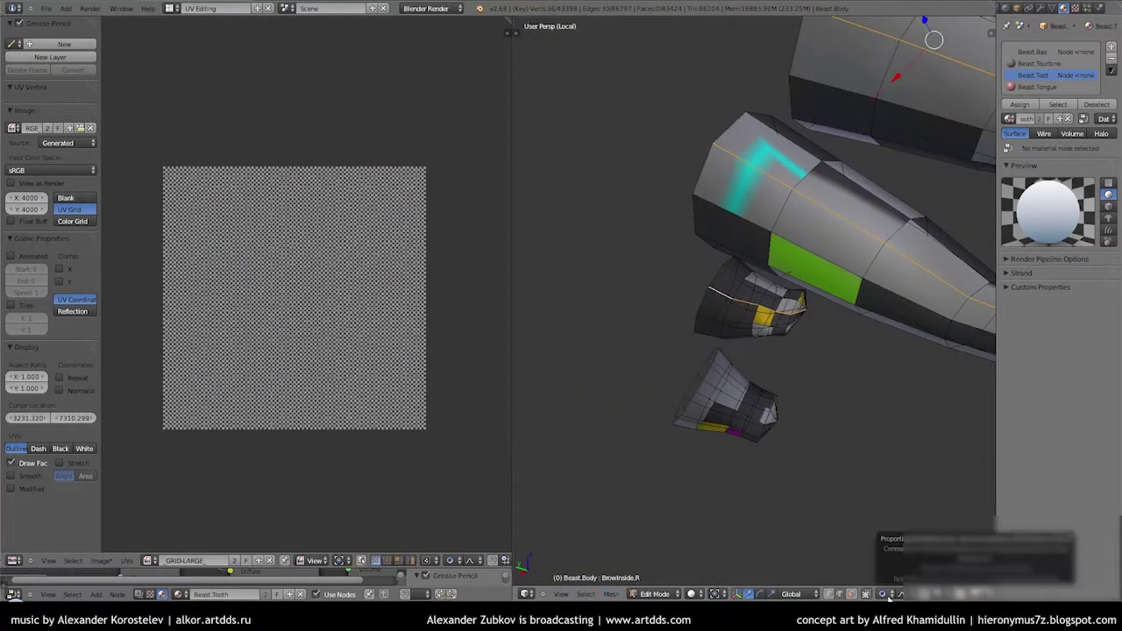
mouse_move(771, 456)
middle_down()
mouse_move(663, 298)
mouse_move(798, 480)
mouse_move(789, 333)
mouse_move(741, 357)
middle_up()
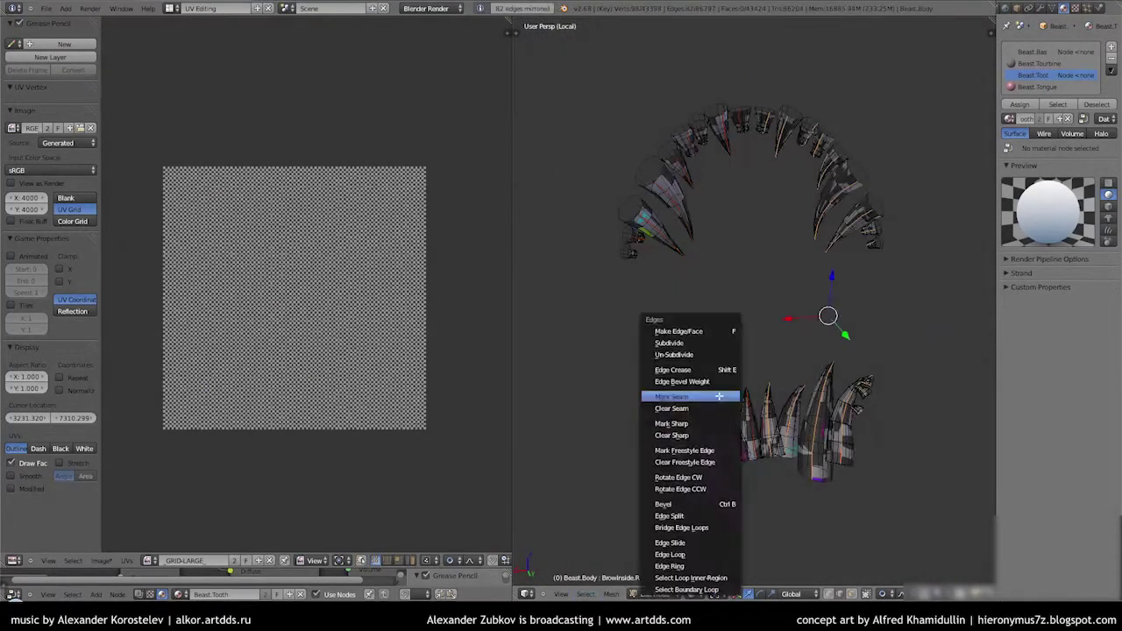
key(a)
middle_drag(613, 263, 710, 228)
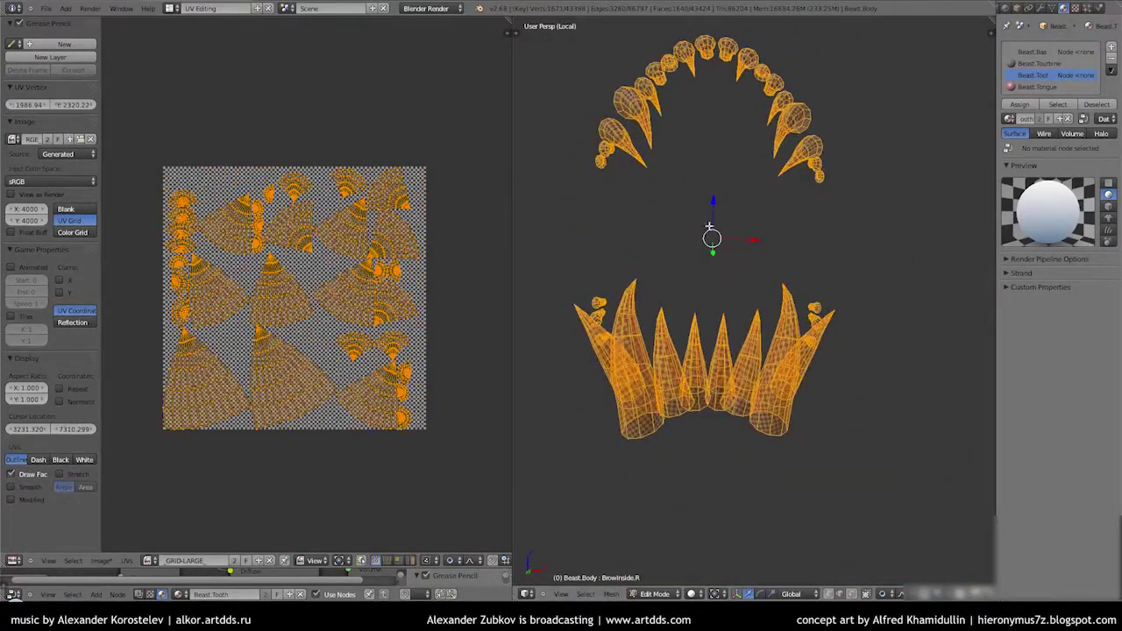
Reveal the hidden head parts, select the teeth, and scale their UVs down
key(alt+h)
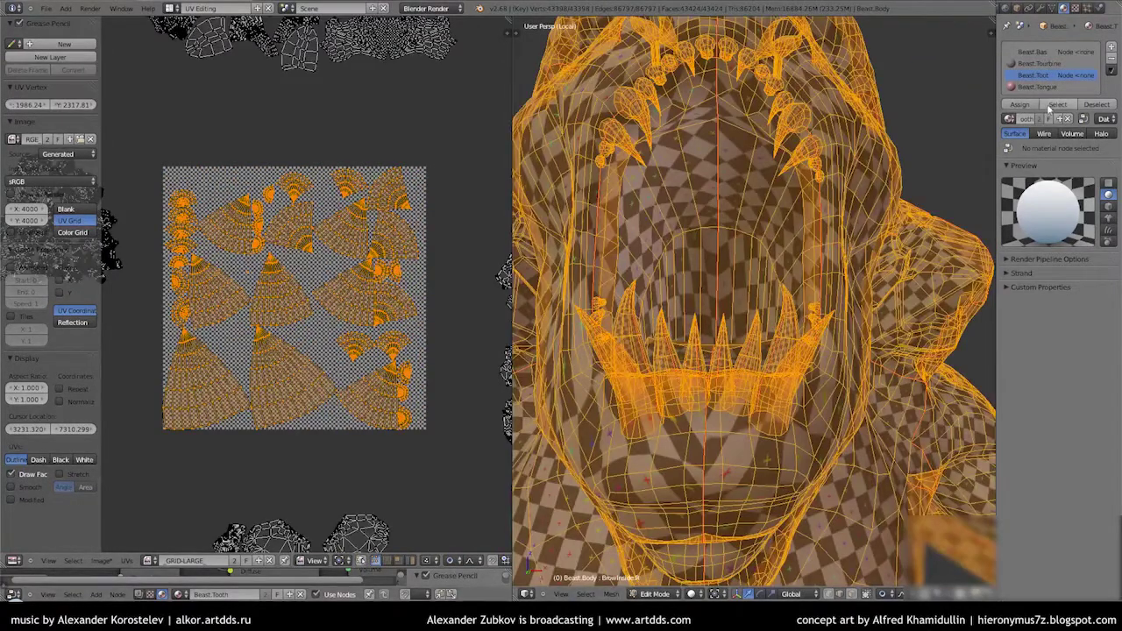
key(a)
key(l)
key(KP_Decimal)
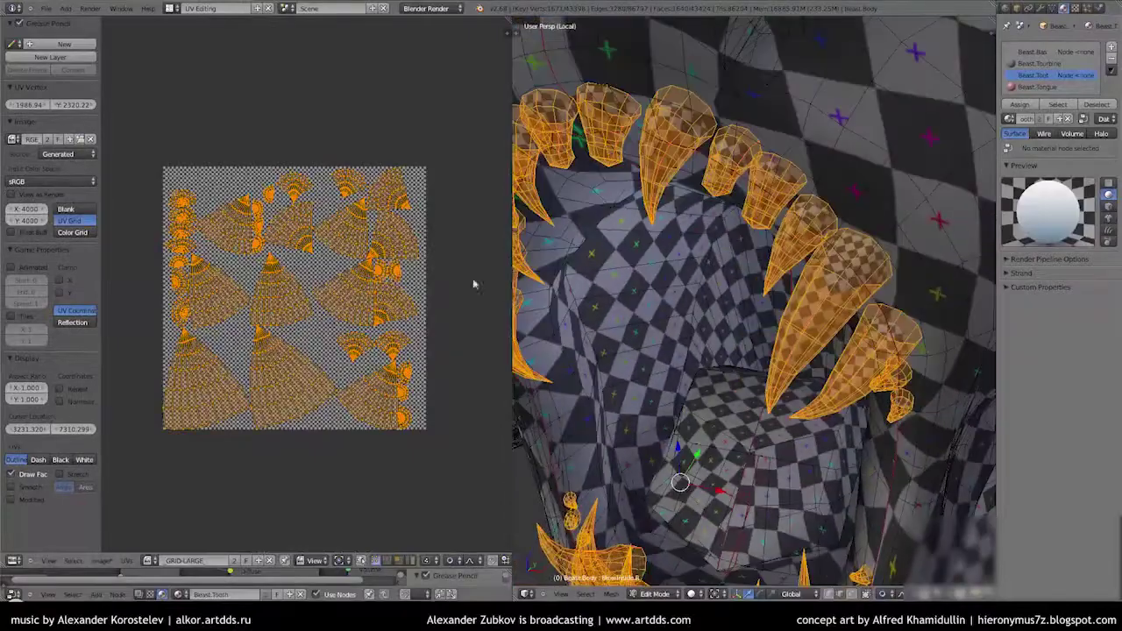
key(s)
scroll(333, 293, down, 2)
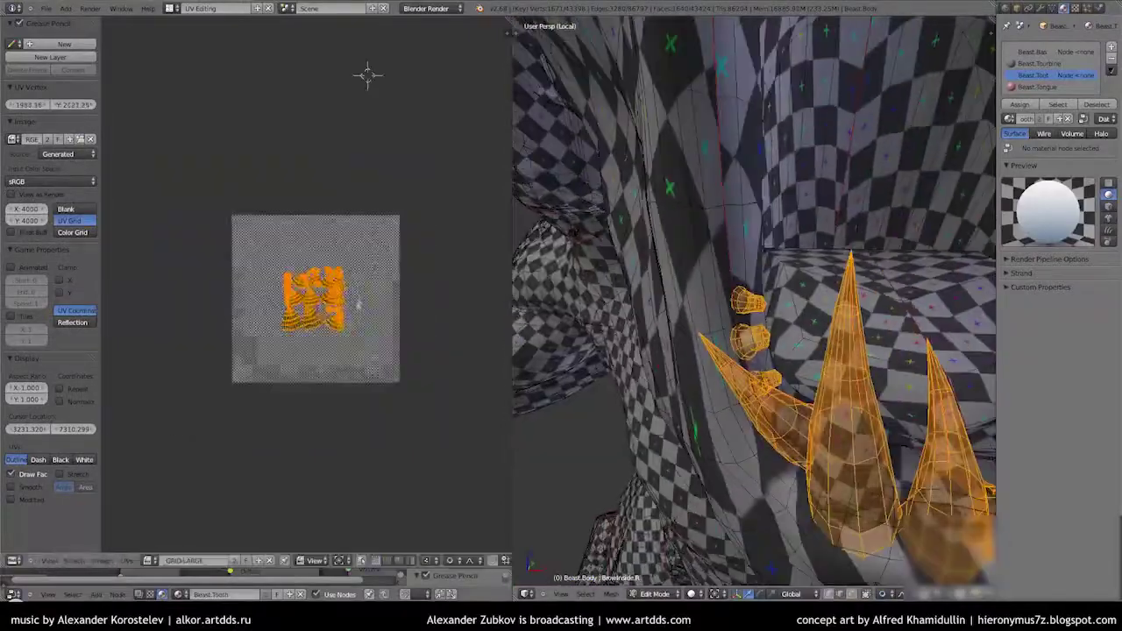
scroll(372, 307, down, 1)
Select all UV islands and pack them into the image square
key(a)
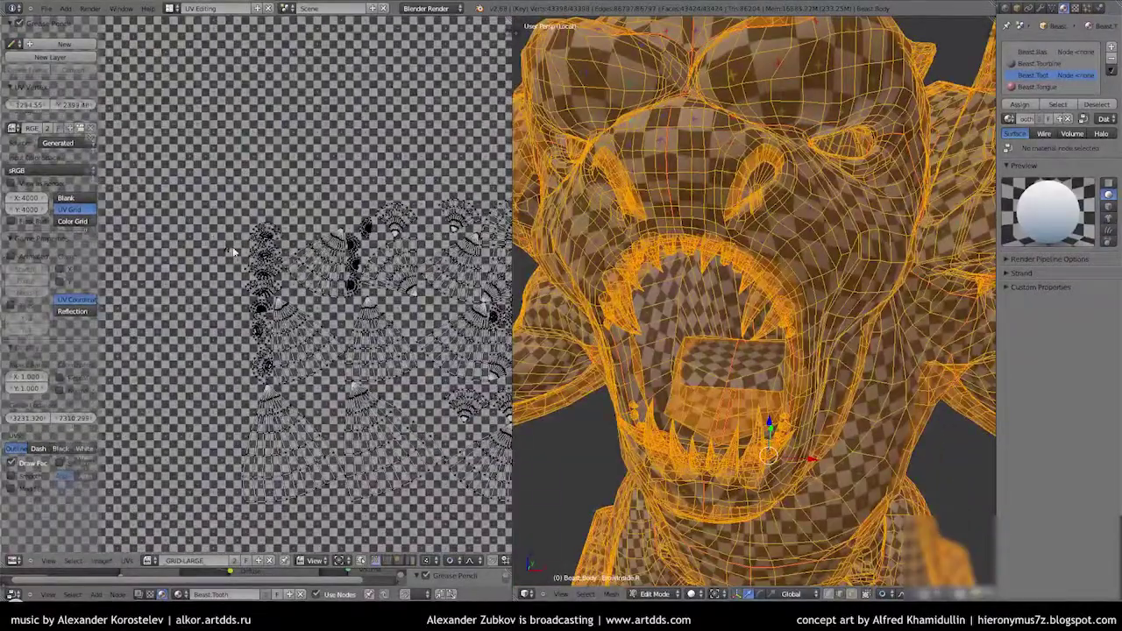
key(a)
scroll(250, 297, down, 2)
scroll(434, 258, down, 3)
key(a)
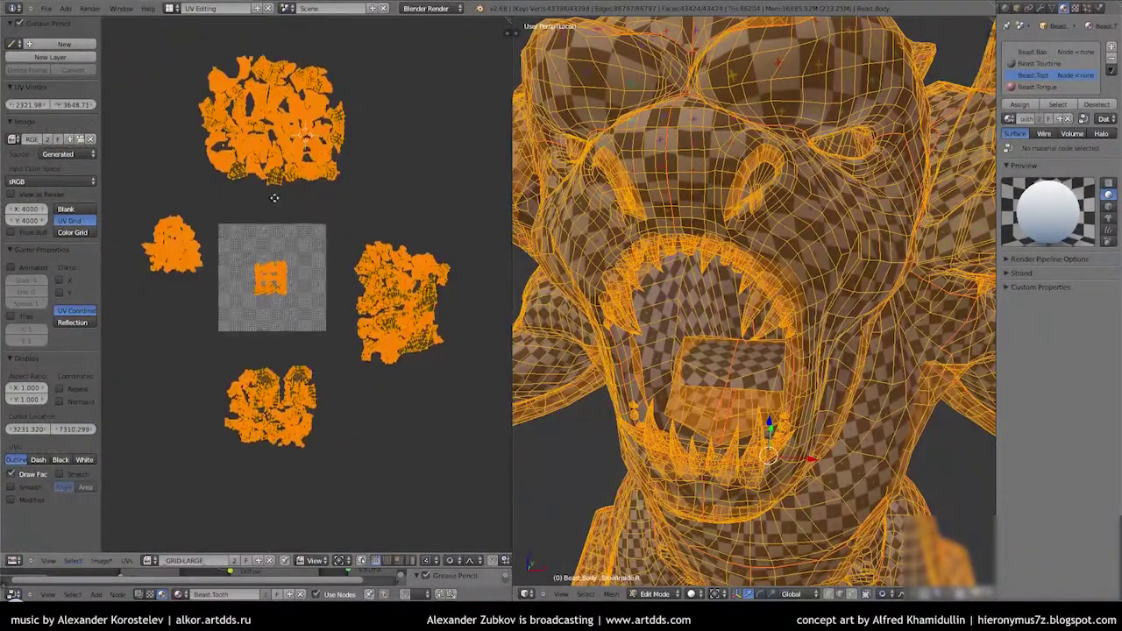
click(127, 560)
click(149, 456)
scroll(303, 263, up, 3)
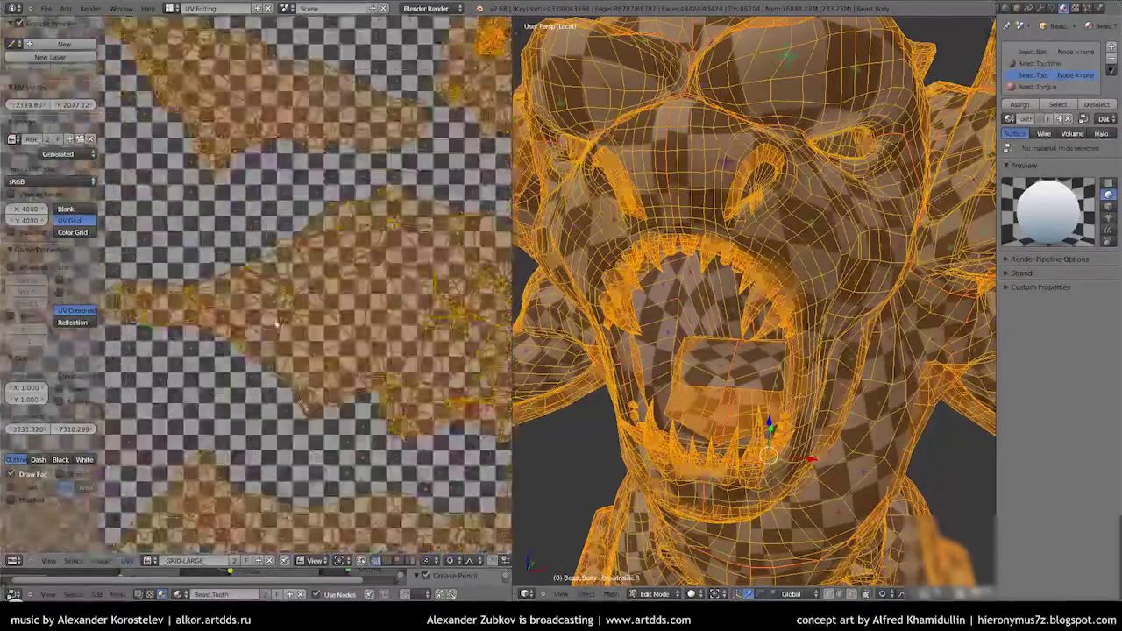
scroll(303, 263, down, 2)
Undo the first packing and run Pack Islands again on the whole mesh
scroll(753, 306, down, 3)
key(a)
scroll(745, 475, up, 3)
middle_drag(745, 475, 701, 368)
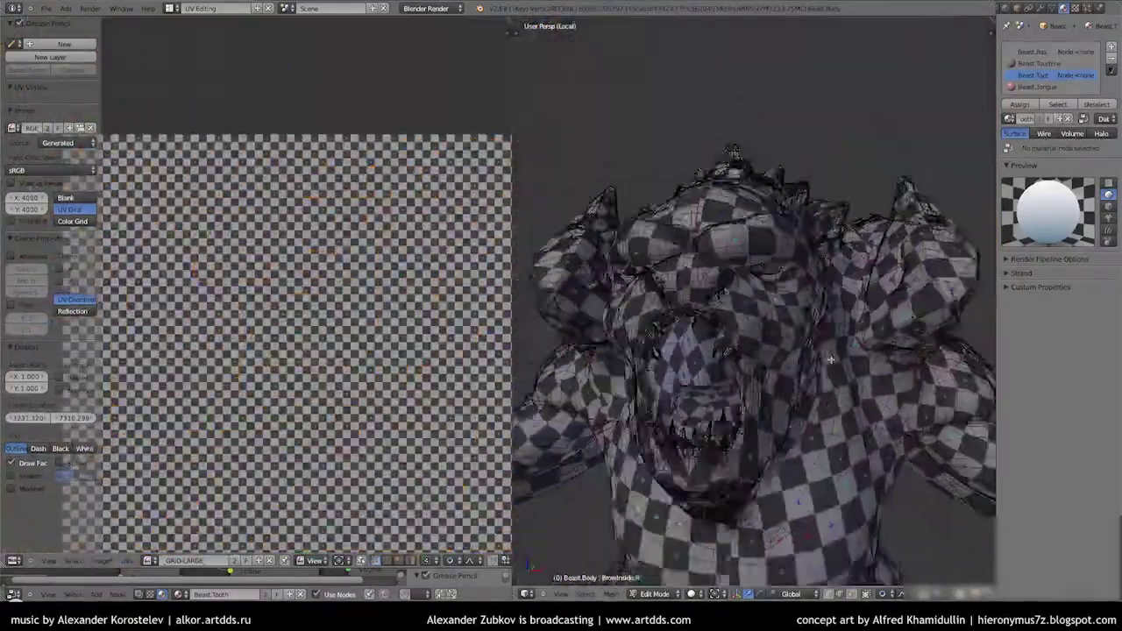
key(a)
scroll(701, 368, down, 2)
scroll(253, 294, down, 3)
key(ctrl+z)
scroll(249, 289, up, 2)
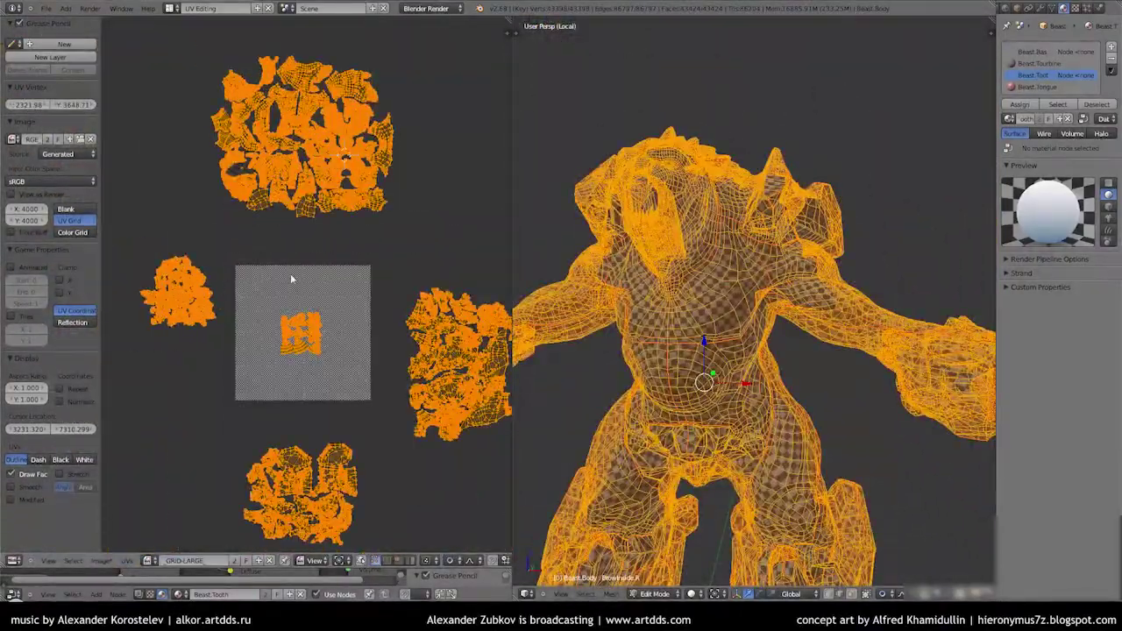
middle_drag(658, 263, 658, 351)
click(127, 560)
click(149, 457)
scroll(330, 350, up, 3)
Return the beast to Object Mode and orbit around it to inspect the checker coverage
scroll(375, 79, down, 4)
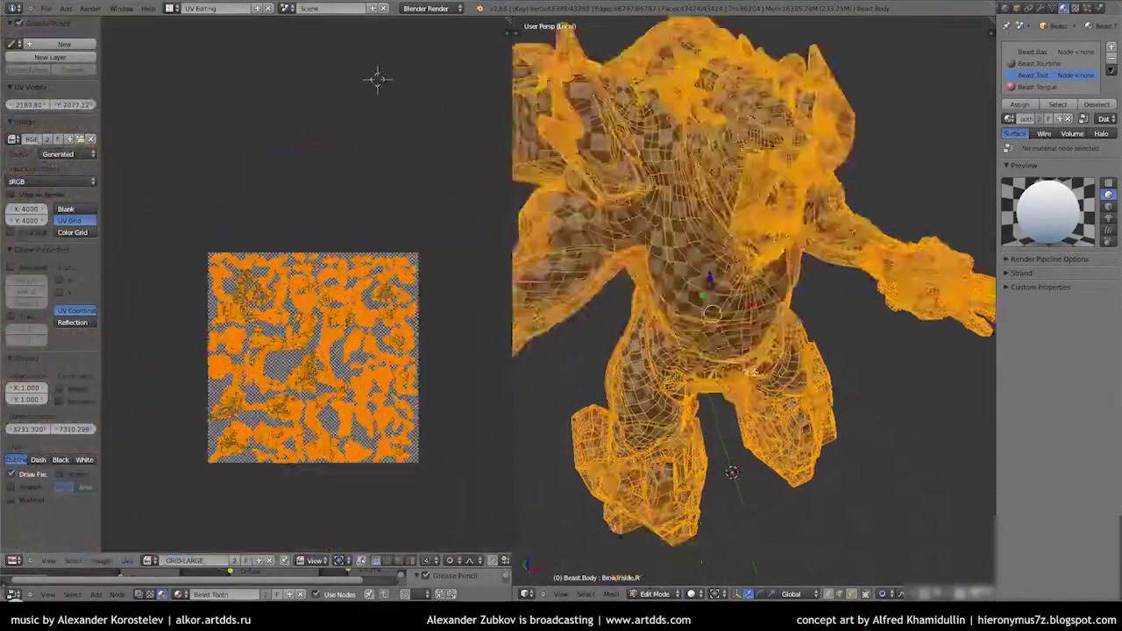
key(Tab)
scroll(806, 372, down, 3)
scroll(807, 364, down, 2)
middle_drag(806, 364, 774, 315)
scroll(774, 316, up, 4)
scroll(773, 316, up, 2)
scroll(709, 359, down, 5)
scroll(826, 320, up, 4)
click(200, 8)
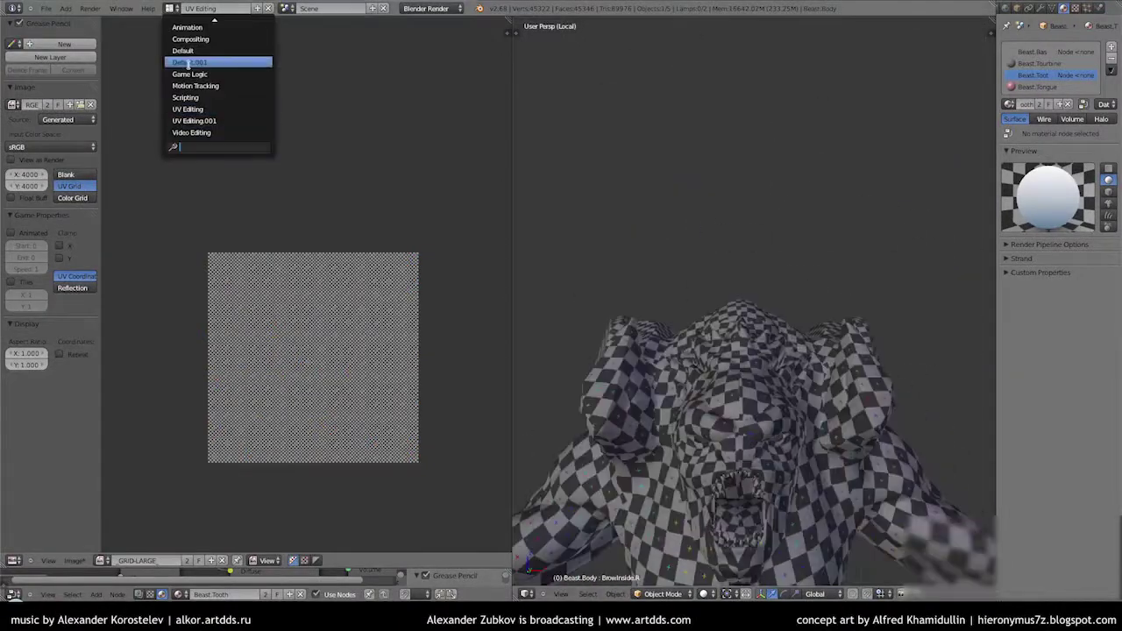
click(210, 61)
scroll(562, 294, up, 5)
scroll(517, 278, up, 2)
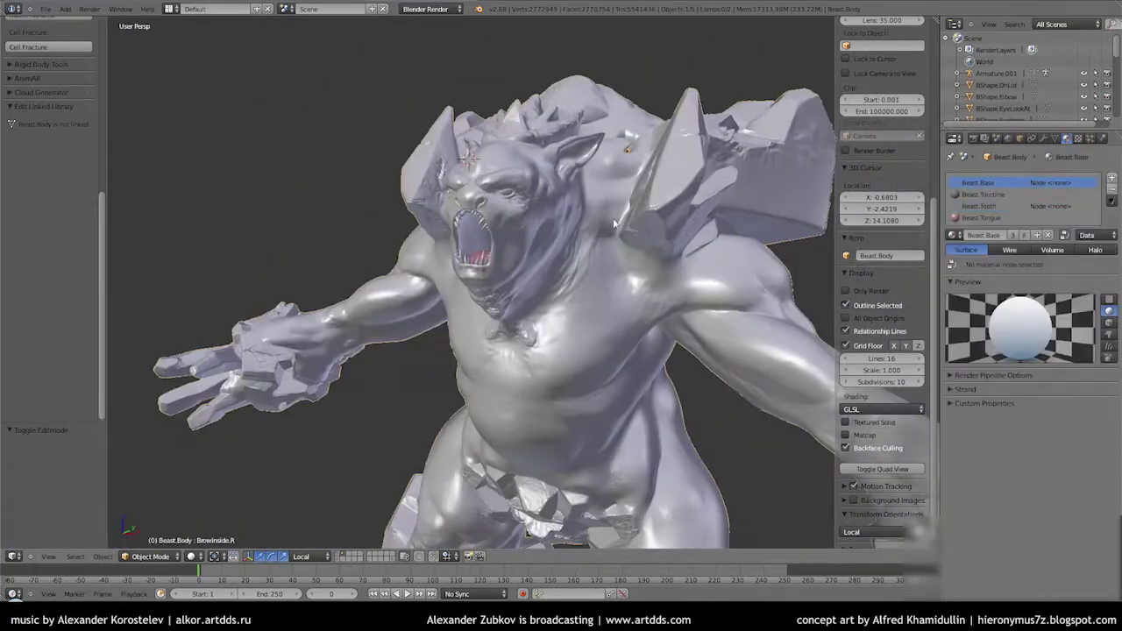
click(169, 8)
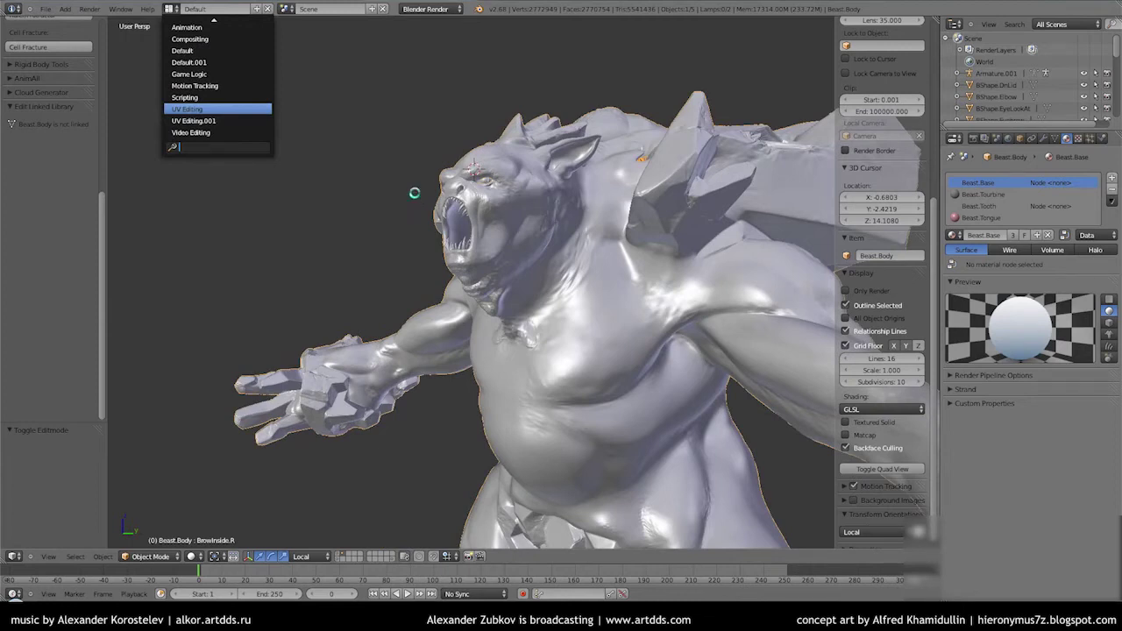
key(Return)
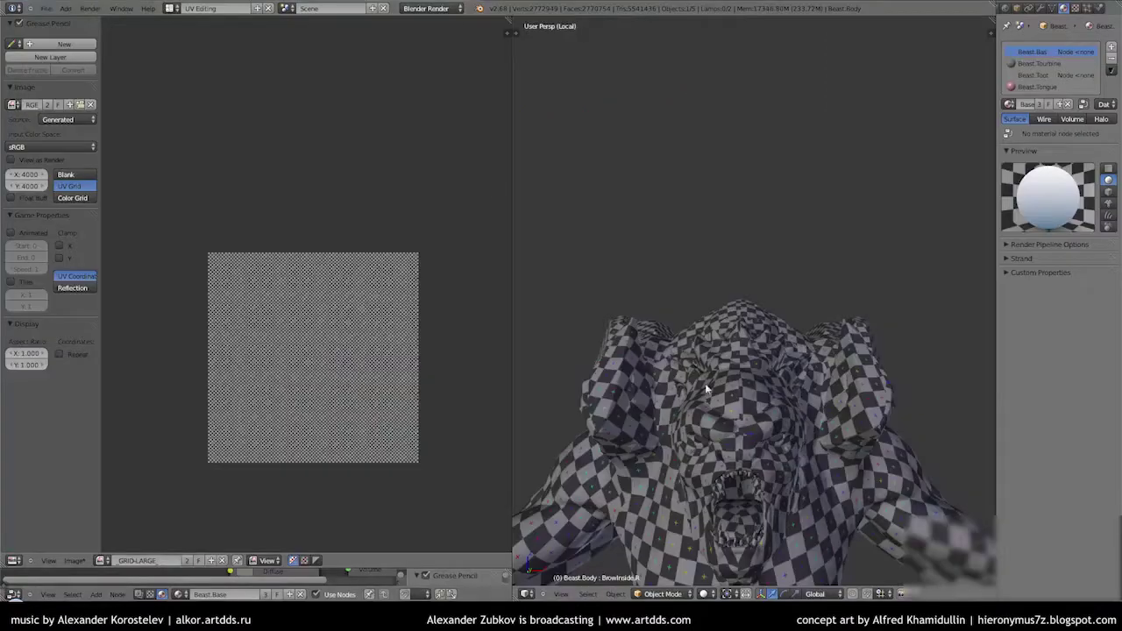
middle_drag(704, 383, 748, 360)
Enter Edit Mode on the body and confirm the new black 6000 × 6000 BeastNormalMap image
key(Tab)
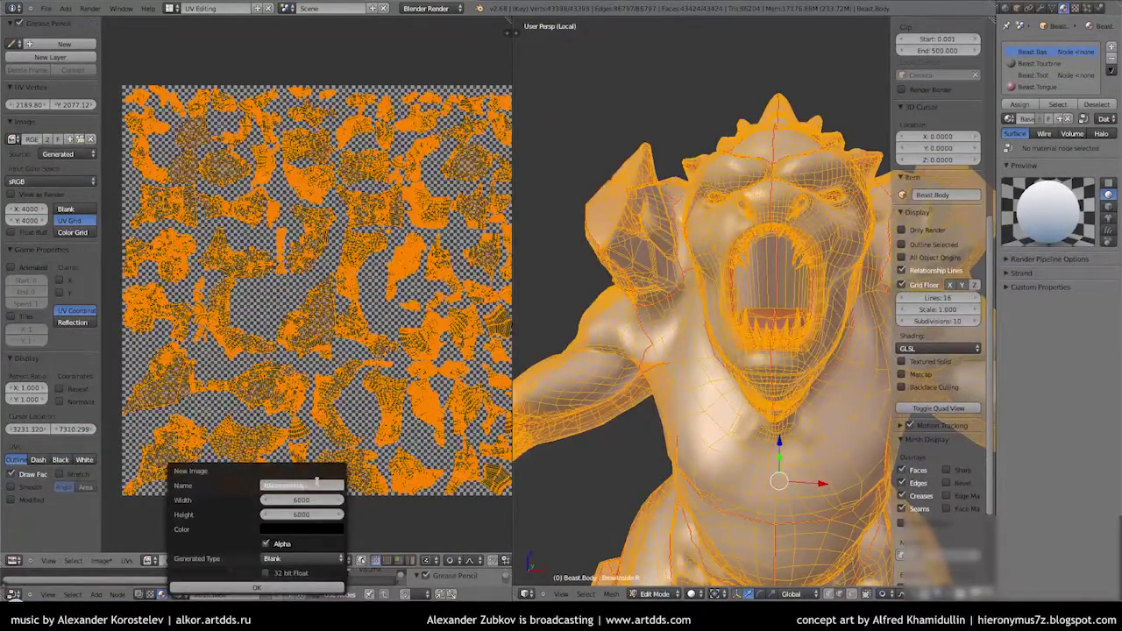
key(Return)
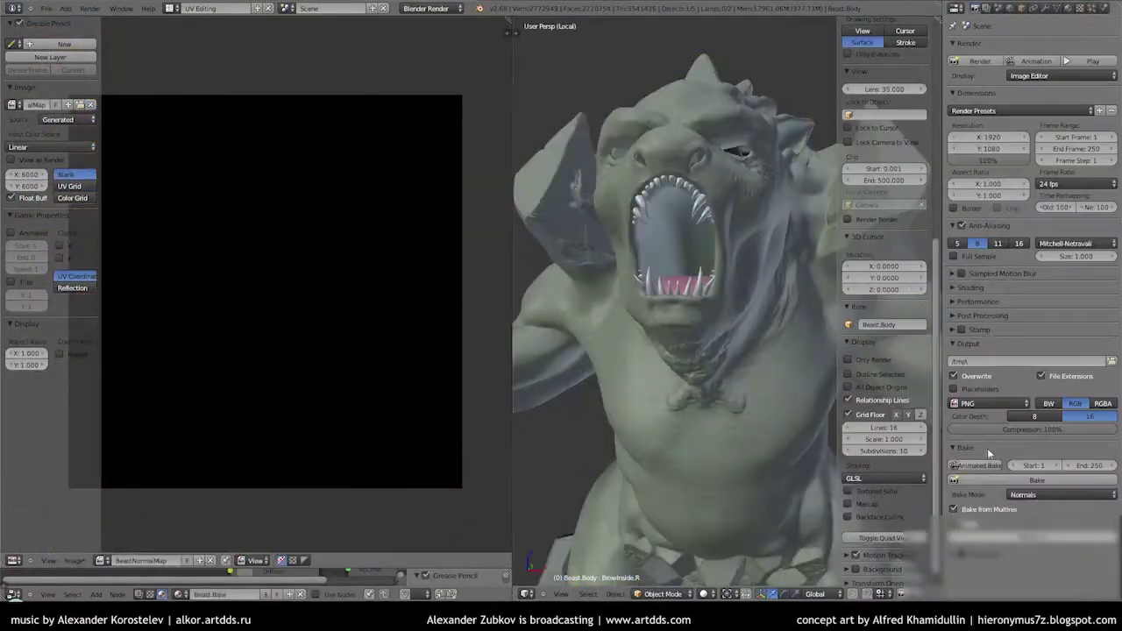
click(46, 8)
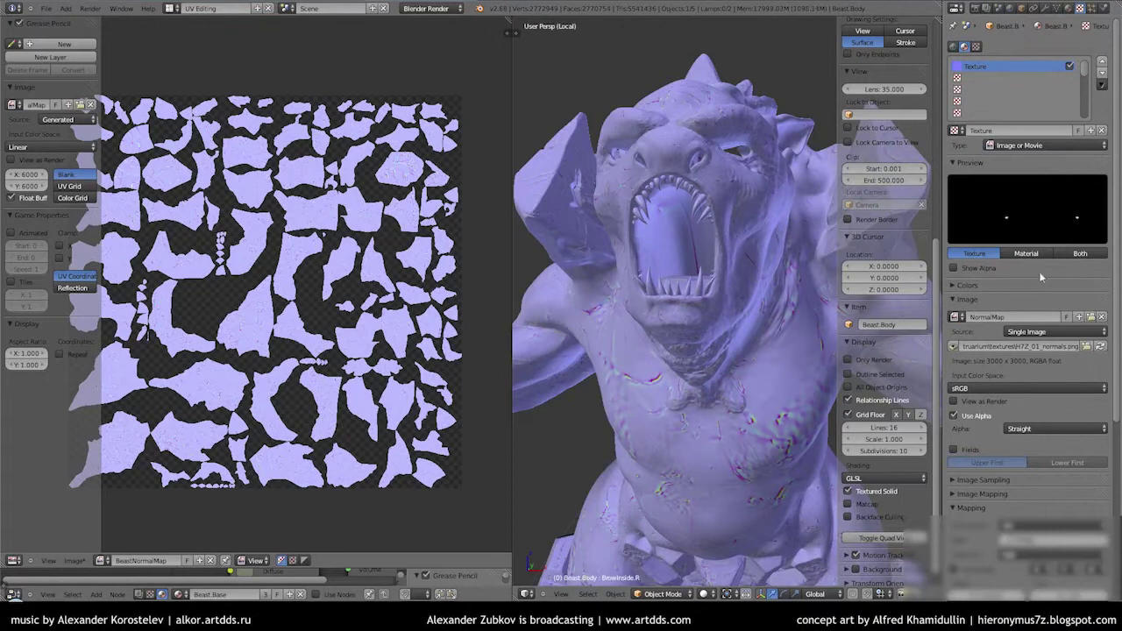
text(bea)
Assign BeastNormalMap as the texture's image, keeping UV mapping coordinates
key(Return)
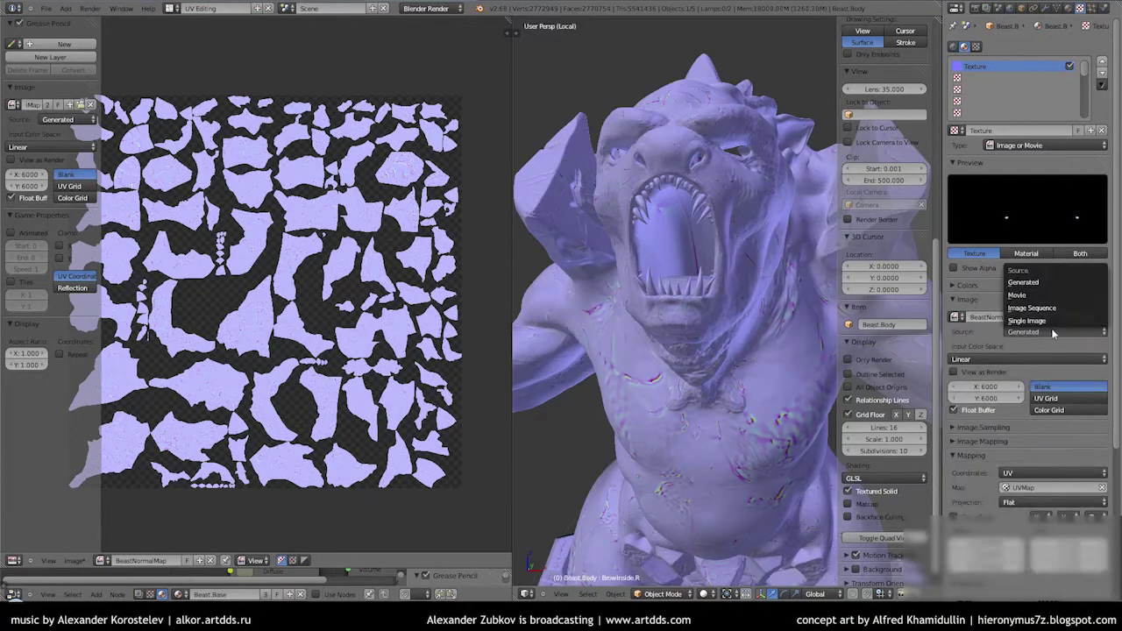
click(1032, 425)
middle_drag(683, 394, 723, 525)
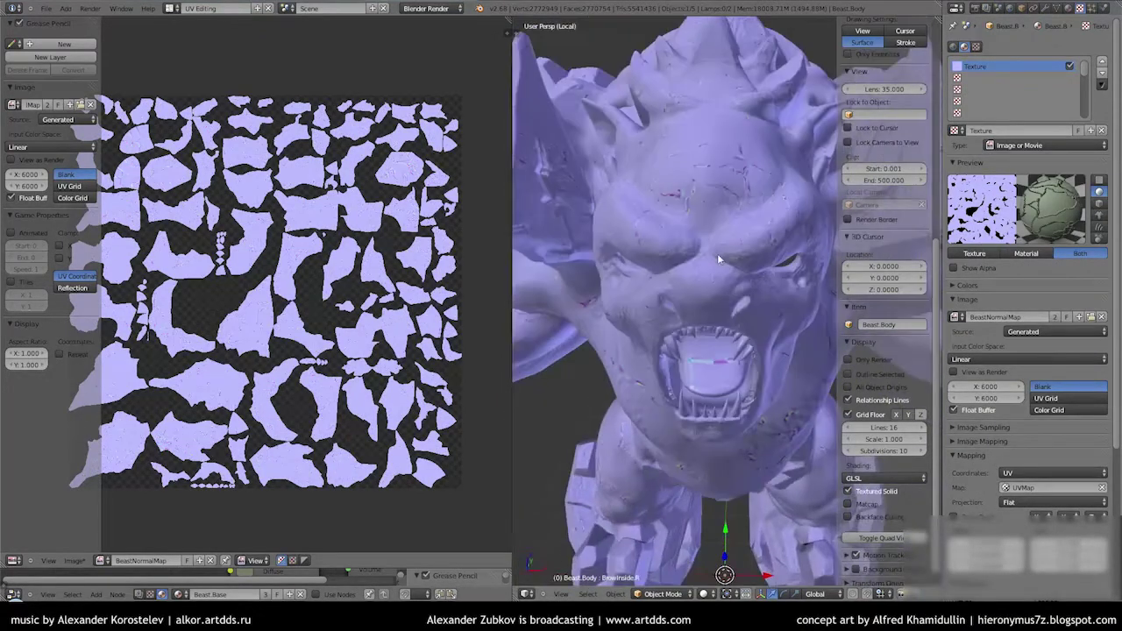
Check the body's UVs in Edit Mode, return to Object Mode, and bring up the mesh data
key(Tab)
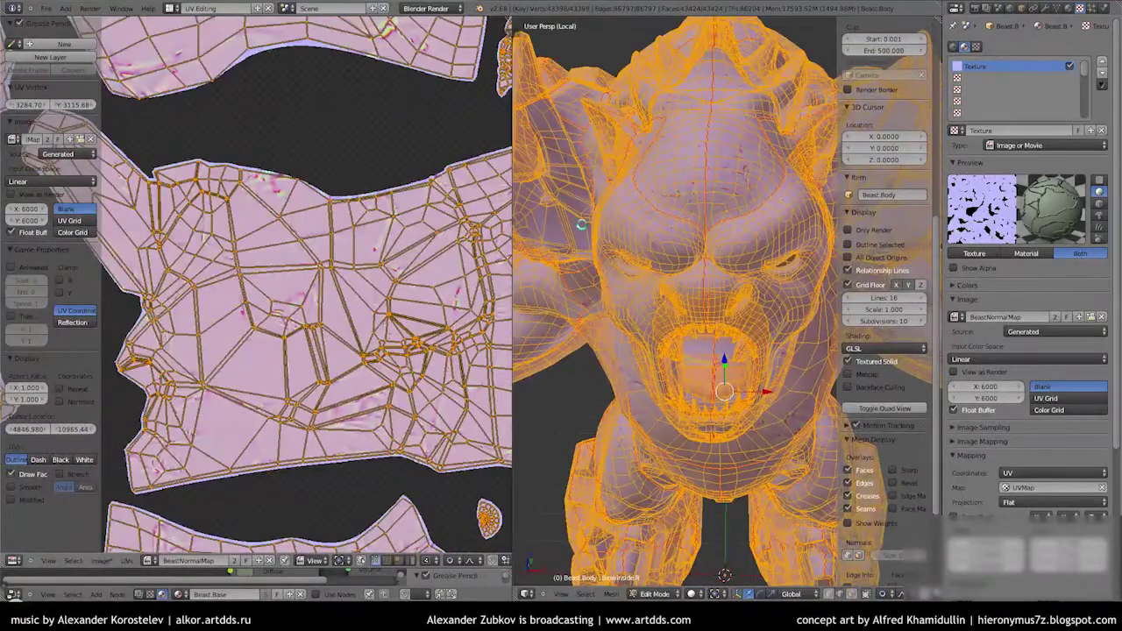
key(Tab)
scroll(290, 289, down, 4)
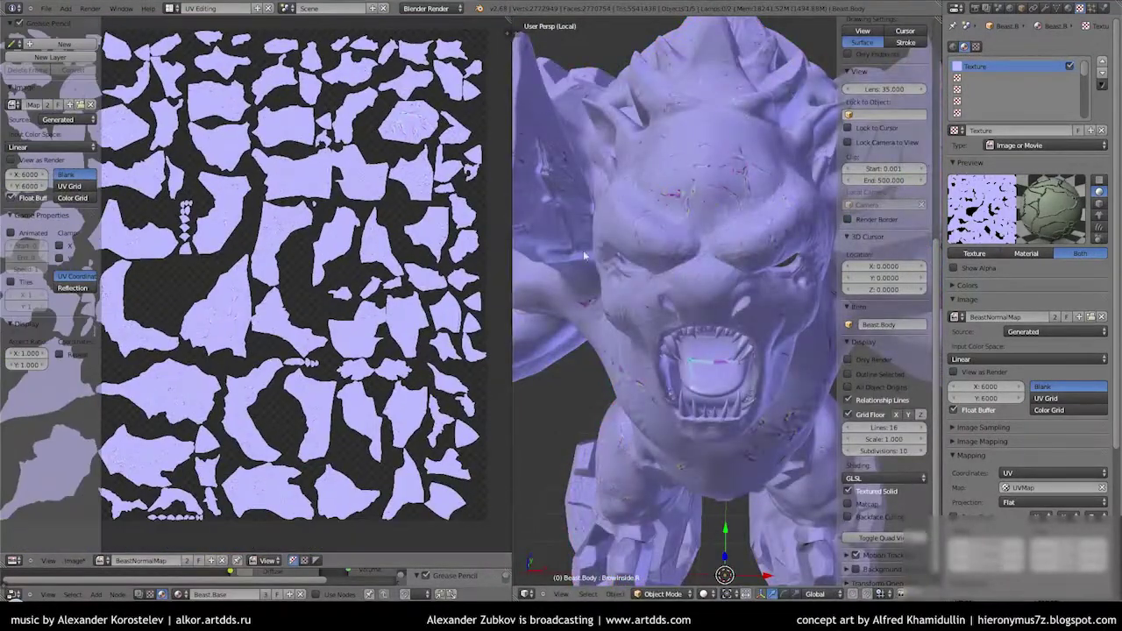
middle_drag(666, 351, 640, 275)
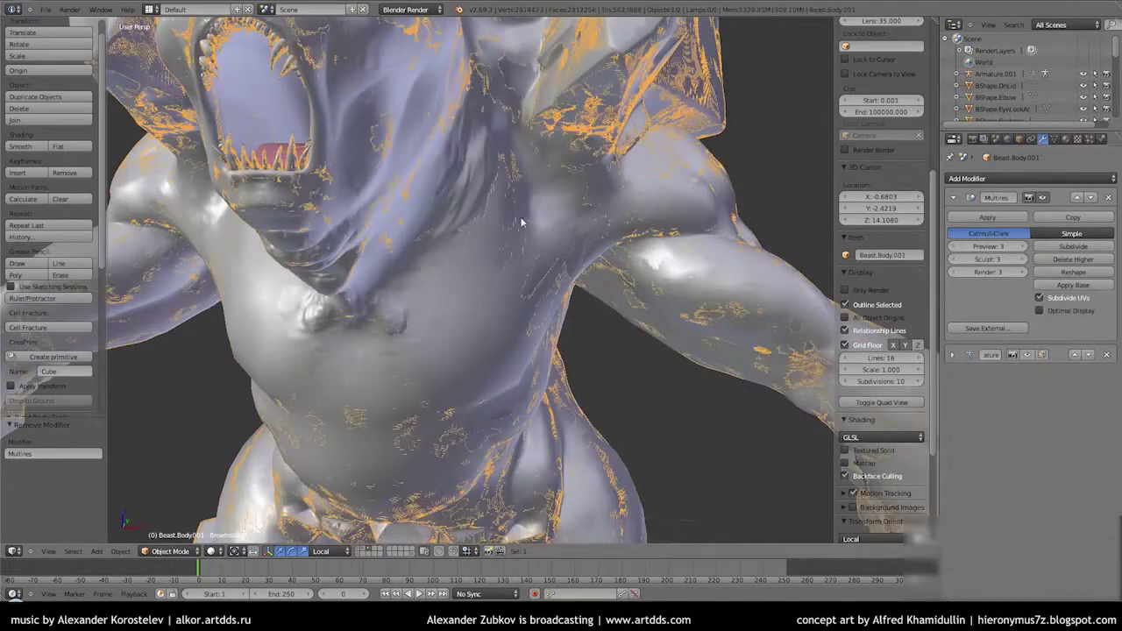
click(1054, 138)
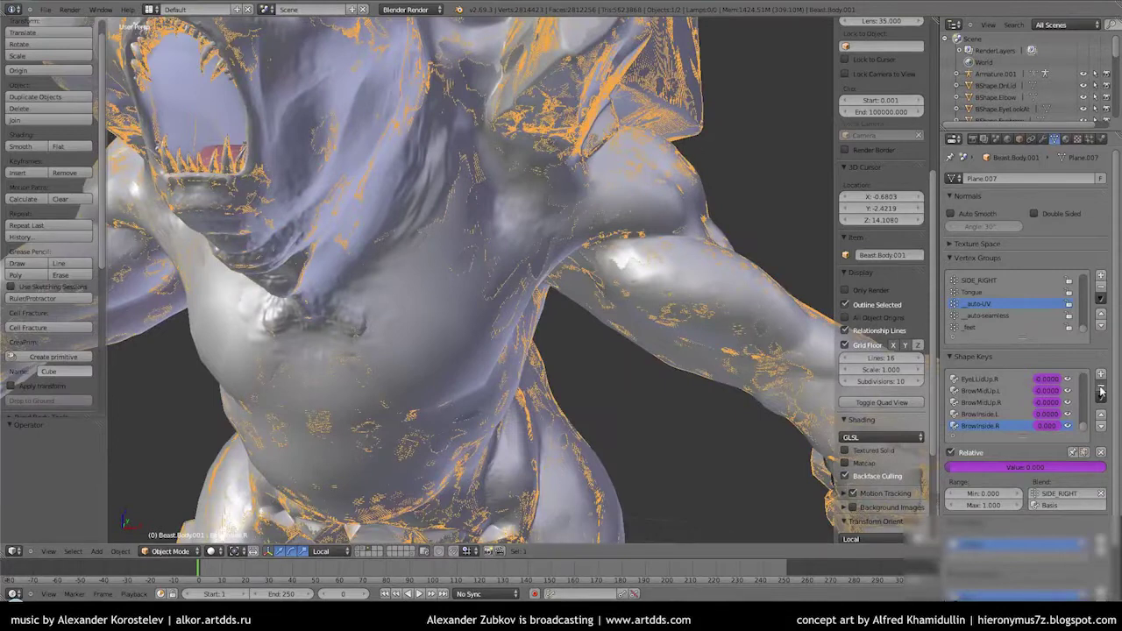
Remove the BrowInside.R shape key and briefly isolate the object in local view
click(1101, 392)
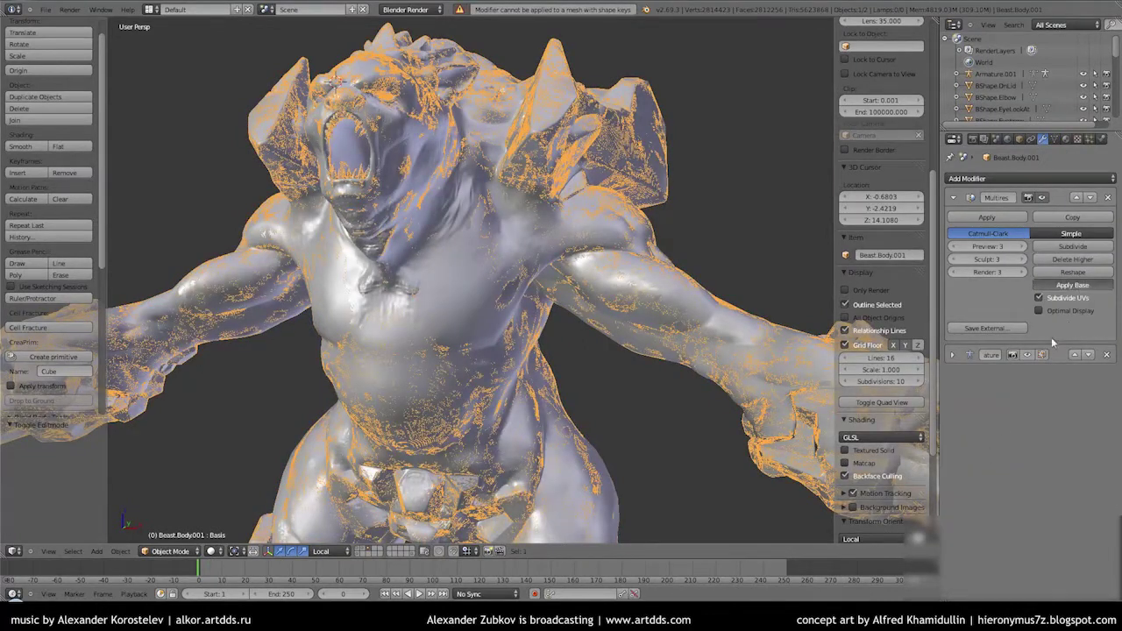
key(KP_Divide)
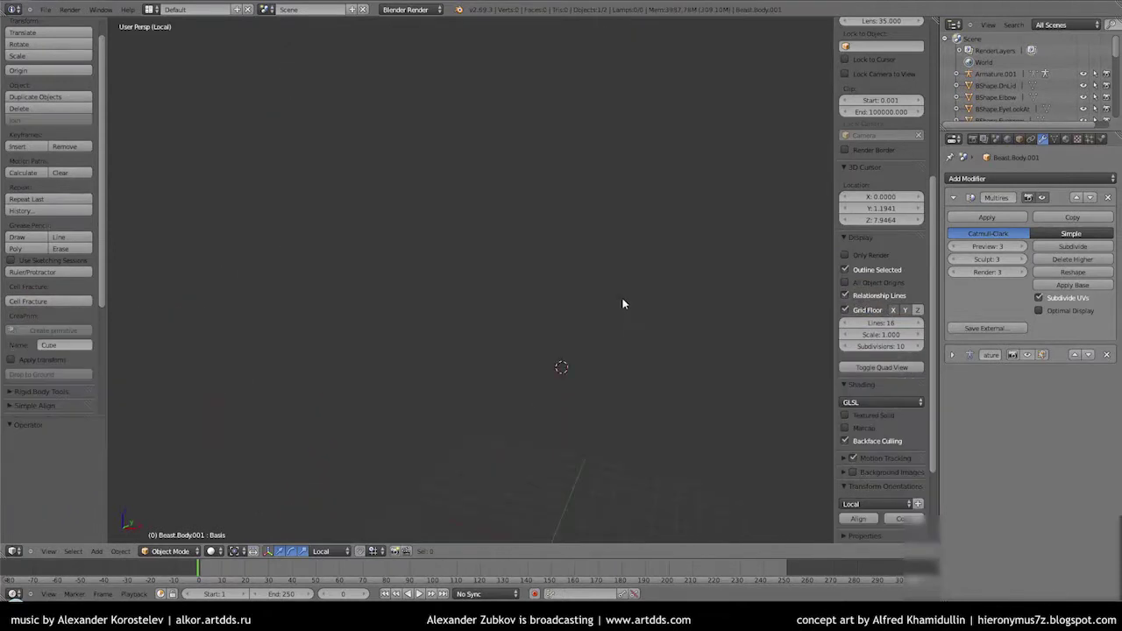
key(KP_Divide)
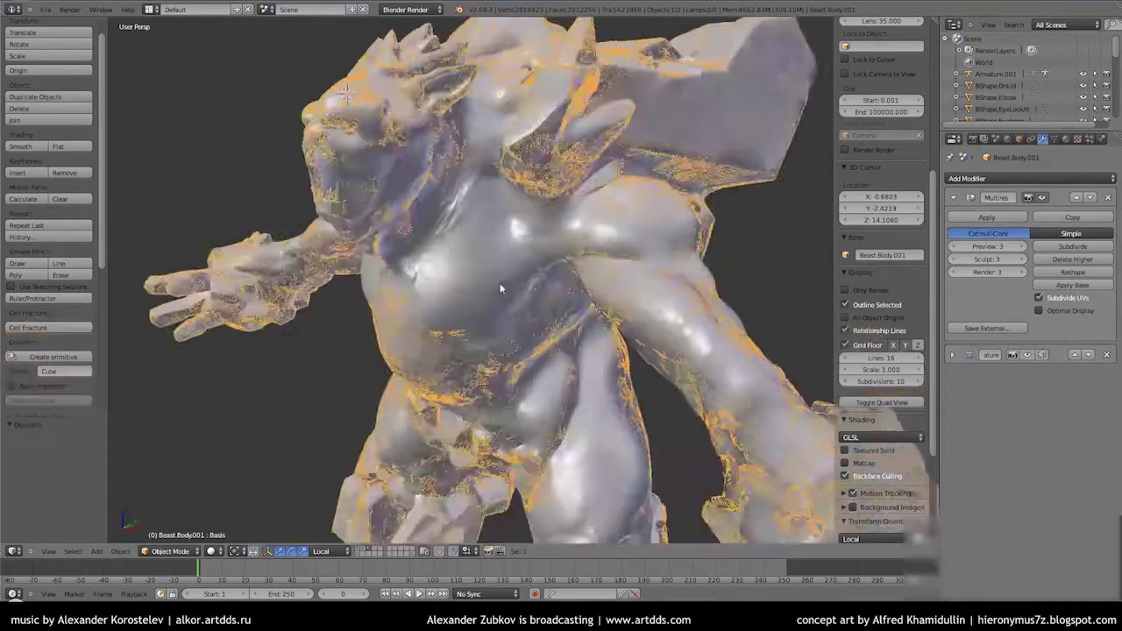
Make Beast.Body the active object and bring up the render settings
mouse_move(351, 219)
middle_down()
mouse_move(385, 198)
mouse_move(581, 172)
middle_up()
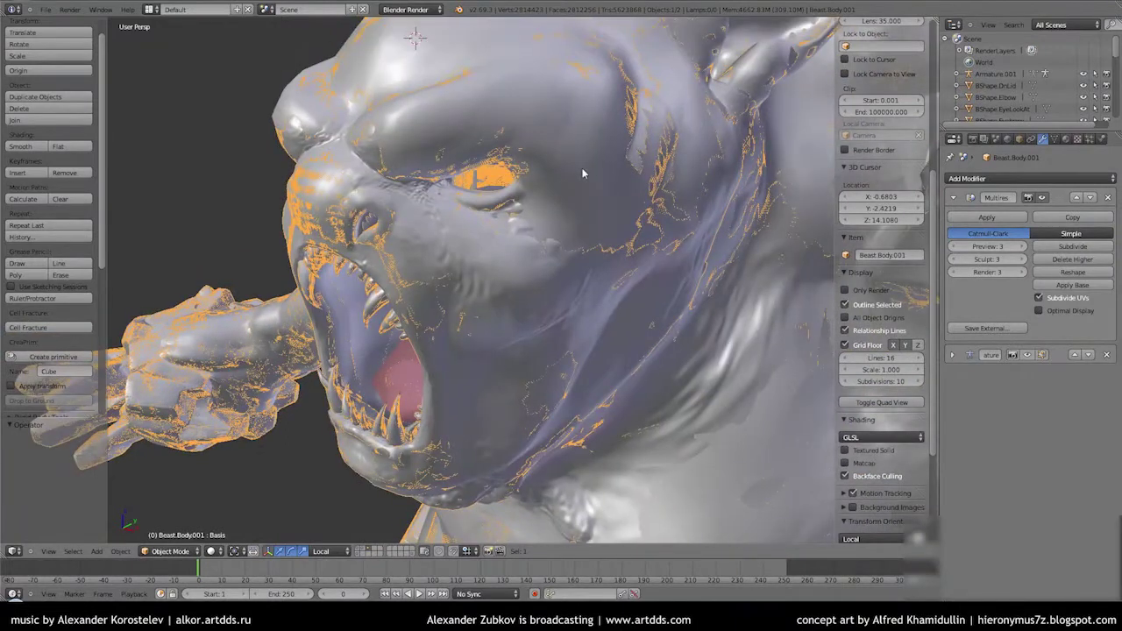
right_click(582, 173)
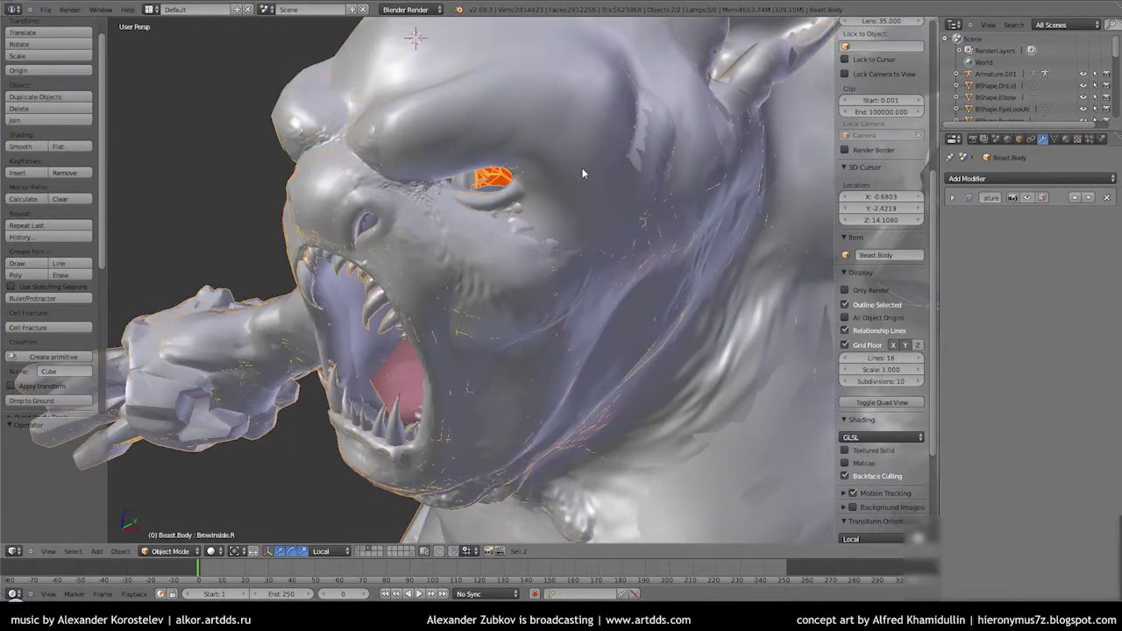
click(972, 140)
click(149, 8)
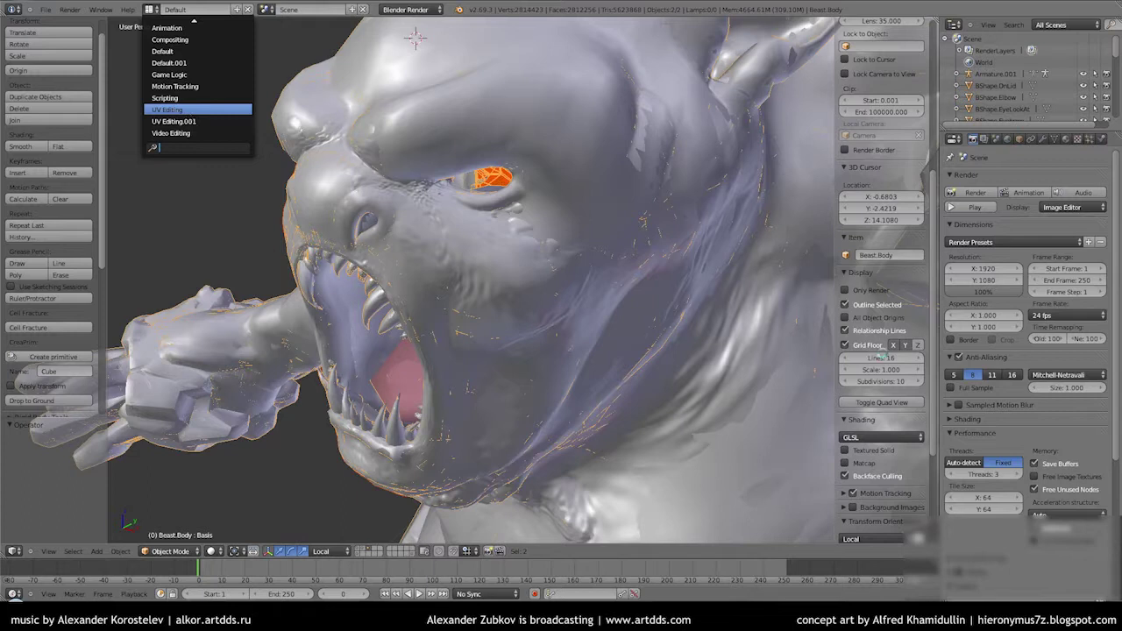
In the UV Editing layout, set the bake mode to Normals and bake
click(175, 110)
click(1030, 495)
click(1022, 452)
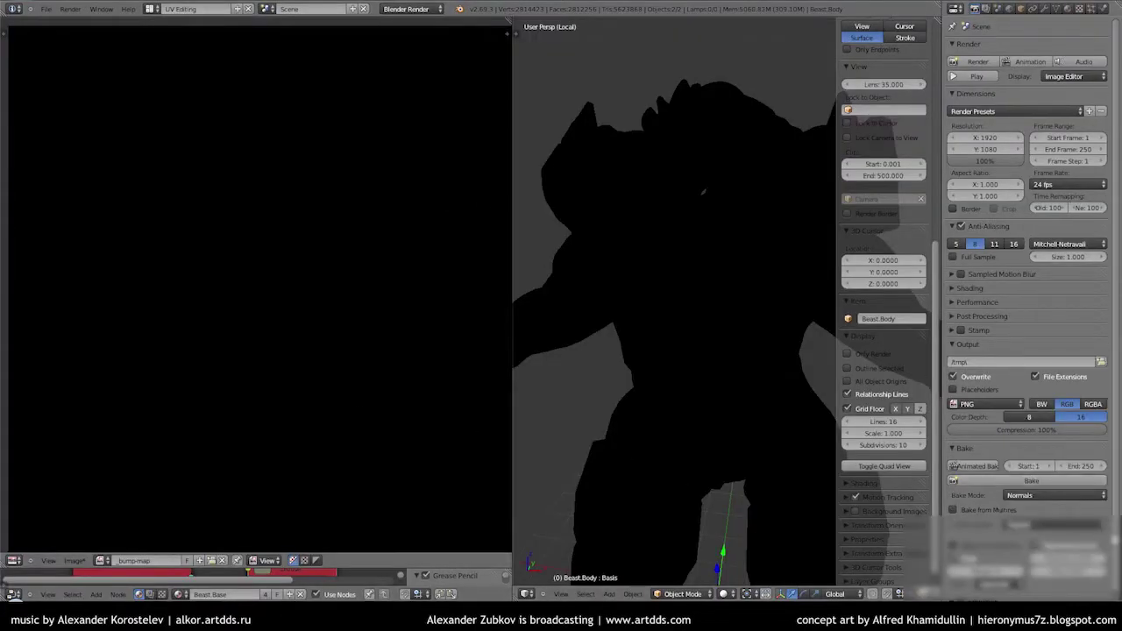
scroll(996, 547, down, 1)
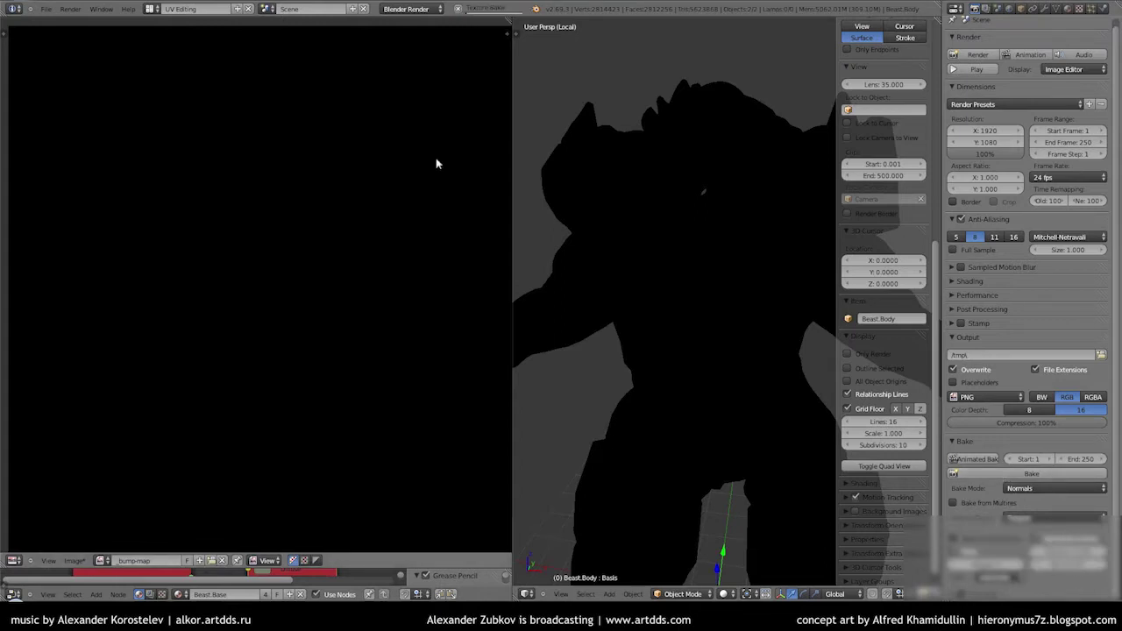
scroll(283, 243, up, 3)
scroll(283, 243, down, 4)
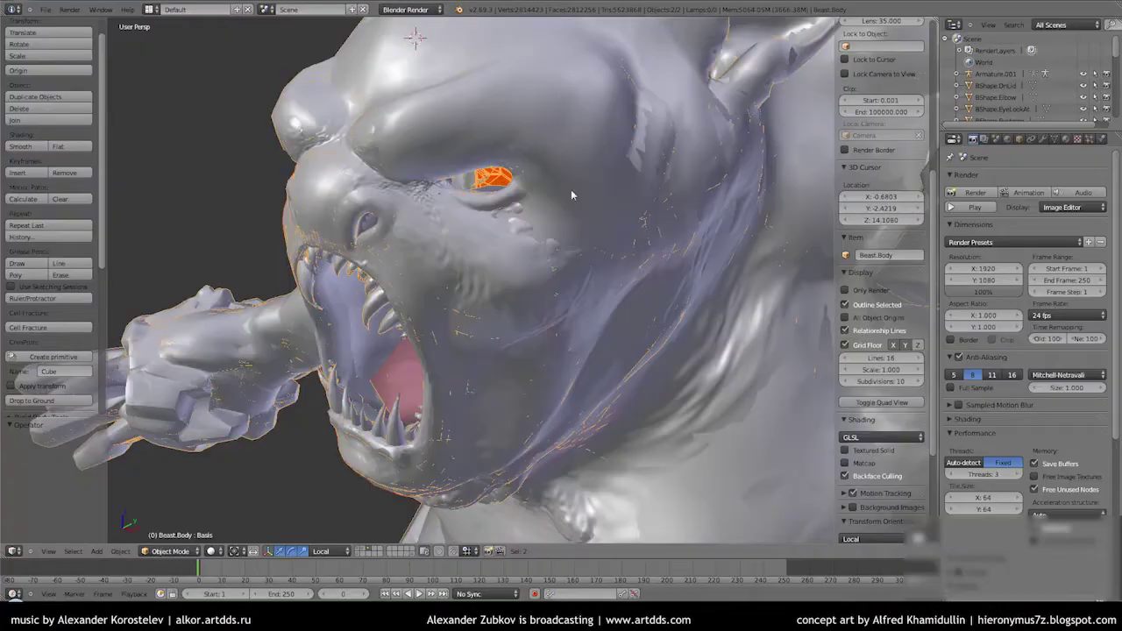
Delete the orange eye object and switch between the Default.001 and UV Editing layouts
key(Delete)
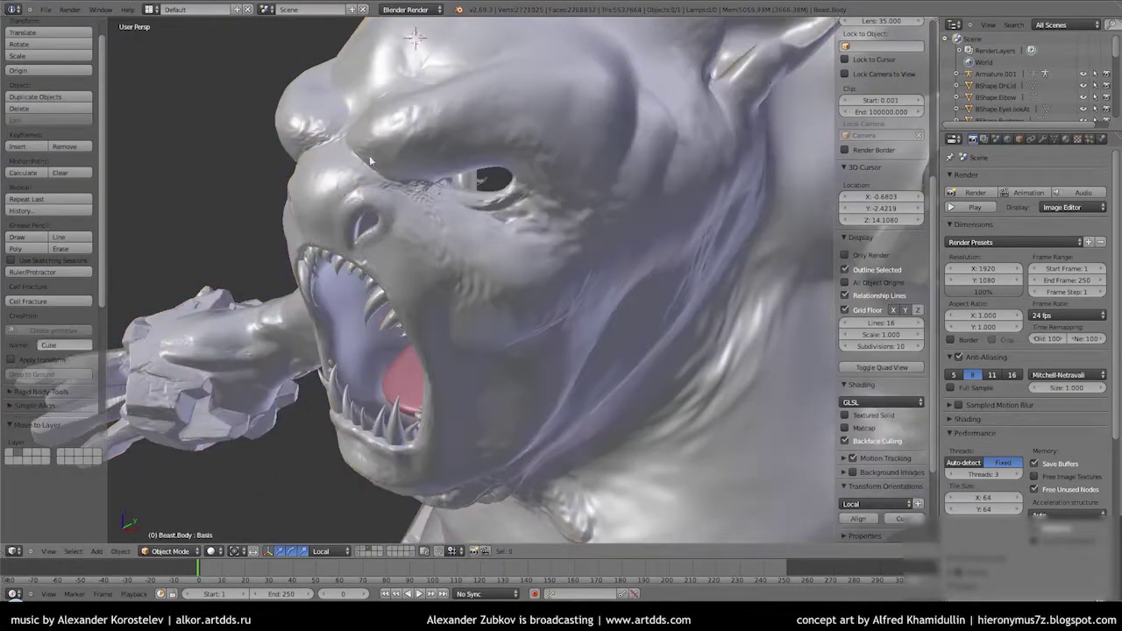
scroll(369, 156, down, 5)
click(151, 8)
click(201, 130)
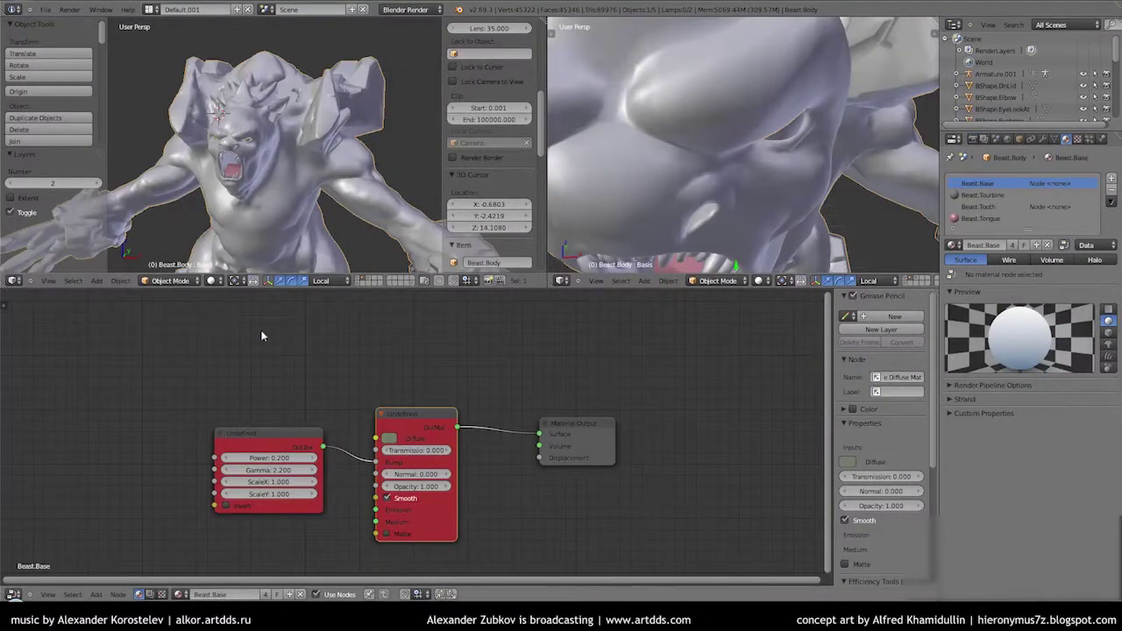
click(151, 9)
click(200, 131)
Save the baked normal map image
click(151, 9)
click(200, 140)
click(75, 556)
click(91, 499)
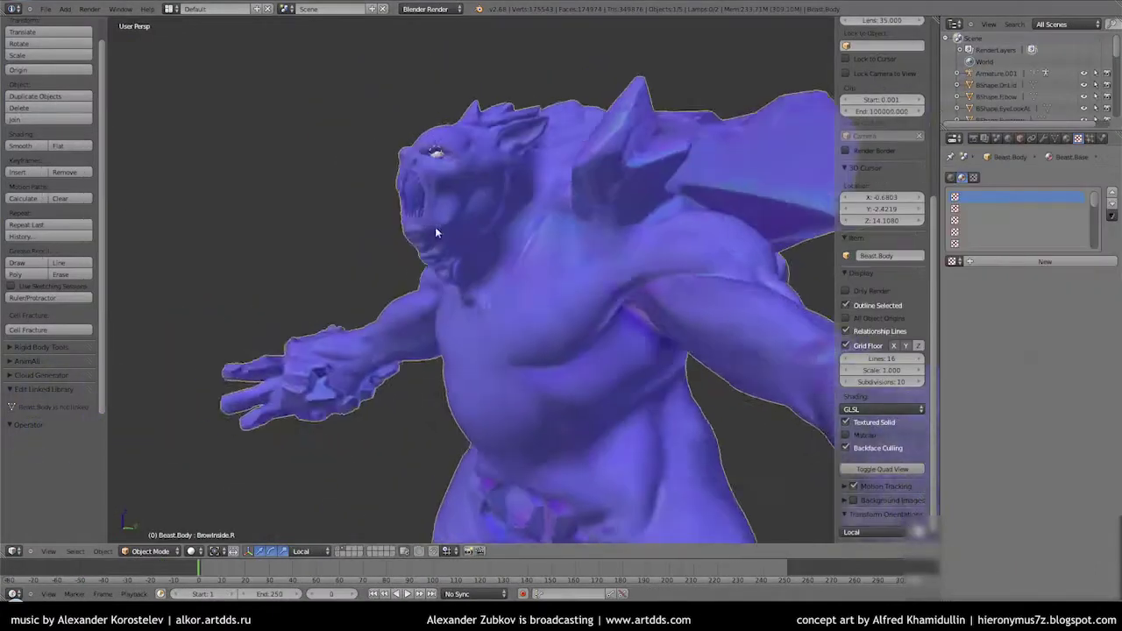
Show the live Octane render in the viewport and bring up the environment settings
mouse_move(435, 227)
middle_down()
mouse_move(374, 183)
mouse_move(555, 156)
middle_up()
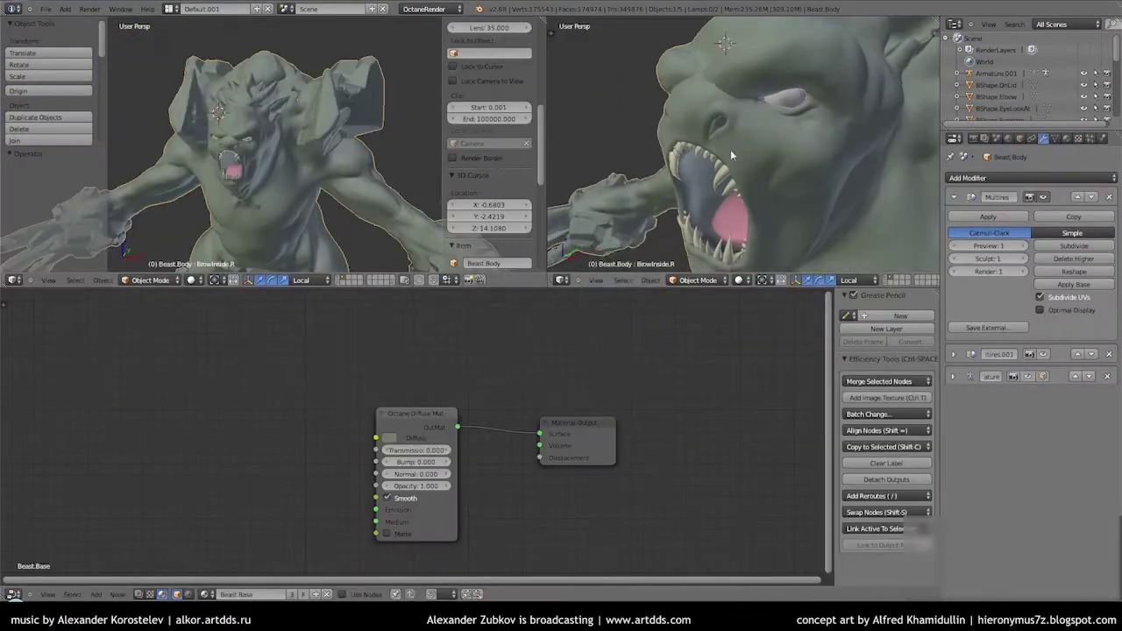
click(738, 280)
click(743, 205)
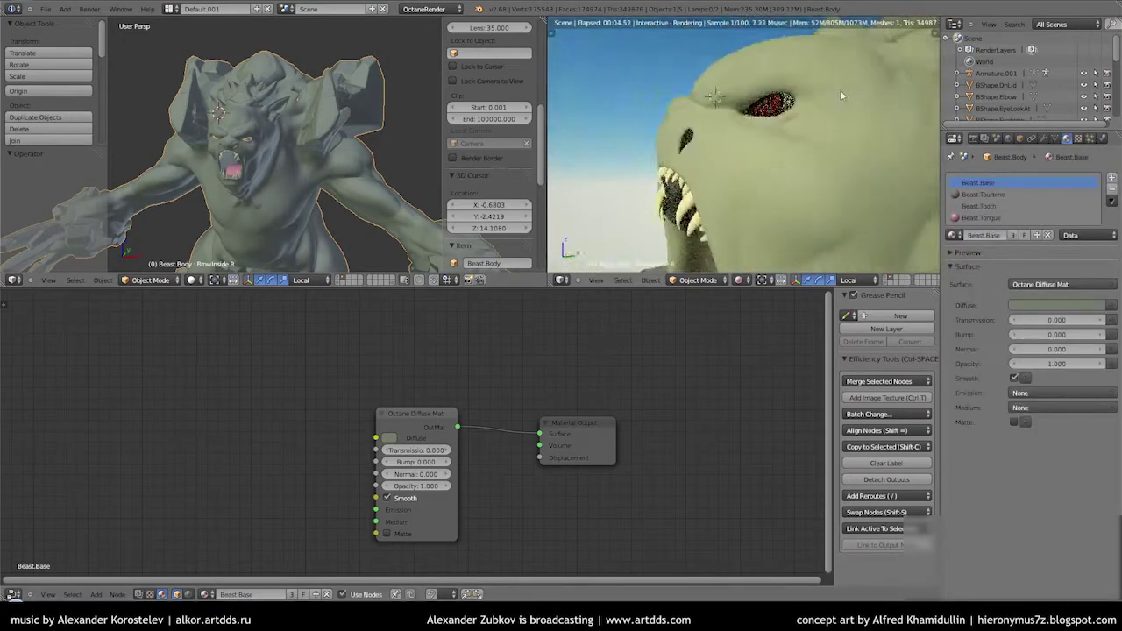
click(972, 138)
scroll(1025, 368, down, 5)
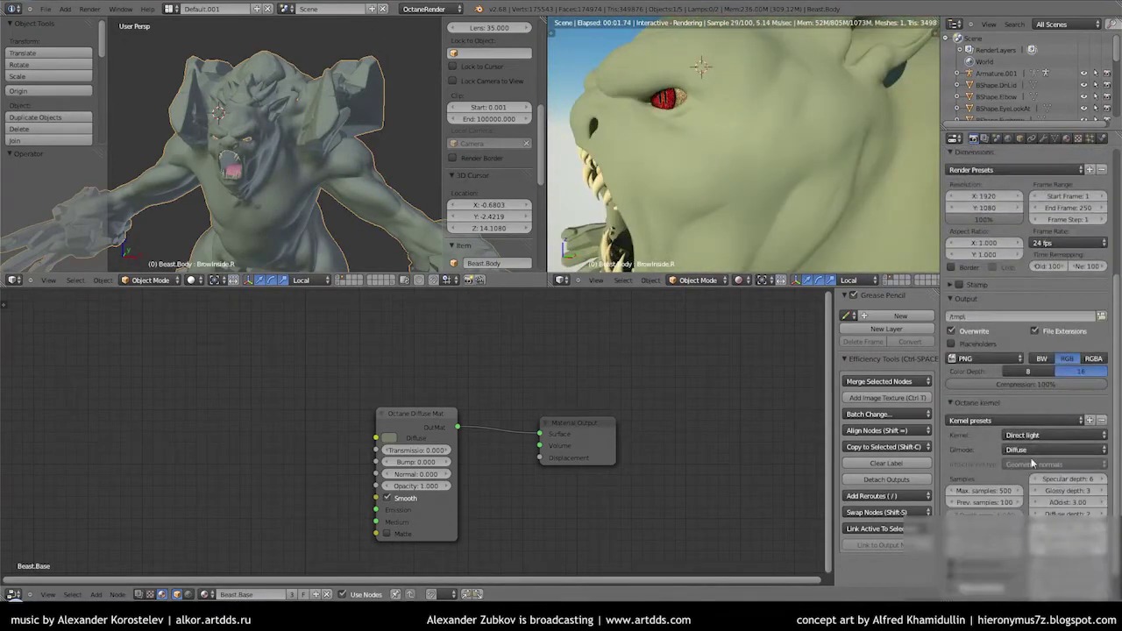
click(1008, 138)
middle_drag(710, 162, 751, 153)
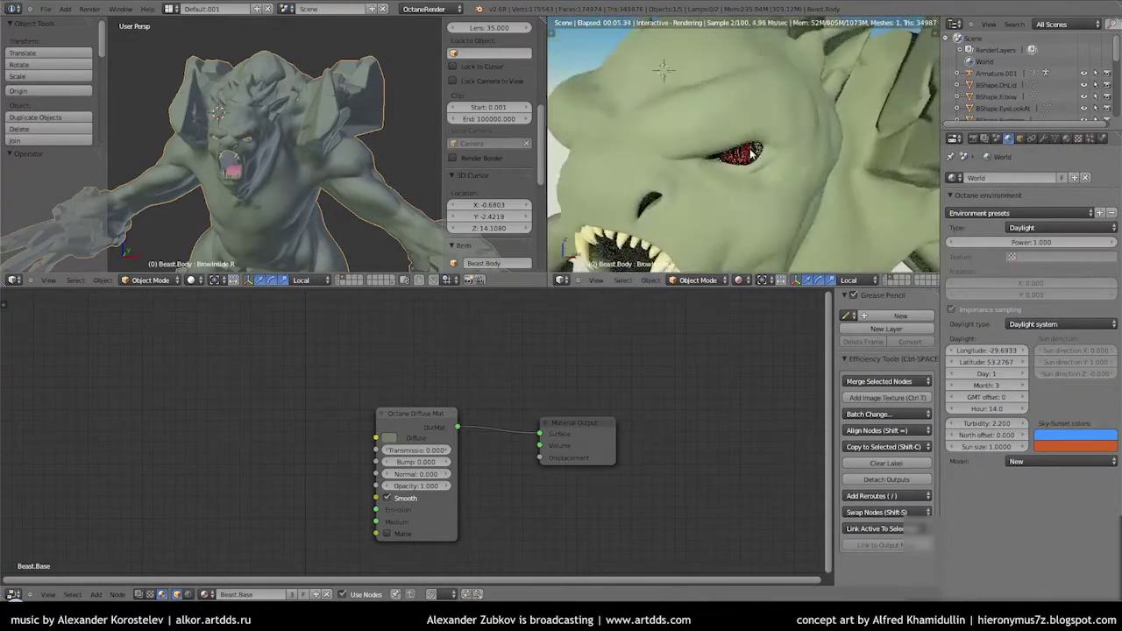
Add an Octane Image Tex node and link it to the diffuse material's Normal input
key(shift+a)
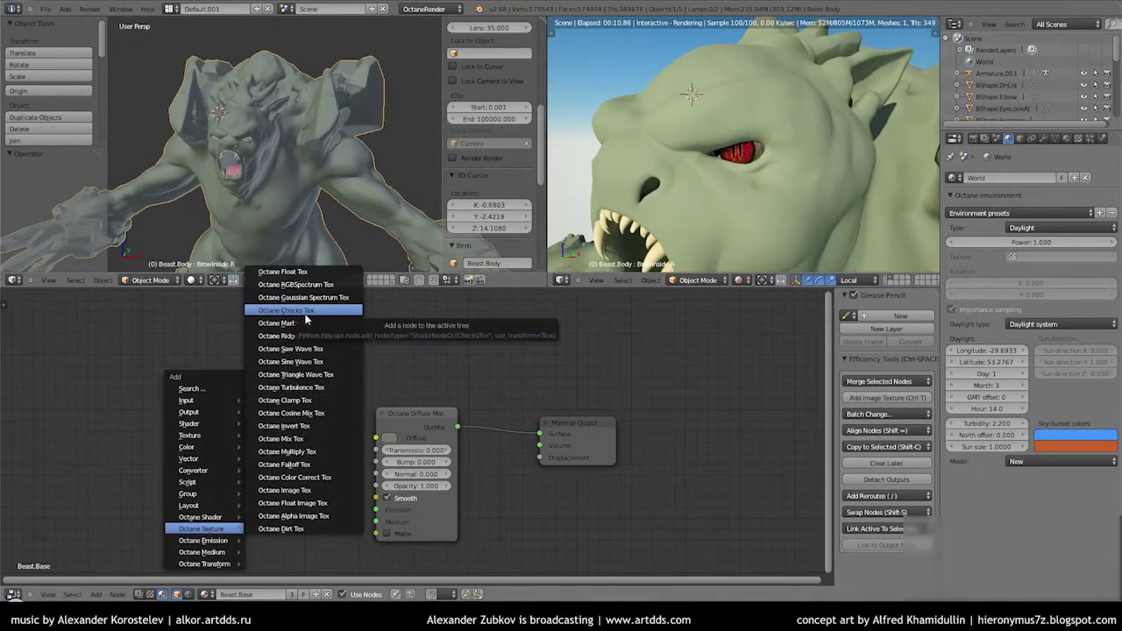
click(284, 490)
click(230, 412)
drag(285, 397, 375, 474)
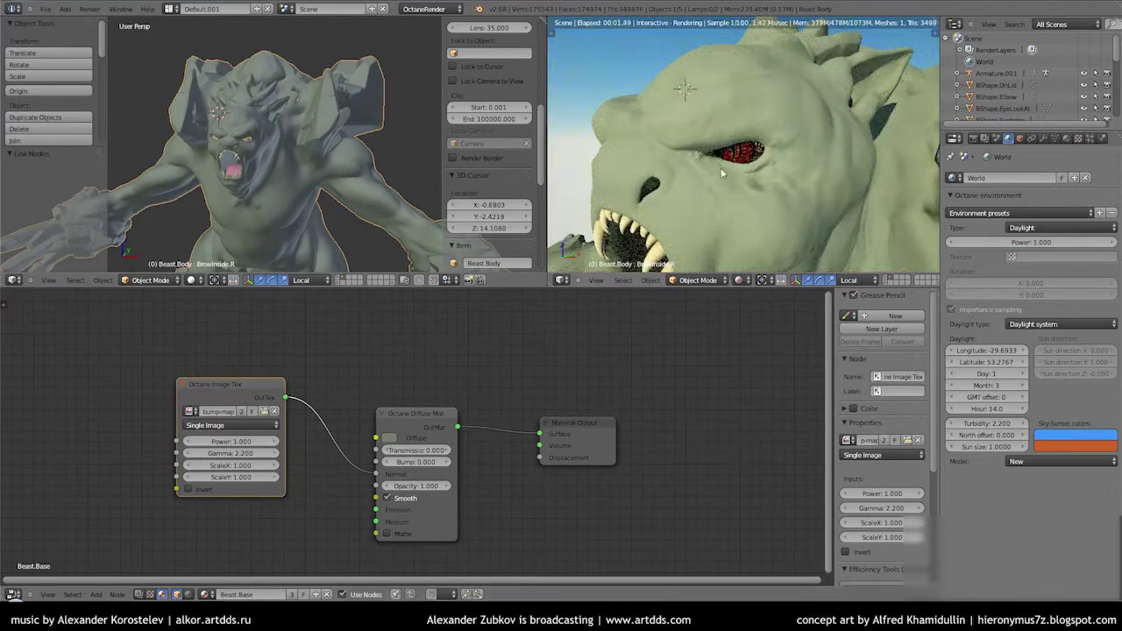
scroll(809, 203, up, 3)
scroll(782, 157, down, 4)
mouse_move(782, 157)
middle_down()
mouse_move(680, 156)
mouse_move(667, 117)
mouse_move(726, 68)
mouse_move(743, 249)
middle_up()
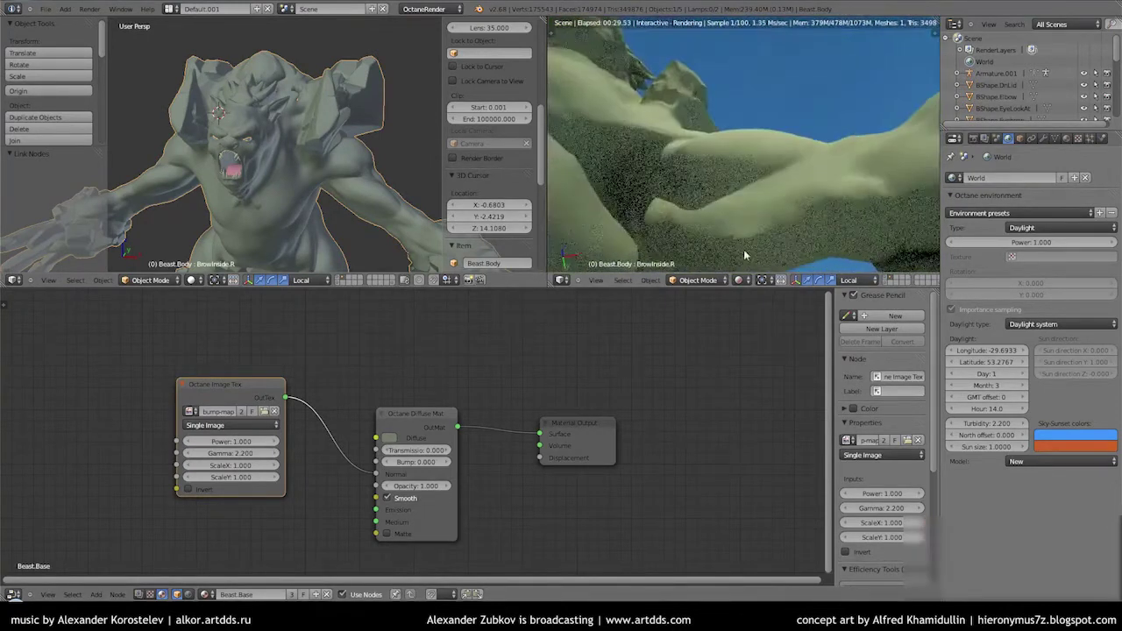
Try the Direction daylight type, then undo it
click(1061, 324)
click(1042, 307)
mouse_move(780, 148)
middle_down()
mouse_move(734, 159)
mouse_move(785, 143)
middle_up()
key(ctrl+z)
Set the Octane environment type to Texture and load studio004.hdr as its image
click(1022, 226)
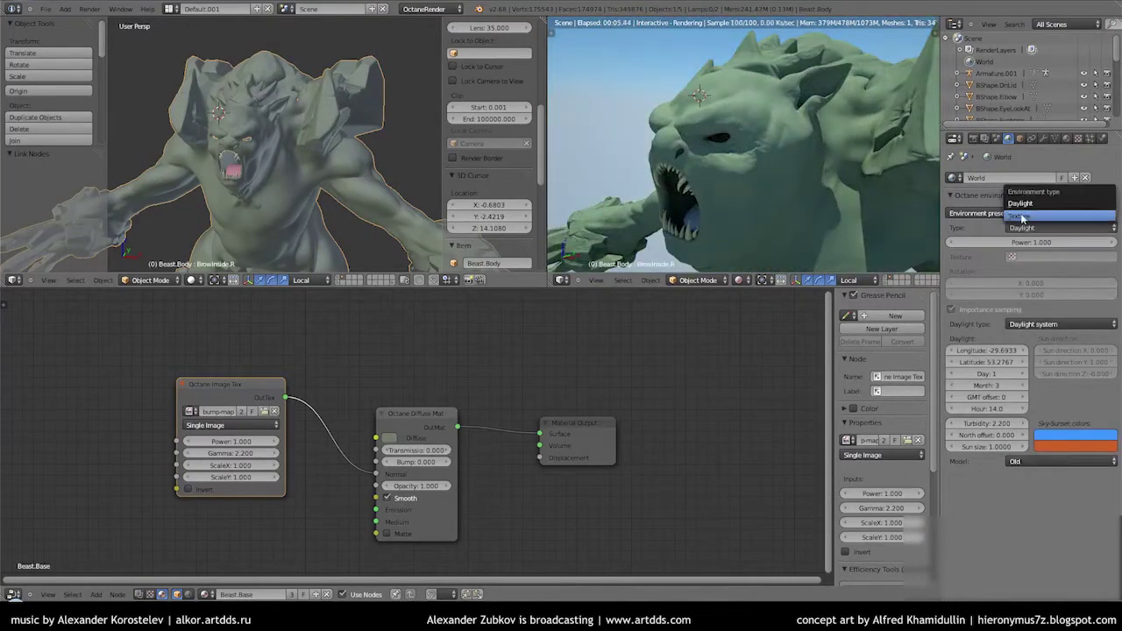
click(1022, 218)
click(162, 594)
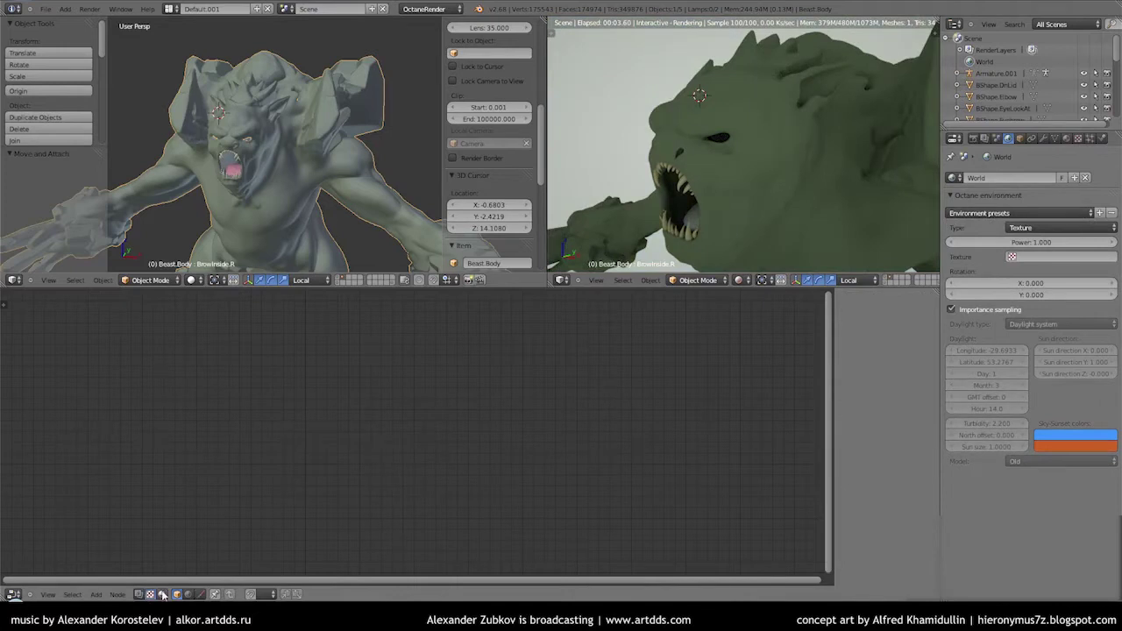
click(1011, 257)
click(1017, 214)
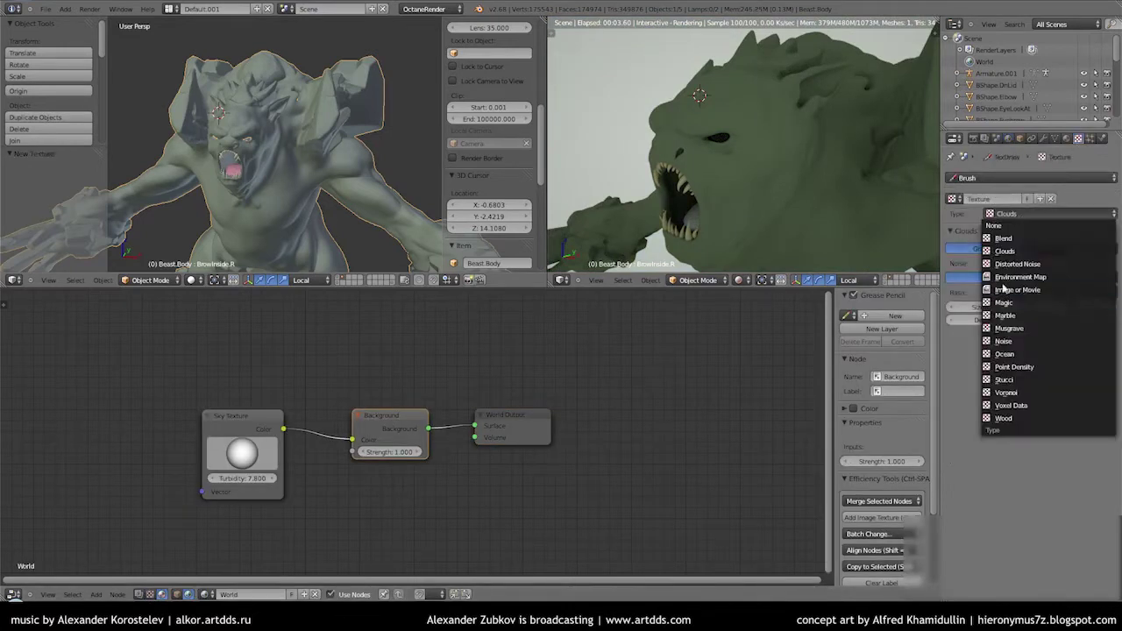
click(998, 289)
double_click(219, 453)
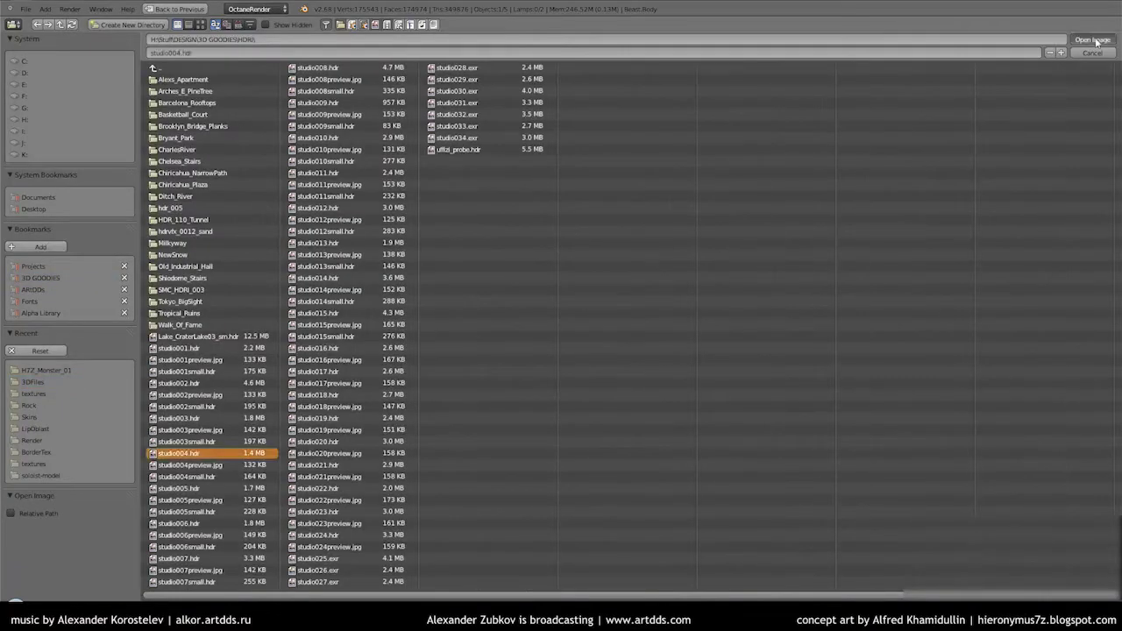
click(1012, 257)
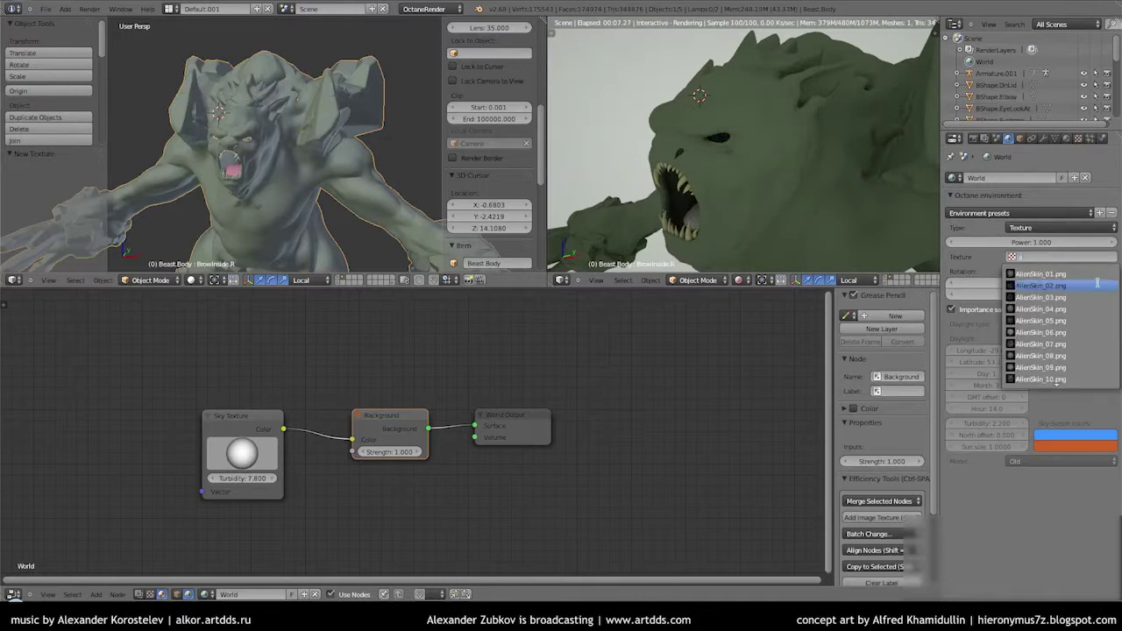
click(1056, 379)
click(1007, 139)
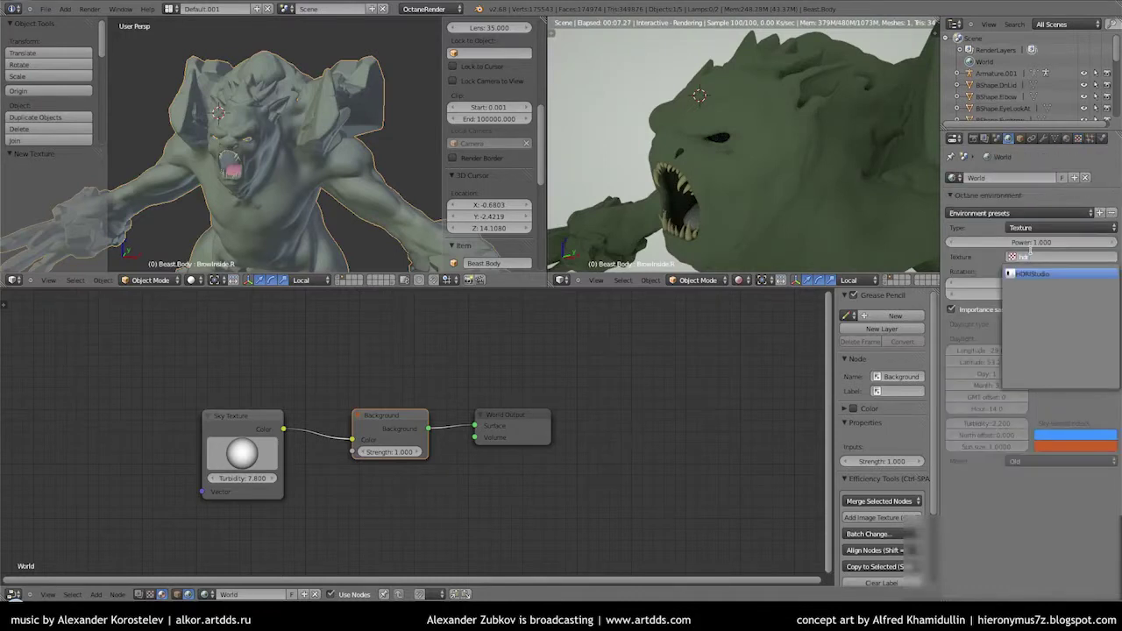
Delete the Background and Sky Texture world nodes
key(x)
click(250, 443)
key(x)
key(shift+a)
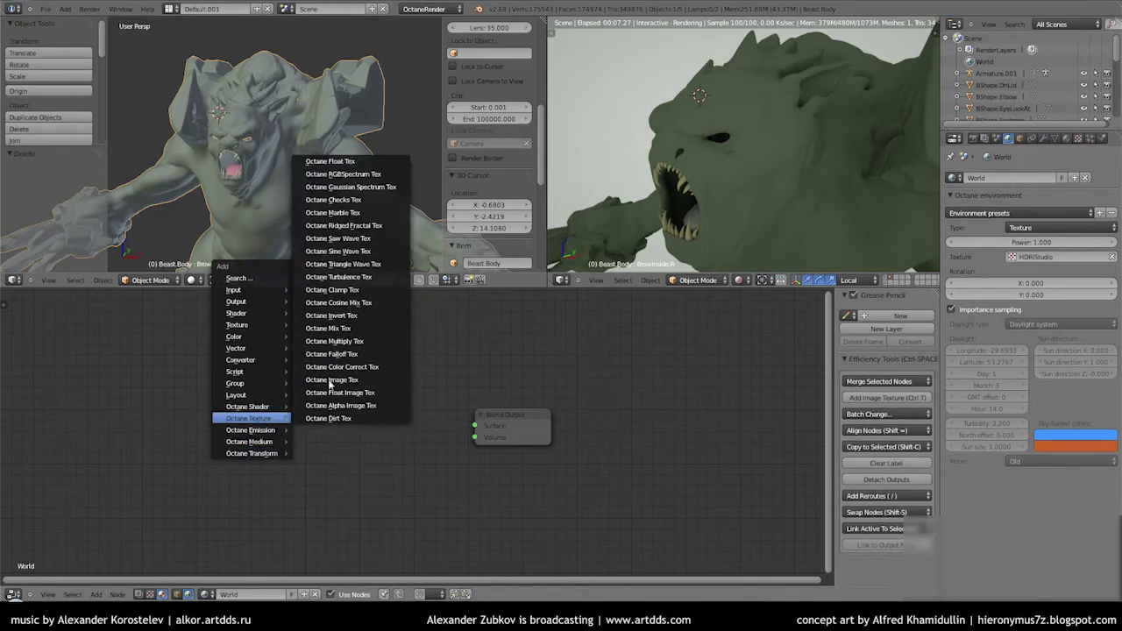
click(1058, 257)
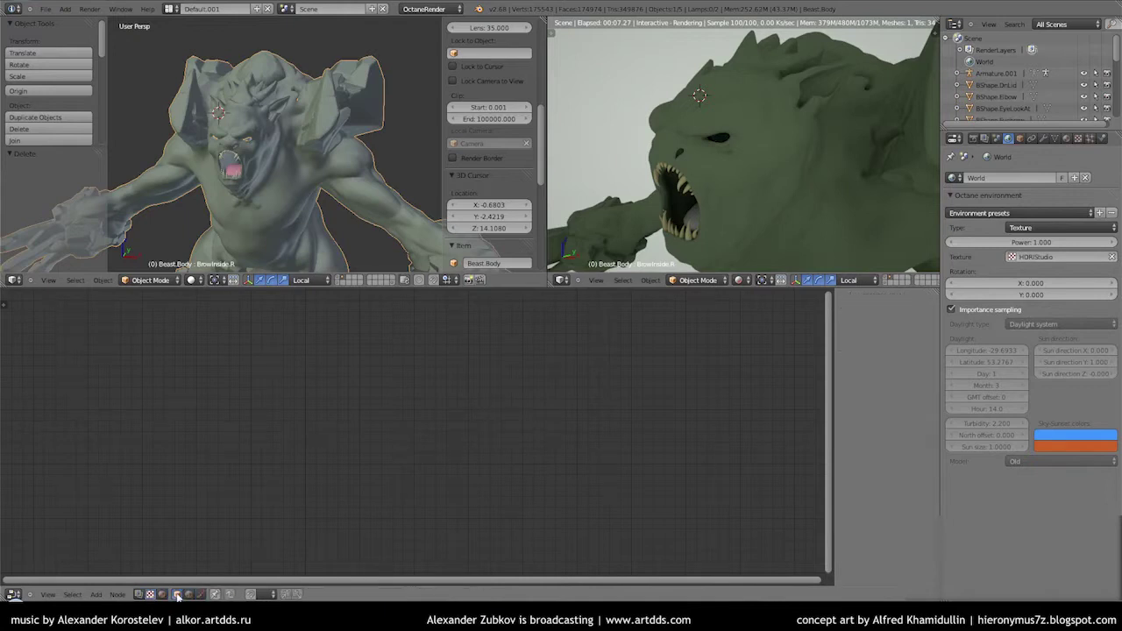
Add an Octane Image Tex node with studio004.hdr and link it to the world Surface output
key(shift+a)
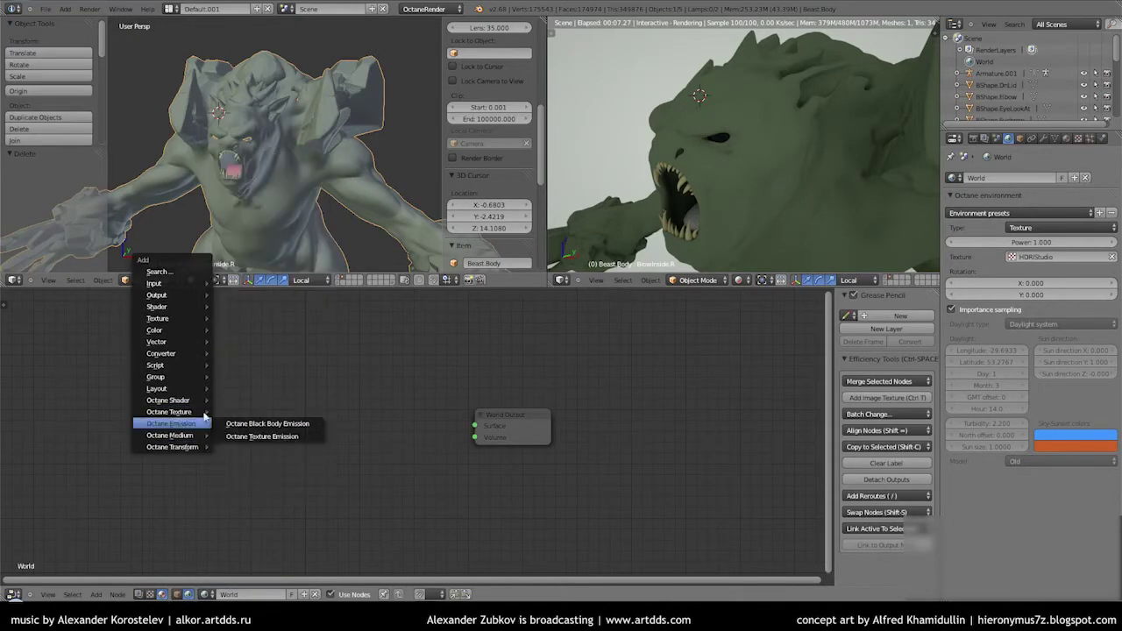
mouse_move(169, 412)
click(263, 375)
click(303, 423)
click(315, 445)
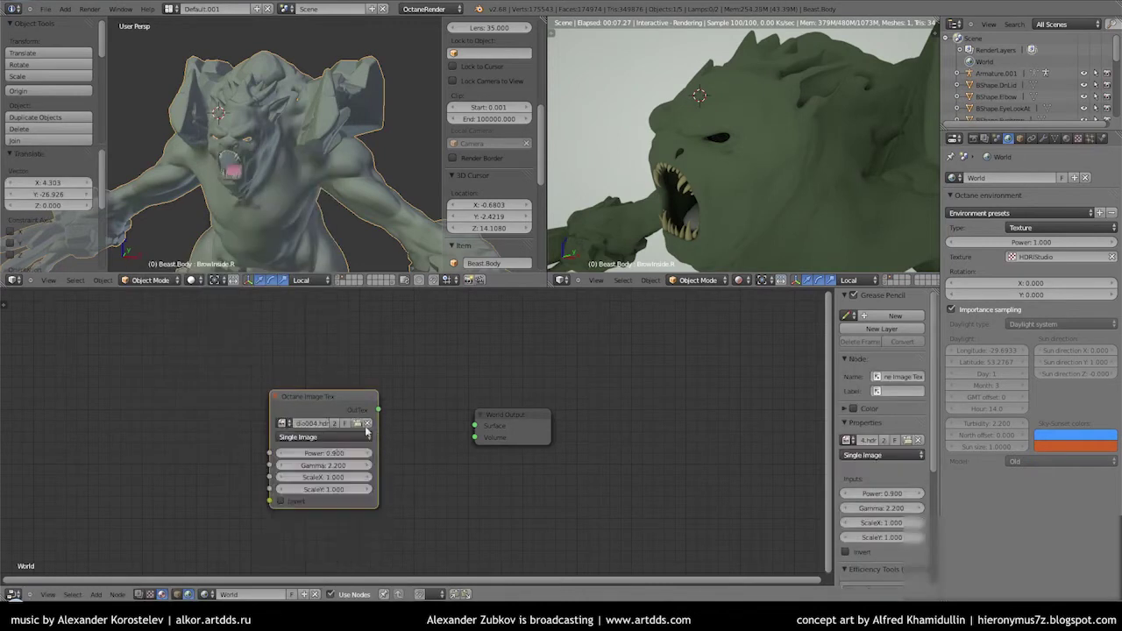
drag(378, 409, 474, 425)
Switch the environment back to Daylight and reset the 3D cursor to the origin
click(1060, 227)
click(1059, 210)
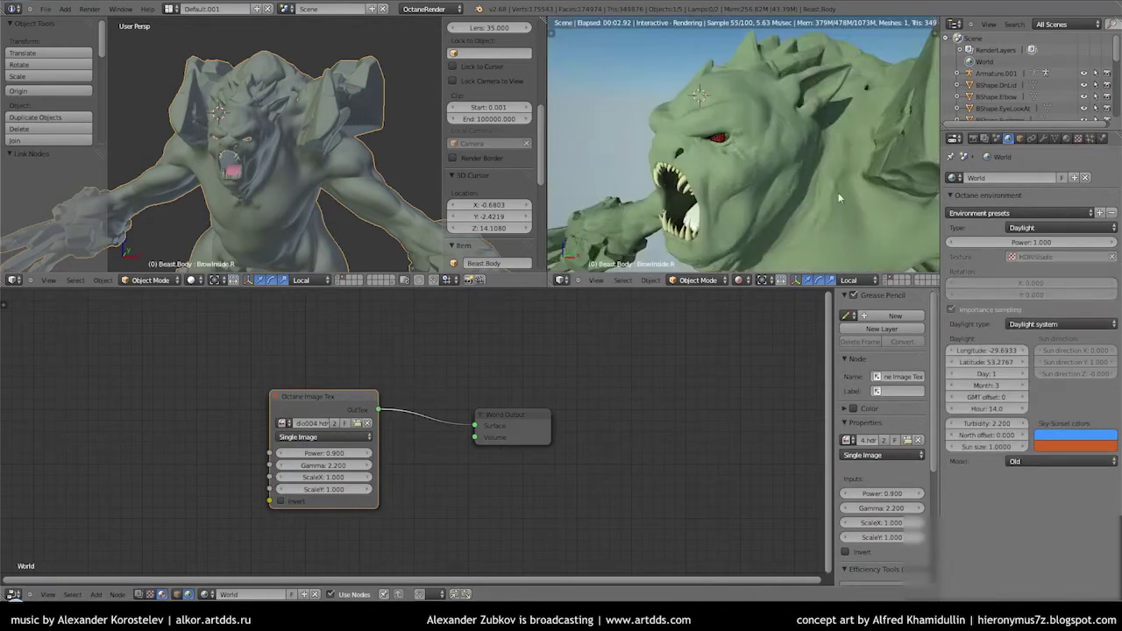
key(shift+c)
scroll(687, 103, up, 5)
scroll(657, 122, up, 3)
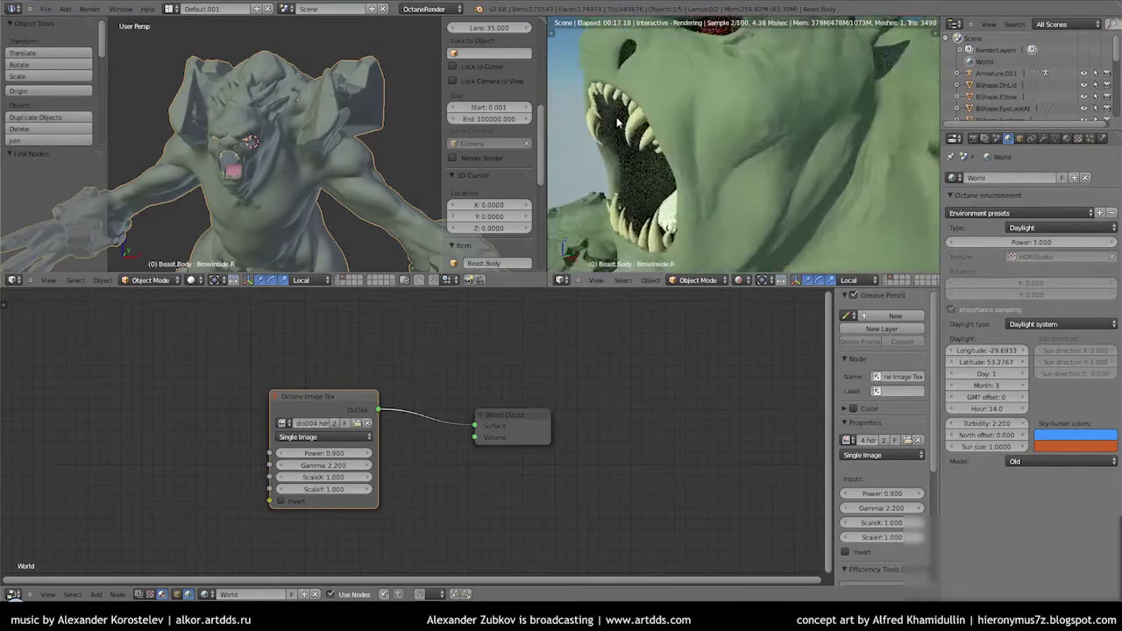
scroll(624, 136, up, 2)
mouse_move(624, 135)
middle_down()
mouse_move(771, 132)
mouse_move(824, 150)
middle_up()
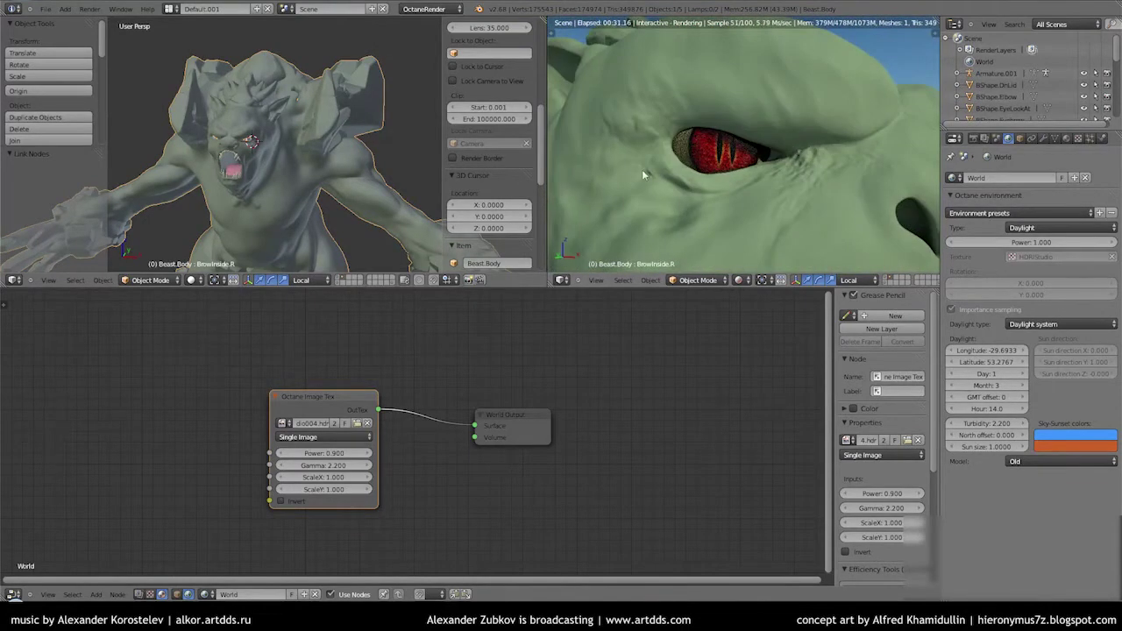
mouse_move(912, 175)
middle_down()
mouse_move(771, 210)
mouse_move(763, 189)
mouse_move(745, 192)
middle_up()
click(161, 595)
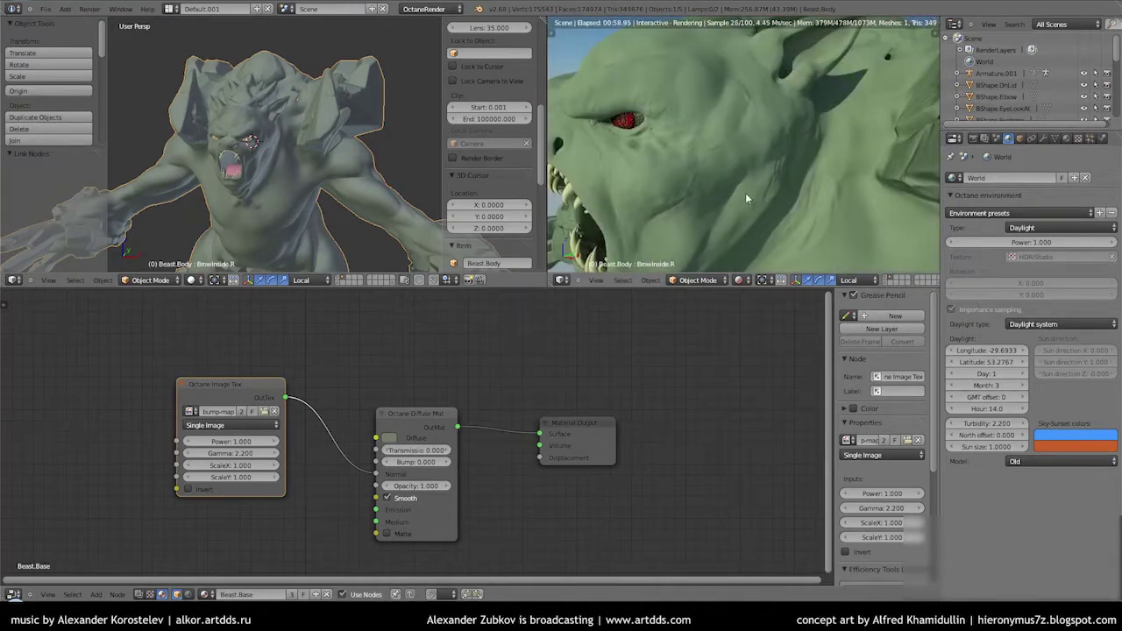
Inspect the beast's head in a maximized live render from several angles
key(shift+space)
middle_drag(630, 321, 587, 349)
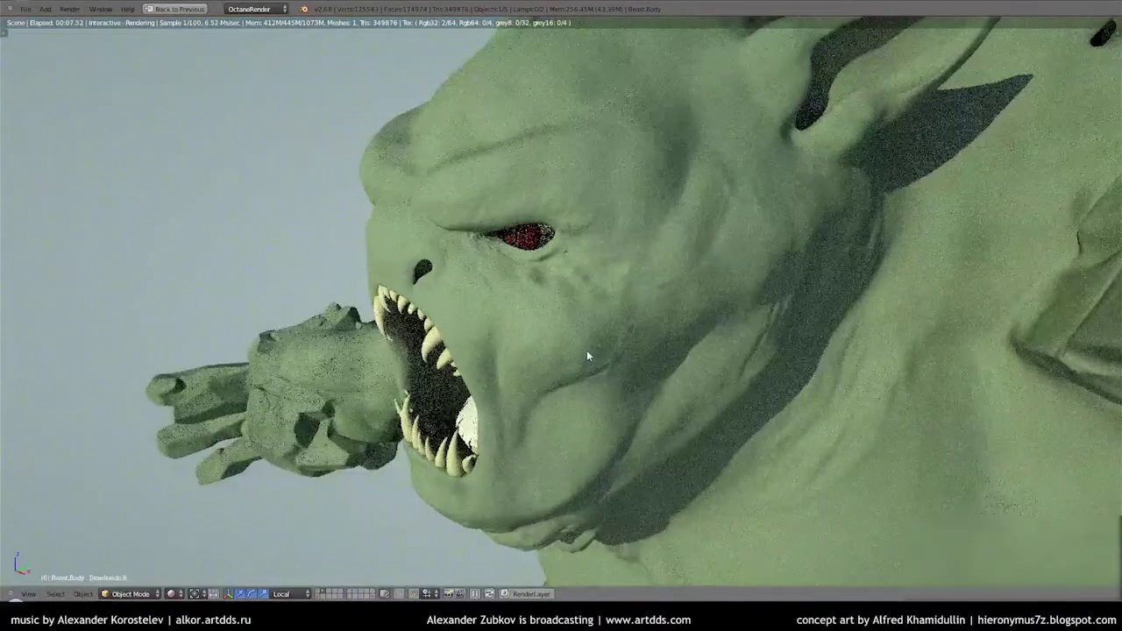
key(ctrl+alt+KP_0)
key(shift+space)
middle_drag(736, 176, 761, 180)
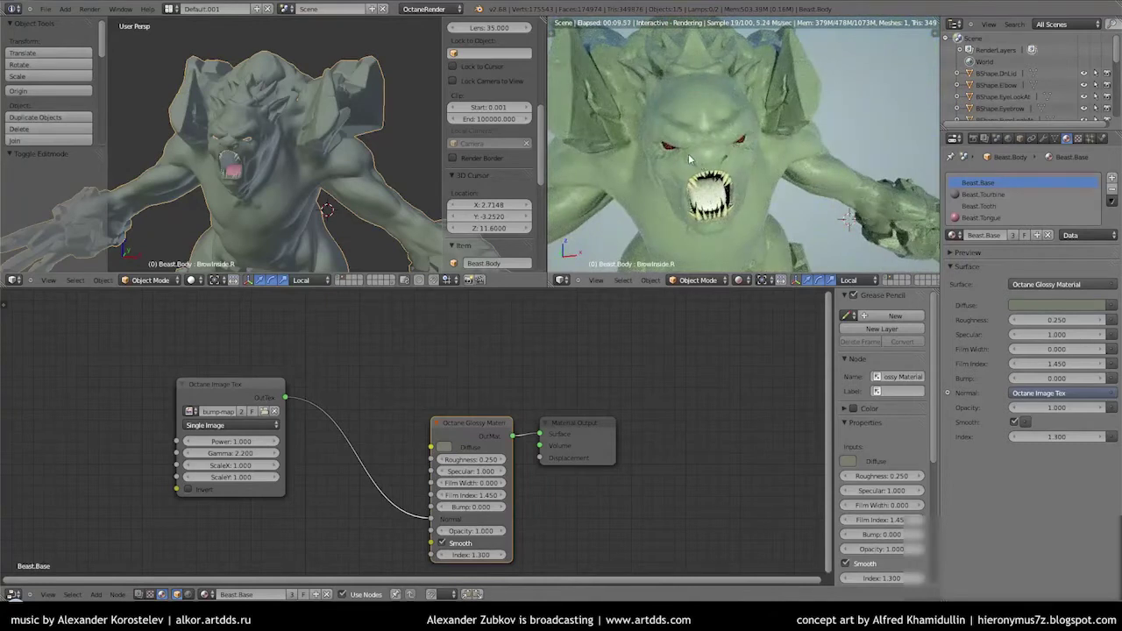
Raise the glossy material's Film Width to 0.300
scroll(690, 154, up, 3)
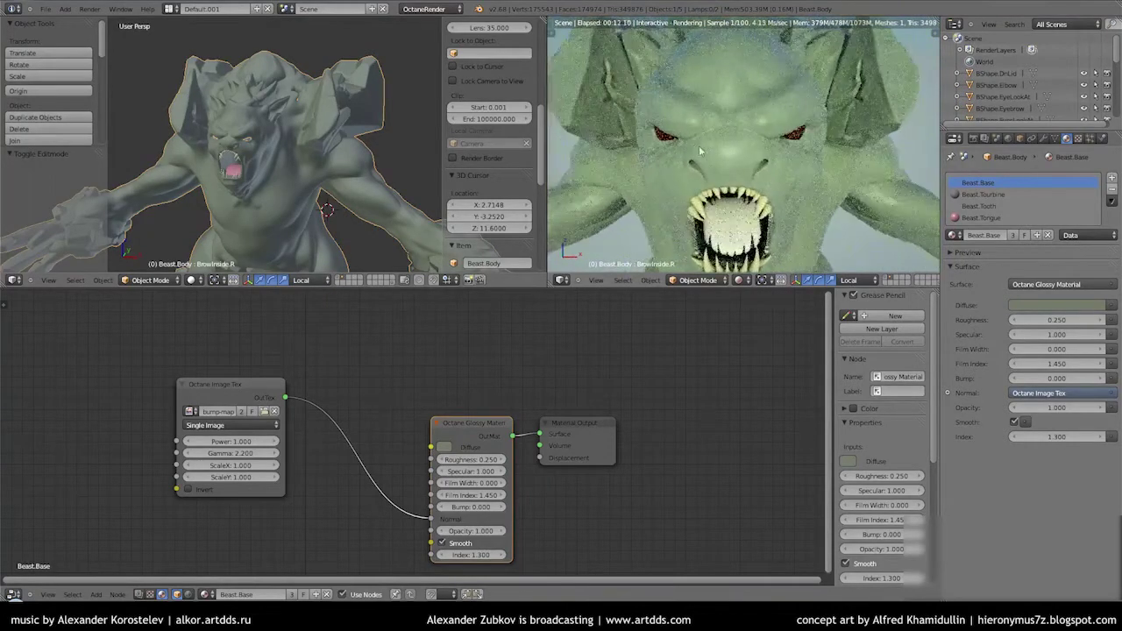
middle_drag(698, 146, 688, 148)
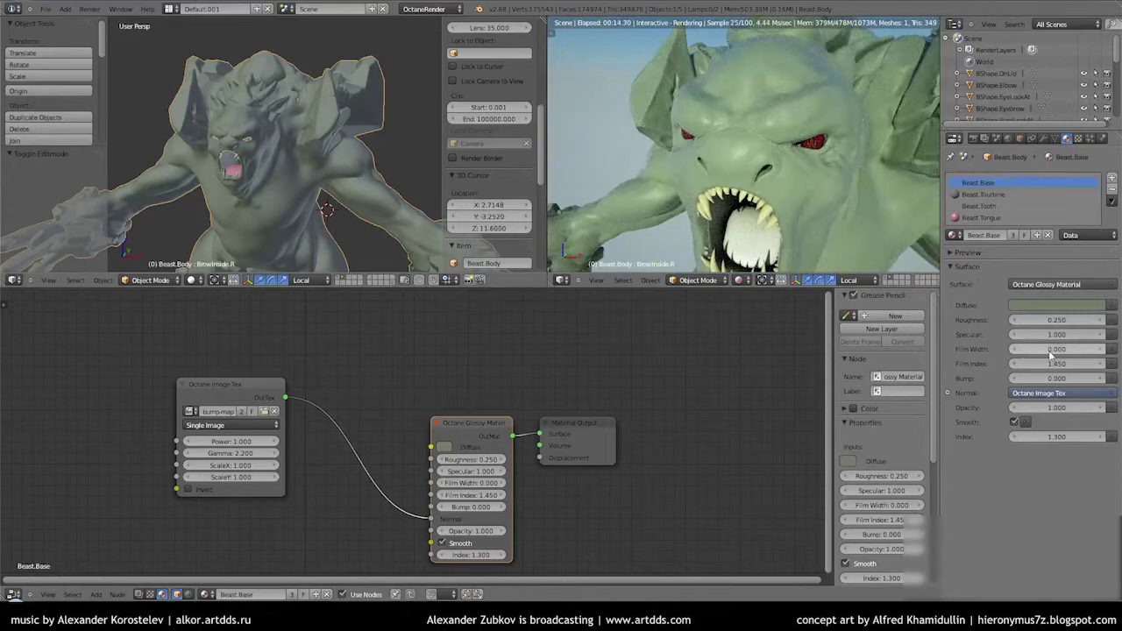
mouse_move(1056, 348)
mouse_down()
mouse_move(1078, 349)
mouse_move(1038, 349)
mouse_move(1051, 350)
mouse_up()
middle_drag(793, 179, 917, 287)
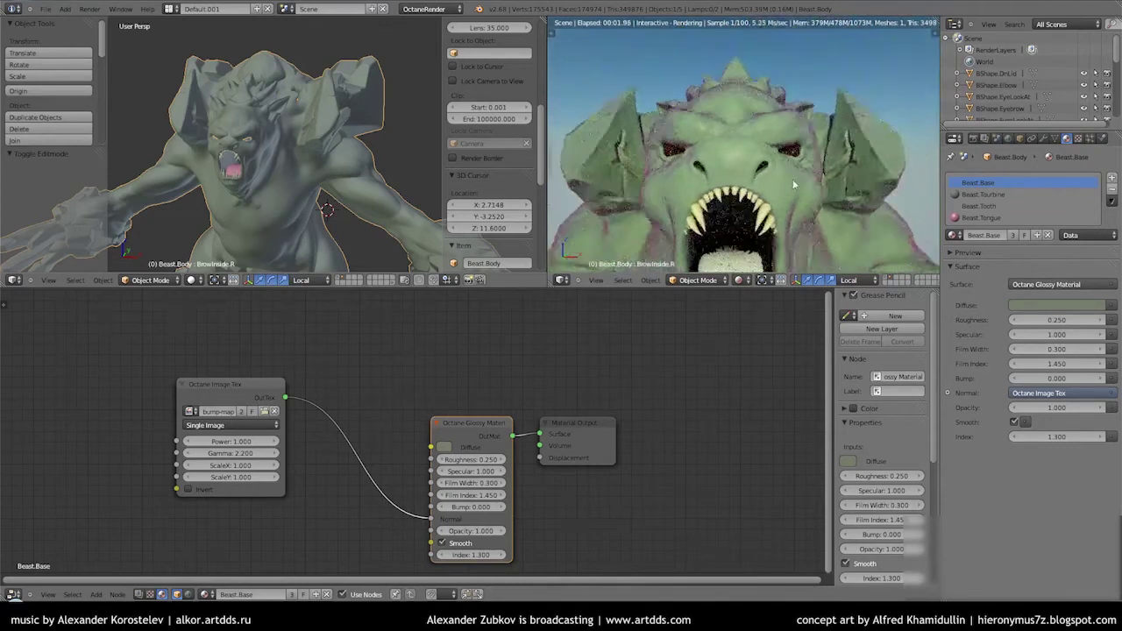